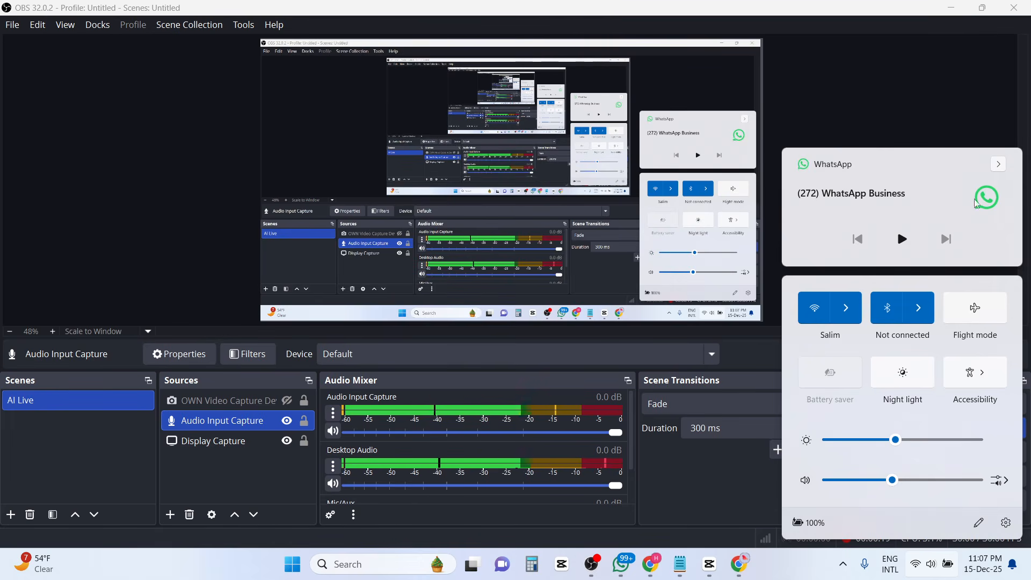
Dismiss the quick settings panel and the WhatsApp notification, and minimise OBS to switch to the Google Meet call.
{"action": "left_click", "coordinate": [730, 486]}
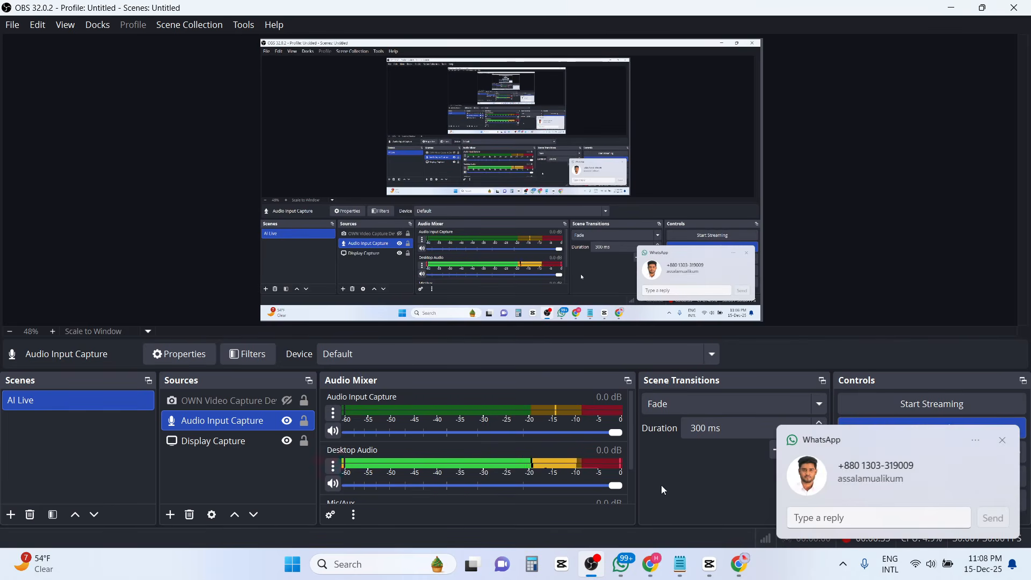
{"action": "left_click", "coordinate": [1003, 441]}
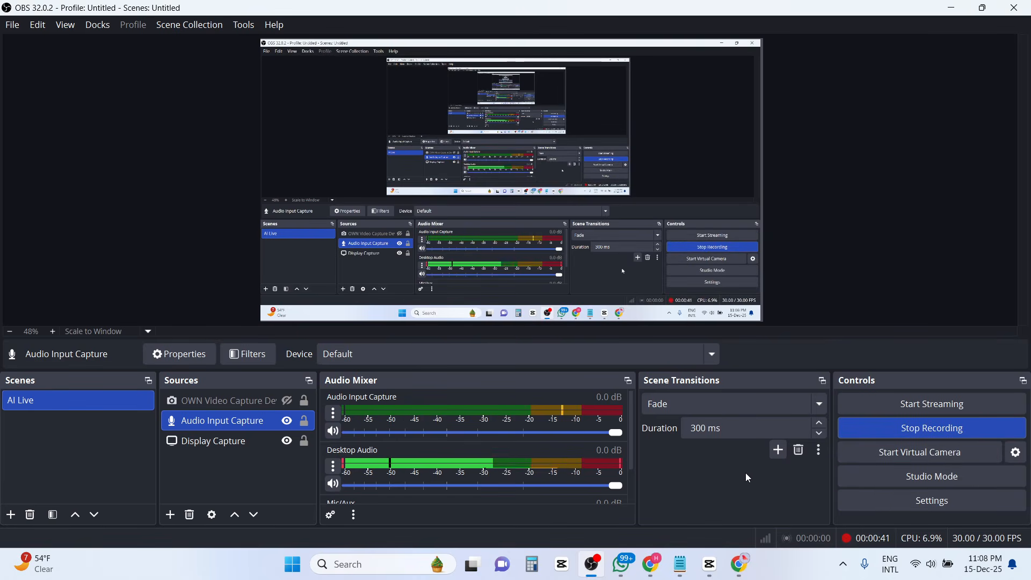
{"action": "left_click", "coordinate": [951, 10]}
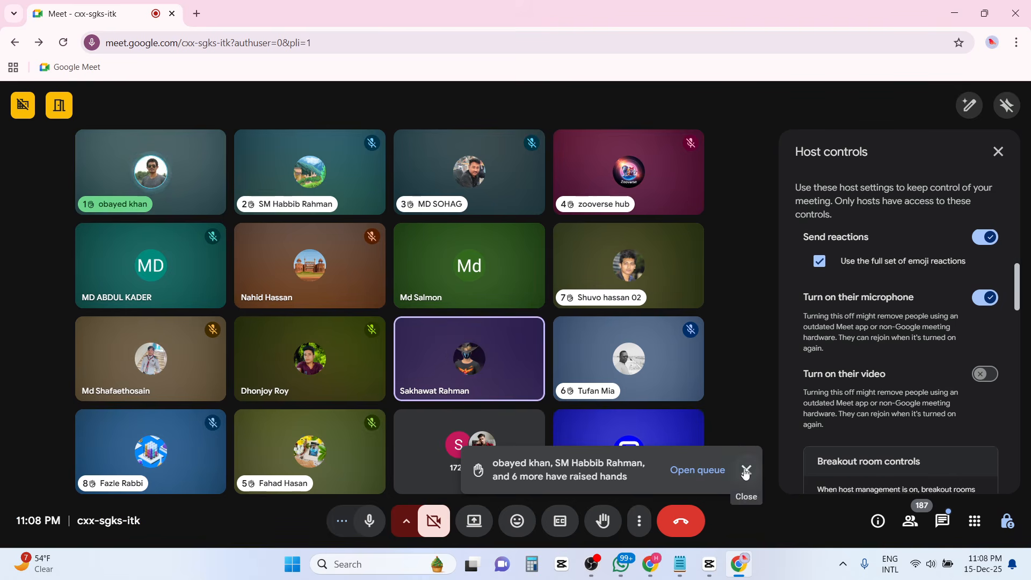
Dismiss the raised-hand notices and disable the host control that lets contributors turn on their microphone.
{"action": "left_click", "coordinate": [746, 469]}
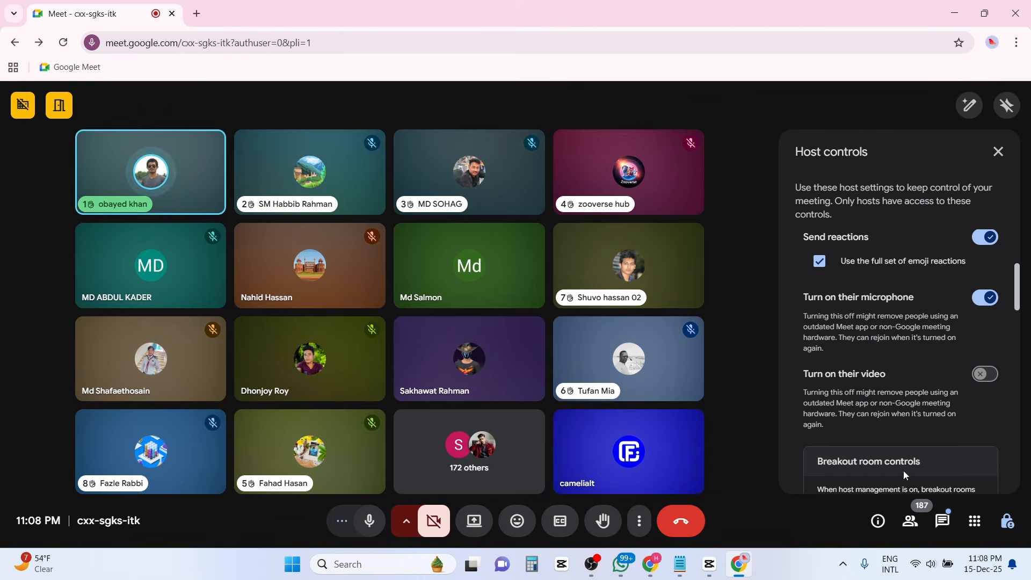
{"action": "scroll", "coordinate": [923, 403], "scroll_direction": "up", "scroll_amount": 1}
{"action": "scroll", "coordinate": [923, 401], "scroll_direction": "up", "scroll_amount": 3}
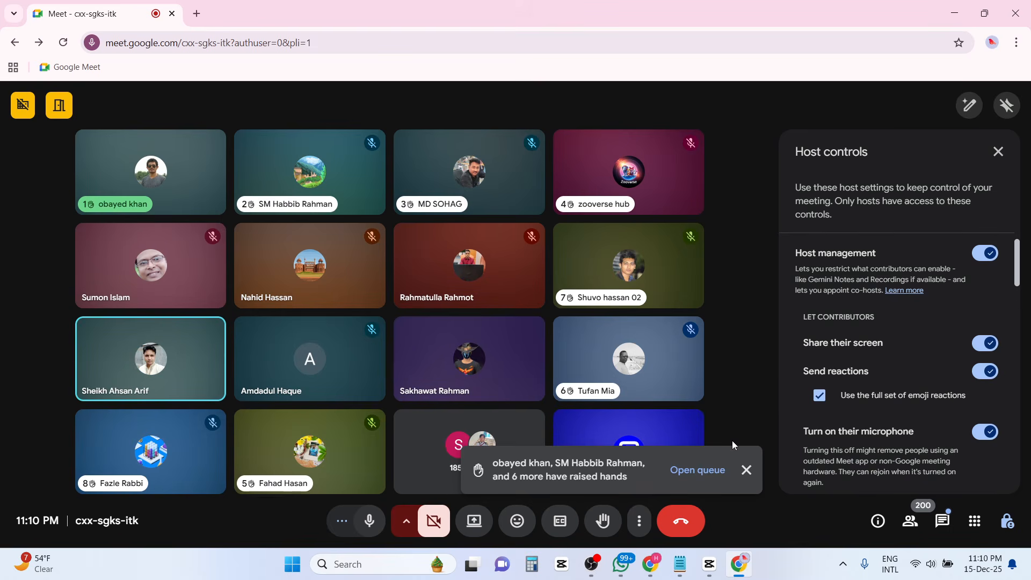
{"action": "left_click", "coordinate": [746, 470]}
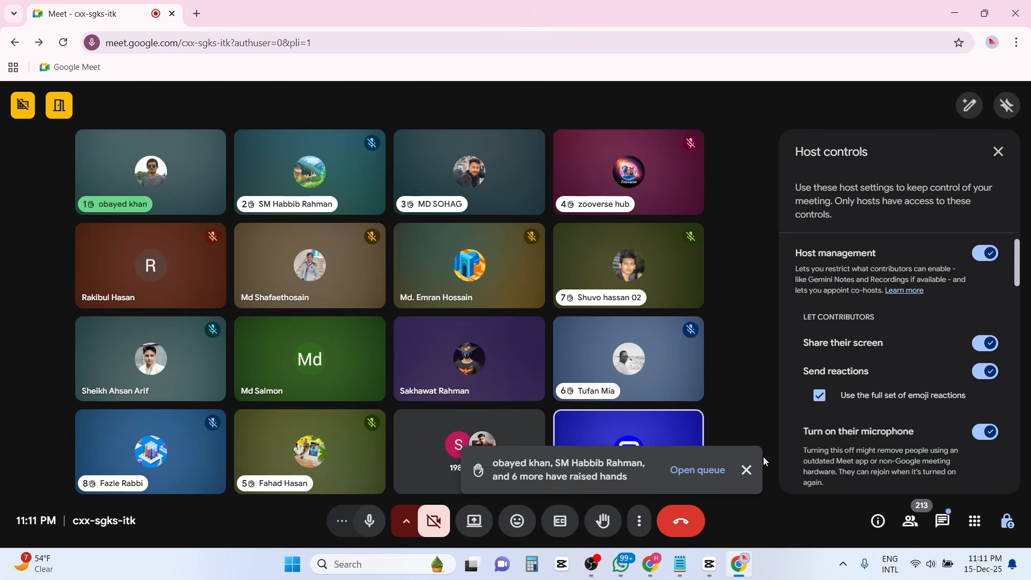
{"action": "left_click", "coordinate": [747, 471]}
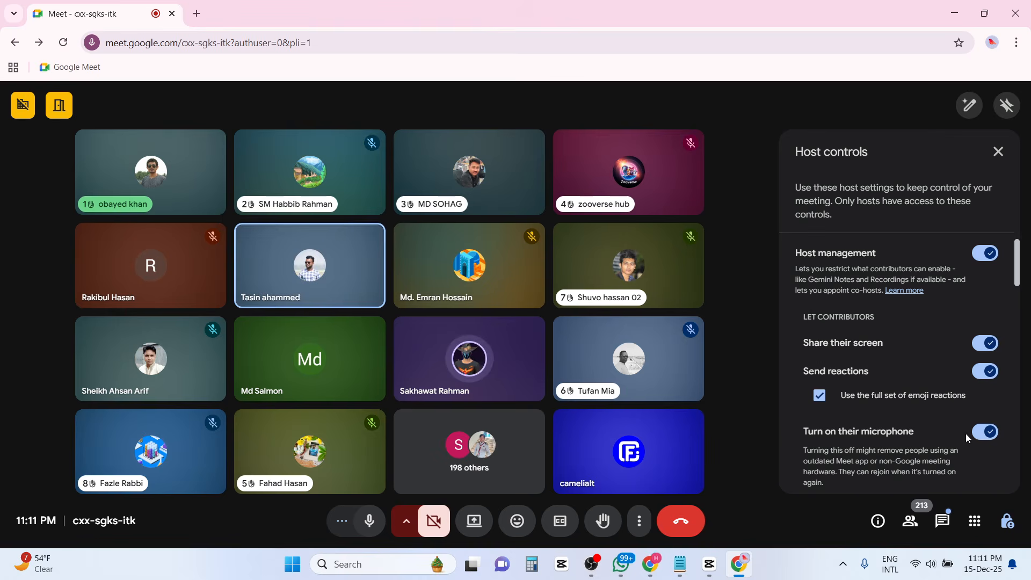
{"action": "left_click", "coordinate": [984, 433]}
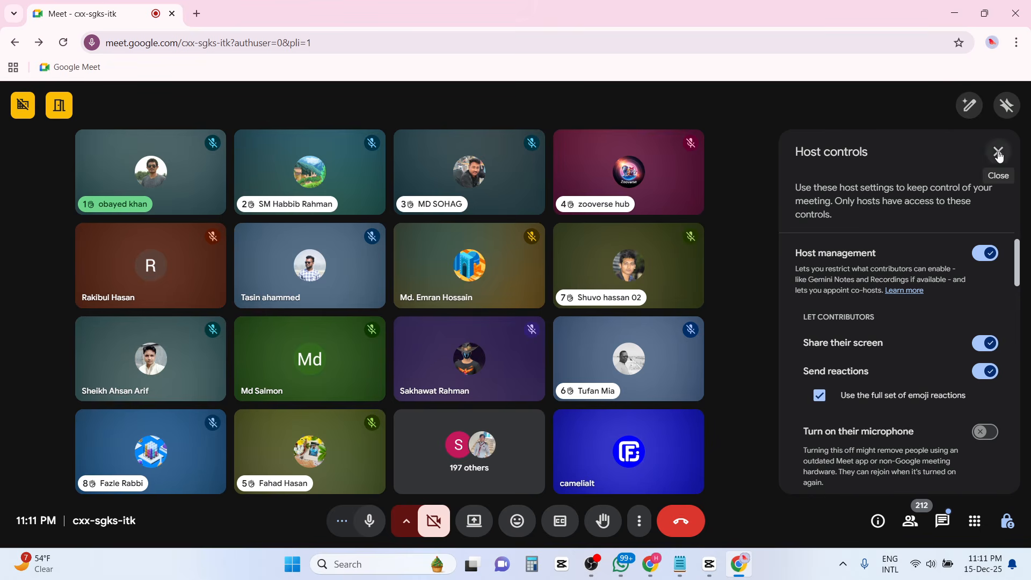
{"action": "scroll", "coordinate": [928, 305], "scroll_direction": "up", "scroll_amount": 2}
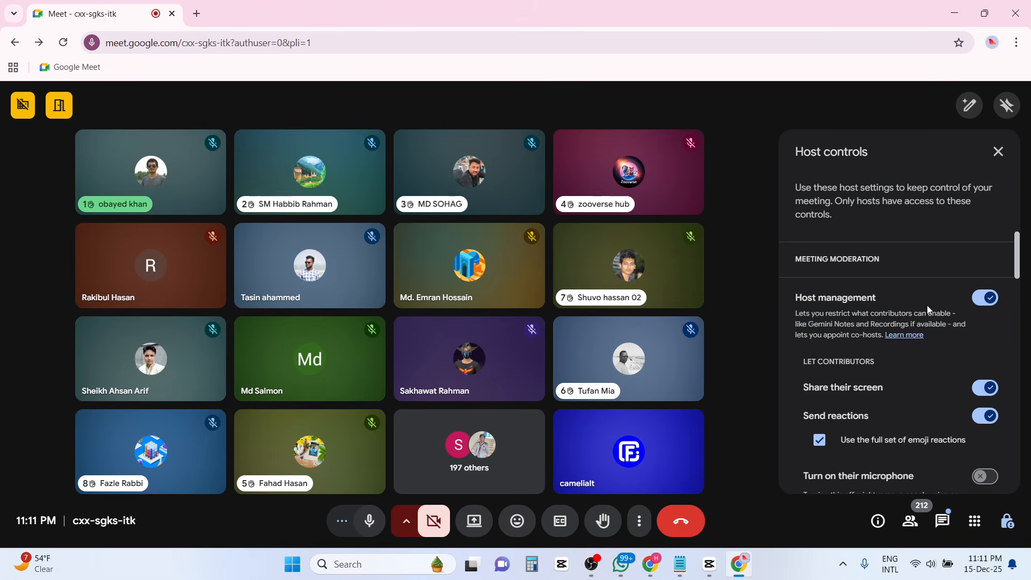
{"action": "scroll", "coordinate": [928, 305], "scroll_direction": "down", "scroll_amount": 5}
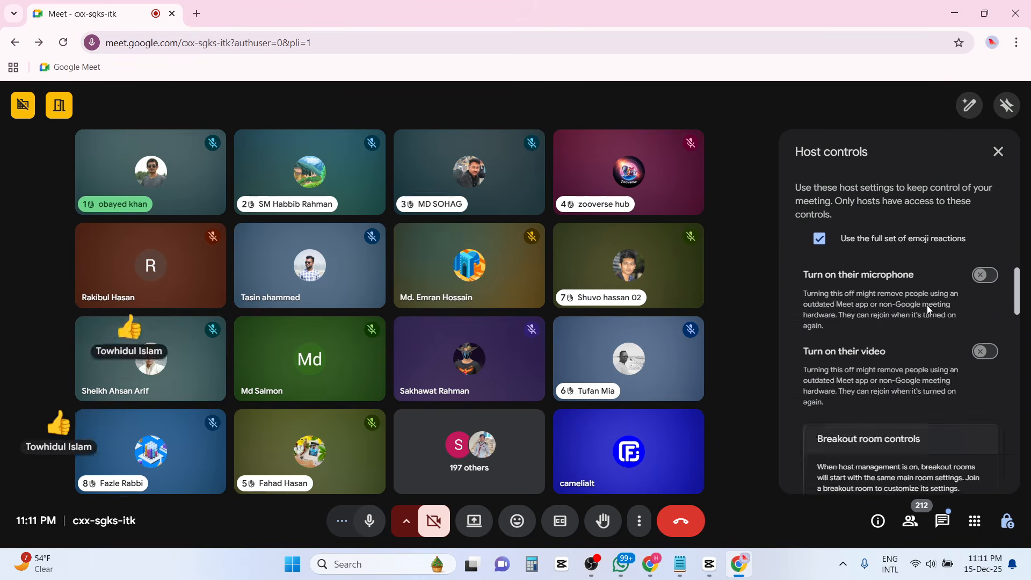
{"action": "scroll", "coordinate": [927, 305], "scroll_direction": "up", "scroll_amount": 5}
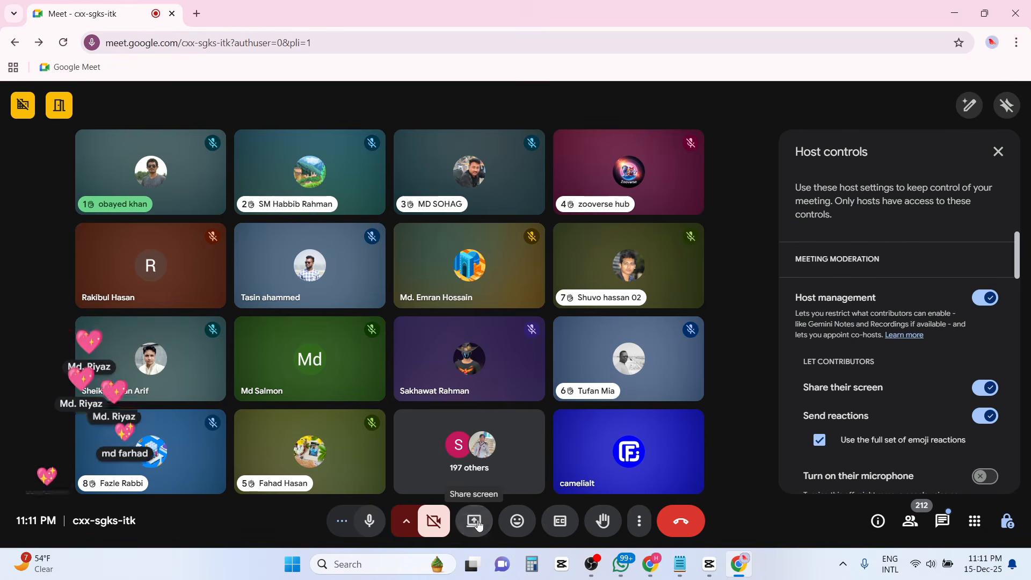
Present the entire screen in the meeting and move the screen-sharing notice down to the taskbar, clear of the call controls.
{"action": "left_click", "coordinate": [474, 521]}
{"action": "left_click", "coordinate": [633, 122]}
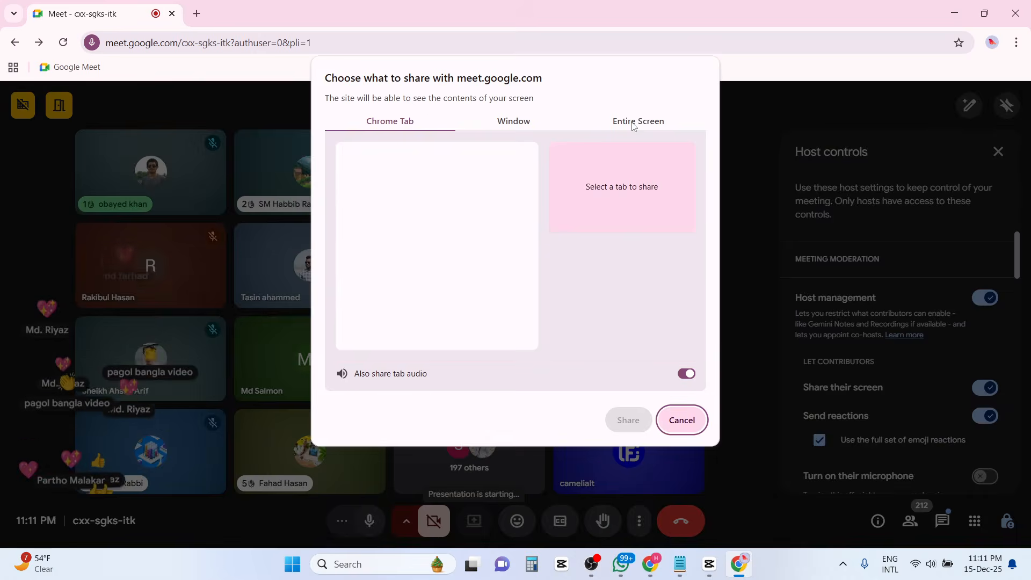
{"action": "left_click", "coordinate": [443, 213]}
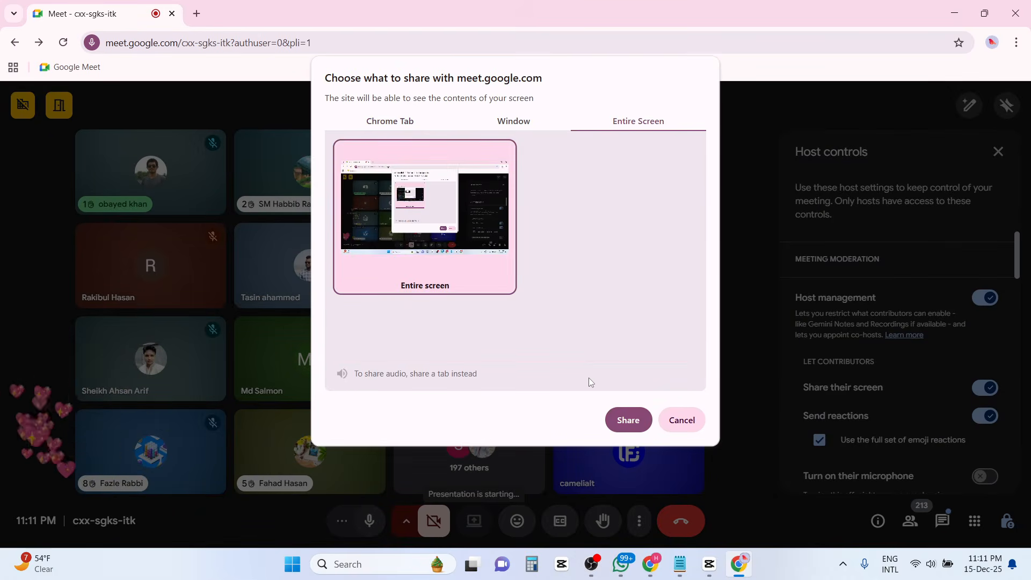
{"action": "left_click", "coordinate": [627, 420]}
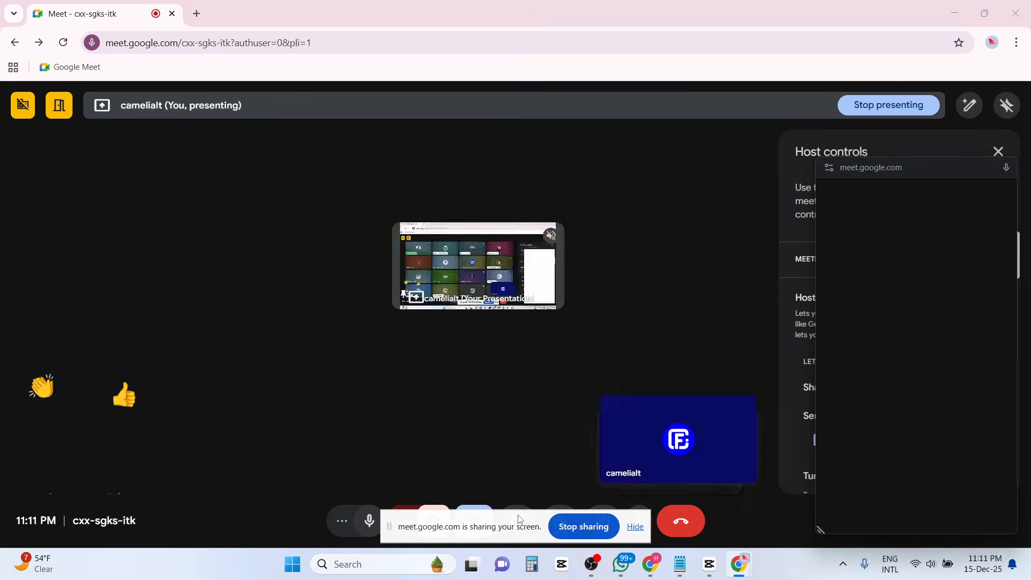
{"action": "left_click_drag", "start_coordinate": [489, 525], "coordinate": [145, 561]}
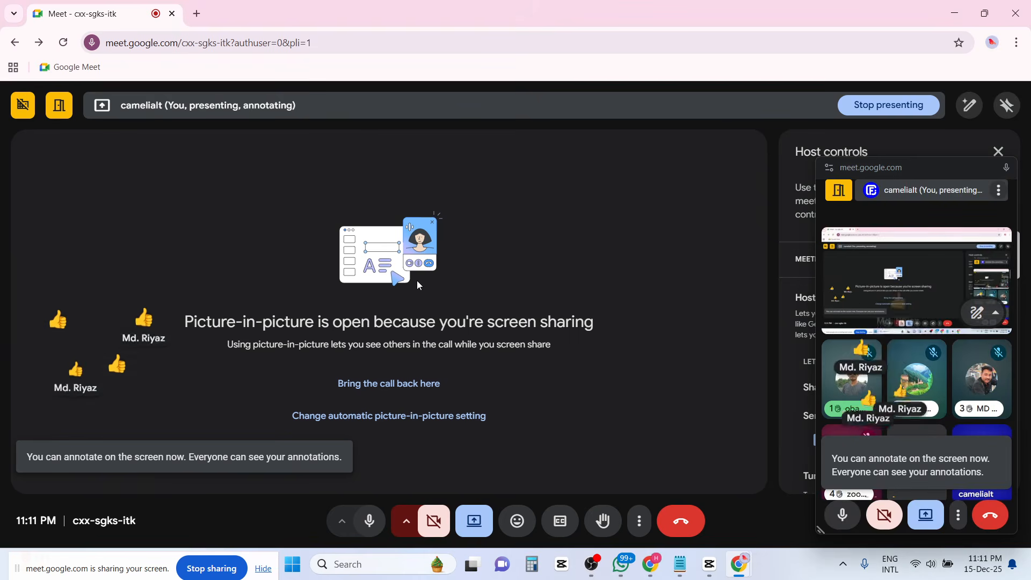
Bring the call back from picture-in-picture, show the shared screen anyway, and close the host controls.
{"action": "left_click", "coordinate": [382, 384]}
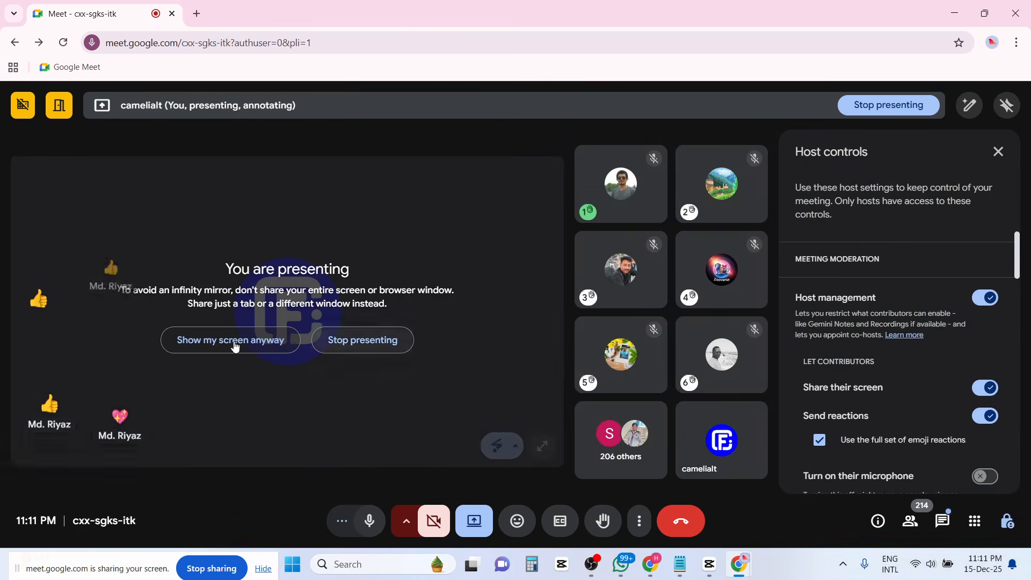
{"action": "left_click", "coordinate": [234, 343]}
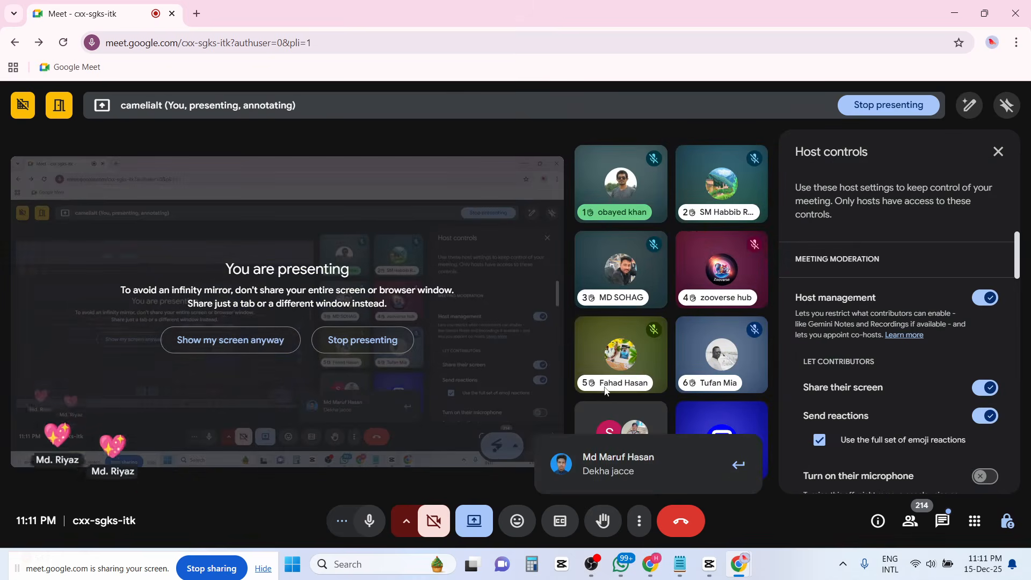
{"action": "left_click", "coordinate": [245, 343]}
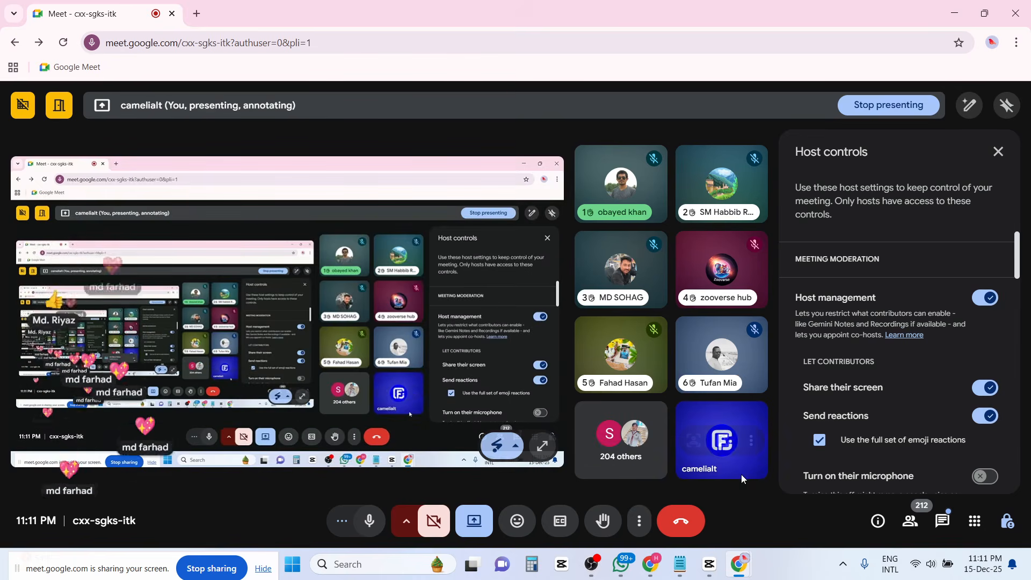
{"action": "left_click", "coordinate": [998, 152]}
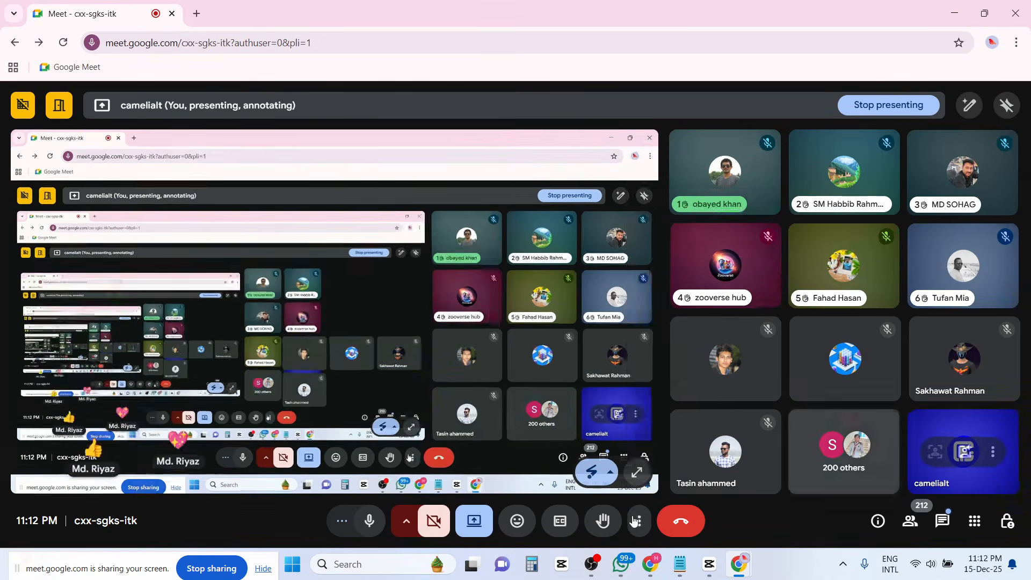
Change the meeting's view layout to Spotlight.
{"action": "left_click", "coordinate": [639, 521]}
{"action": "left_click", "coordinate": [690, 207]}
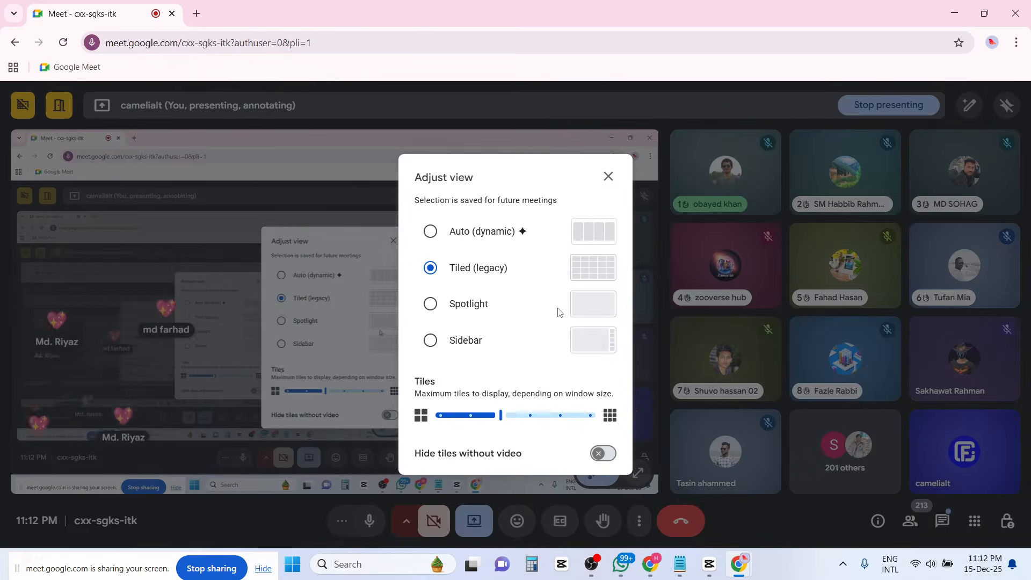
{"action": "left_click", "coordinate": [430, 304]}
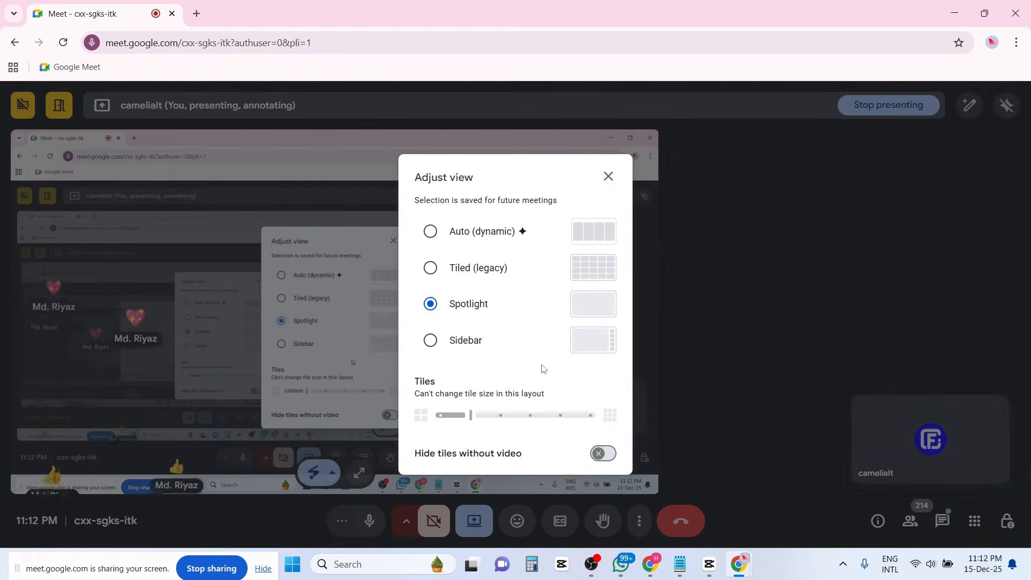
{"action": "left_click", "coordinate": [608, 177]}
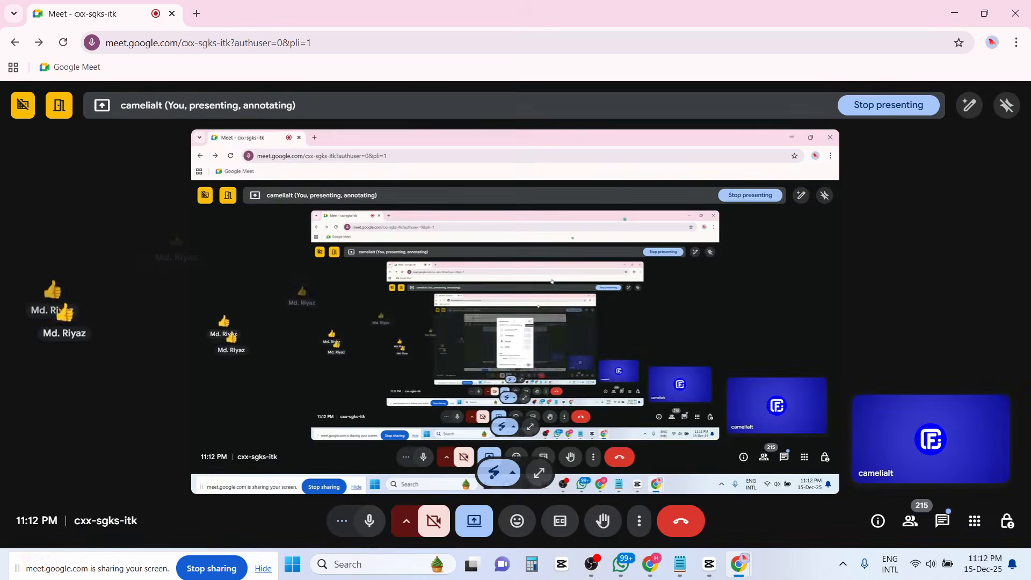
Minimise the meeting window and refresh the Windows desktop.
{"action": "left_click", "coordinate": [954, 13]}
{"action": "right_click", "coordinate": [481, 216]}
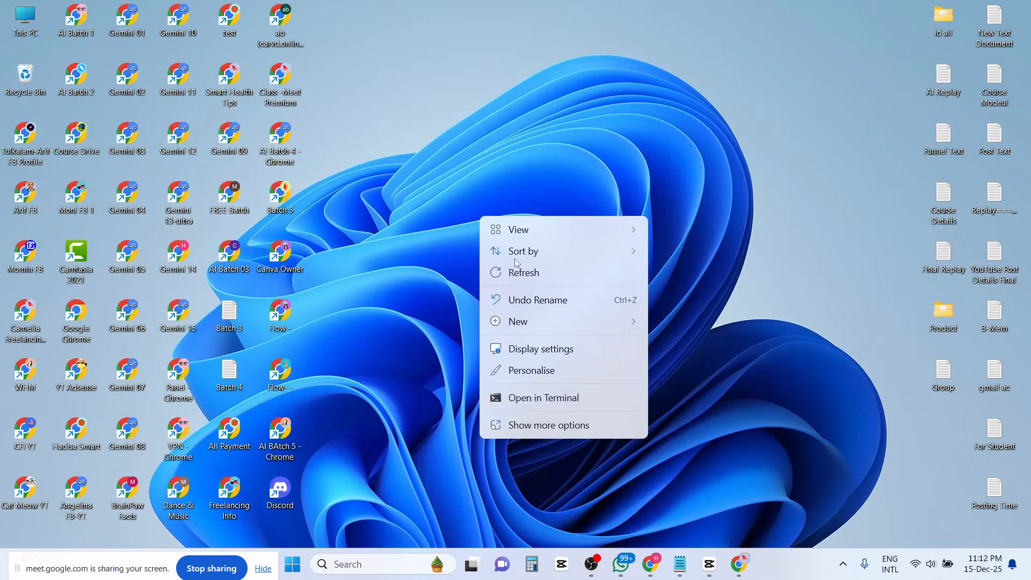
{"action": "left_click", "coordinate": [445, 234]}
{"action": "right_click", "coordinate": [438, 228]}
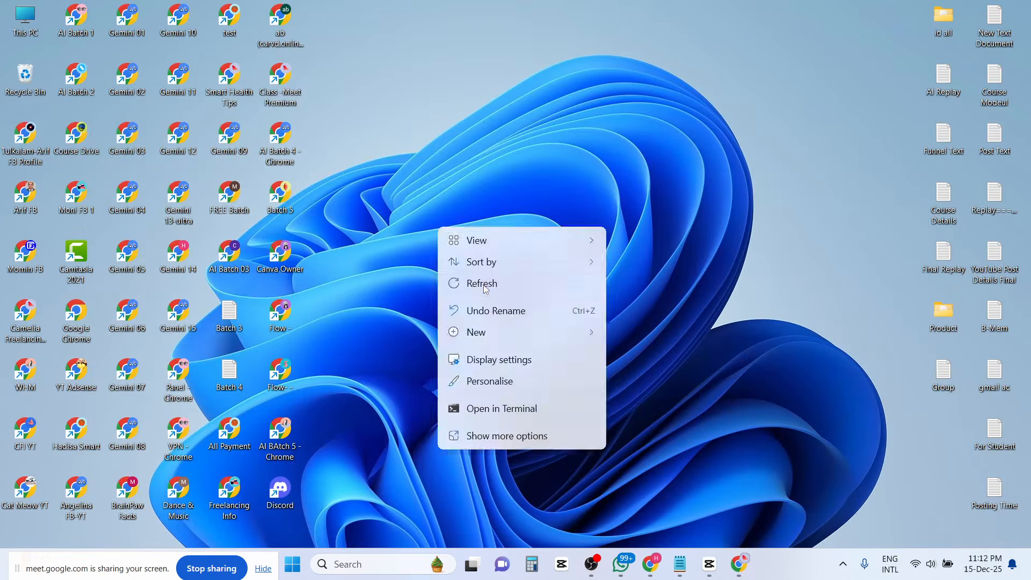
{"action": "left_click", "coordinate": [483, 286]}
Empty the Recycle Bin and confirm the permanent deletion.
{"action": "right_click", "coordinate": [25, 75]}
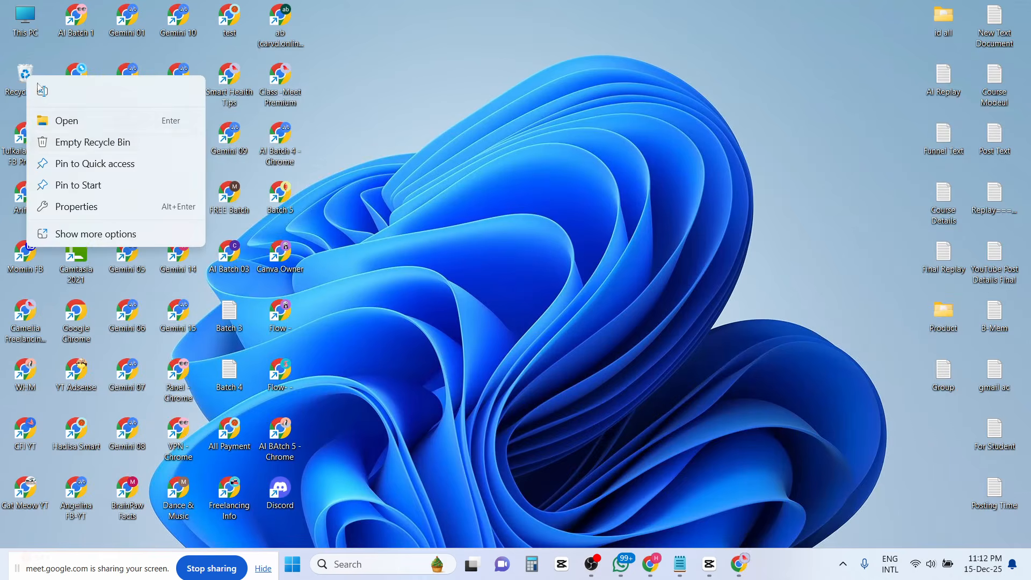
{"action": "left_click", "coordinate": [86, 140]}
{"action": "left_click", "coordinate": [563, 292]}
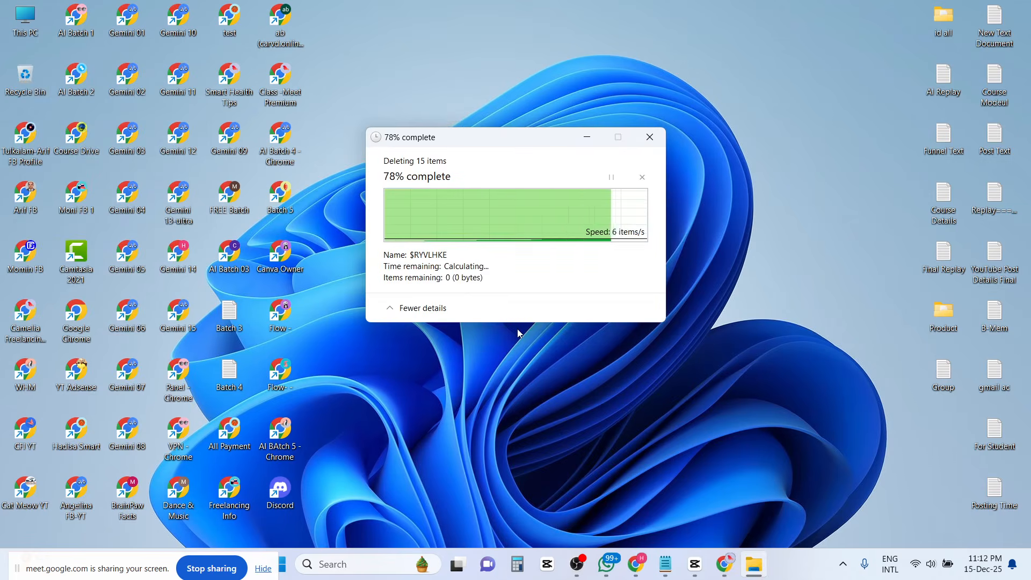
Browse in File Explorer to the Class 03 Google AI Studio and Nano Banana folder, under Free Course, Master Class on drive Online Info (F:).
{"action": "double_click", "coordinate": [26, 19]}
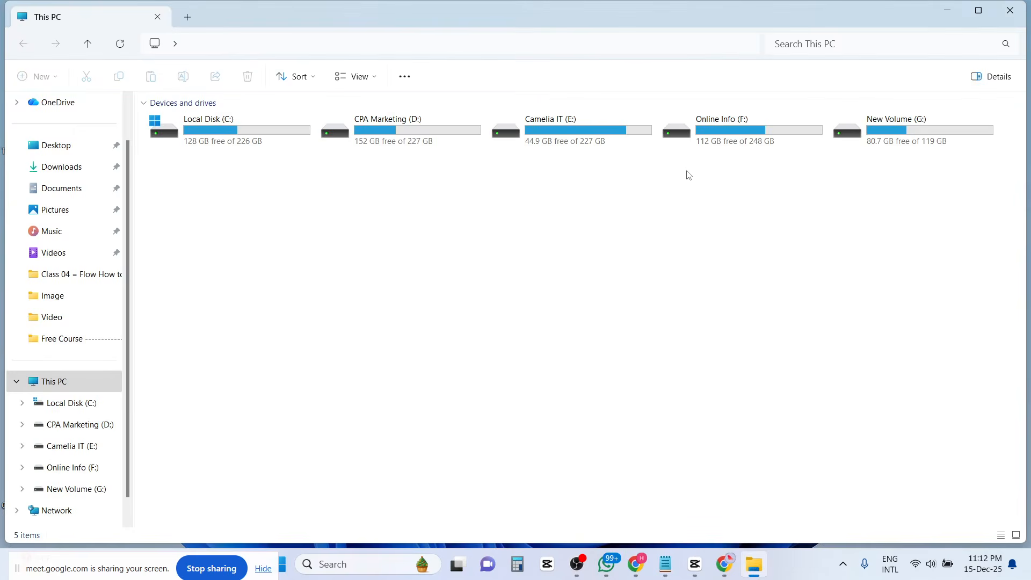
{"action": "double_click", "coordinate": [775, 131]}
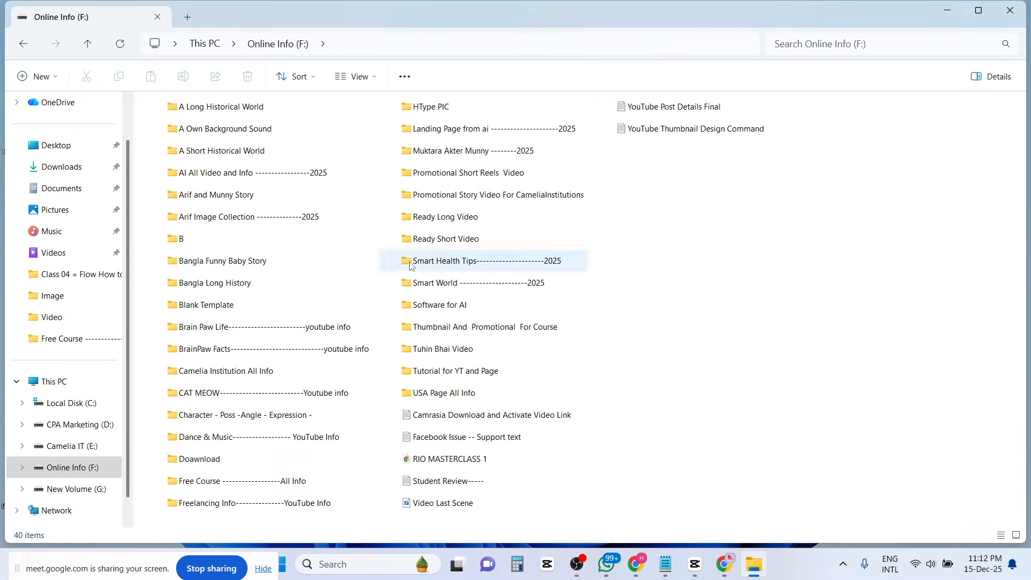
{"action": "double_click", "coordinate": [239, 486]}
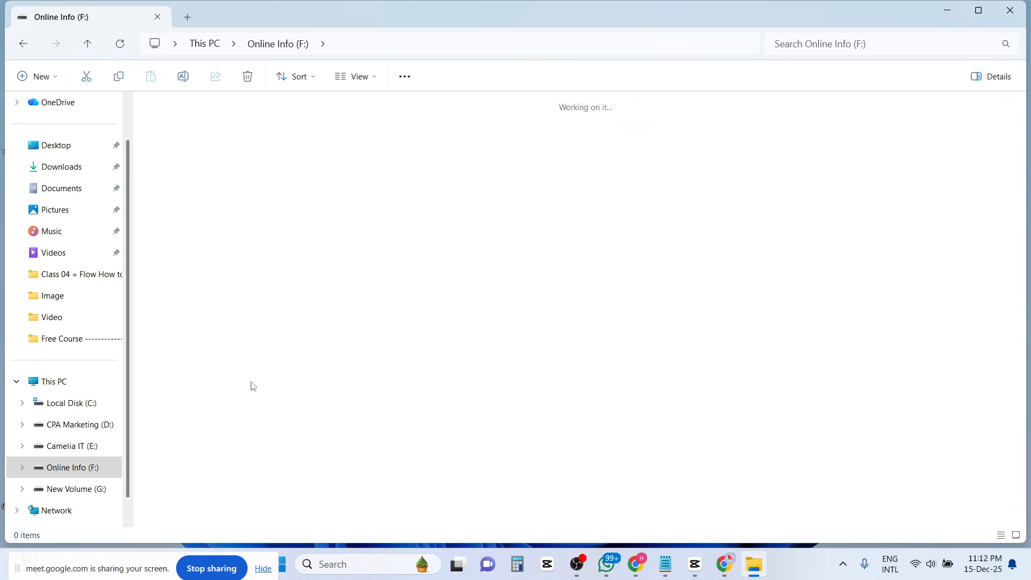
{"action": "double_click", "coordinate": [234, 157]}
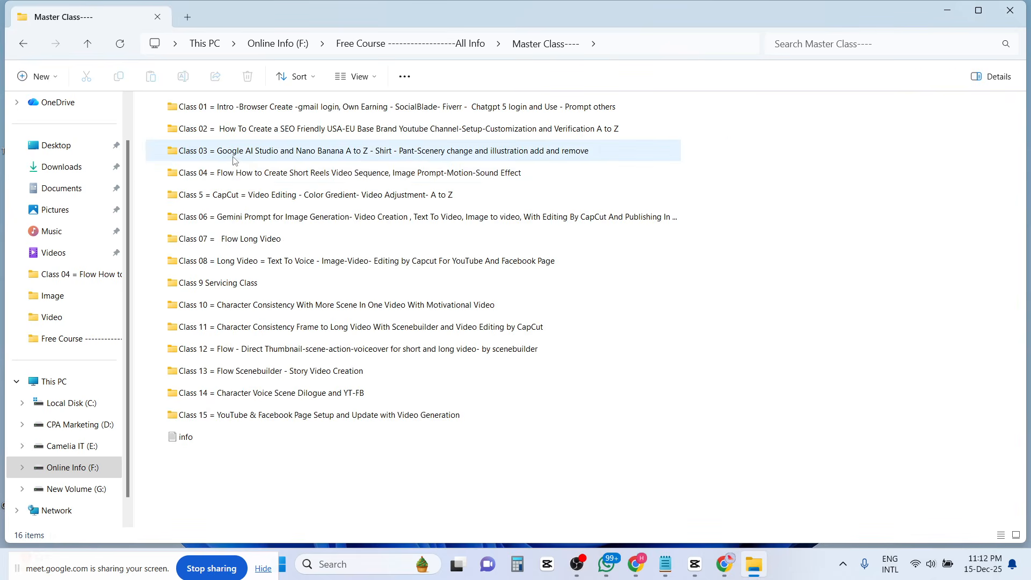
{"action": "mouse_move", "coordinate": [248, 175]}
{"action": "double_click", "coordinate": [252, 151]}
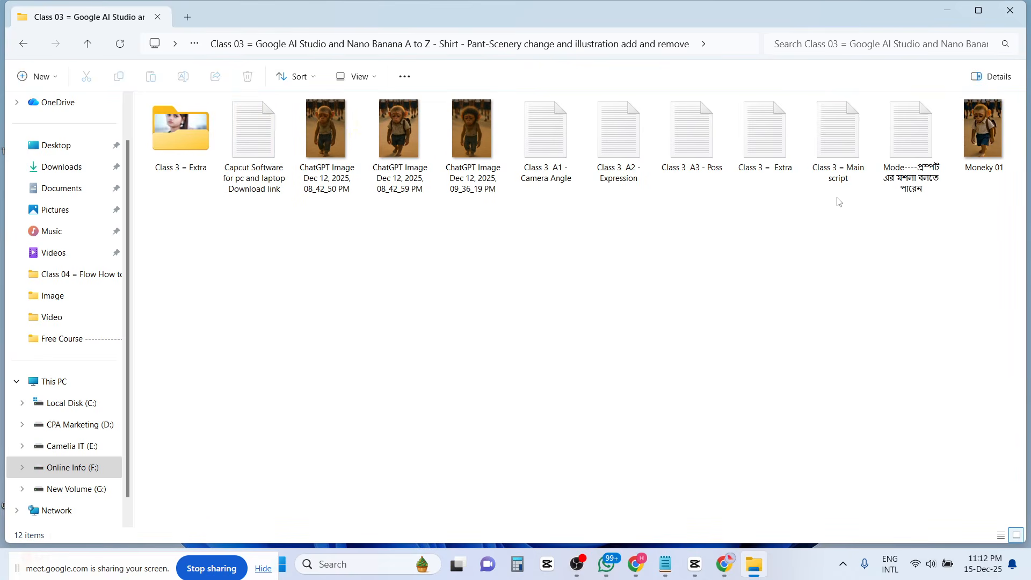
Open the Class 3 = Main script file and look through its video rules, emotion sections and character prompts.
{"action": "double_click", "coordinate": [839, 167]}
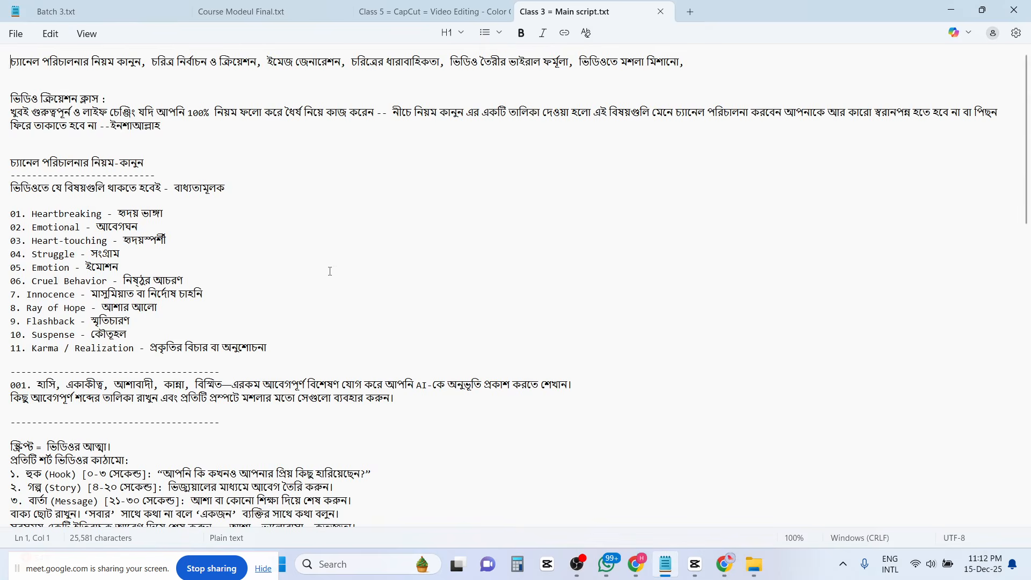
{"action": "scroll", "coordinate": [274, 275], "scroll_direction": "down", "scroll_amount": 8}
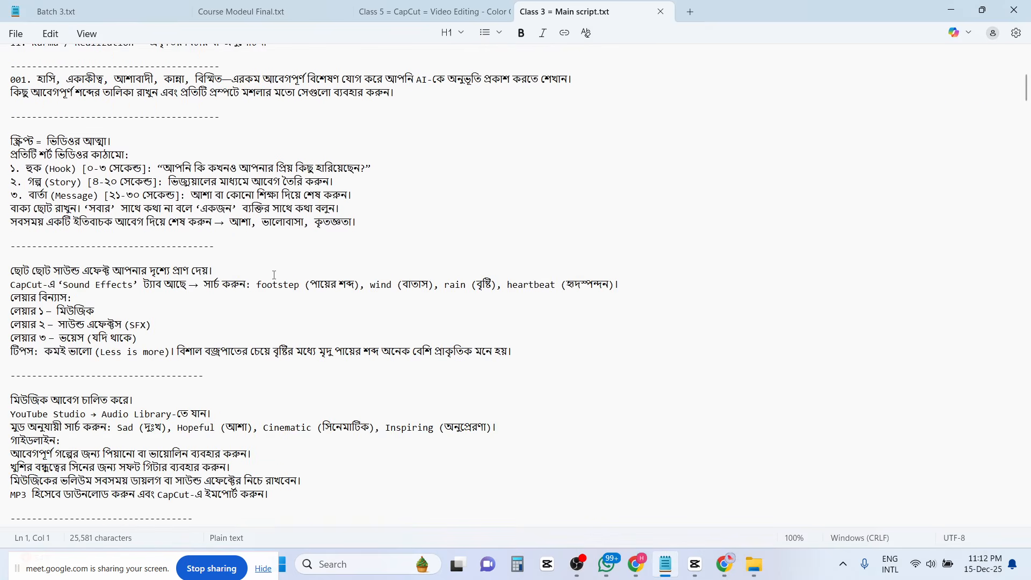
{"action": "scroll", "coordinate": [274, 275], "scroll_direction": "down", "scroll_amount": 12}
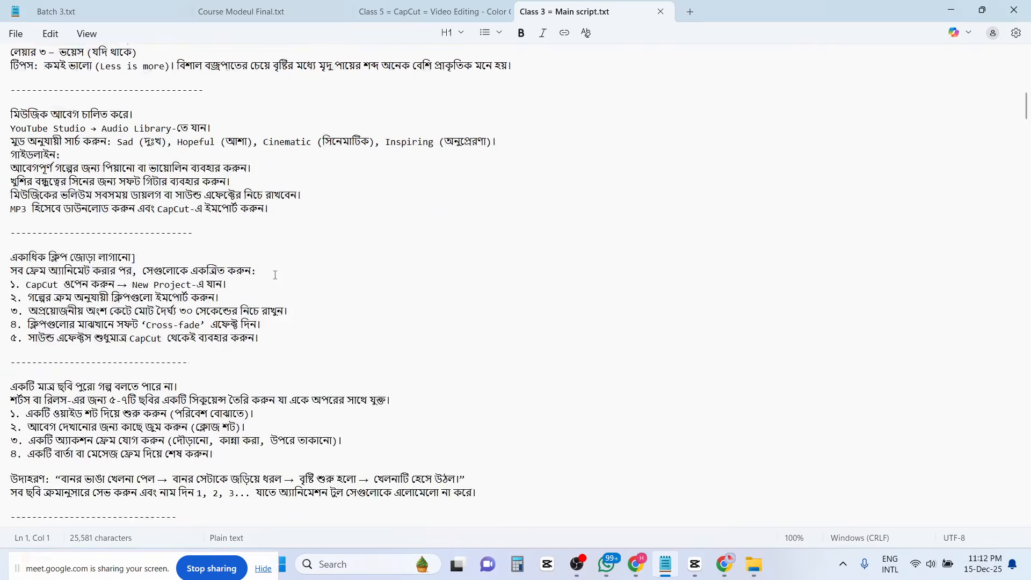
{"action": "scroll", "coordinate": [275, 275], "scroll_direction": "down", "scroll_amount": 20}
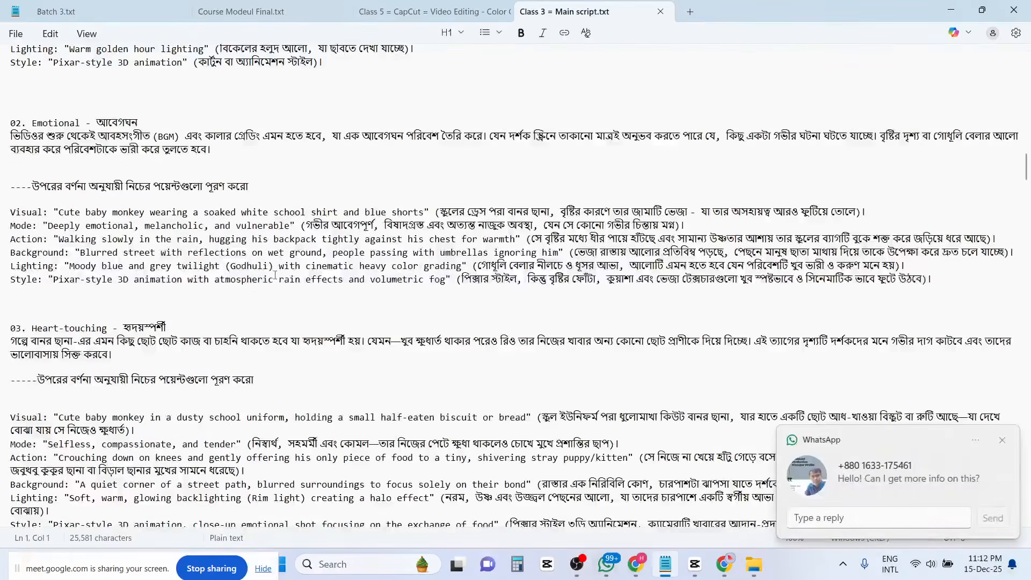
{"action": "scroll", "coordinate": [275, 275], "scroll_direction": "down", "scroll_amount": 20}
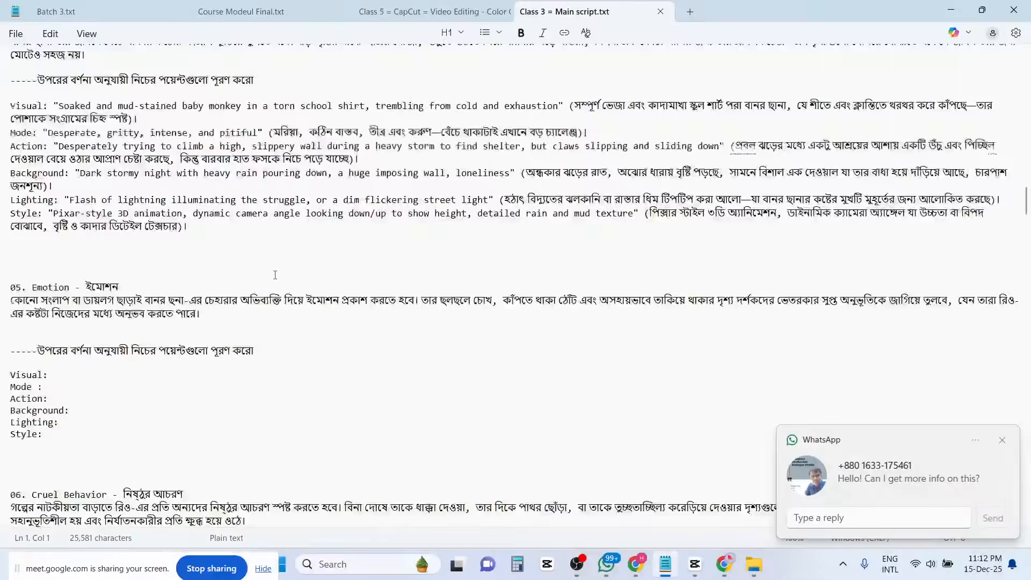
{"action": "scroll", "coordinate": [275, 275], "scroll_direction": "down", "scroll_amount": 20}
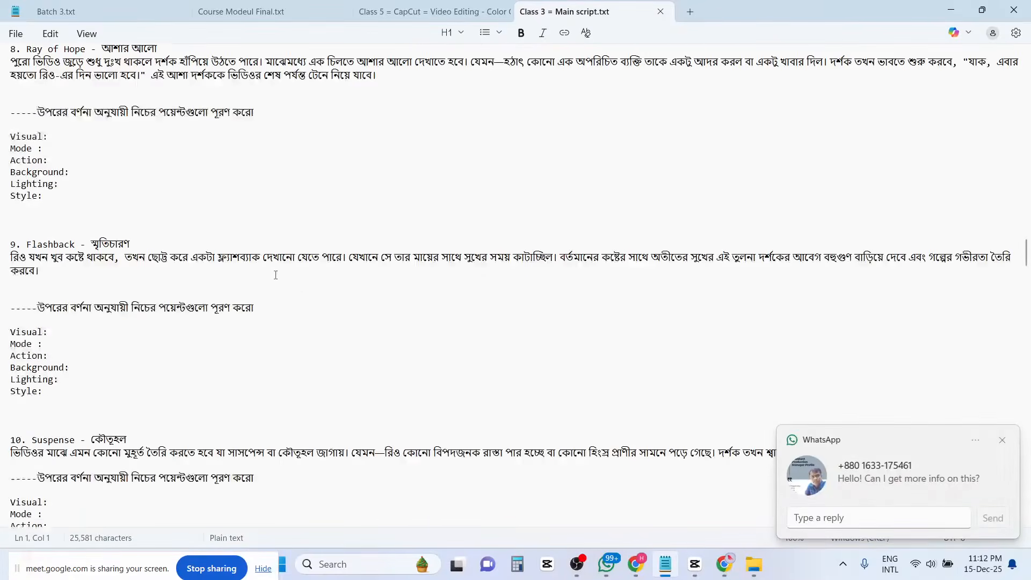
{"action": "scroll", "coordinate": [276, 275], "scroll_direction": "down", "scroll_amount": 4}
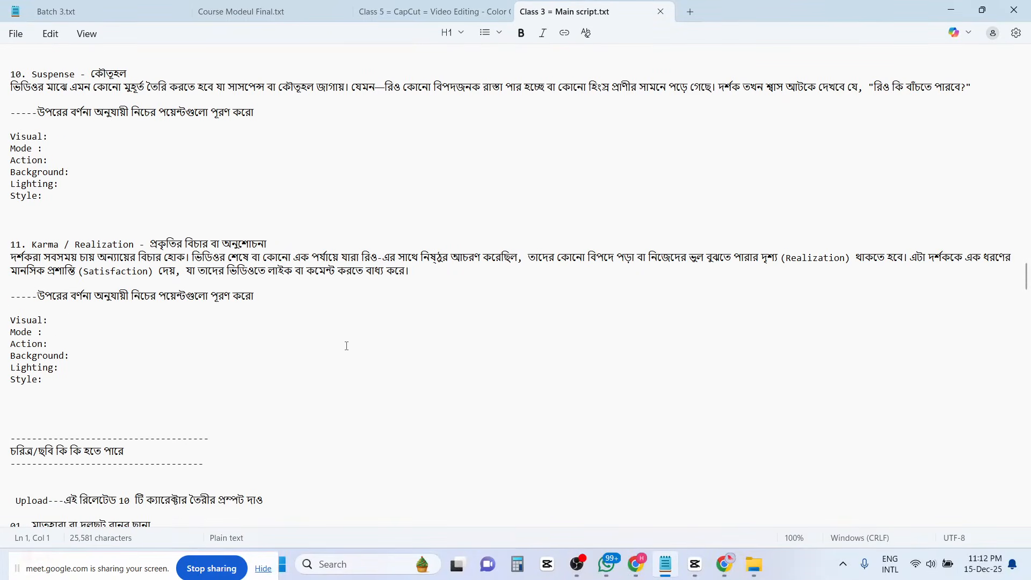
{"action": "scroll", "coordinate": [339, 324], "scroll_direction": "down", "scroll_amount": 15}
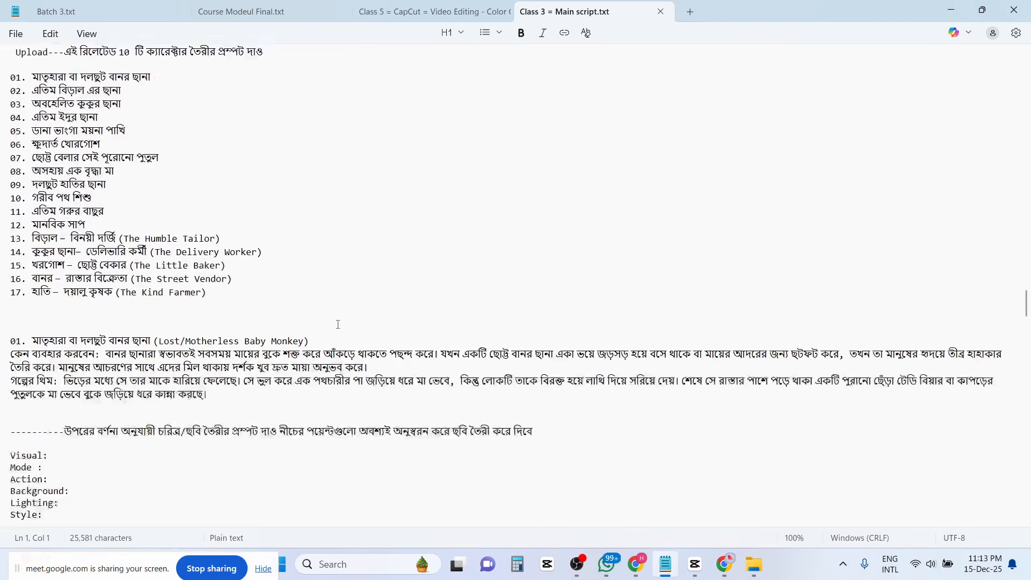
{"action": "scroll", "coordinate": [338, 324], "scroll_direction": "down", "scroll_amount": 20}
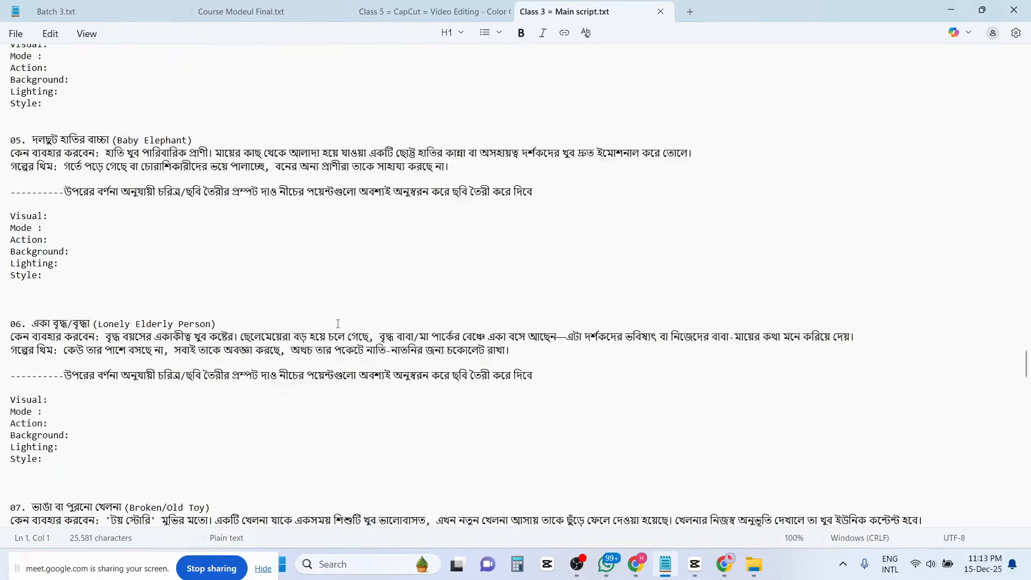
{"action": "scroll", "coordinate": [338, 324], "scroll_direction": "down", "scroll_amount": 20}
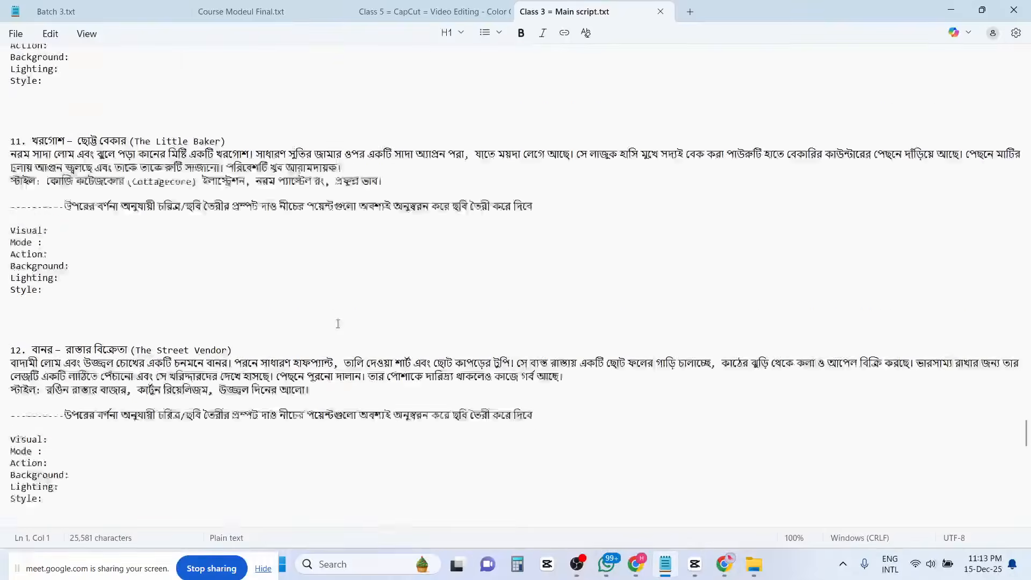
{"action": "scroll", "coordinate": [338, 324], "scroll_direction": "down", "scroll_amount": 20}
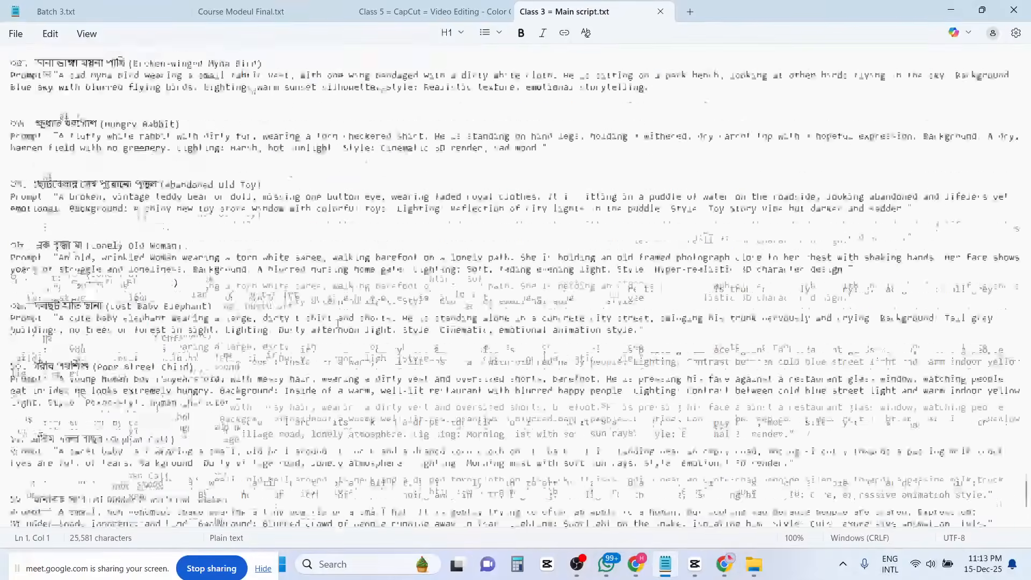
Return to character 05 (Baby Elephant) in the script and examine its title and two-line description.
{"action": "scroll", "coordinate": [338, 324], "scroll_direction": "up", "scroll_amount": 20}
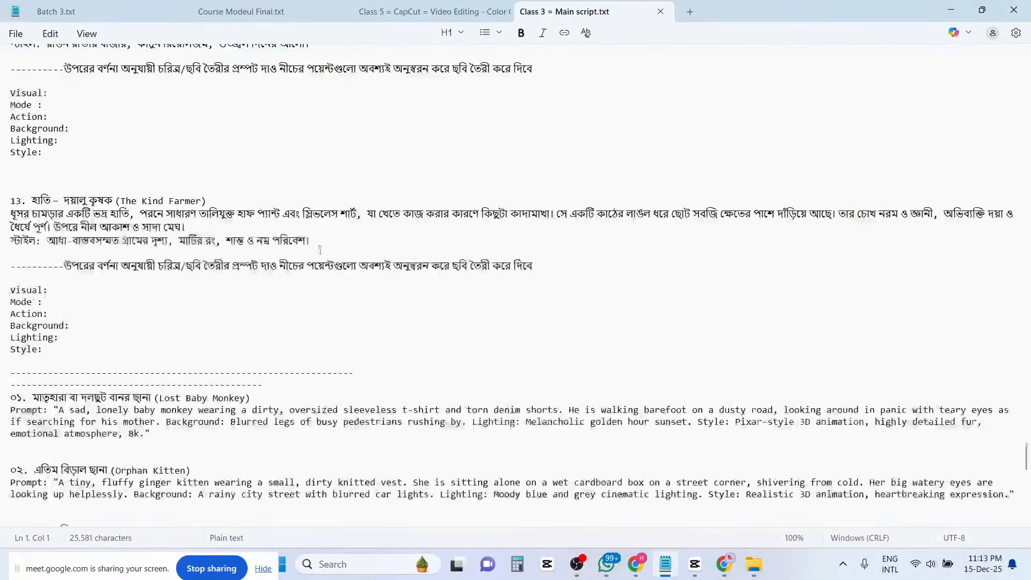
{"action": "scroll", "coordinate": [319, 250], "scroll_direction": "up", "scroll_amount": 9}
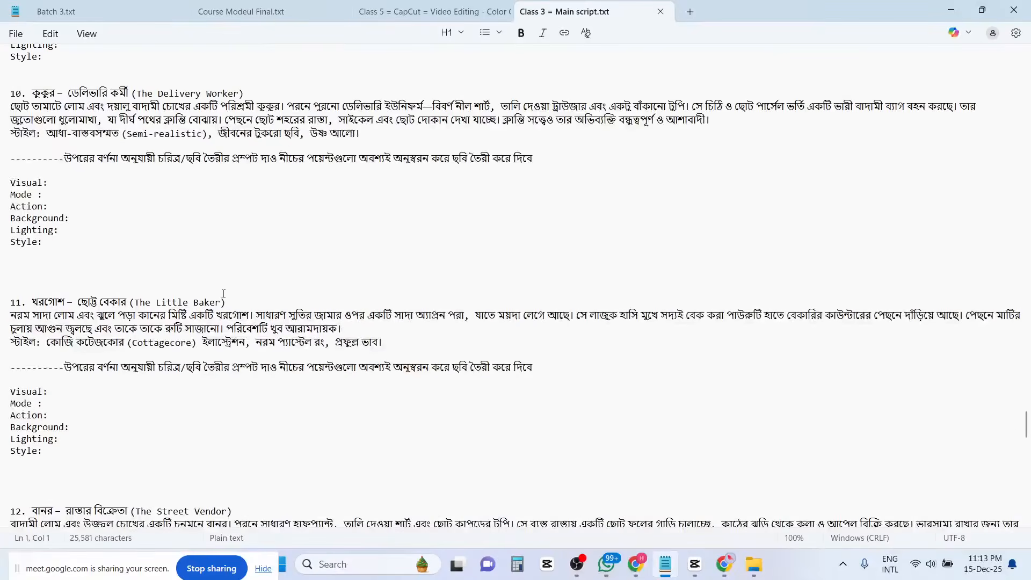
{"action": "scroll", "coordinate": [223, 293], "scroll_direction": "up", "scroll_amount": 15}
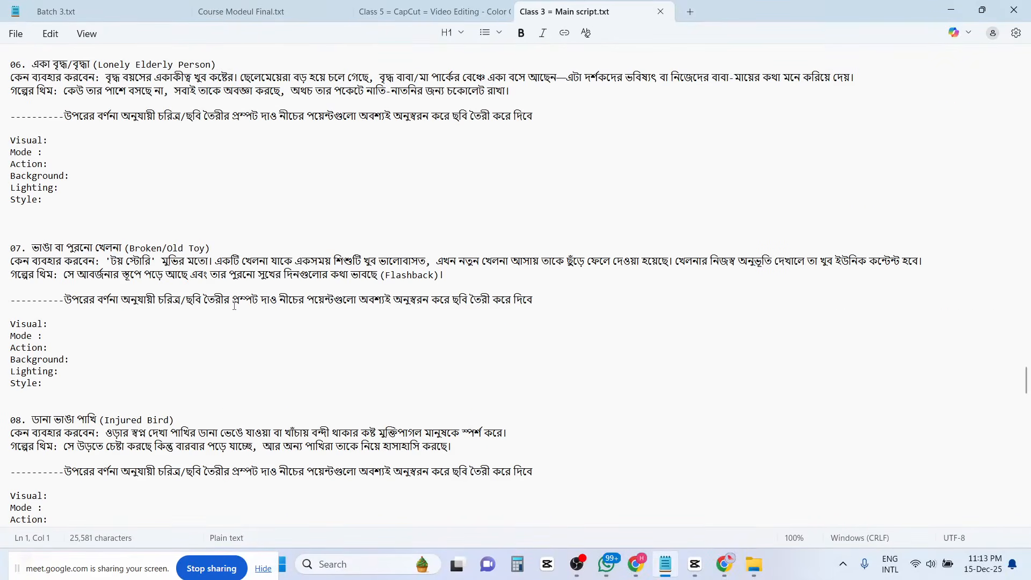
{"action": "scroll", "coordinate": [234, 306], "scroll_direction": "up", "scroll_amount": 4}
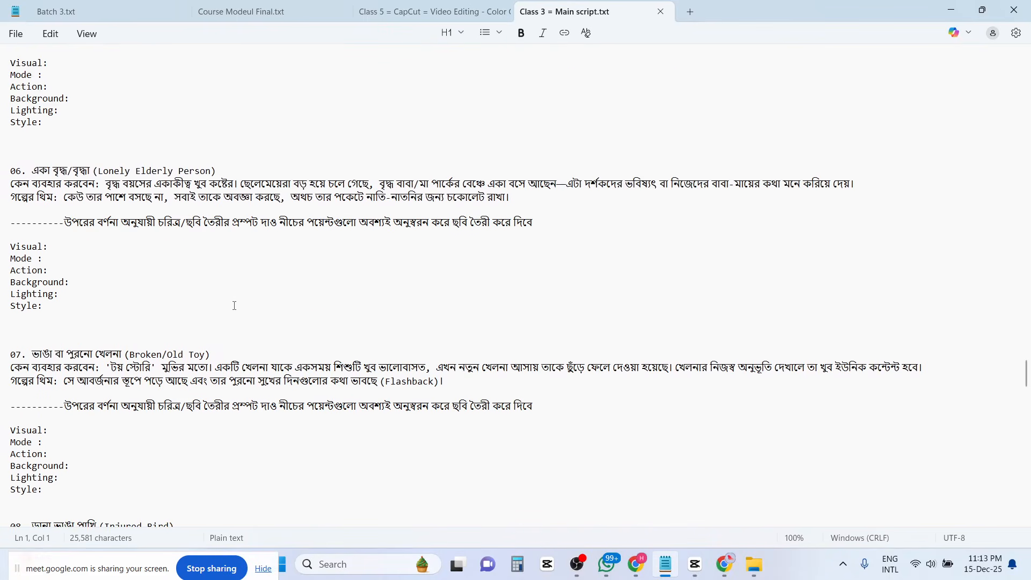
{"action": "scroll", "coordinate": [235, 306], "scroll_direction": "up", "scroll_amount": 4}
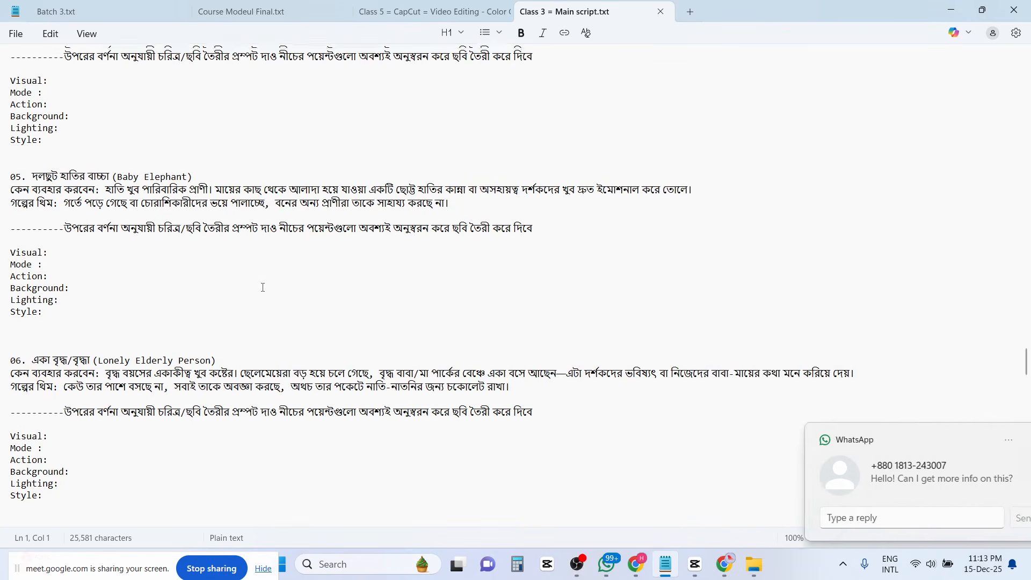
{"action": "scroll", "coordinate": [264, 287], "scroll_direction": "up", "scroll_amount": 1}
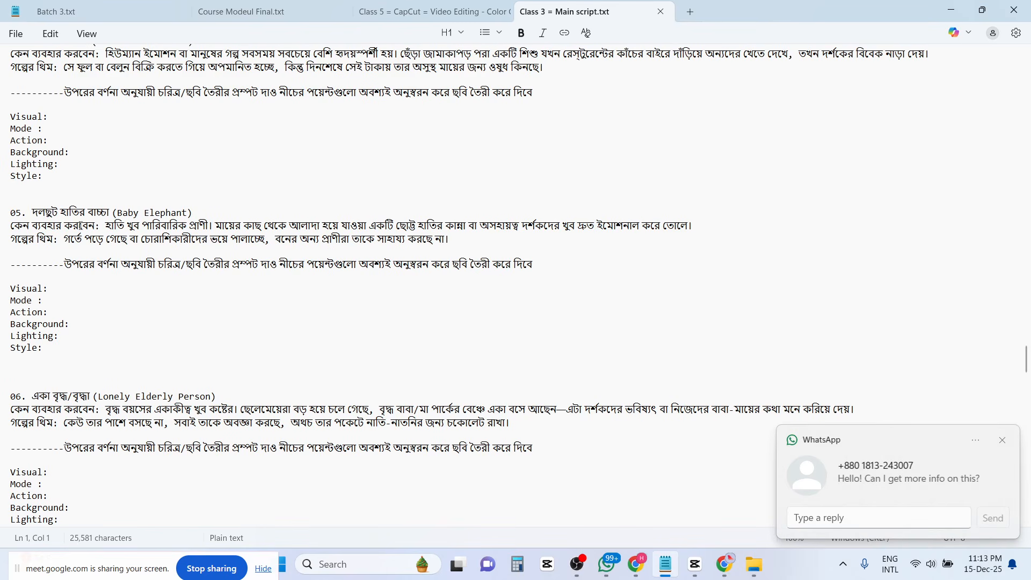
{"action": "left_click_drag", "start_coordinate": [34, 211], "coordinate": [110, 212]}
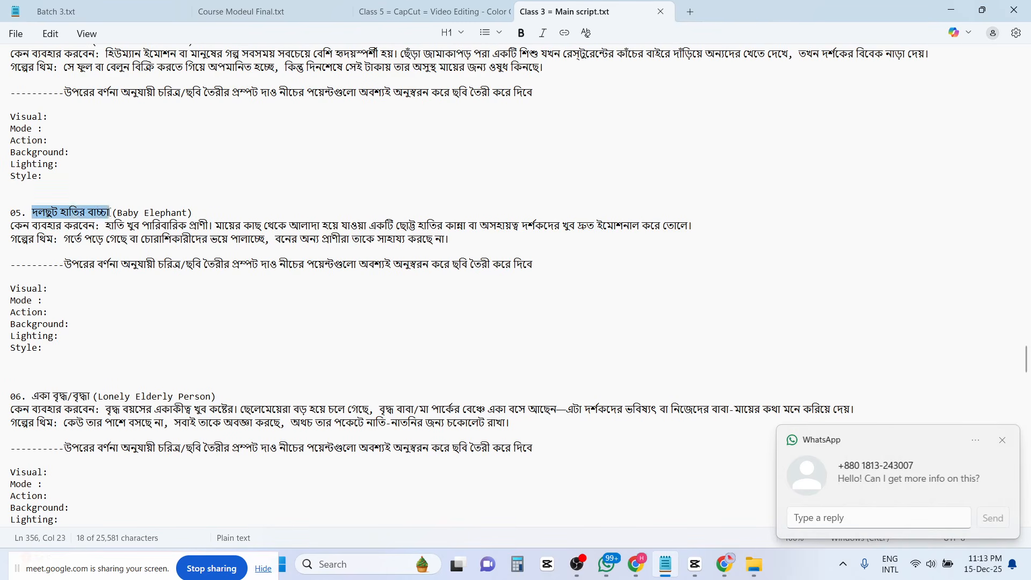
{"action": "left_click", "coordinate": [108, 227]}
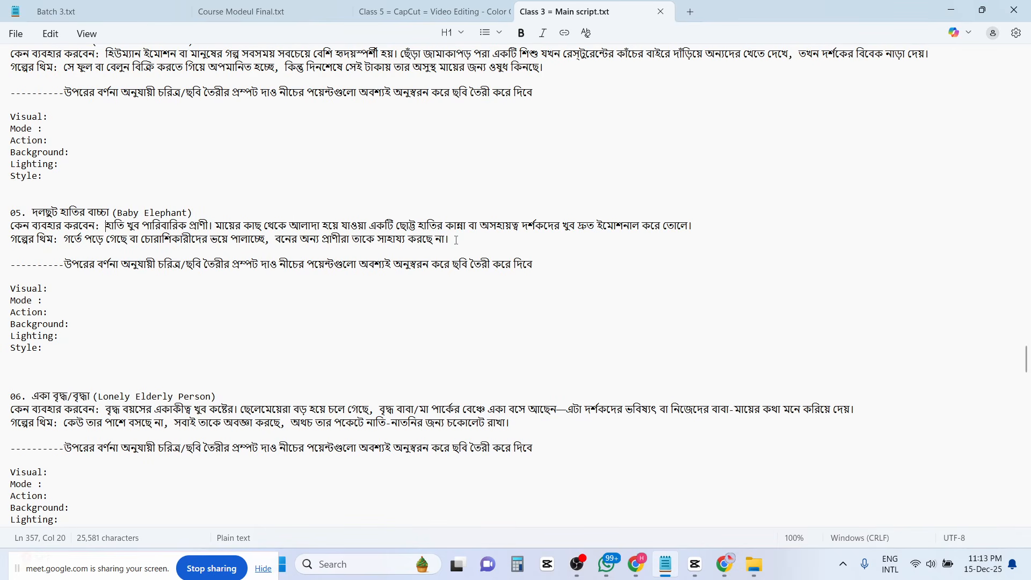
{"action": "left_click_drag", "start_coordinate": [457, 240], "coordinate": [10, 226]}
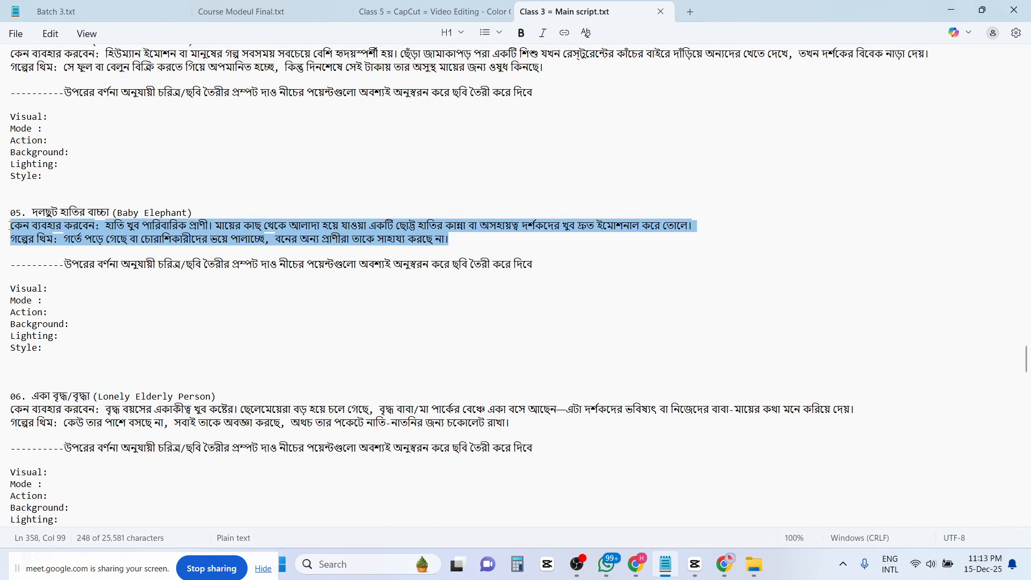
{"action": "left_click", "coordinate": [102, 230]}
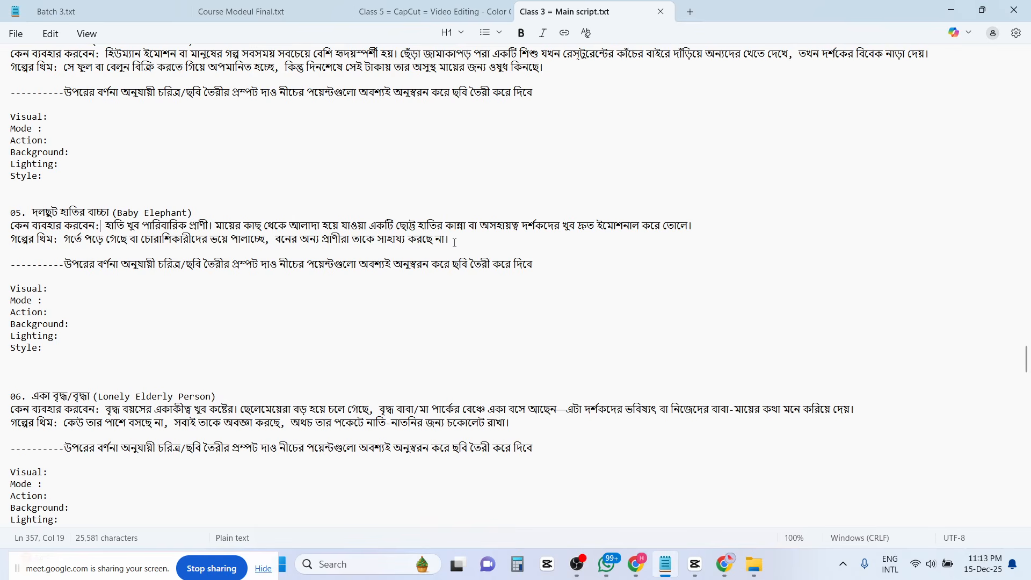
{"action": "left_click_drag", "start_coordinate": [455, 240], "coordinate": [10, 226]}
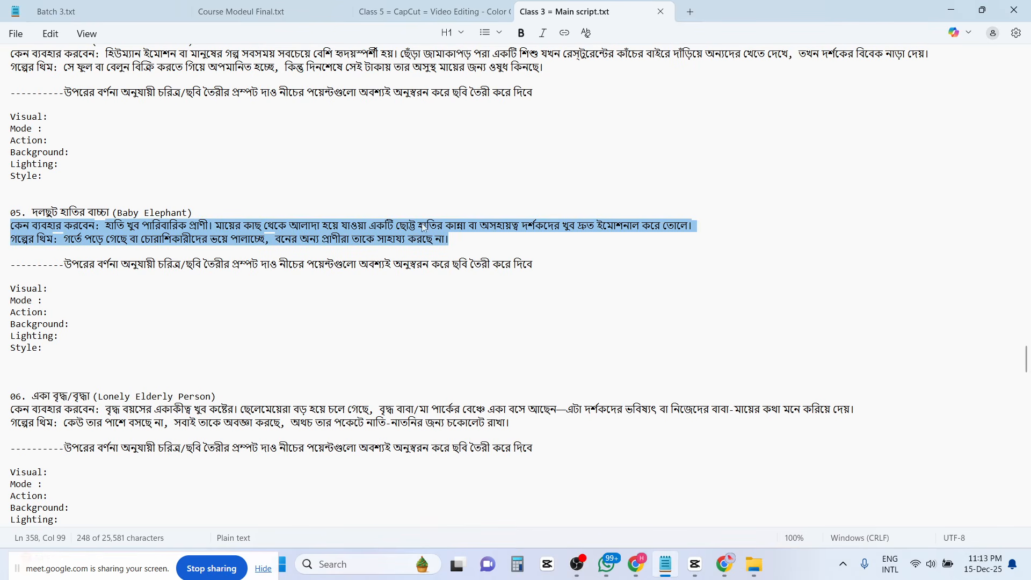
{"action": "left_click", "coordinate": [467, 241]}
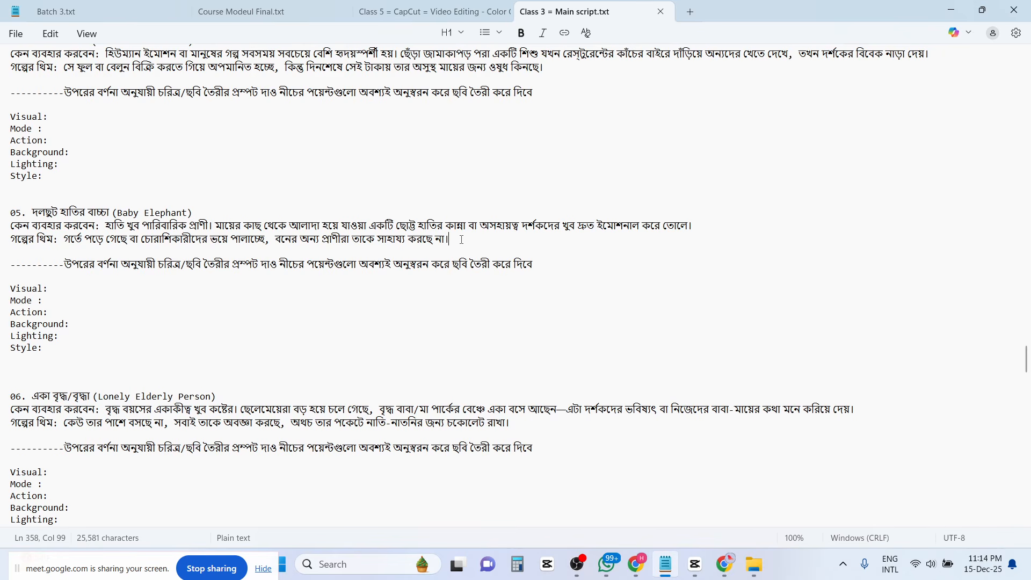
Copy the two description lines below the 05 Baby Elephant title, without the title itself.
{"action": "left_click_drag", "start_coordinate": [462, 240], "coordinate": [8, 212]}
{"action": "left_click", "coordinate": [93, 258]}
{"action": "left_click_drag", "start_coordinate": [456, 240], "coordinate": [2, 223]}
{"action": "key", "text": "ctrl+c"}
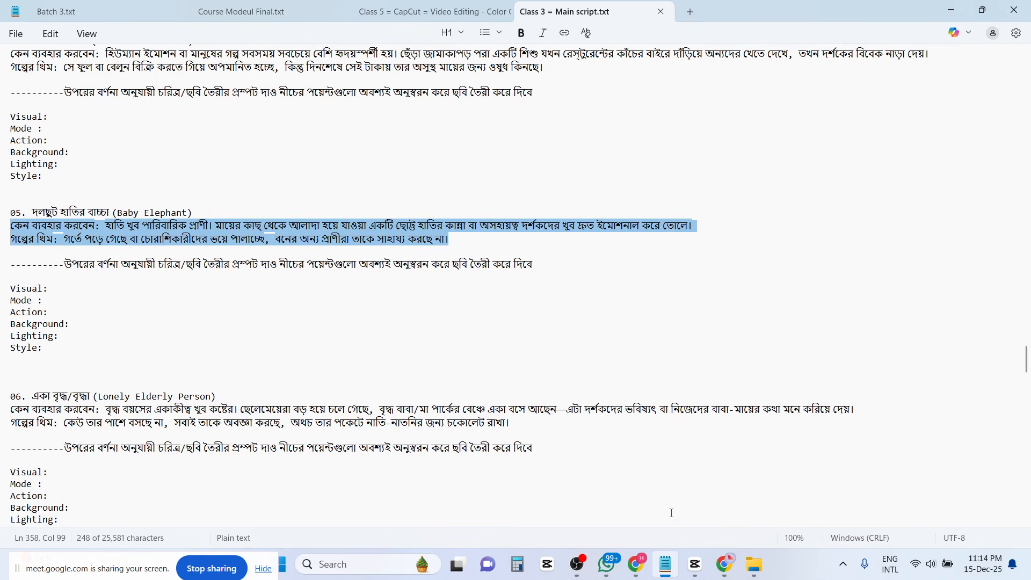
Switch to Chrome, replace the Flow tab with a new one and load the bookmarked Google AI Studio page there.
{"action": "left_click", "coordinate": [637, 564]}
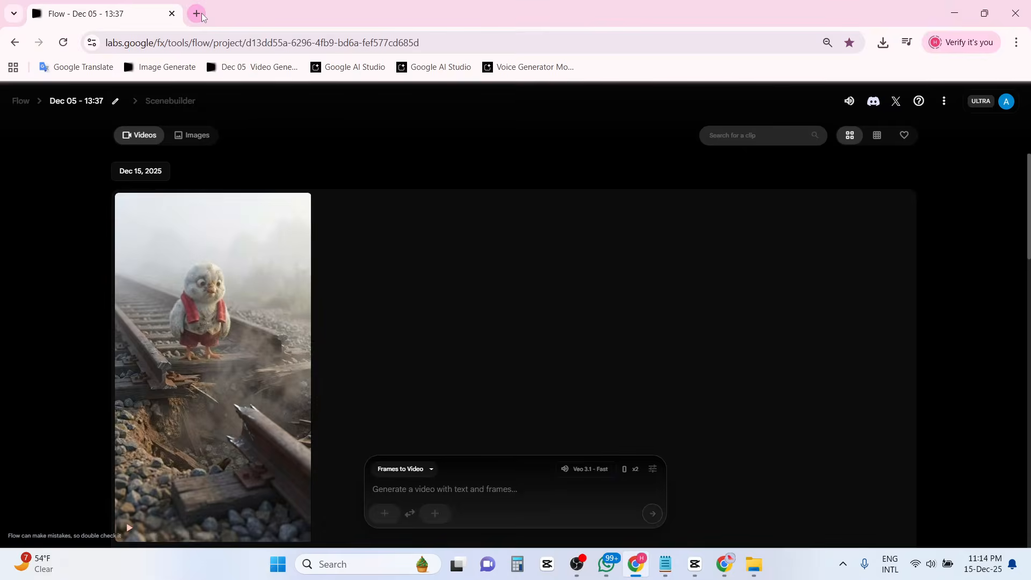
{"action": "left_click", "coordinate": [197, 14]}
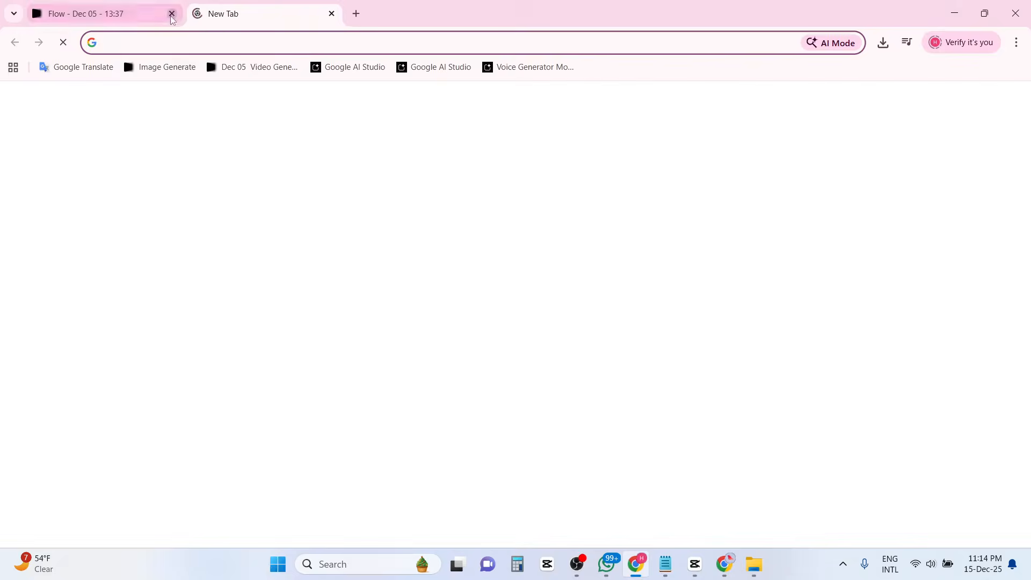
{"action": "left_click", "coordinate": [172, 13]}
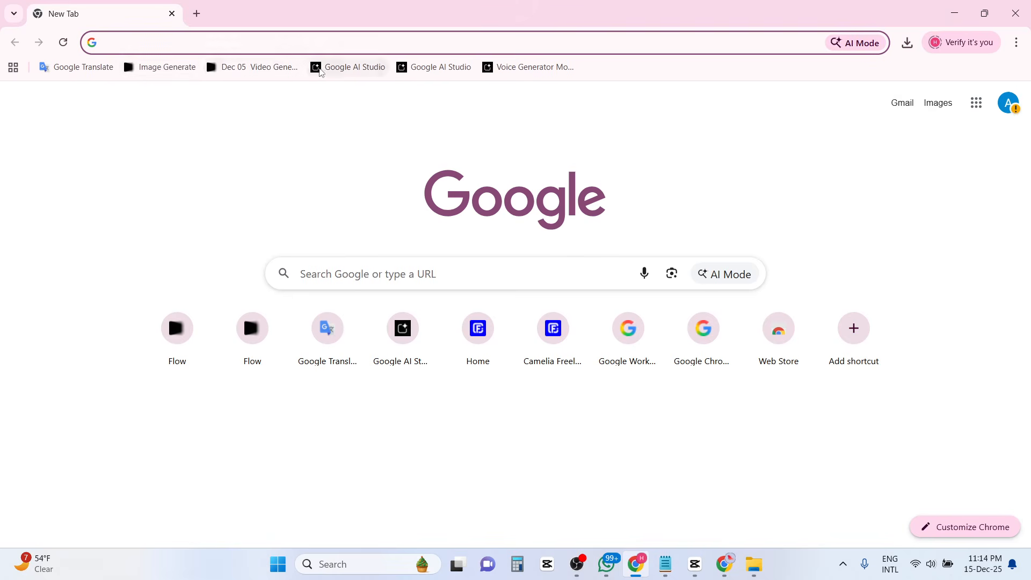
{"action": "left_click", "coordinate": [321, 72]}
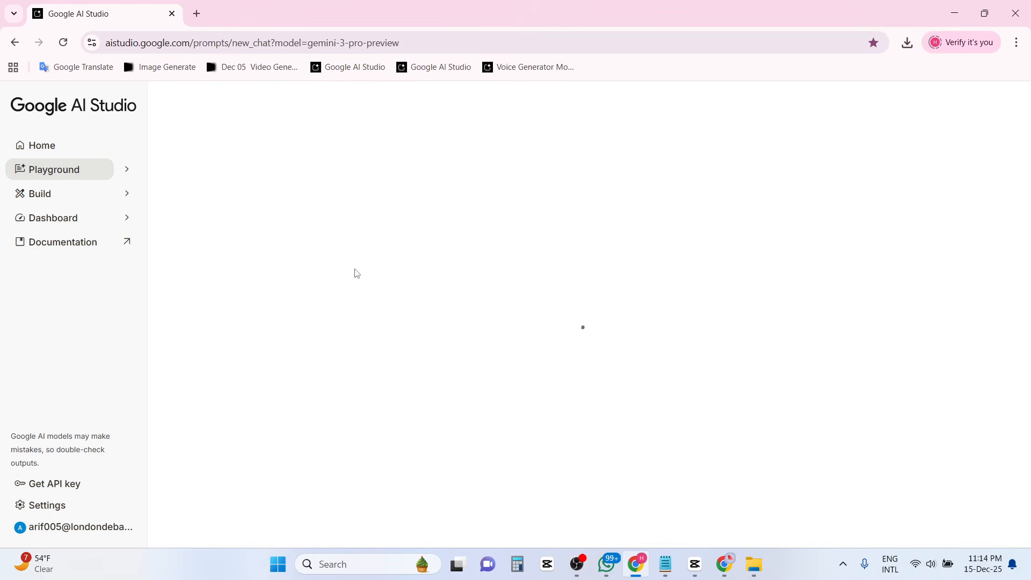
Paste the copied Baby Elephant description into the playground prompt and start a line beneath it with "আমি".
{"action": "left_click", "coordinate": [350, 285]}
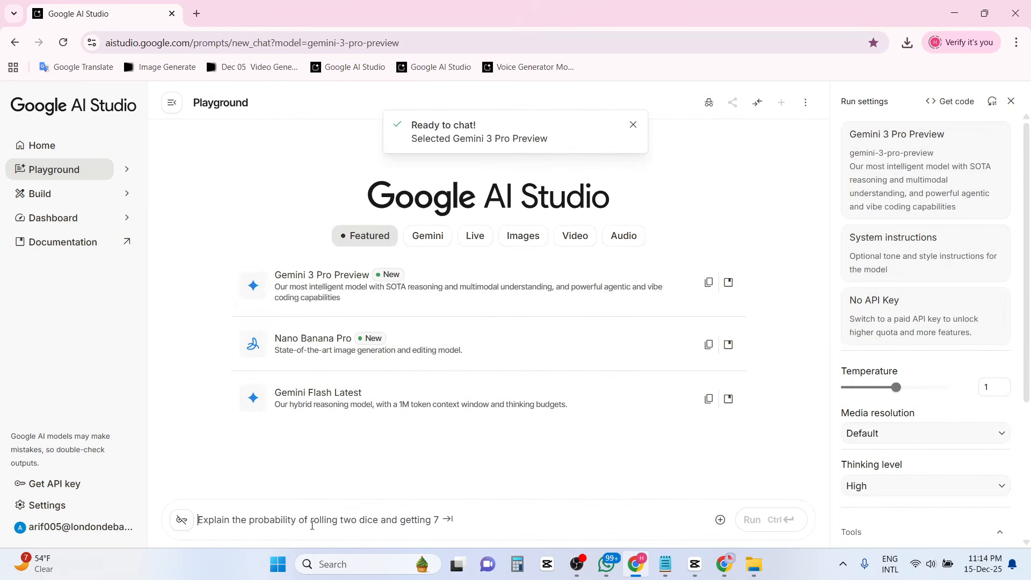
{"action": "key", "text": "ctrl+v"}
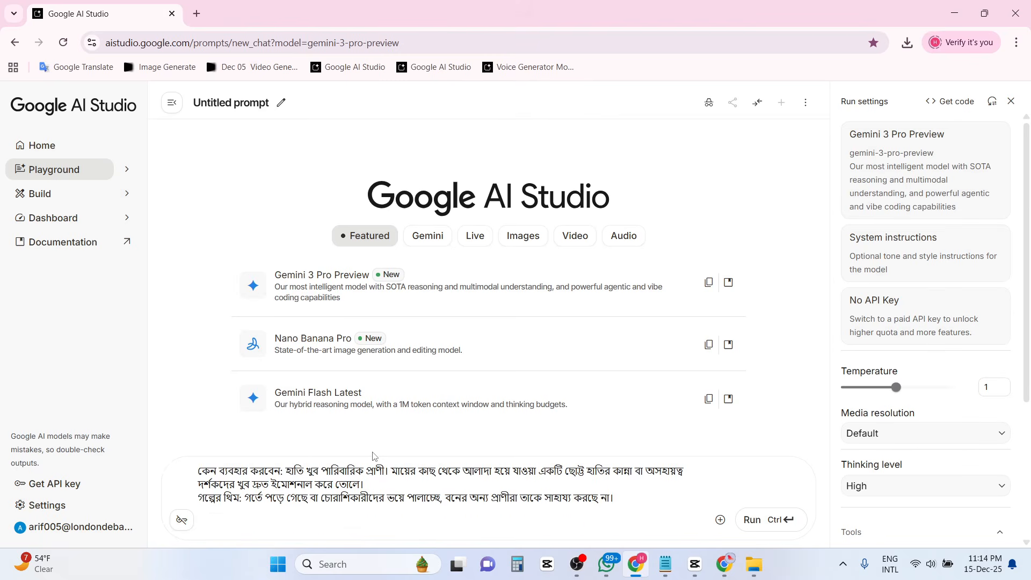
{"action": "type", "text": "অআমি"}
{"action": "key", "text": "BackSpace"}
{"action": "key", "text": "BackSpace"}
{"action": "key", "text": "BackSpace"}
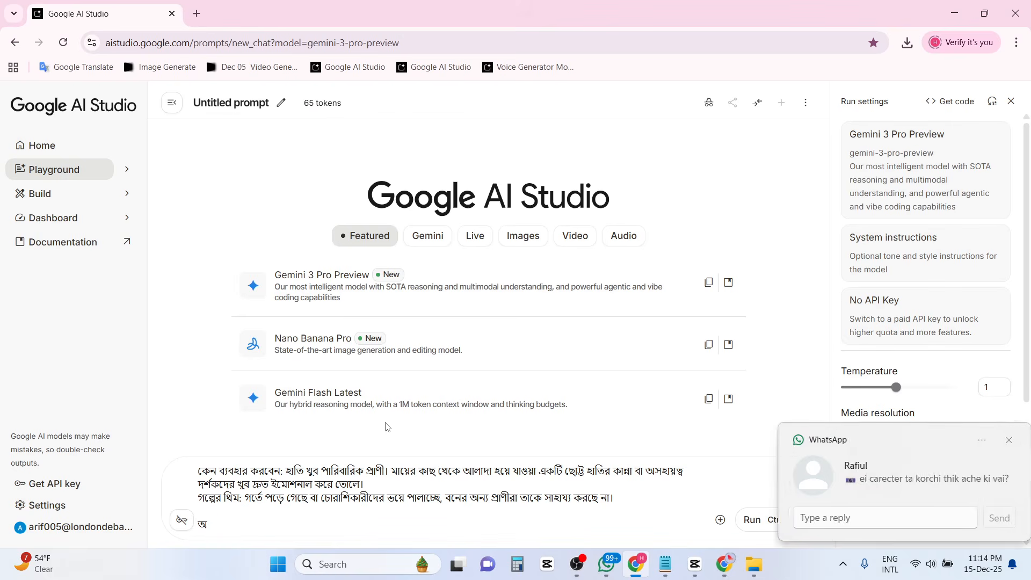
{"action": "type", "text": "ামি"}
{"action": "key", "text": "BackSpace"}
{"action": "key", "text": "BackSpace"}
{"action": "key", "text": "BackSpace"}
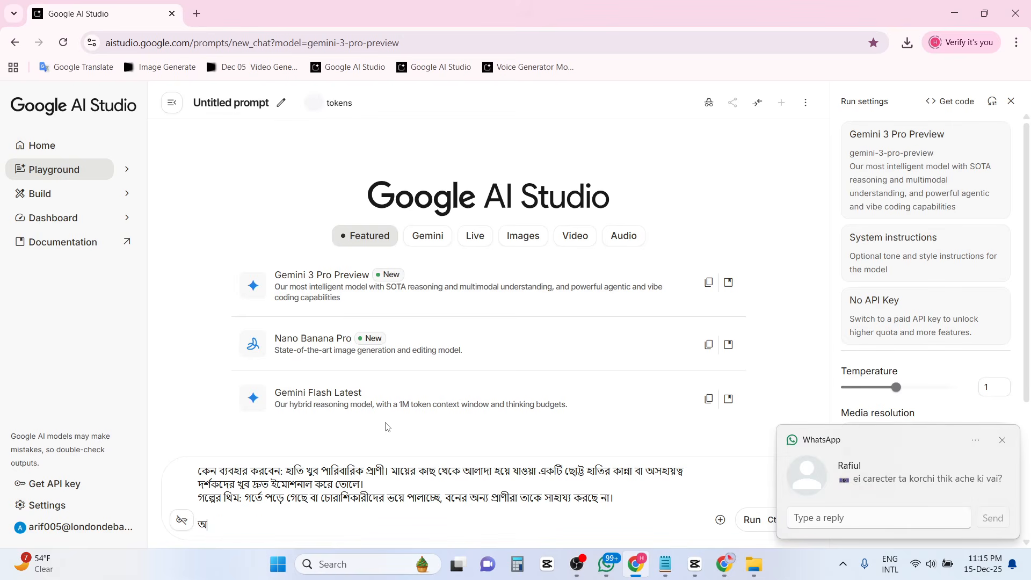
{"action": "type", "text": "া। আমি"}
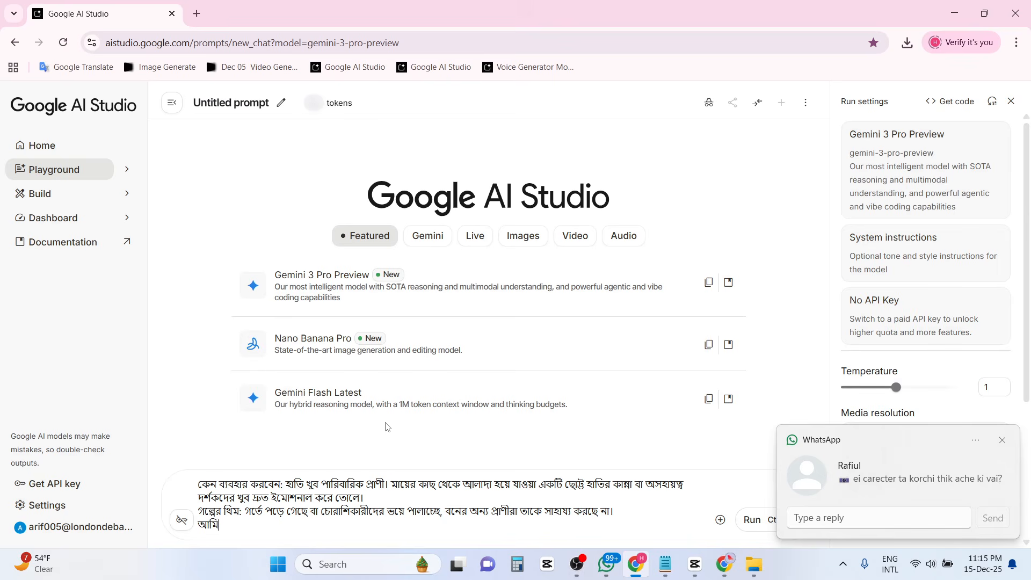
Complete the prompt's separated last line as "আমি উপরের বর্ণনা অনুযায়ী একটি চরিত্র তৈরী করতে চাই -- আমাকে 5 টি চরিত্র তৈরীর প্রম্পট বাংলায় লিখে দাও" and run it.
{"action": "left_click", "coordinate": [632, 511]}
{"action": "key", "text": "Return"}
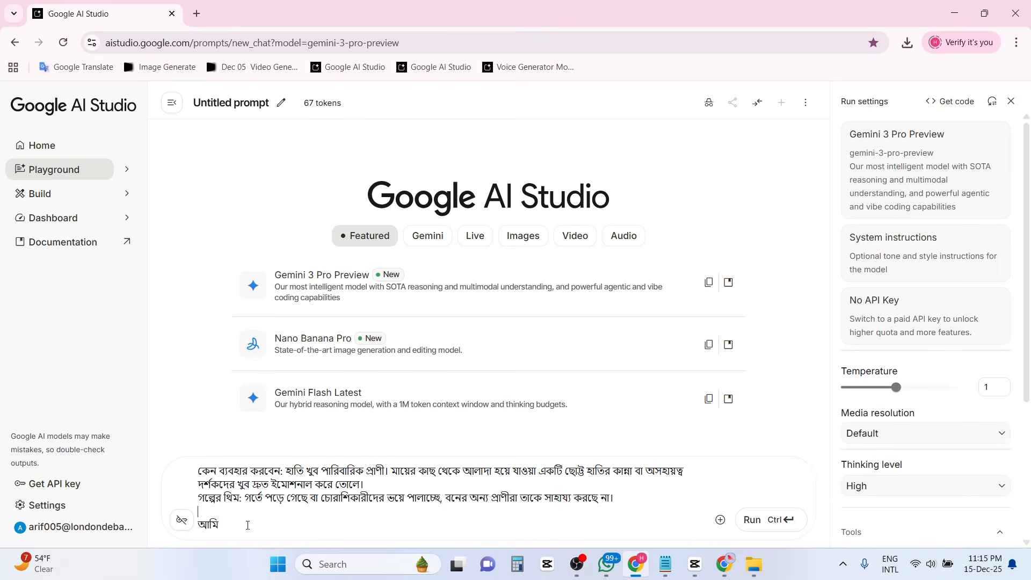
{"action": "type", "text": "উপরের বর্ণনা অনুয"}
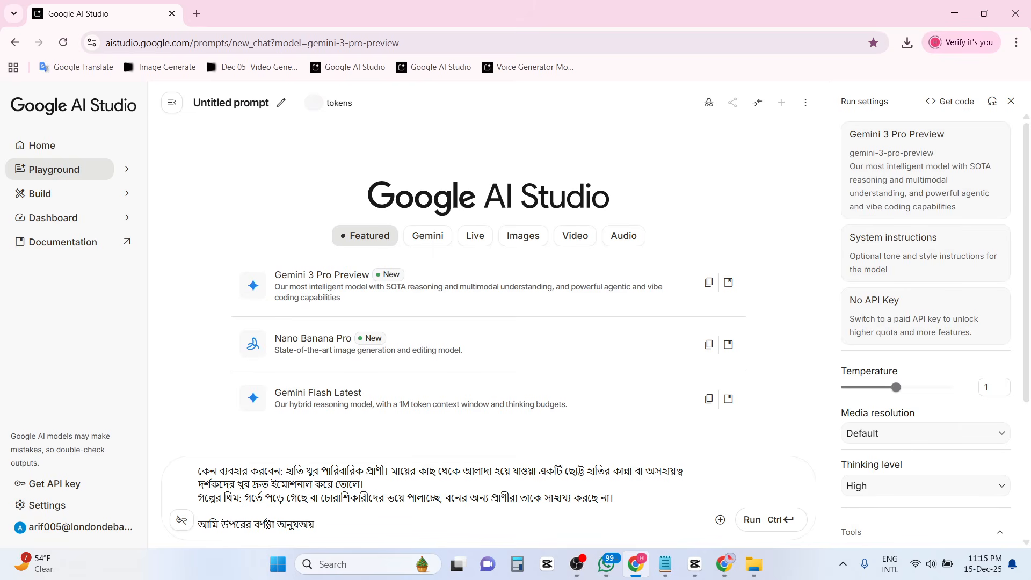
{"action": "type", "text": "ায়ী একটি চরিত্র তৈরী করতে"}
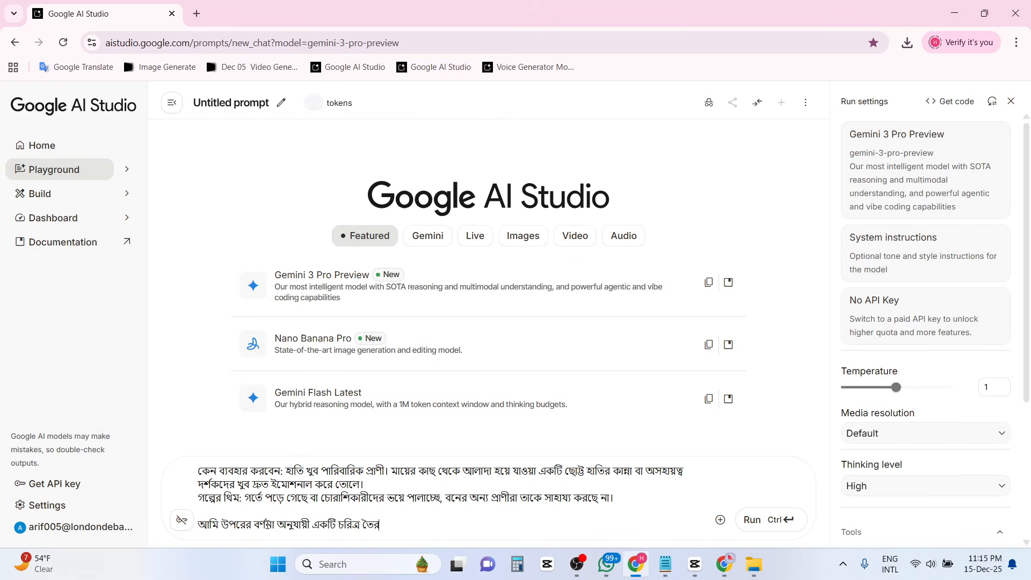
{"action": "type", "text": " চাই -- আমাকে 5"}
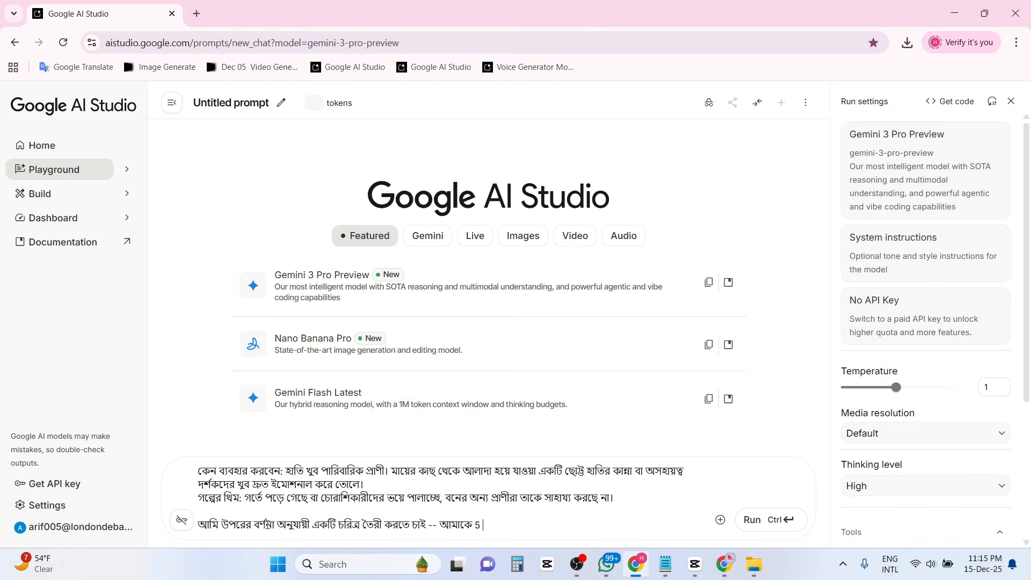
{"action": "type", "text": " টি চরিত্র"}
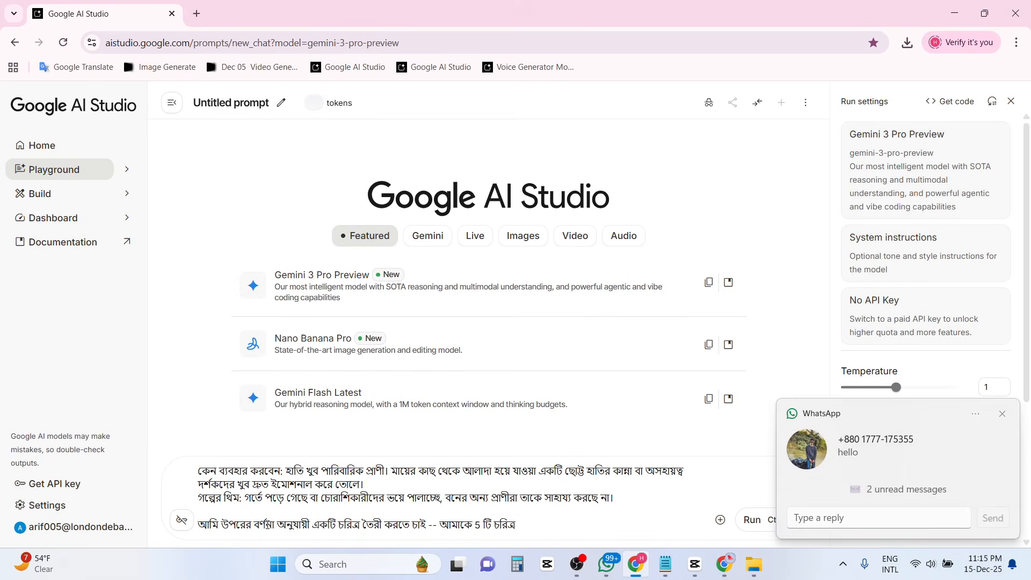
{"action": "type", "text": " তৈরীর প্রম্পট"}
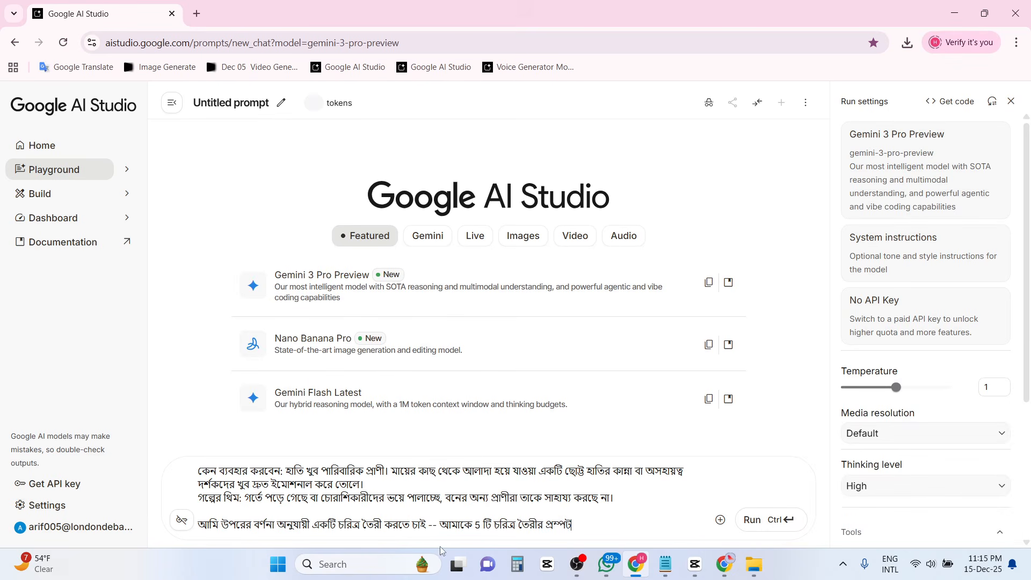
{"action": "type", "text": " বাংলায় লিখে দাও"}
{"action": "key", "text": "ctrl+Return"}
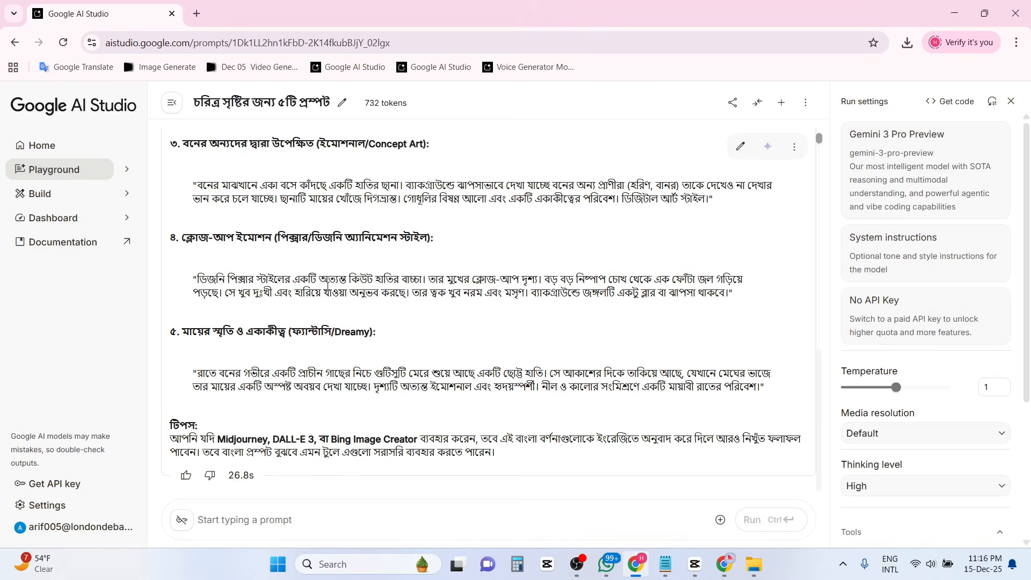
Examine the generated character prompts from the last back to the first, highlighting the texts of prompts 1 and 2.
{"action": "scroll", "coordinate": [321, 280], "scroll_direction": "up", "scroll_amount": 3}
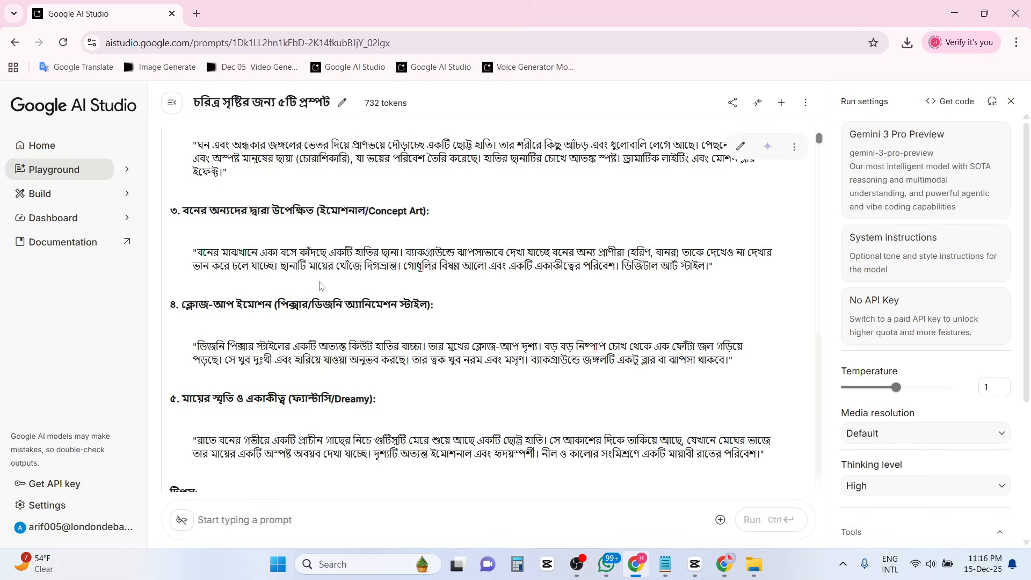
{"action": "scroll", "coordinate": [320, 288], "scroll_direction": "up", "scroll_amount": 1}
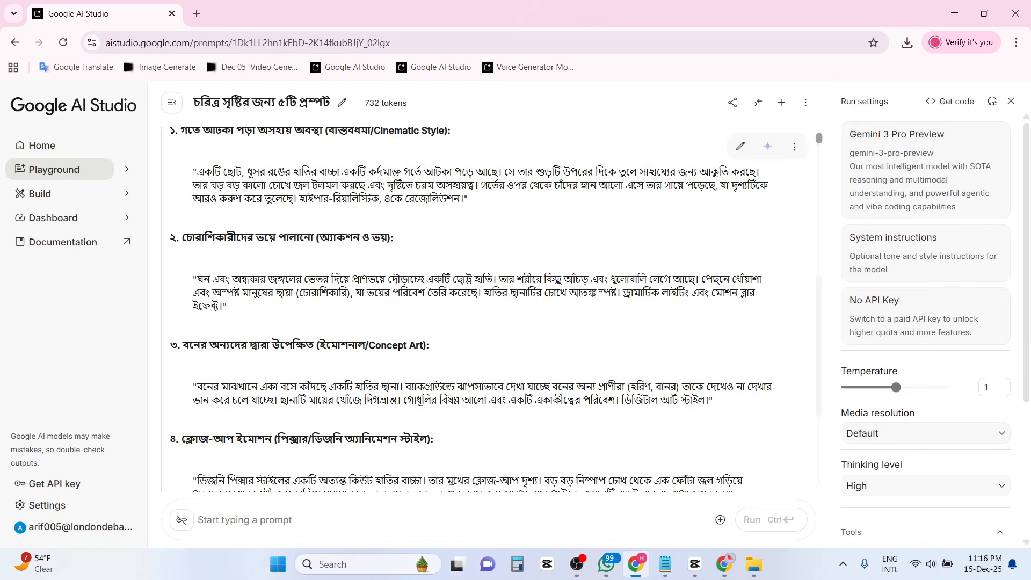
{"action": "scroll", "coordinate": [310, 289], "scroll_direction": "up", "scroll_amount": 2}
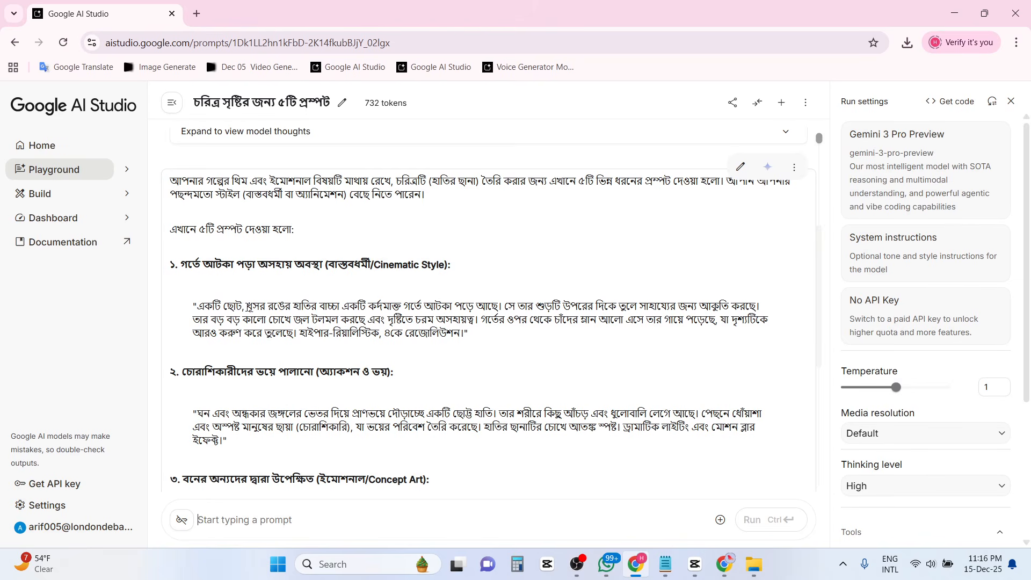
{"action": "left_click_drag", "start_coordinate": [248, 306], "coordinate": [269, 311]}
{"action": "left_click", "coordinate": [256, 310]}
{"action": "left_click_drag", "start_coordinate": [476, 333], "coordinate": [267, 320]}
{"action": "left_click", "coordinate": [232, 319]}
{"action": "left_click_drag", "start_coordinate": [486, 337], "coordinate": [196, 306]}
{"action": "left_click", "coordinate": [278, 338]}
{"action": "scroll", "coordinate": [278, 337], "scroll_direction": "down", "scroll_amount": 3}
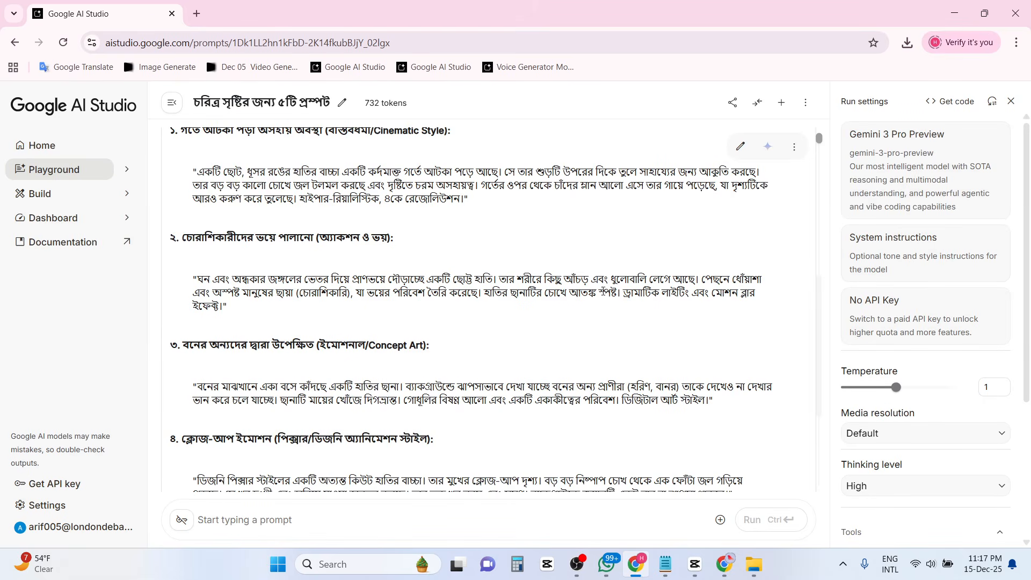
{"action": "left_click_drag", "start_coordinate": [228, 308], "coordinate": [195, 280]}
{"action": "left_click", "coordinate": [257, 320]}
{"action": "scroll", "coordinate": [257, 320], "scroll_direction": "up", "scroll_amount": 2}
{"action": "left_click_drag", "start_coordinate": [231, 385], "coordinate": [187, 349]}
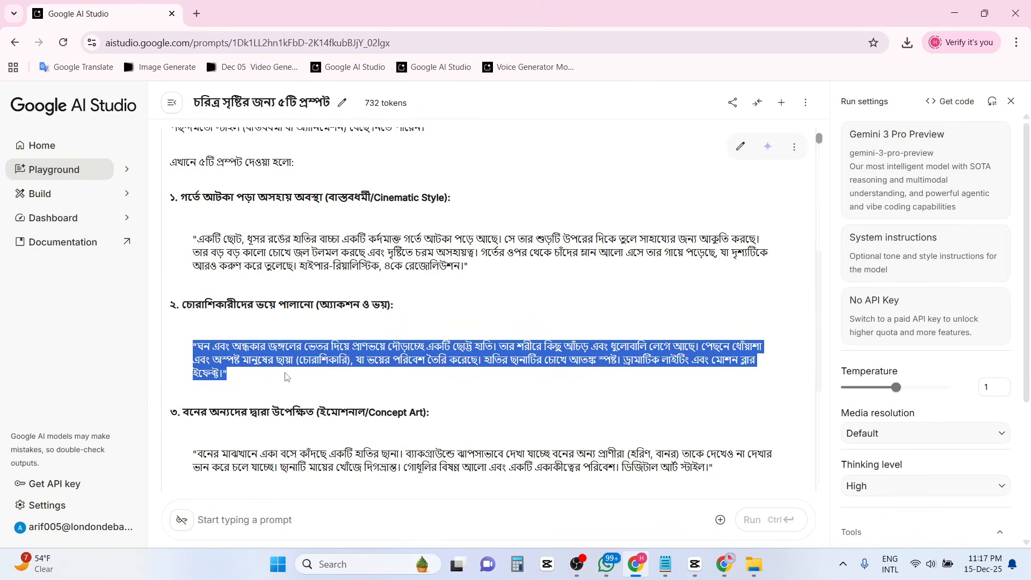
{"action": "left_click", "coordinate": [301, 367]}
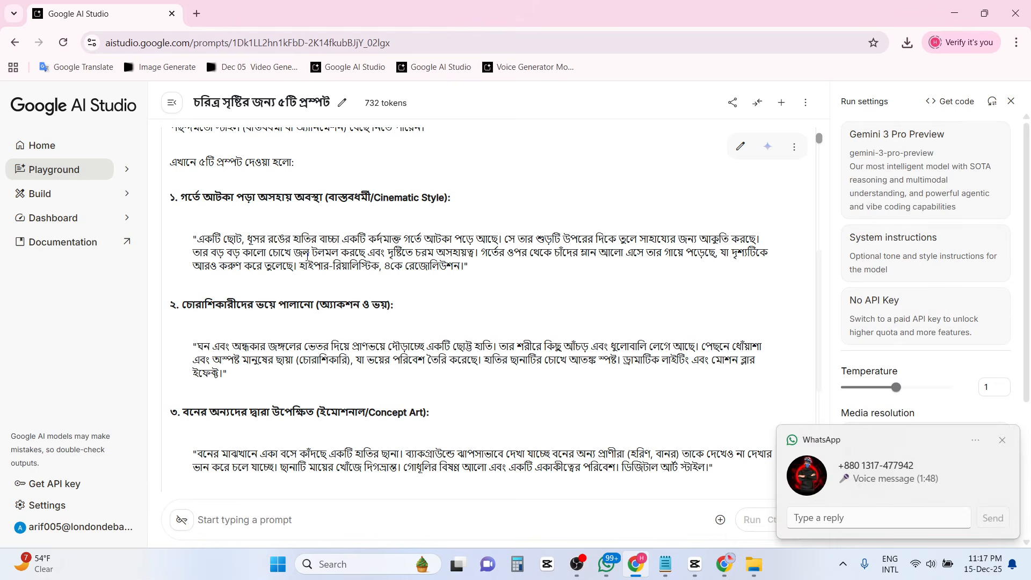
Copy the full text of prompt 1 (Cinematic Style) and load the bookmarked Image Generate project in Flow in a new tab.
{"action": "left_click_drag", "start_coordinate": [483, 272], "coordinate": [183, 249]}
{"action": "key", "text": "ctrl+c"}
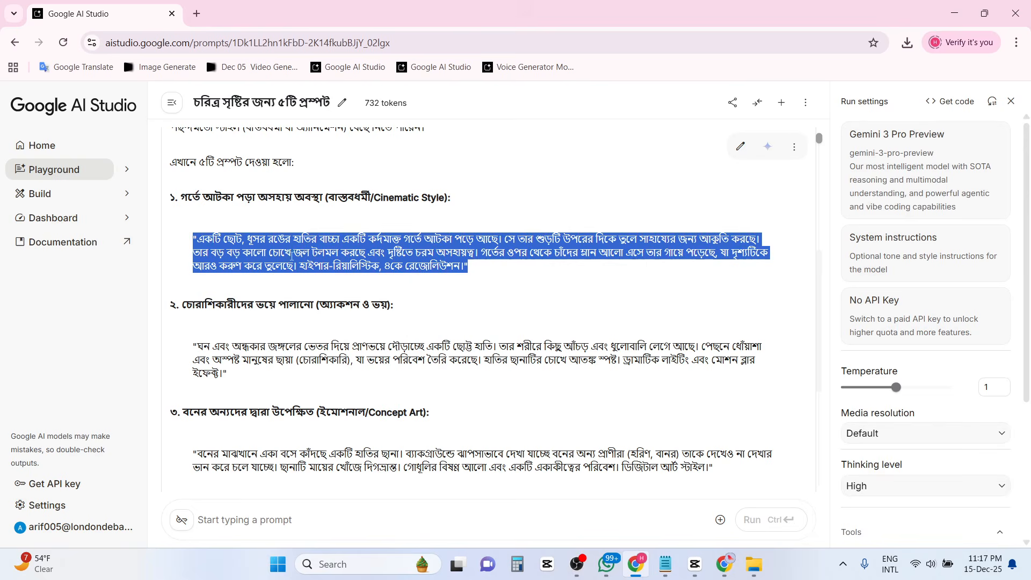
{"action": "left_click", "coordinate": [197, 15]}
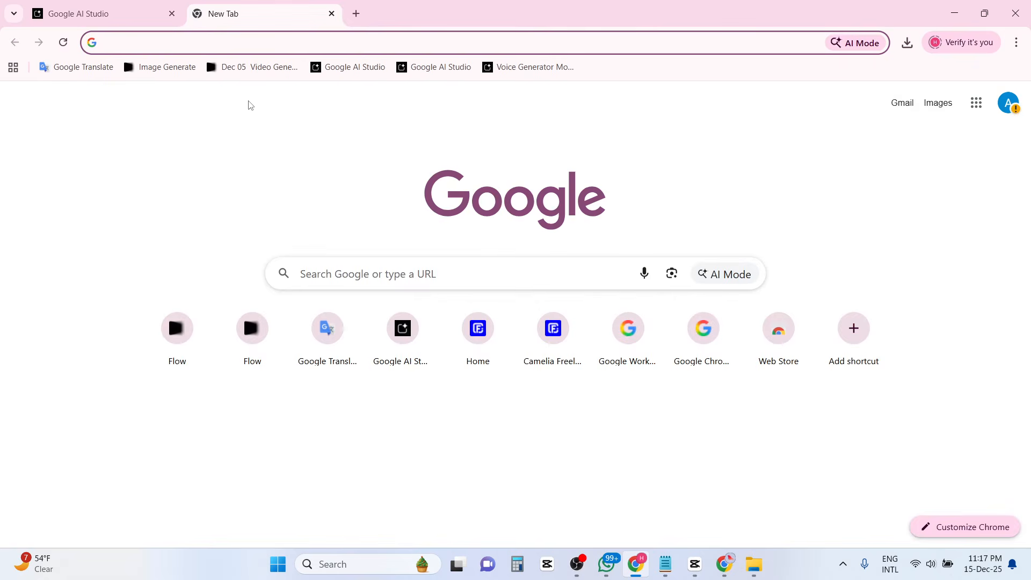
{"action": "left_click", "coordinate": [181, 72]}
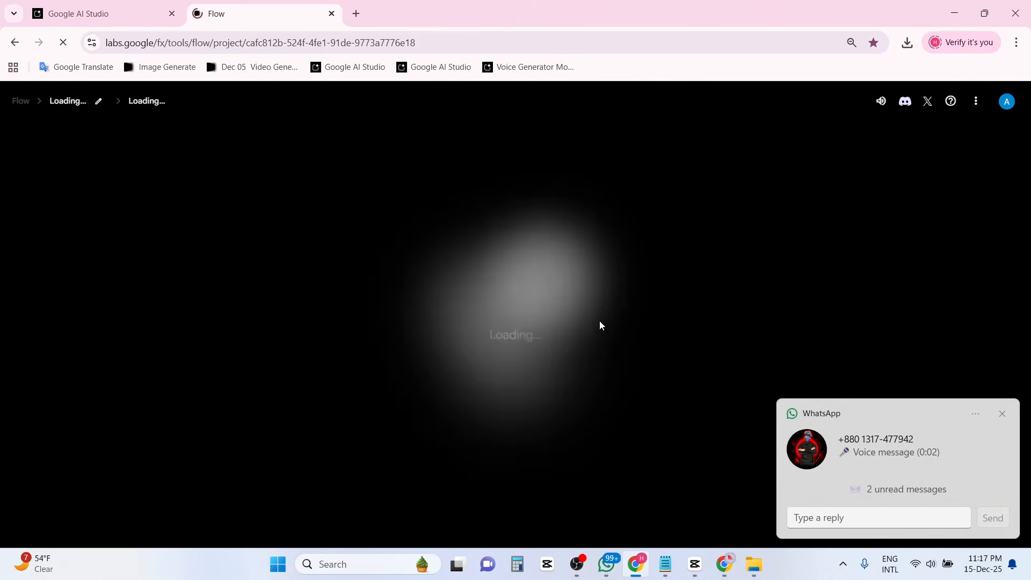
{"action": "left_click", "coordinate": [1003, 414]}
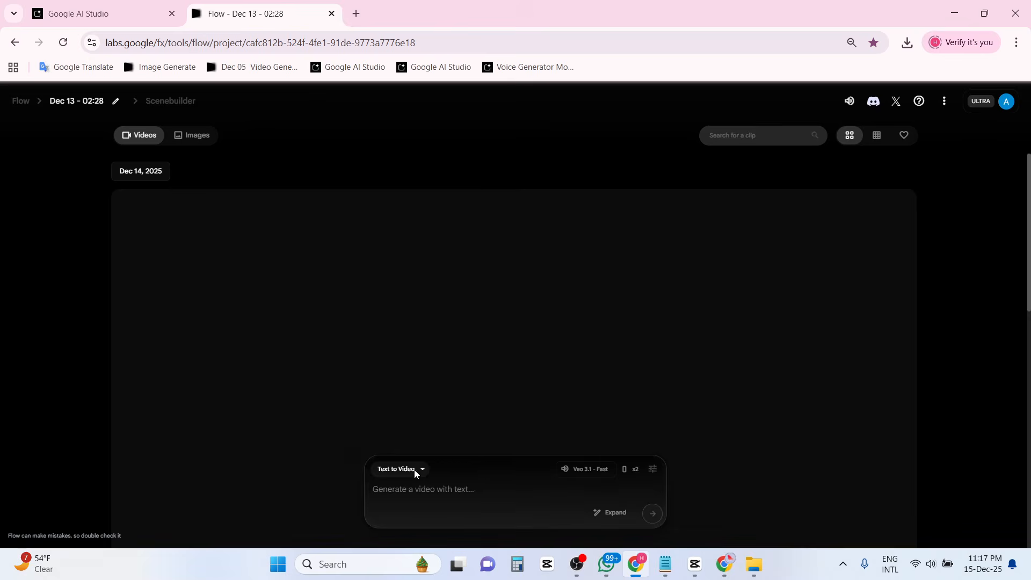
Switch the Flow project to Create Image and set the aspect ratio to Portrait (9:16) with 4 outputs per prompt.
{"action": "left_click", "coordinate": [414, 470]}
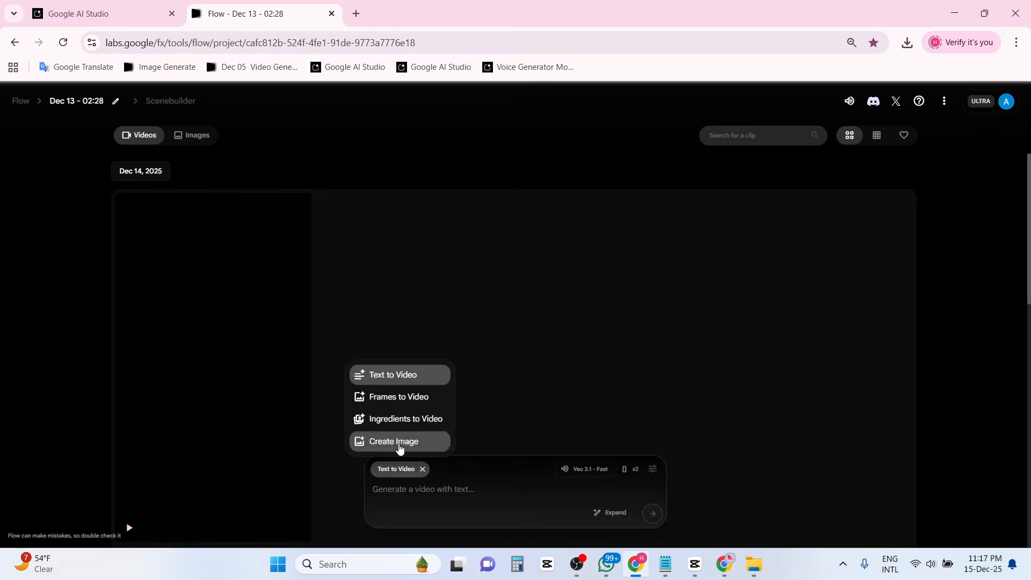
{"action": "left_click", "coordinate": [400, 442]}
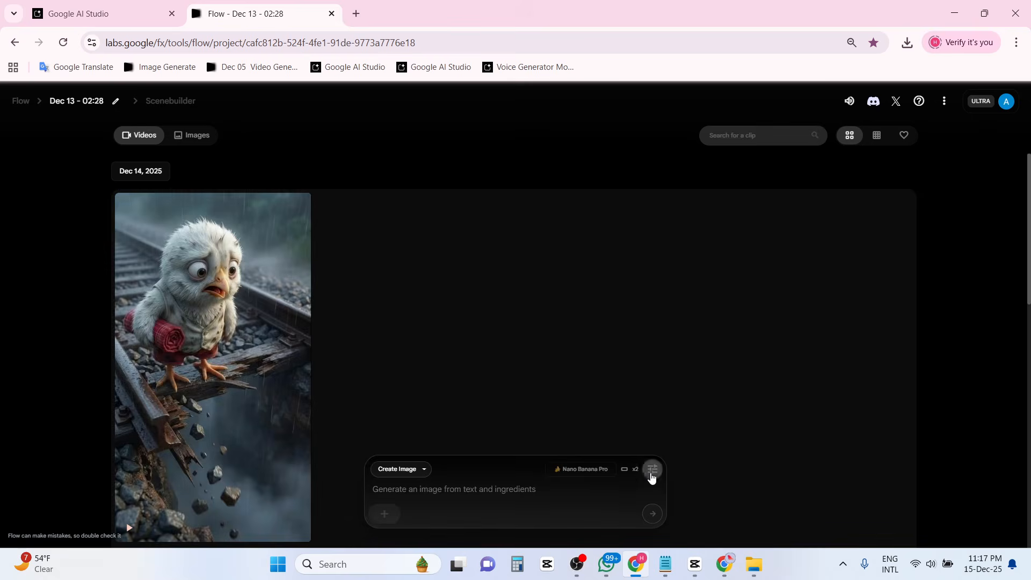
{"action": "left_click", "coordinate": [653, 469]}
{"action": "left_click", "coordinate": [529, 379]}
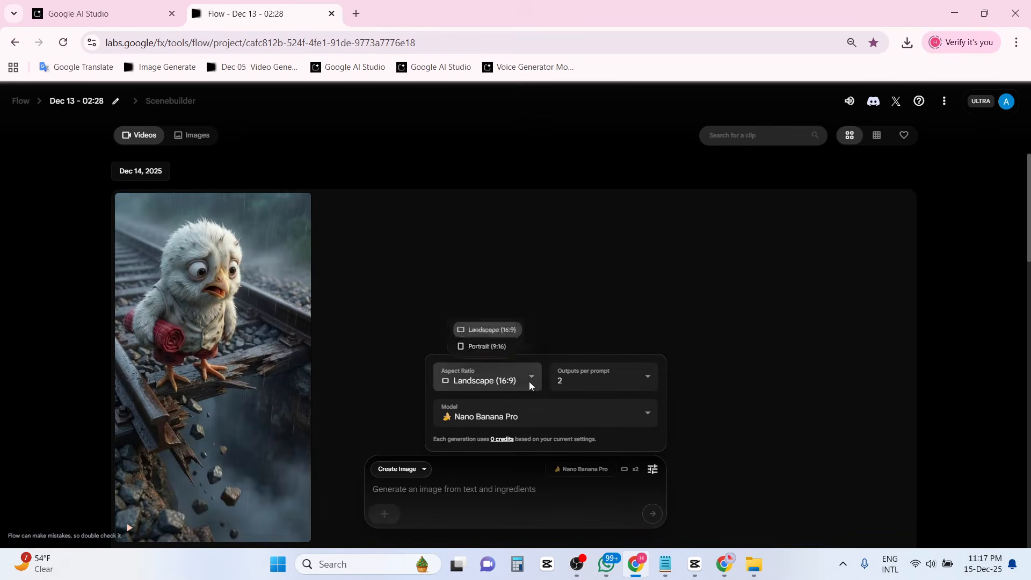
{"action": "left_click", "coordinate": [497, 344]}
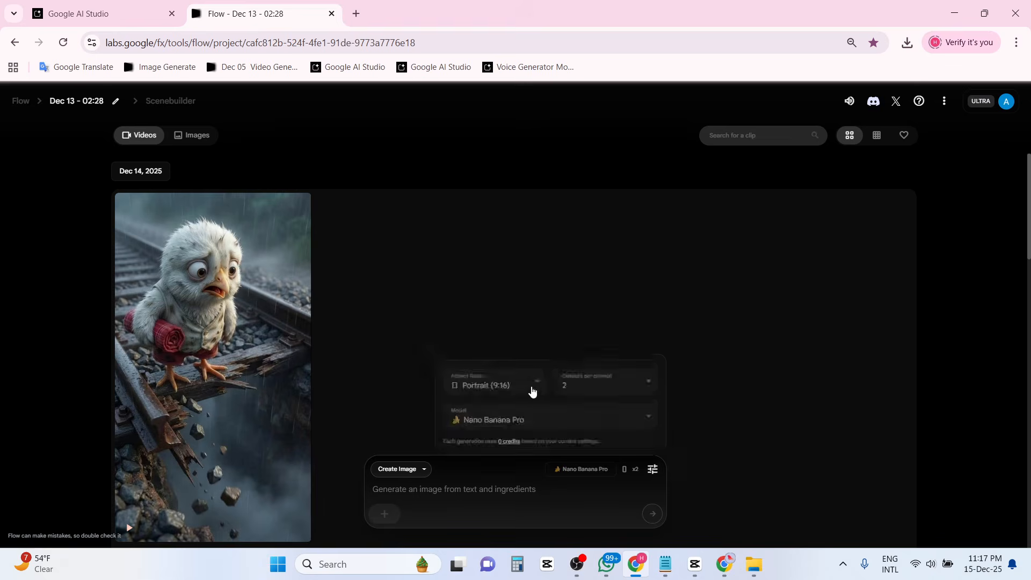
{"action": "left_click", "coordinate": [584, 382]}
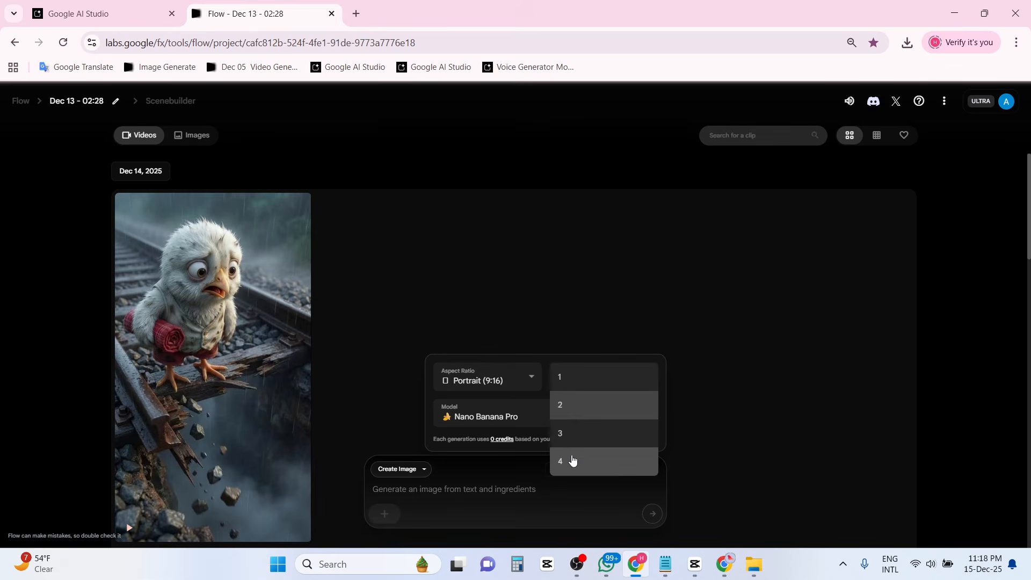
{"action": "left_click", "coordinate": [554, 460]}
Paste the copied Cinematic Style prompt as the image prompt, generate the images and look through the resulting baby elephants.
{"action": "left_click", "coordinate": [425, 490]}
{"action": "type", "text": "\"একটি ছোট, ধূসর রঙের হাতির বাচ্চা একটি কর্দমাক্ত গর্তে আটকা পড়ে আছে। সে তার শুড়টি উপরের দিকে তুলে সাহায্যের জন্য আকুতি করছে। তার বড় বড় কালো চোখে জল টলমল করছে এবং দৃষ্টিতে চরম অসহায়ত্ব। গর্তের ওপর থেকে চাঁদের ম্লান আলো এসে তার গায়ে পড়েছে, যা দৃশ্যটিকে আরও করুণ করে তুলেছে। হাইপার-রিয়ালিস্টিক, 8কে রেজোলিউশন।\""}
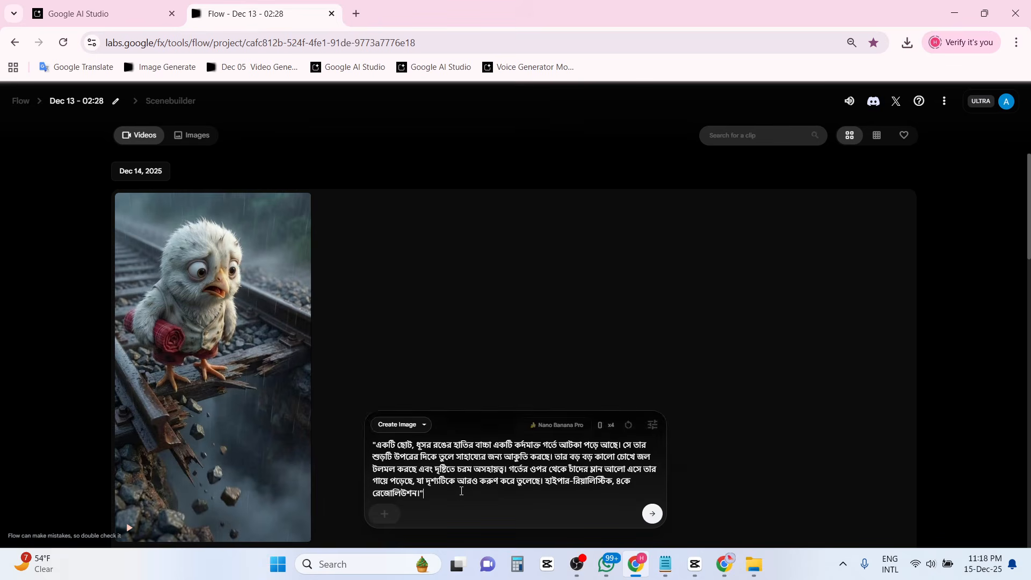
{"action": "left_click", "coordinate": [653, 514]}
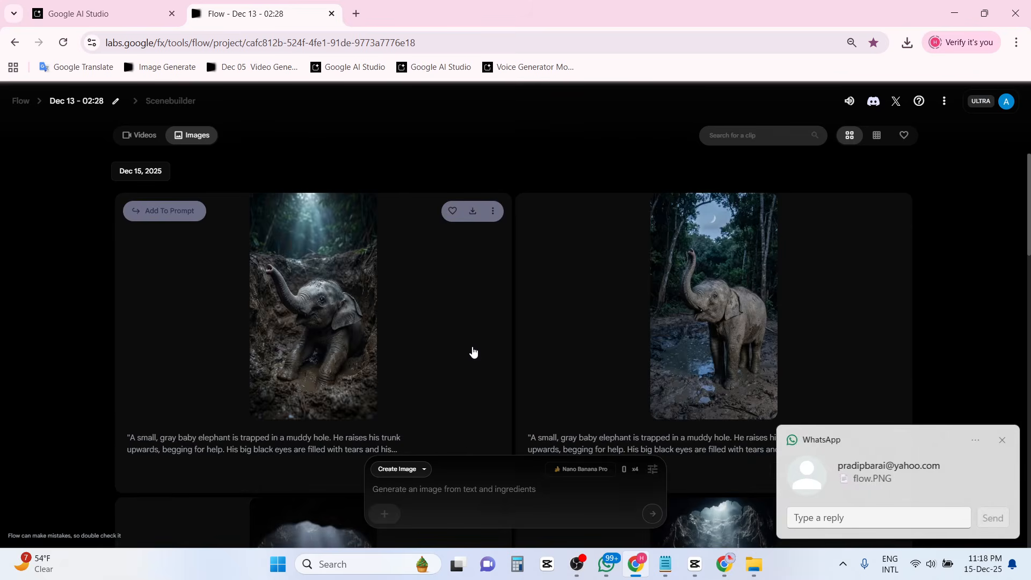
{"action": "scroll", "coordinate": [447, 331], "scroll_direction": "down", "scroll_amount": 5}
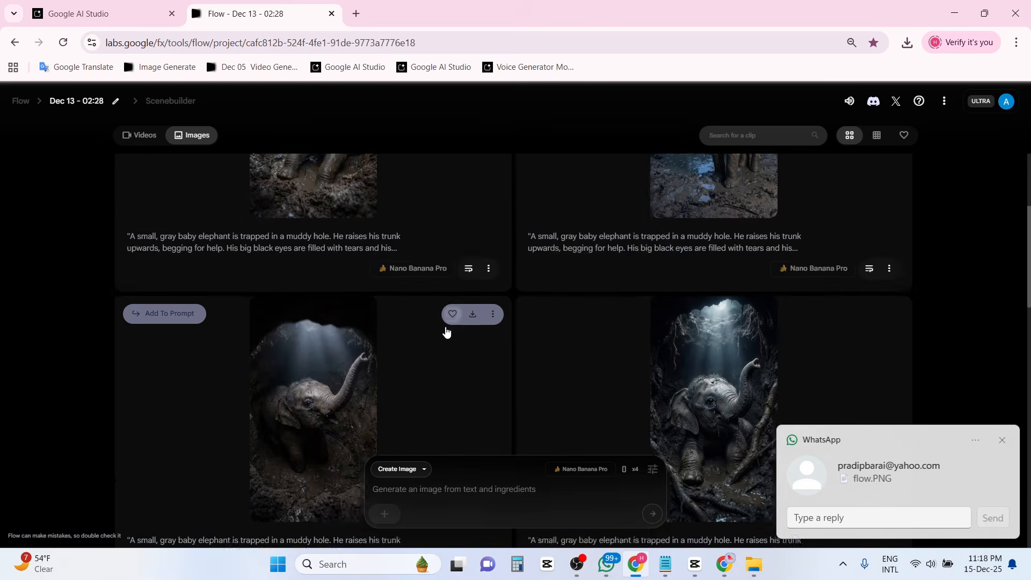
{"action": "scroll", "coordinate": [446, 332], "scroll_direction": "up", "scroll_amount": 5}
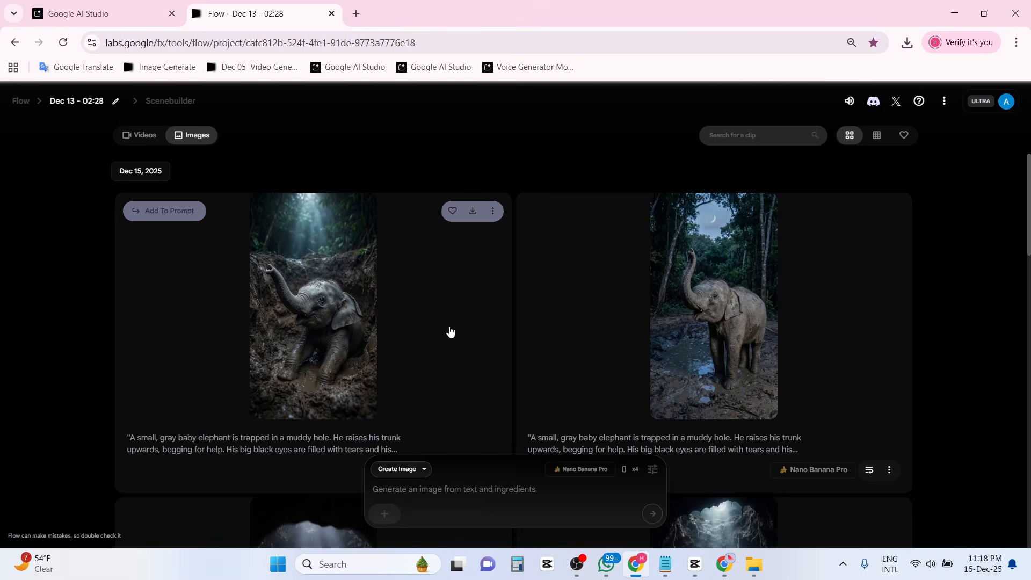
Return to the Google AI Studio tab and paste the copied Cinematic Style prompt as a follow-up prompt.
{"action": "left_click", "coordinate": [133, 14]}
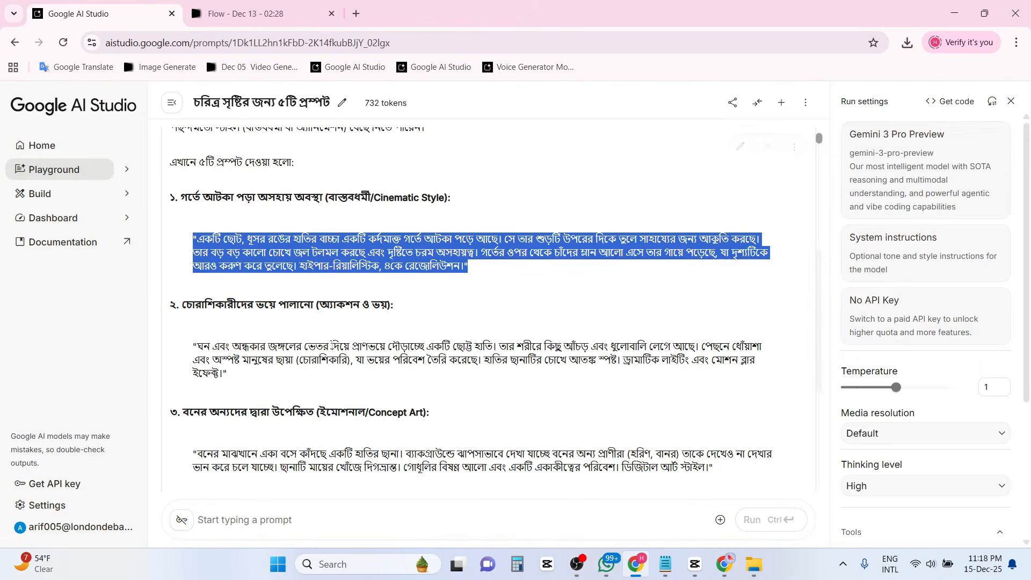
{"action": "left_click", "coordinate": [269, 520]}
{"action": "key", "text": "ctrl+v"}
{"action": "scroll", "coordinate": [324, 456], "scroll_direction": "down", "scroll_amount": 2}
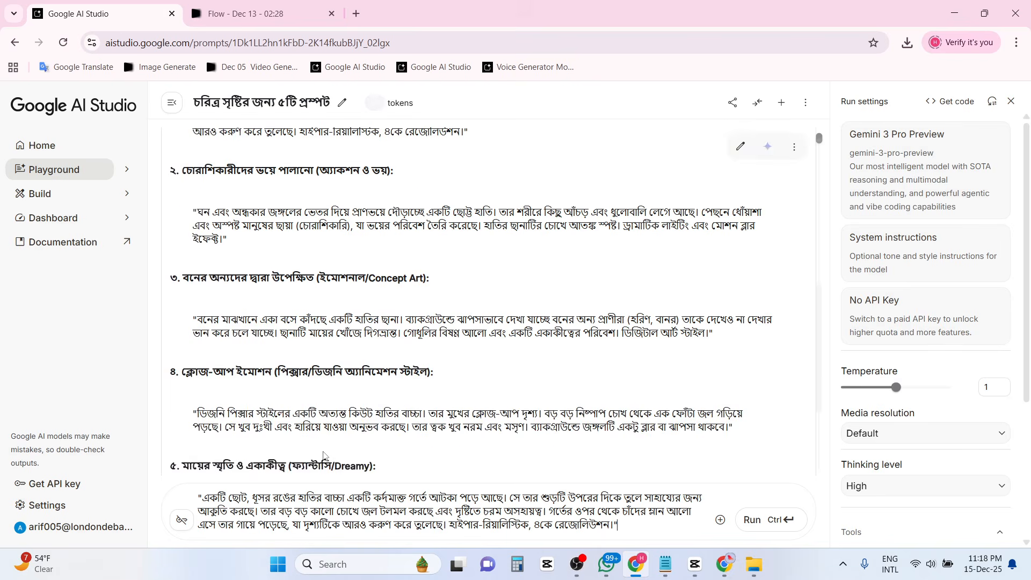
Add the line "--- হিউম্যান টাইপ হাতির ছানা- তার পড়নে হ্যাফ প্যান্ট, গায়ে হলুদ ময়লা যুক্ত কটি" beneath the pasted text and run the prompt.
{"action": "key", "text": "Return"}
{"action": "type", "text": "-"}
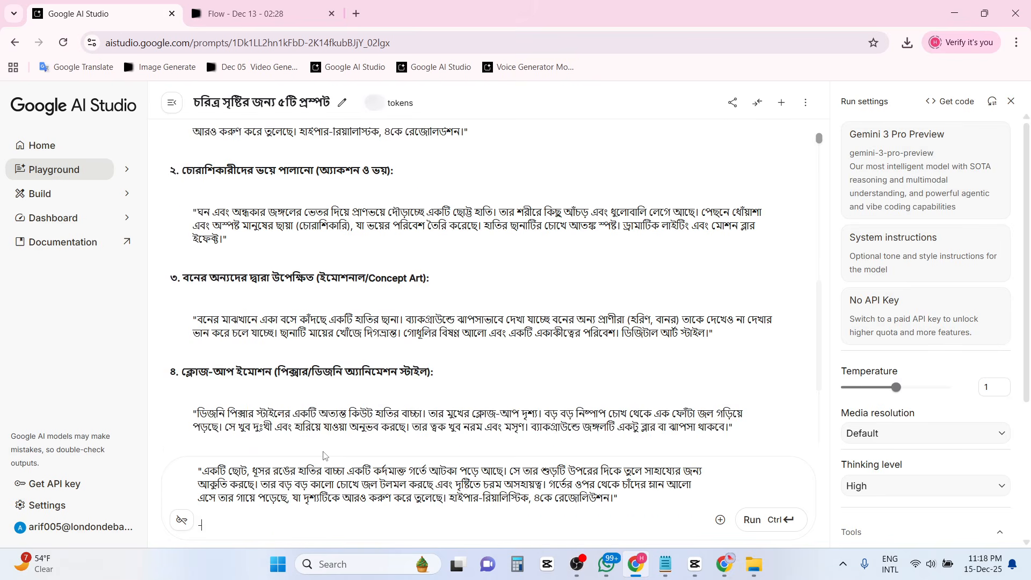
{"action": "type", "text": "-- হিউম্যান টাইপ হাতির"}
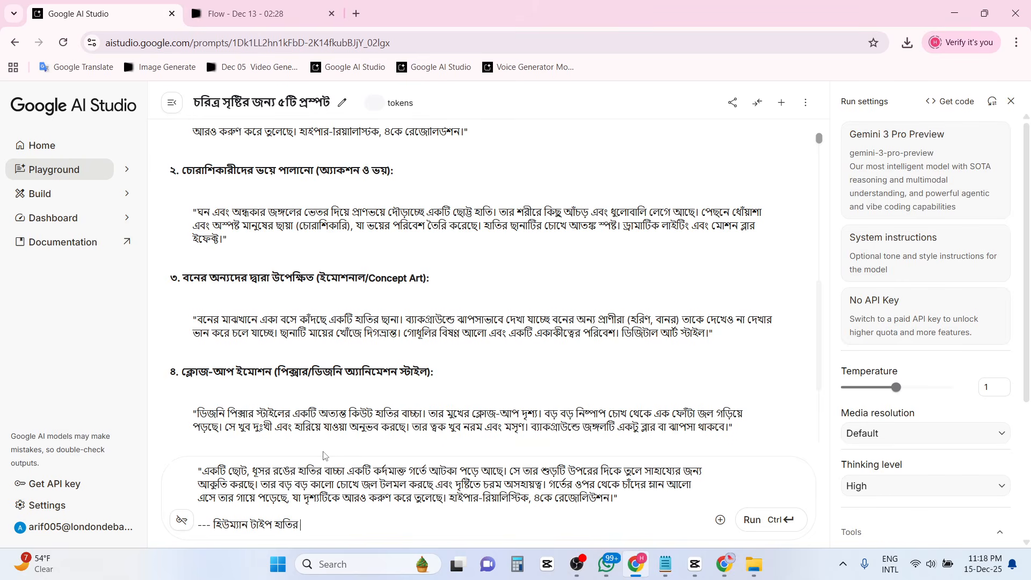
{"action": "type", "text": " ছানা"}
{"action": "key", "text": "BackSpace"}
{"action": "type", "text": "তার পড়নে"}
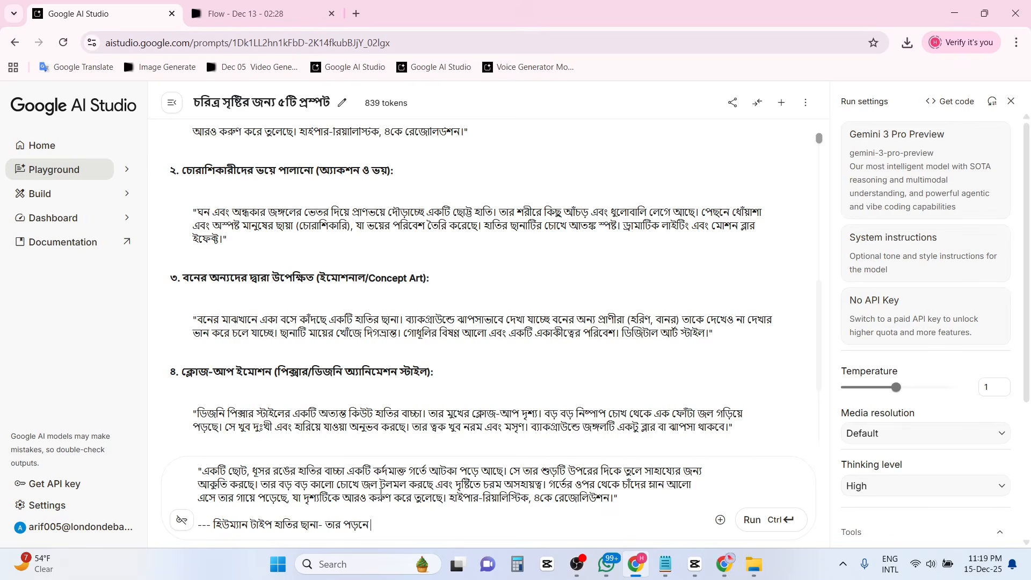
{"action": "type", "text": " হ্যাফ প্যান্ট, গা"}
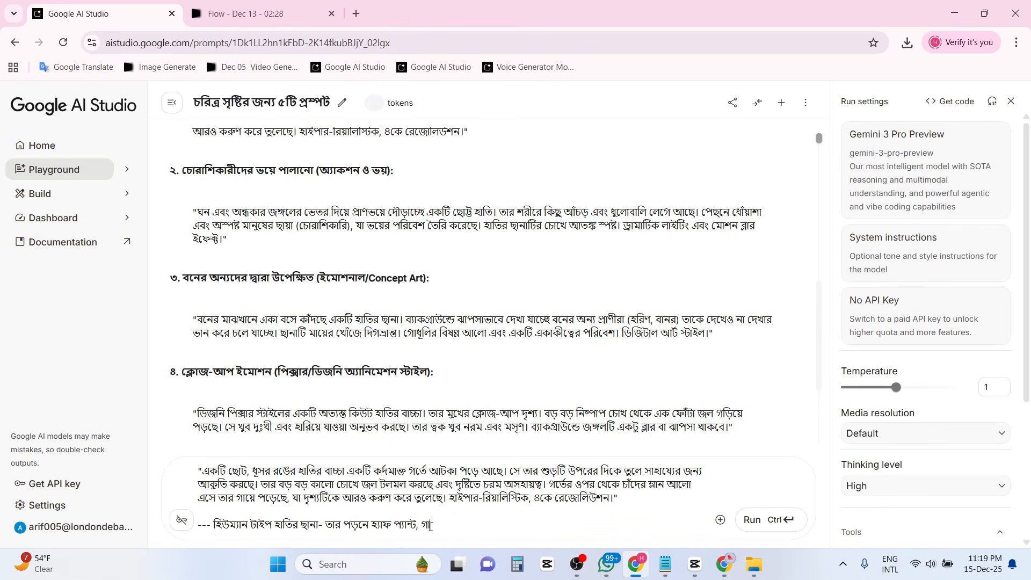
{"action": "type", "text": "য়ে হলুদ ময়লা যুক্ত কটি"}
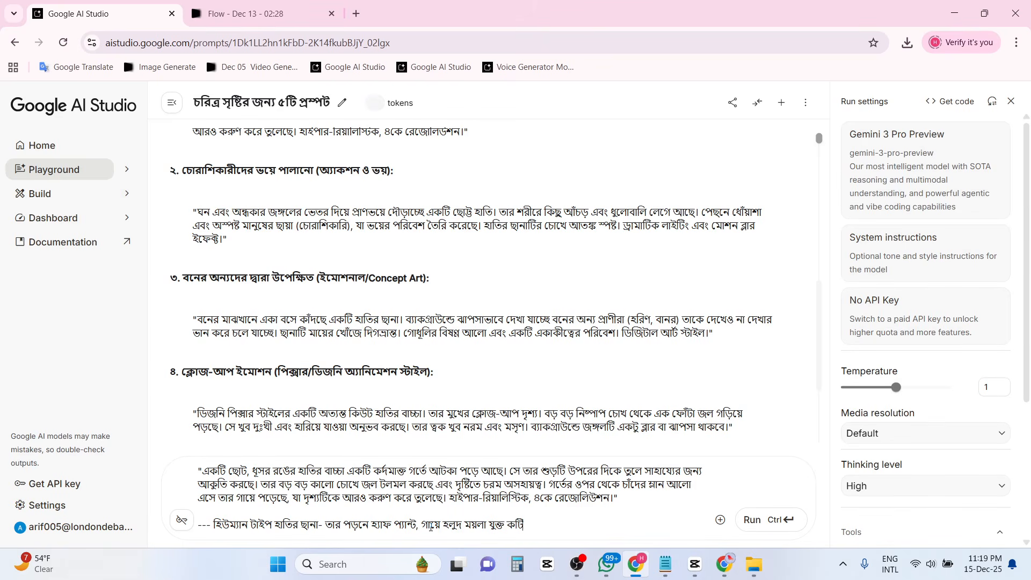
{"action": "key", "text": "ctrl+Return"}
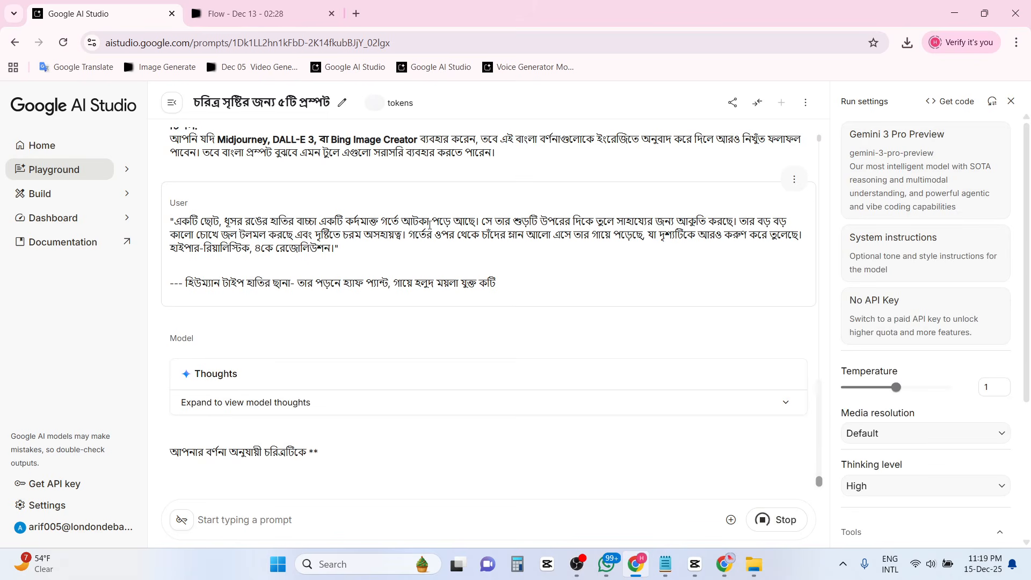
{"action": "left_click_drag", "start_coordinate": [477, 220], "coordinate": [666, 222]}
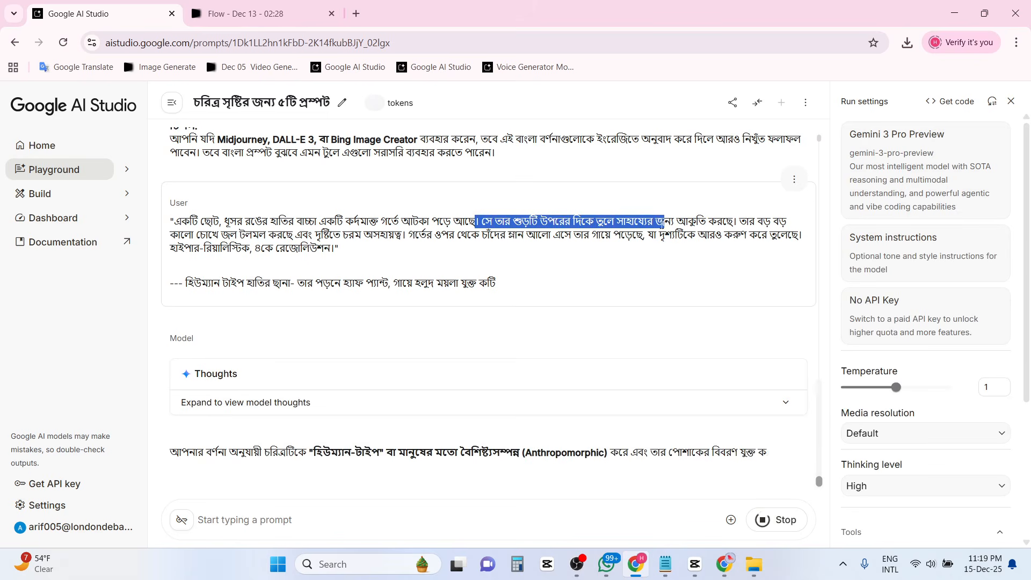
Copy the first prompt (hyper-realistic cinematic shot) from the newest response and paste it into the prompt box.
{"action": "left_click", "coordinate": [326, 317]}
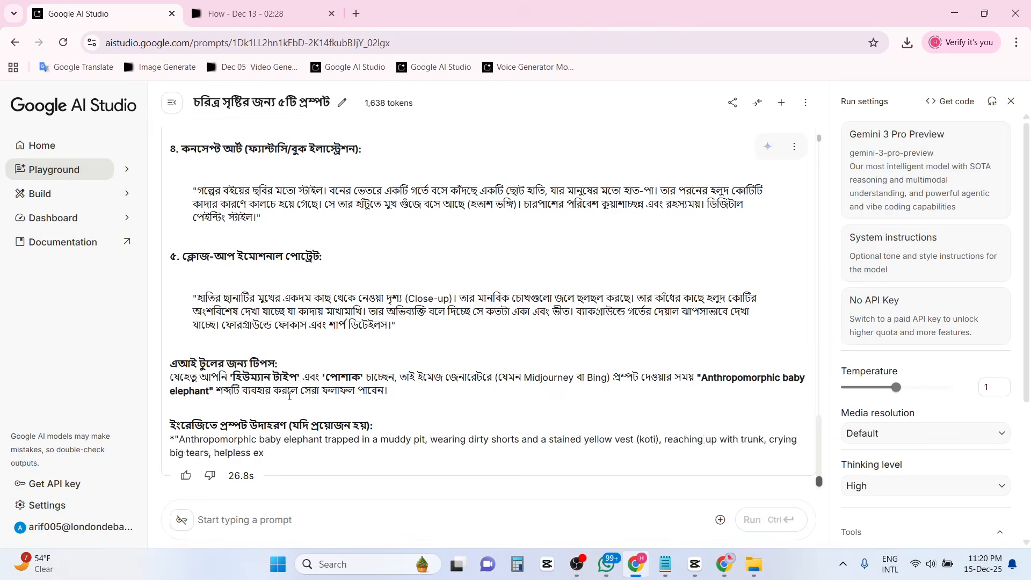
{"action": "scroll", "coordinate": [289, 396], "scroll_direction": "up", "scroll_amount": 5}
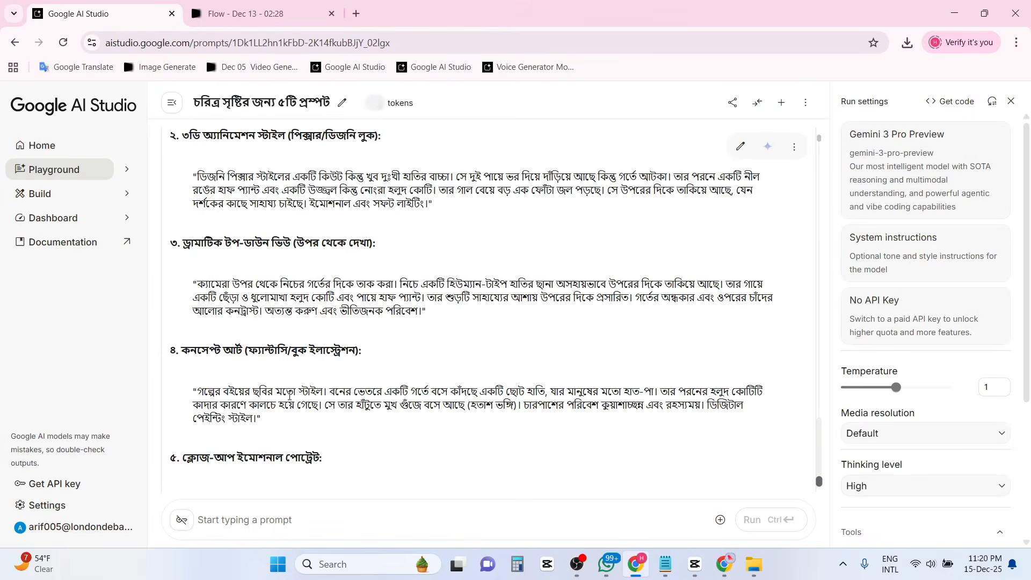
{"action": "scroll", "coordinate": [494, 310], "scroll_direction": "up", "scroll_amount": 3}
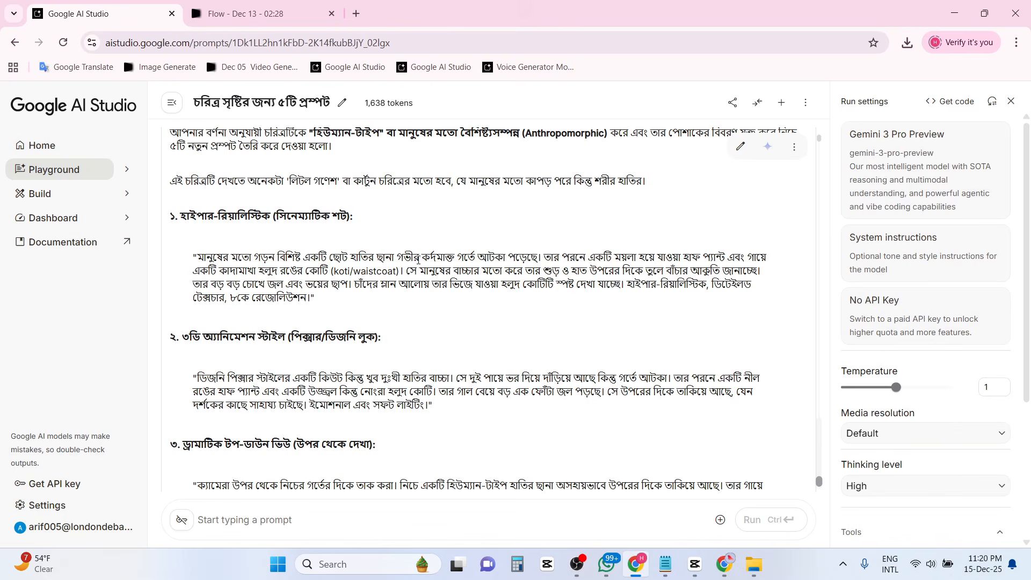
{"action": "left_click_drag", "start_coordinate": [342, 298], "coordinate": [175, 253]}
{"action": "key", "text": "ctrl+c"}
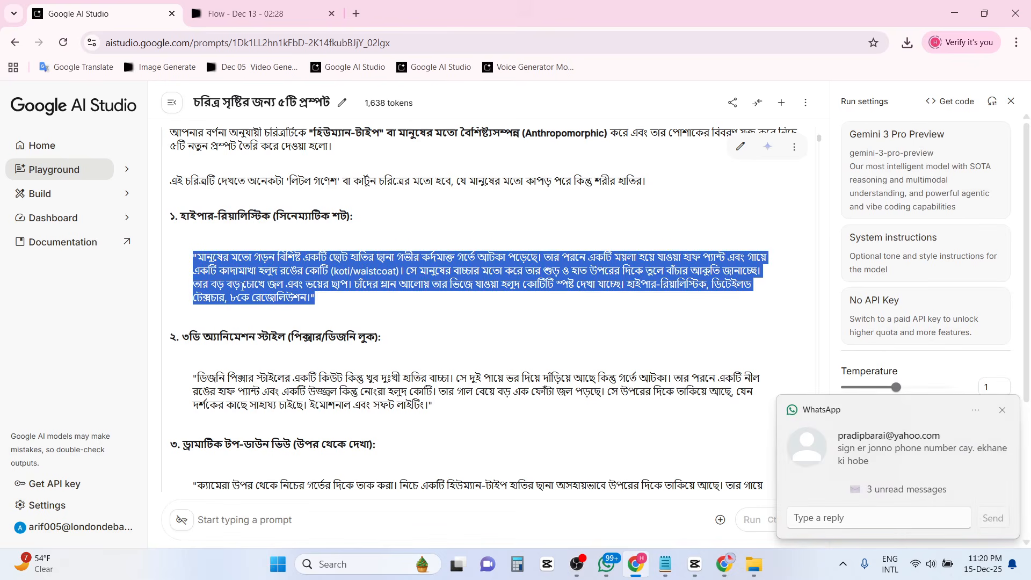
{"action": "left_click", "coordinate": [296, 519]}
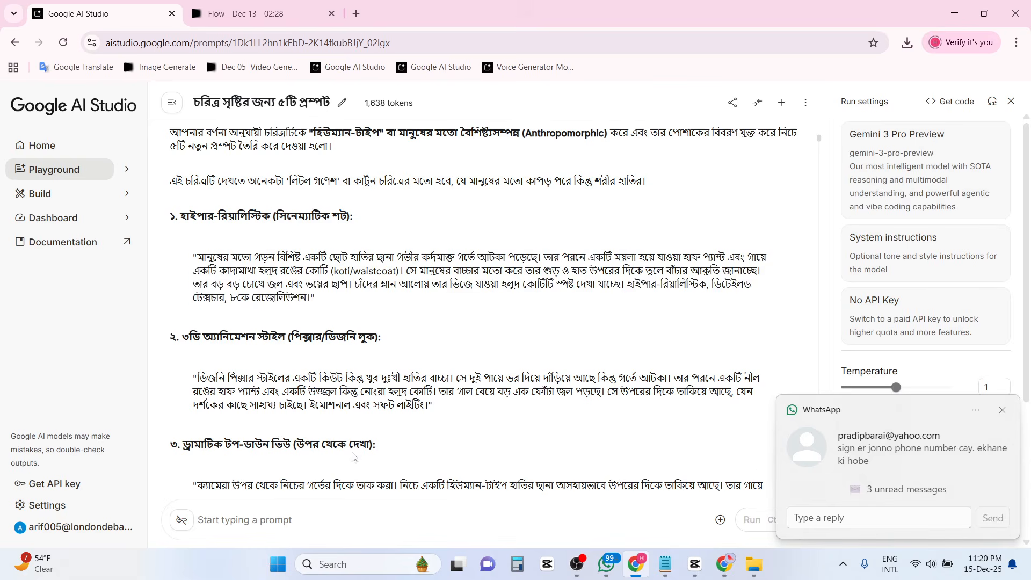
{"action": "key", "text": "ctrl+v"}
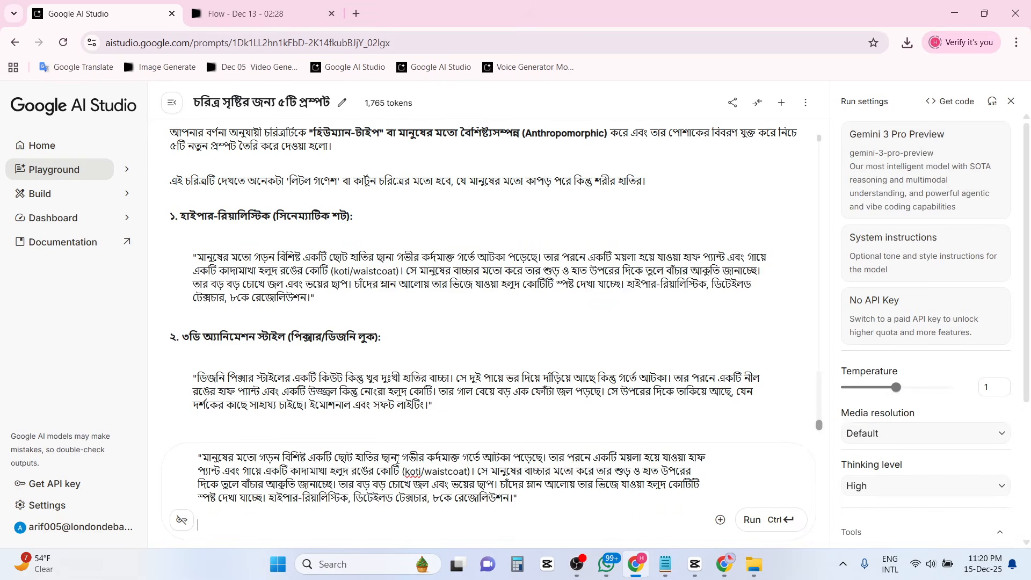
Remove the phrases about being stuck in the muddy pit and raising trunk and hands for help, adding "দাড়িয়ে আছে" in place of the latter.
{"action": "left_click_drag", "start_coordinate": [402, 457], "coordinate": [546, 458]}
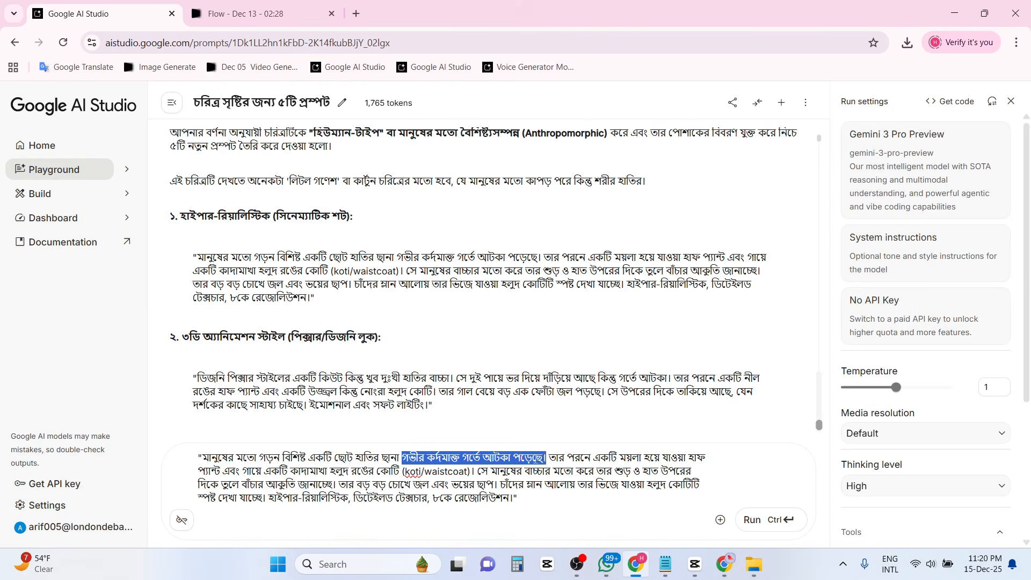
{"action": "key", "text": "BackSpace"}
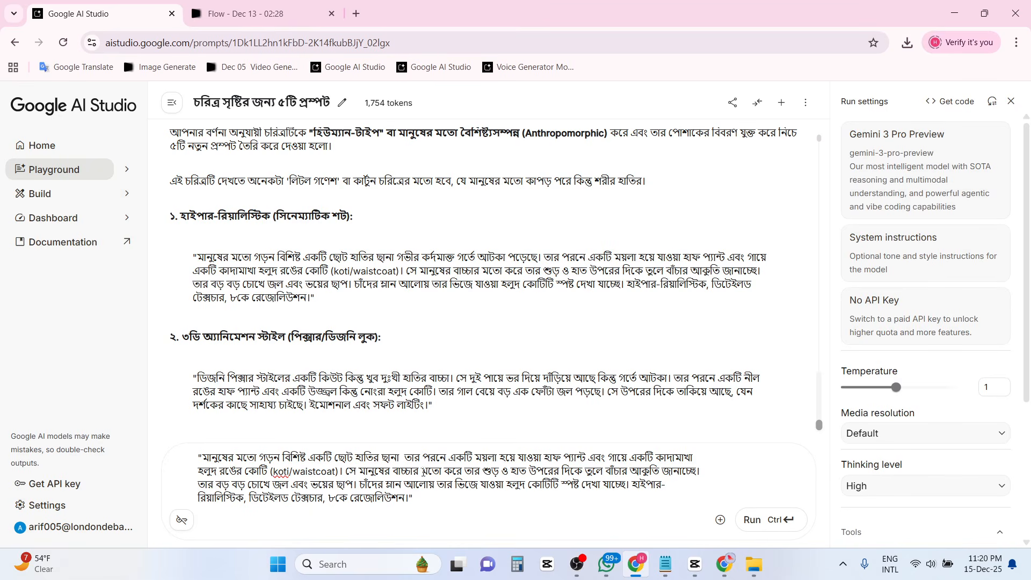
{"action": "left_click_drag", "start_coordinate": [445, 472], "coordinate": [713, 475]}
{"action": "key", "text": "BackSpace"}
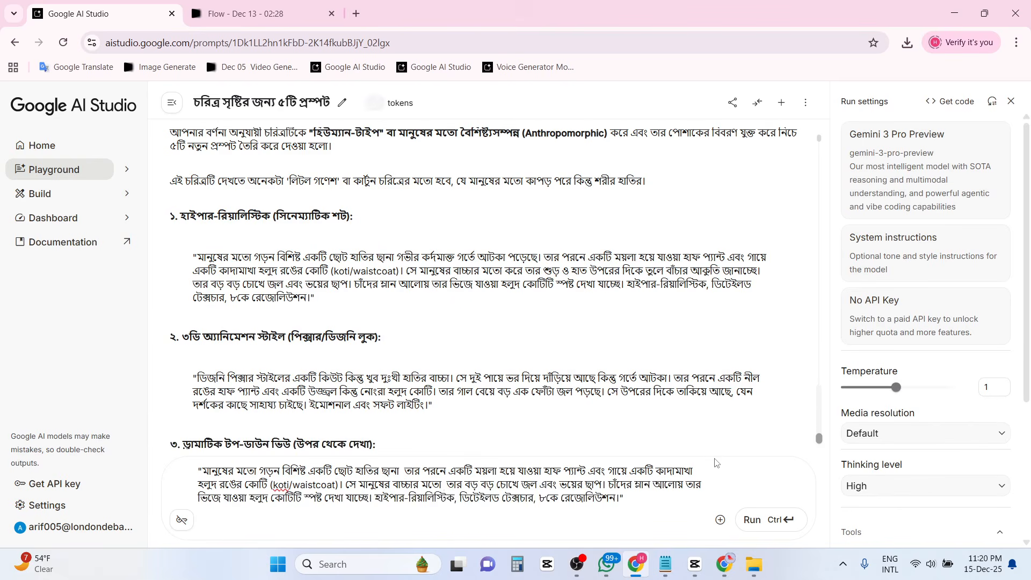
{"action": "type", "text": "দা"}
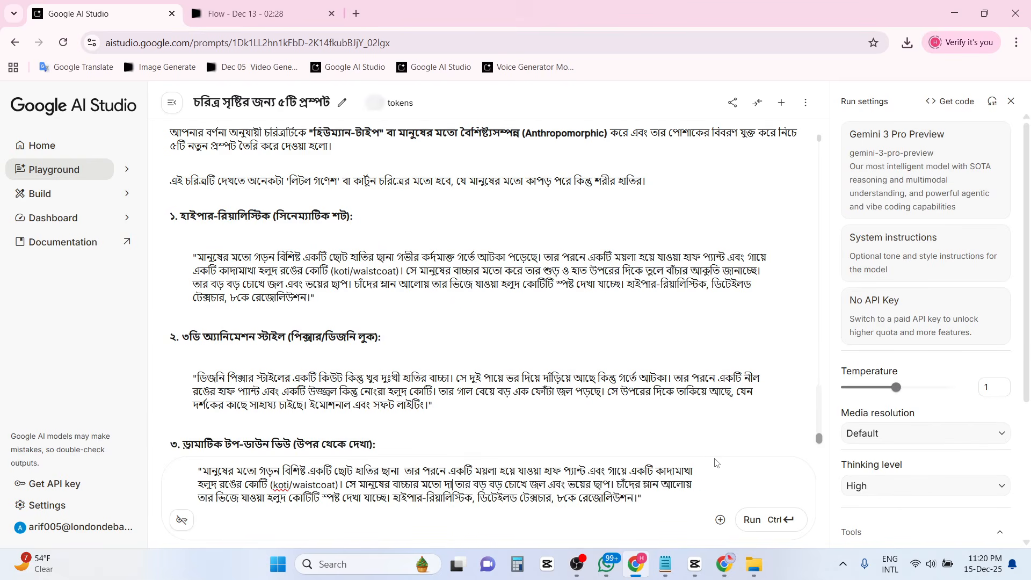
{"action": "type", "text": "ঁড়িয়ে অ"}
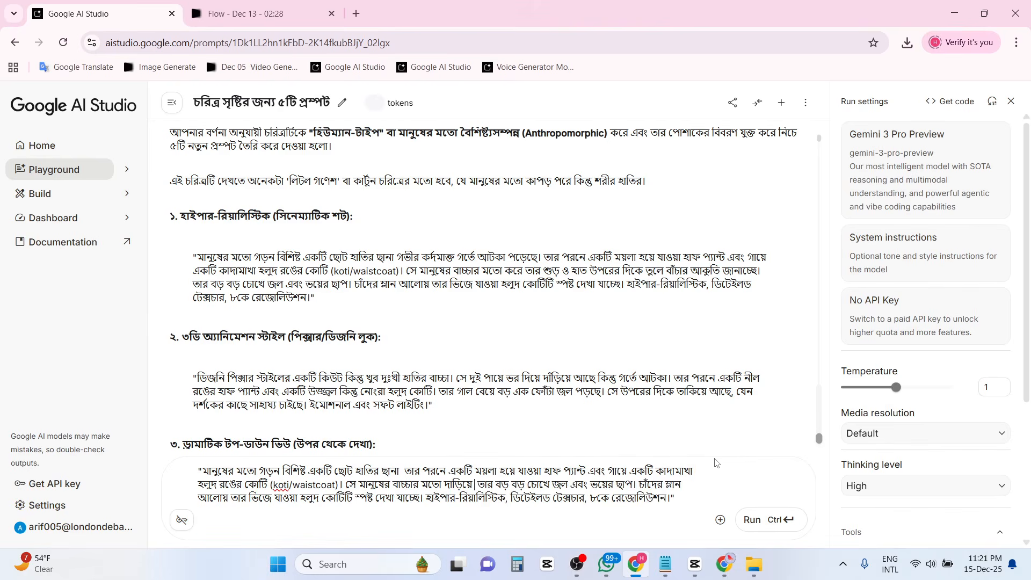
{"action": "type", "text": "আছে"}
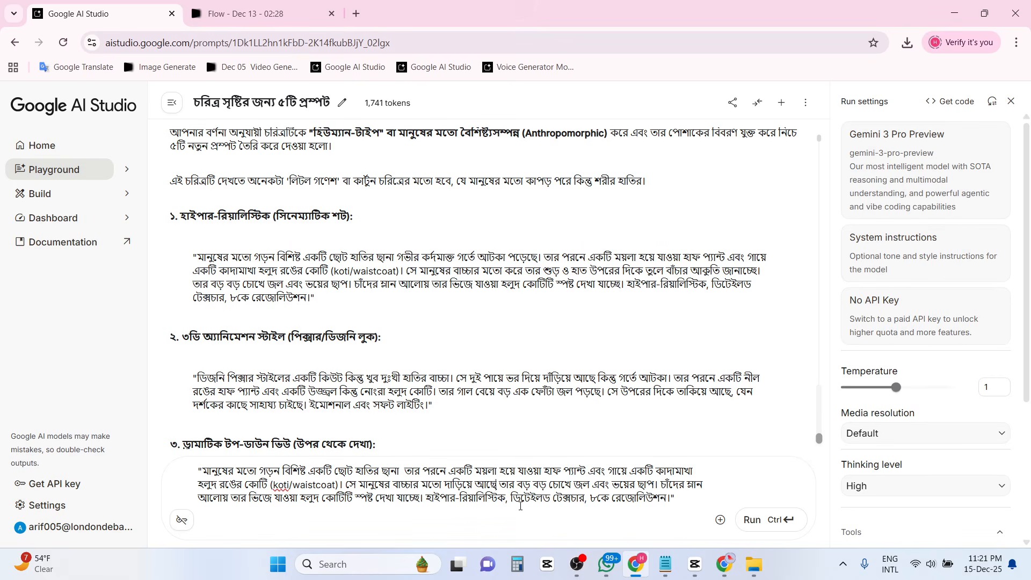
Copy the edited prompt, switch to the Flow tab, paste it as the image prompt and generate the images.
{"action": "left_click_drag", "start_coordinate": [675, 499], "coordinate": [197, 471]}
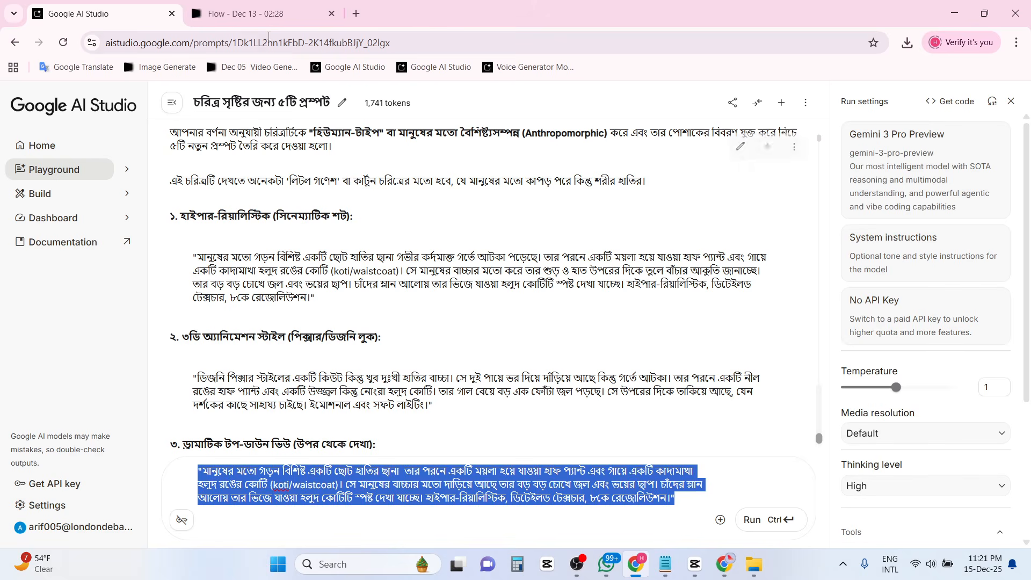
{"action": "left_click", "coordinate": [264, 14]}
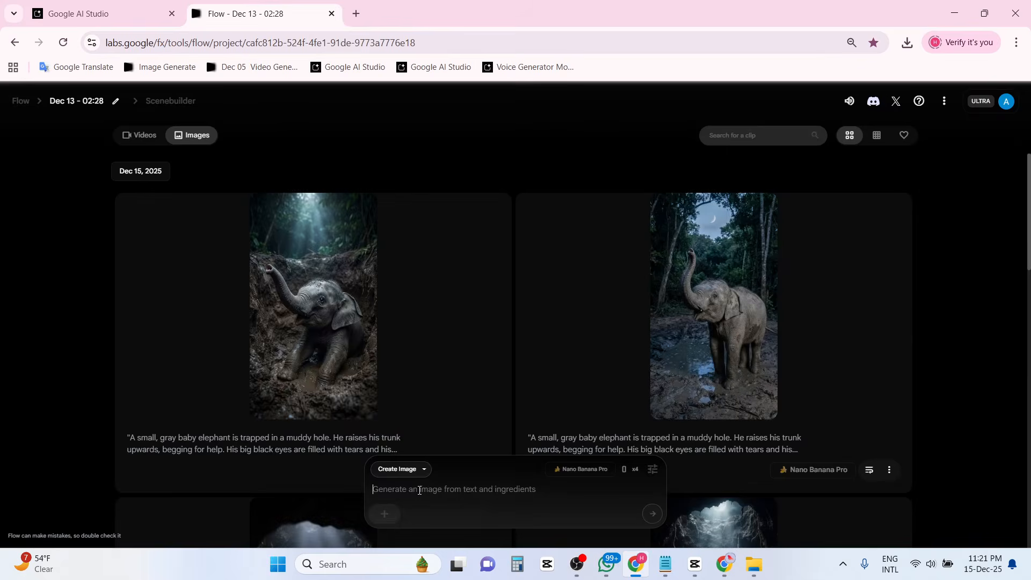
{"action": "key", "text": "ctrl+v"}
{"action": "key", "text": "Return"}
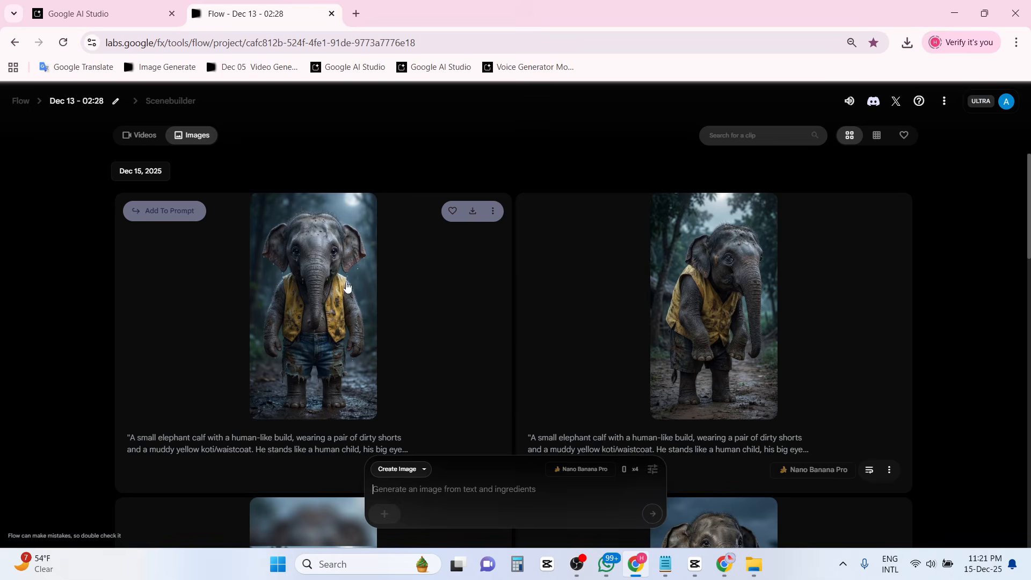
Look through the new human-type elephant images and compare them with the earlier muddy-pit images.
{"action": "scroll", "coordinate": [348, 288], "scroll_direction": "down", "scroll_amount": 2}
{"action": "scroll", "coordinate": [347, 288], "scroll_direction": "down", "scroll_amount": 3}
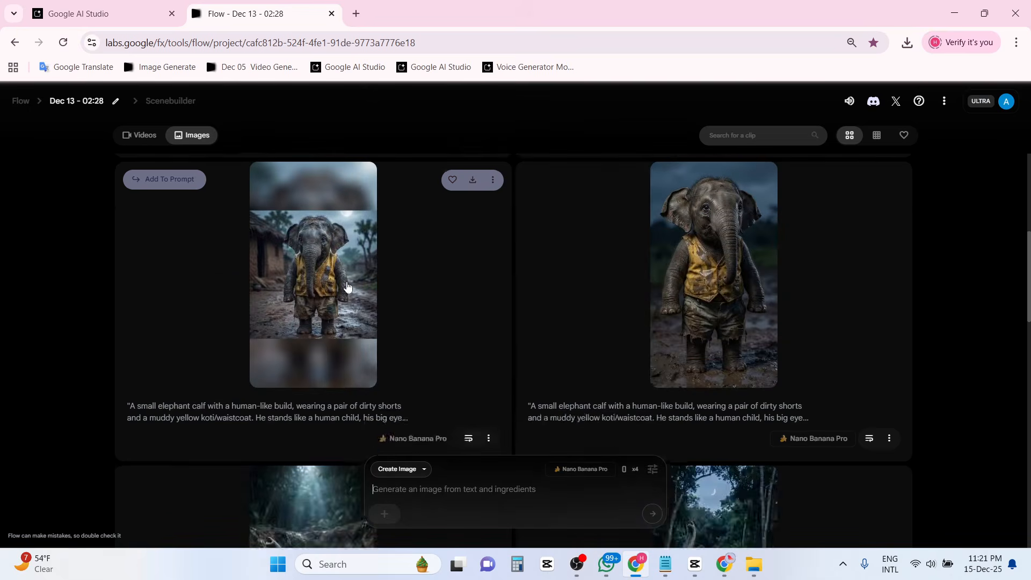
{"action": "scroll", "coordinate": [347, 281], "scroll_direction": "up", "scroll_amount": 2}
{"action": "scroll", "coordinate": [347, 282], "scroll_direction": "up", "scroll_amount": 2}
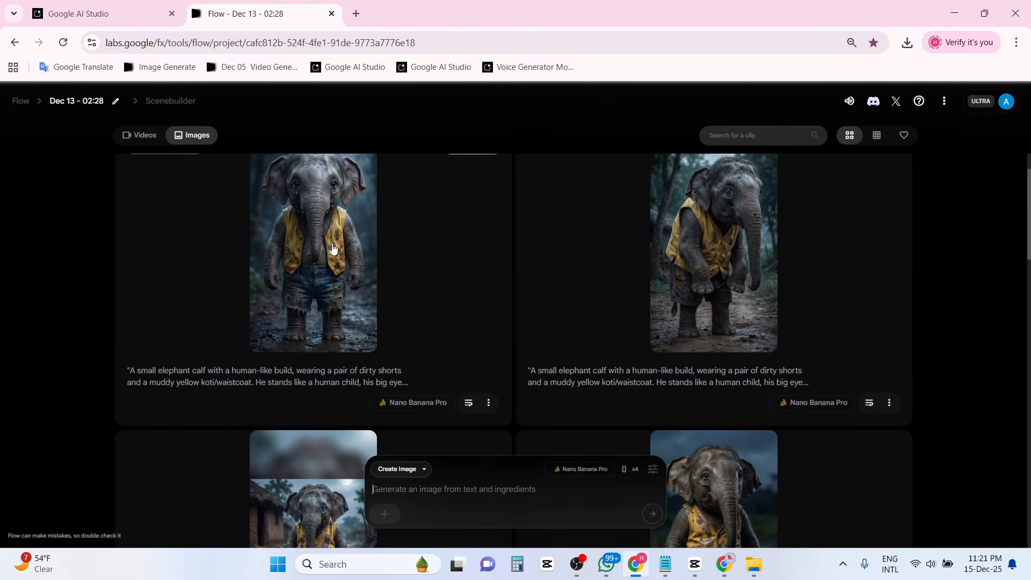
{"action": "scroll", "coordinate": [350, 290], "scroll_direction": "up", "scroll_amount": 1}
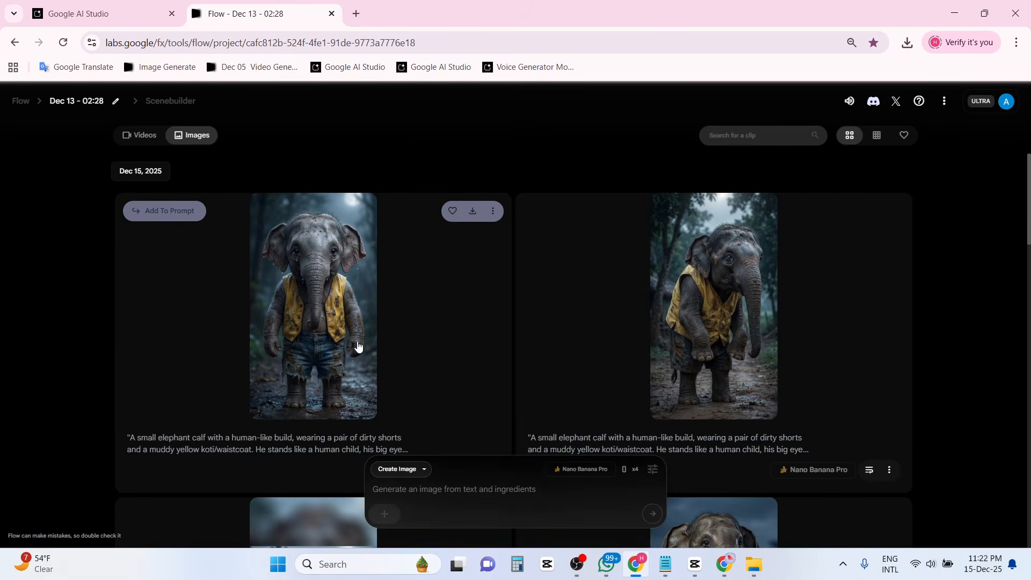
{"action": "scroll", "coordinate": [505, 350], "scroll_direction": "down", "scroll_amount": 5}
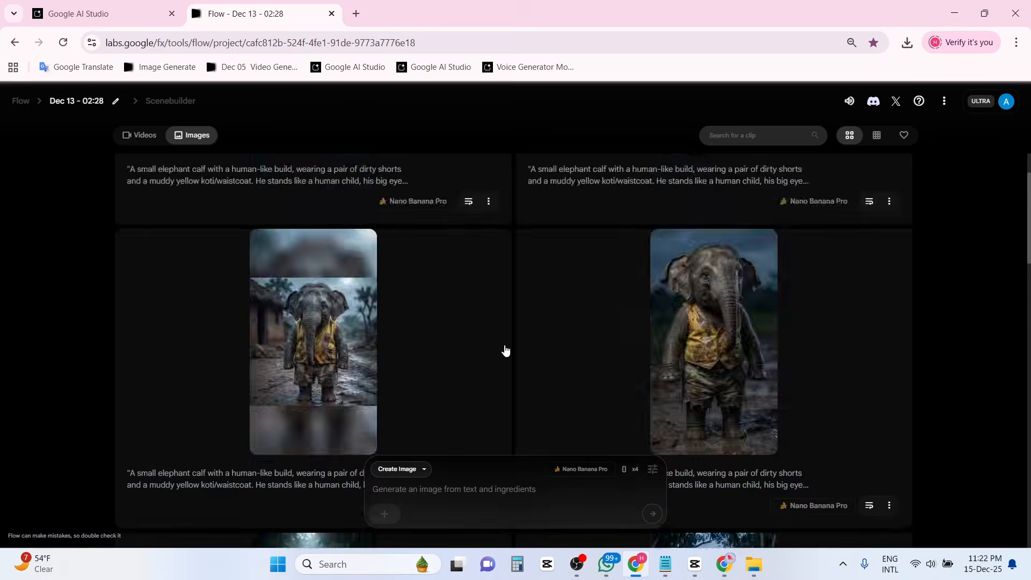
{"action": "scroll", "coordinate": [506, 350], "scroll_direction": "down", "scroll_amount": 10}
{"action": "scroll", "coordinate": [353, 227], "scroll_direction": "up", "scroll_amount": 7}
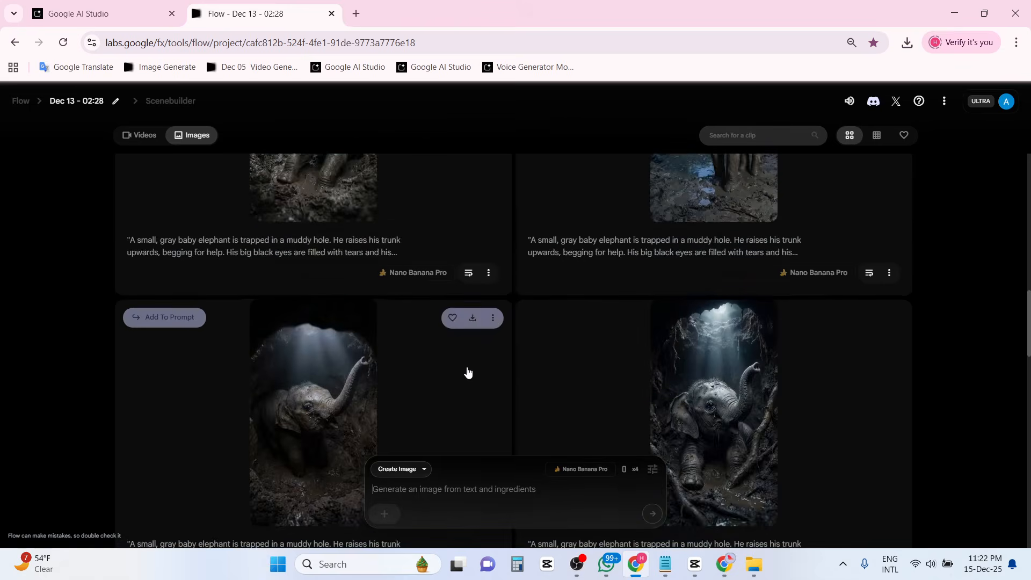
{"action": "scroll", "coordinate": [467, 372], "scroll_direction": "up", "scroll_amount": 4}
{"action": "scroll", "coordinate": [446, 317], "scroll_direction": "up", "scroll_amount": 6}
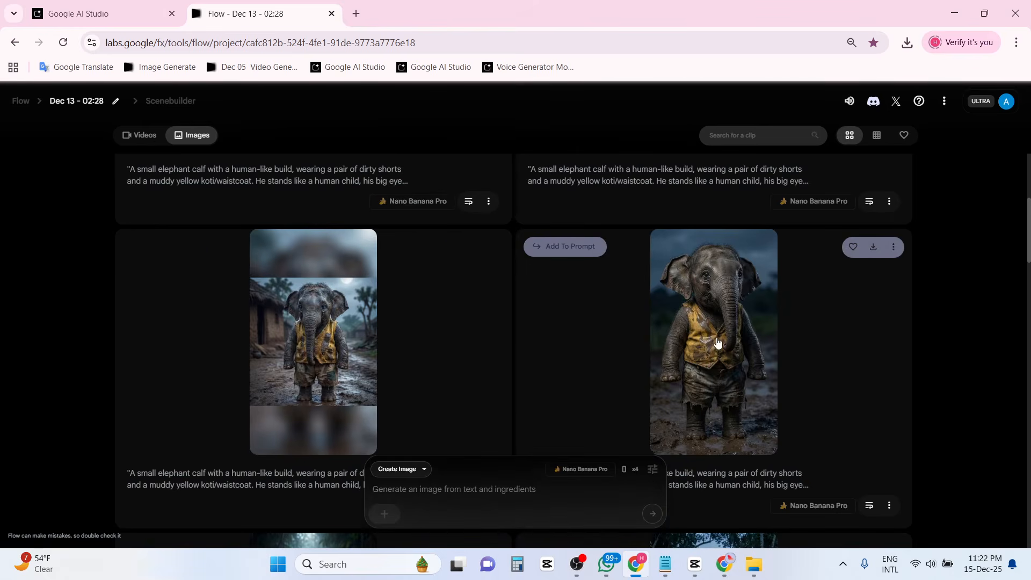
{"action": "scroll", "coordinate": [729, 346], "scroll_direction": "up", "scroll_amount": 10}
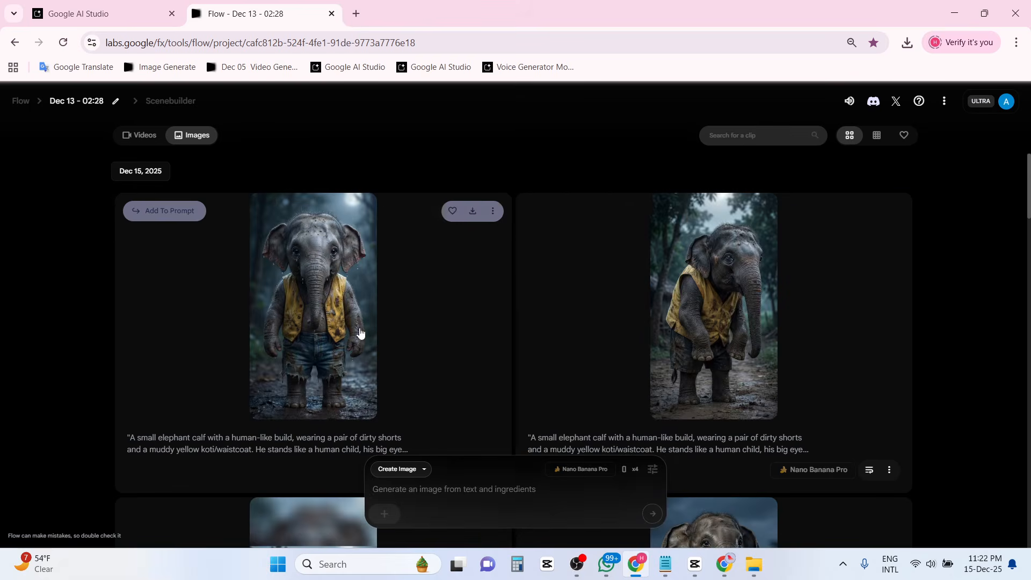
{"action": "scroll", "coordinate": [330, 336], "scroll_direction": "down", "scroll_amount": 4}
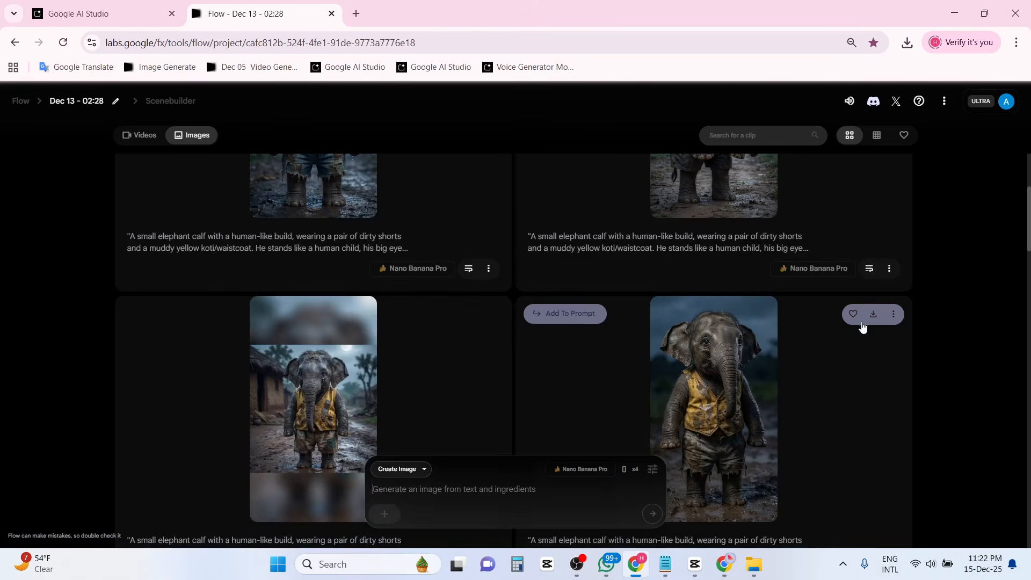
Open the second-row elephant image with the buttoned yellow vest and edit it with "পরিষ্কার জামা কাপড় পড়িয়ে দাও সে একটি বাগানে দাড়িয়ে থাকবে".
{"action": "left_click", "coordinate": [729, 379]}
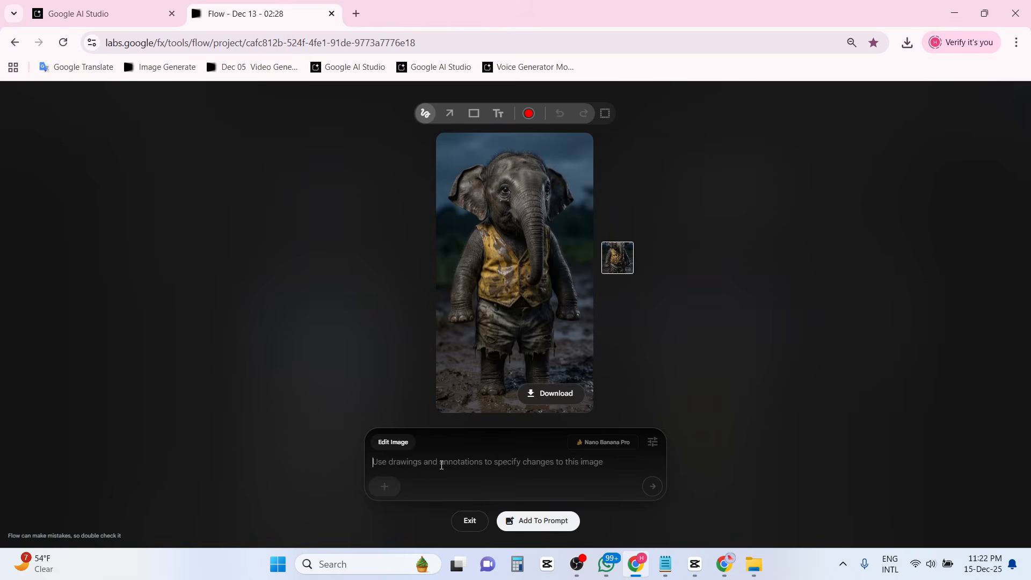
{"action": "type", "text": "পরিষ্কার"}
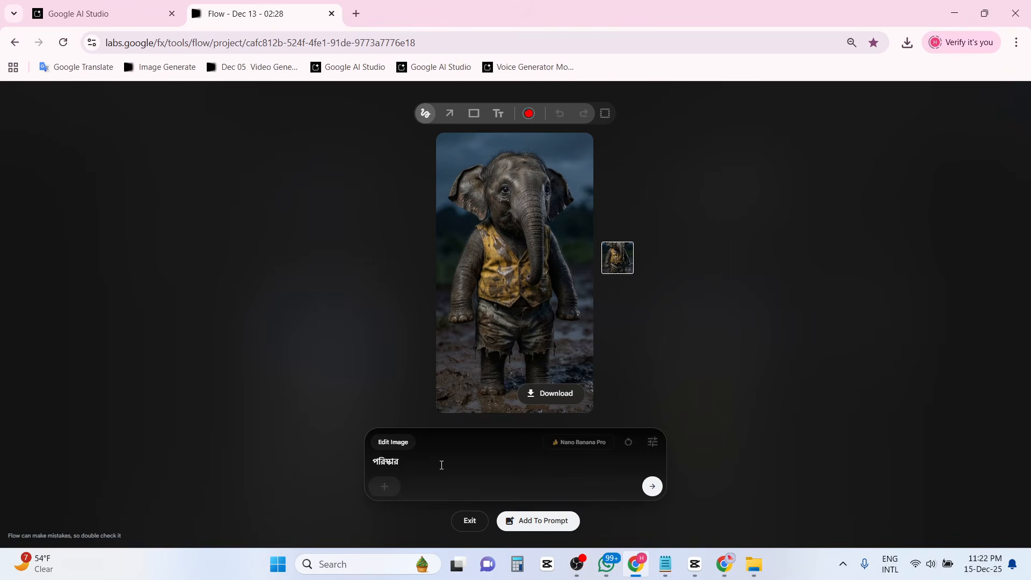
{"action": "type", "text": "জামা কাপড় পড়িয়ে দাও সে একটি বাগানে"}
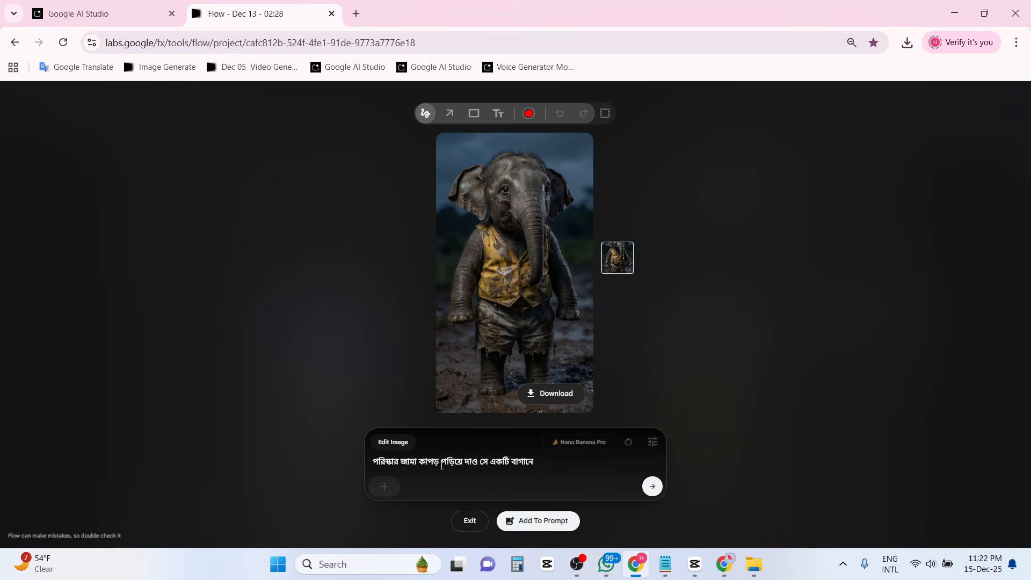
{"action": "type", "text": " দাড়িয়ে থাকবে"}
{"action": "key", "text": "Return"}
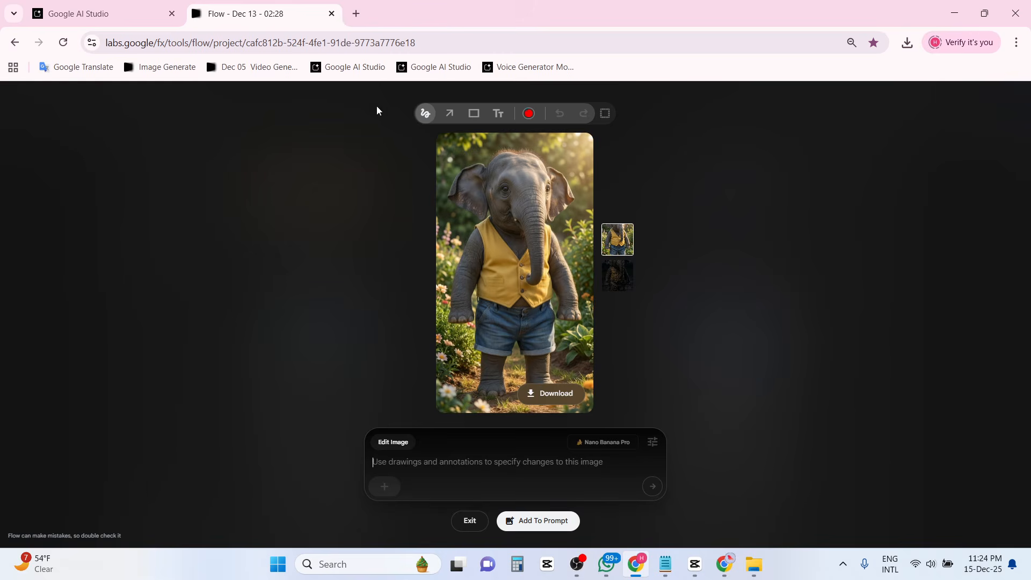
{"action": "left_click", "coordinate": [128, 10]}
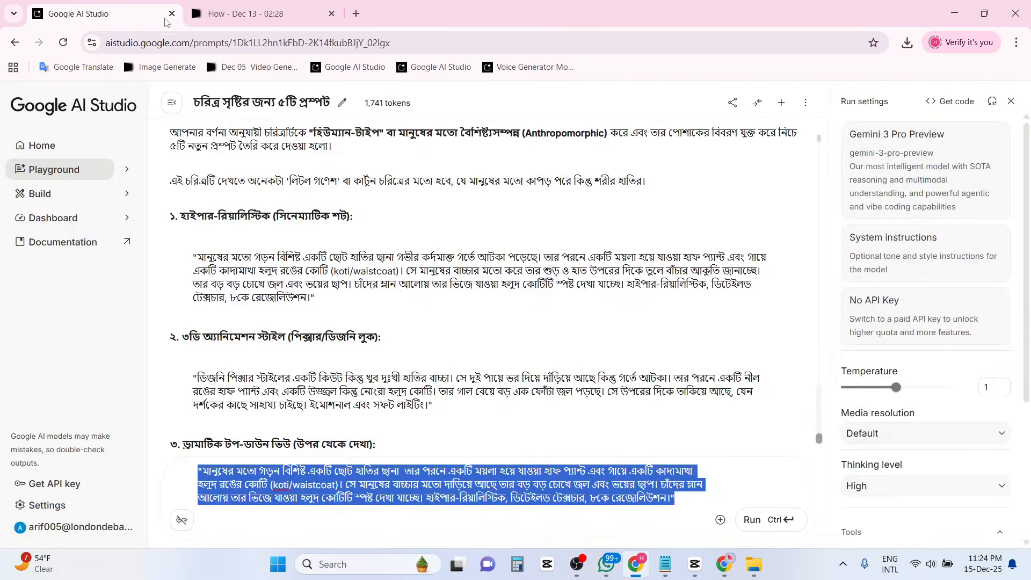
{"action": "left_click", "coordinate": [222, 4]}
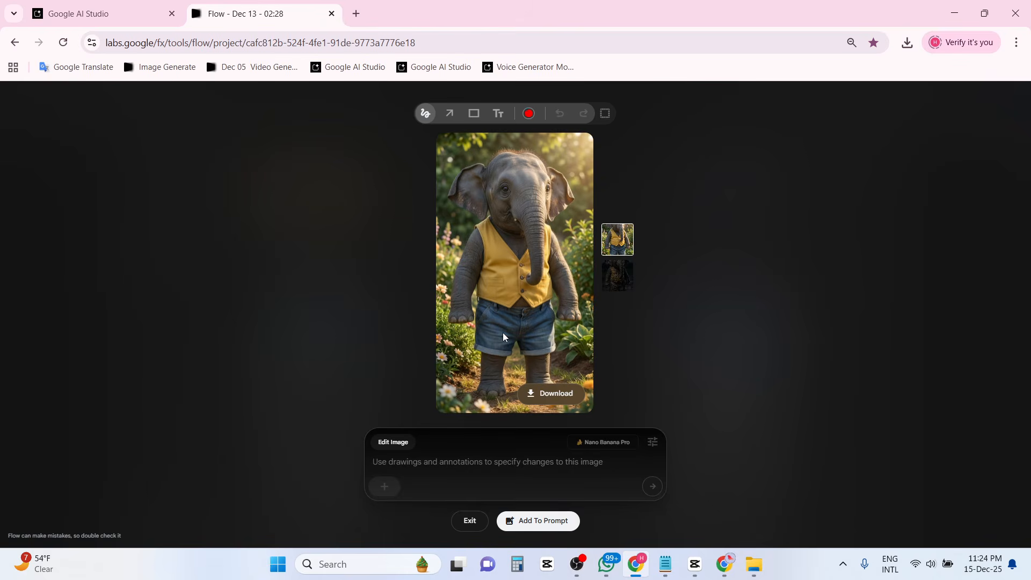
Minimize the browser and the script file, open "ChatGPT Image Dec 12, 2025, 08_42_50 PM" from the class folder and examine the monkey character up close.
{"action": "left_click", "coordinate": [955, 13]}
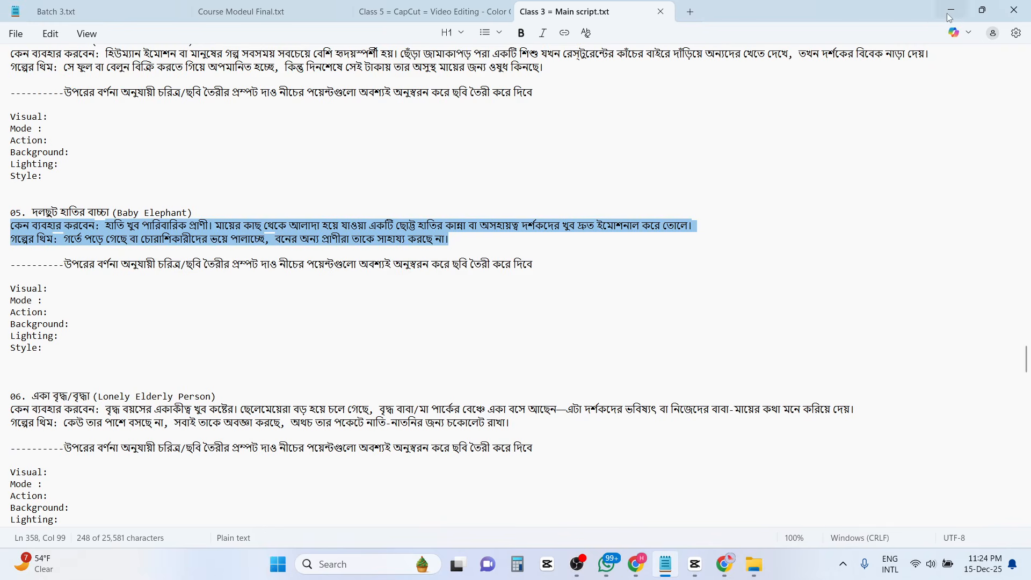
{"action": "left_click", "coordinate": [951, 12]}
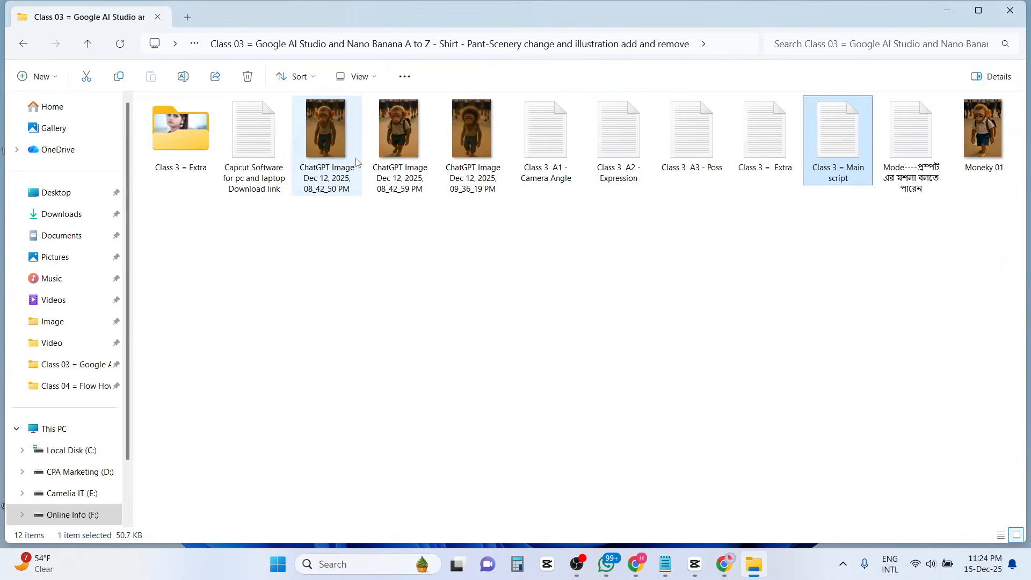
{"action": "left_click", "coordinate": [342, 143]}
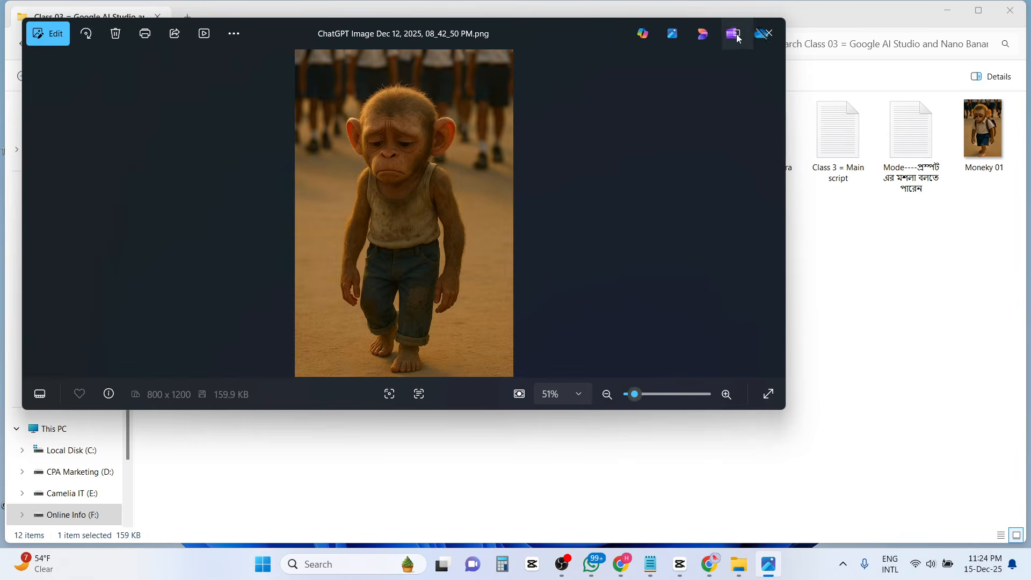
{"action": "left_click", "coordinate": [738, 35]}
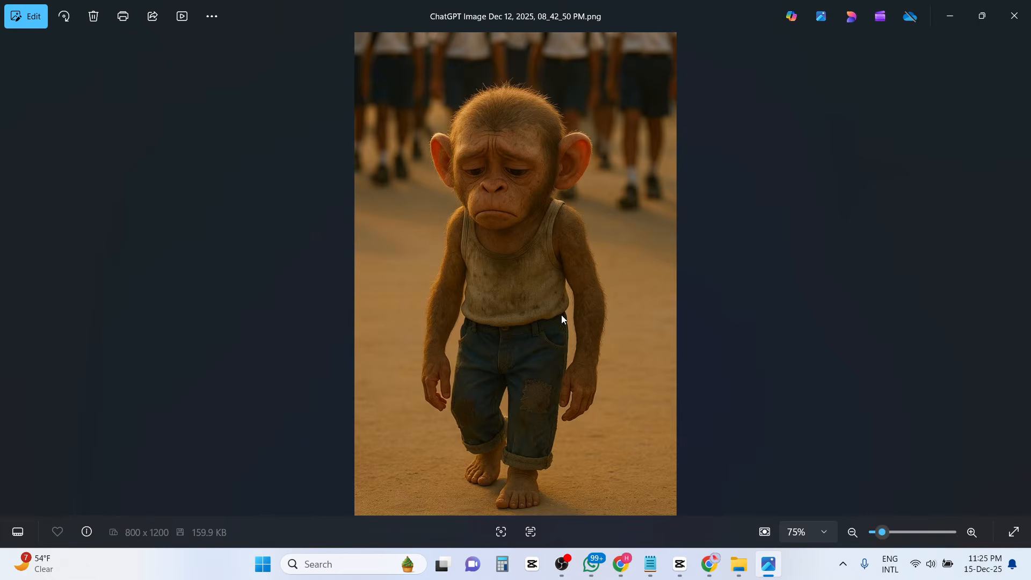
{"action": "scroll", "coordinate": [554, 295], "scroll_direction": "up", "scroll_amount": 4}
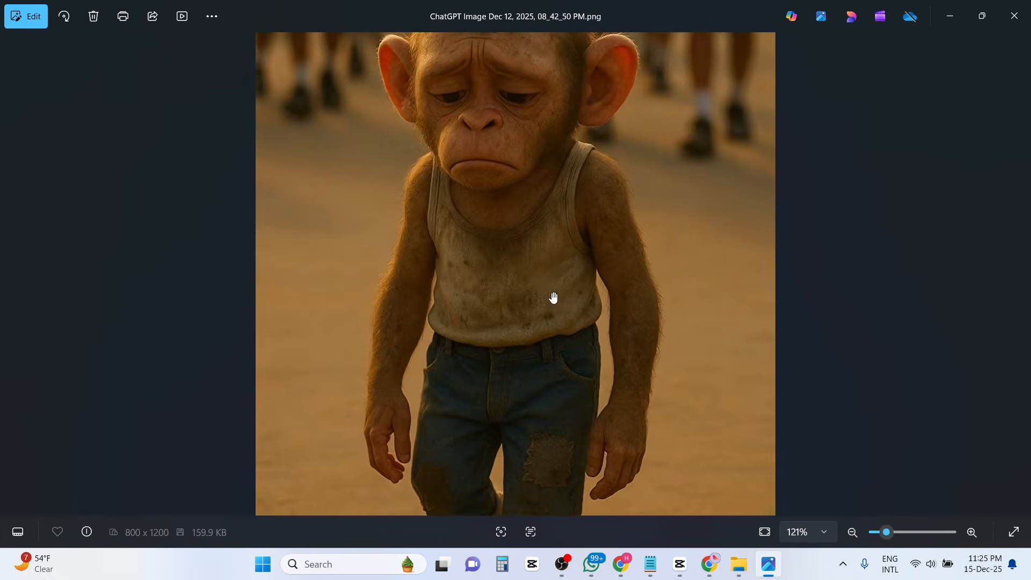
{"action": "scroll", "coordinate": [554, 297], "scroll_direction": "down", "scroll_amount": 2}
{"action": "scroll", "coordinate": [554, 297], "scroll_direction": "down", "scroll_amount": 1}
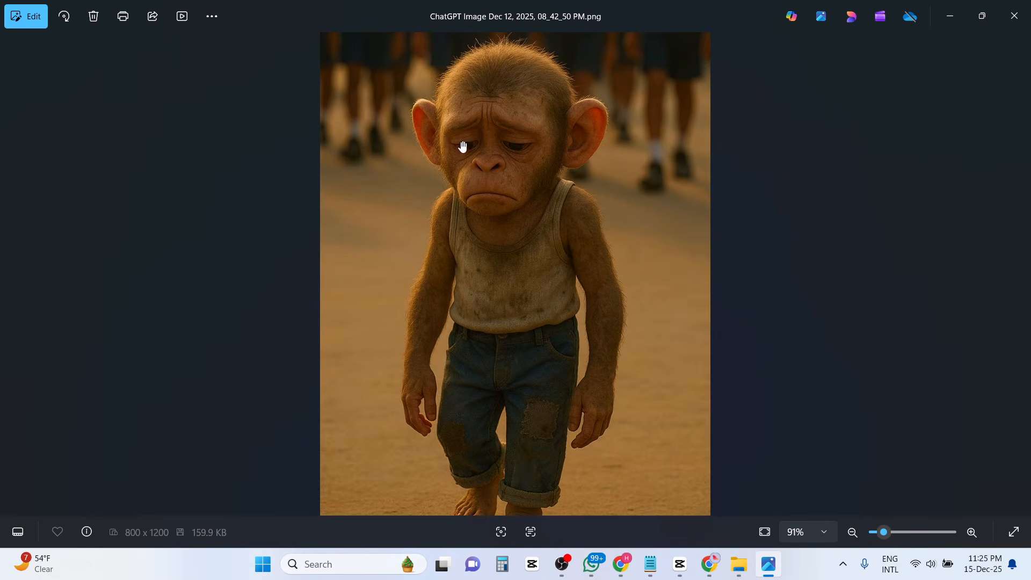
Close the monkey image and the class folder, and switch to CapCut with project 1215.
{"action": "scroll", "coordinate": [537, 356], "scroll_direction": "down", "scroll_amount": 2}
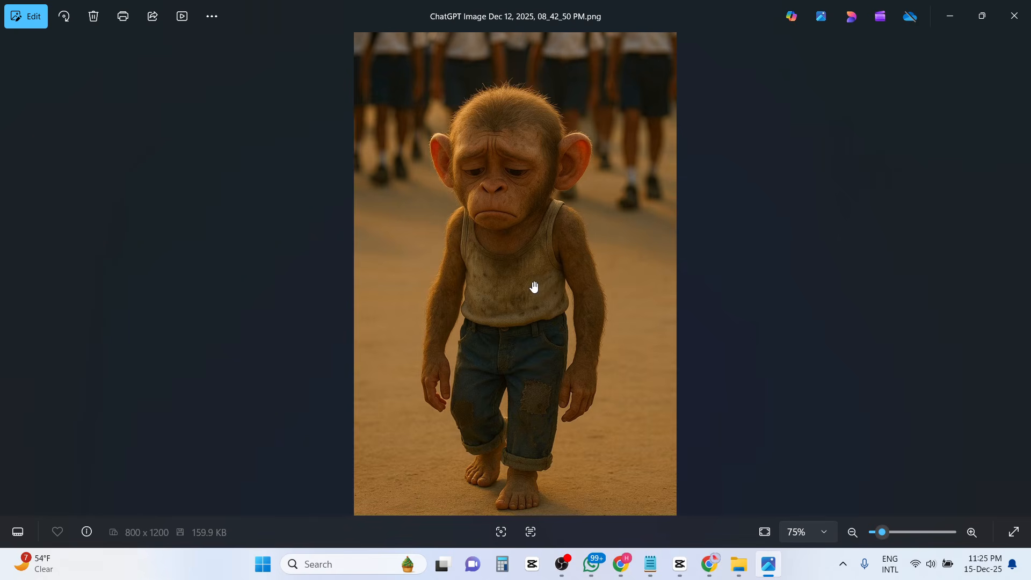
{"action": "left_click", "coordinate": [1021, 16]}
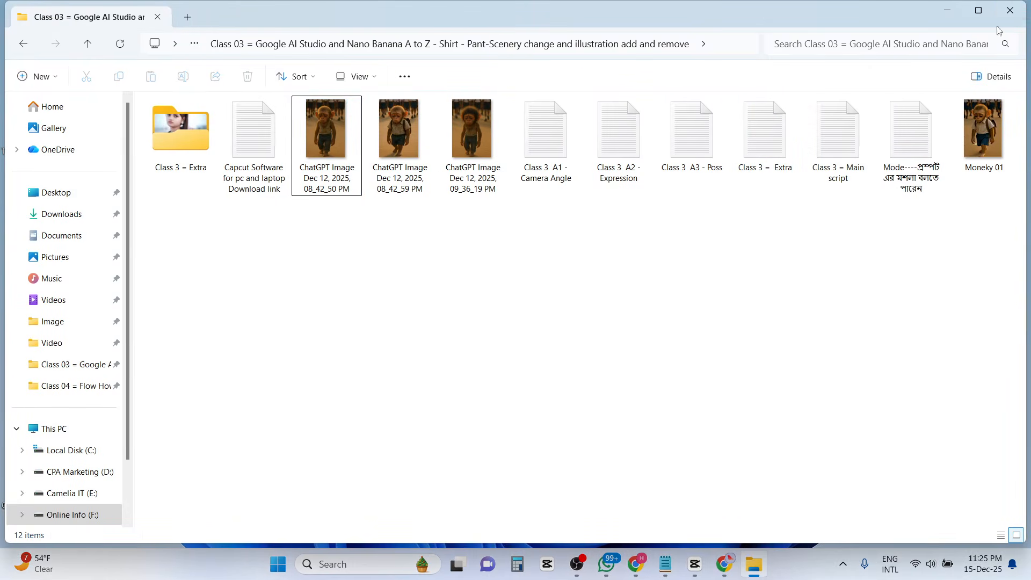
{"action": "left_click", "coordinate": [1011, 11]}
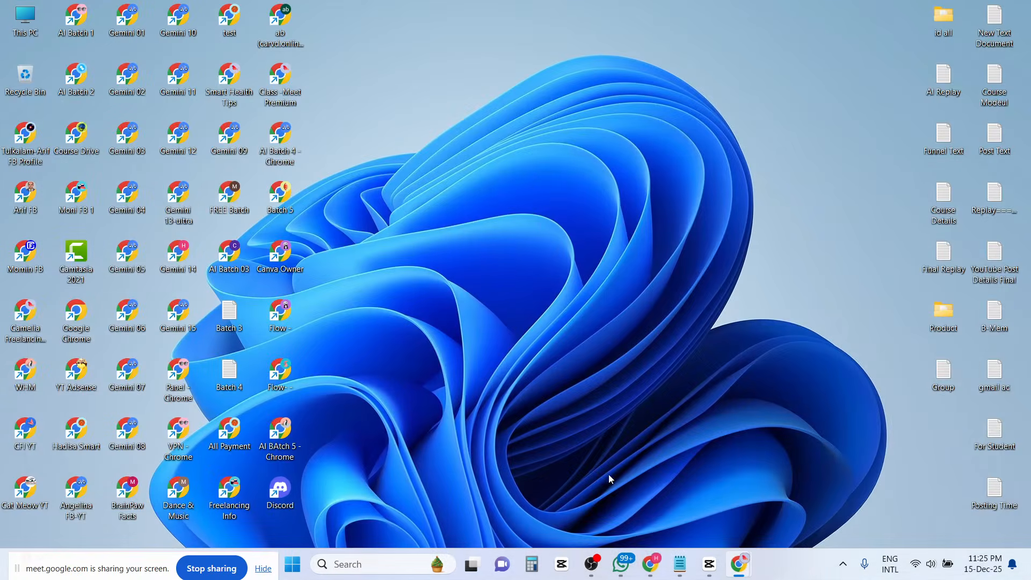
{"action": "left_click", "coordinate": [710, 564]}
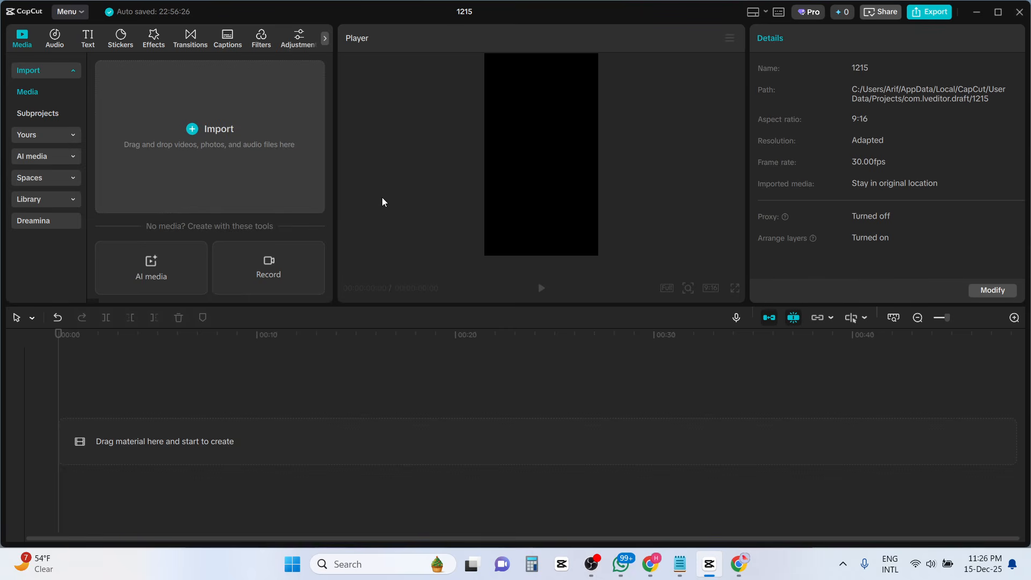
Start a media import and browse the Online Info (F:) drive to the "Master Class----" folder inside the Free Course folder.
{"action": "left_click", "coordinate": [214, 130]}
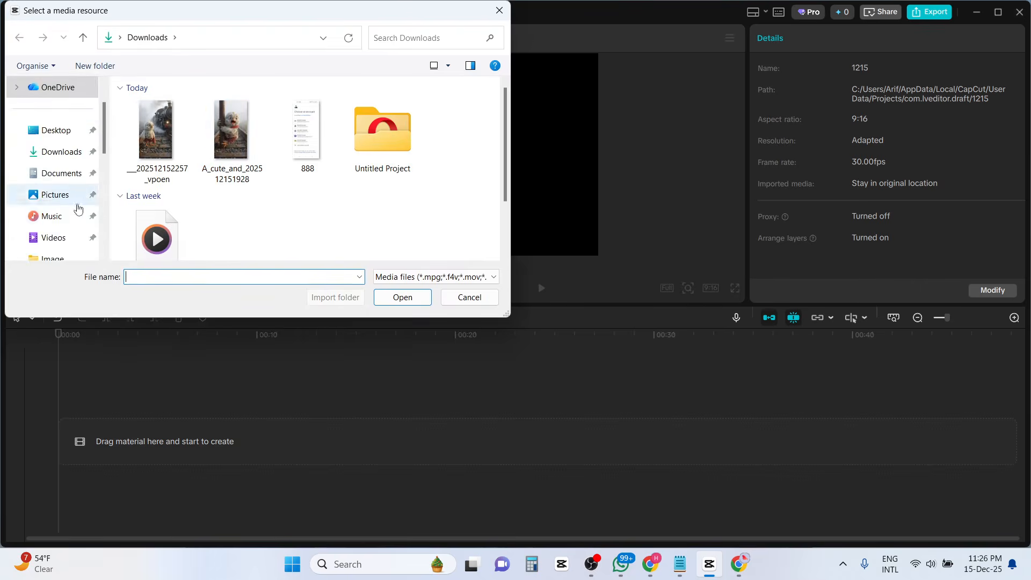
{"action": "scroll", "coordinate": [76, 204], "scroll_direction": "down", "scroll_amount": 5}
{"action": "left_click", "coordinate": [72, 177]}
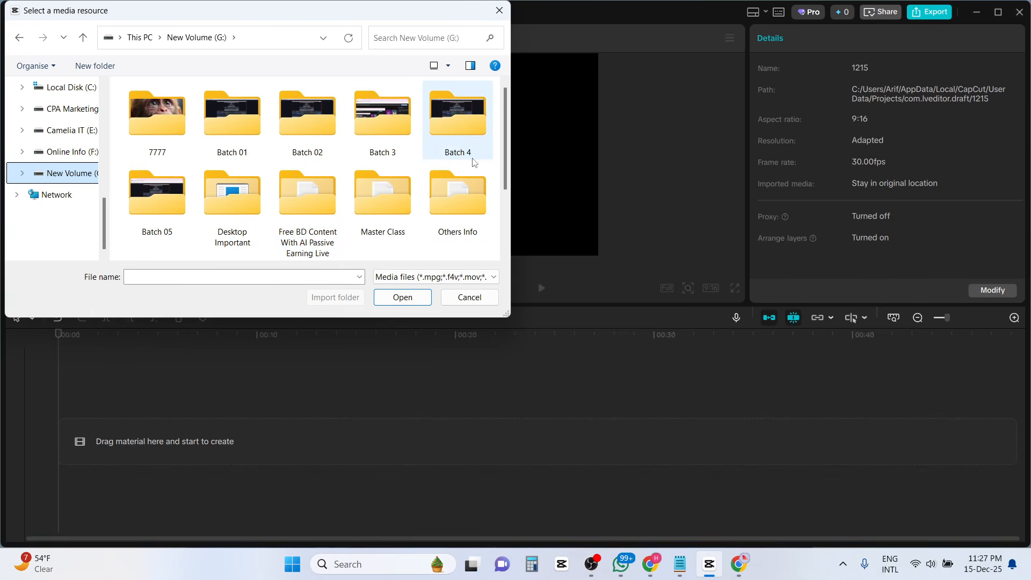
{"action": "left_click", "coordinate": [70, 152]}
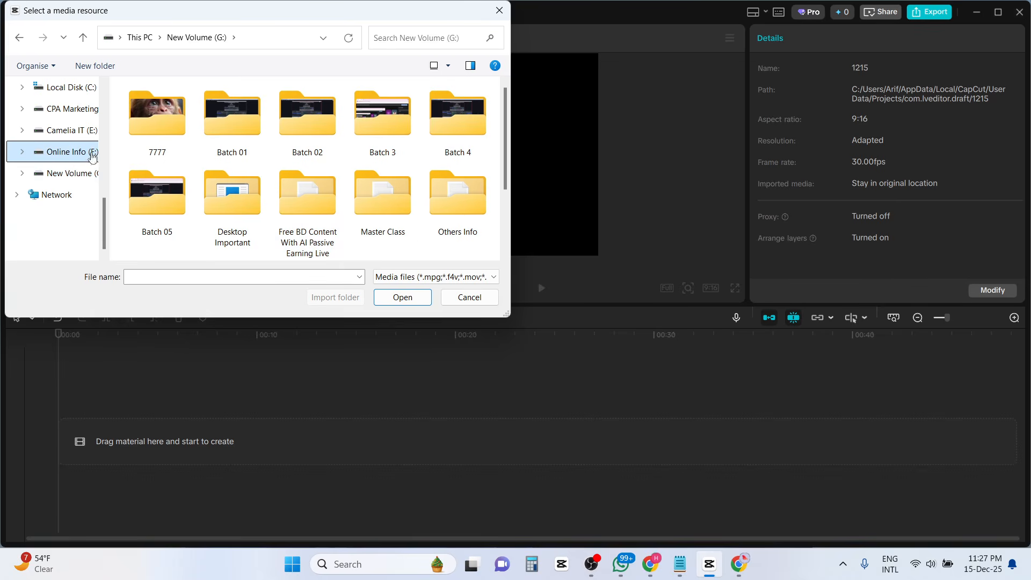
{"action": "scroll", "coordinate": [371, 187], "scroll_direction": "down", "scroll_amount": 1}
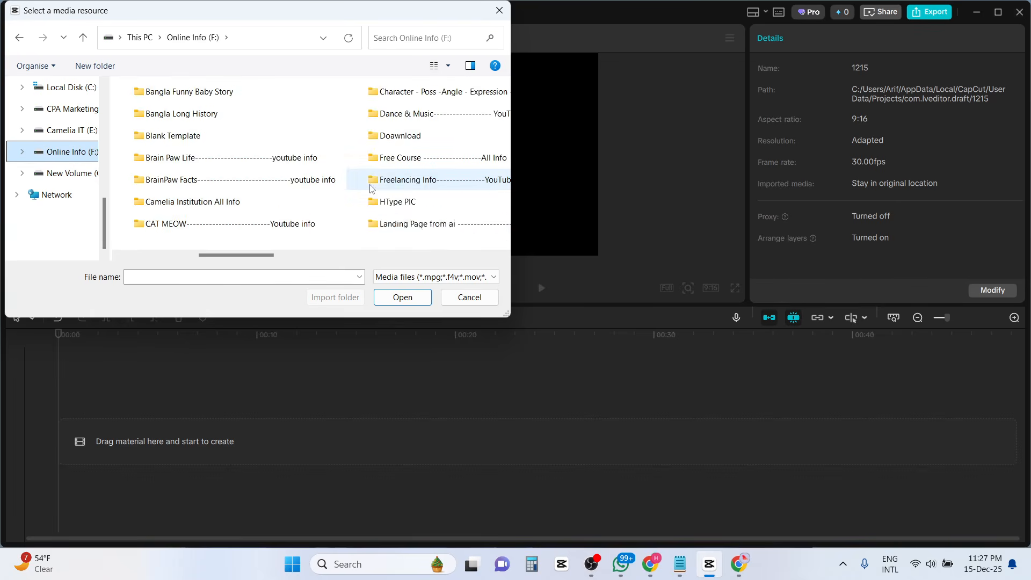
{"action": "left_click", "coordinate": [387, 159]}
{"action": "double_click", "coordinate": [194, 159]}
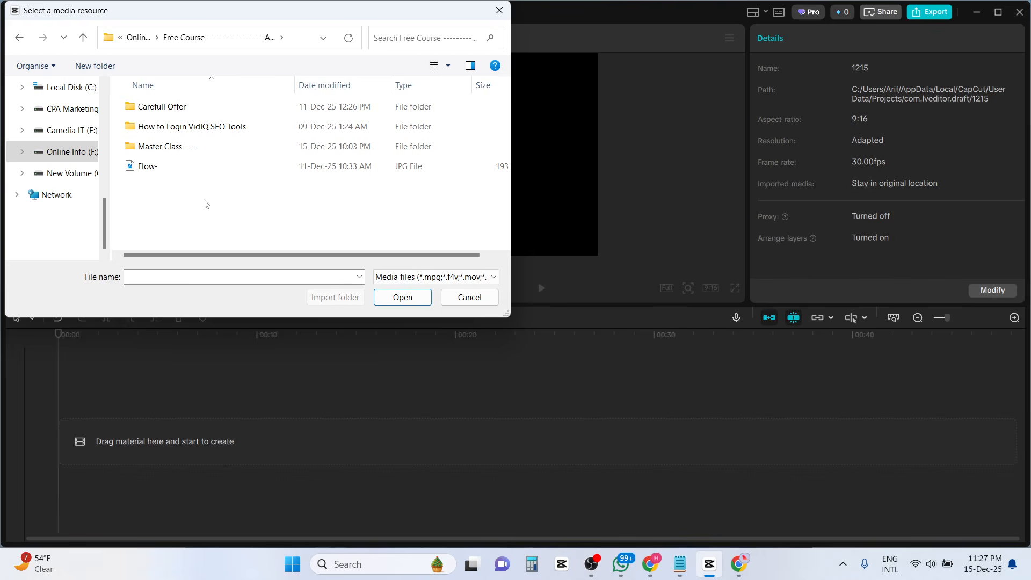
{"action": "double_click", "coordinate": [183, 147]}
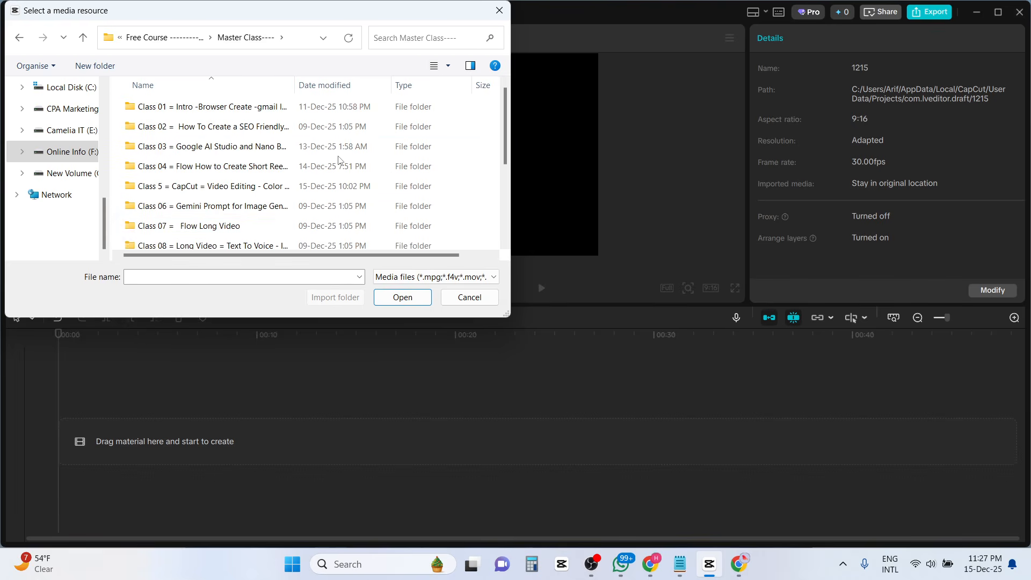
Show the folders as a list and open the Video folder under Class 04's "হৃদয়স্পর্শী (Heart-Tuching)" folder.
{"action": "left_click", "coordinate": [448, 65]}
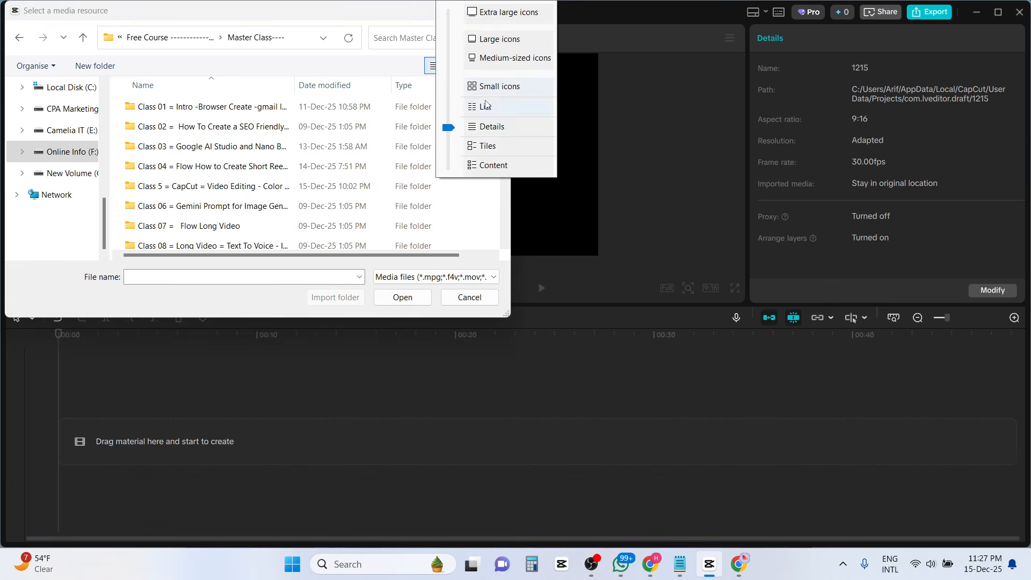
{"action": "left_click", "coordinate": [486, 106]}
{"action": "left_click", "coordinate": [249, 161]}
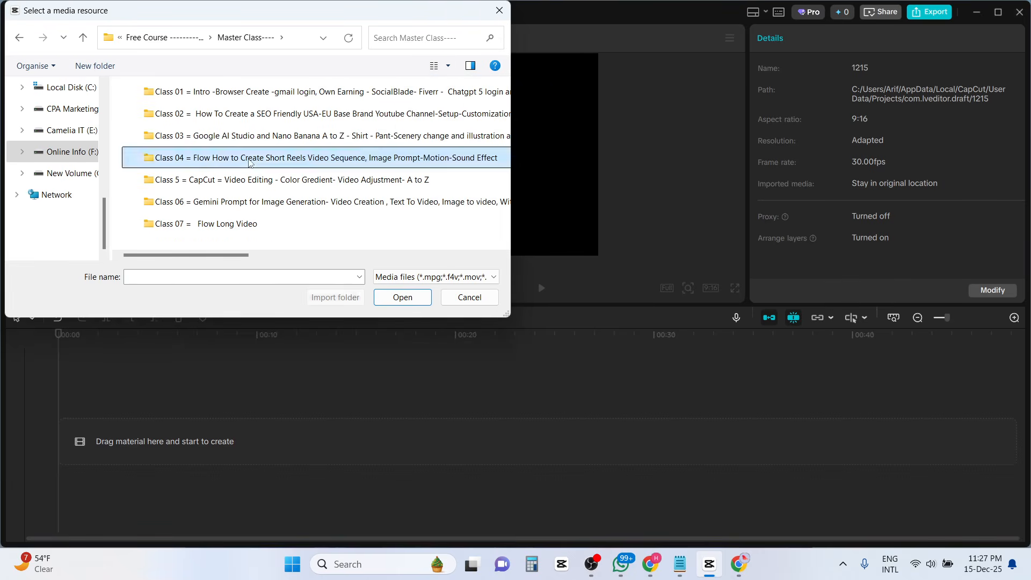
{"action": "double_click", "coordinate": [250, 161]}
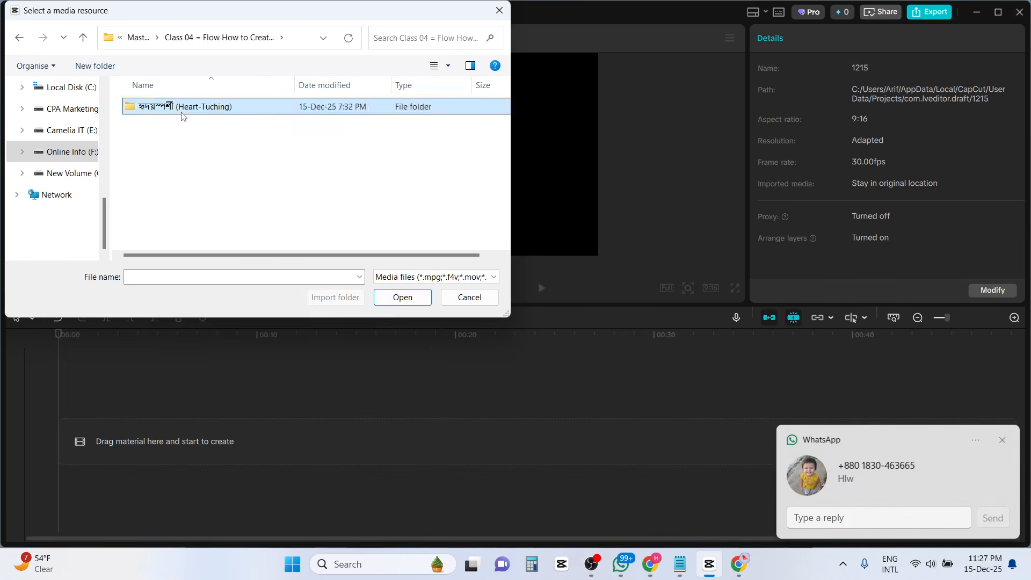
{"action": "double_click", "coordinate": [182, 110]}
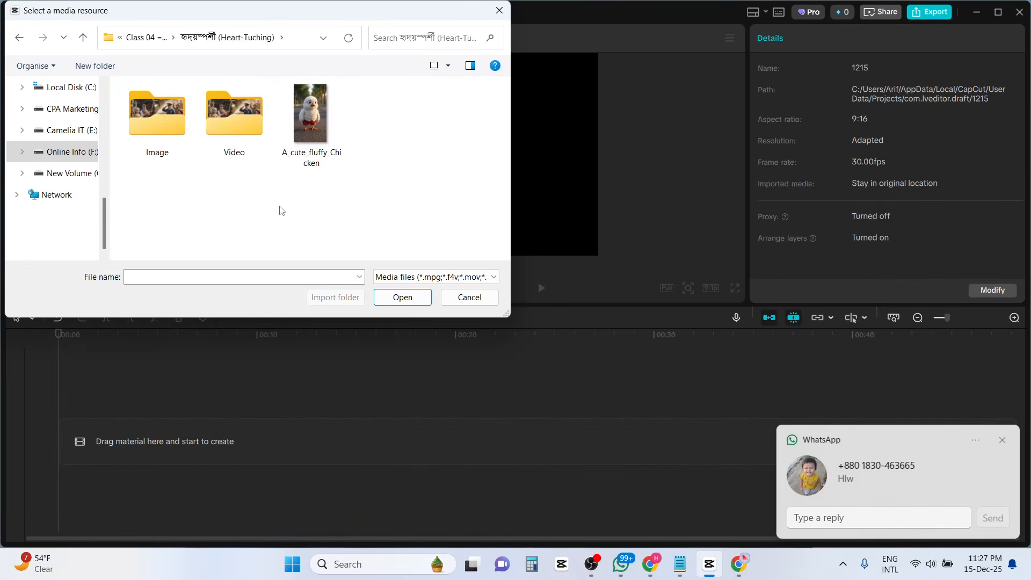
{"action": "left_click", "coordinate": [236, 123]}
{"action": "double_click", "coordinate": [236, 124]}
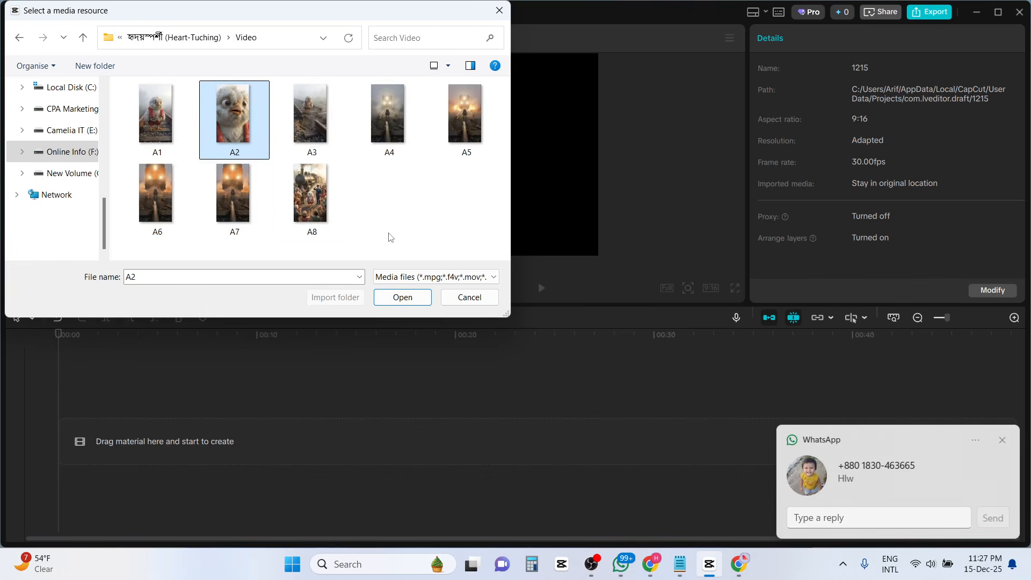
Import the A1 chick video and add it to the empty timeline.
{"action": "left_click", "coordinate": [155, 115]}
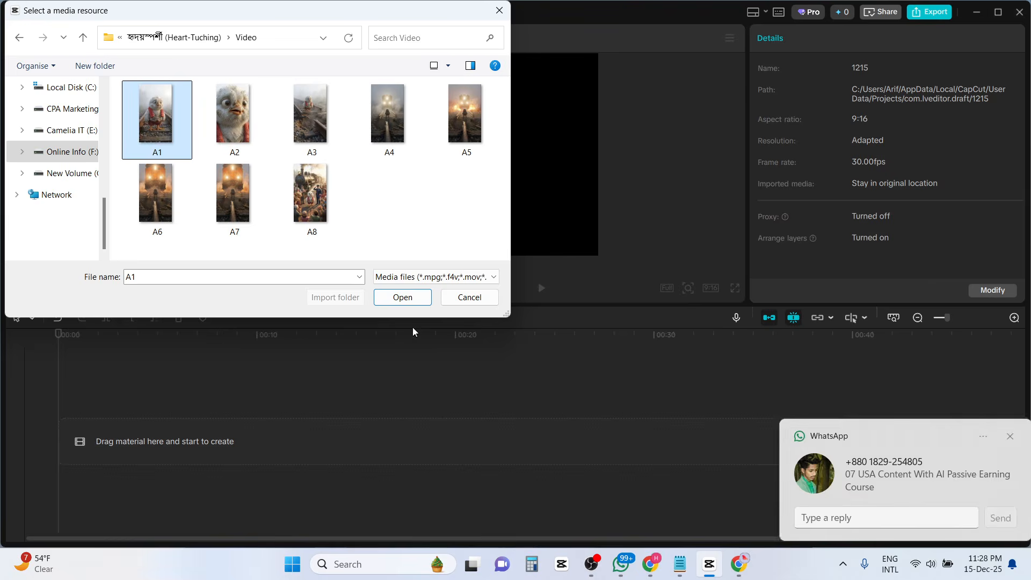
{"action": "left_click", "coordinate": [404, 298]}
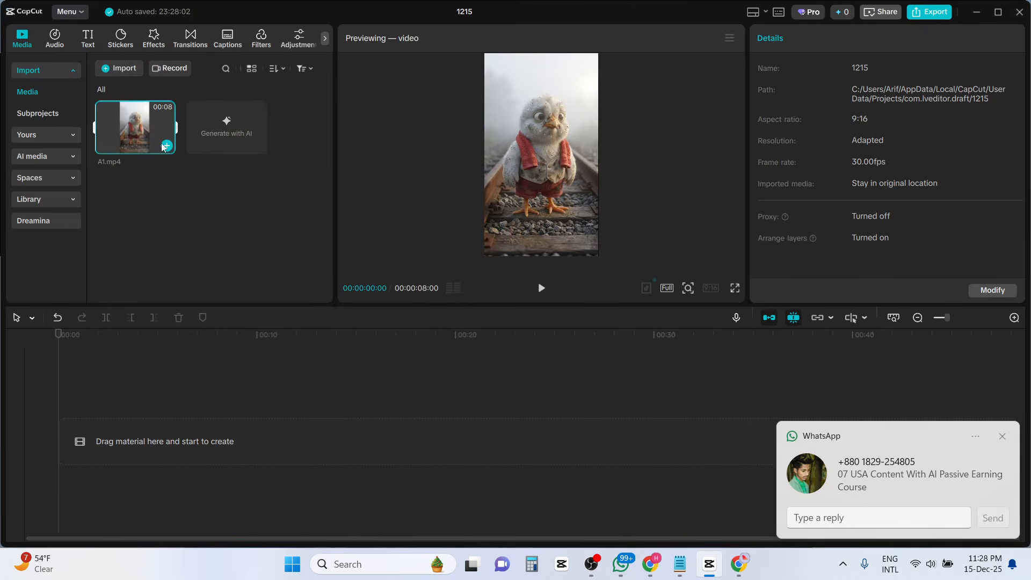
{"action": "left_click", "coordinate": [166, 147]}
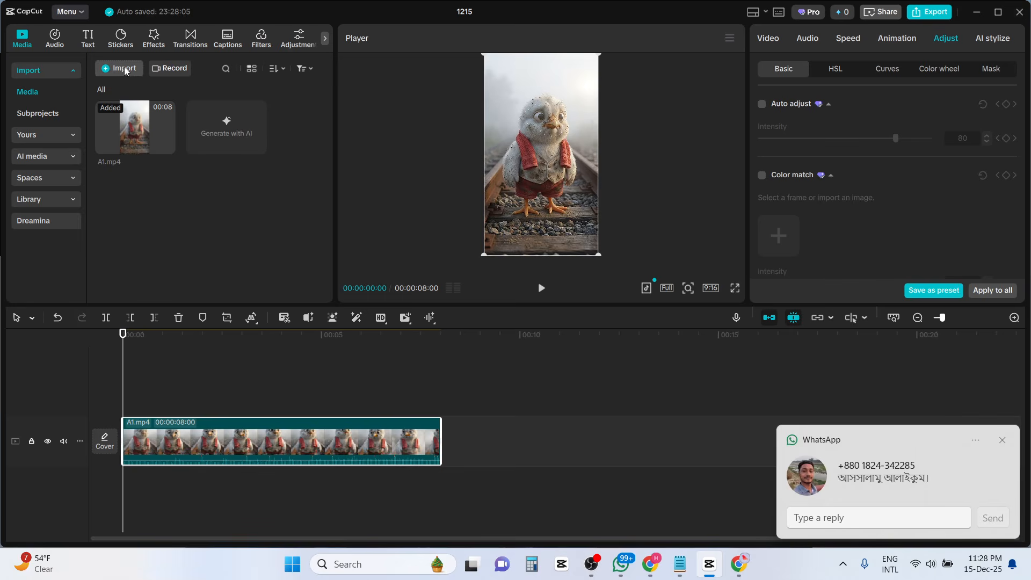
Import the videos A2, A3, A4, A5, A6, A7 and A8 from the same Video folder.
{"action": "left_click", "coordinate": [123, 69]}
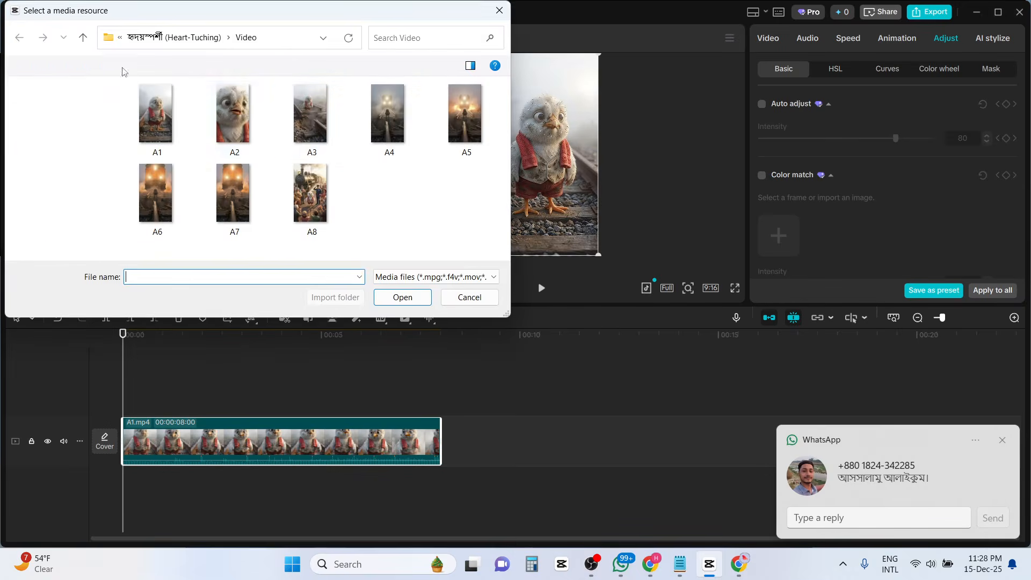
{"action": "left_click", "coordinate": [243, 141]}
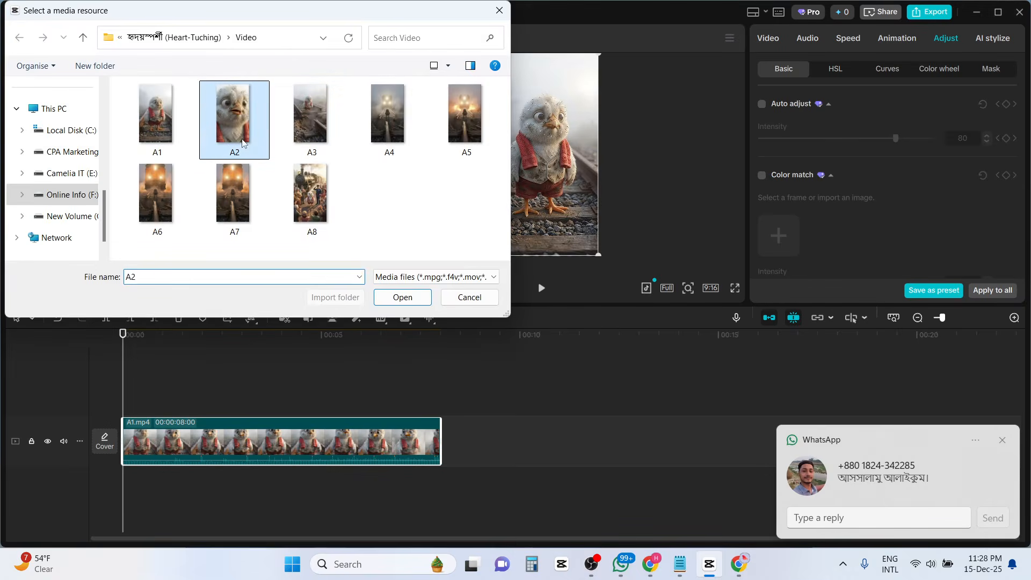
{"action": "left_click", "coordinate": [314, 120], "text": "ctrl"}
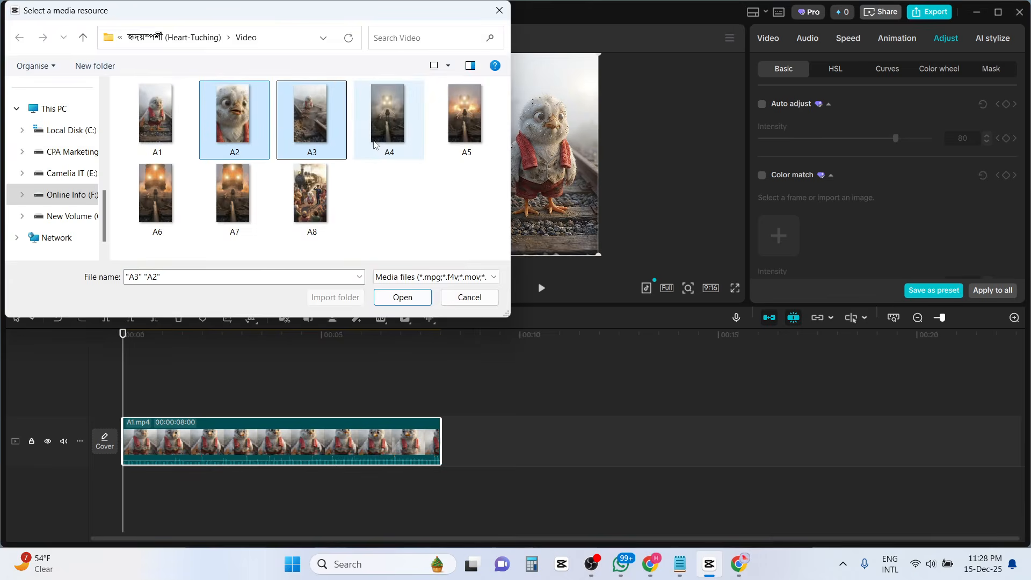
{"action": "left_click", "coordinate": [390, 121], "text": "ctrl"}
{"action": "left_click", "coordinate": [457, 143], "text": "ctrl"}
{"action": "left_click", "coordinate": [188, 199], "text": "ctrl"}
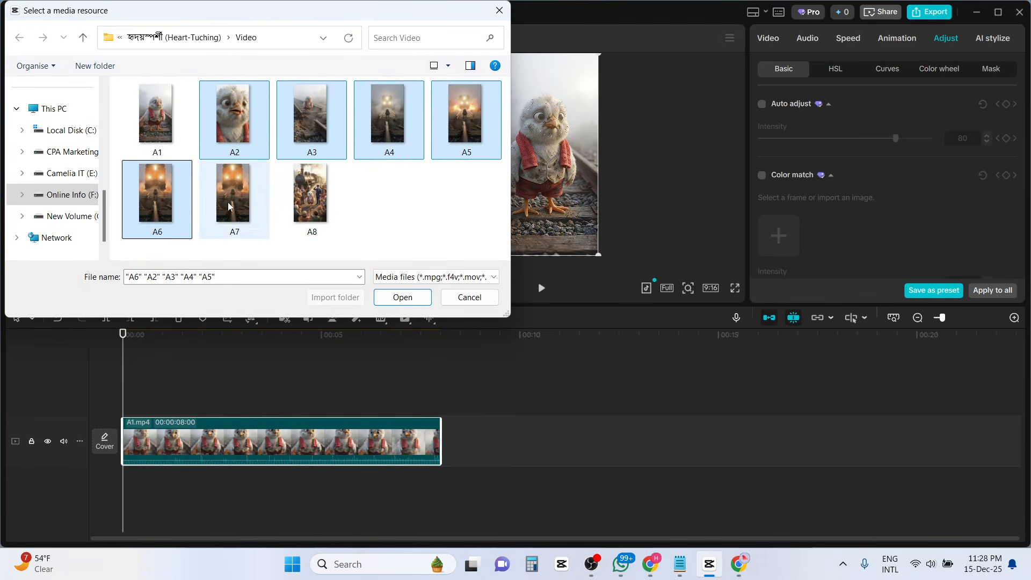
{"action": "left_click", "coordinate": [231, 205], "text": "ctrl"}
{"action": "left_click", "coordinate": [317, 204], "text": "ctrl"}
{"action": "left_click", "coordinate": [403, 297]}
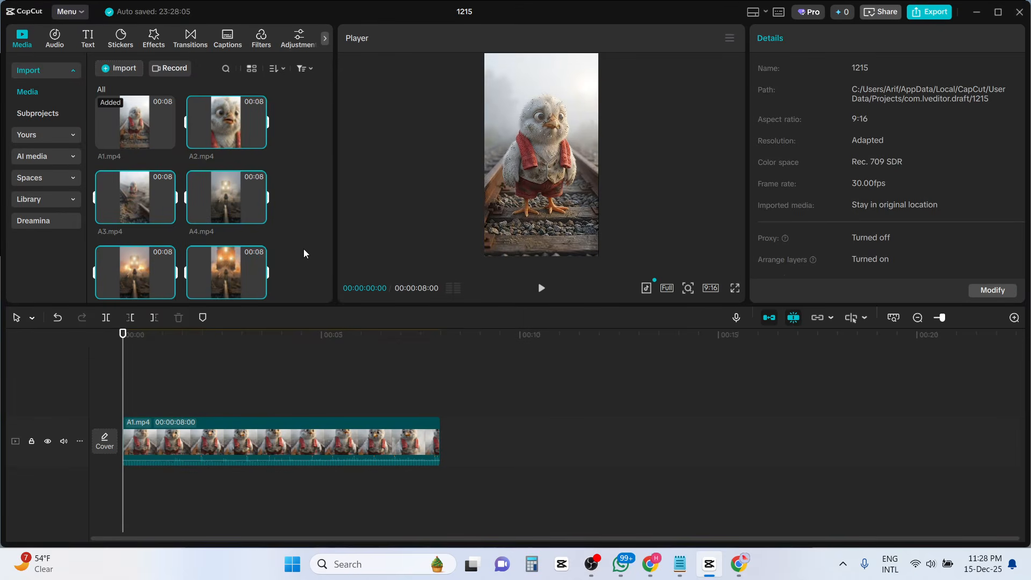
Place clips A2 to A8 on the main track directly after A1 and clear the clip selection.
{"action": "left_click_drag", "start_coordinate": [230, 130], "coordinate": [507, 447]}
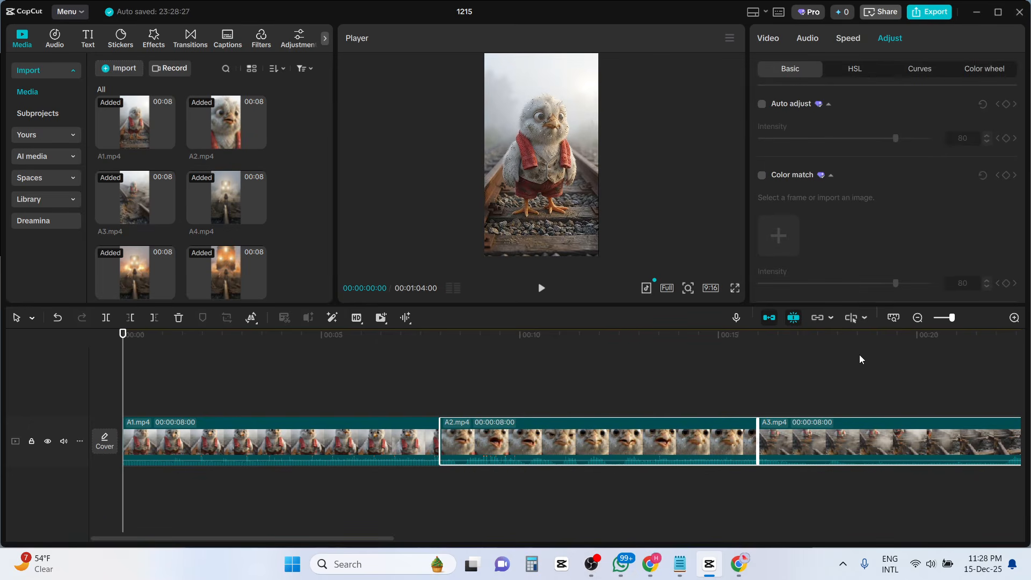
{"action": "left_click", "coordinate": [918, 318]}
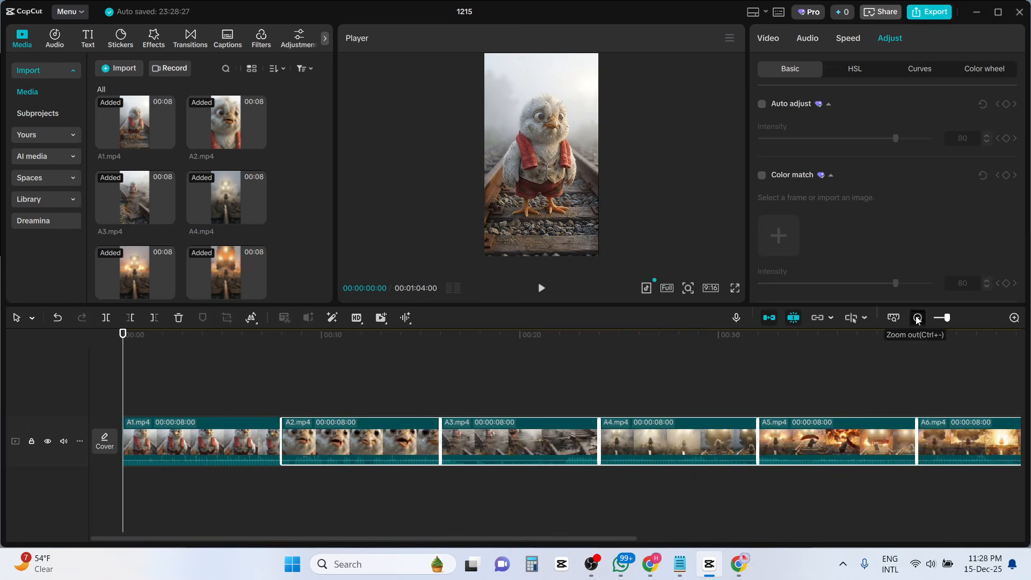
{"action": "left_click", "coordinate": [918, 318]}
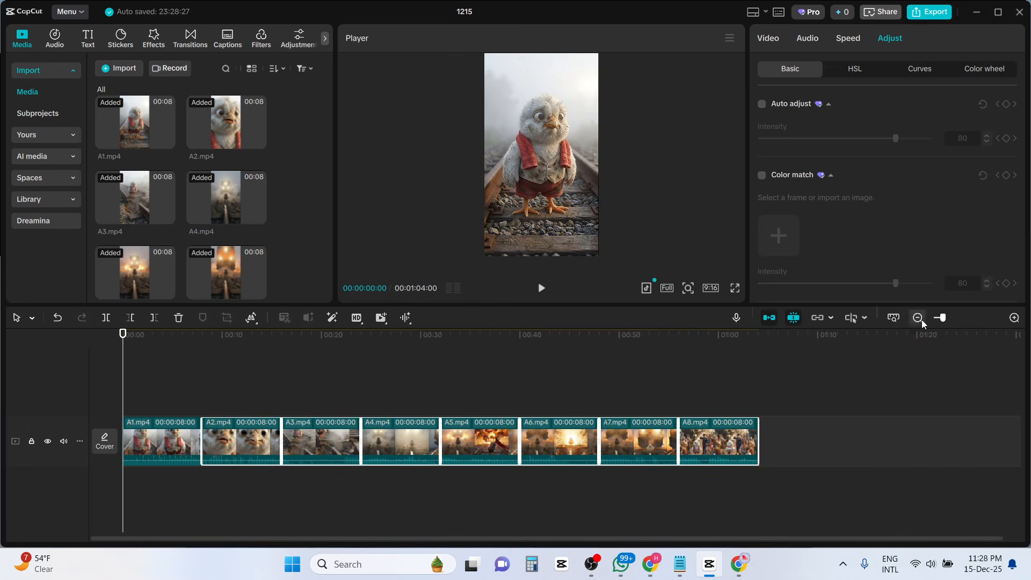
{"action": "left_click", "coordinate": [236, 392]}
{"action": "left_click", "coordinate": [94, 367]}
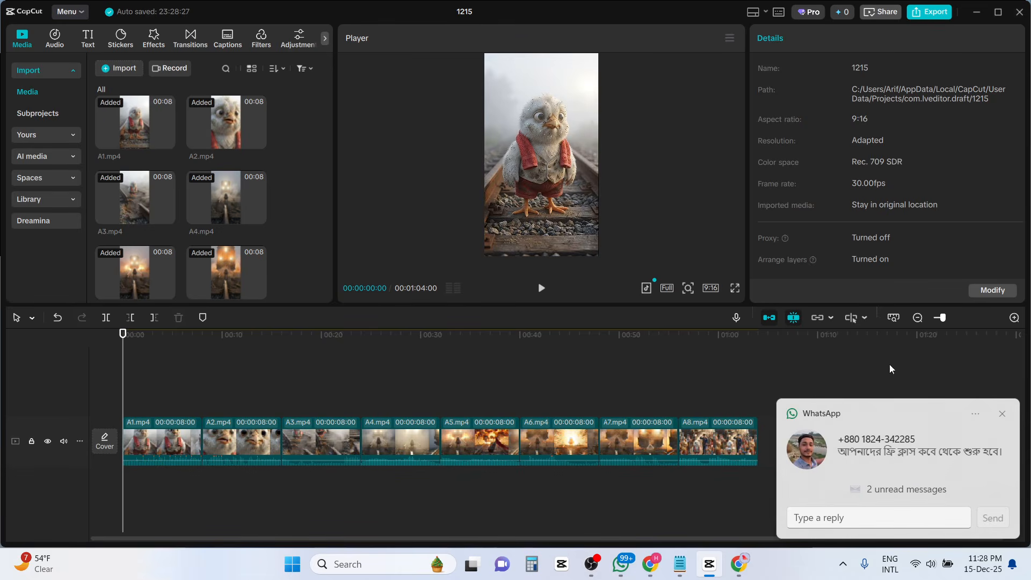
Dismiss the message notification and go through the timeline clips one by one from A1 to A8.
{"action": "left_click", "coordinate": [1003, 413]}
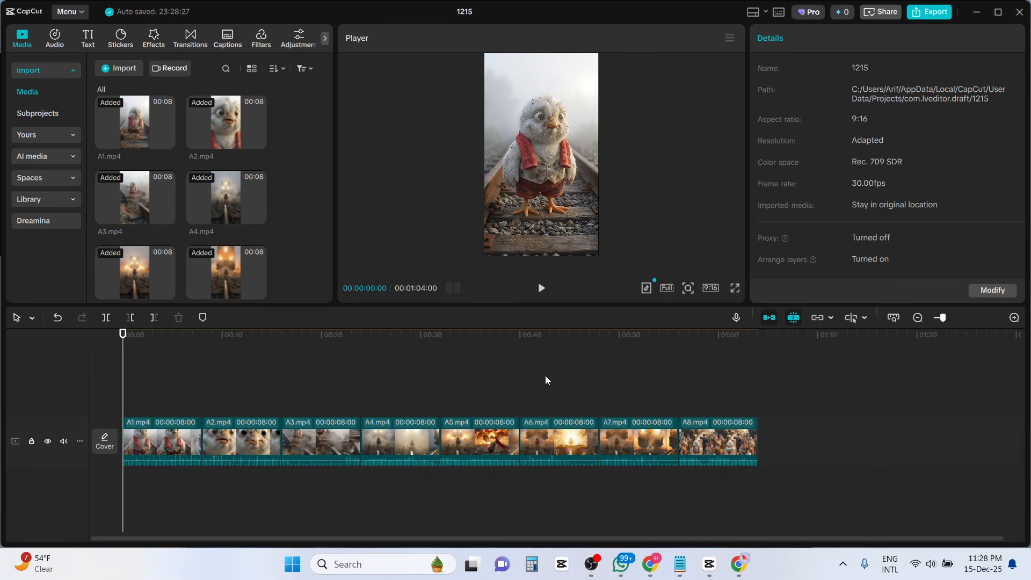
{"action": "left_click", "coordinate": [167, 450]}
{"action": "left_click", "coordinate": [269, 449]}
{"action": "left_click", "coordinate": [344, 449]}
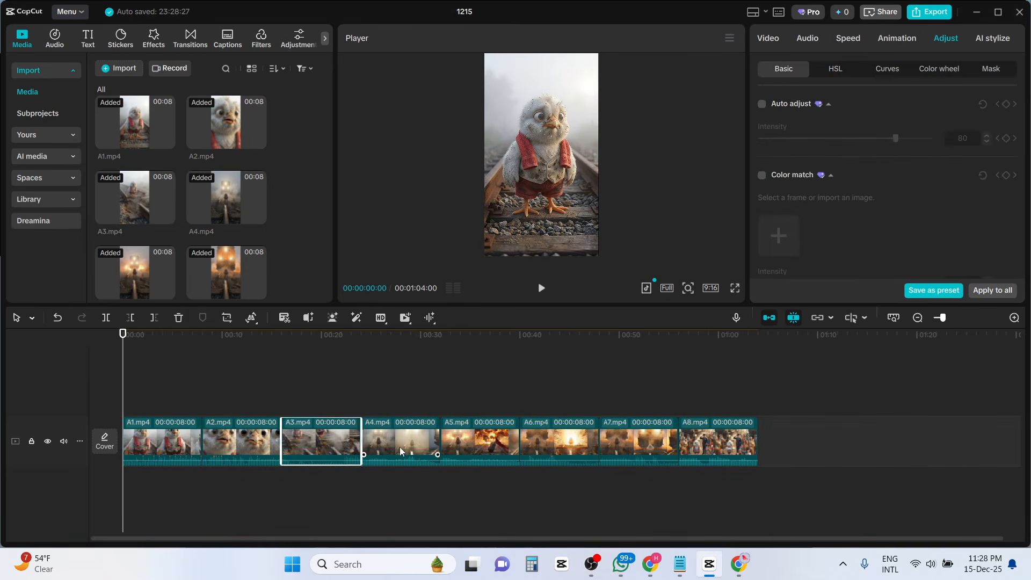
{"action": "left_click", "coordinate": [424, 451]}
{"action": "left_click", "coordinate": [494, 455]}
{"action": "left_click", "coordinate": [568, 455]}
{"action": "left_click", "coordinate": [645, 455]}
{"action": "left_click", "coordinate": [730, 451]}
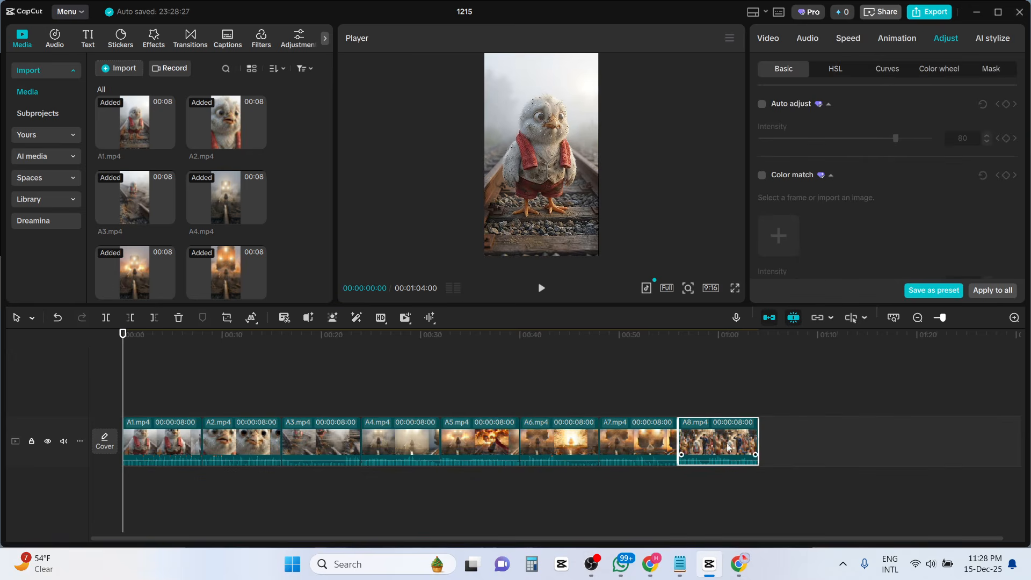
{"action": "left_click", "coordinate": [120, 69]}
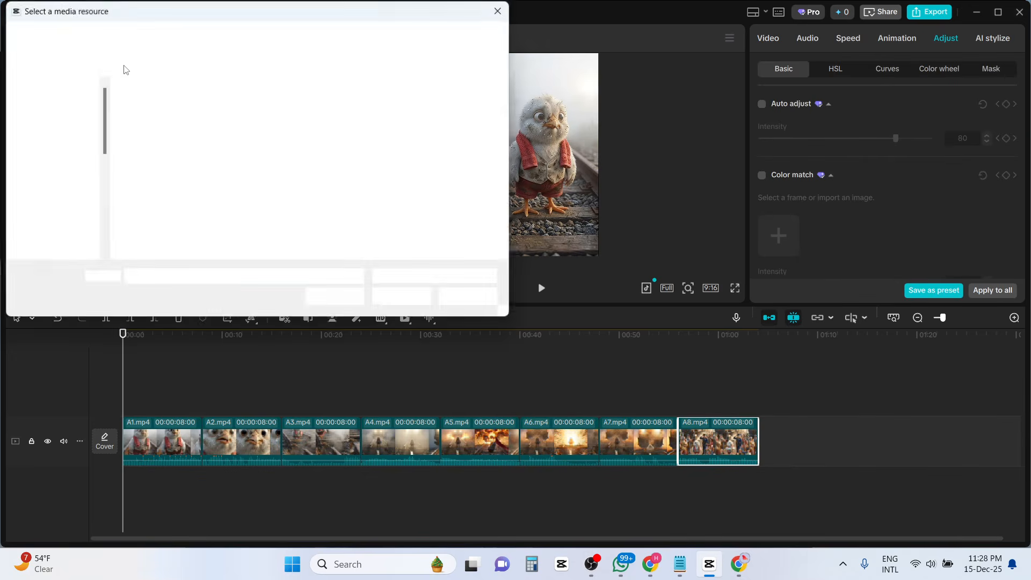
{"action": "scroll", "coordinate": [78, 172], "scroll_direction": "up", "scroll_amount": 5}
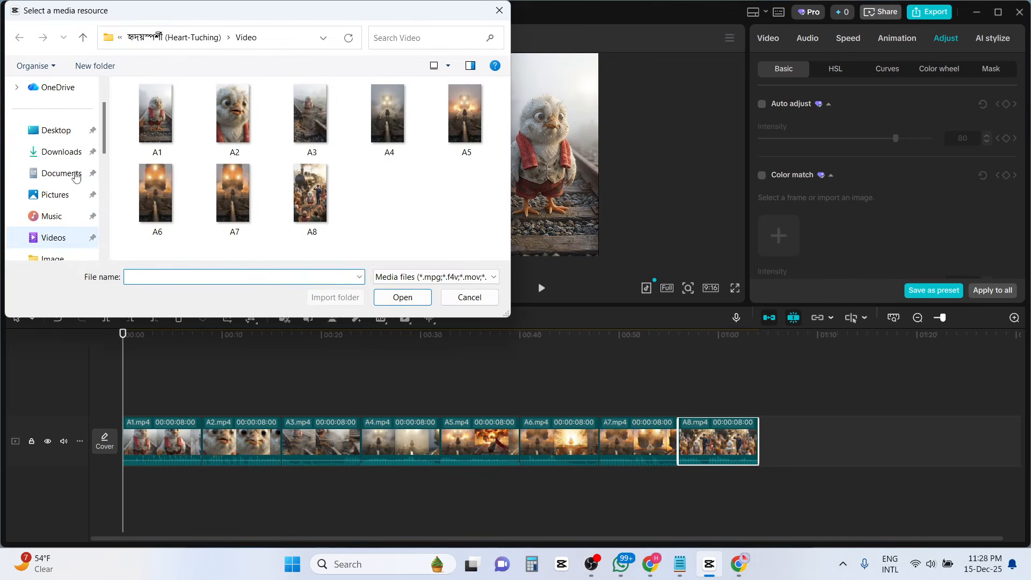
{"action": "left_click", "coordinate": [51, 154]}
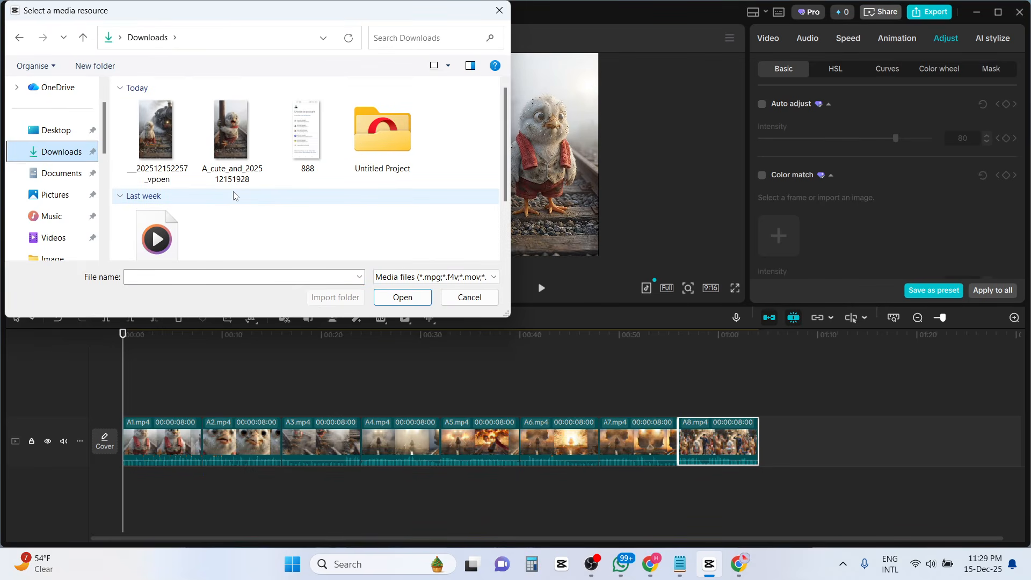
{"action": "left_click", "coordinate": [164, 153]}
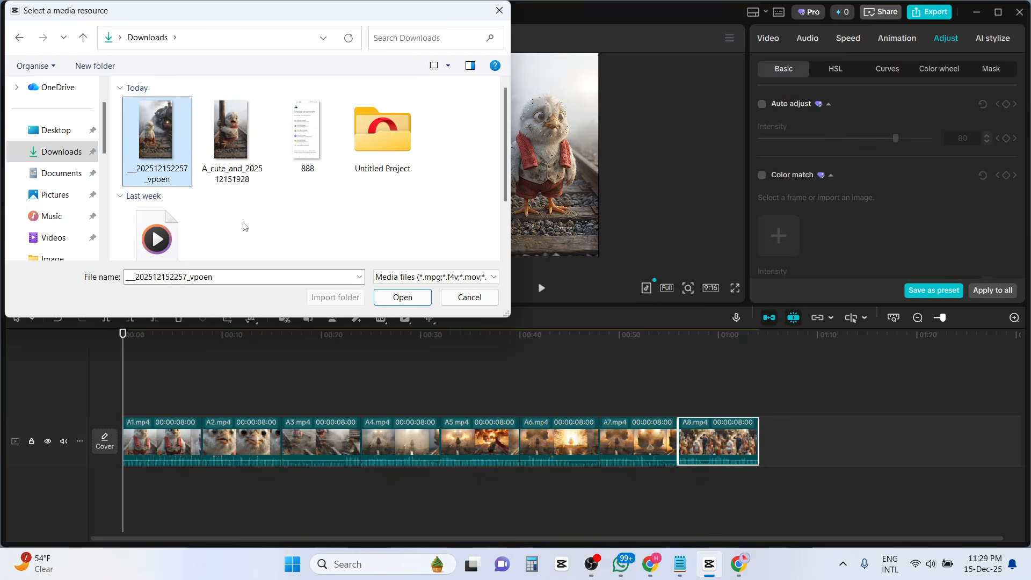
{"action": "left_click", "coordinate": [385, 301]}
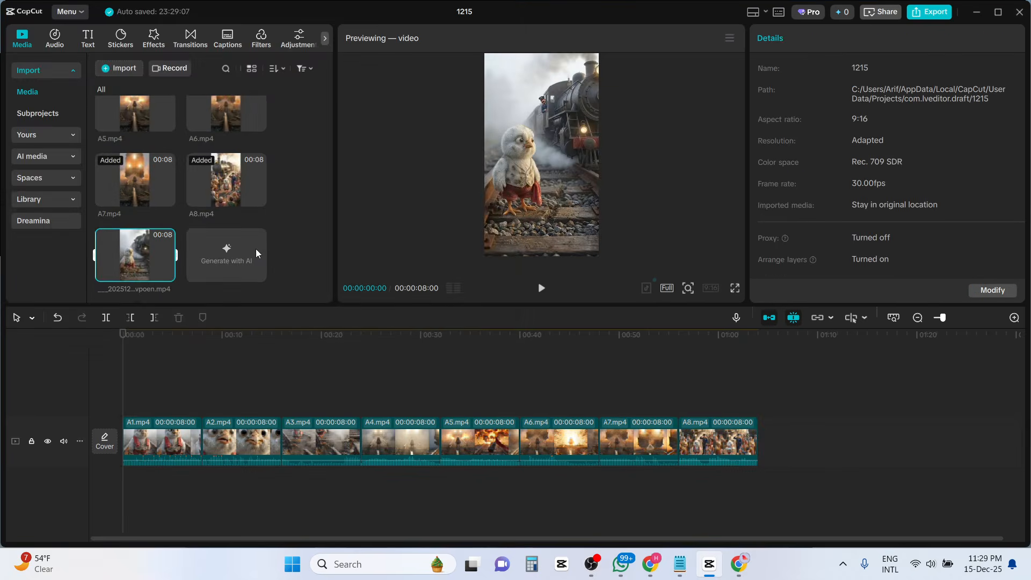
{"action": "left_click_drag", "start_coordinate": [147, 262], "coordinate": [748, 428]}
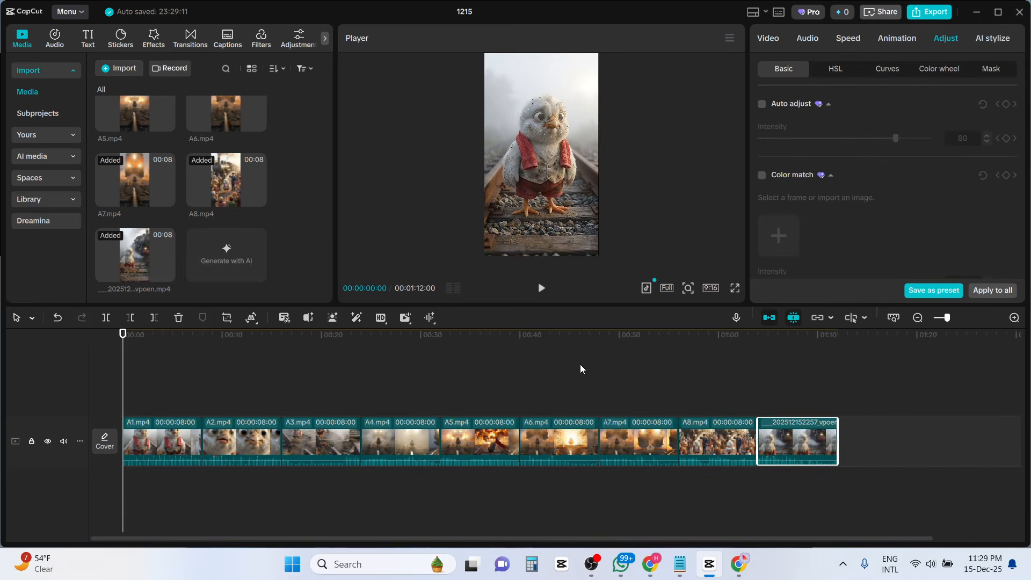
{"action": "left_click", "coordinate": [264, 345]}
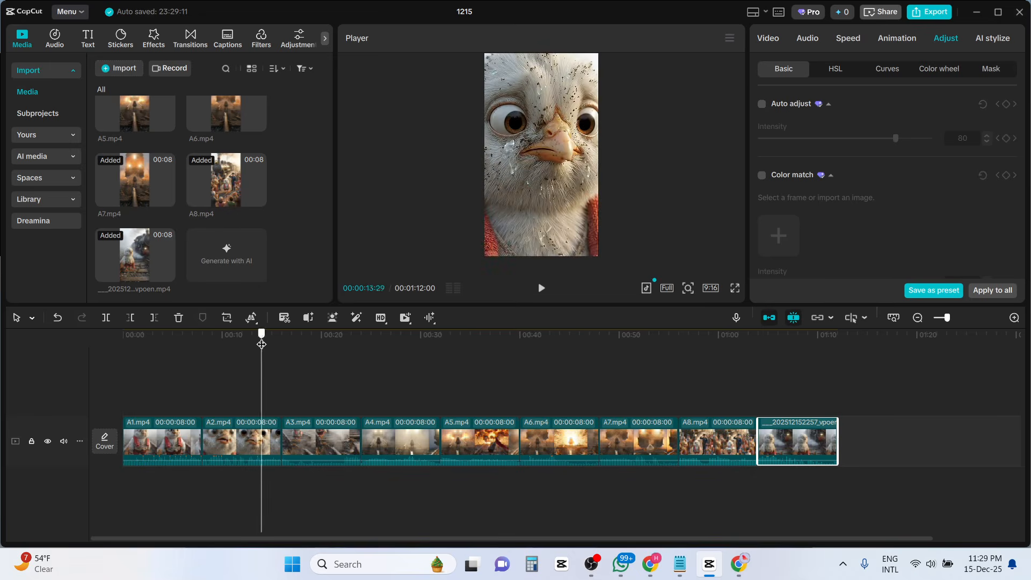
{"action": "left_click", "coordinate": [140, 340]}
{"action": "left_click", "coordinate": [117, 339]}
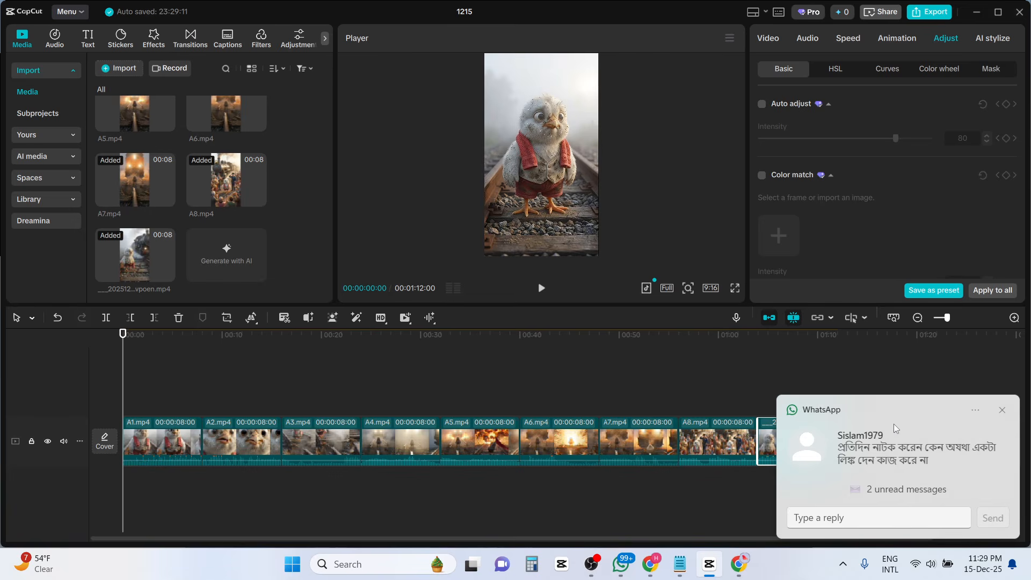
{"action": "left_click", "coordinate": [1003, 412]}
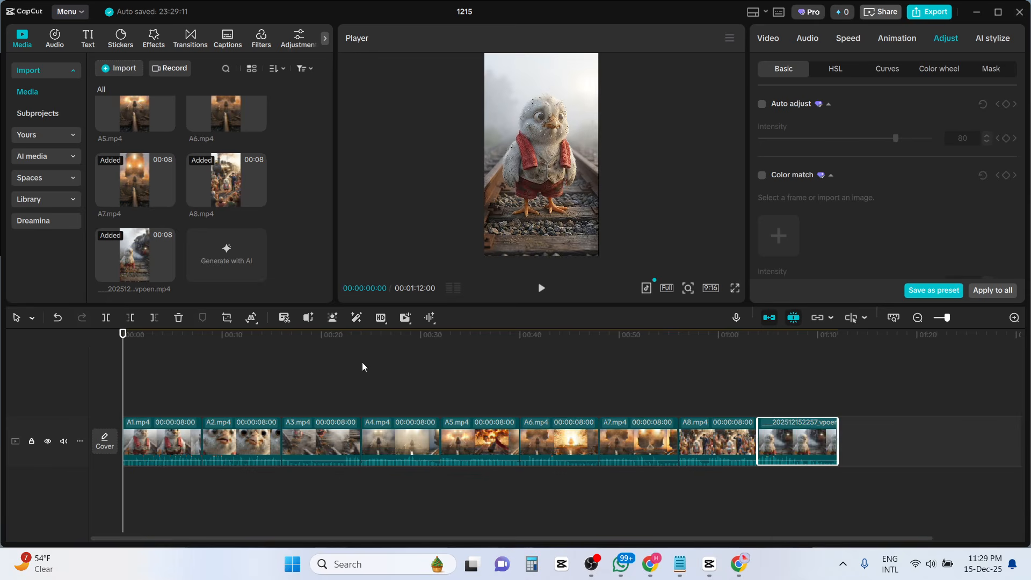
Preview frames in clips A2 and A3, return the playhead to the start and leave no clip selected.
{"action": "left_click", "coordinate": [247, 351]}
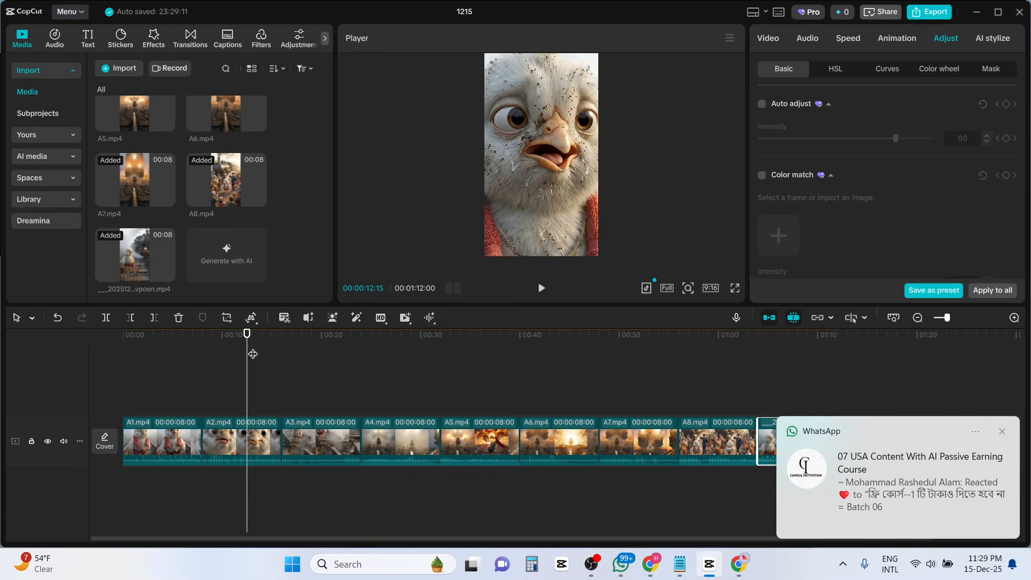
{"action": "left_click", "coordinate": [294, 382]}
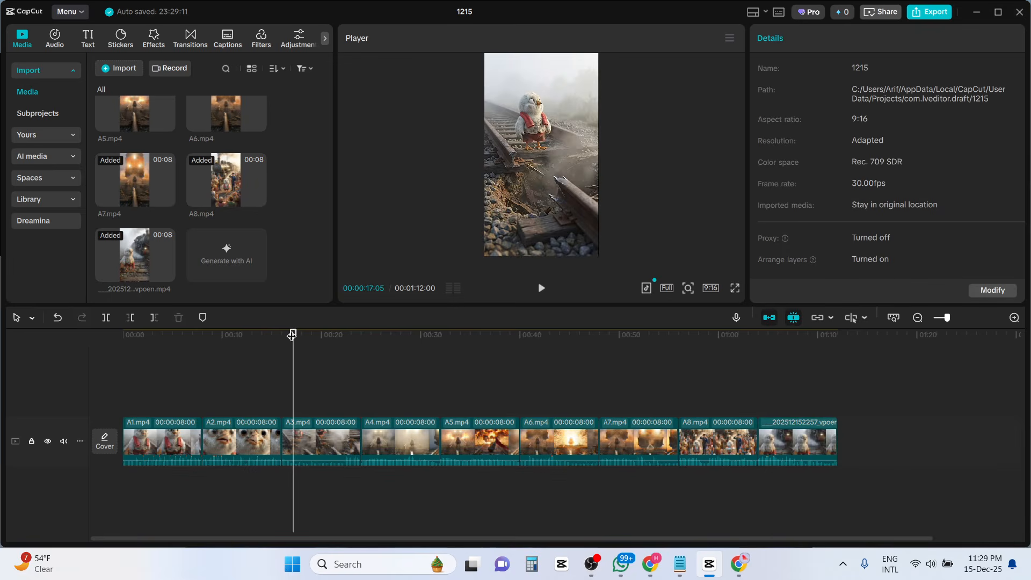
{"action": "left_click_drag", "start_coordinate": [293, 336], "coordinate": [115, 337]}
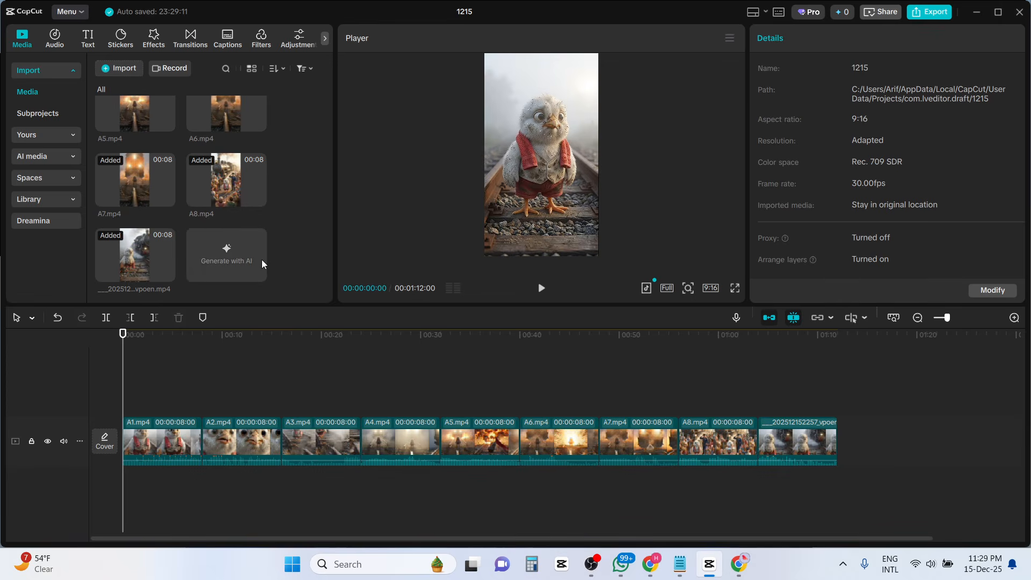
{"action": "left_click", "coordinate": [170, 441]}
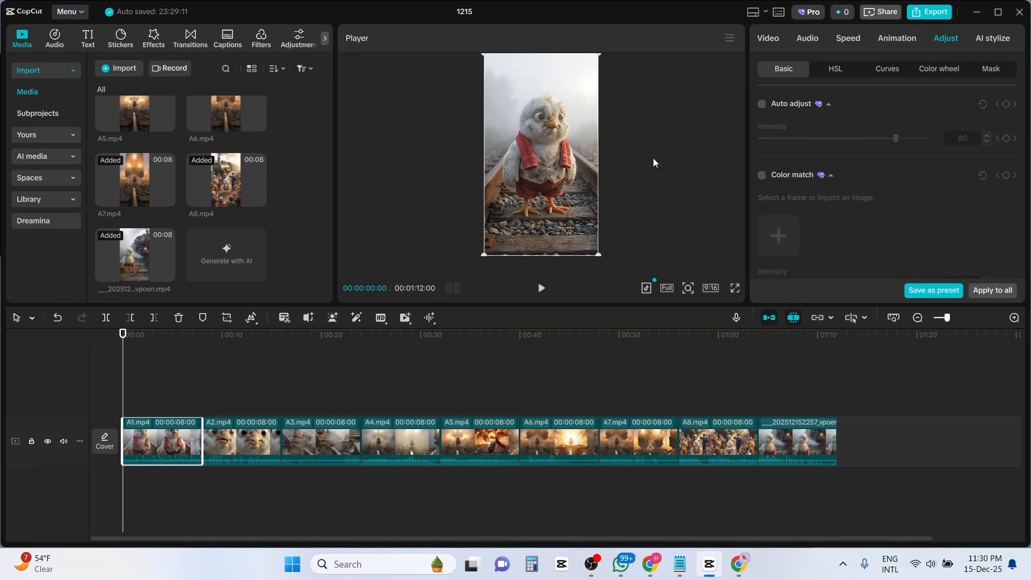
{"action": "left_click", "coordinate": [177, 377]}
{"action": "left_click_drag", "start_coordinate": [175, 369], "coordinate": [118, 375]}
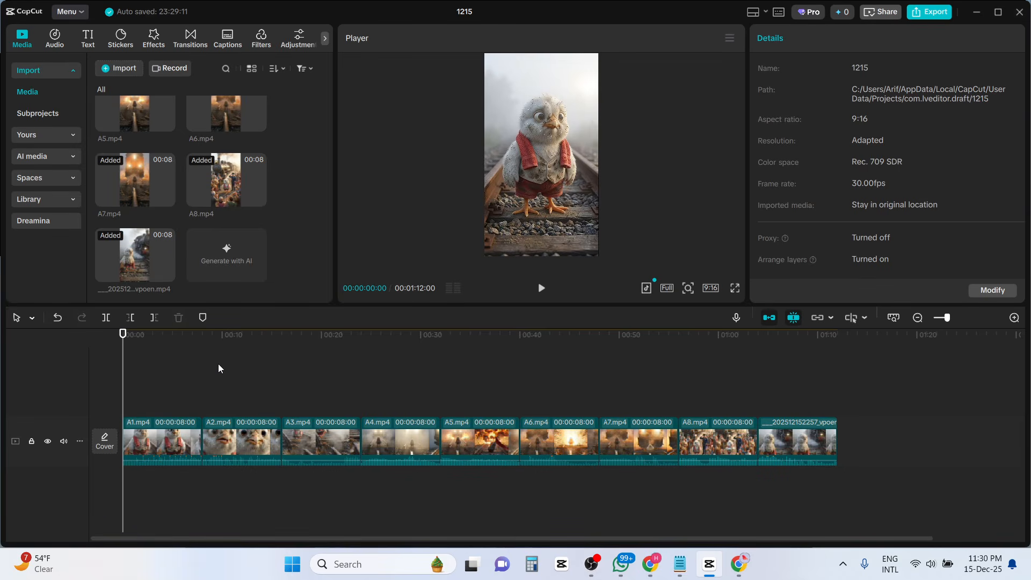
Switch to Notepad and review the story and its sequence breakdown in the Class 5 CapCut video editing notes.
{"action": "left_click", "coordinate": [977, 13]}
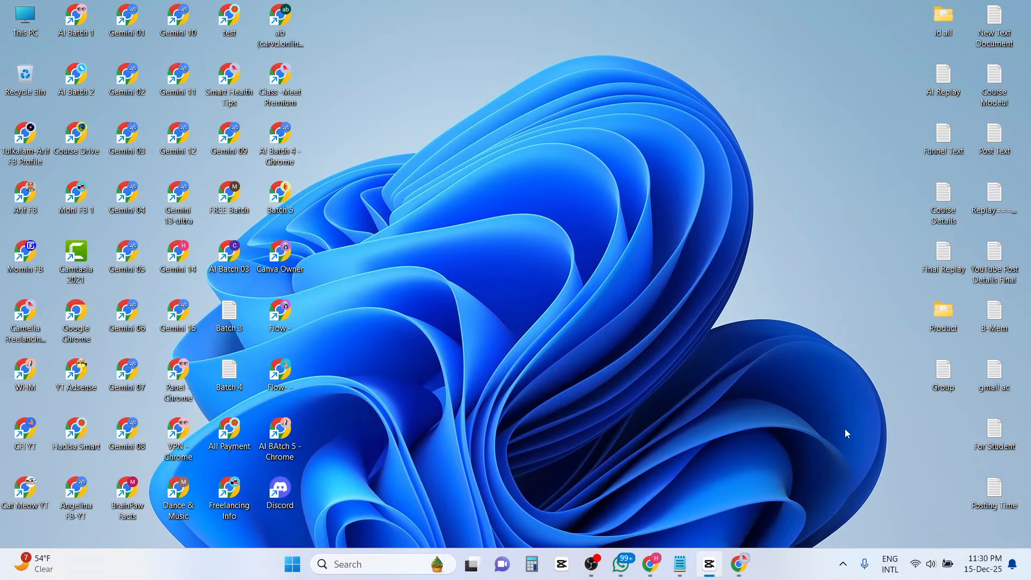
{"action": "left_click", "coordinate": [680, 564]}
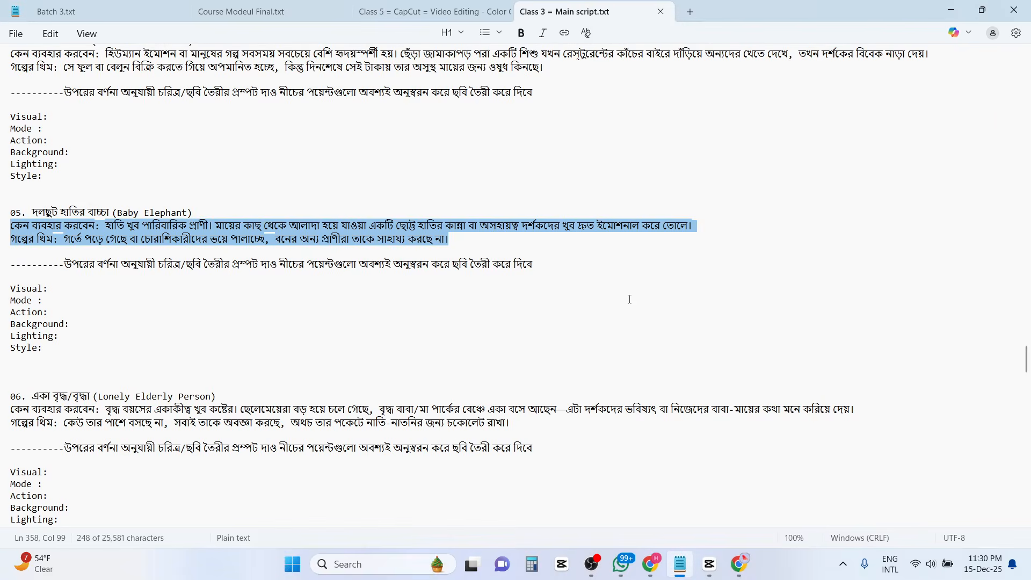
{"action": "left_click", "coordinate": [386, 15]}
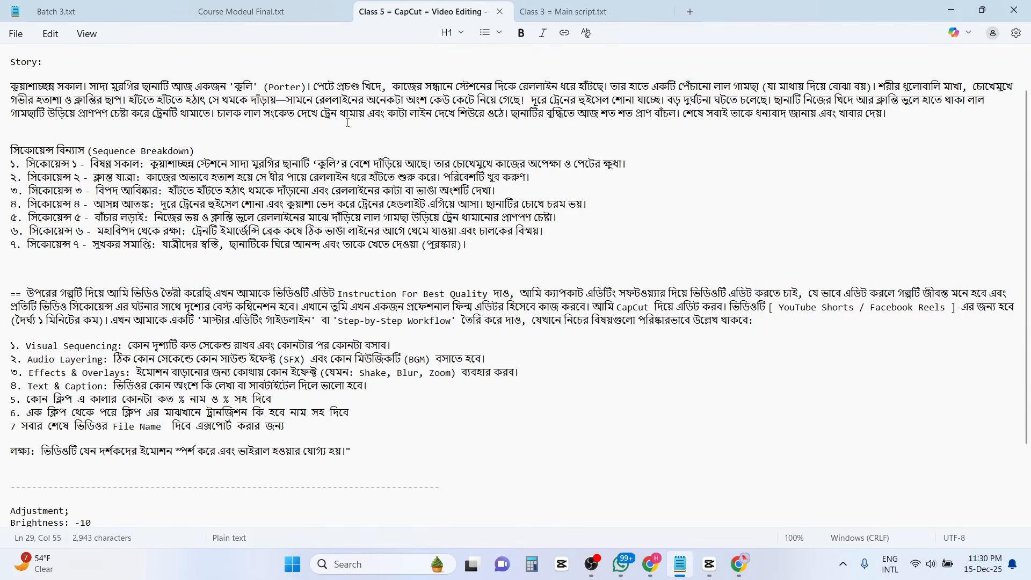
{"action": "scroll", "coordinate": [203, 206], "scroll_direction": "up", "scroll_amount": 1}
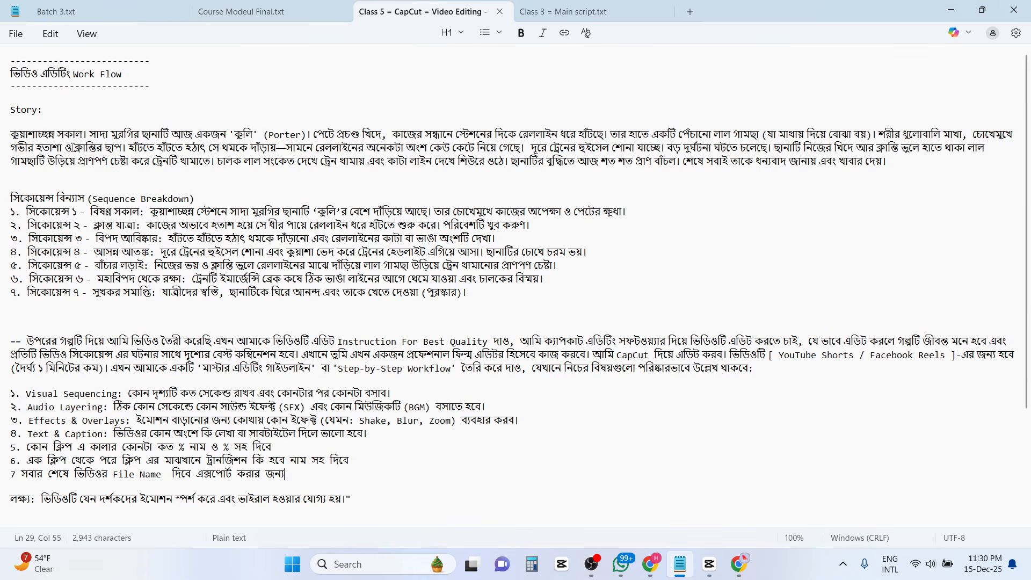
{"action": "left_click_drag", "start_coordinate": [889, 161], "coordinate": [39, 144]}
{"action": "left_click", "coordinate": [36, 193]}
{"action": "left_click_drag", "start_coordinate": [4, 198], "coordinate": [194, 302]}
{"action": "left_click", "coordinate": [238, 252]}
{"action": "left_click", "coordinate": [951, 10]}
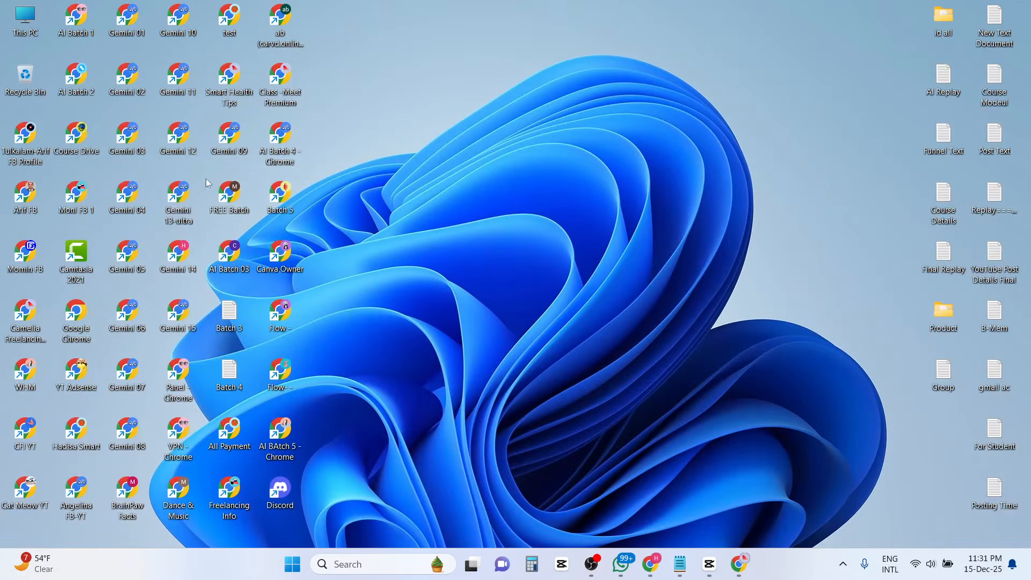
Open the text file "Class 4 =" from the Class 04 folder inside Free Course > Master Class on the Online Info (F:) drive.
{"action": "double_click", "coordinate": [25, 21]}
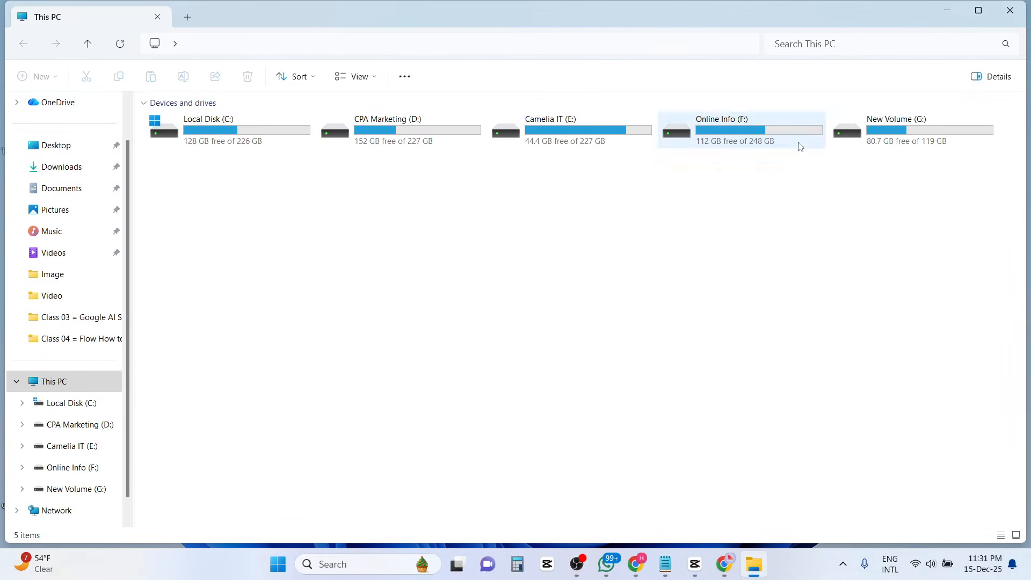
{"action": "double_click", "coordinate": [773, 145]}
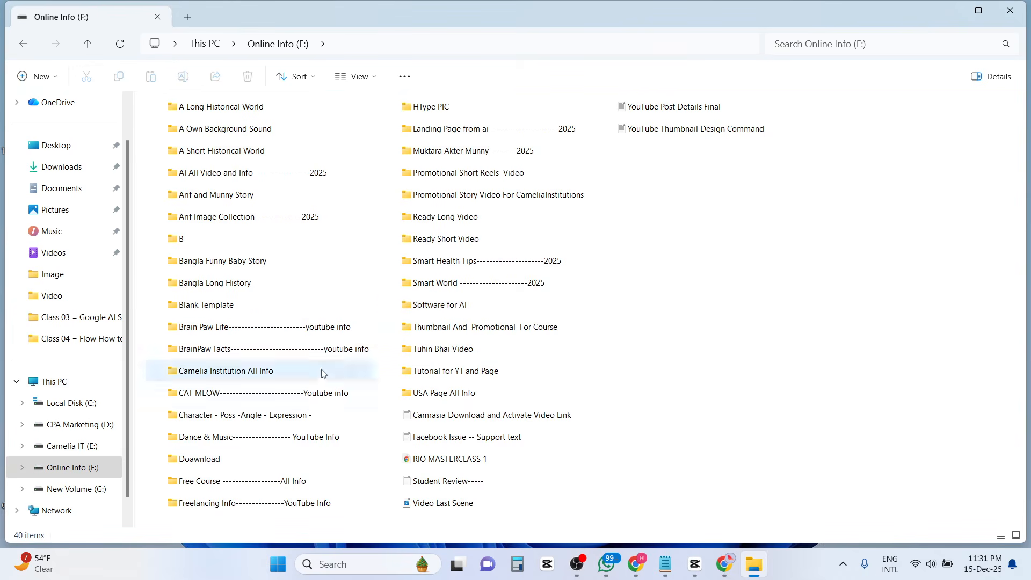
{"action": "double_click", "coordinate": [291, 481]}
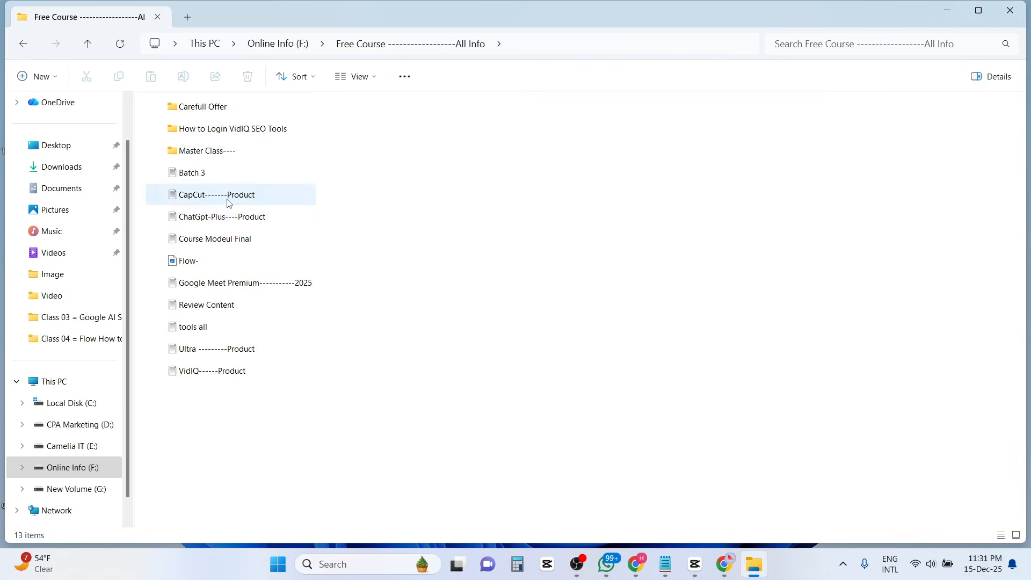
{"action": "double_click", "coordinate": [207, 151]}
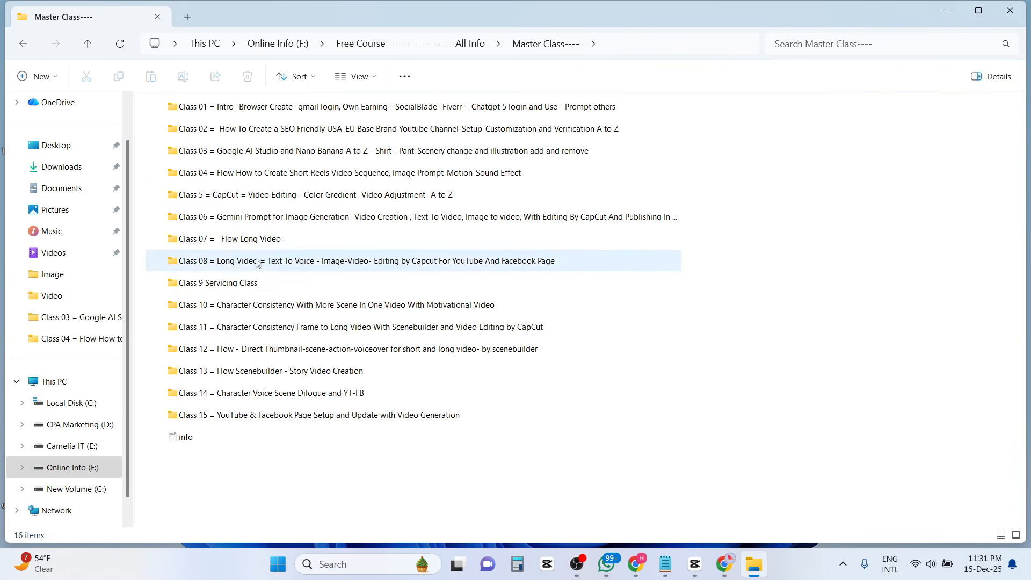
{"action": "double_click", "coordinate": [256, 179]}
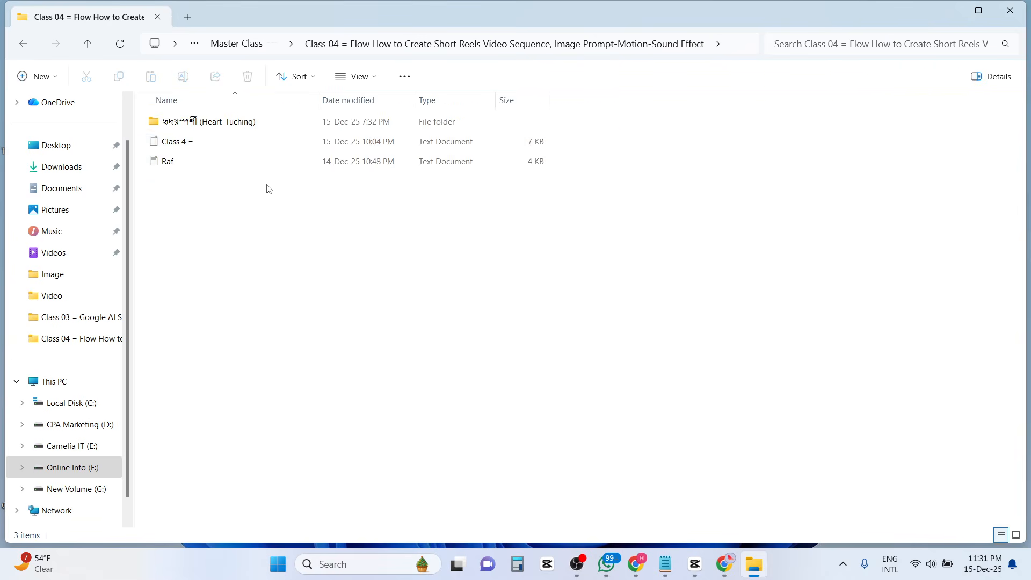
{"action": "double_click", "coordinate": [222, 149]}
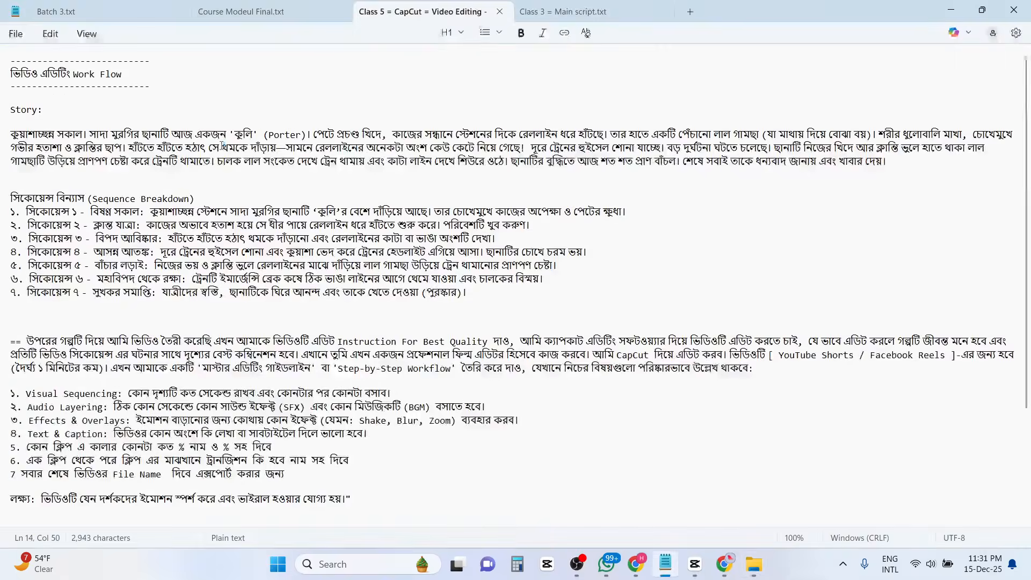
Copy the Story and Instruction text from the Class 4 notes and run it as a prompt in Google AI Studio.
{"action": "scroll", "coordinate": [329, 244], "scroll_direction": "down", "scroll_amount": 5}
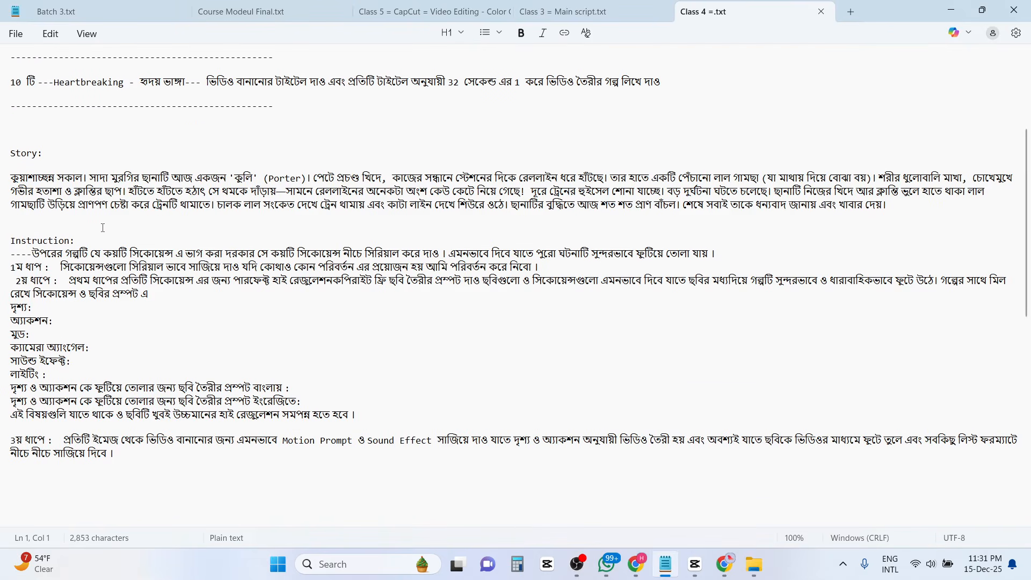
{"action": "left_click", "coordinate": [291, 178]}
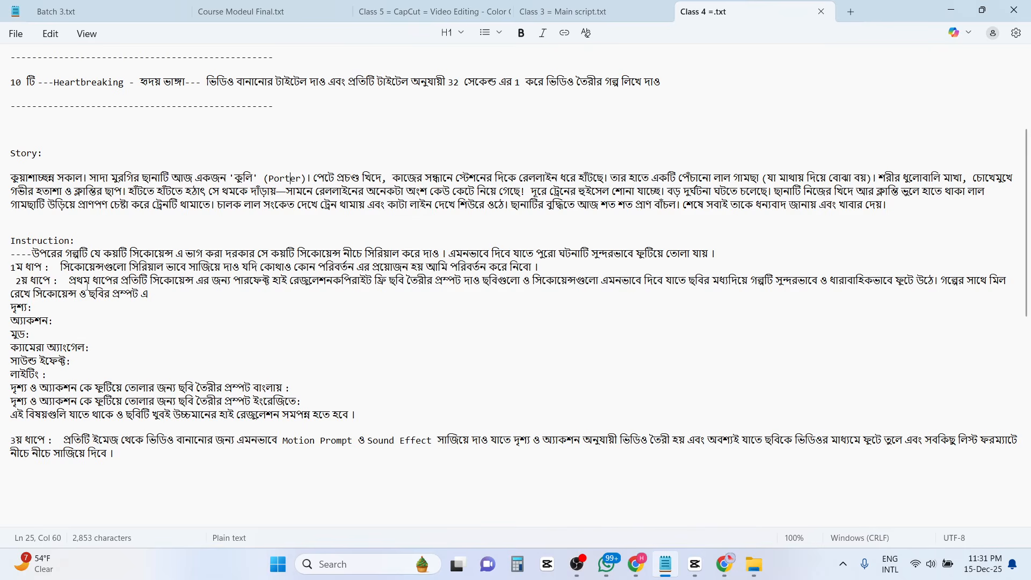
{"action": "left_click_drag", "start_coordinate": [116, 454], "coordinate": [5, 156]}
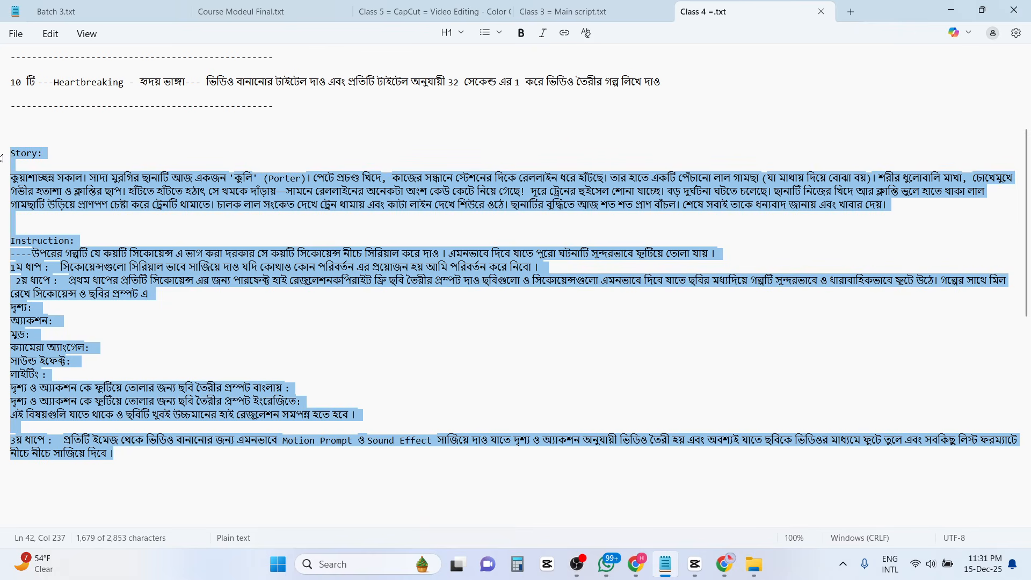
{"action": "left_click", "coordinate": [636, 564]}
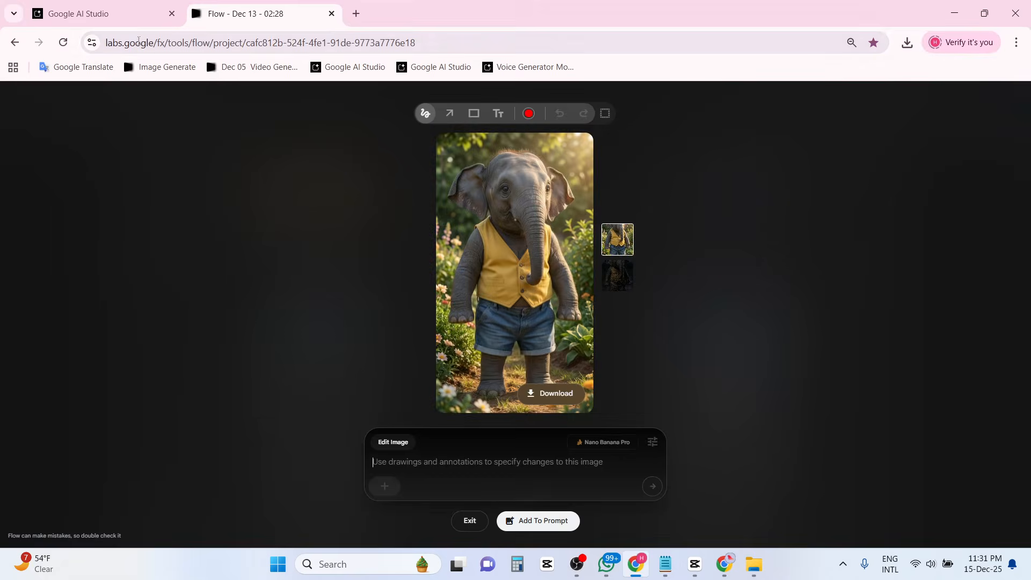
{"action": "left_click", "coordinate": [121, 16]}
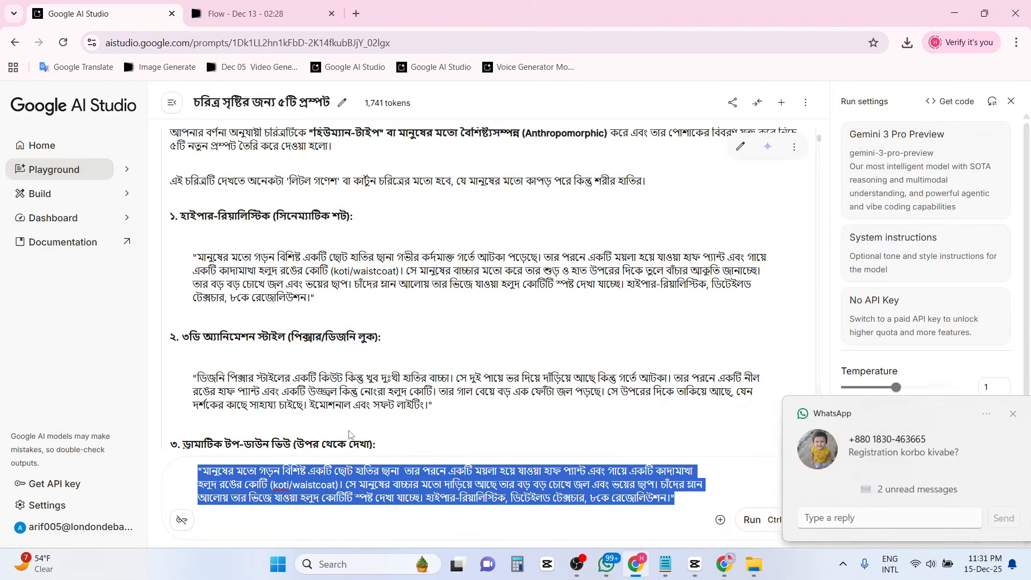
{"action": "key", "text": "ctrl+v"}
{"action": "key", "text": "ctrl+Return"}
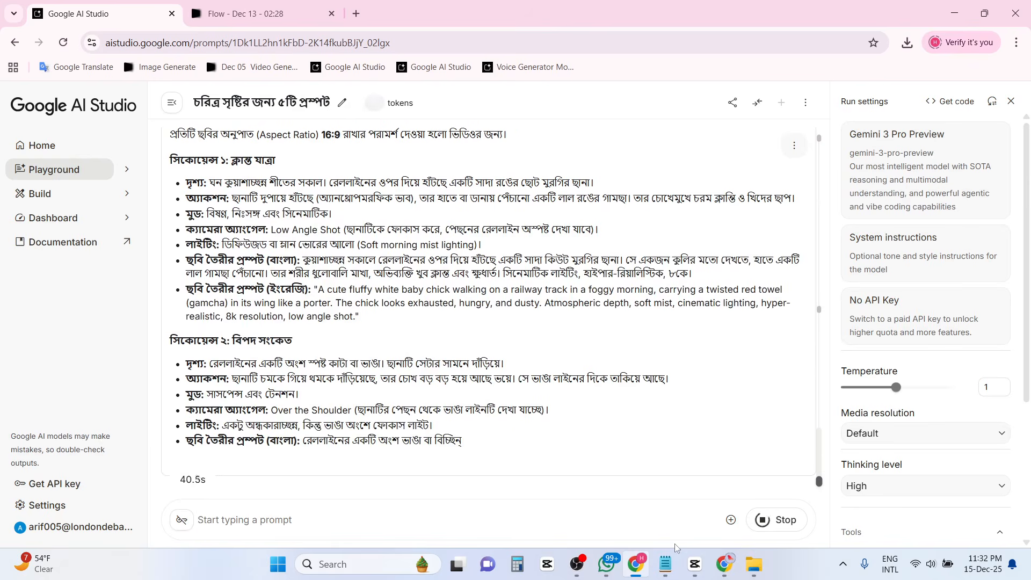
Return to the Class 4 notes, try inserting "৪ টি" before "যে কয়টি সিকোয়েন্স" in the Instruction text, and undo the insertion.
{"action": "left_click", "coordinate": [665, 564]}
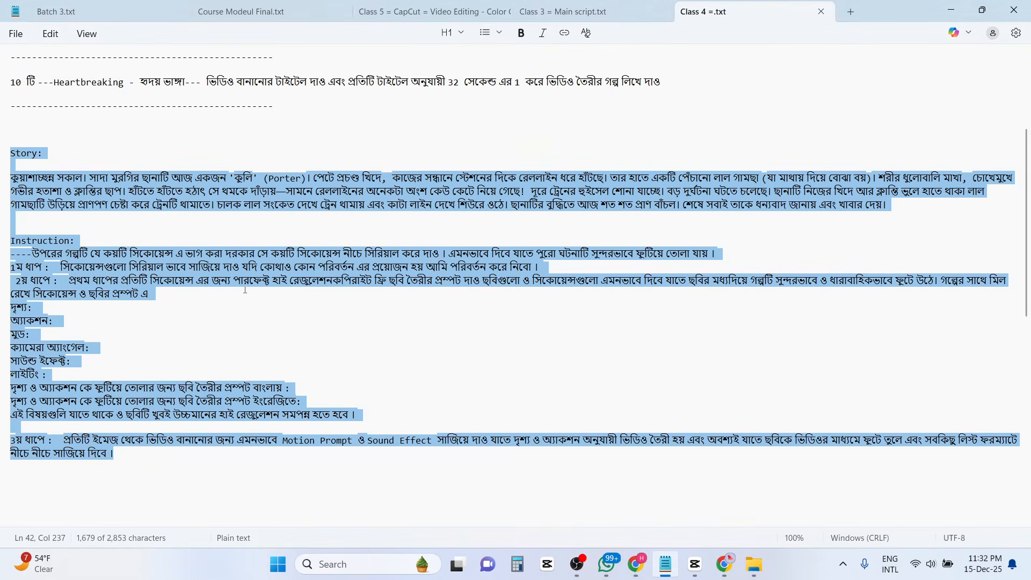
{"action": "left_click", "coordinate": [193, 288]}
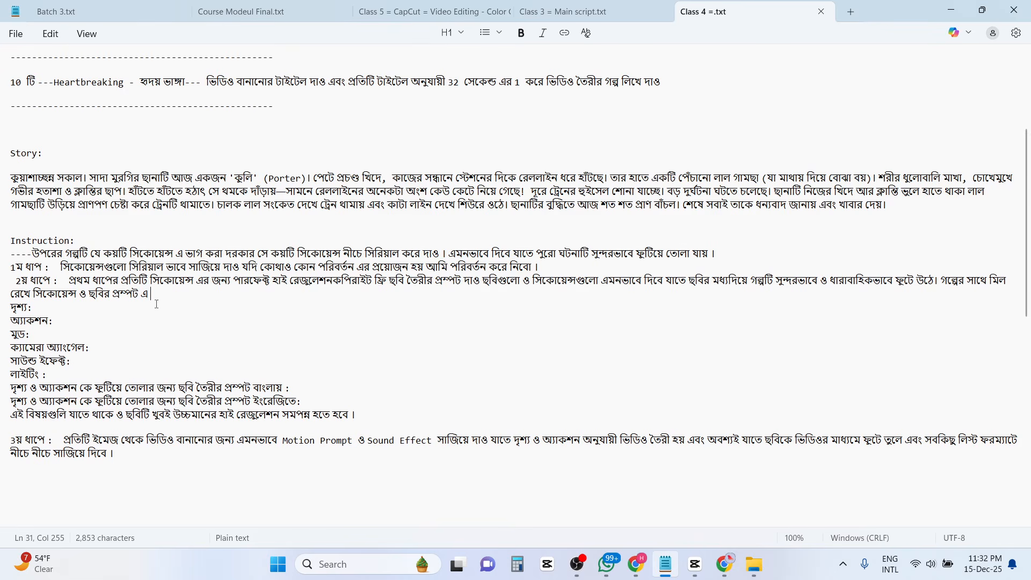
{"action": "scroll", "coordinate": [132, 302], "scroll_direction": "down", "scroll_amount": 1}
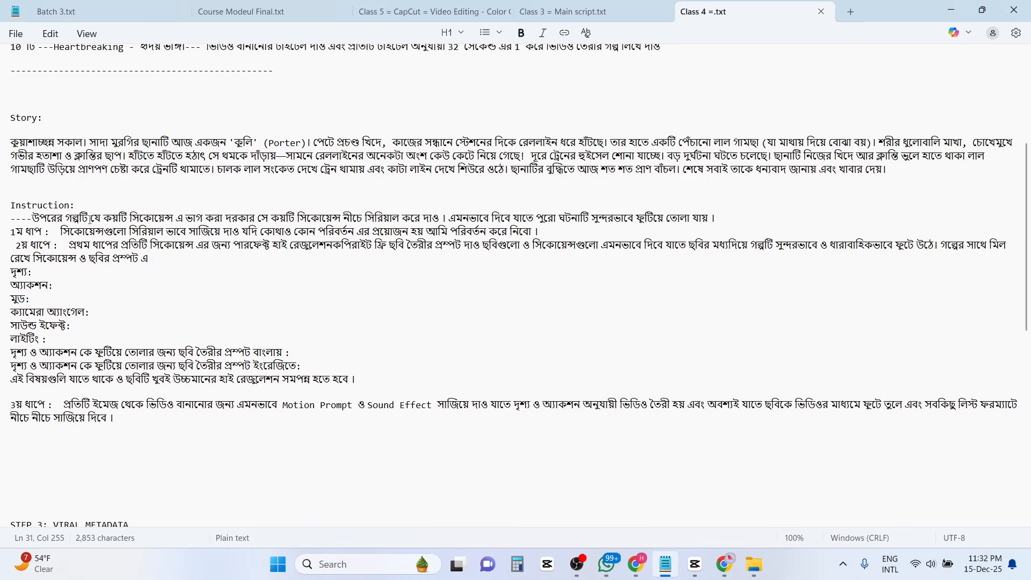
{"action": "left_click", "coordinate": [88, 219]}
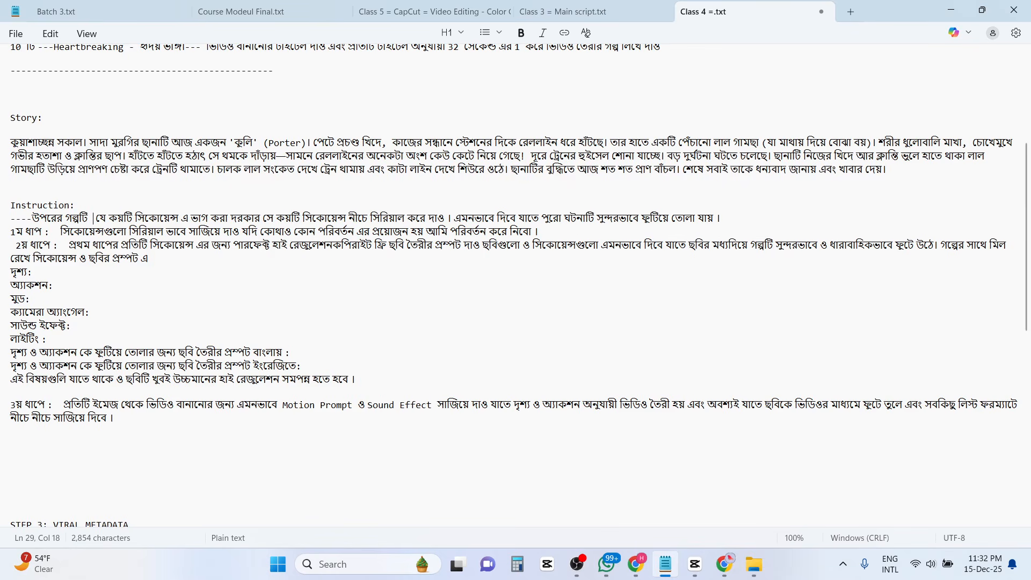
{"action": "type", "text": "৪"}
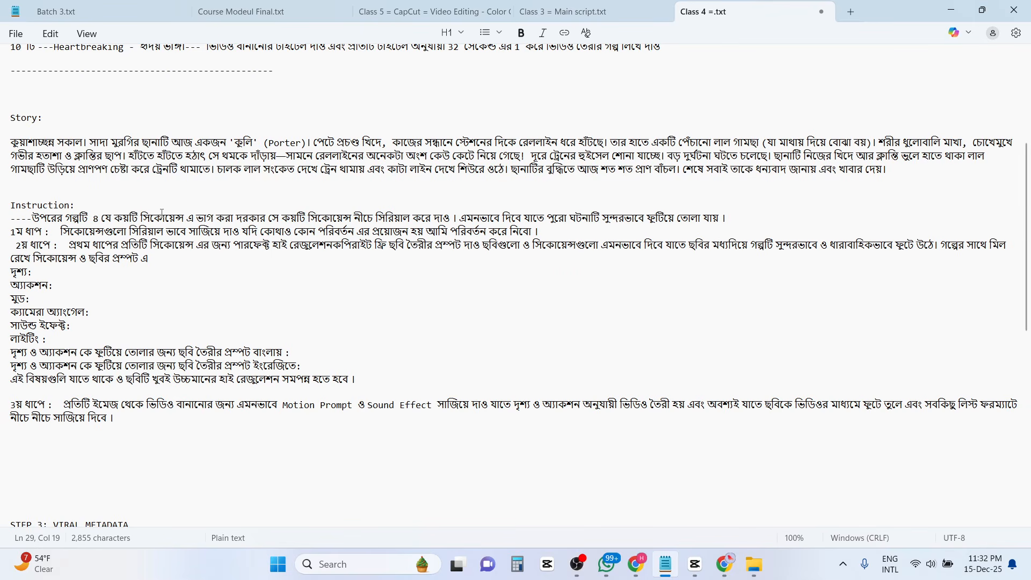
{"action": "type", "text": "টি"}
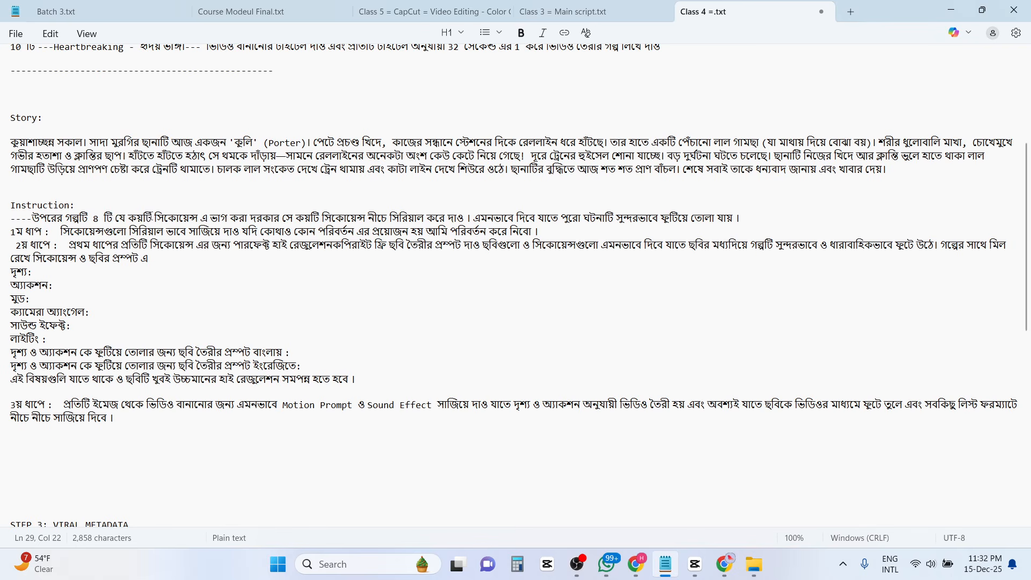
{"action": "left_click_drag", "start_coordinate": [151, 219], "coordinate": [115, 219]}
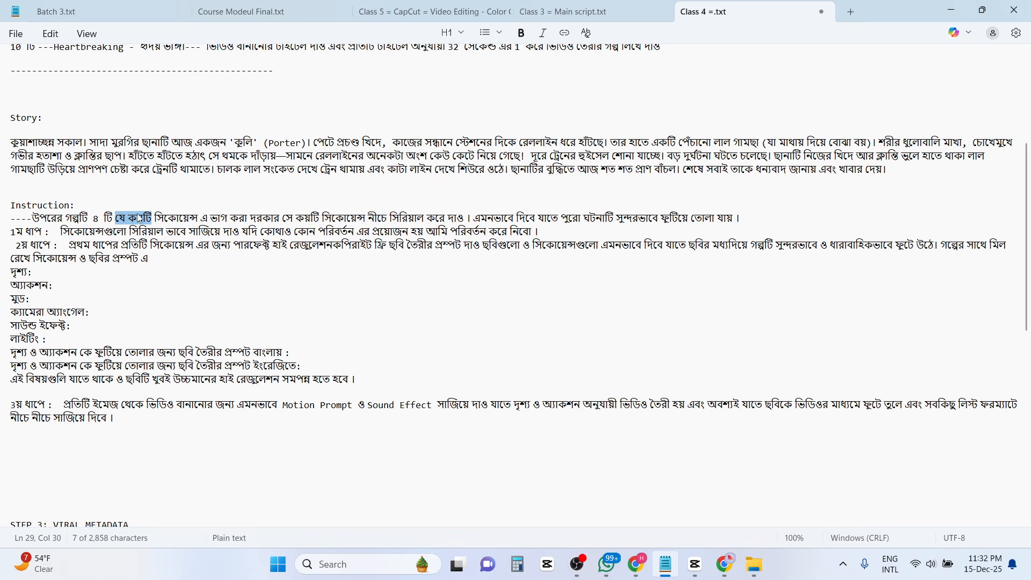
{"action": "key", "text": "ctrl+z"}
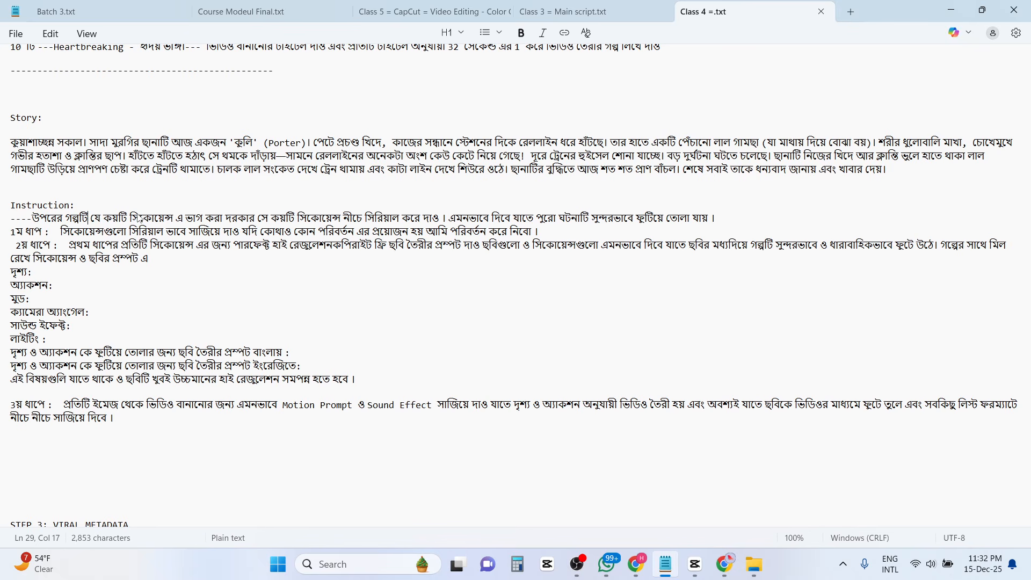
{"action": "left_click", "coordinate": [139, 218]}
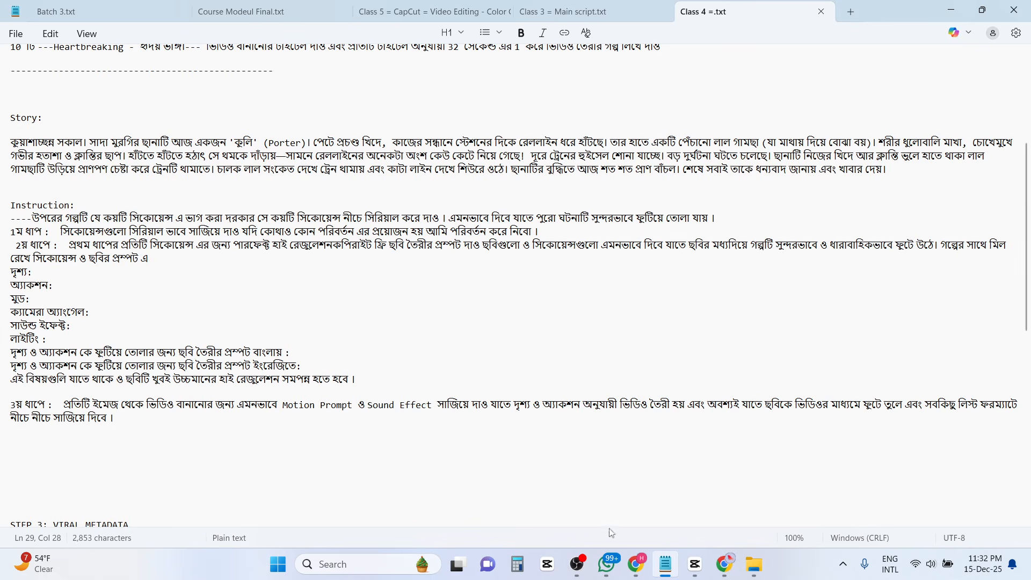
Switch back to Google AI Studio and run the follow-up prompt "8 টি সিকোয়েন্স এ ভাগ করে দাও".
{"action": "left_click", "coordinate": [636, 564]}
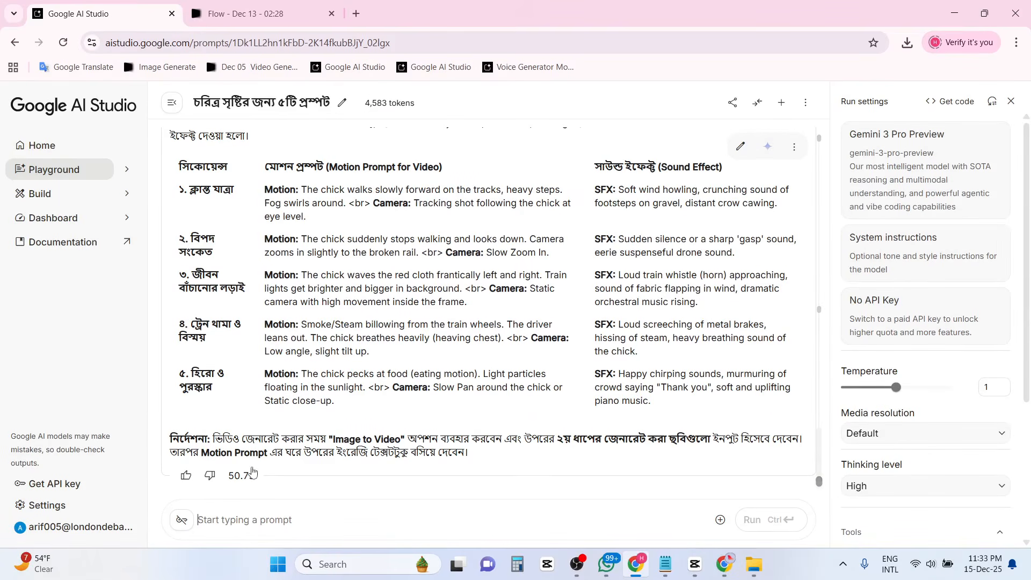
{"action": "type", "text": "8"}
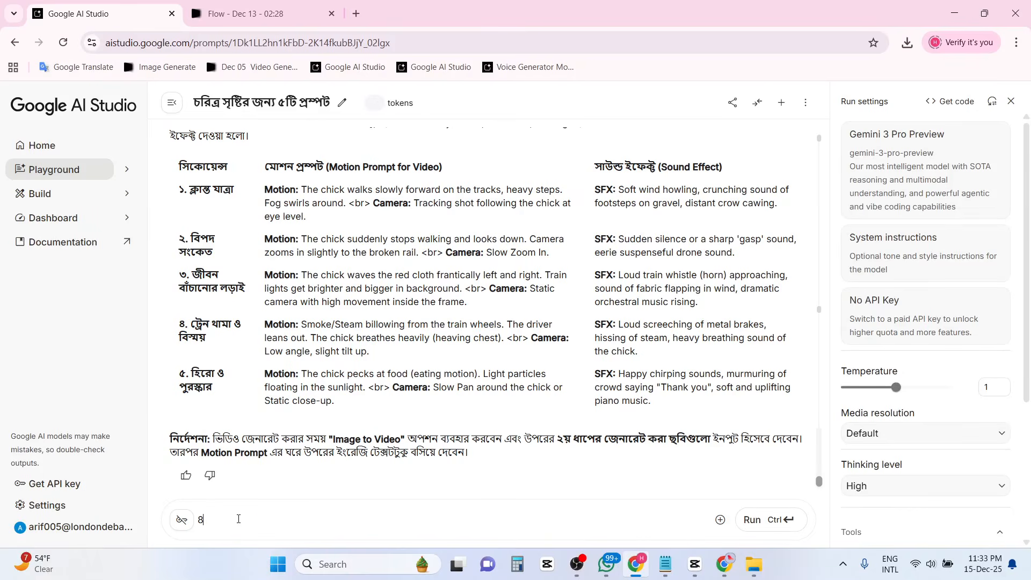
{"action": "type", "text": " টি সিকোয়েন্স এ ভাগ করে দাও"}
{"action": "key", "text": "ctrl+Return"}
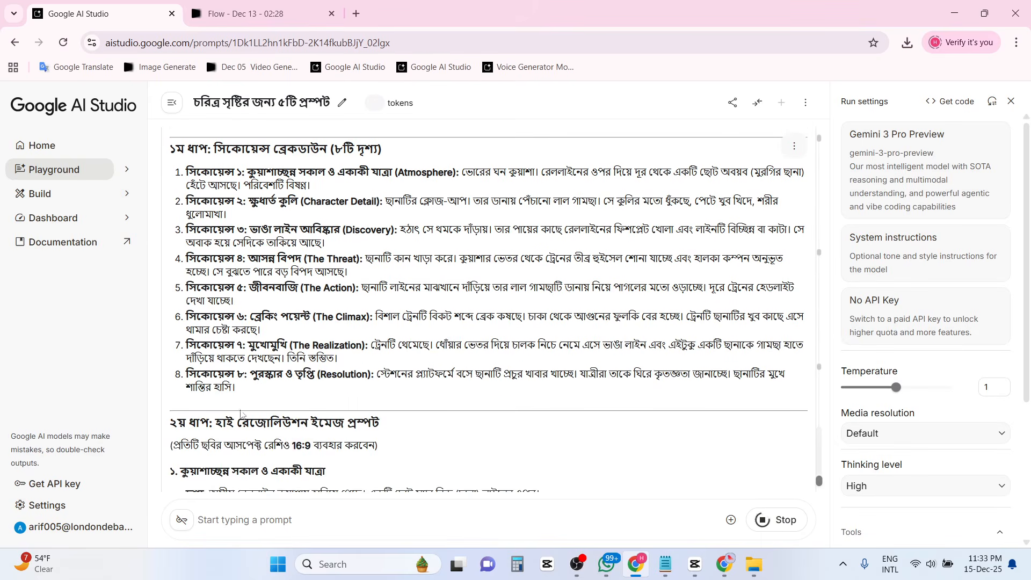
Review the eight-scene sequence breakdown in the new response, from its step 1 heading to sequence 8.
{"action": "scroll", "coordinate": [248, 382], "scroll_direction": "up", "scroll_amount": 1}
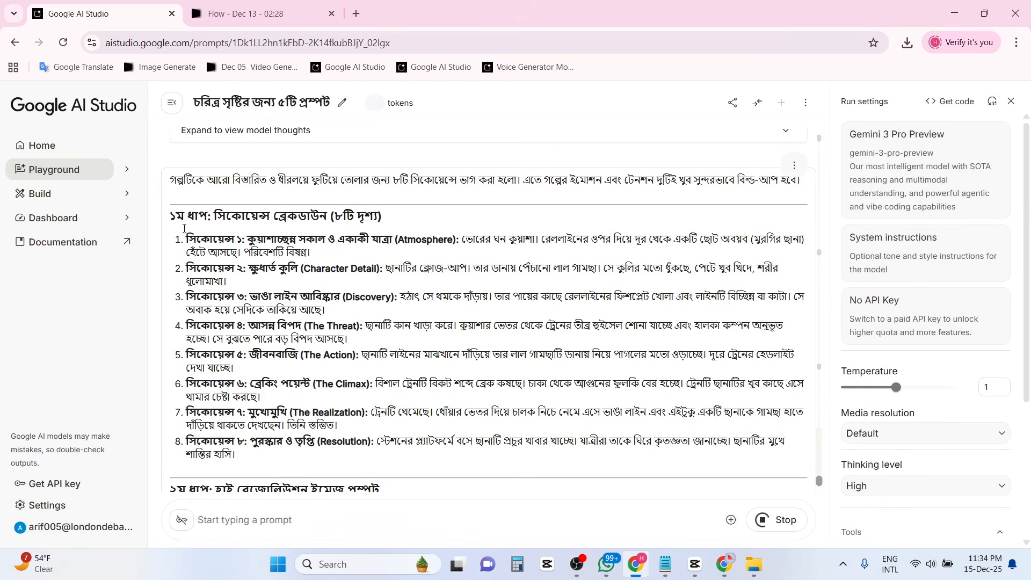
{"action": "left_click_drag", "start_coordinate": [177, 238], "coordinate": [233, 467]}
{"action": "left_click", "coordinate": [276, 371]}
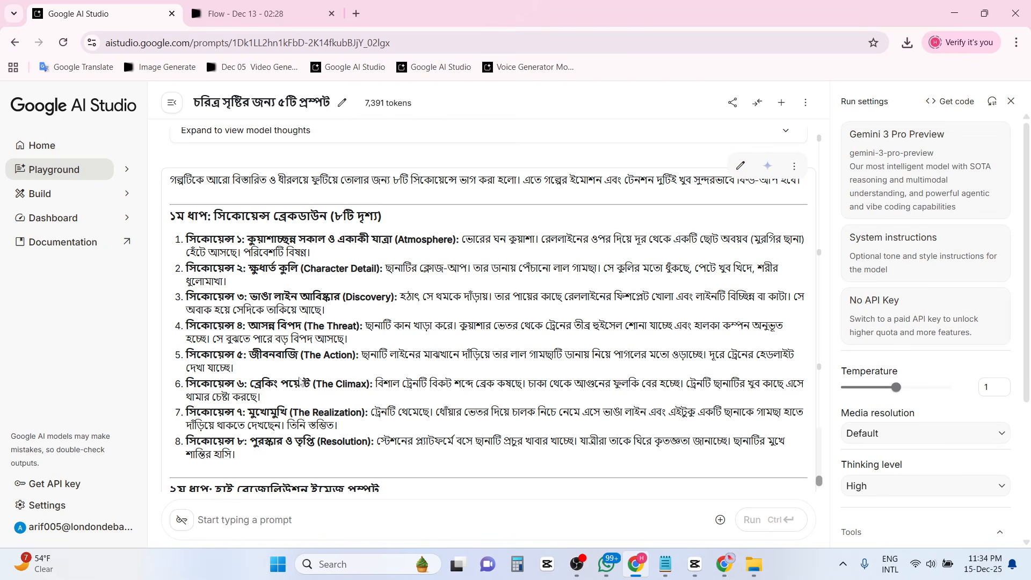
{"action": "left_click_drag", "start_coordinate": [246, 461], "coordinate": [173, 218]}
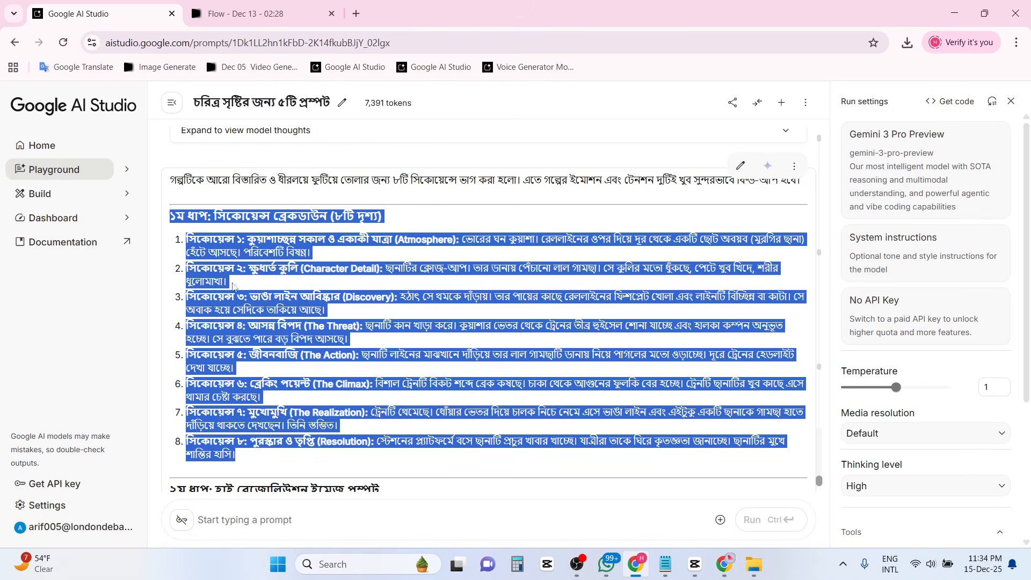
{"action": "left_click", "coordinate": [380, 445]}
Switch to Notepad and go over the Sequence Breakdown list in the Class 5 CapCut notes.
{"action": "left_click", "coordinate": [666, 565]}
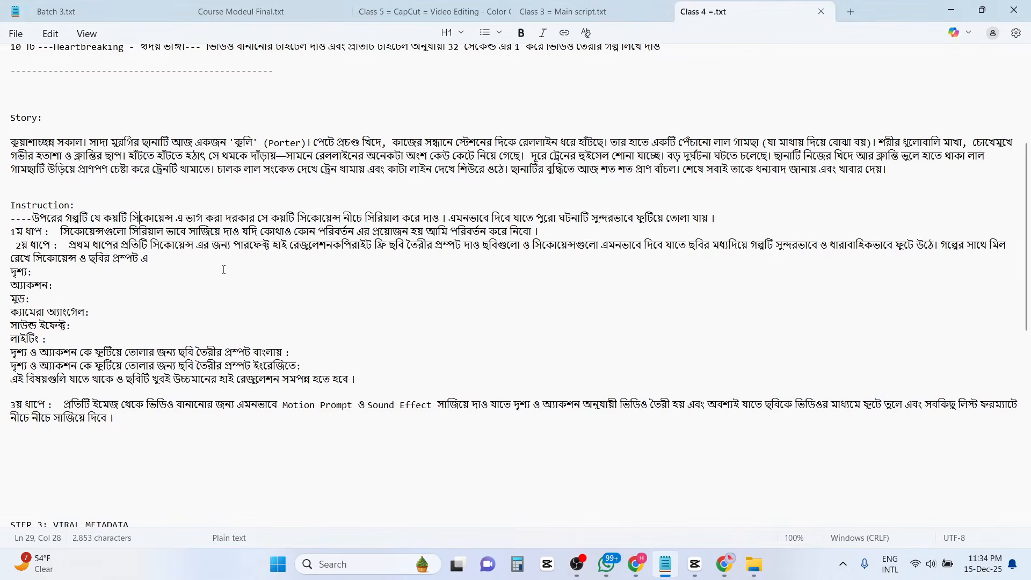
{"action": "scroll", "coordinate": [224, 270], "scroll_direction": "up", "scroll_amount": 1}
{"action": "left_click", "coordinate": [613, 11]}
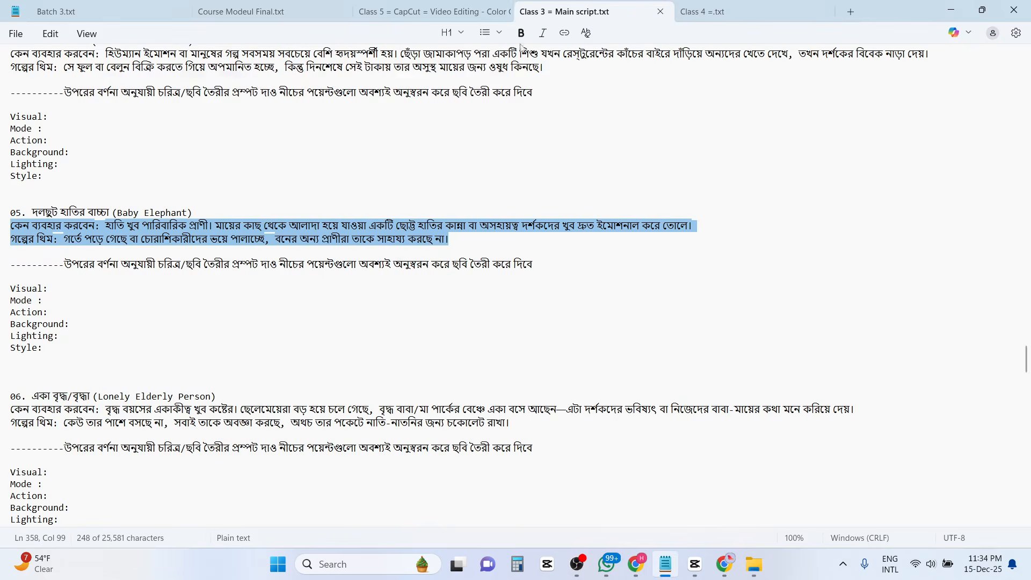
{"action": "left_click", "coordinate": [417, 11]}
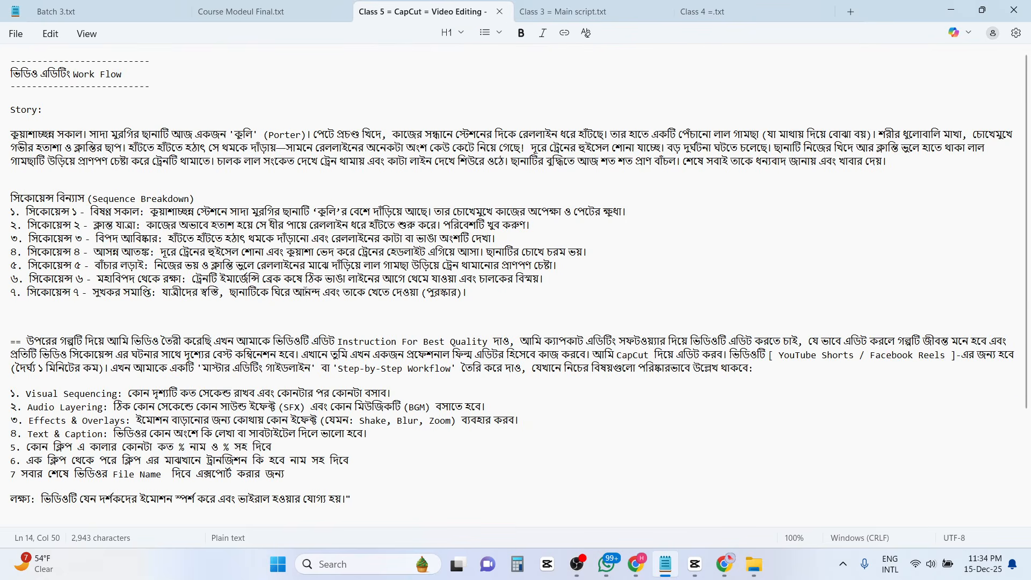
{"action": "left_click_drag", "start_coordinate": [481, 292], "coordinate": [6, 202]}
{"action": "left_click", "coordinate": [85, 211]}
{"action": "left_click_drag", "start_coordinate": [192, 198], "coordinate": [441, 295]}
{"action": "left_click", "coordinate": [63, 224]}
{"action": "left_click", "coordinate": [283, 277]}
Copy the Class 5 text from the Work Flow heading through the closing goal line and run it as a prompt in Google AI Studio.
{"action": "left_click_drag", "start_coordinate": [13, 73], "coordinate": [102, 319]}
{"action": "scroll", "coordinate": [102, 323], "scroll_direction": "down", "scroll_amount": 3}
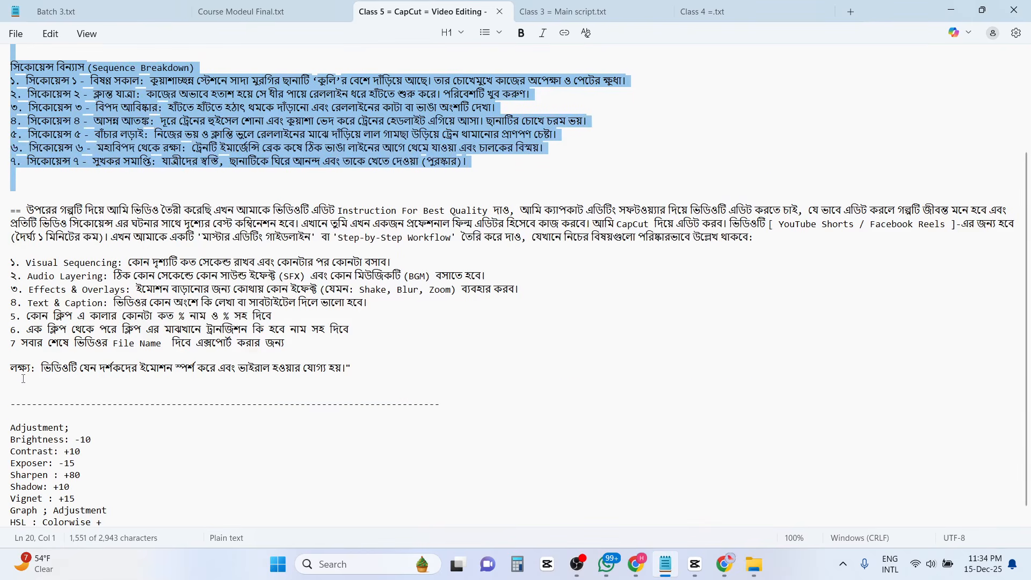
{"action": "left_click", "coordinate": [363, 371], "text": "shift"}
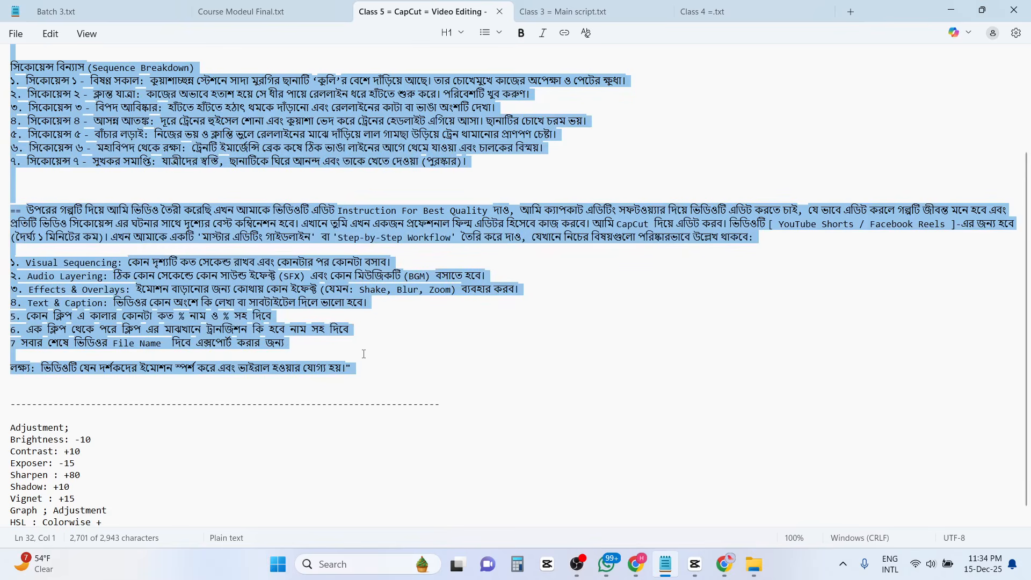
{"action": "left_click", "coordinate": [636, 564]}
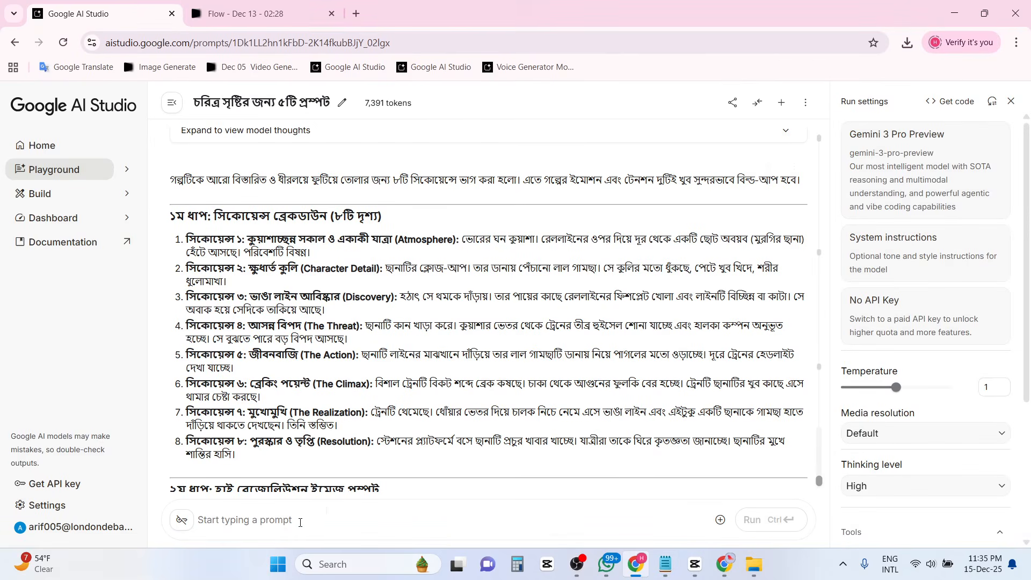
{"action": "key", "text": "ctrl+v"}
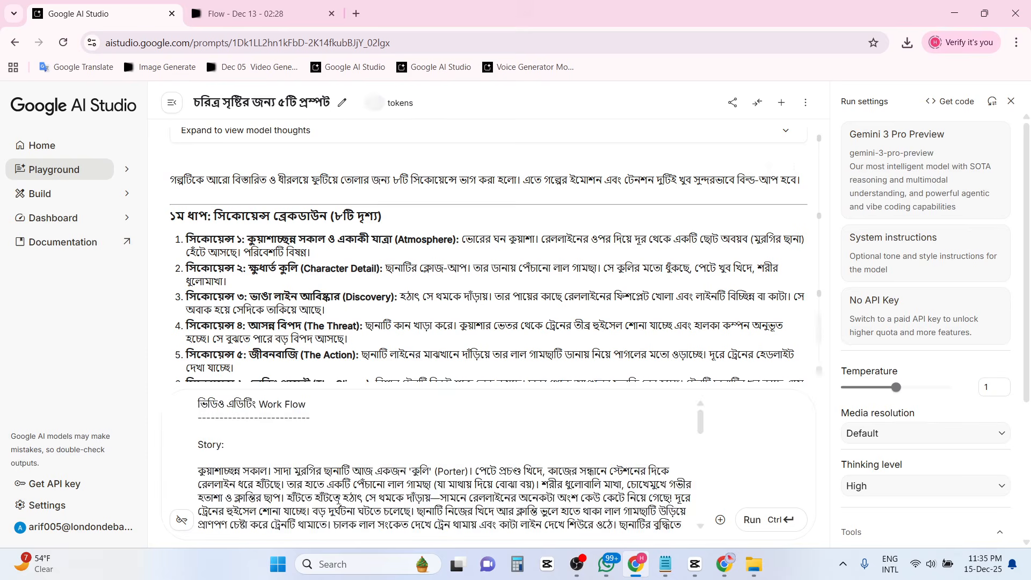
{"action": "key", "text": "ctrl+Return"}
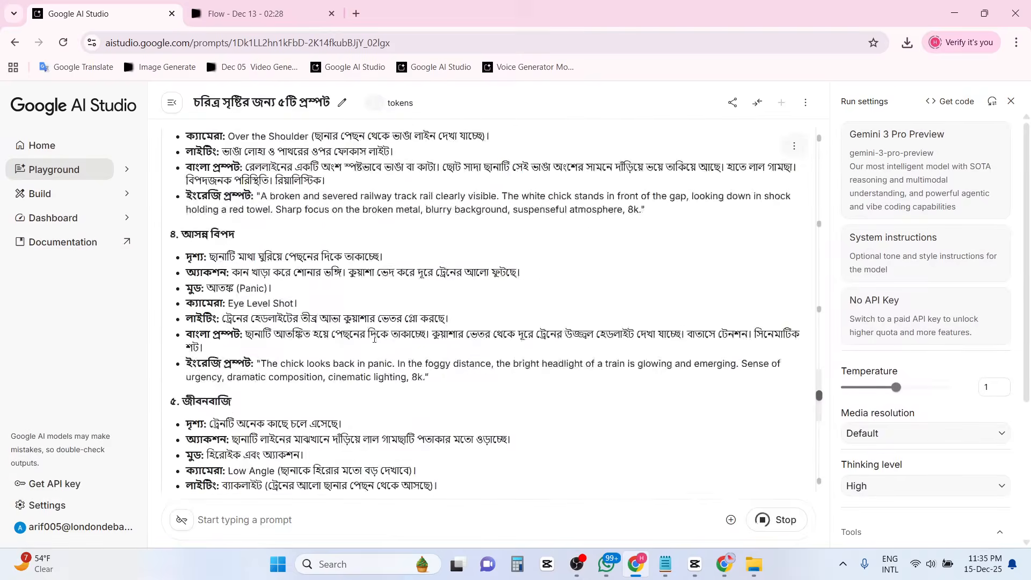
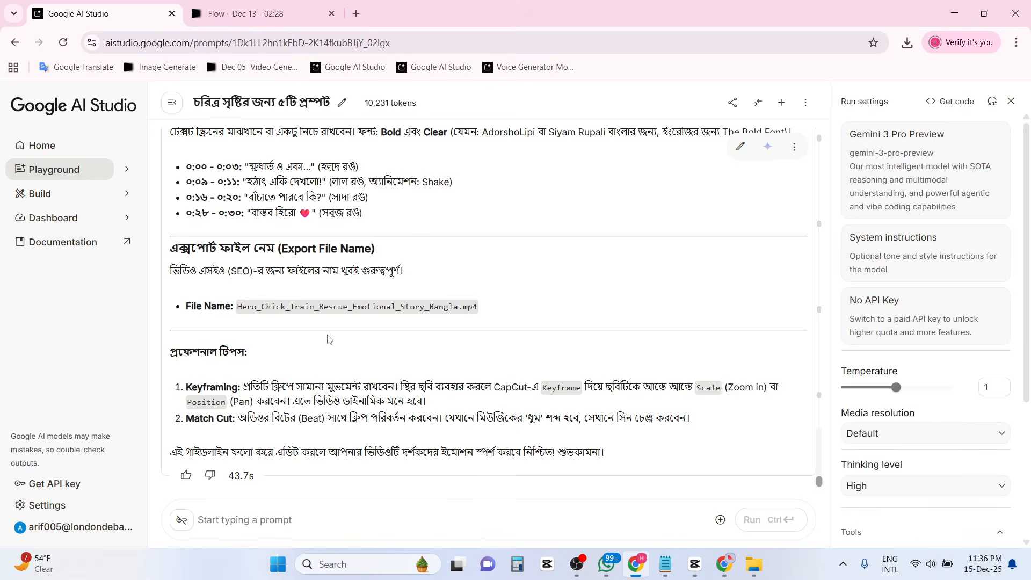
Examine the Visual Sequencing & Timing table in the generated Master Editing Workflow, including each clip's duration and action.
{"action": "scroll", "coordinate": [324, 329], "scroll_direction": "up", "scroll_amount": 15}
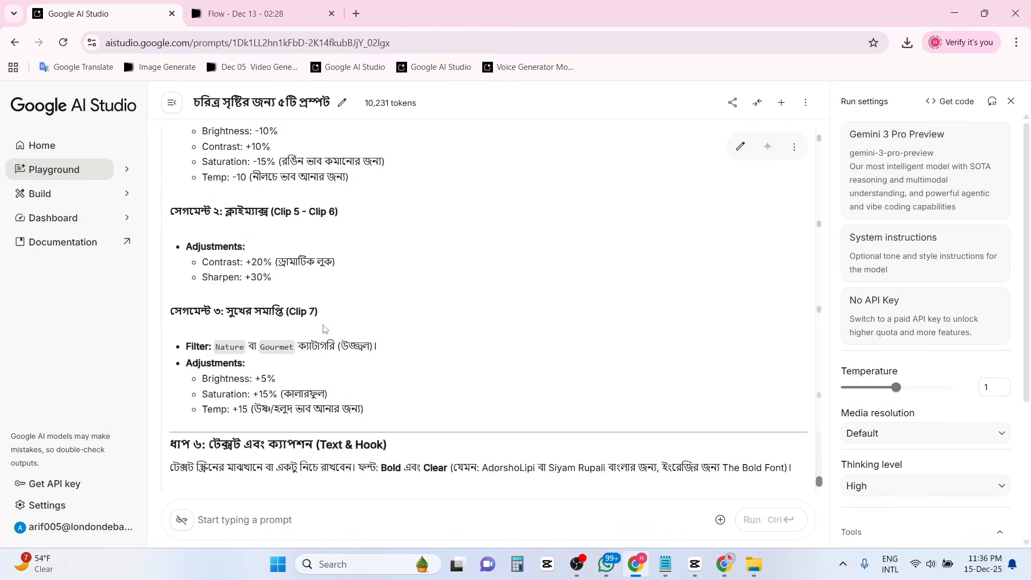
{"action": "scroll", "coordinate": [324, 330], "scroll_direction": "up", "scroll_amount": 20}
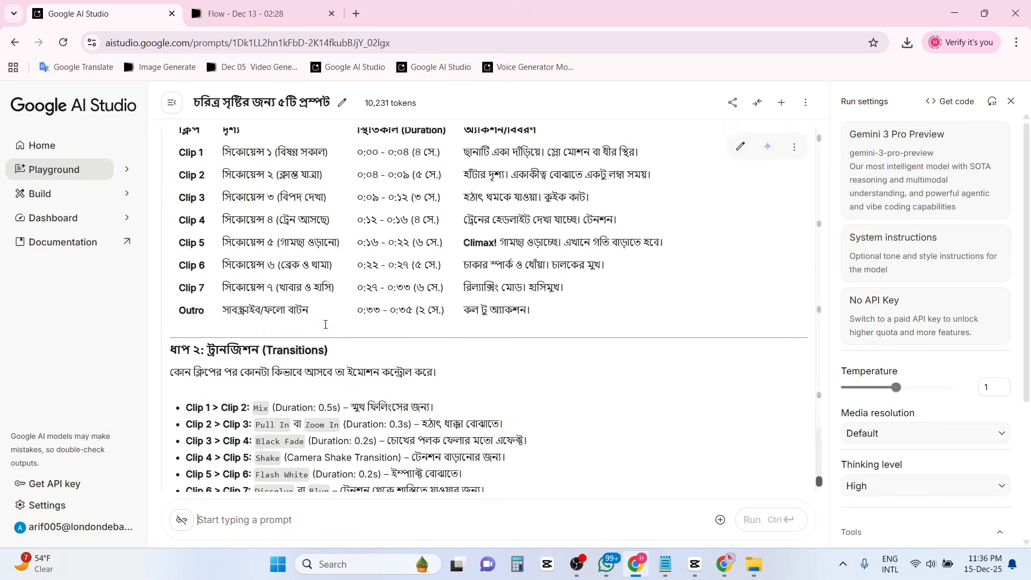
{"action": "scroll", "coordinate": [325, 329], "scroll_direction": "up", "scroll_amount": 2}
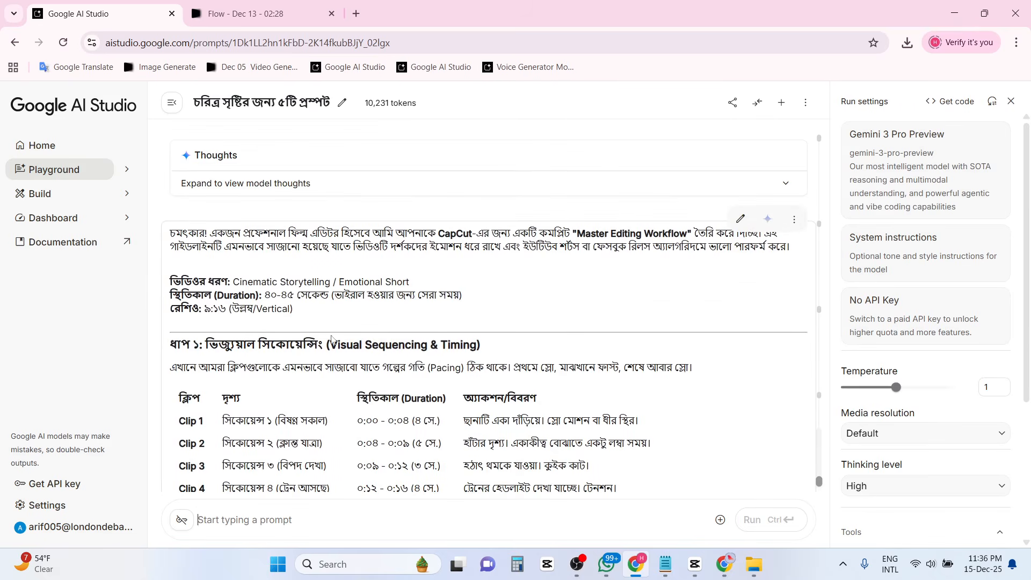
{"action": "scroll", "coordinate": [340, 298], "scroll_direction": "down", "scroll_amount": 4}
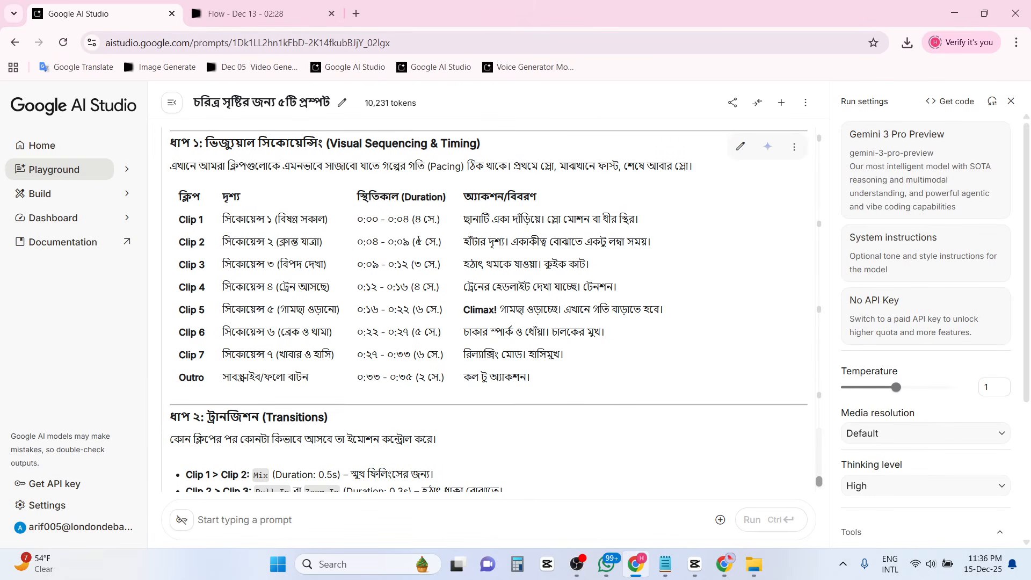
{"action": "scroll", "coordinate": [328, 232], "scroll_direction": "up", "scroll_amount": 1}
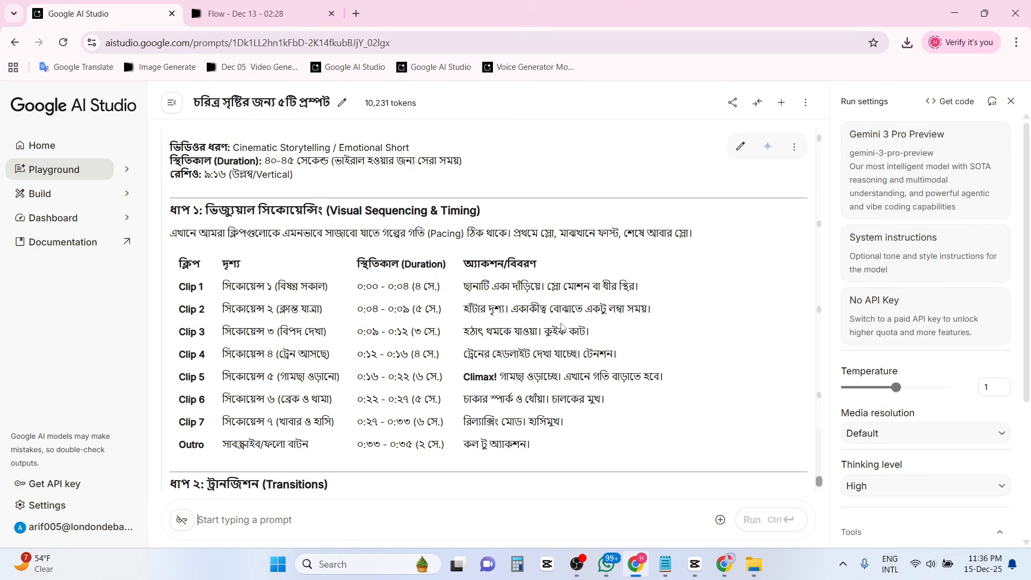
{"action": "scroll", "coordinate": [561, 328], "scroll_direction": "down", "scroll_amount": 4}
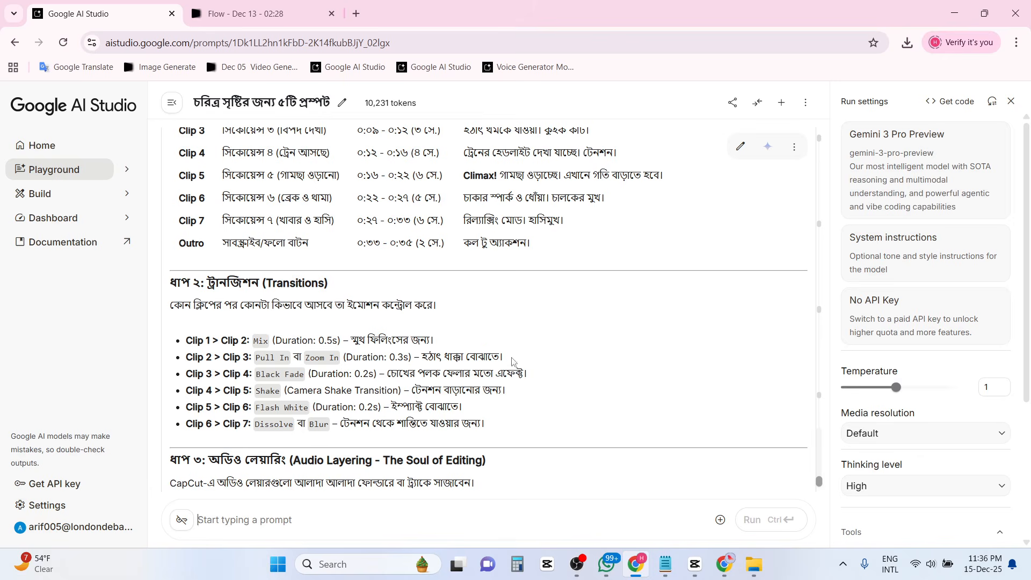
Examine the Transitions list in the generated workflow, focusing on the Clip 1 > Clip 2 and Clip 2 > Clip 3 entries.
{"action": "left_click_drag", "start_coordinate": [510, 359], "coordinate": [341, 358]}
{"action": "left_click", "coordinate": [256, 371]}
{"action": "left_click_drag", "start_coordinate": [192, 340], "coordinate": [257, 344]}
{"action": "left_click", "coordinate": [258, 346]}
{"action": "left_click_drag", "start_coordinate": [434, 341], "coordinate": [282, 342]}
{"action": "left_click", "coordinate": [323, 342]}
{"action": "left_click_drag", "start_coordinate": [339, 358], "coordinate": [291, 363]}
{"action": "left_click", "coordinate": [276, 361]}
{"action": "left_click", "coordinate": [296, 366]}
Skim the workflow's audio layering, effects, color grading, text and export file name sections, and return to its introduction.
{"action": "scroll", "coordinate": [277, 387], "scroll_direction": "down", "scroll_amount": 3}
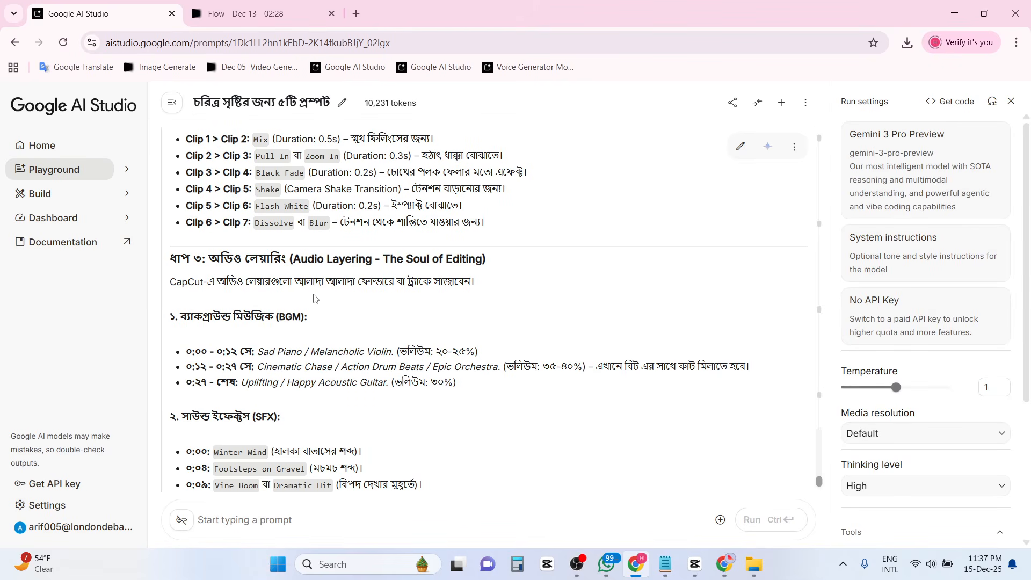
{"action": "scroll", "coordinate": [308, 304], "scroll_direction": "down", "scroll_amount": 4}
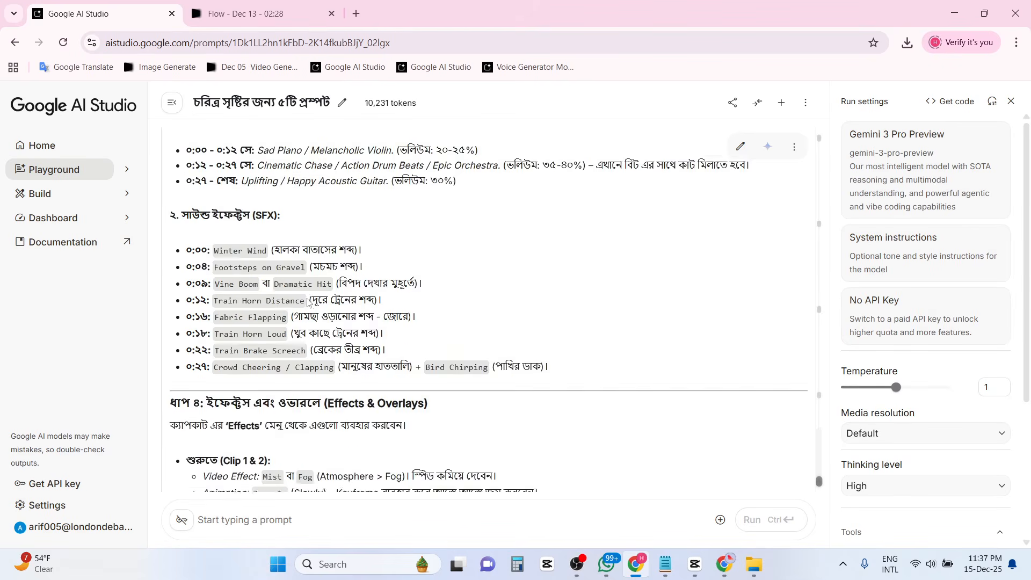
{"action": "scroll", "coordinate": [308, 304], "scroll_direction": "down", "scroll_amount": 2}
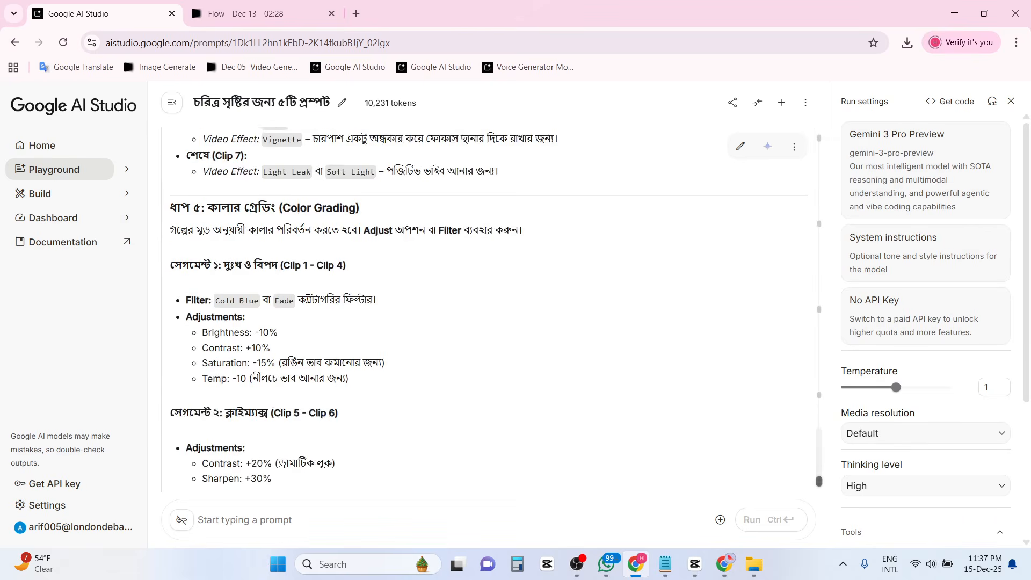
{"action": "scroll", "coordinate": [308, 300], "scroll_direction": "down", "scroll_amount": 2}
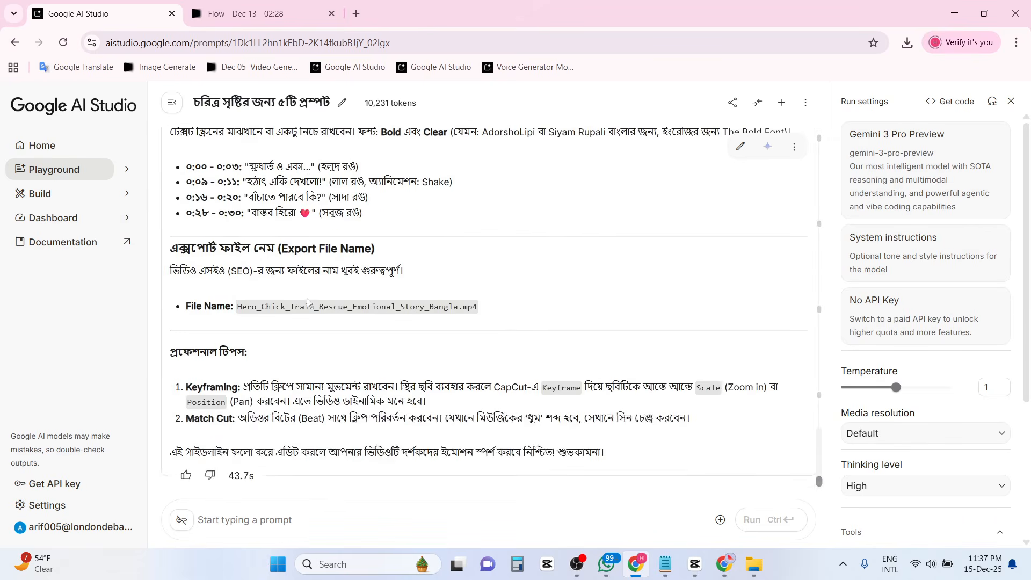
{"action": "scroll", "coordinate": [307, 302], "scroll_direction": "up", "scroll_amount": 4}
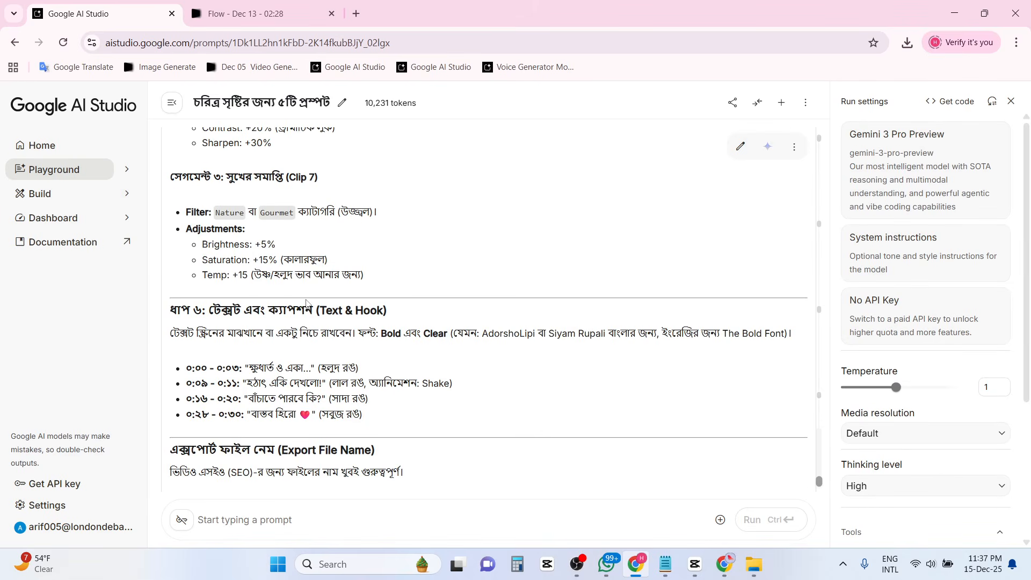
{"action": "scroll", "coordinate": [258, 270], "scroll_direction": "up", "scroll_amount": 13}
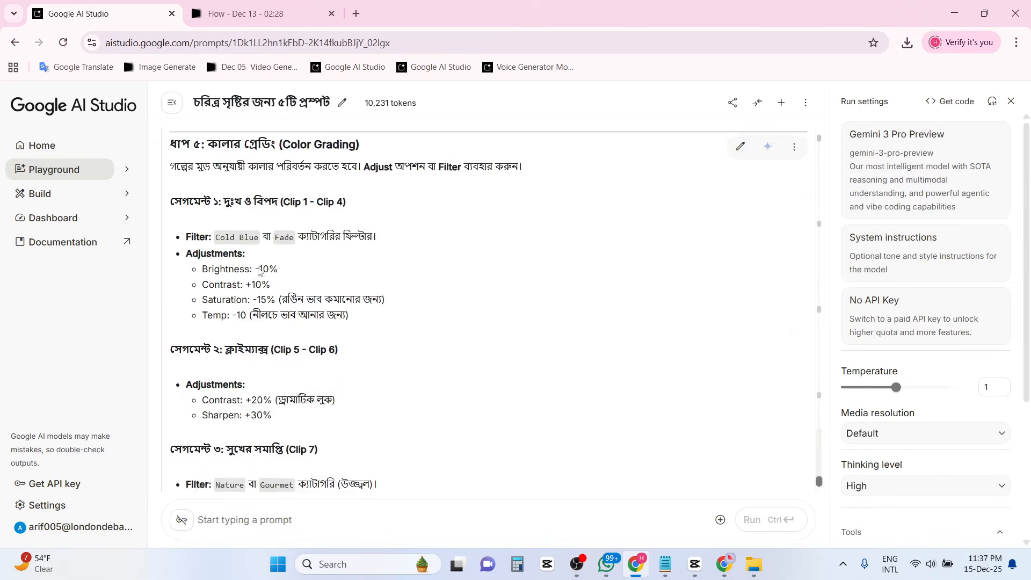
{"action": "scroll", "coordinate": [258, 270], "scroll_direction": "up", "scroll_amount": 15}
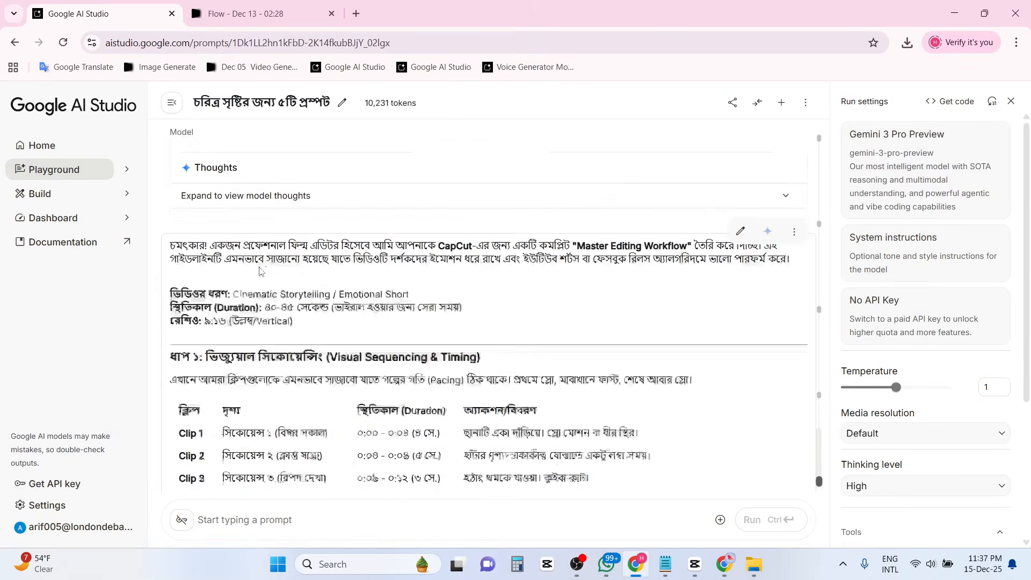
{"action": "scroll", "coordinate": [259, 272], "scroll_direction": "down", "scroll_amount": 3}
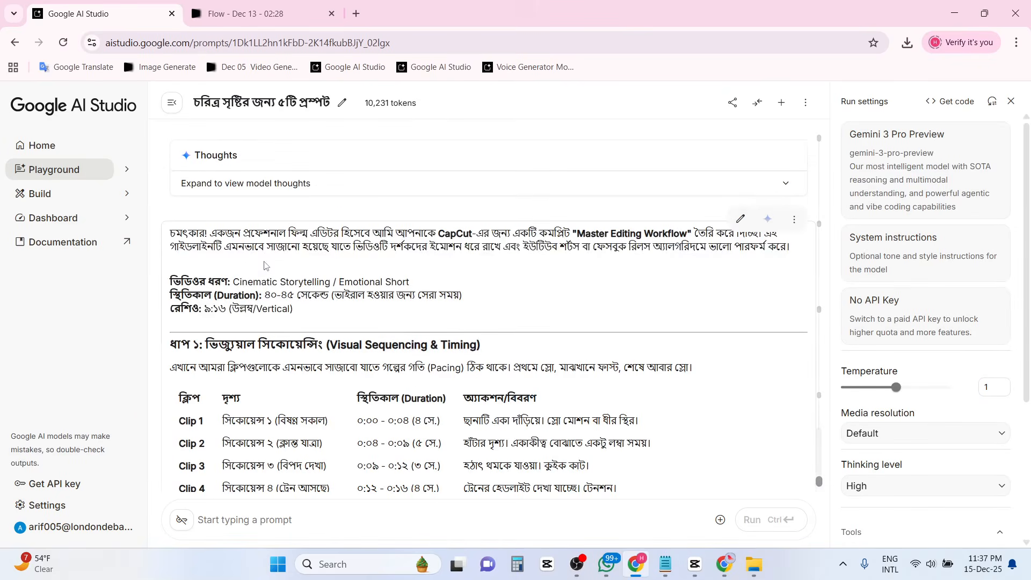
Copy the editing instructions from "== উপরের গল্পটি" to the goal line in the submitted Work Flow prompt and run them as a new prompt.
{"action": "scroll", "coordinate": [266, 261], "scroll_direction": "up", "scroll_amount": 4}
{"action": "scroll", "coordinate": [266, 262], "scroll_direction": "up", "scroll_amount": 9}
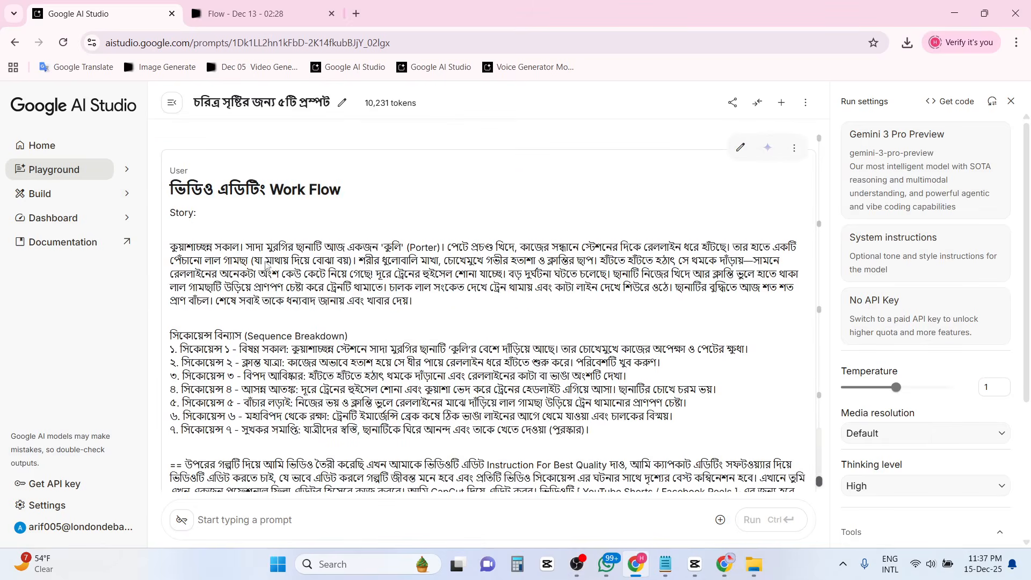
{"action": "scroll", "coordinate": [266, 262], "scroll_direction": "down", "scroll_amount": 3}
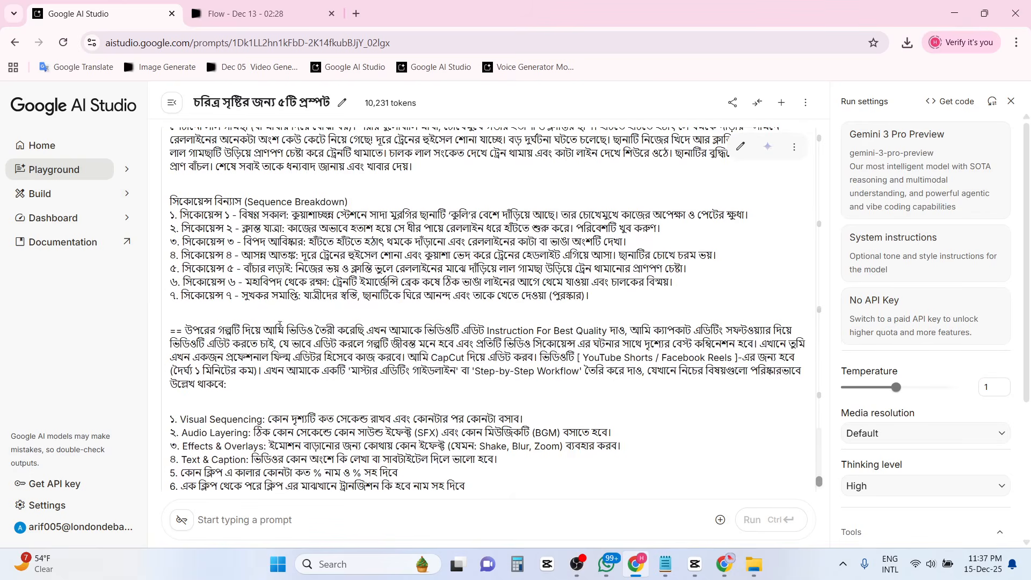
{"action": "scroll", "coordinate": [312, 340], "scroll_direction": "down", "scroll_amount": 3}
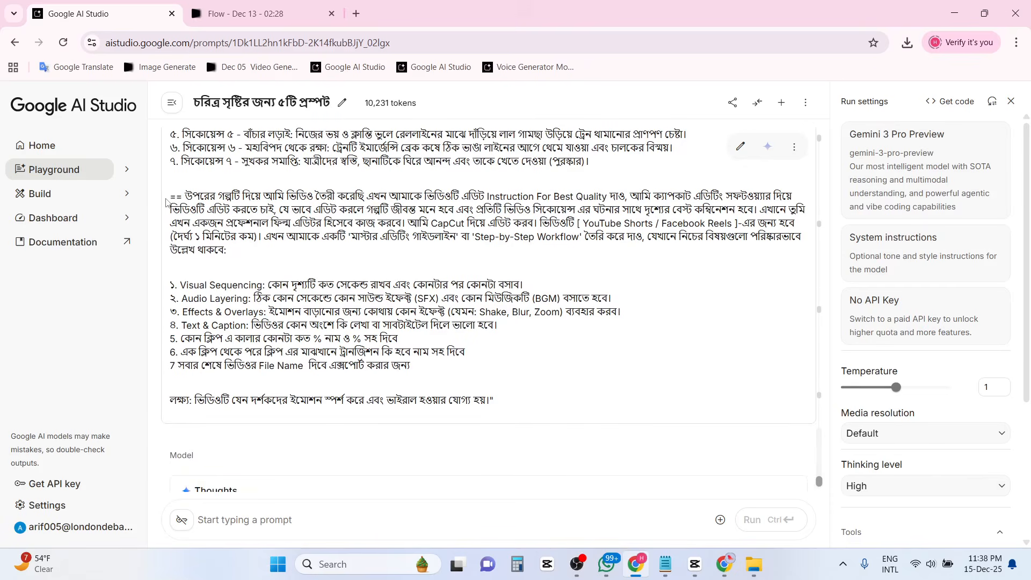
{"action": "left_click_drag", "start_coordinate": [173, 195], "coordinate": [510, 398]}
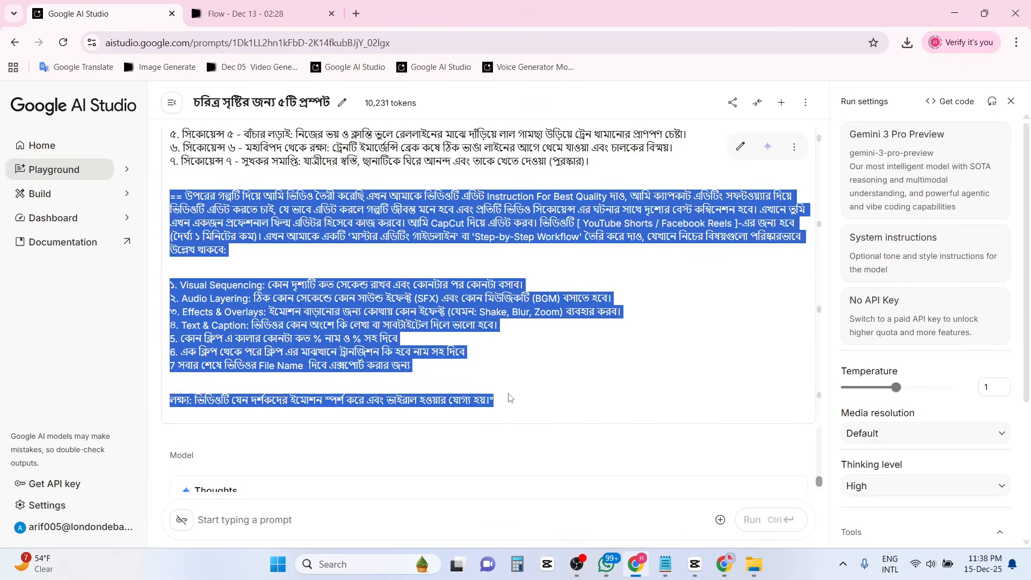
{"action": "key", "text": "ctrl+c"}
{"action": "left_click", "coordinate": [276, 520]}
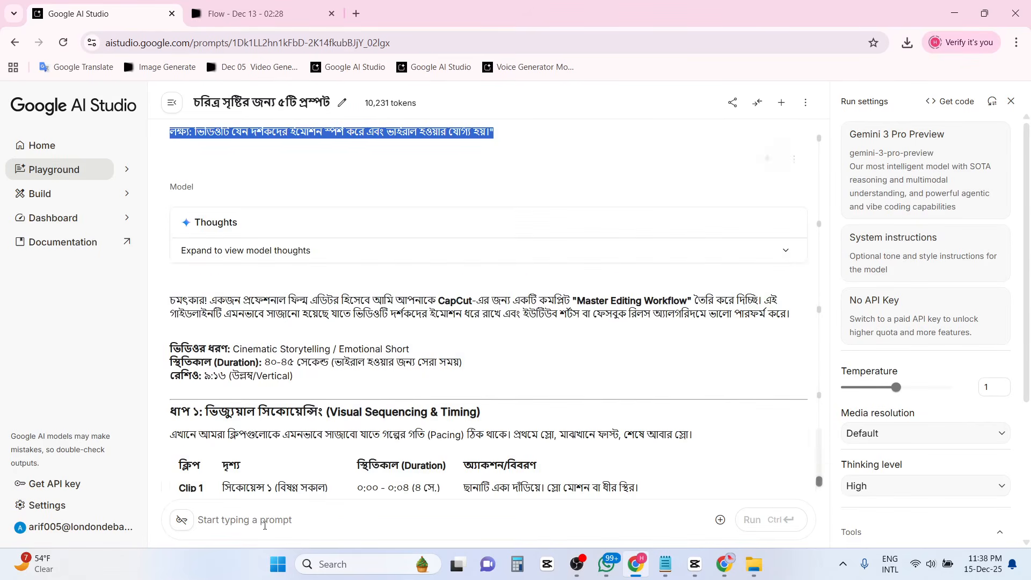
{"action": "key", "text": "ctrl+v"}
{"action": "key", "text": "ctrl+Return"}
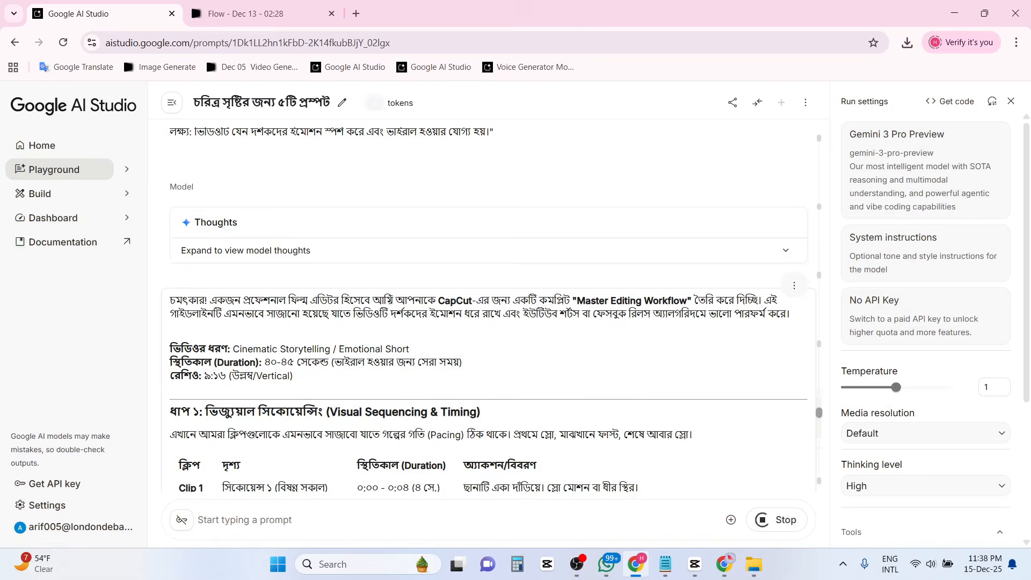
Examine the Sound Effects (SFX) and Effects & Overlays sections of the newly generated editing workflow.
{"action": "scroll", "coordinate": [394, 303], "scroll_direction": "down", "scroll_amount": 10}
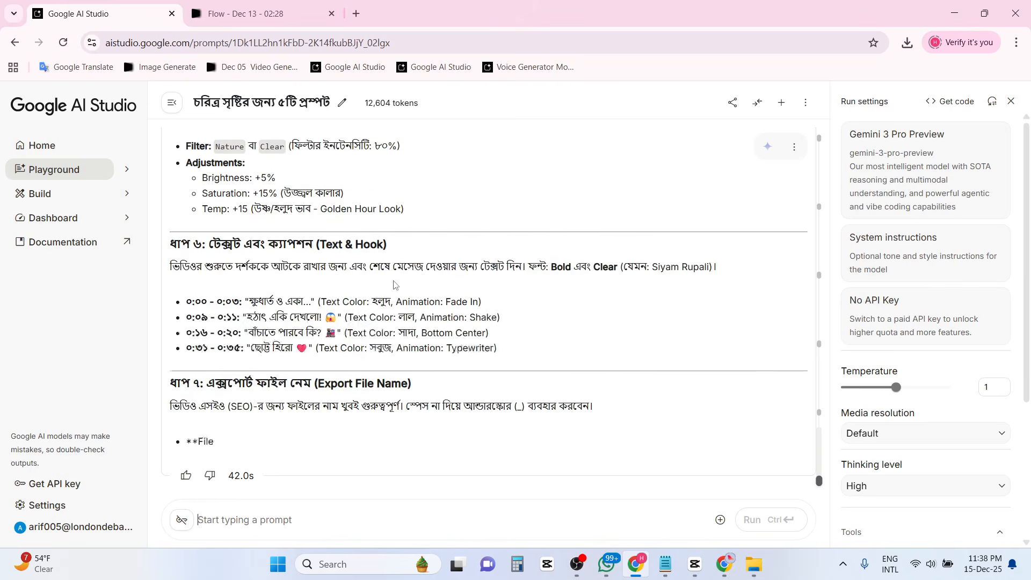
{"action": "scroll", "coordinate": [394, 285], "scroll_direction": "up", "scroll_amount": 8}
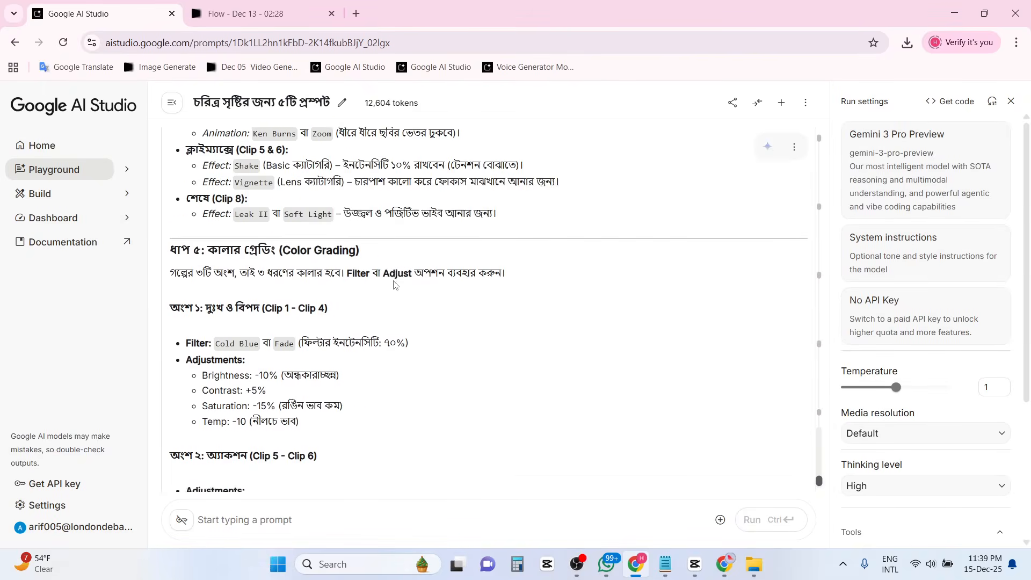
{"action": "scroll", "coordinate": [395, 284], "scroll_direction": "up", "scroll_amount": 5}
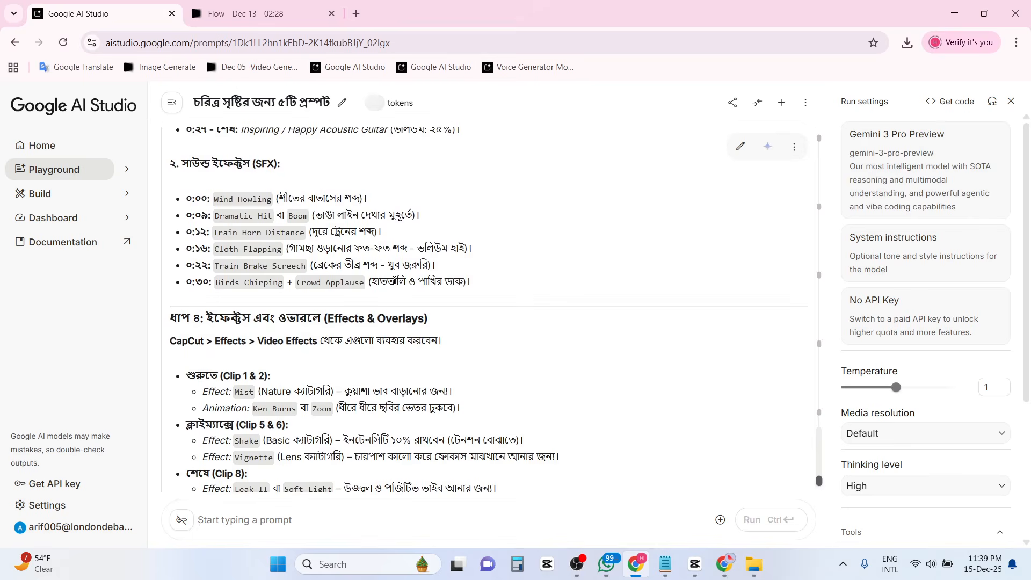
{"action": "scroll", "coordinate": [390, 308], "scroll_direction": "down", "scroll_amount": 1}
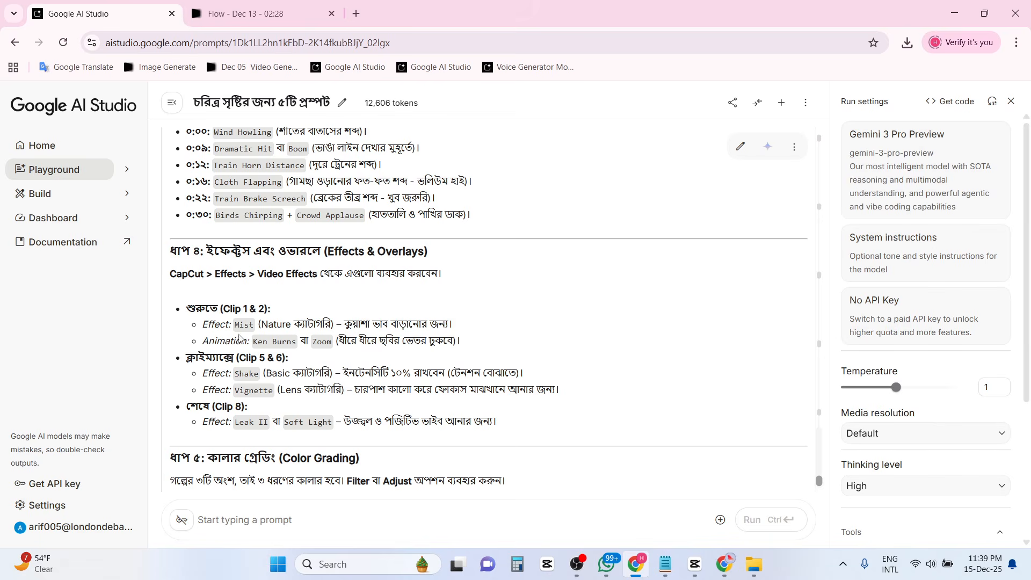
Switch to the CapCut project, return the playhead to the start of the timeline and select clip A1.mp4.
{"action": "left_click", "coordinate": [697, 563]}
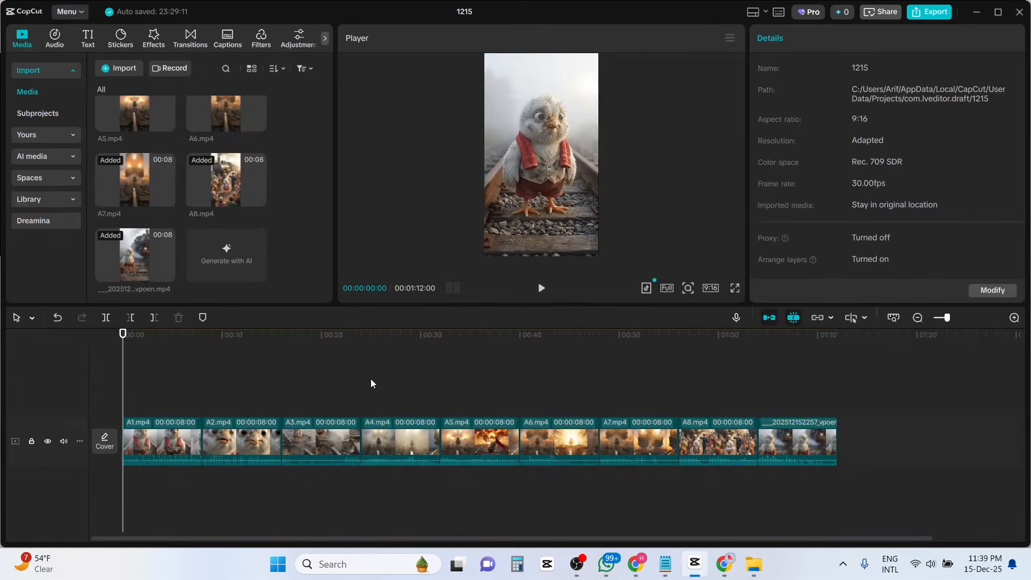
{"action": "left_click", "coordinate": [187, 380]}
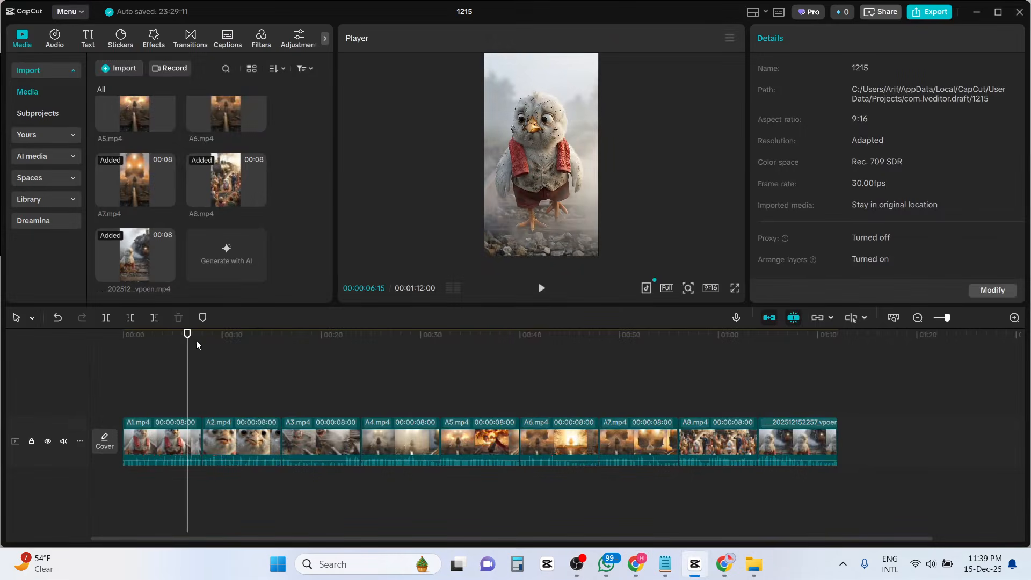
{"action": "left_click_drag", "start_coordinate": [187, 340], "coordinate": [119, 341]}
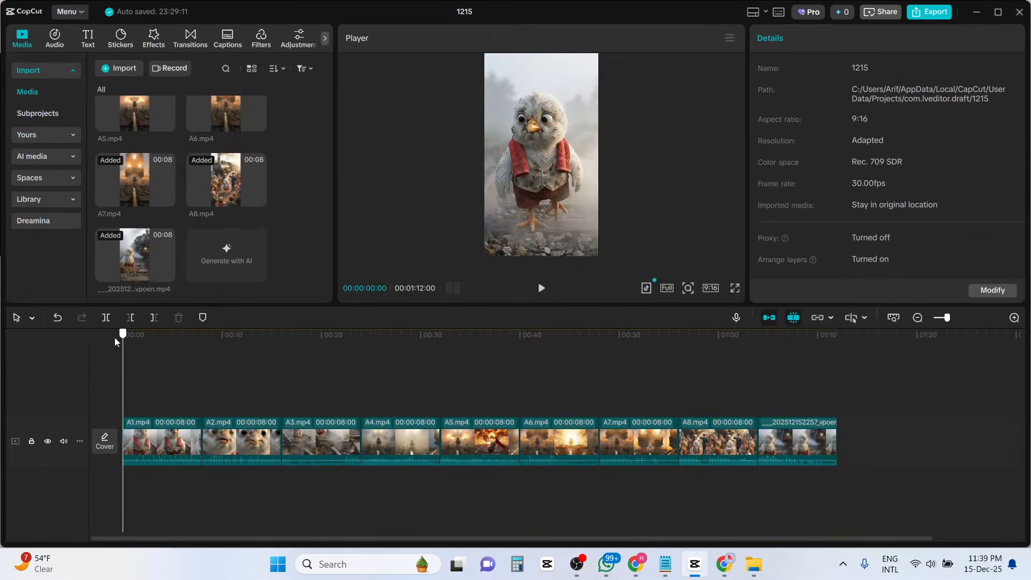
{"action": "left_click", "coordinate": [169, 429]}
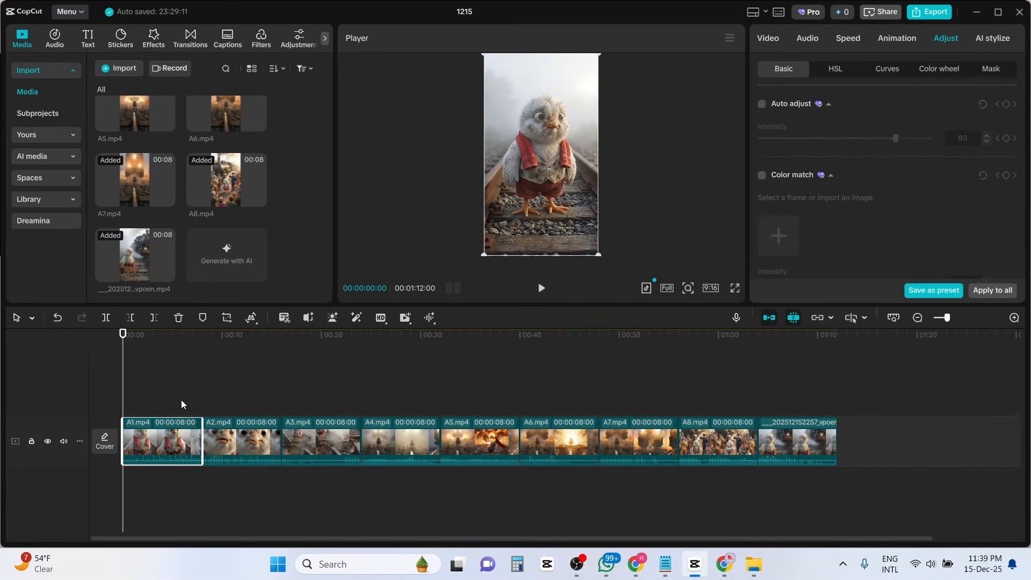
Return to Google AI Studio and read the workflow's Color Grading and Text & Hook sections.
{"action": "key", "text": "alt+Tab"}
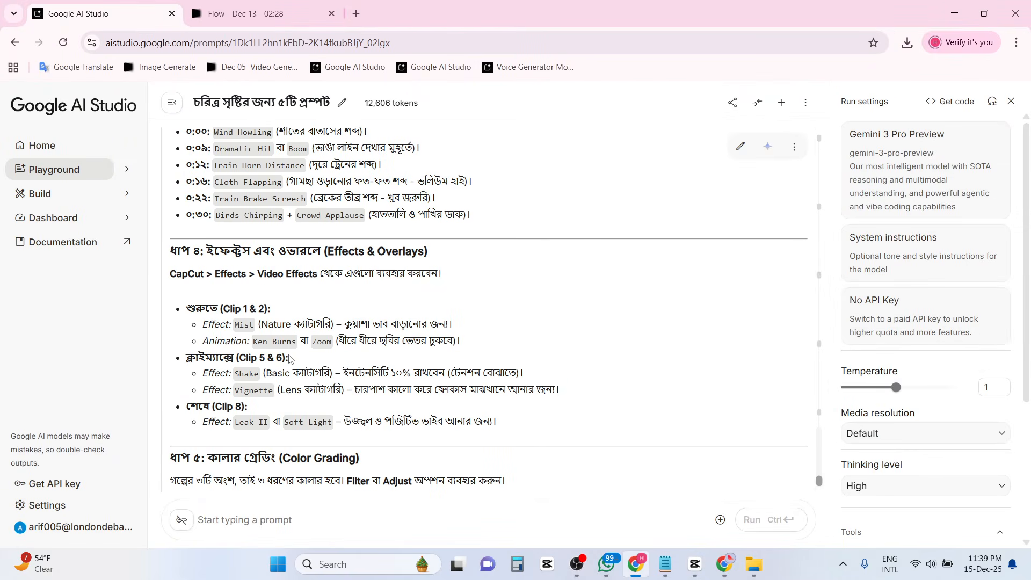
{"action": "scroll", "coordinate": [290, 359], "scroll_direction": "down", "scroll_amount": 5}
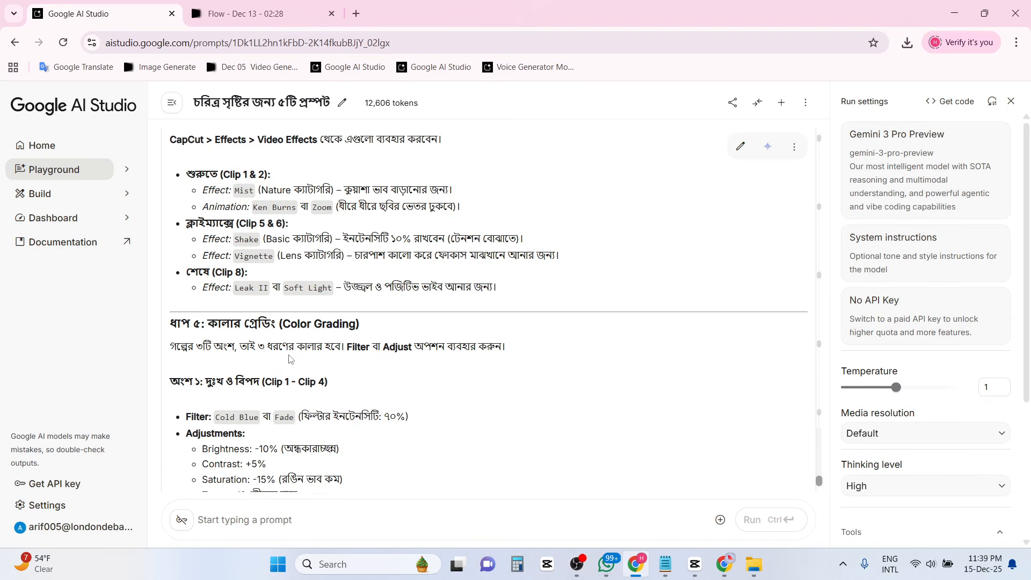
{"action": "scroll", "coordinate": [290, 359], "scroll_direction": "down", "scroll_amount": 4}
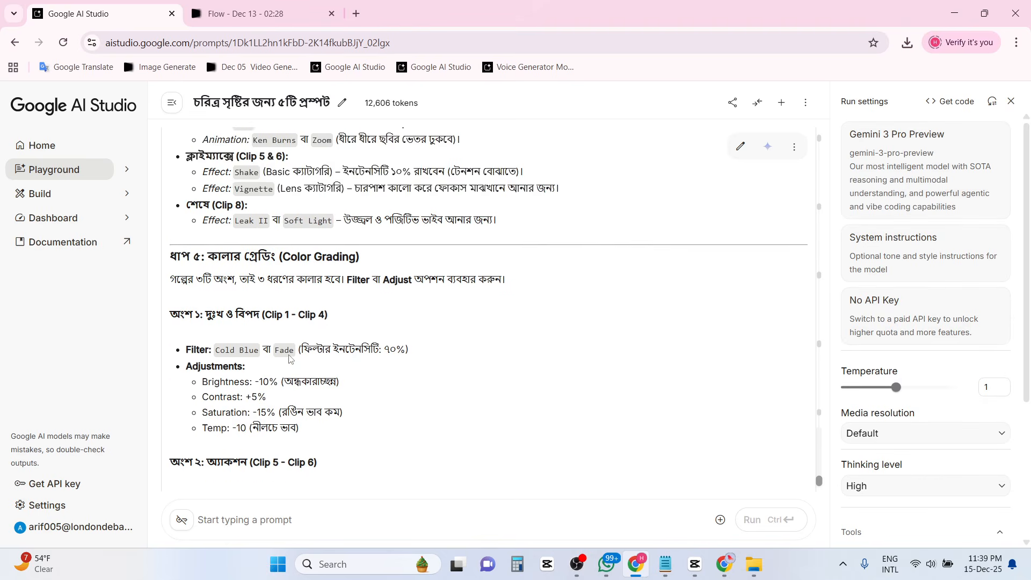
{"action": "scroll", "coordinate": [290, 358], "scroll_direction": "down", "scroll_amount": 1}
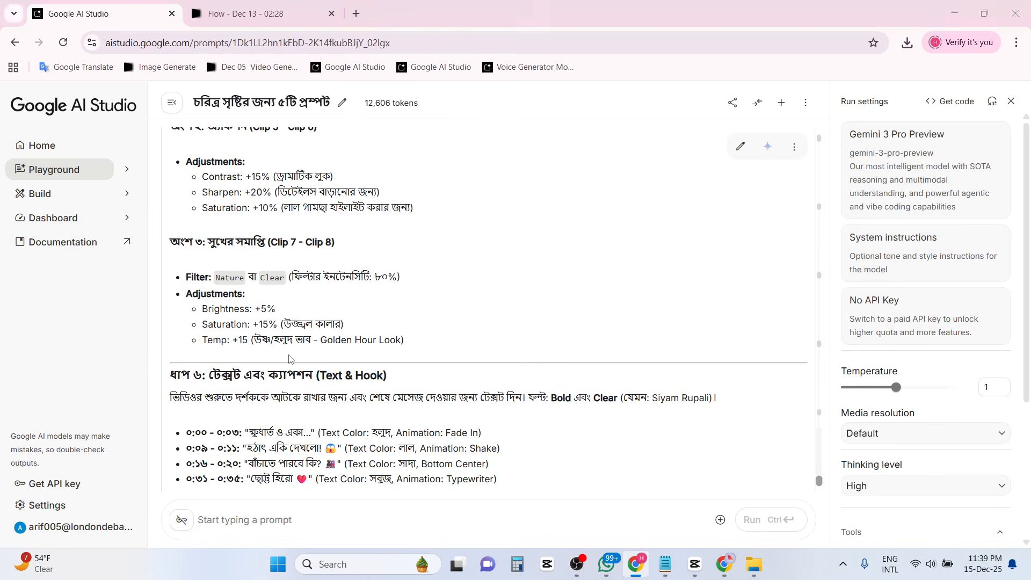
Switch to CapCut, select clip A1.mp4 and move the playhead to about 2 seconds into it.
{"action": "key", "text": "alt+Tab"}
{"action": "left_click", "coordinate": [1015, 318]}
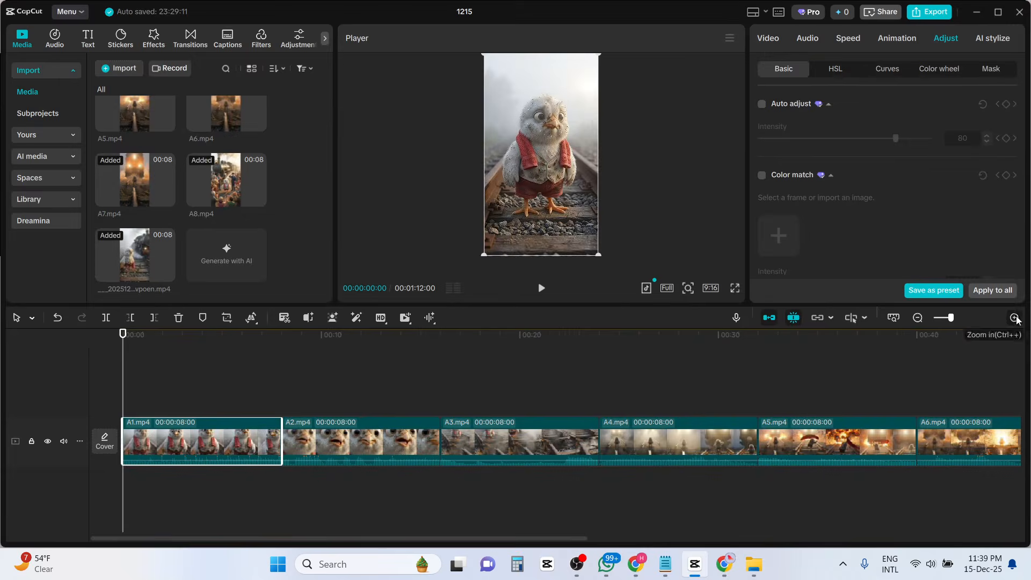
{"action": "left_click", "coordinate": [183, 380]}
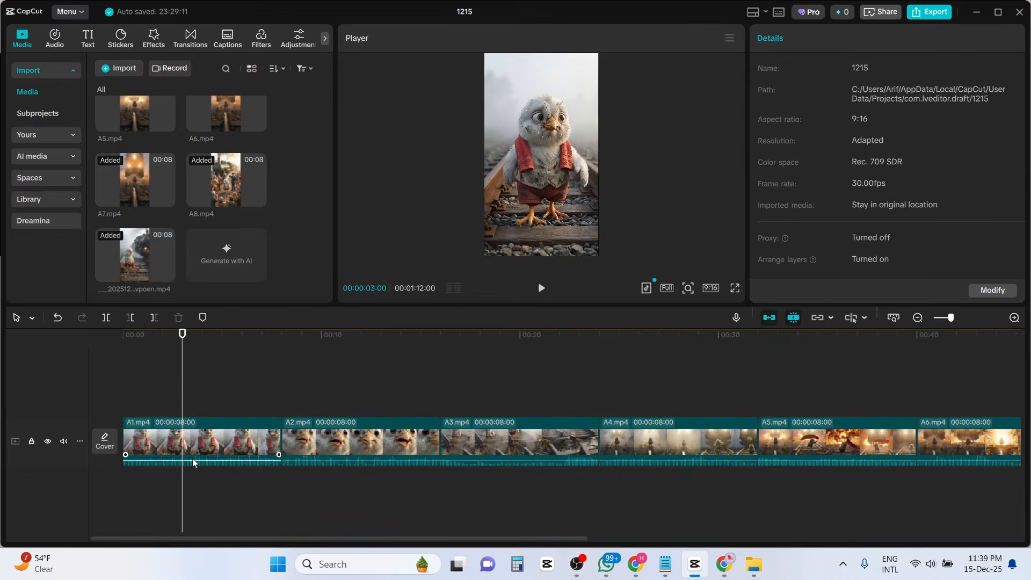
{"action": "left_click", "coordinate": [202, 442]}
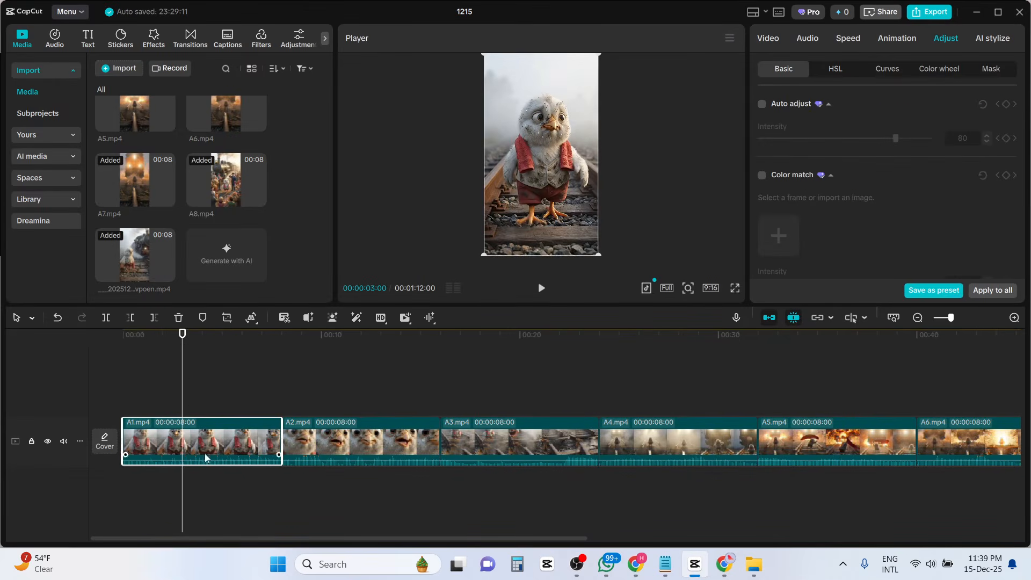
{"action": "left_click_drag", "start_coordinate": [183, 397], "coordinate": [164, 395]}
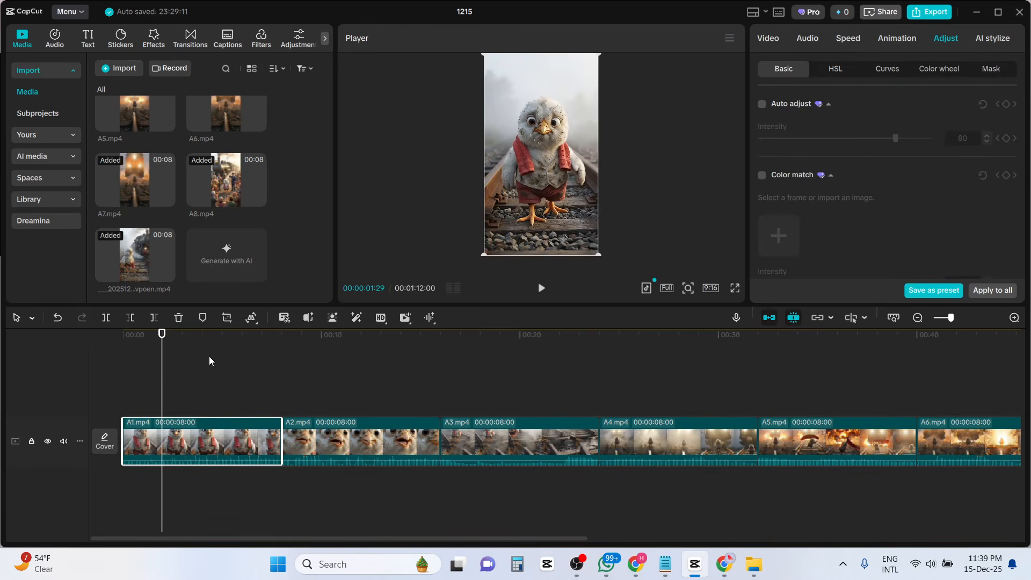
Switch back to Google AI Studio and examine the workflow's Visual Sequencing table and its list of CapCut transitions.
{"action": "key", "text": "alt+Tab"}
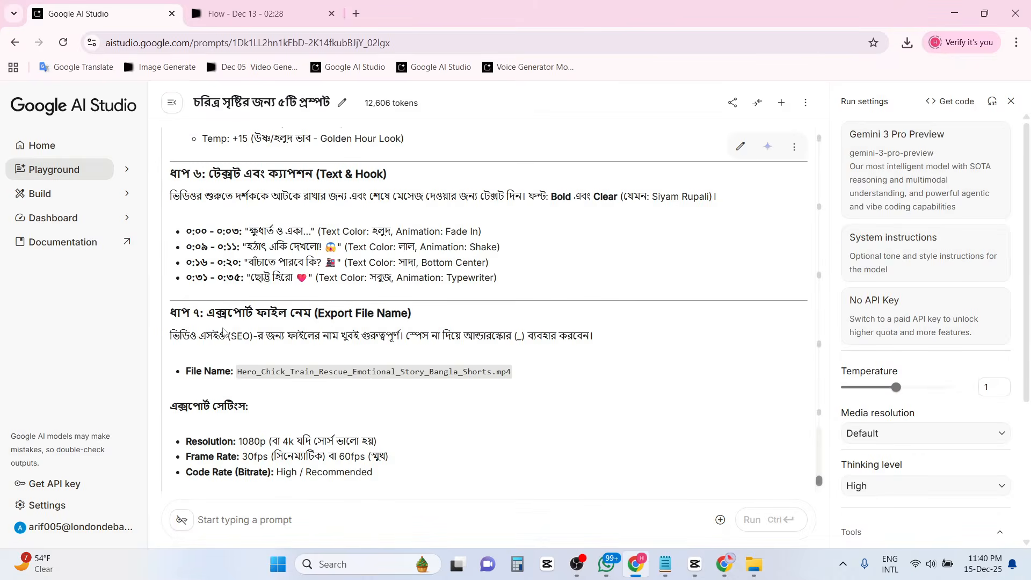
{"action": "scroll", "coordinate": [225, 332], "scroll_direction": "up", "scroll_amount": 20}
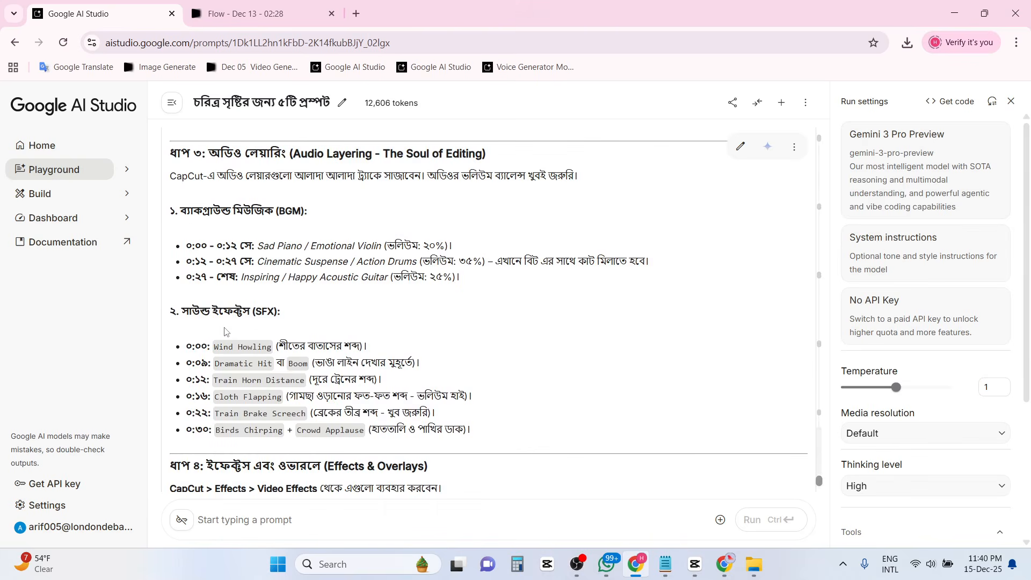
{"action": "scroll", "coordinate": [224, 332], "scroll_direction": "up", "scroll_amount": 15}
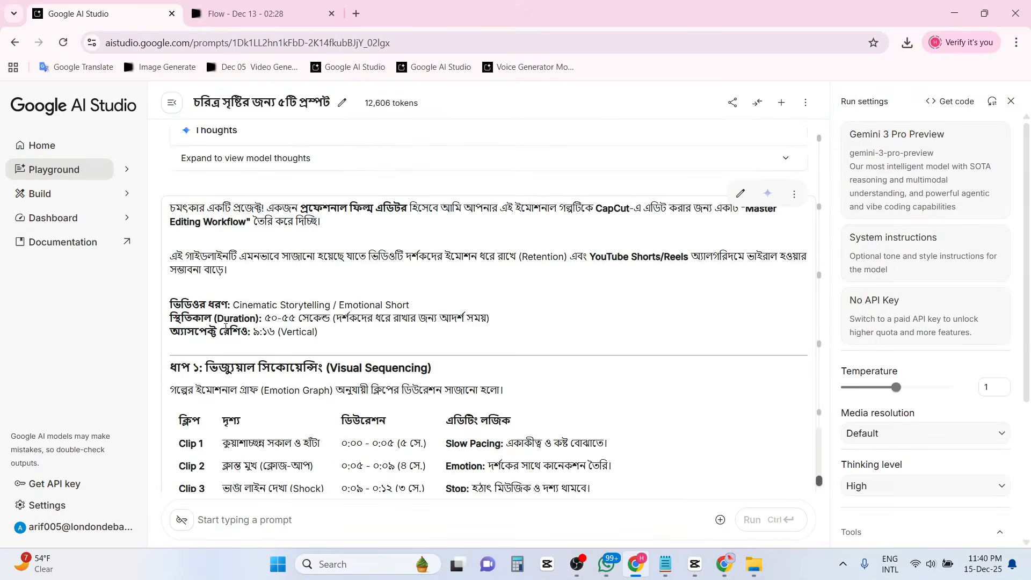
{"action": "scroll", "coordinate": [225, 329], "scroll_direction": "down", "scroll_amount": 4}
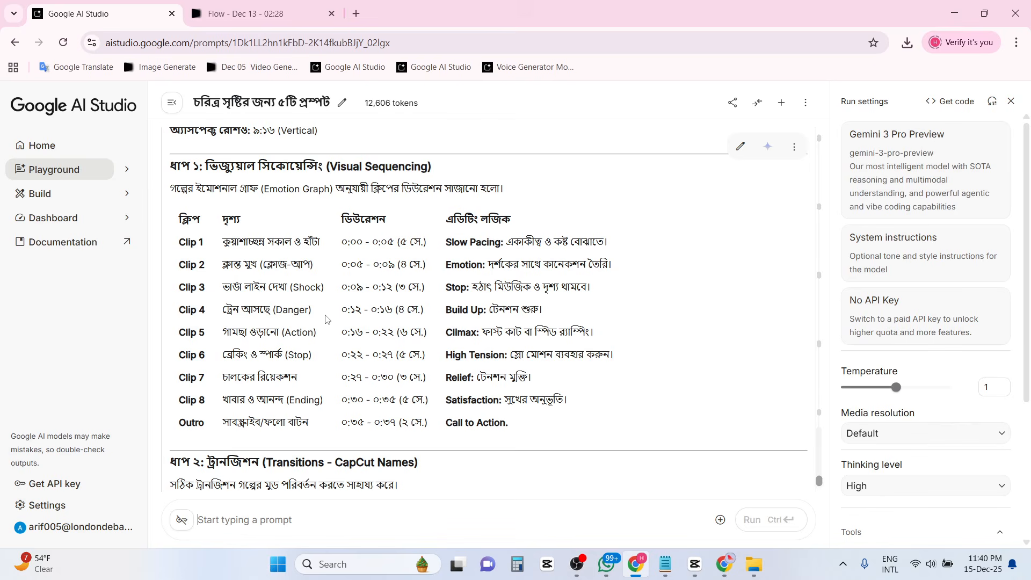
{"action": "scroll", "coordinate": [325, 320], "scroll_direction": "down", "scroll_amount": 4}
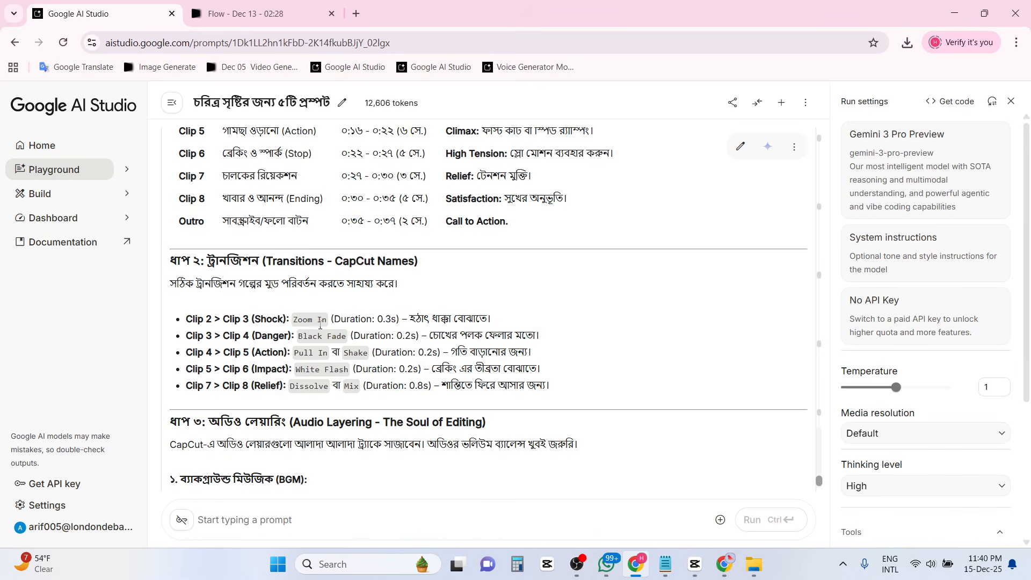
{"action": "key", "text": "alt+Tab"}
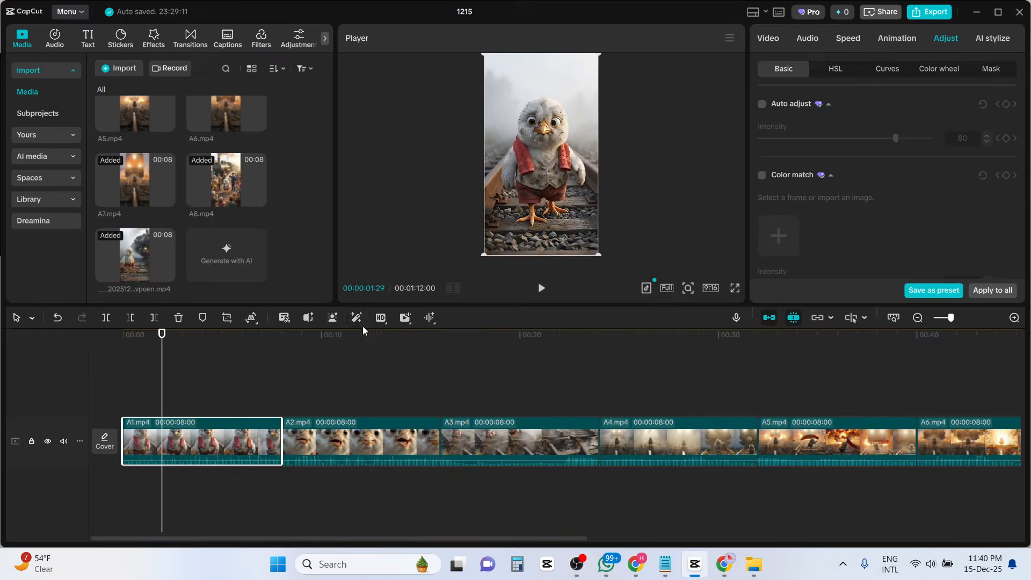
{"action": "key", "text": "alt+Tab"}
Switch to the Class 5 notes in Notepad and delete instruction 5 on clip colours and instruction 6 on clip transitions.
{"action": "left_click", "coordinate": [666, 559]}
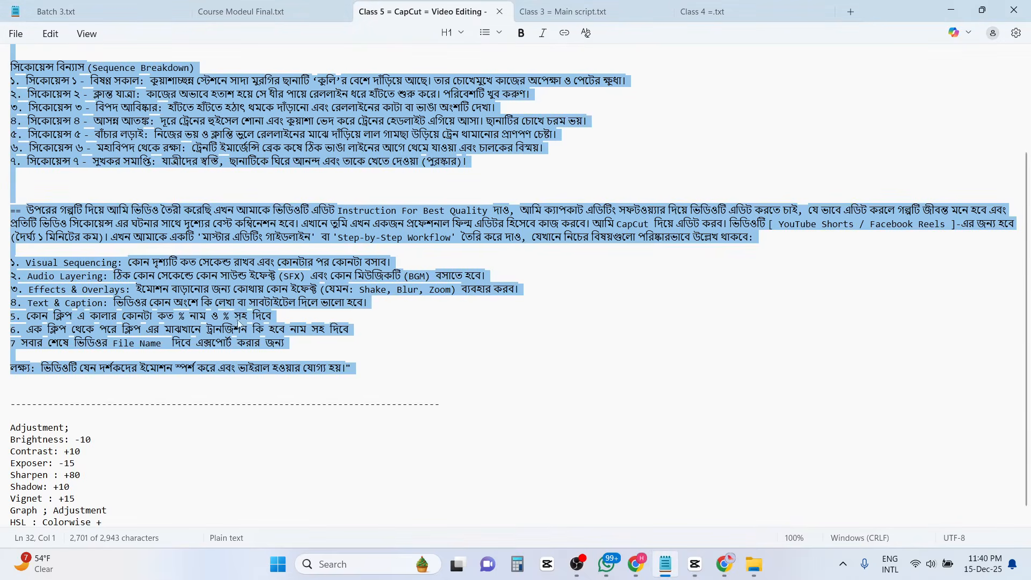
{"action": "left_click", "coordinate": [225, 303]}
{"action": "scroll", "coordinate": [230, 300], "scroll_direction": "up", "scroll_amount": 2}
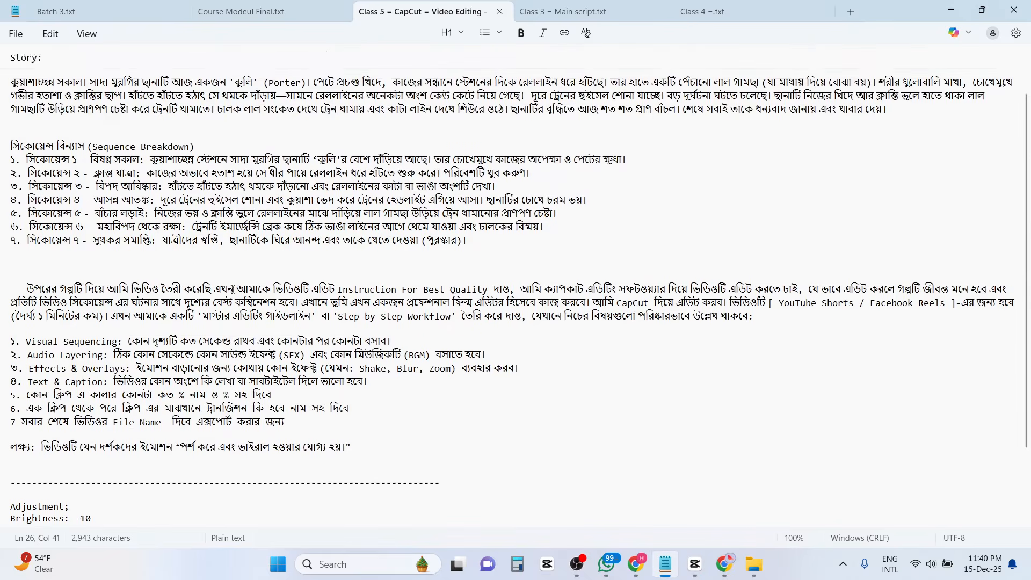
{"action": "scroll", "coordinate": [232, 297], "scroll_direction": "down", "scroll_amount": 2}
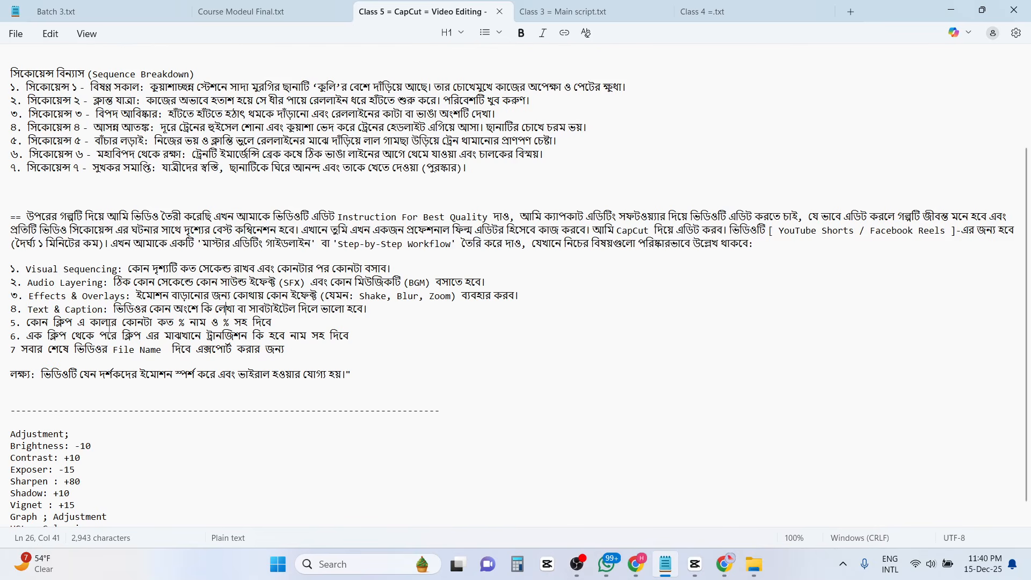
{"action": "left_click_drag", "start_coordinate": [288, 323], "coordinate": [11, 323]}
{"action": "key", "text": "BackSpace"}
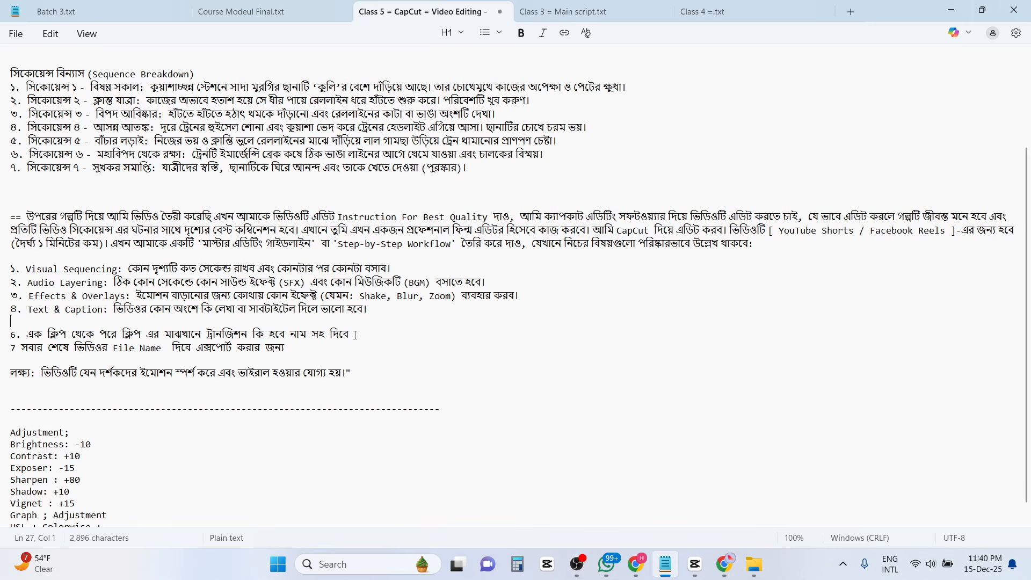
{"action": "left_click_drag", "start_coordinate": [361, 335], "coordinate": [7, 335]}
{"action": "key", "text": "BackSpace"}
{"action": "key", "text": "Return"}
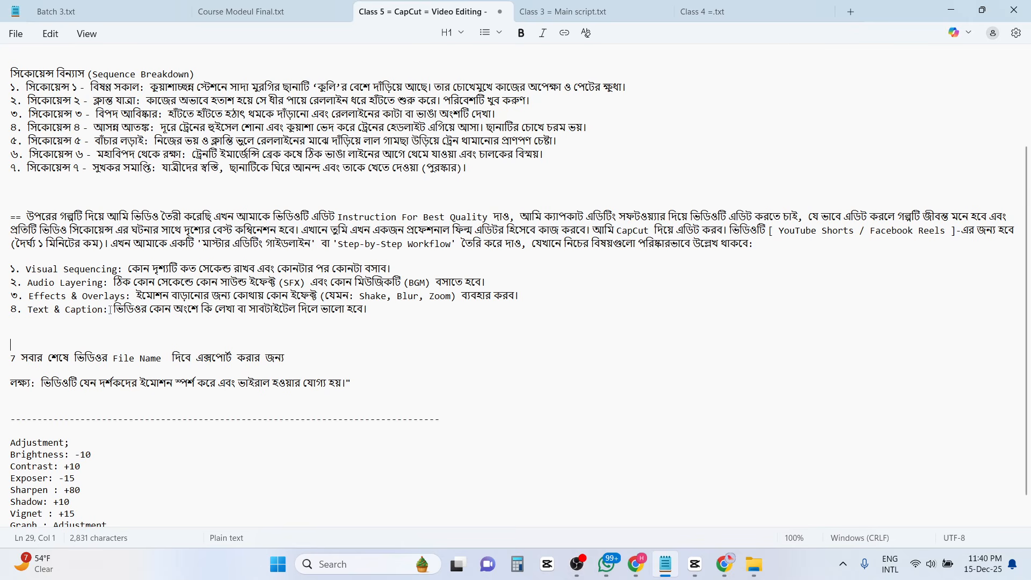
Select the edited Work Flow prompt from "Story:" through the goal line beginning "লক্ষ্য:".
{"action": "scroll", "coordinate": [330, 408], "scroll_direction": "up", "scroll_amount": 2}
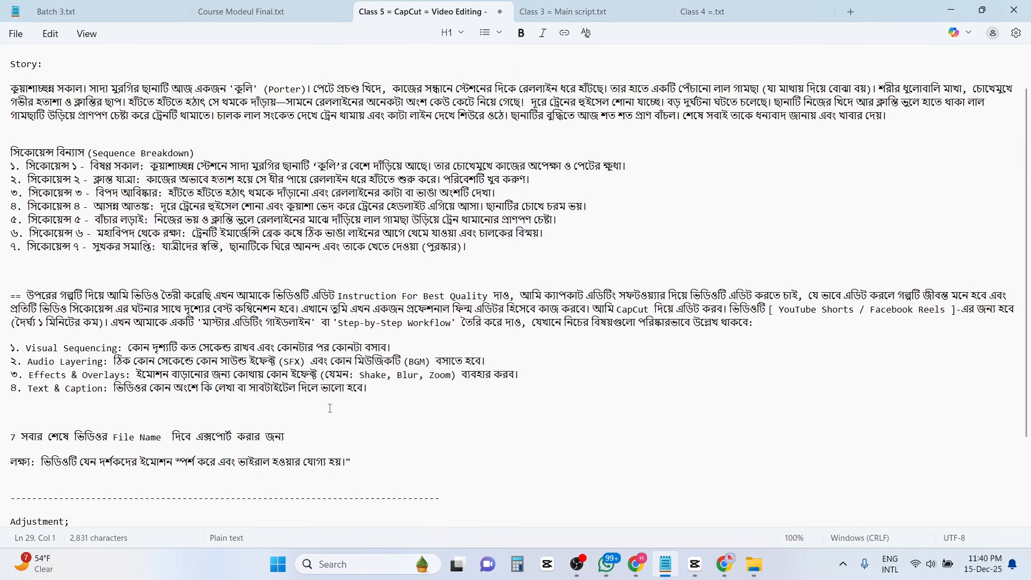
{"action": "scroll", "coordinate": [79, 236], "scroll_direction": "up", "scroll_amount": 1}
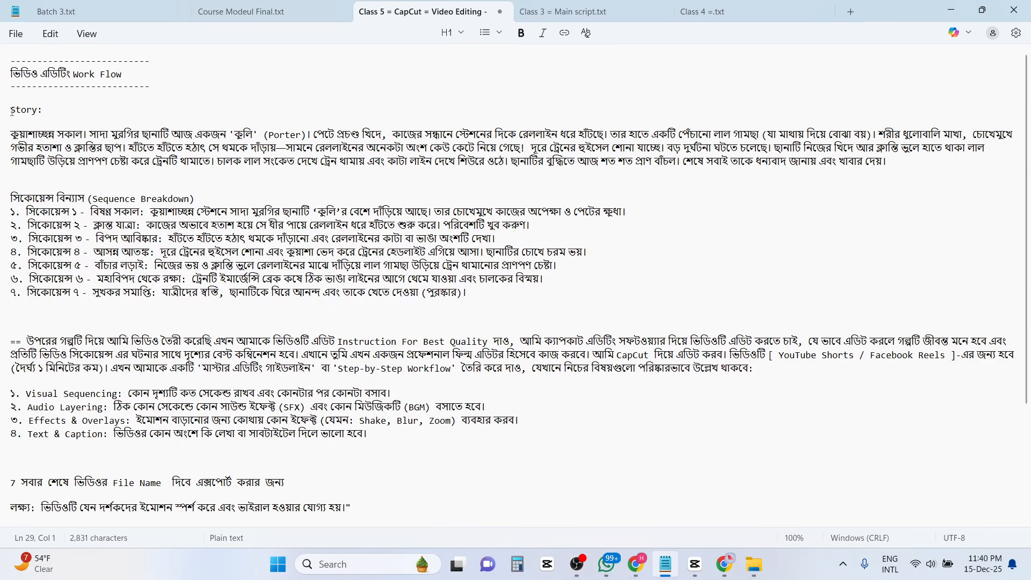
{"action": "left_click_drag", "start_coordinate": [12, 111], "coordinate": [182, 343]}
{"action": "scroll", "coordinate": [353, 383], "scroll_direction": "down", "scroll_amount": 3}
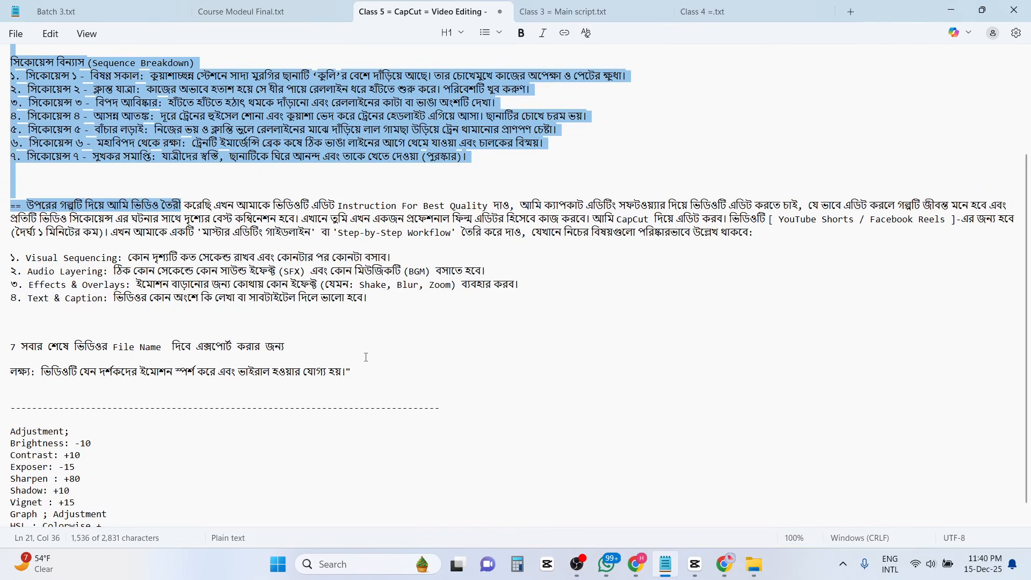
{"action": "left_click_drag", "start_coordinate": [349, 376], "coordinate": [363, 378]}
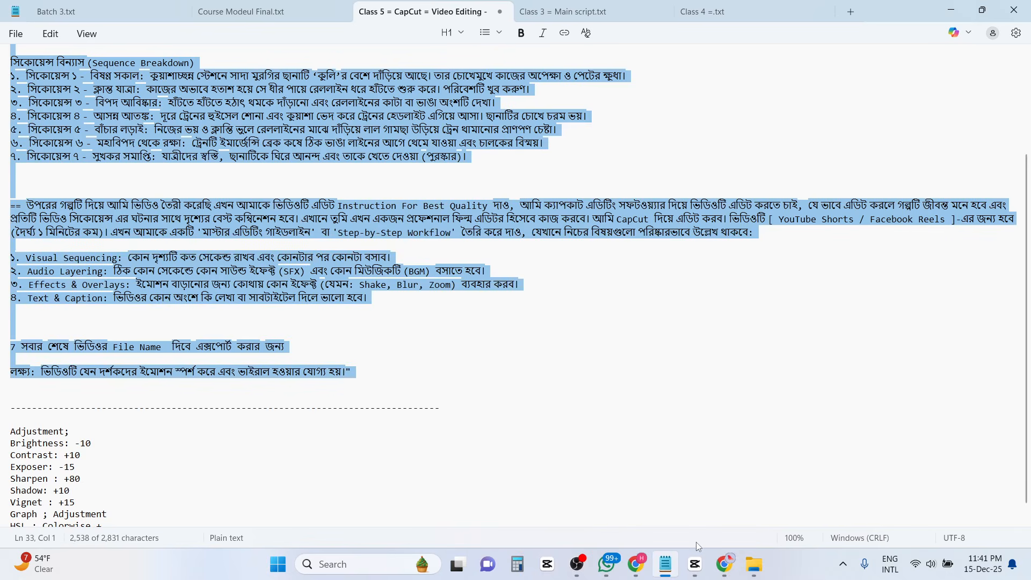
Switch to Google AI Studio and open a new Playground chat in a separate browser tab.
{"action": "left_click", "coordinate": [728, 562]}
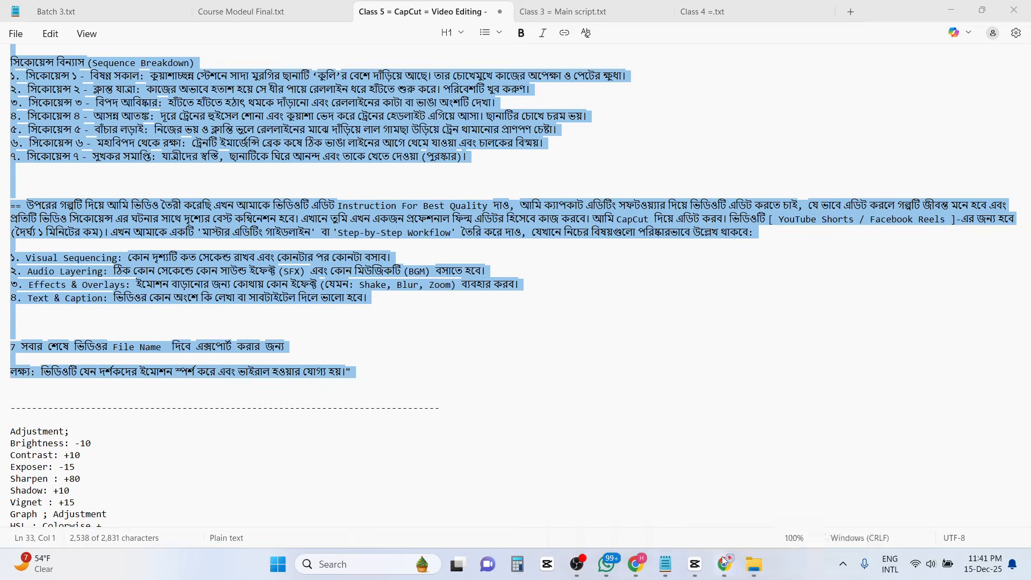
{"action": "left_click", "coordinate": [636, 563]}
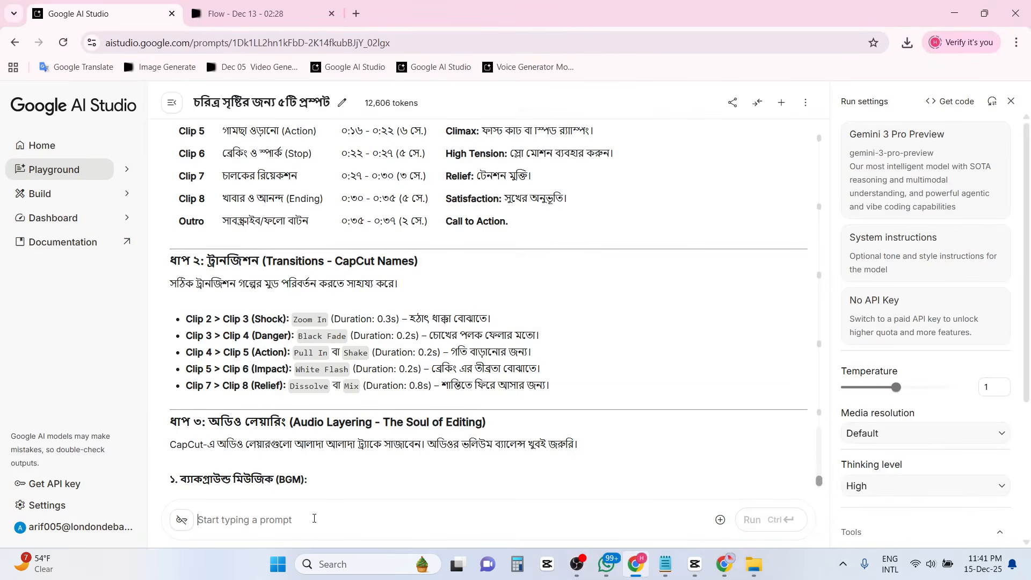
{"action": "middle_click", "coordinate": [64, 173]}
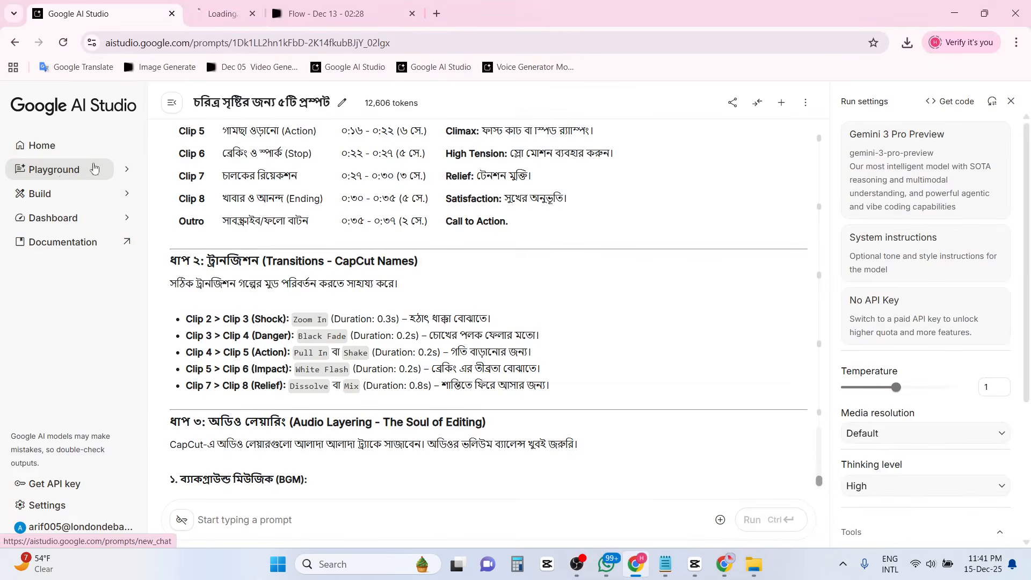
{"action": "left_click", "coordinate": [228, 19]}
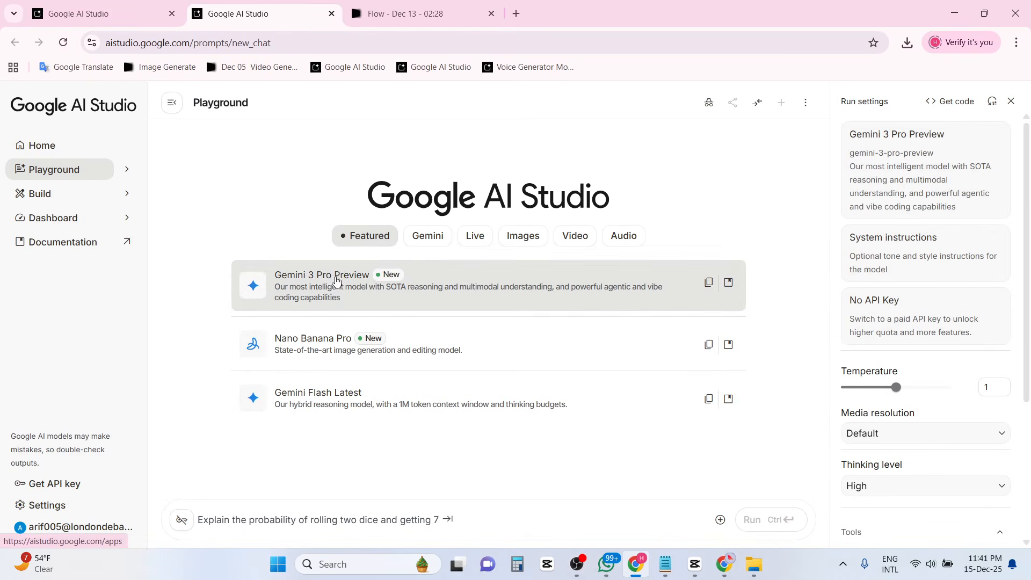
Run the copied Work Flow prompt with Gemini 3 Pro Preview and review the generated step-by-step master workflow.
{"action": "left_click", "coordinate": [337, 283]}
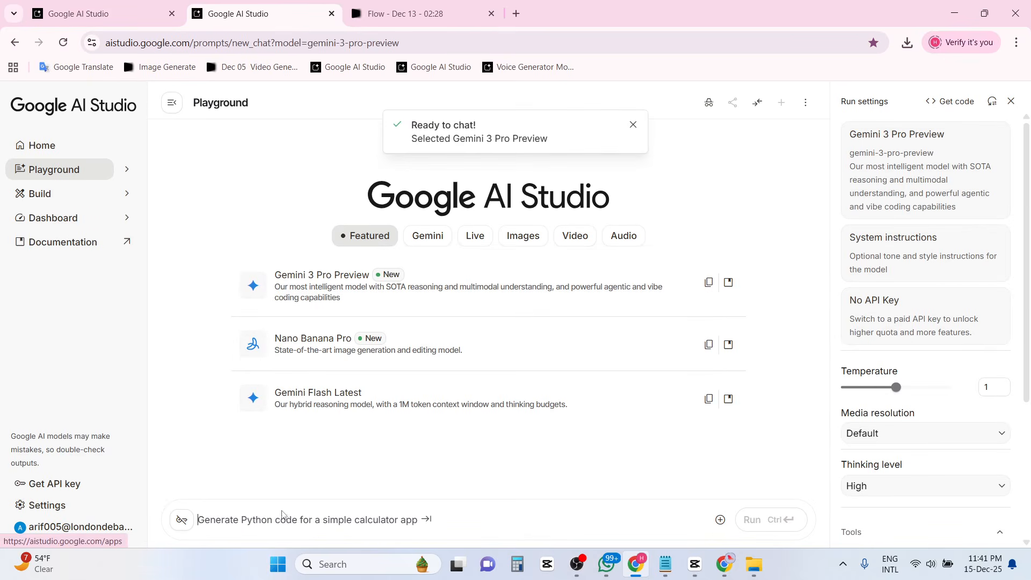
{"action": "key", "text": "ctrl+v"}
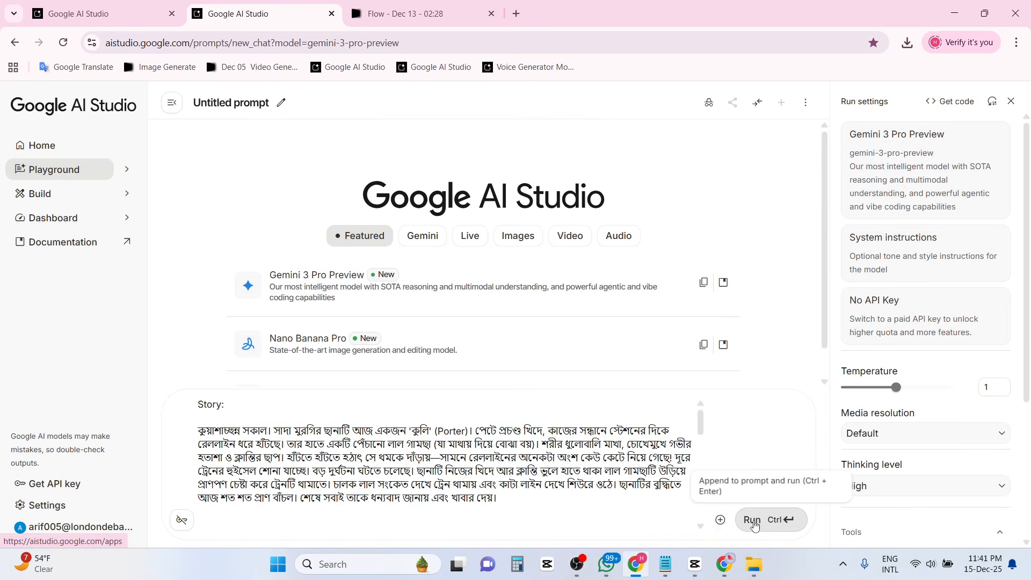
{"action": "left_click", "coordinate": [754, 525]}
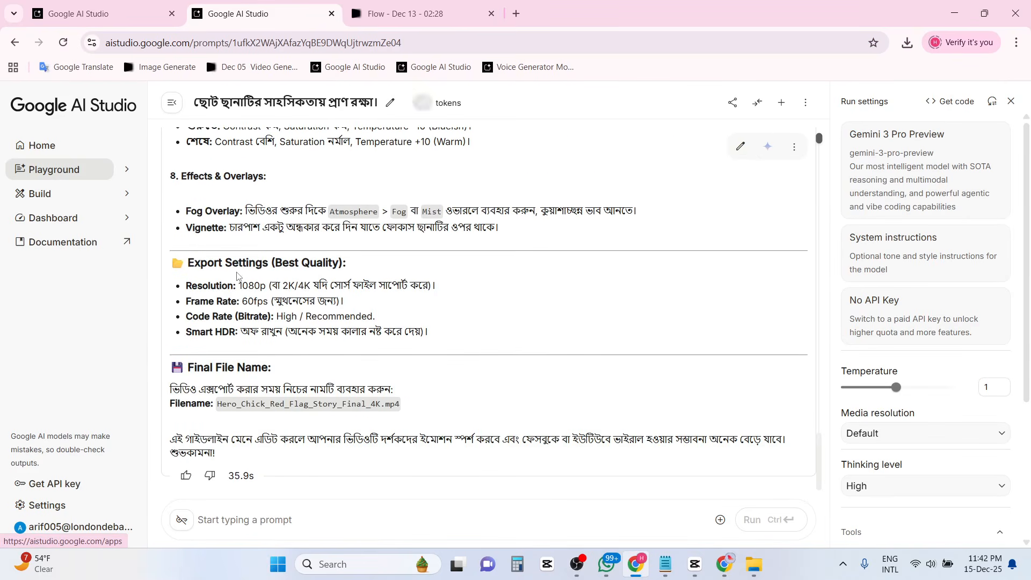
{"action": "scroll", "coordinate": [238, 270], "scroll_direction": "up", "scroll_amount": 12}
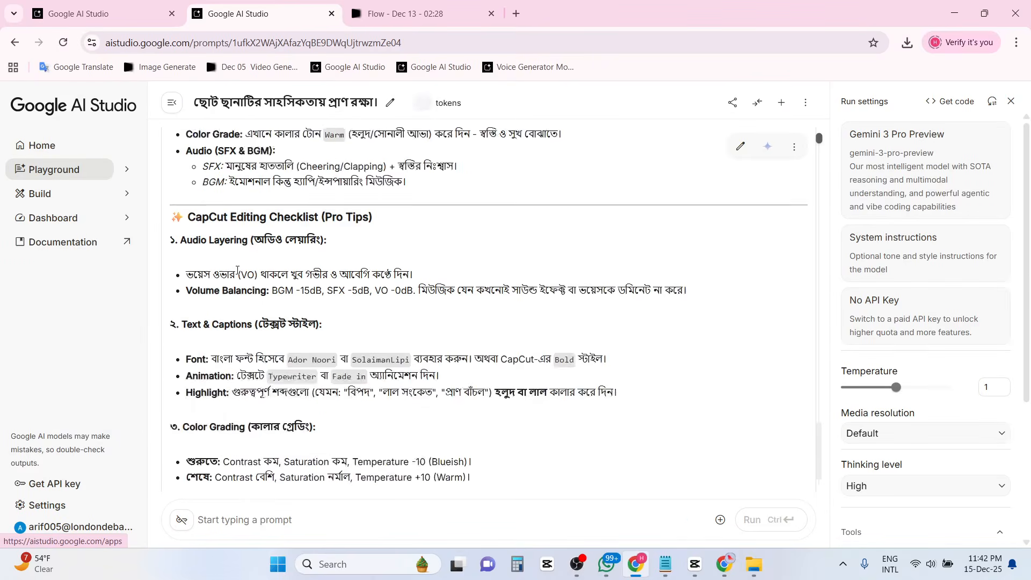
{"action": "scroll", "coordinate": [238, 270], "scroll_direction": "up", "scroll_amount": 15}
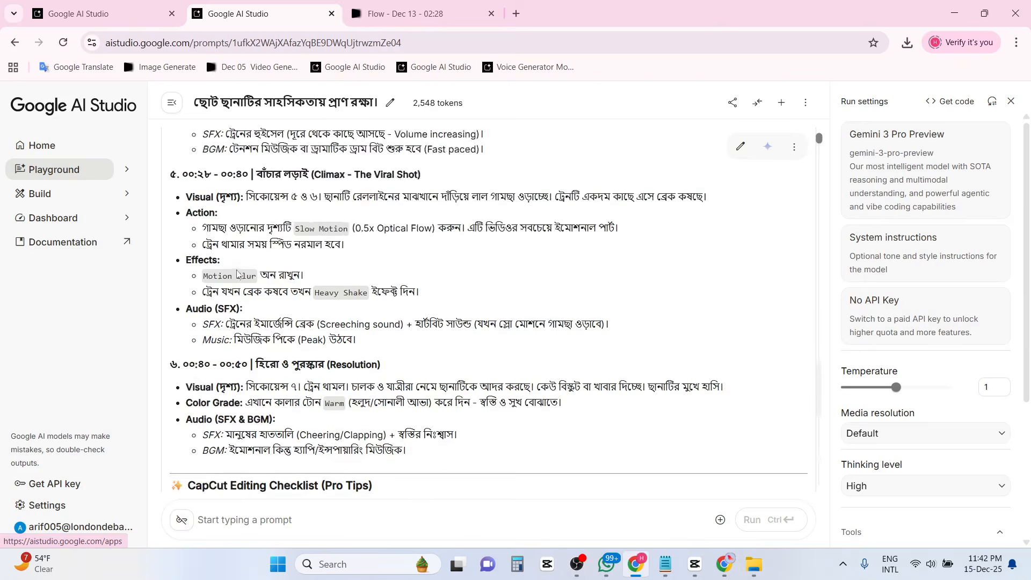
{"action": "scroll", "coordinate": [238, 272], "scroll_direction": "up", "scroll_amount": 1}
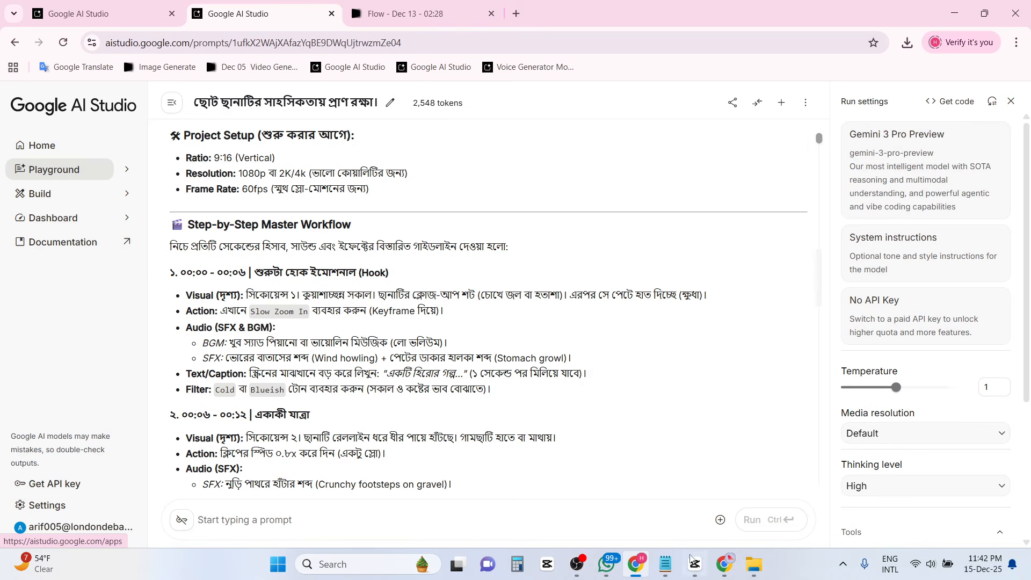
Switch to CapCut and set the colour temperature of clip A1.mp4 to -31 for a cold, bluish tone.
{"action": "left_click", "coordinate": [695, 564]}
{"action": "left_click", "coordinate": [220, 390]}
{"action": "left_click", "coordinate": [218, 439]}
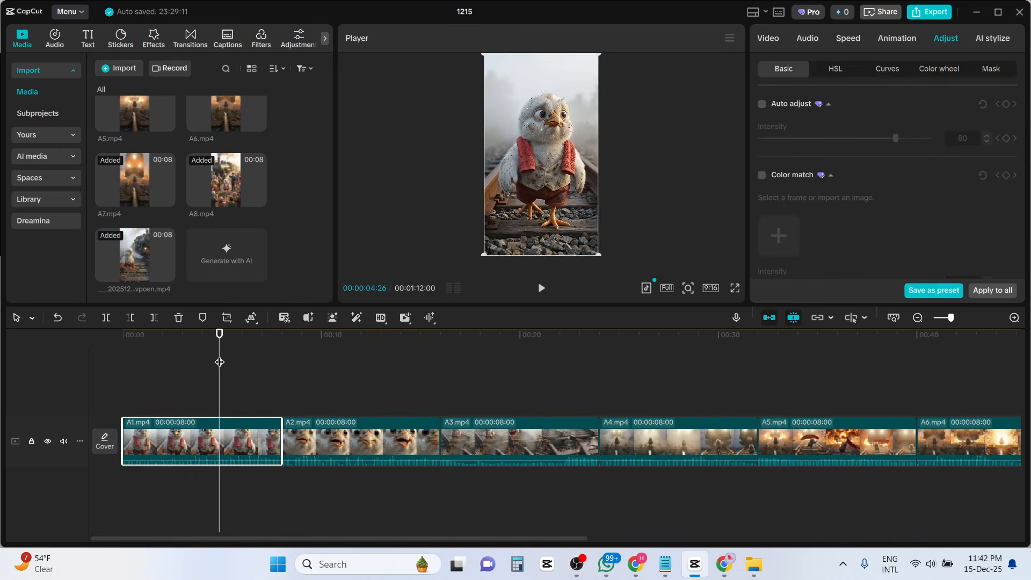
{"action": "left_click_drag", "start_coordinate": [219, 361], "coordinate": [174, 362]}
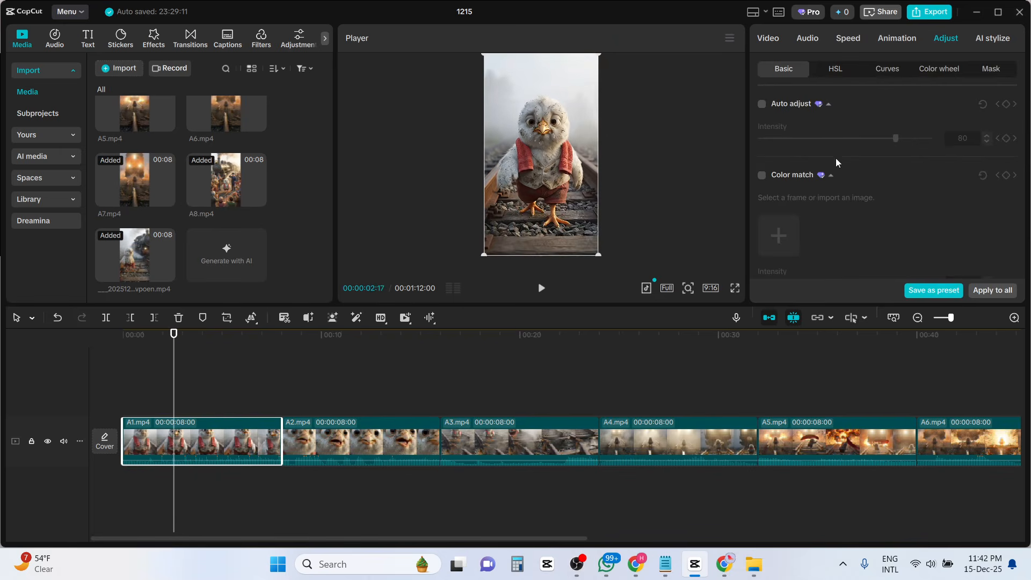
{"action": "scroll", "coordinate": [836, 163], "scroll_direction": "down", "scroll_amount": 5}
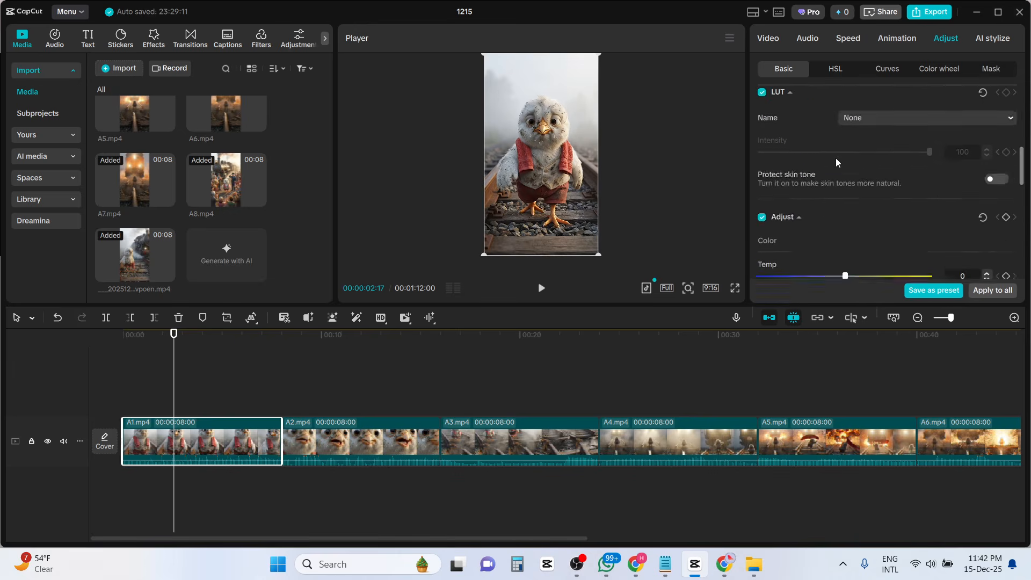
{"action": "scroll", "coordinate": [836, 162], "scroll_direction": "down", "scroll_amount": 3}
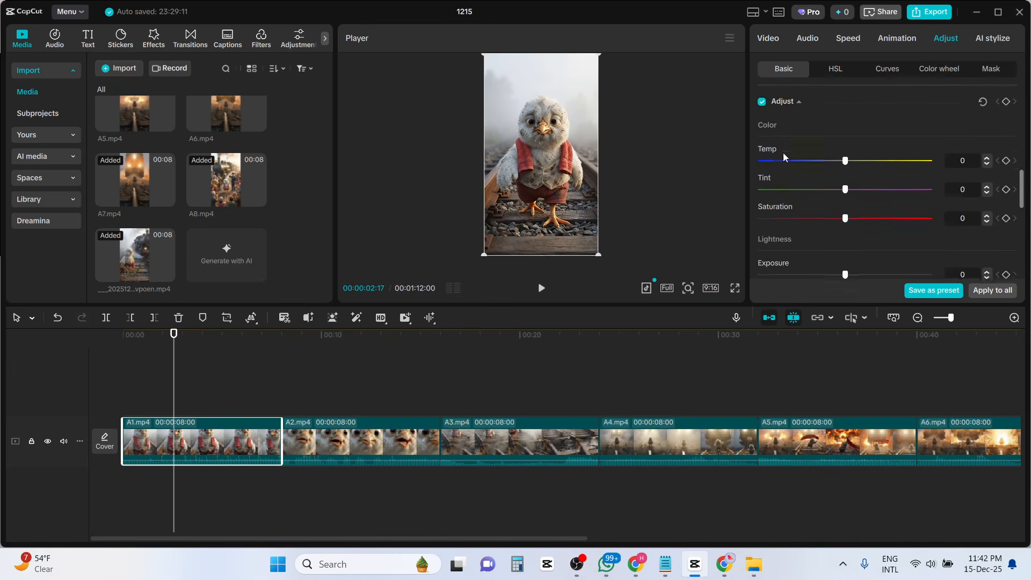
{"action": "scroll", "coordinate": [785, 157], "scroll_direction": "up", "scroll_amount": 1}
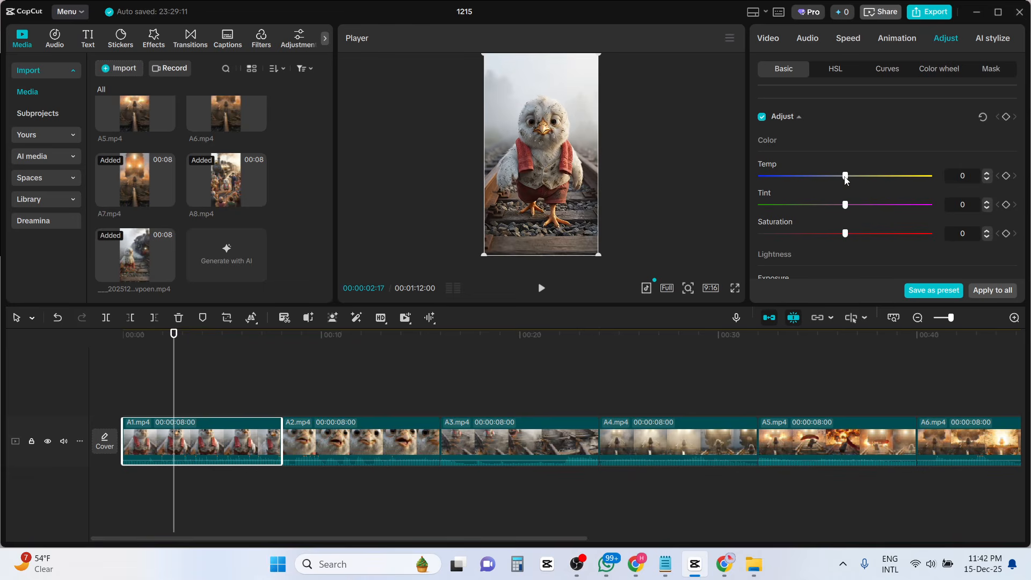
{"action": "left_click_drag", "start_coordinate": [846, 180], "coordinate": [800, 180]}
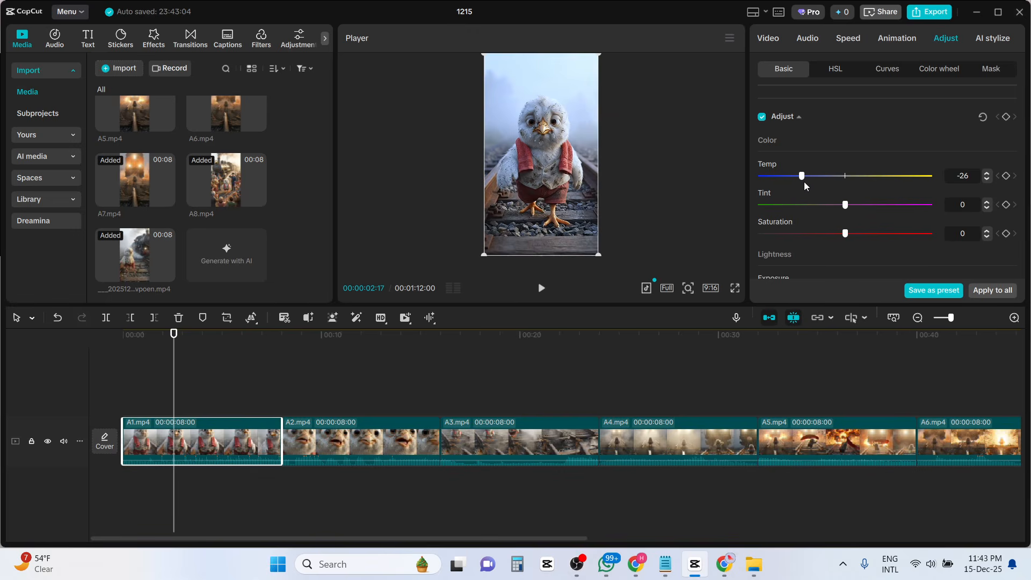
{"action": "mouse_move", "coordinate": [803, 181]}
{"action": "left_mouse_down"}
{"action": "mouse_move", "coordinate": [768, 180]}
{"action": "mouse_move", "coordinate": [794, 181]}
{"action": "left_mouse_up"}
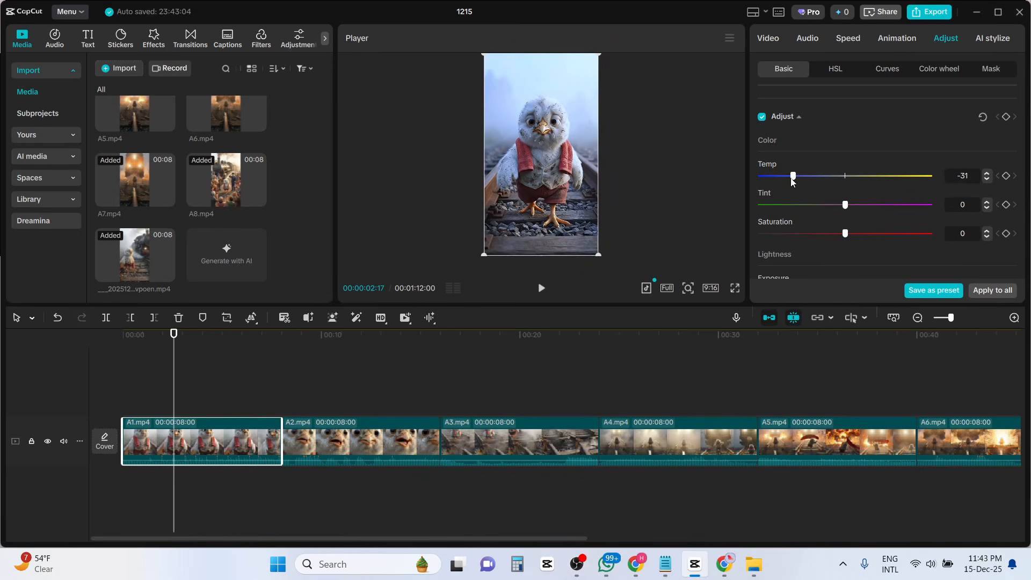
Play clip A1.mp4 from its beginning to check the cold colour tone, stopping before clip A2.mp4.
{"action": "left_click", "coordinate": [235, 392]}
{"action": "left_click", "coordinate": [220, 447]}
{"action": "left_click_drag", "start_coordinate": [234, 338], "coordinate": [124, 351]}
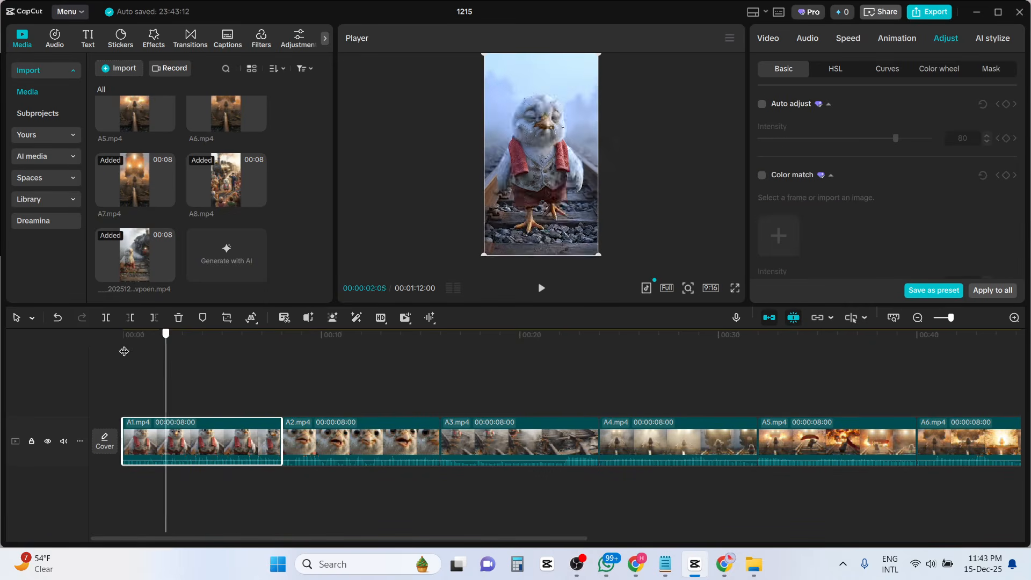
{"action": "left_click", "coordinate": [540, 290]}
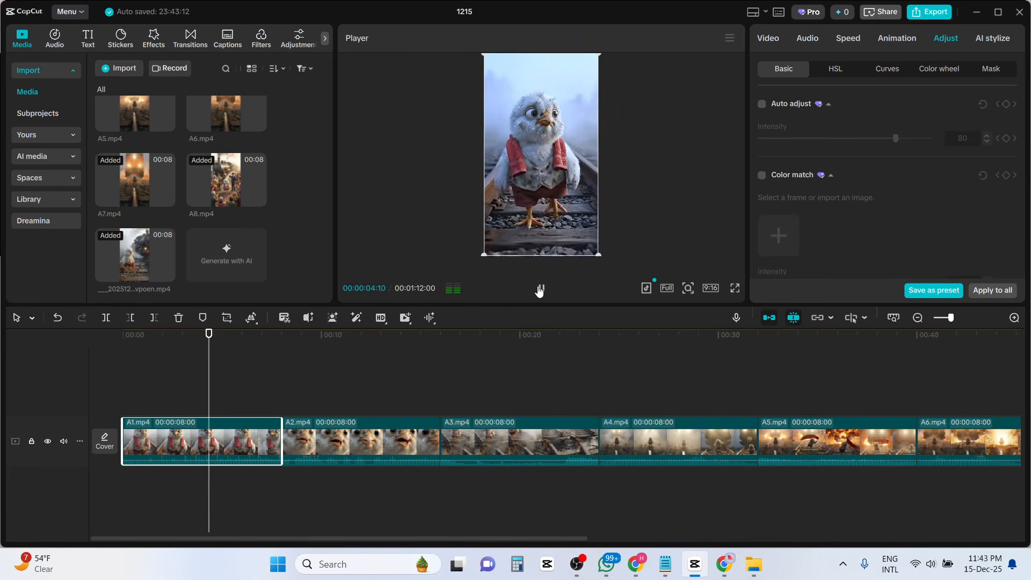
{"action": "left_click", "coordinate": [539, 290]}
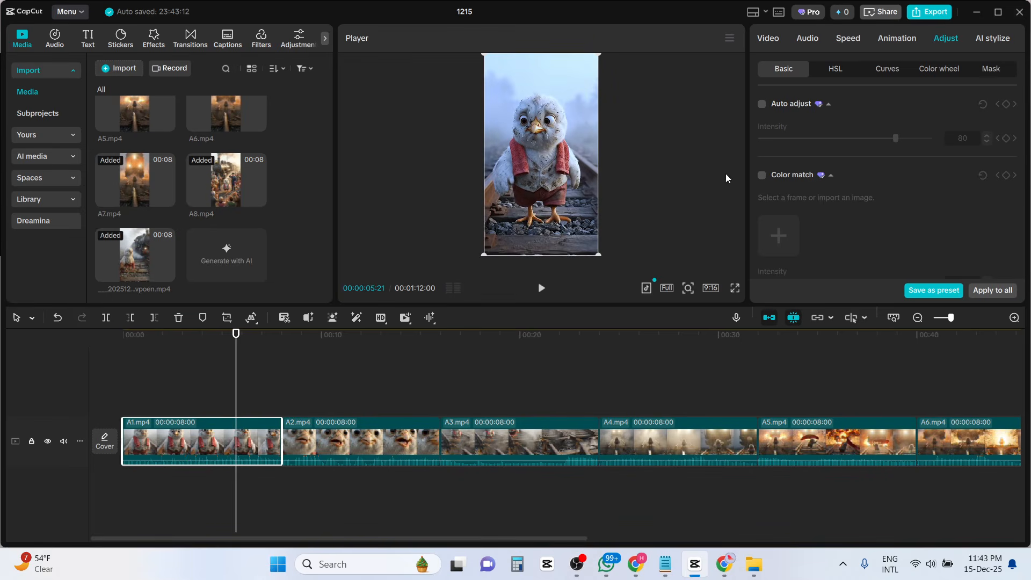
Slow clip A1.mp4 down to a standard speed of 0.80x.
{"action": "left_click", "coordinate": [850, 39]}
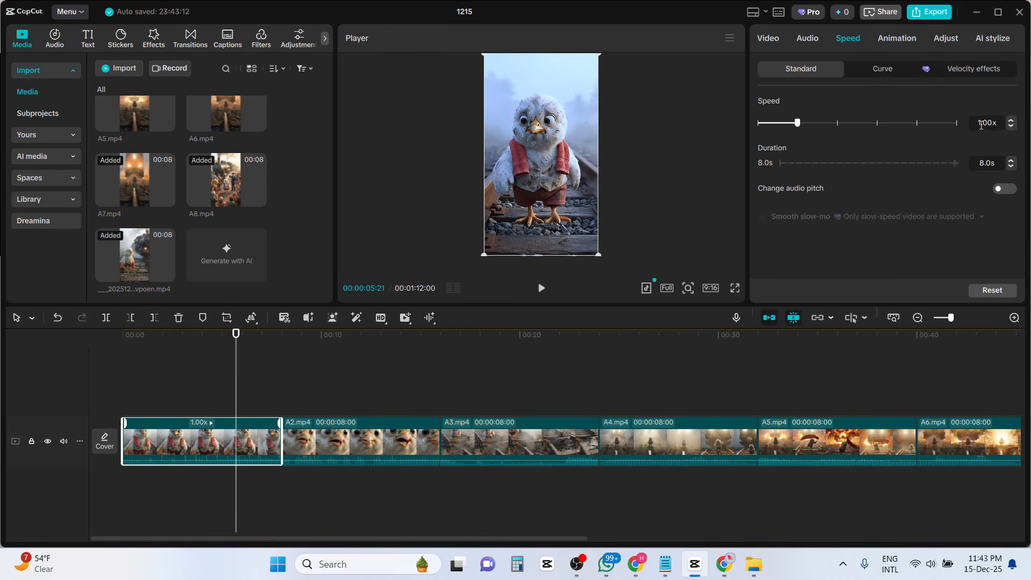
{"action": "left_click", "coordinate": [1013, 129]}
{"action": "left_click", "coordinate": [1013, 129]}
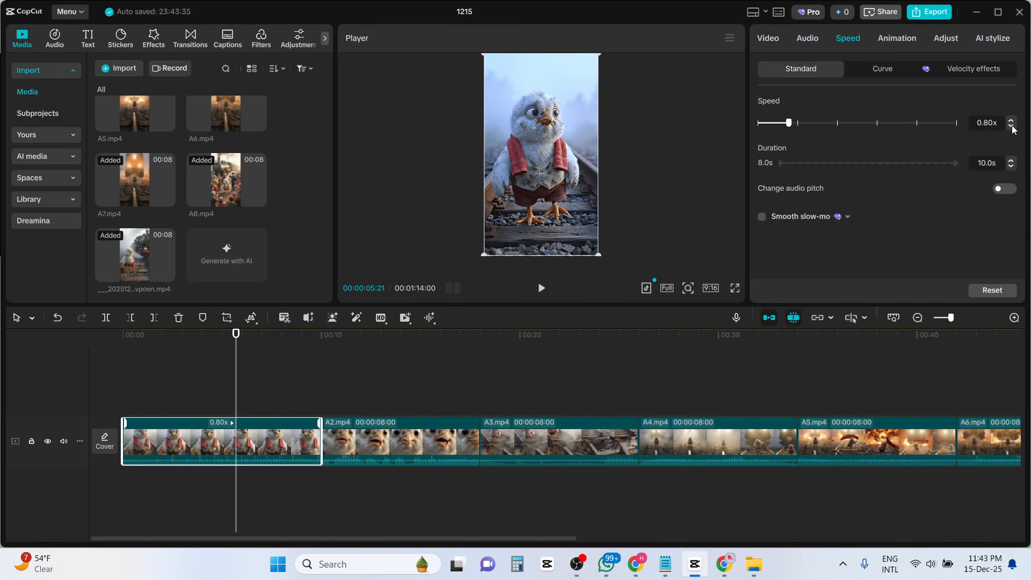
Slow the A1.mp4 clip to 0.70x speed and play it back from the start of the timeline.
{"action": "left_click", "coordinate": [1012, 129]}
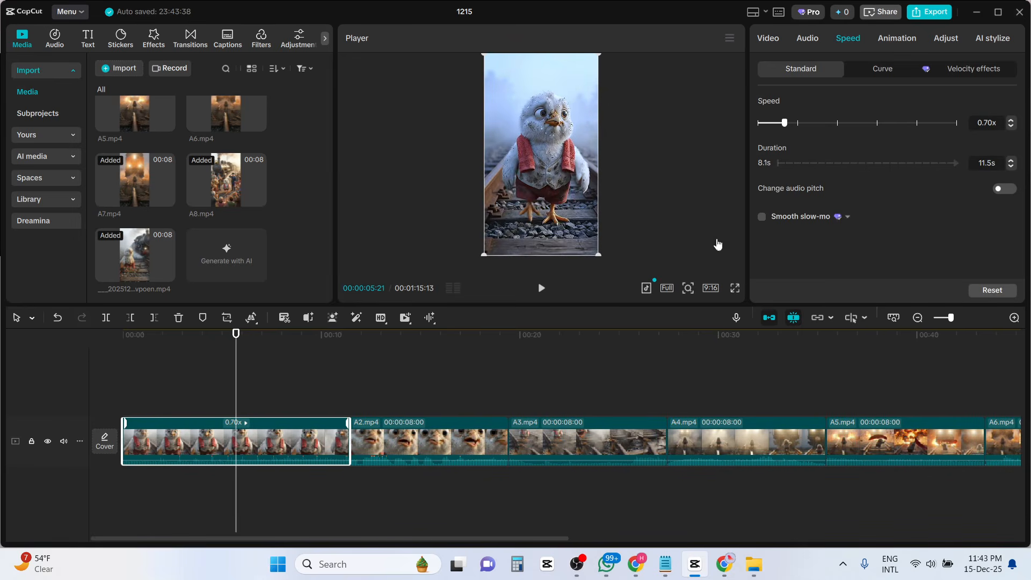
{"action": "left_click", "coordinate": [220, 368]}
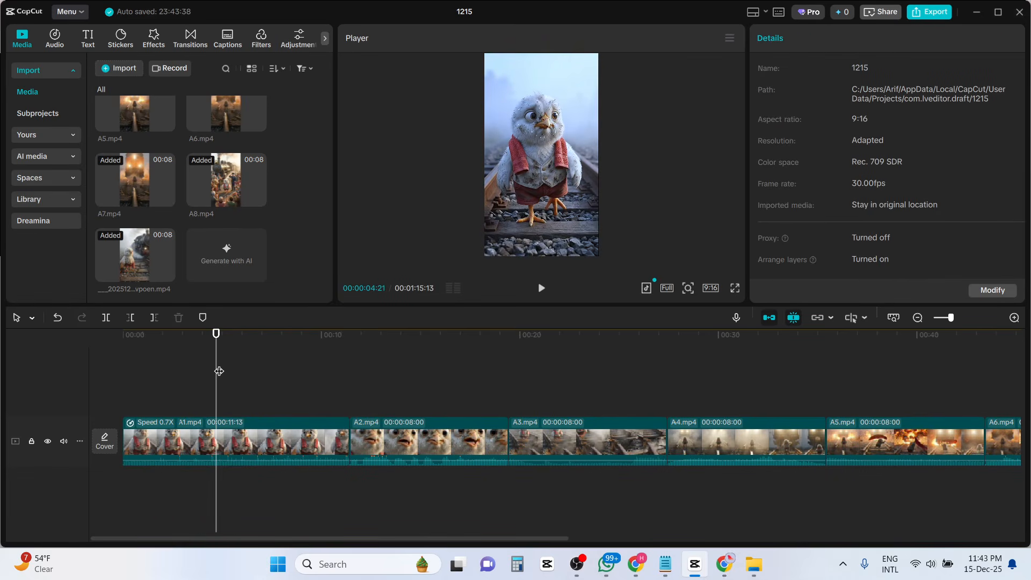
{"action": "left_click_drag", "start_coordinate": [217, 360], "coordinate": [114, 357]}
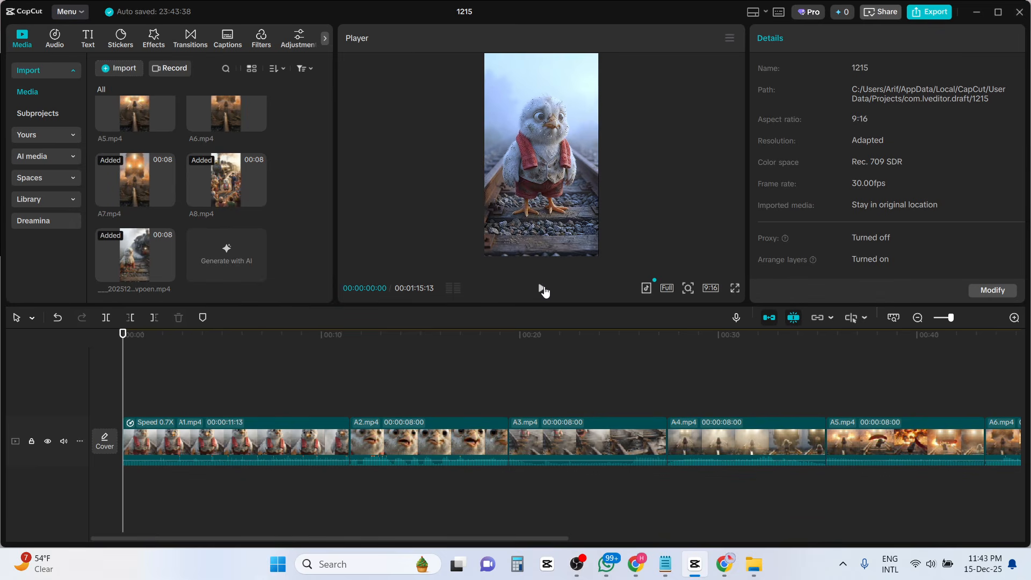
{"action": "left_click", "coordinate": [543, 290]}
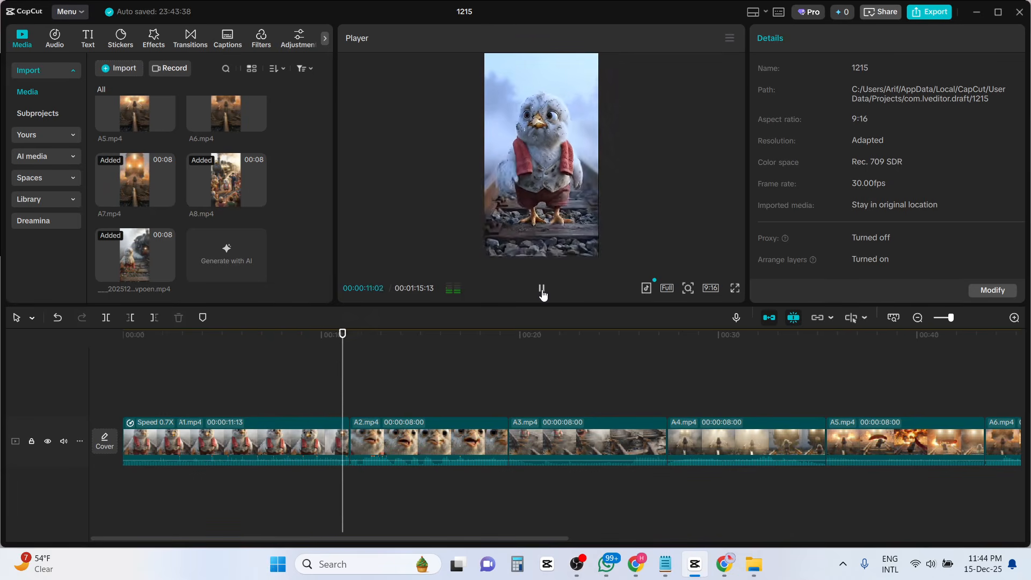
{"action": "left_click", "coordinate": [542, 291]}
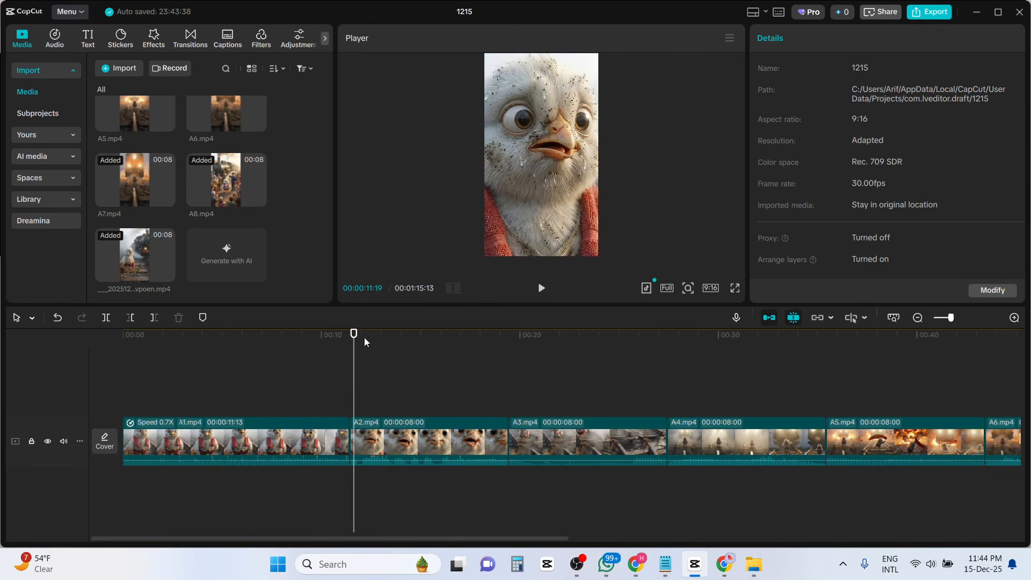
Add a scale keyframe at 100% to the A1.mp4 clip at 00:00:04:03.
{"action": "left_click_drag", "start_coordinate": [353, 336], "coordinate": [348, 340]}
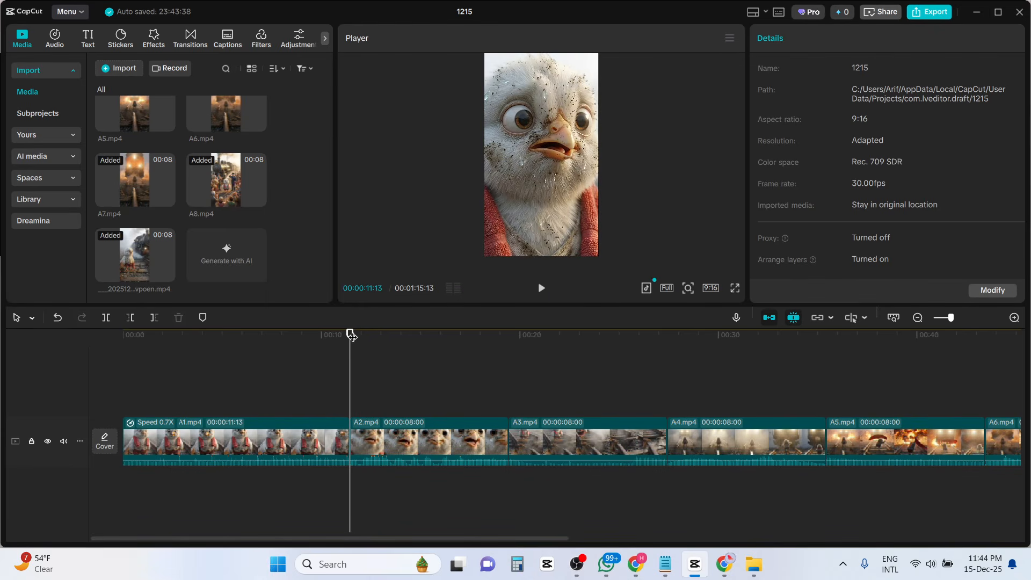
{"action": "left_click_drag", "start_coordinate": [348, 338], "coordinate": [195, 337]}
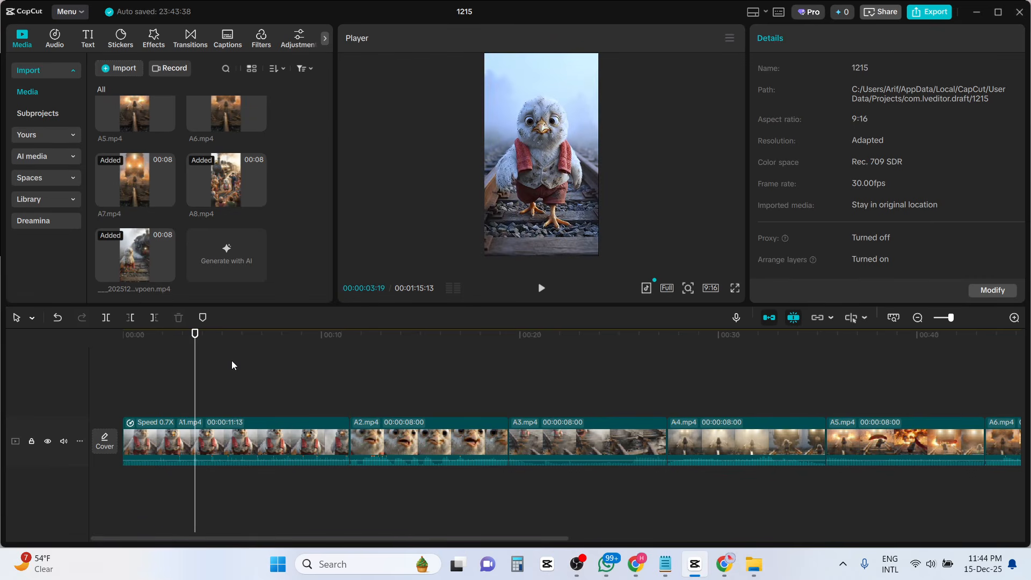
{"action": "mouse_move", "coordinate": [195, 336]}
{"action": "left_mouse_down"}
{"action": "mouse_move", "coordinate": [136, 342]}
{"action": "mouse_move", "coordinate": [227, 350]}
{"action": "mouse_move", "coordinate": [198, 350]}
{"action": "mouse_move", "coordinate": [208, 350]}
{"action": "left_mouse_up"}
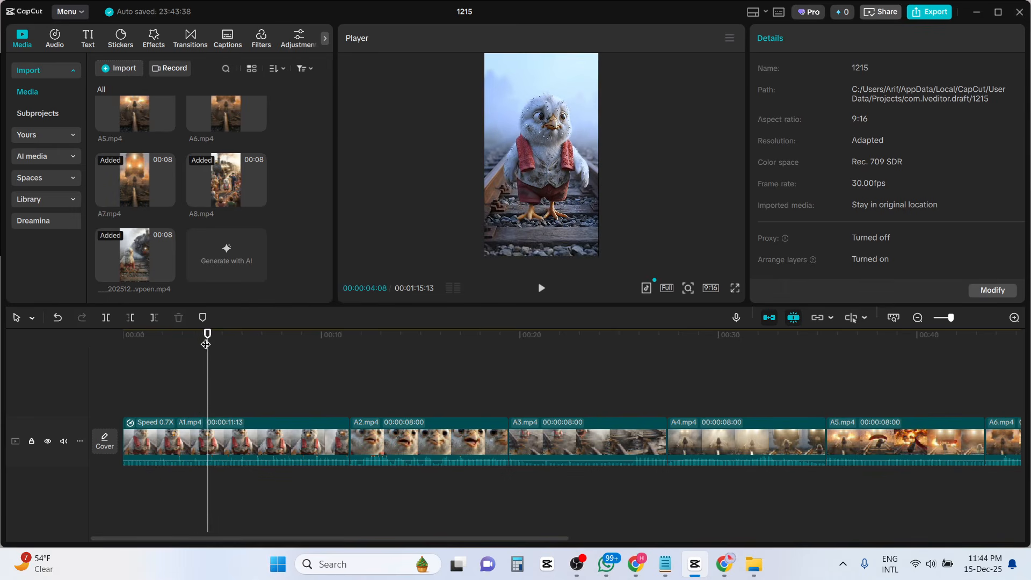
{"action": "mouse_move", "coordinate": [206, 346]}
{"action": "left_mouse_down"}
{"action": "mouse_move", "coordinate": [167, 346]}
{"action": "mouse_move", "coordinate": [204, 350]}
{"action": "left_mouse_up"}
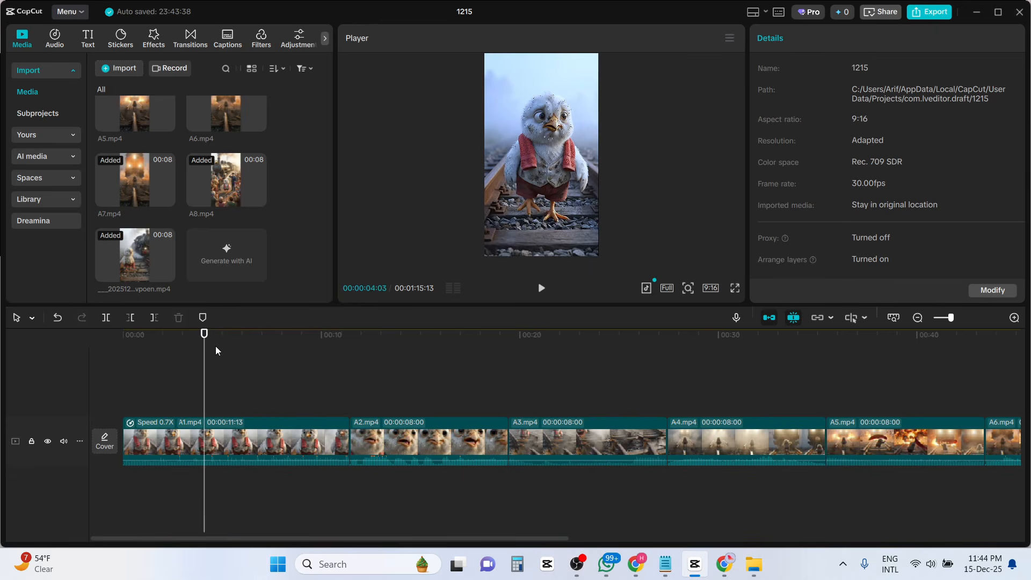
{"action": "left_click", "coordinate": [213, 426]}
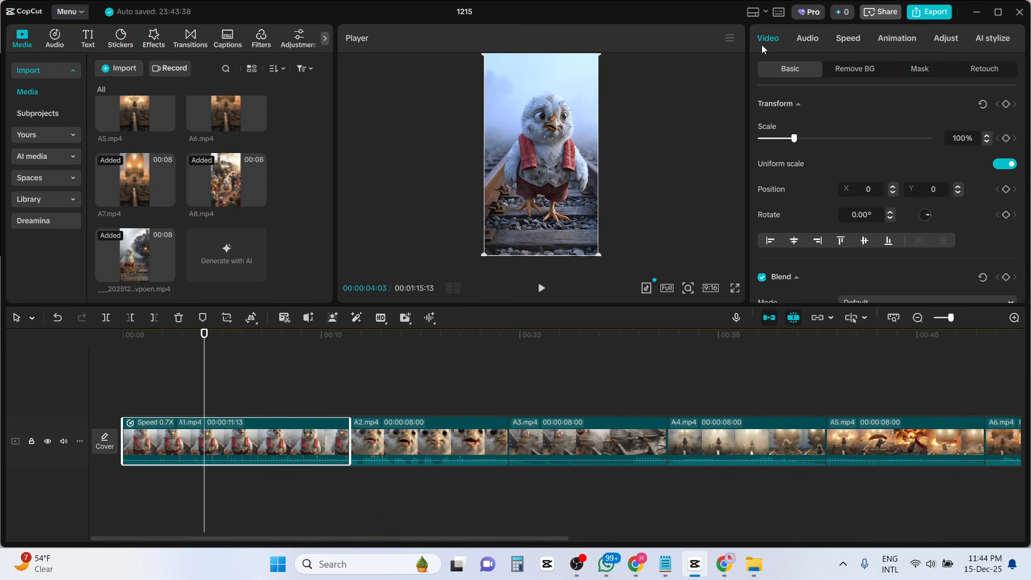
{"action": "left_click", "coordinate": [1007, 139]}
Add a second scale keyframe to A1.mp4 at 00:00:07:02 with scale 157% and reposition the clip to X -89, Y -171.
{"action": "left_click_drag", "start_coordinate": [205, 336], "coordinate": [263, 347]}
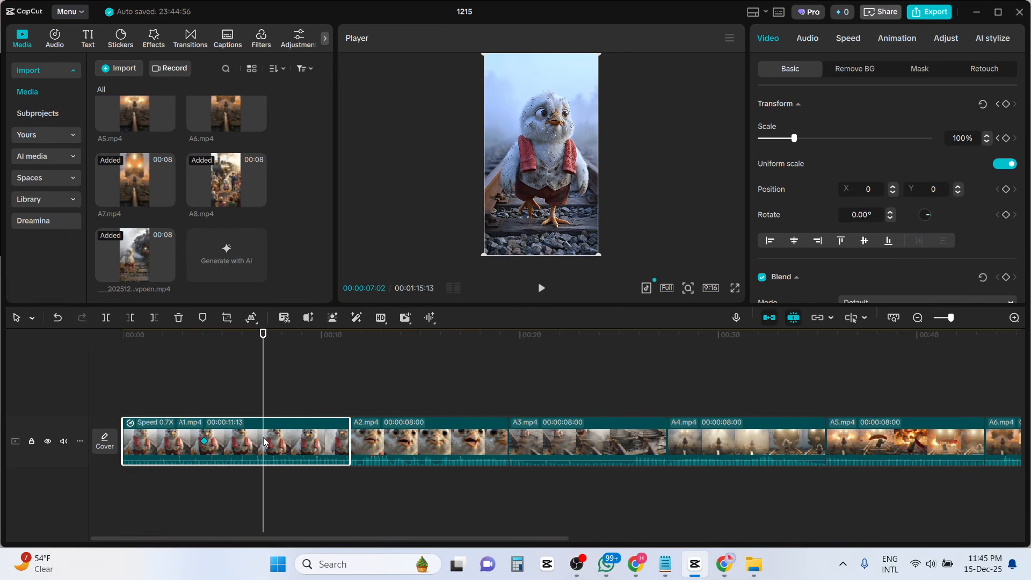
{"action": "left_click", "coordinate": [1006, 138]}
{"action": "mouse_move", "coordinate": [795, 139]}
{"action": "left_mouse_down"}
{"action": "mouse_move", "coordinate": [825, 140]}
{"action": "mouse_move", "coordinate": [815, 141]}
{"action": "left_mouse_up"}
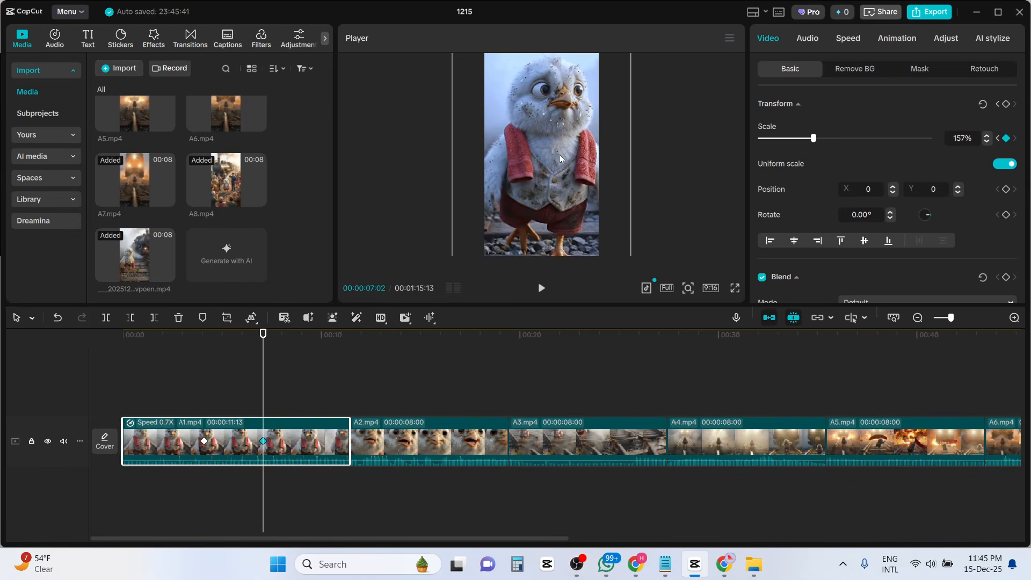
{"action": "mouse_move", "coordinate": [553, 170]}
{"action": "left_mouse_down"}
{"action": "mouse_move", "coordinate": [542, 192]}
{"action": "mouse_move", "coordinate": [560, 162]}
{"action": "mouse_move", "coordinate": [555, 140]}
{"action": "mouse_move", "coordinate": [552, 157]}
{"action": "left_mouse_up"}
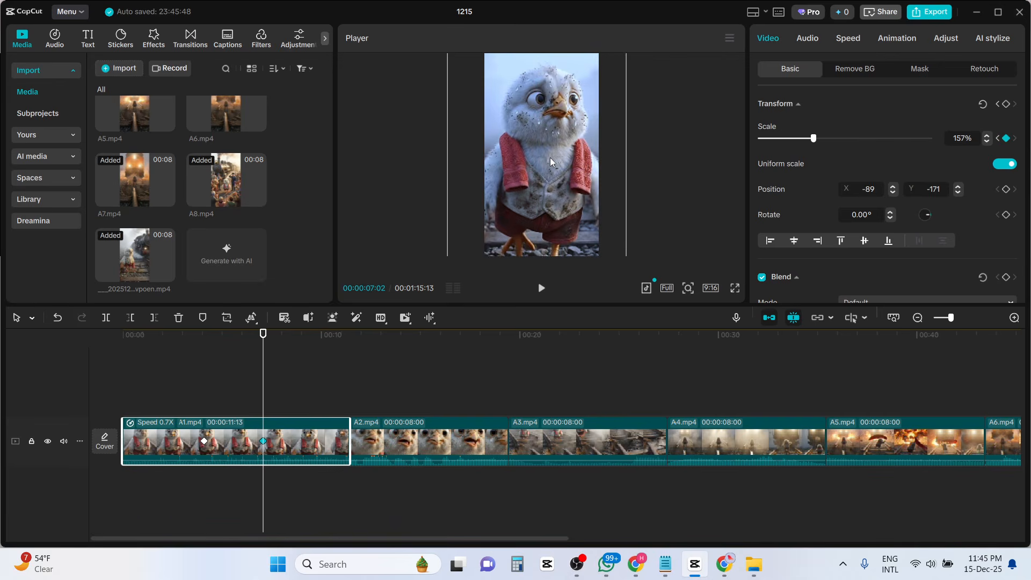
Play back the keyframed zoom on A1.mp4 from the start of the timeline and again from 00:00:01:18.
{"action": "left_click", "coordinate": [211, 359]}
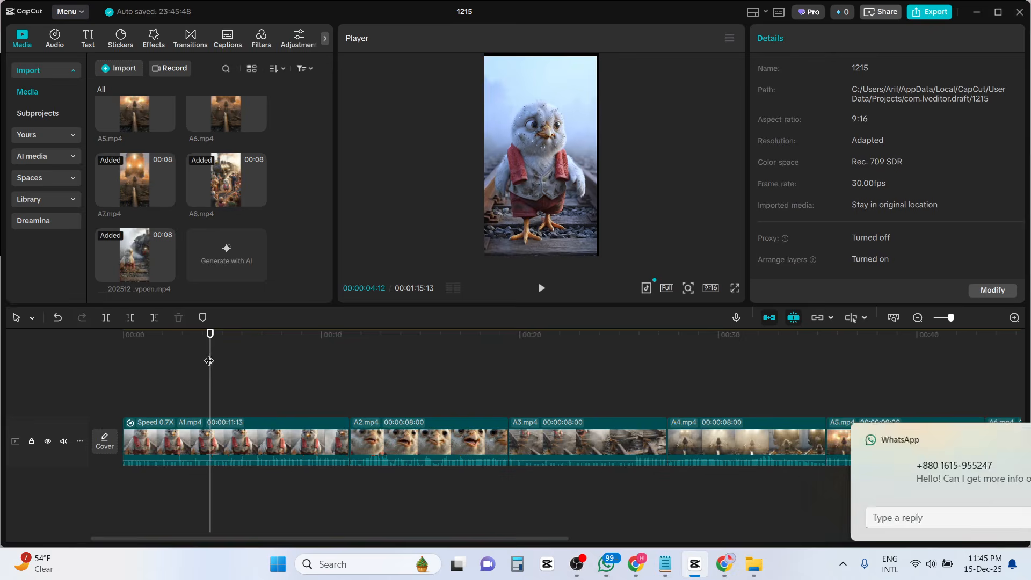
{"action": "left_click", "coordinate": [123, 359]}
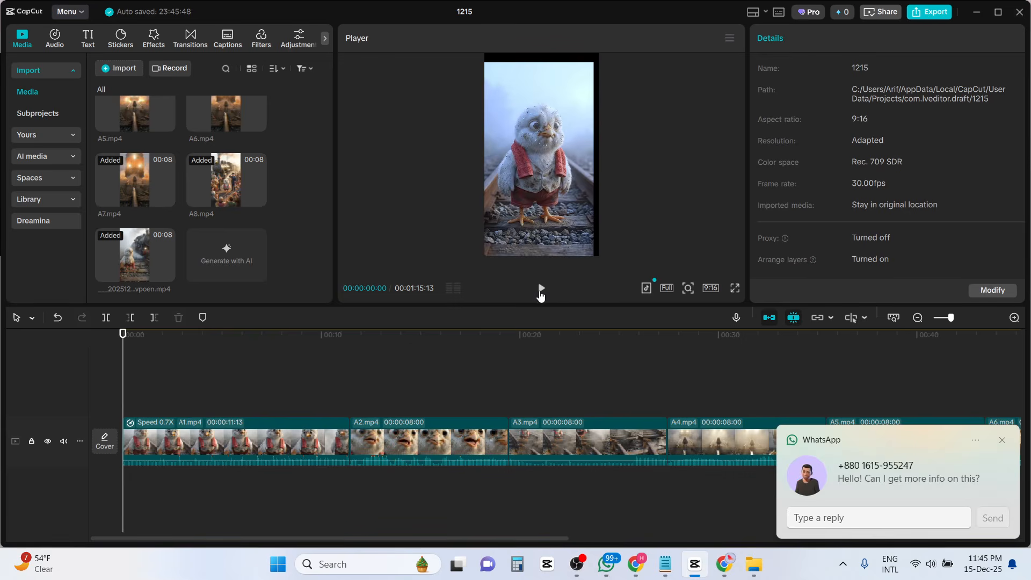
{"action": "left_click", "coordinate": [541, 290]}
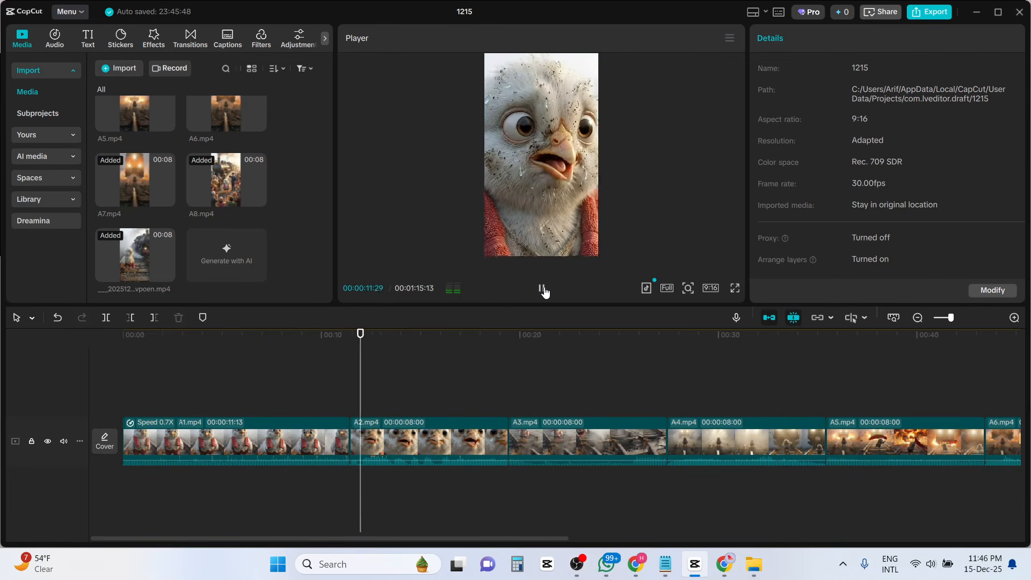
{"action": "left_click", "coordinate": [543, 290]}
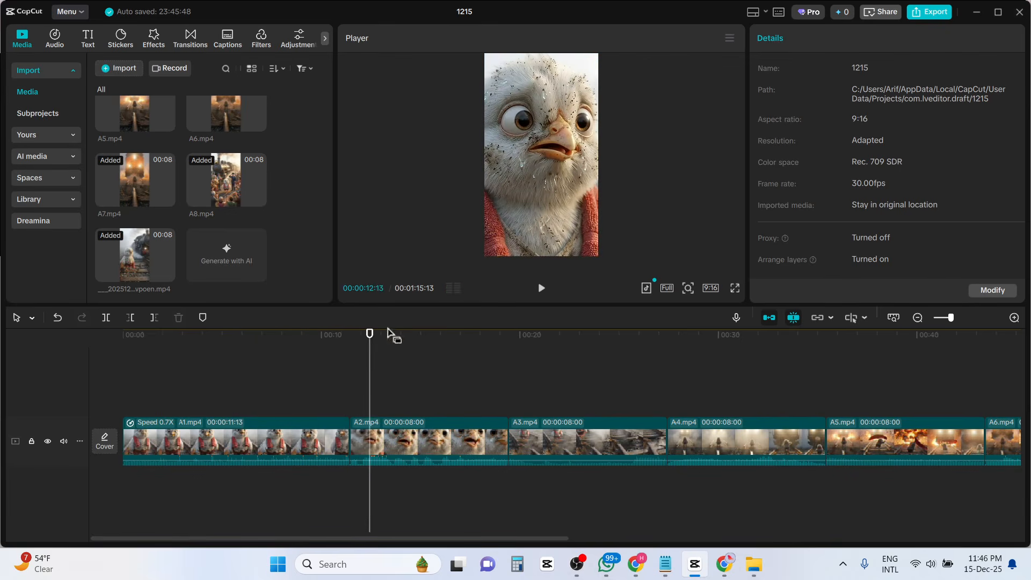
{"action": "left_click", "coordinate": [356, 342]}
{"action": "left_click_drag", "start_coordinate": [357, 347], "coordinate": [190, 338]}
{"action": "left_click", "coordinate": [274, 432]}
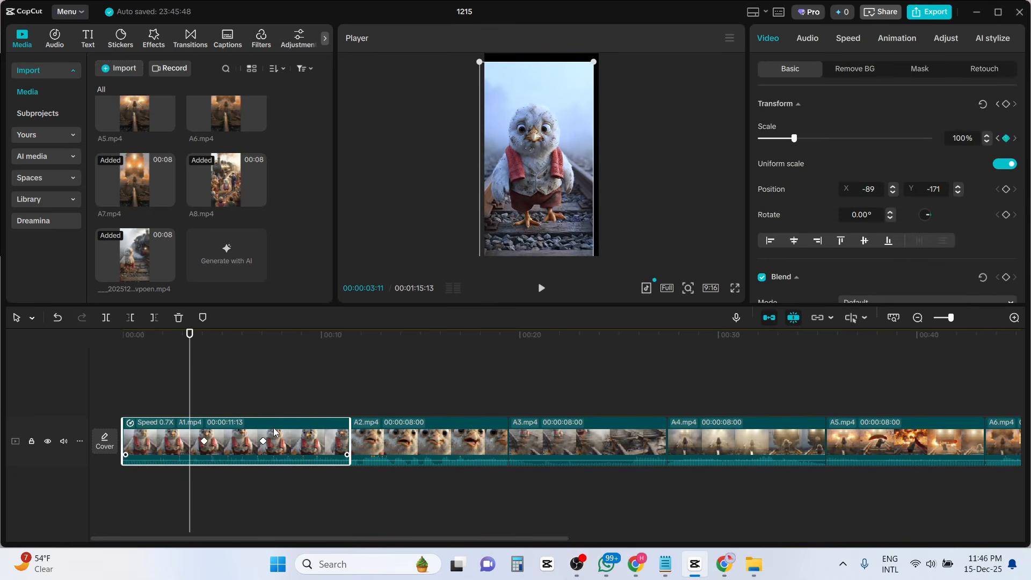
{"action": "left_click_drag", "start_coordinate": [189, 345], "coordinate": [155, 344]}
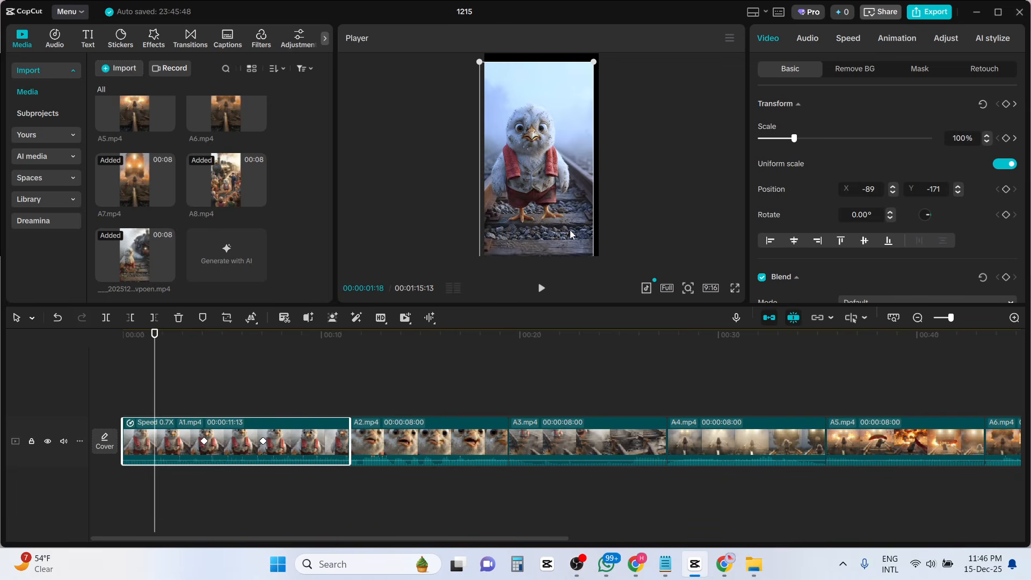
{"action": "left_click", "coordinate": [541, 289]}
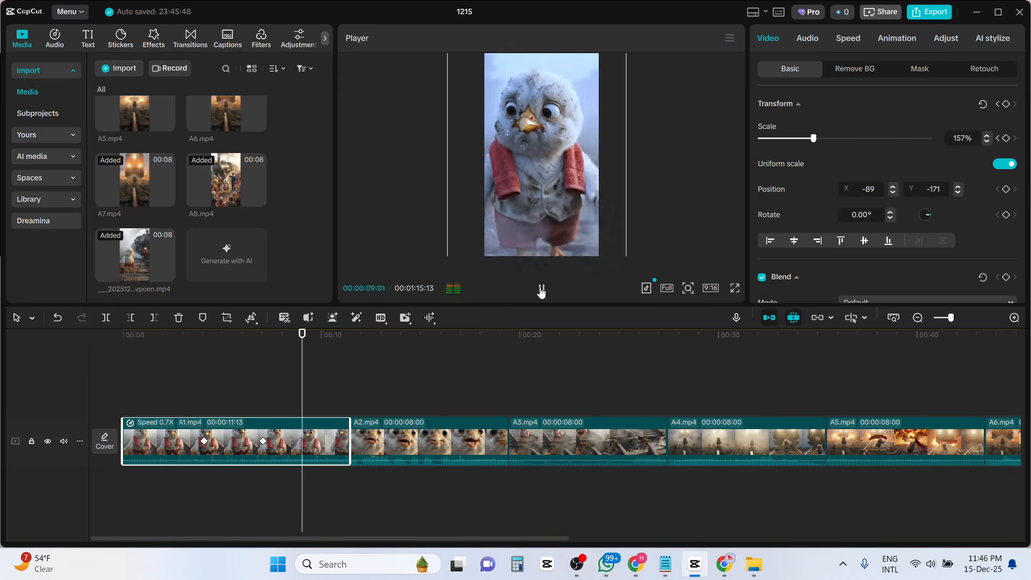
{"action": "left_click", "coordinate": [541, 290]}
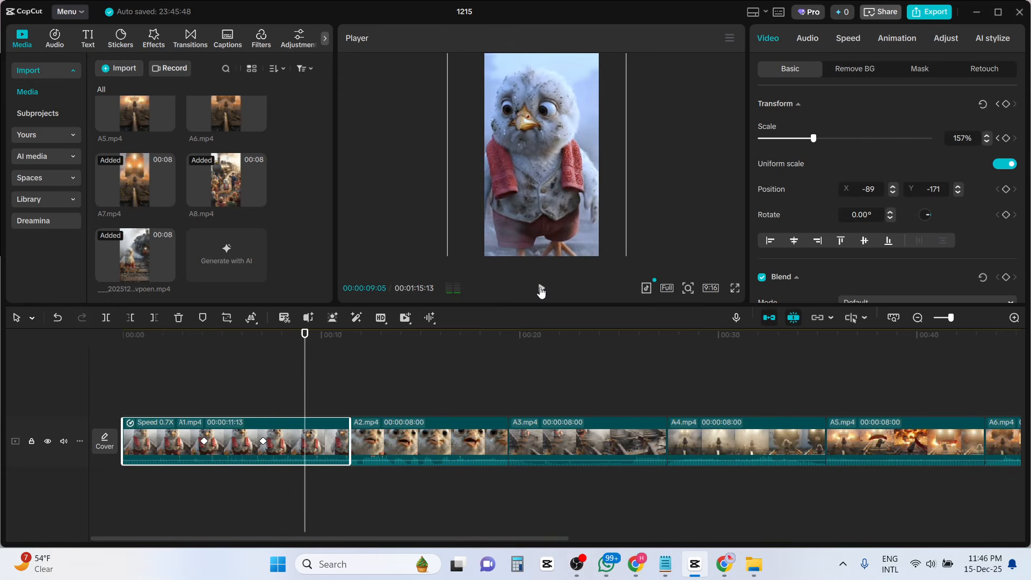
Enable Auto adjust on the A1.mp4 clip and lower its intensity, previewing the frame at 00:00:03:11.
{"action": "left_click", "coordinate": [265, 372]}
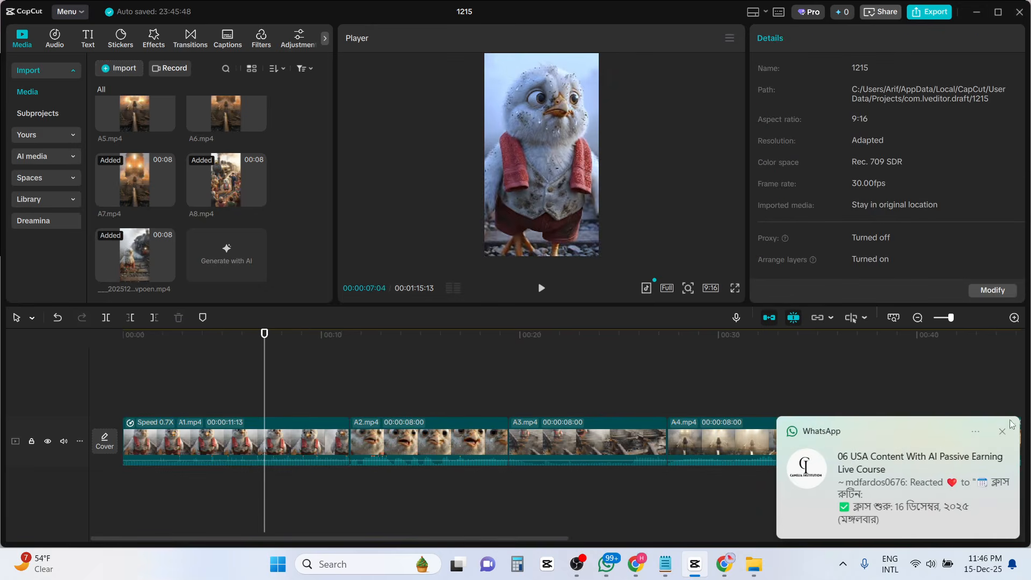
{"action": "left_click", "coordinate": [294, 431]}
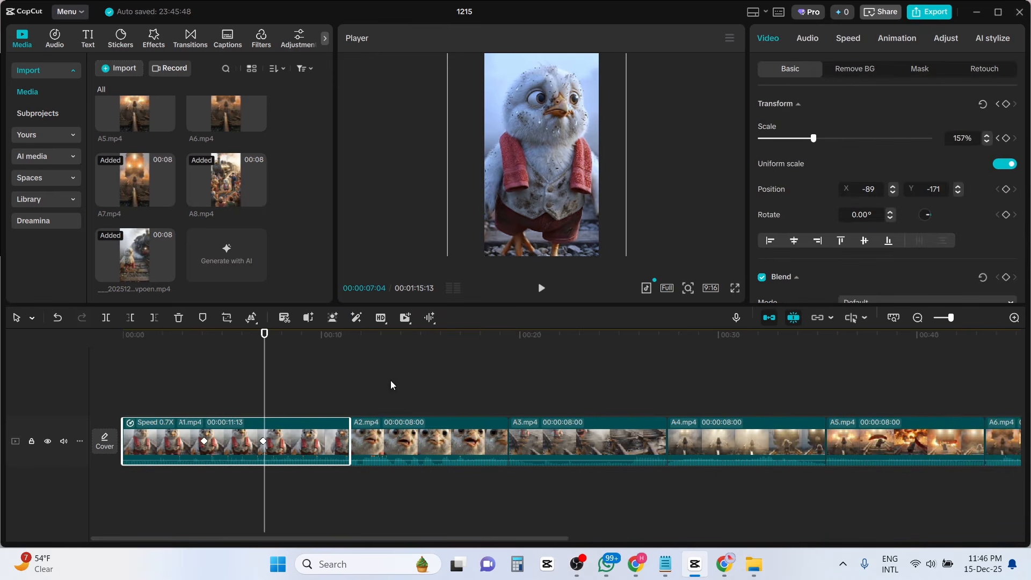
{"action": "left_click", "coordinate": [269, 365]}
{"action": "left_click_drag", "start_coordinate": [290, 366], "coordinate": [190, 365]}
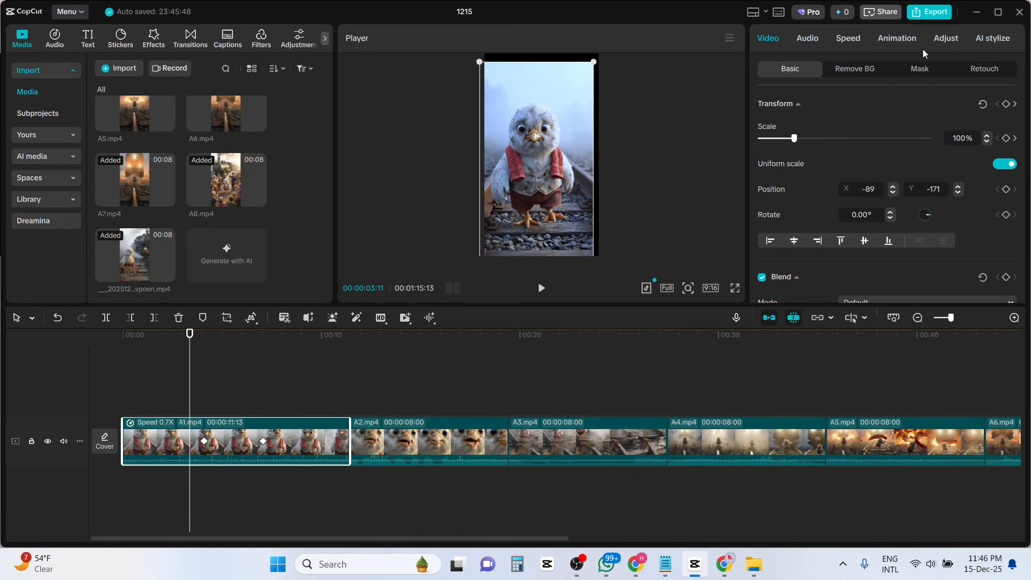
{"action": "left_click", "coordinate": [948, 38]}
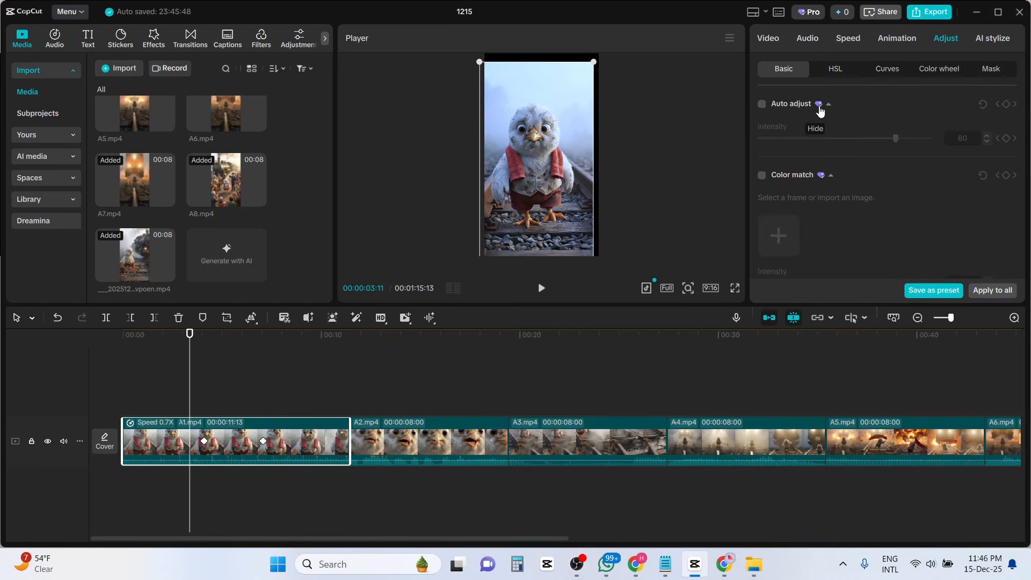
{"action": "left_click", "coordinate": [763, 105]}
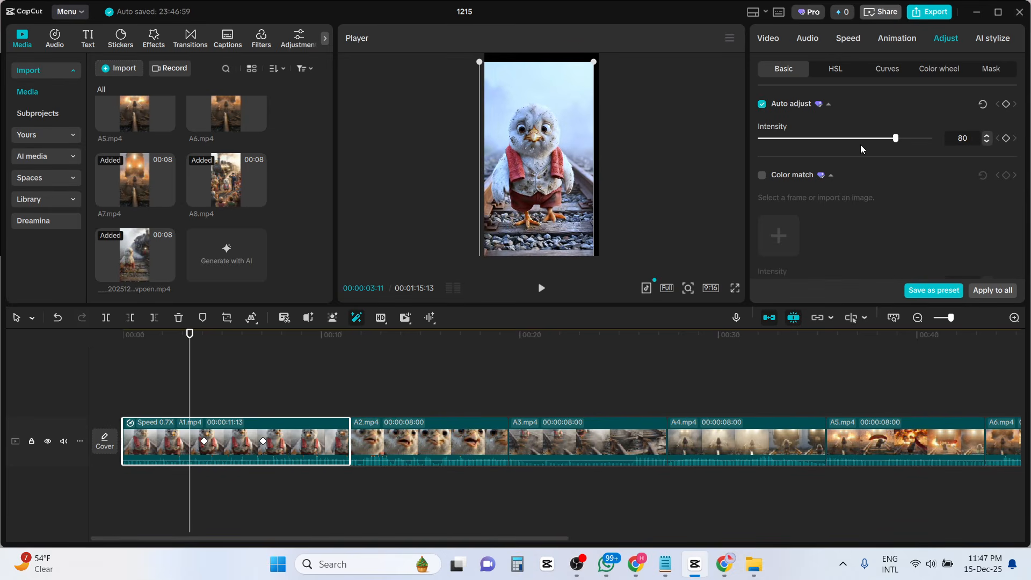
{"action": "left_click_drag", "start_coordinate": [895, 138], "coordinate": [789, 141]}
Enable Color correction on the A1.mp4 clip and check the frame in full-screen preview.
{"action": "scroll", "coordinate": [793, 143], "scroll_direction": "down", "scroll_amount": 5}
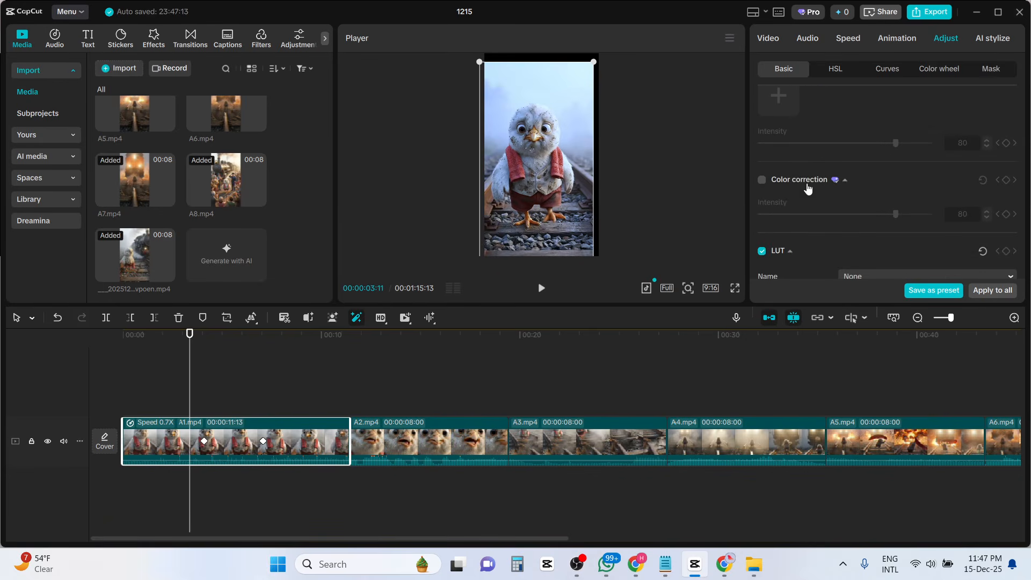
{"action": "left_click", "coordinate": [762, 181]}
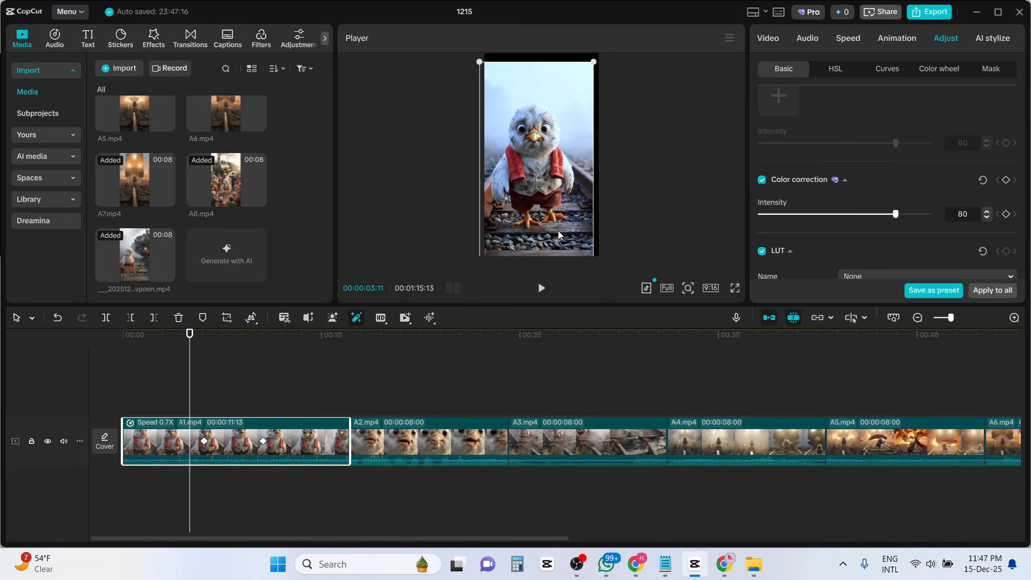
{"action": "left_click", "coordinate": [736, 289]}
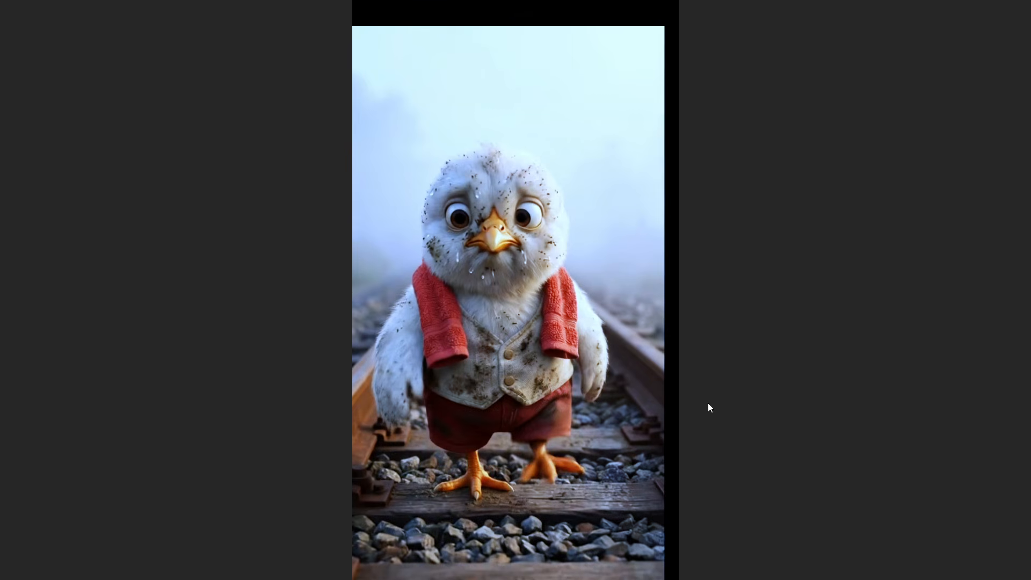
{"action": "mouse_move", "coordinate": [708, 402]}
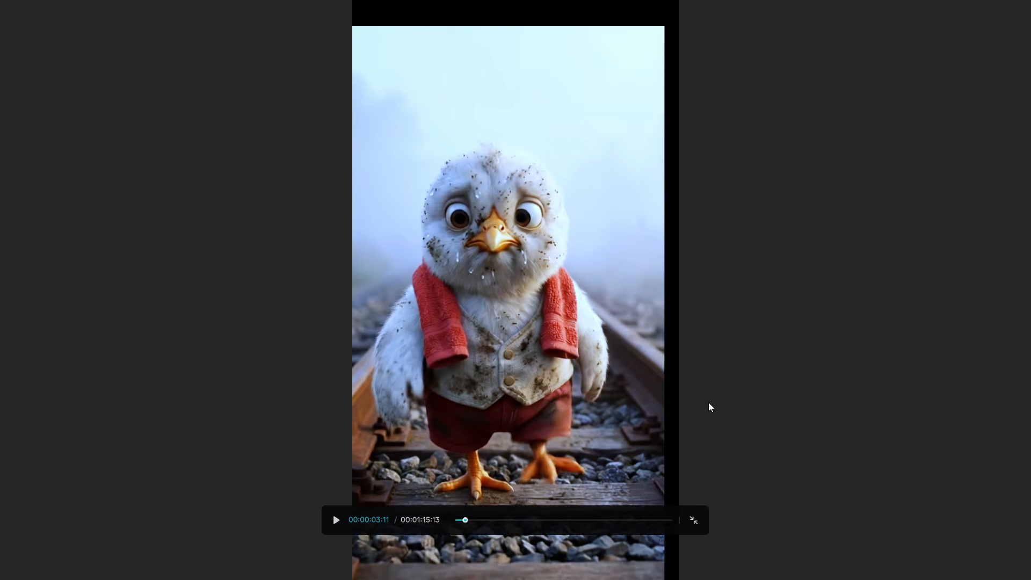
{"action": "left_click", "coordinate": [692, 520]}
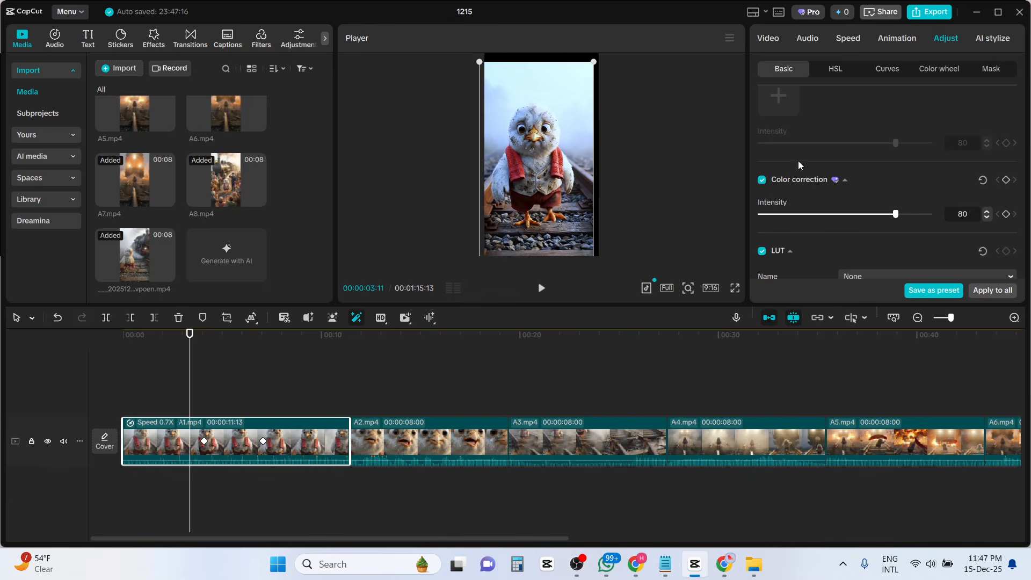
Try lowering Shadow on the A1.mp4 clip to -44 and then -35, checking the frame in full-screen preview.
{"action": "scroll", "coordinate": [799, 160], "scroll_direction": "down", "scroll_amount": 5}
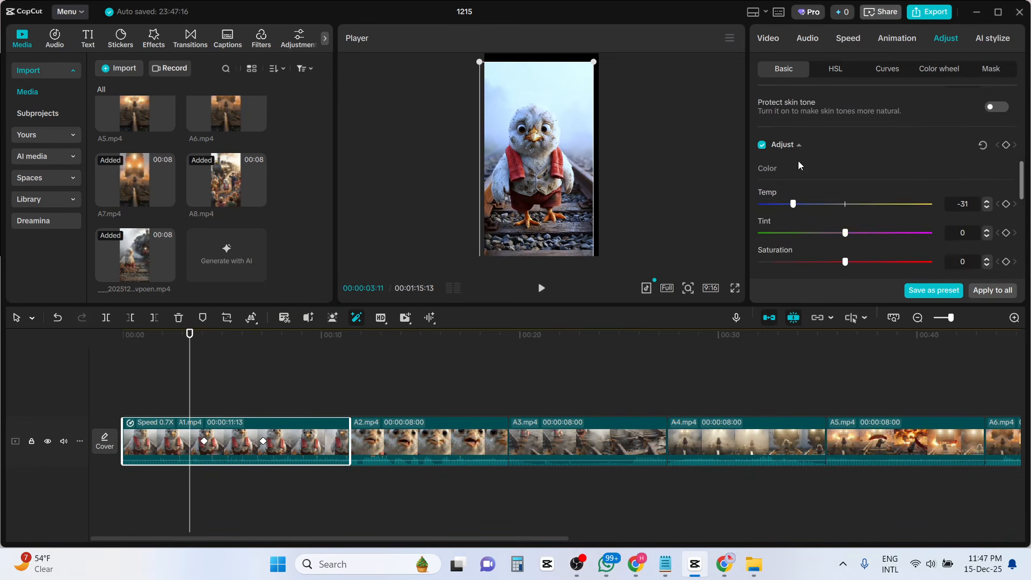
{"action": "scroll", "coordinate": [798, 160], "scroll_direction": "down", "scroll_amount": 3}
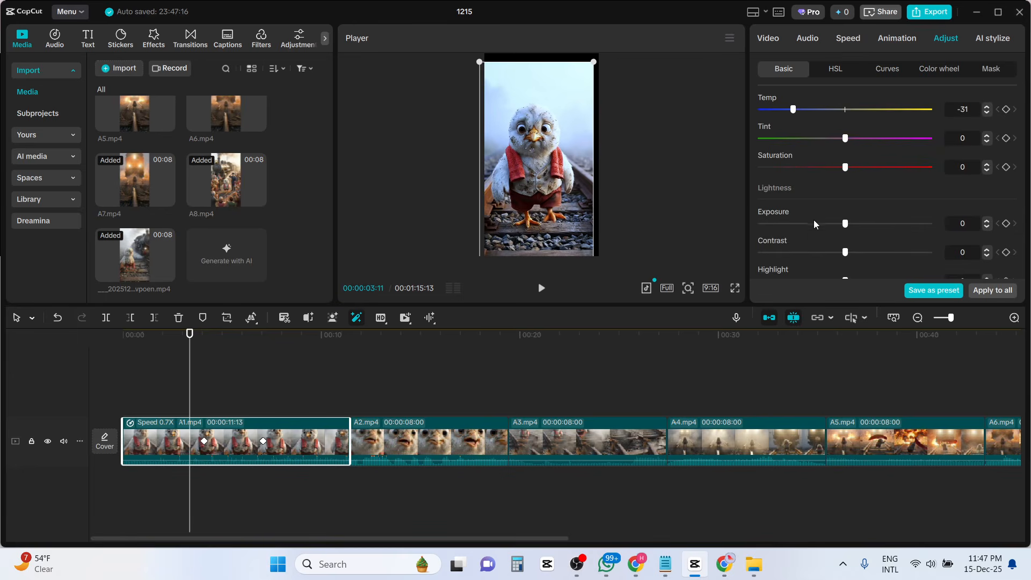
{"action": "scroll", "coordinate": [813, 215], "scroll_direction": "down", "scroll_amount": 1}
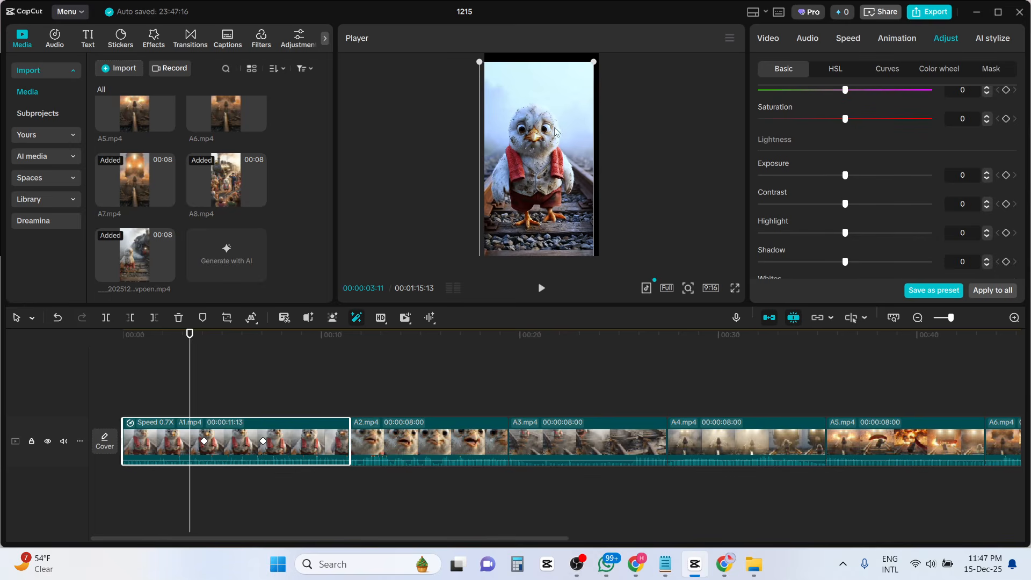
{"action": "scroll", "coordinate": [827, 227], "scroll_direction": "down", "scroll_amount": 1}
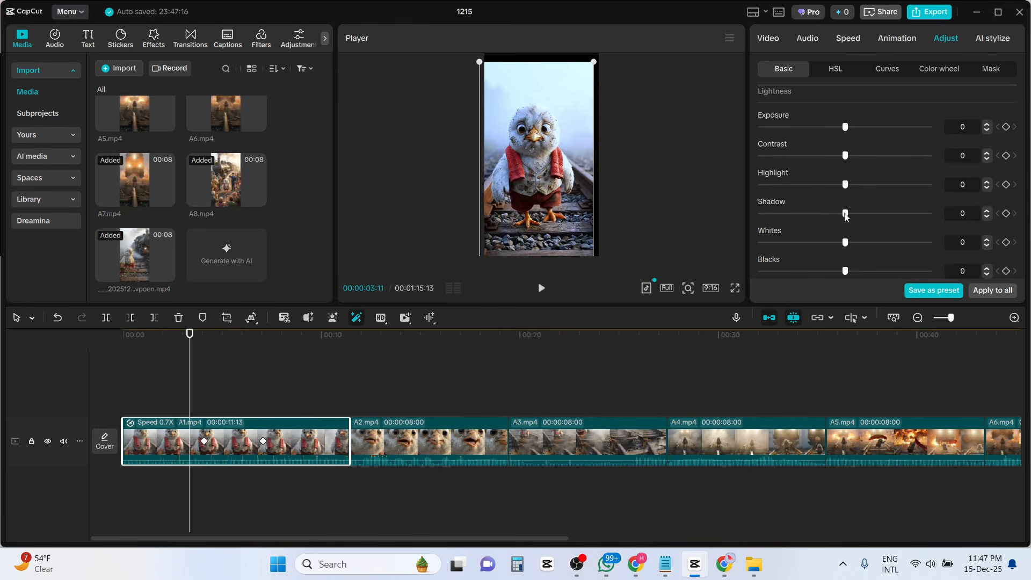
{"action": "left_click_drag", "start_coordinate": [846, 213], "coordinate": [772, 215]}
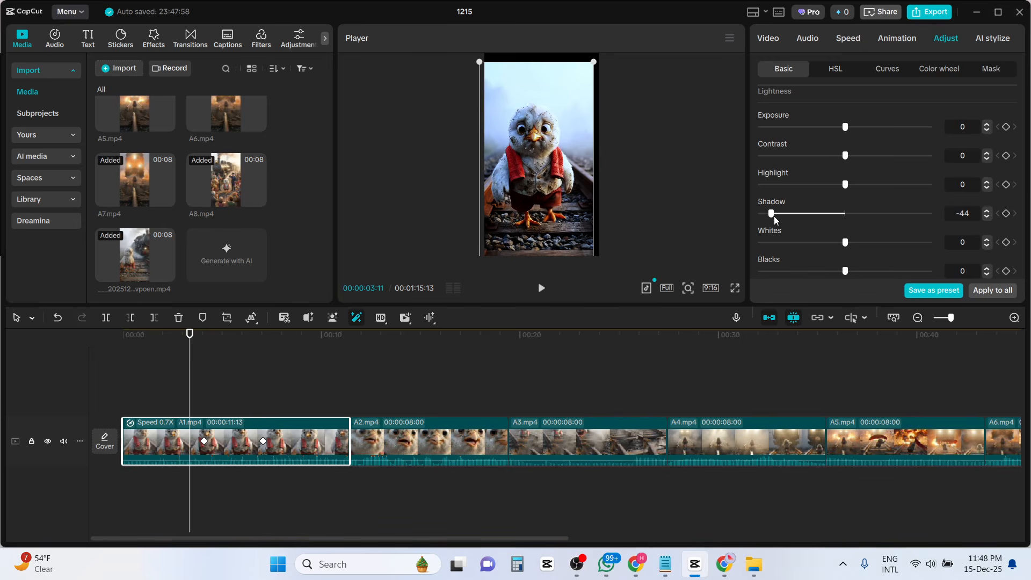
{"action": "mouse_move", "coordinate": [773, 215]}
{"action": "left_mouse_down"}
{"action": "mouse_move", "coordinate": [830, 217]}
{"action": "mouse_move", "coordinate": [780, 220]}
{"action": "left_mouse_up"}
{"action": "left_click", "coordinate": [734, 289]}
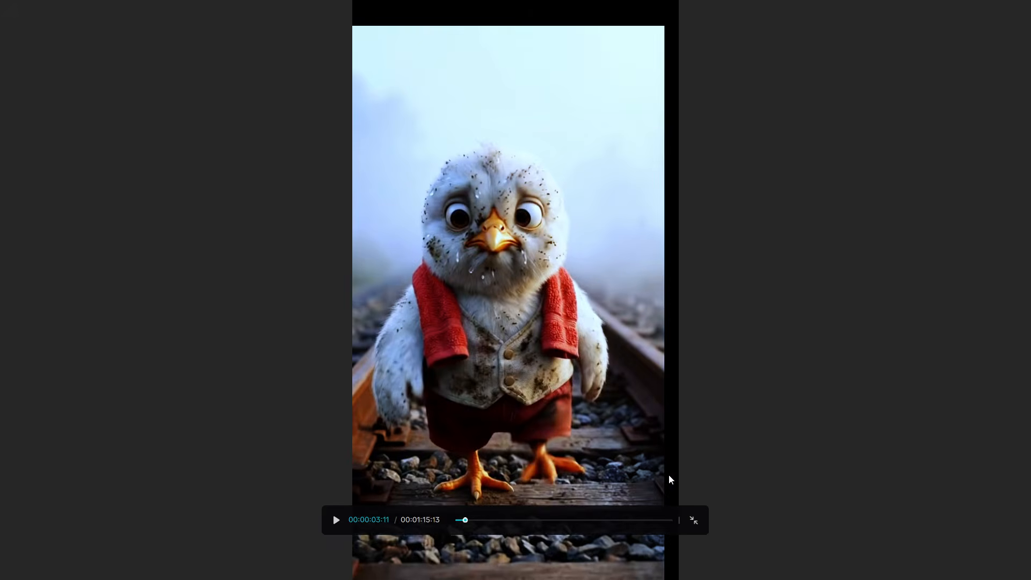
{"action": "left_click", "coordinate": [688, 520]}
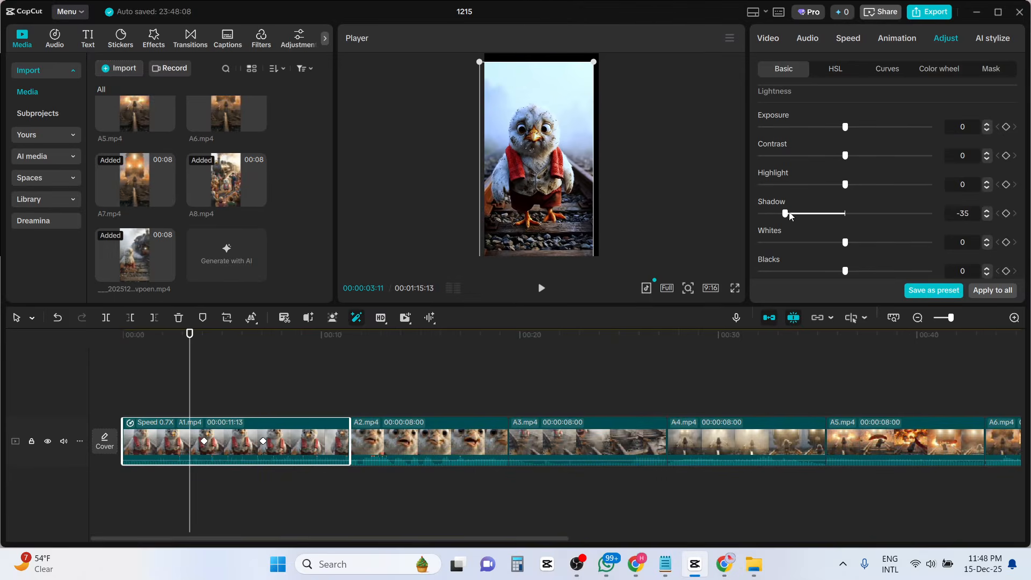
Set Shadow on the A1.mp4 clip to -3, leaving Contrast and Exposure at 0.
{"action": "left_click_drag", "start_coordinate": [782, 215], "coordinate": [845, 215]}
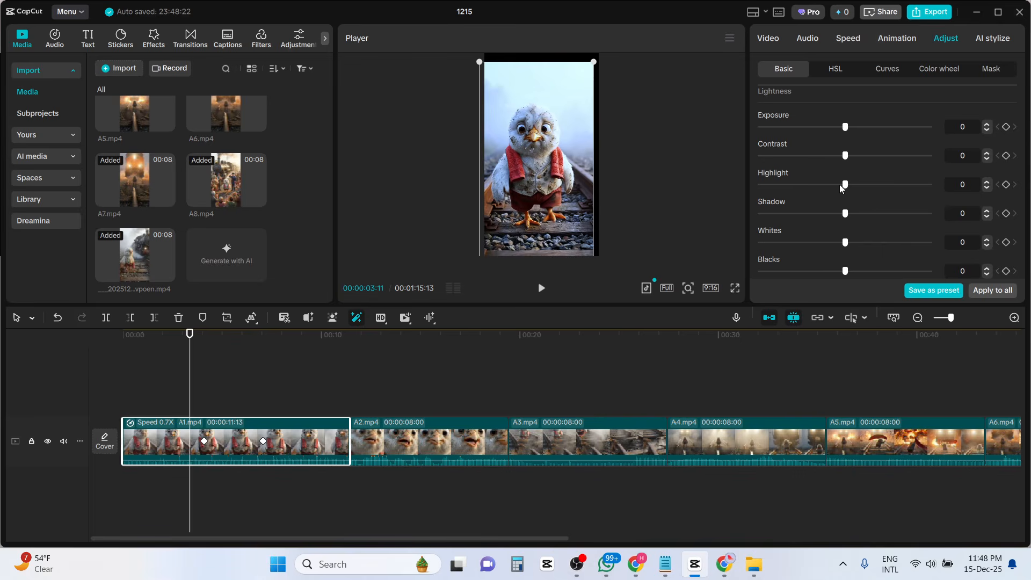
{"action": "left_click_drag", "start_coordinate": [844, 216], "coordinate": [838, 215]}
{"action": "mouse_move", "coordinate": [833, 156]}
{"action": "left_mouse_down"}
{"action": "mouse_move", "coordinate": [910, 164]}
{"action": "mouse_move", "coordinate": [823, 166]}
{"action": "mouse_move", "coordinate": [859, 166]}
{"action": "mouse_move", "coordinate": [843, 167]}
{"action": "left_mouse_up"}
{"action": "mouse_move", "coordinate": [847, 132]}
{"action": "left_mouse_down"}
{"action": "mouse_move", "coordinate": [815, 131]}
{"action": "mouse_move", "coordinate": [875, 138]}
{"action": "mouse_move", "coordinate": [814, 143]}
{"action": "mouse_move", "coordinate": [816, 128]}
{"action": "mouse_move", "coordinate": [840, 126]}
{"action": "left_mouse_up"}
{"action": "scroll", "coordinate": [824, 226], "scroll_direction": "down", "scroll_amount": 1}
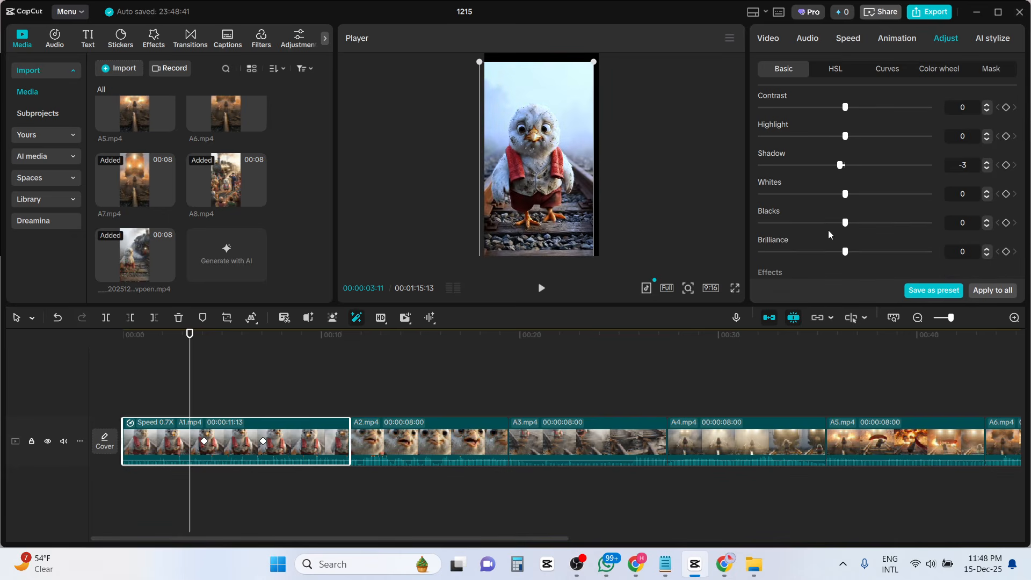
Set Sharpen on the A1.mp4 clip to 6 after trying 88 in full-screen preview.
{"action": "scroll", "coordinate": [852, 204], "scroll_direction": "down", "scroll_amount": 2}
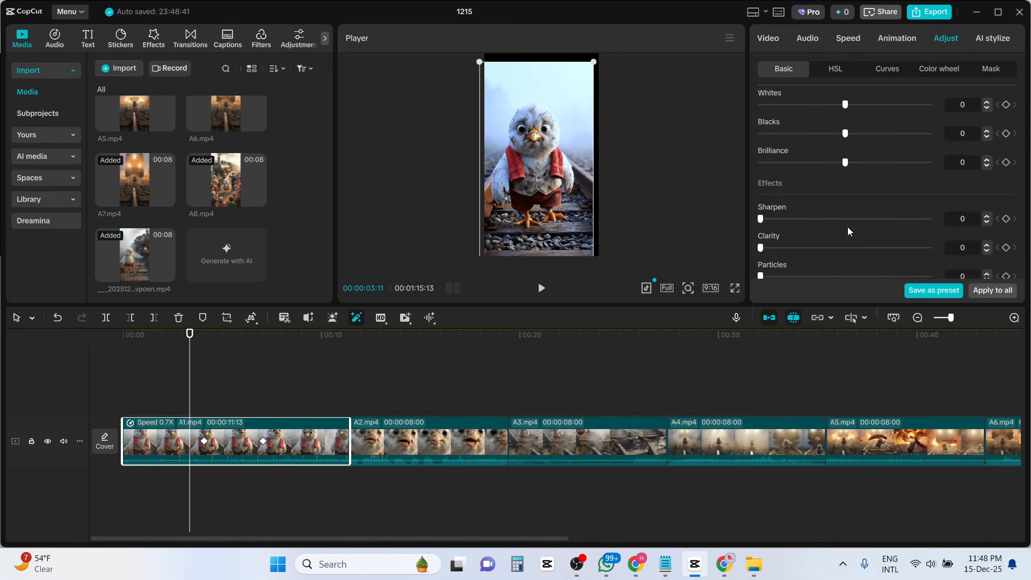
{"action": "scroll", "coordinate": [848, 227], "scroll_direction": "down", "scroll_amount": 2}
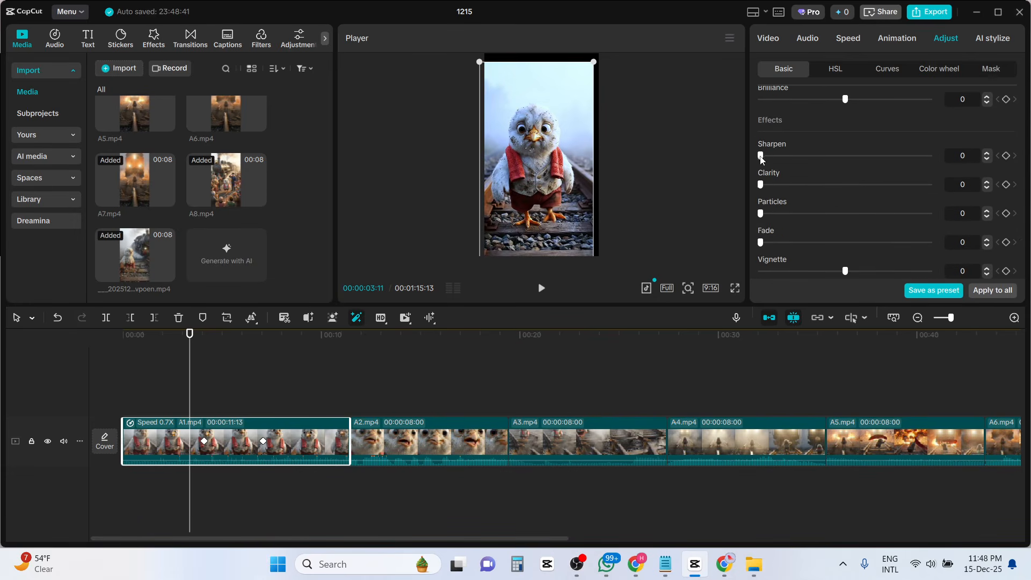
{"action": "left_click_drag", "start_coordinate": [761, 158], "coordinate": [908, 160]}
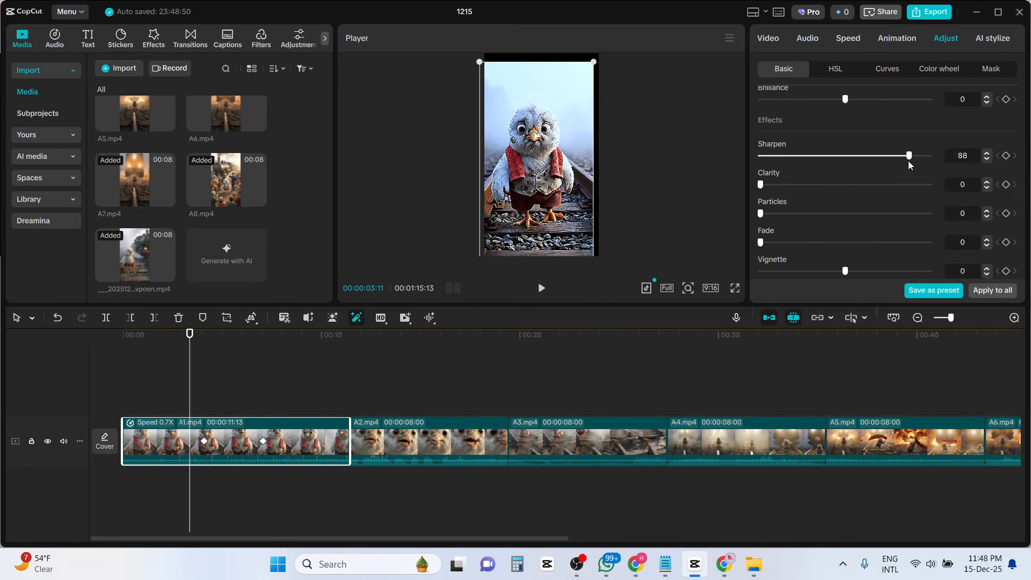
{"action": "left_click", "coordinate": [736, 289]}
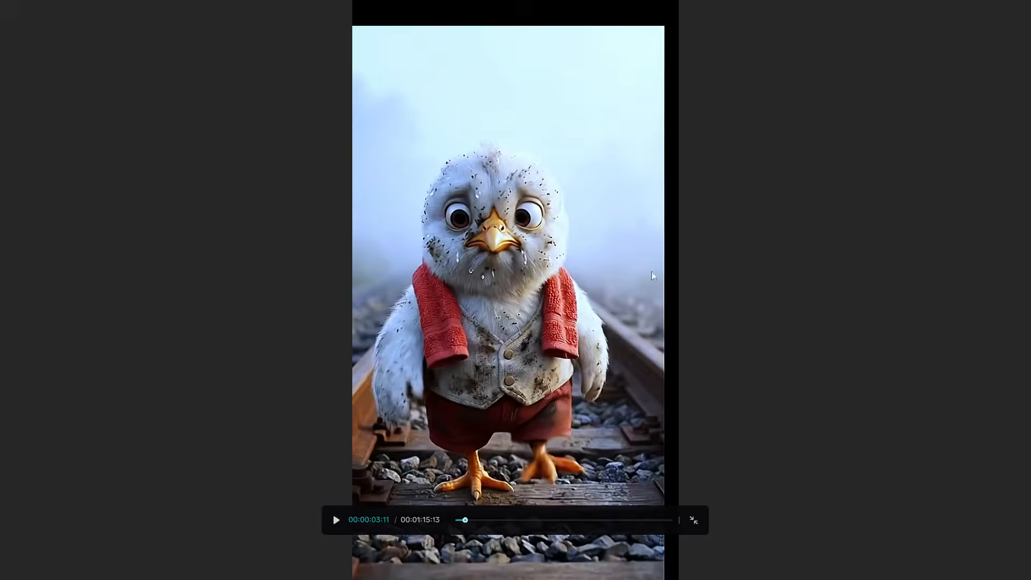
{"action": "left_click", "coordinate": [694, 520]}
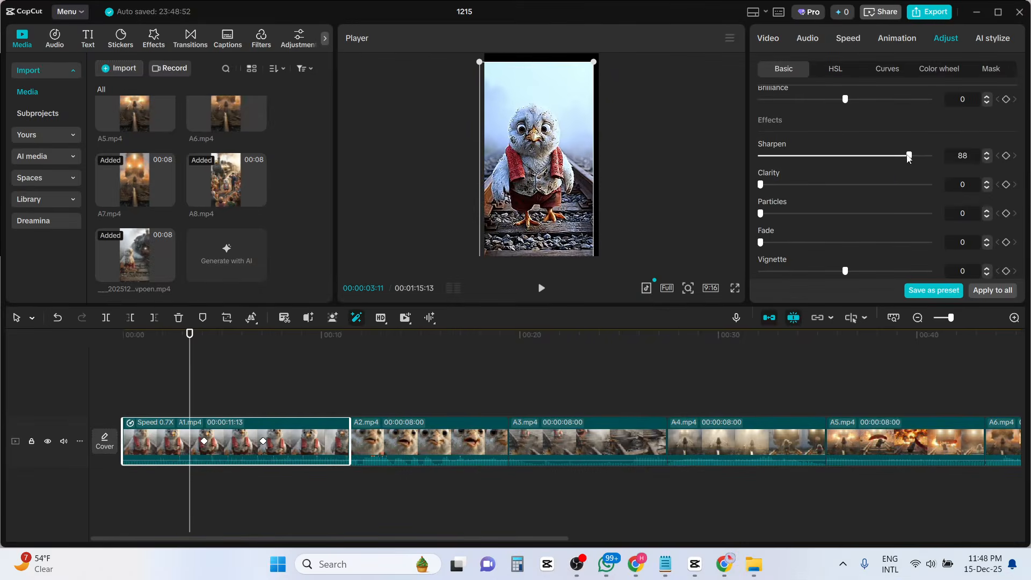
{"action": "left_click_drag", "start_coordinate": [909, 155], "coordinate": [770, 156]}
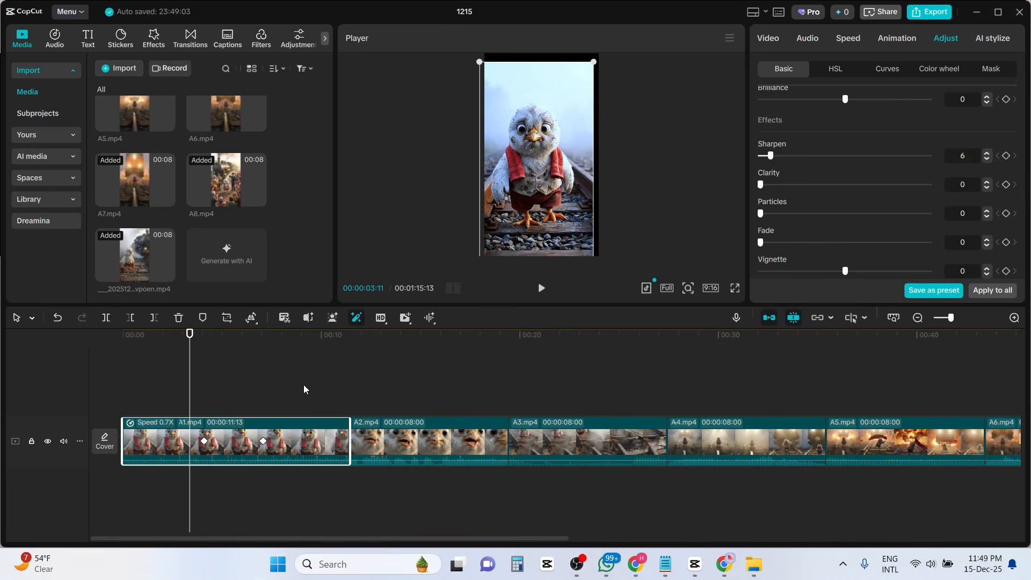
Select the A2.mp4 clip and scrub between A1.mp4 and A2.mp4 to compare their colors, ending at 00:00:13:22.
{"action": "left_click", "coordinate": [299, 365]}
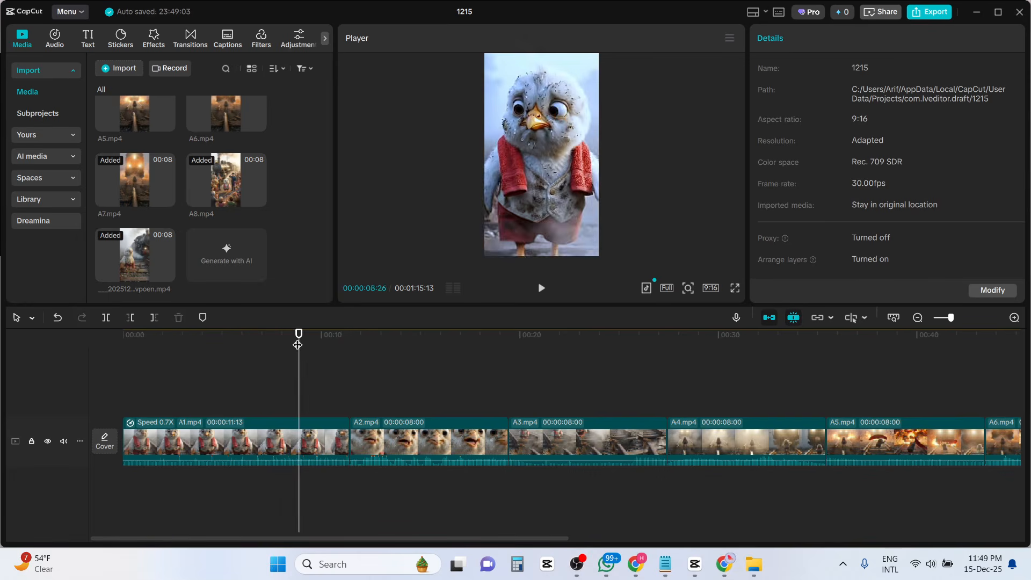
{"action": "left_click_drag", "start_coordinate": [303, 346], "coordinate": [377, 363]}
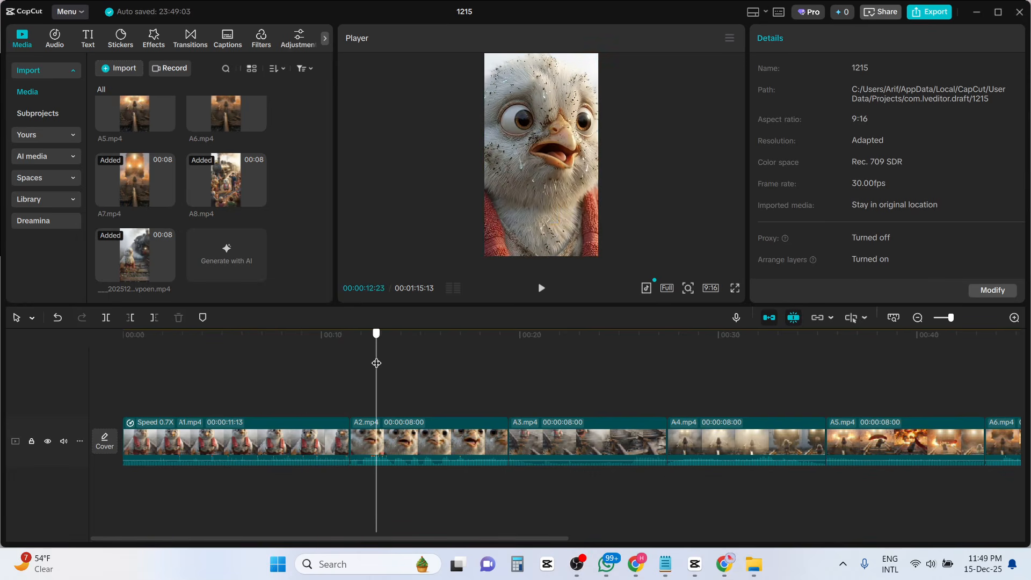
{"action": "left_click", "coordinate": [446, 440]}
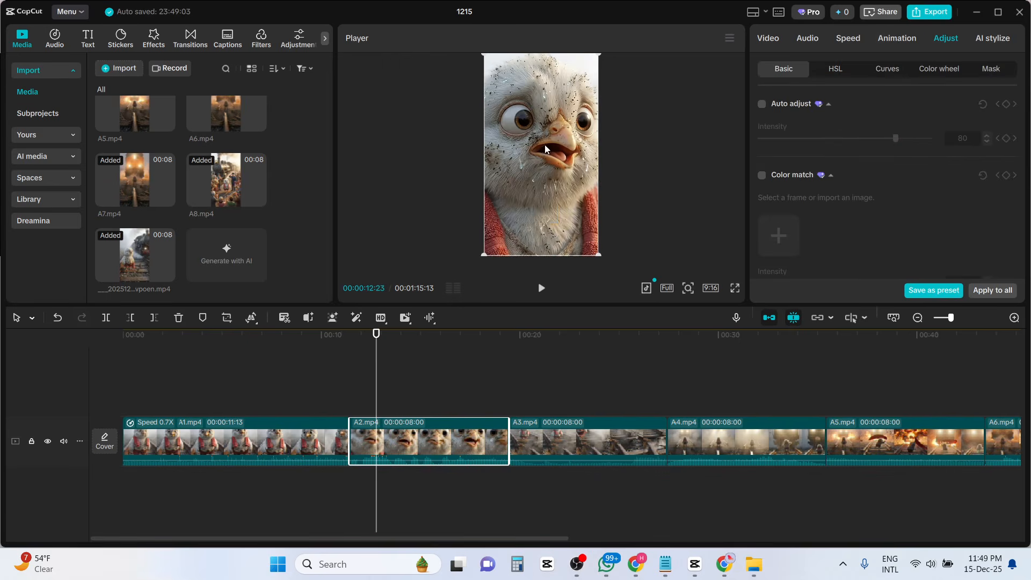
{"action": "left_click", "coordinate": [264, 342]}
{"action": "left_click_drag", "start_coordinate": [262, 344], "coordinate": [395, 366]}
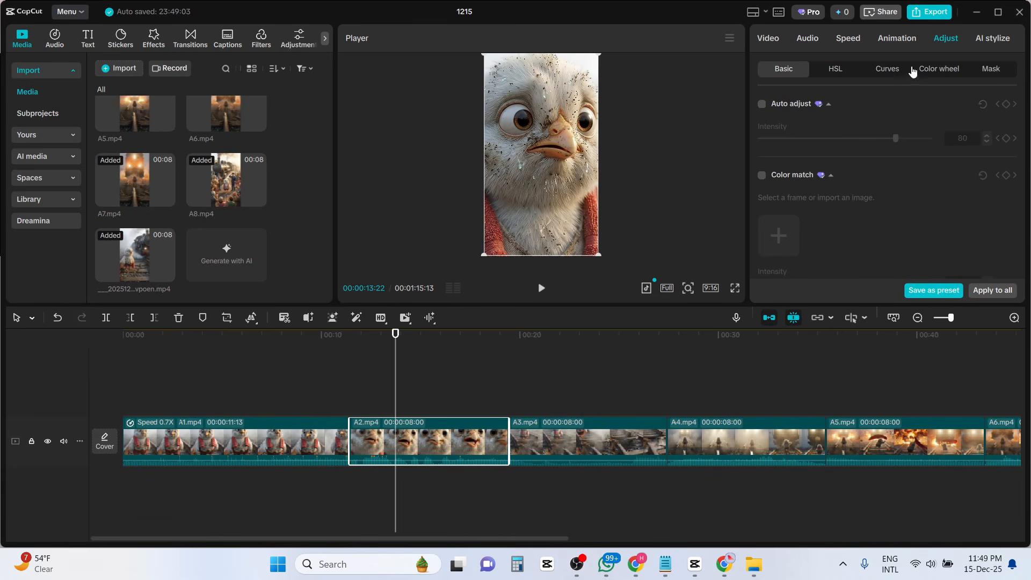
Set the Temp of the A2.mp4 clip to -34, with Auto adjust left off.
{"action": "left_click", "coordinate": [761, 104]}
{"action": "left_click", "coordinate": [761, 106]}
{"action": "scroll", "coordinate": [820, 177], "scroll_direction": "down", "scroll_amount": 10}
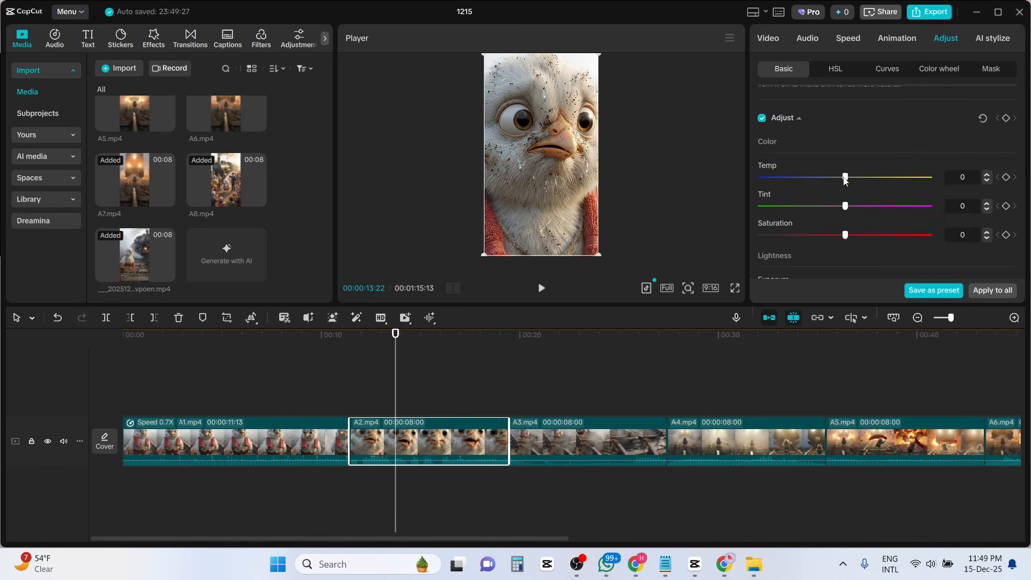
{"action": "left_click_drag", "start_coordinate": [835, 181], "coordinate": [786, 180]}
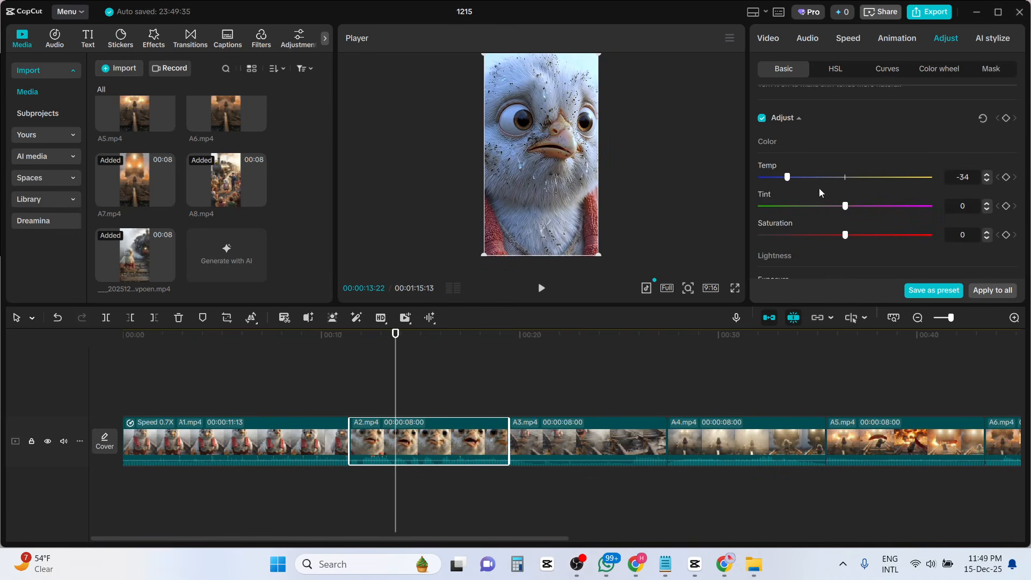
{"action": "scroll", "coordinate": [817, 148], "scroll_direction": "up", "scroll_amount": 2}
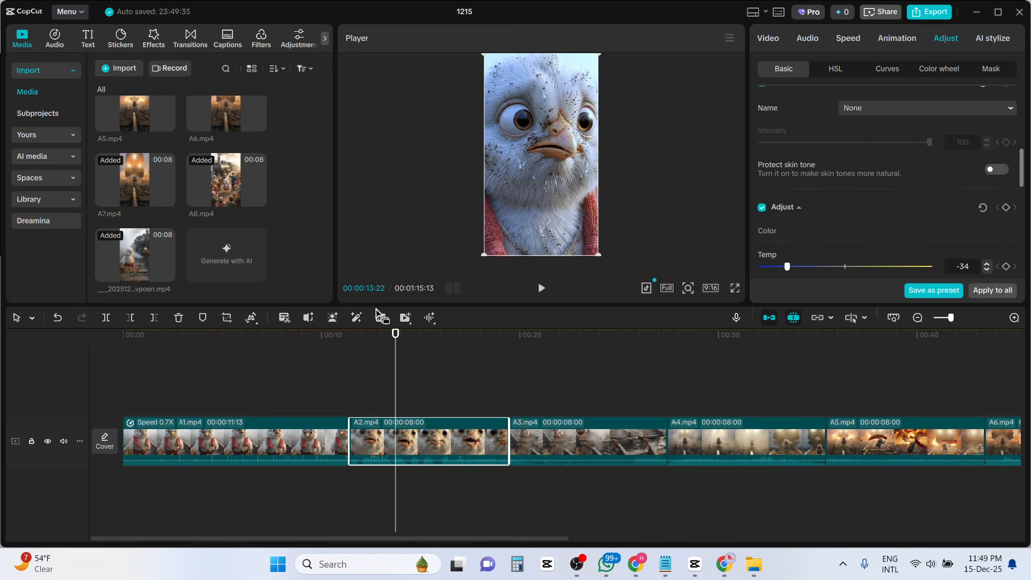
Select the A3.mp4 clip at 00:00:22:06 and try cooler temperatures before setting its Temp to 9.
{"action": "left_click_drag", "start_coordinate": [391, 345], "coordinate": [564, 360]}
{"action": "left_click", "coordinate": [586, 432]}
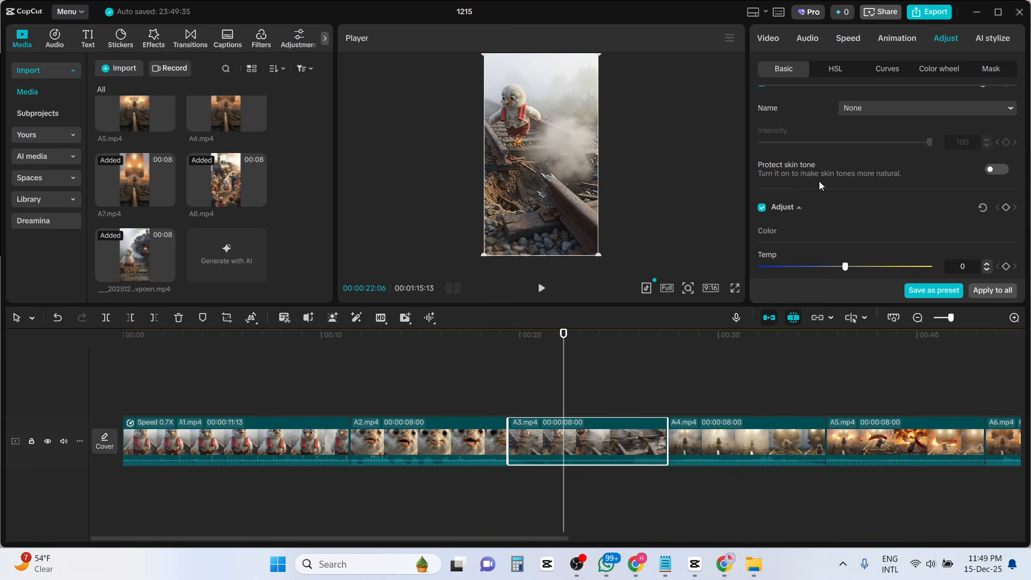
{"action": "scroll", "coordinate": [820, 181], "scroll_direction": "down", "scroll_amount": 1}
{"action": "left_click", "coordinate": [830, 218]}
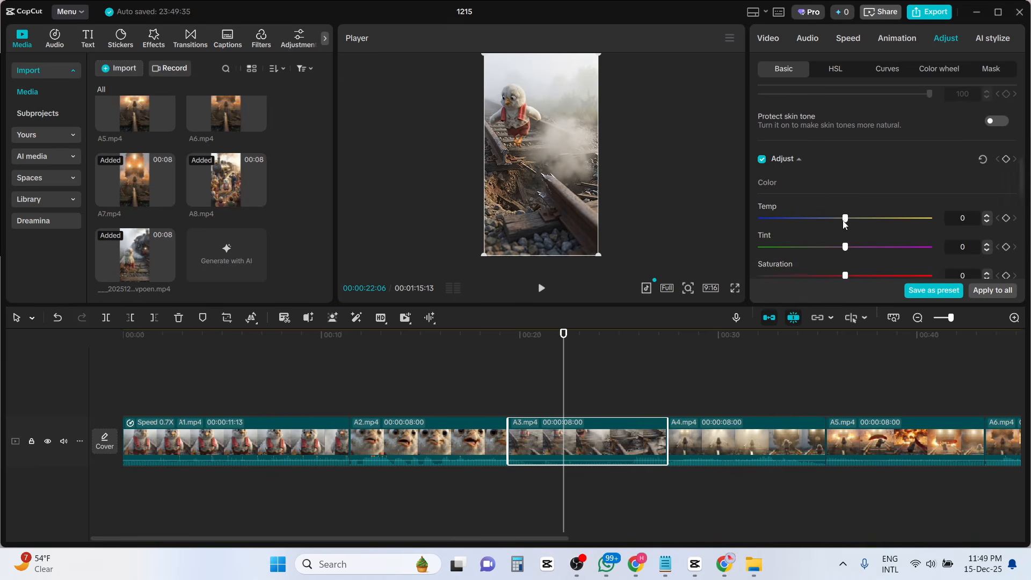
{"action": "left_click", "coordinate": [810, 221]}
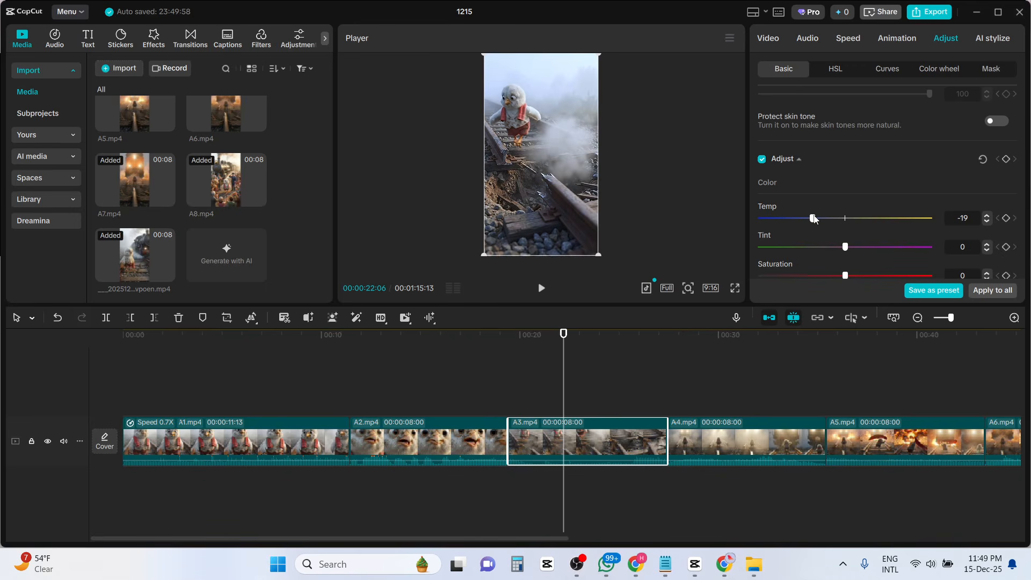
{"action": "left_click", "coordinate": [844, 225]}
{"action": "left_click", "coordinate": [835, 225]}
{"action": "mouse_move", "coordinate": [836, 219]}
{"action": "left_mouse_down"}
{"action": "mouse_move", "coordinate": [888, 225]}
{"action": "mouse_move", "coordinate": [823, 223]}
{"action": "mouse_move", "coordinate": [831, 222]}
{"action": "left_mouse_up"}
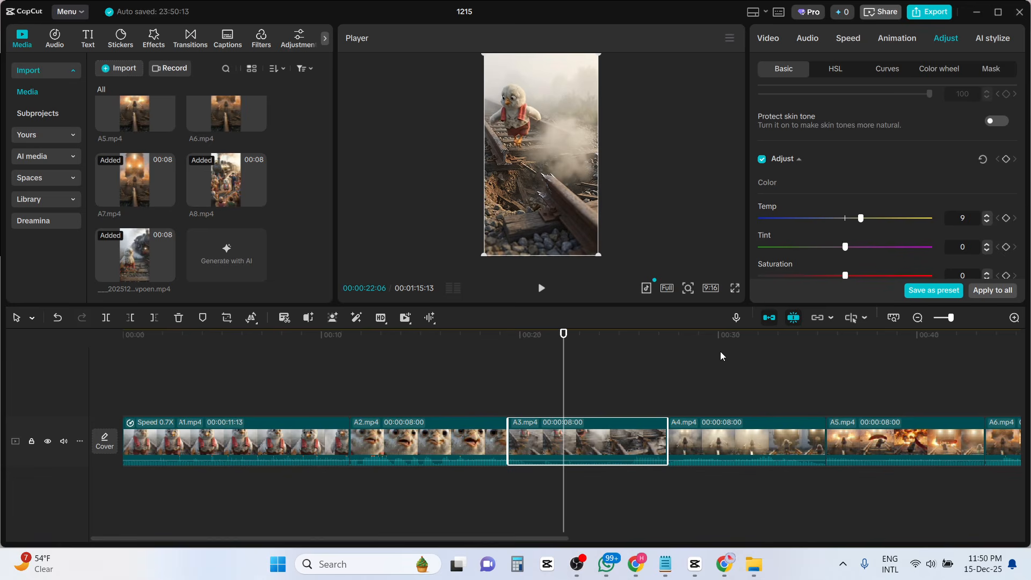
Enable Color correction on the A3.mp4 clip with an intensity of 37.
{"action": "scroll", "coordinate": [831, 173], "scroll_direction": "up", "scroll_amount": 5}
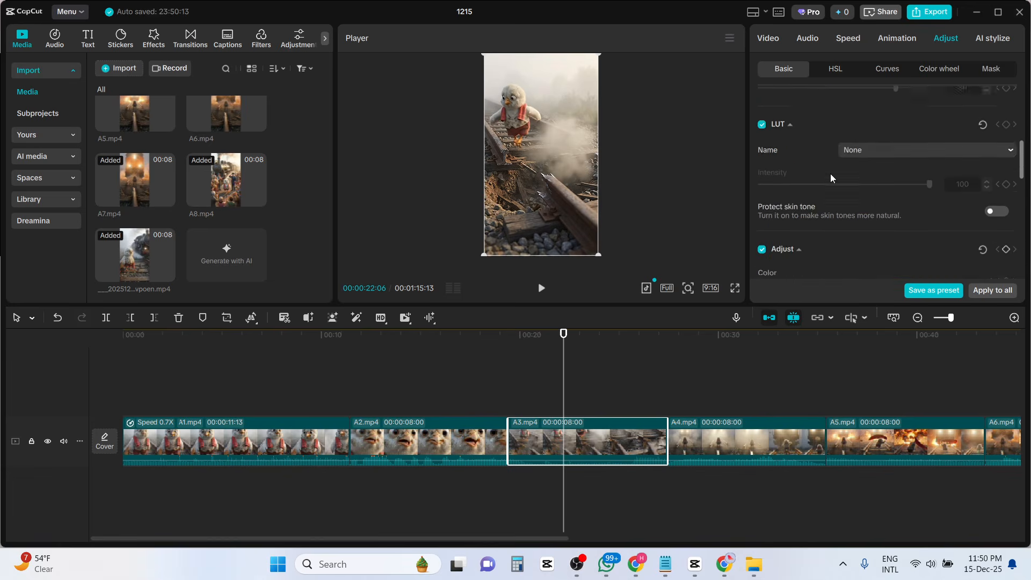
{"action": "left_click", "coordinate": [763, 212]}
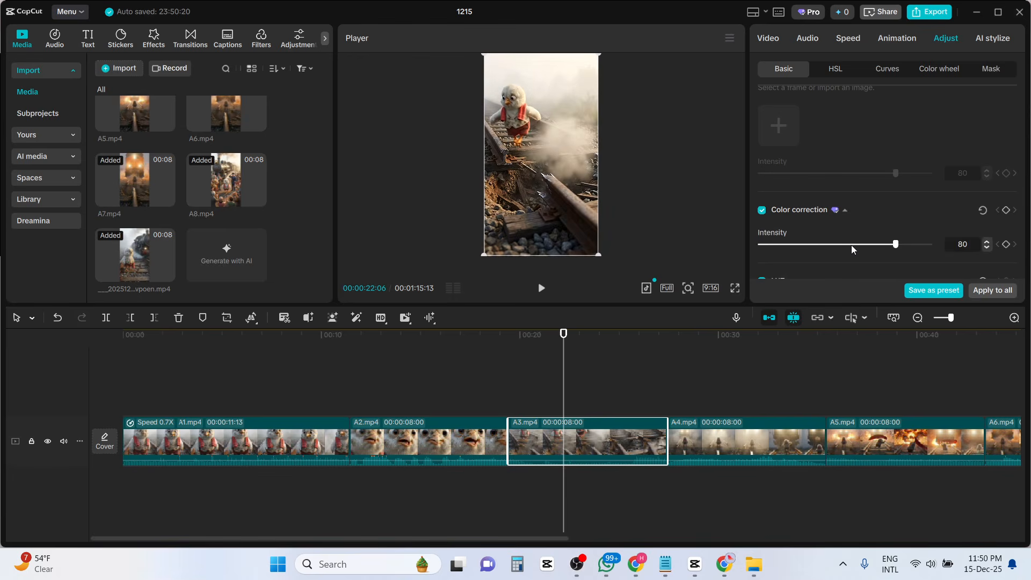
{"action": "left_click_drag", "start_coordinate": [890, 245], "coordinate": [821, 249]}
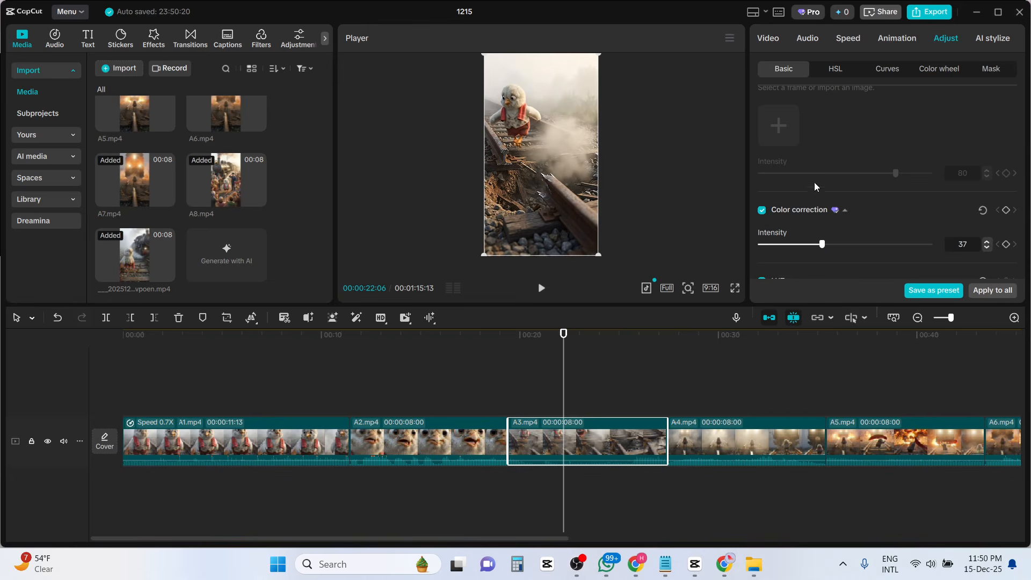
Try Auto adjust on the A3.mp4 clip at intensity 31 and disable it again.
{"action": "scroll", "coordinate": [813, 168], "scroll_direction": "up", "scroll_amount": 2}
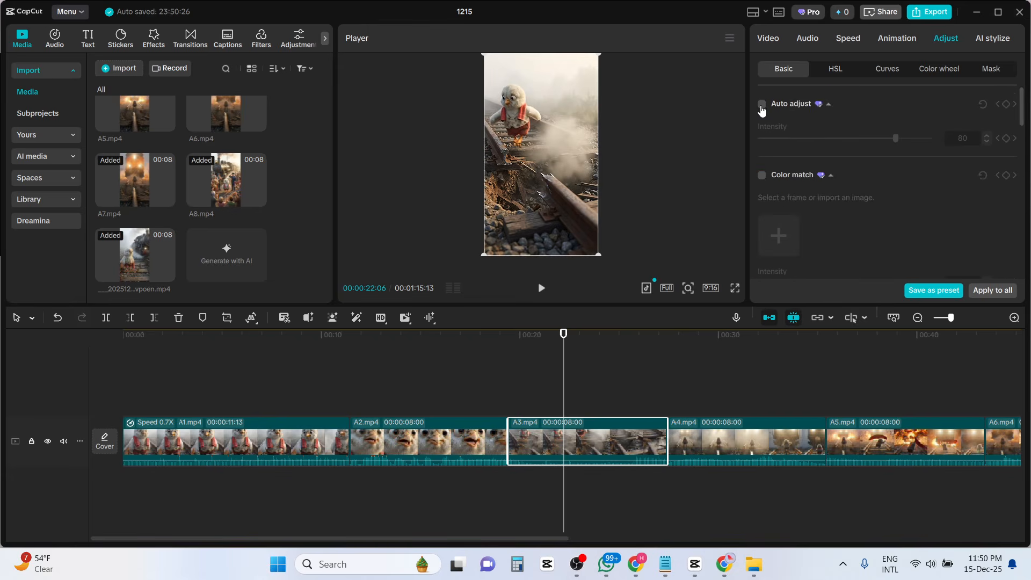
{"action": "left_click", "coordinate": [762, 105]}
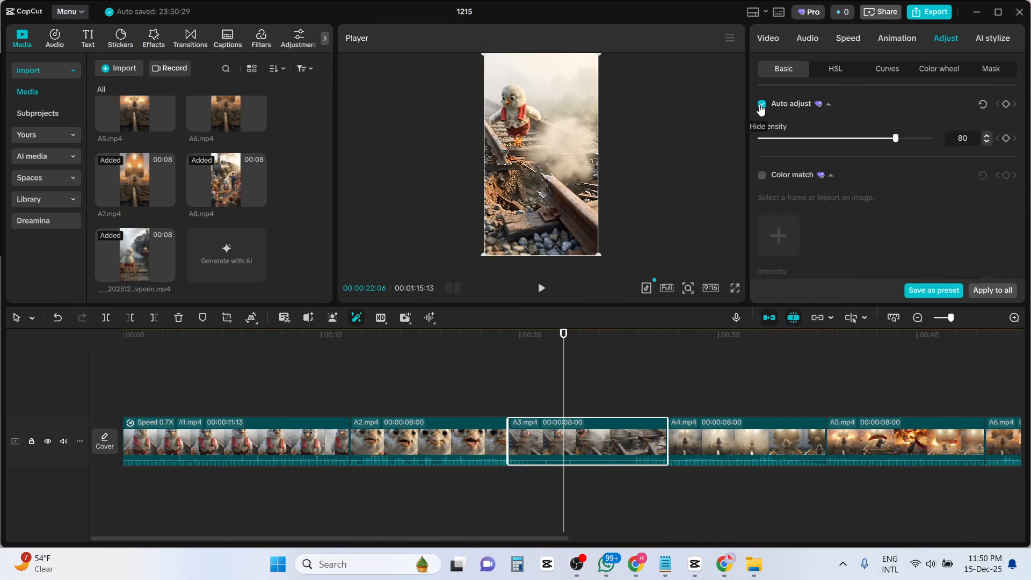
{"action": "left_click_drag", "start_coordinate": [897, 141], "coordinate": [765, 141]}
{"action": "left_click", "coordinate": [814, 139]}
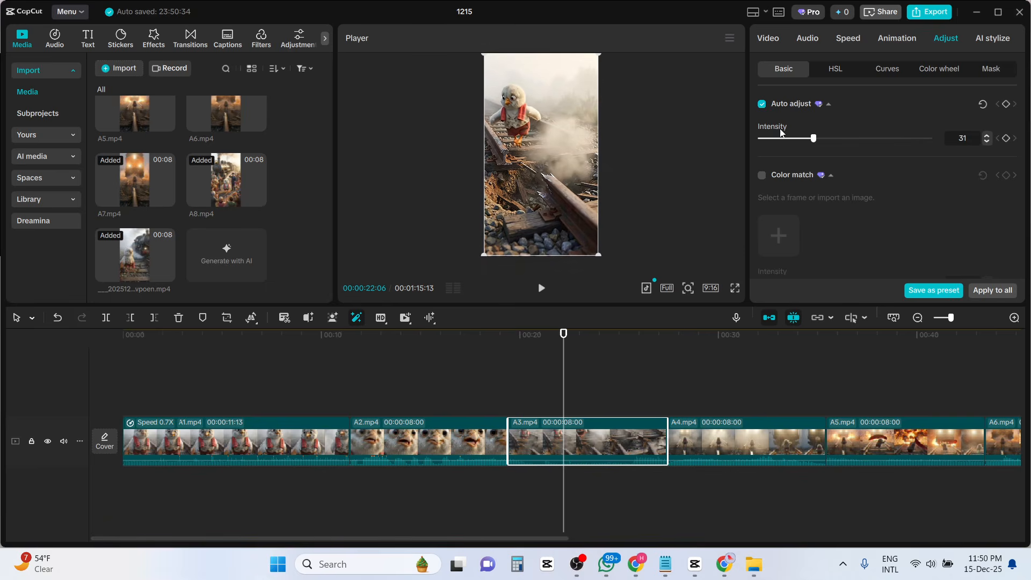
{"action": "left_click", "coordinate": [762, 103]}
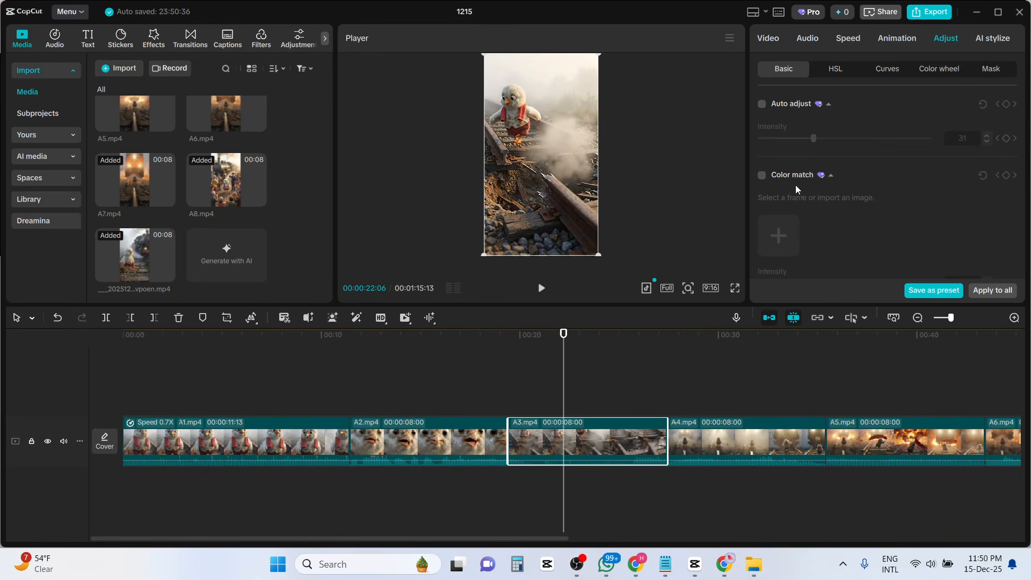
Select the A4.mp4 clip at 00:00:30:20 and try a darker Exposure before setting it to -20.
{"action": "left_click", "coordinate": [611, 388]}
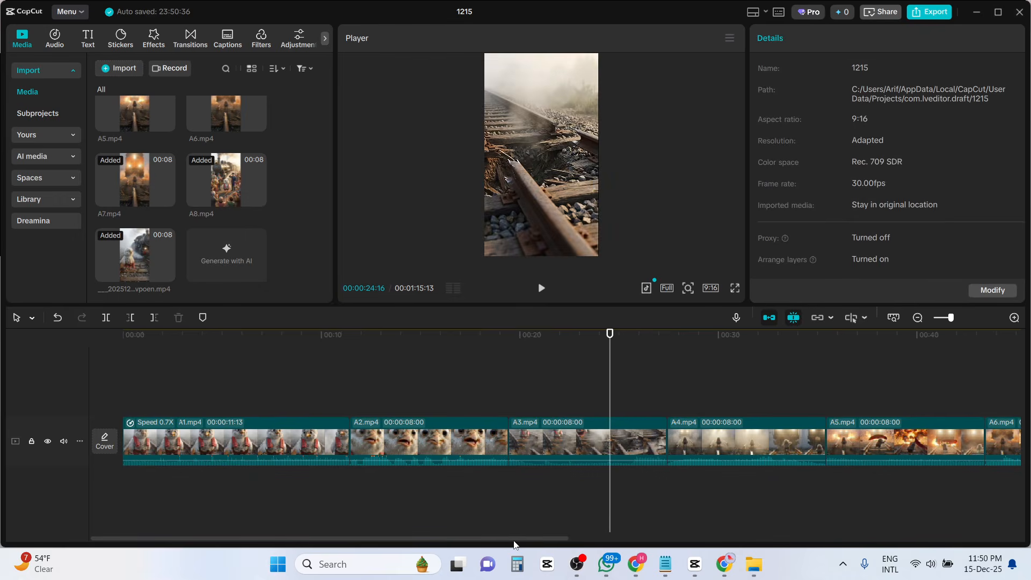
{"action": "left_click_drag", "start_coordinate": [519, 539], "coordinate": [575, 542]}
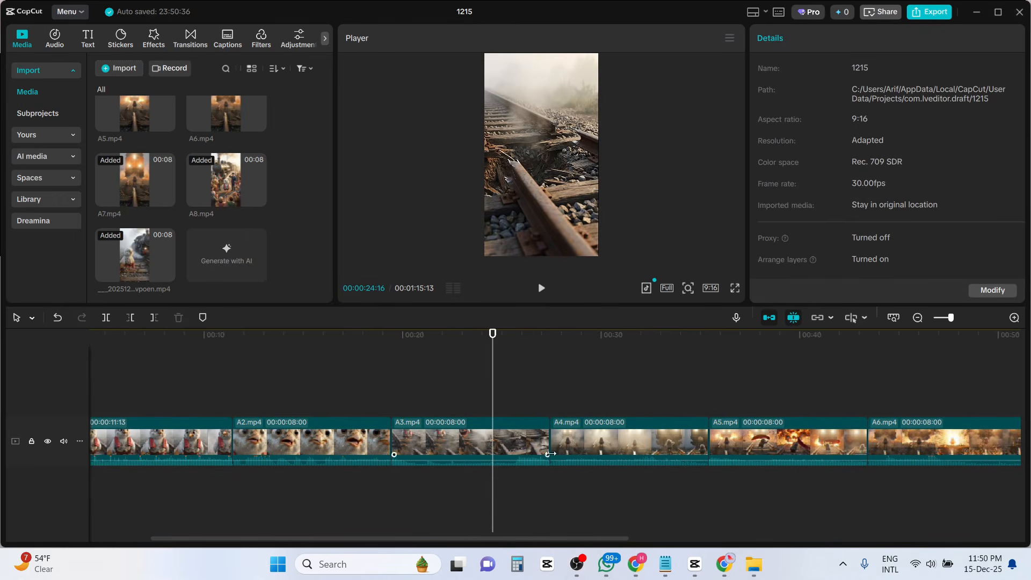
{"action": "left_click", "coordinate": [628, 434]}
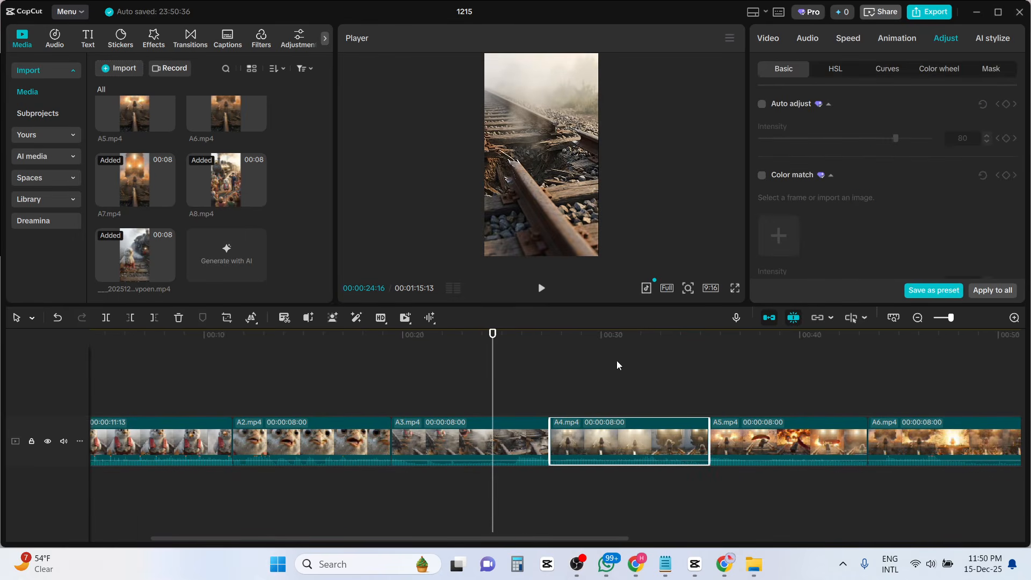
{"action": "left_click", "coordinate": [615, 345]}
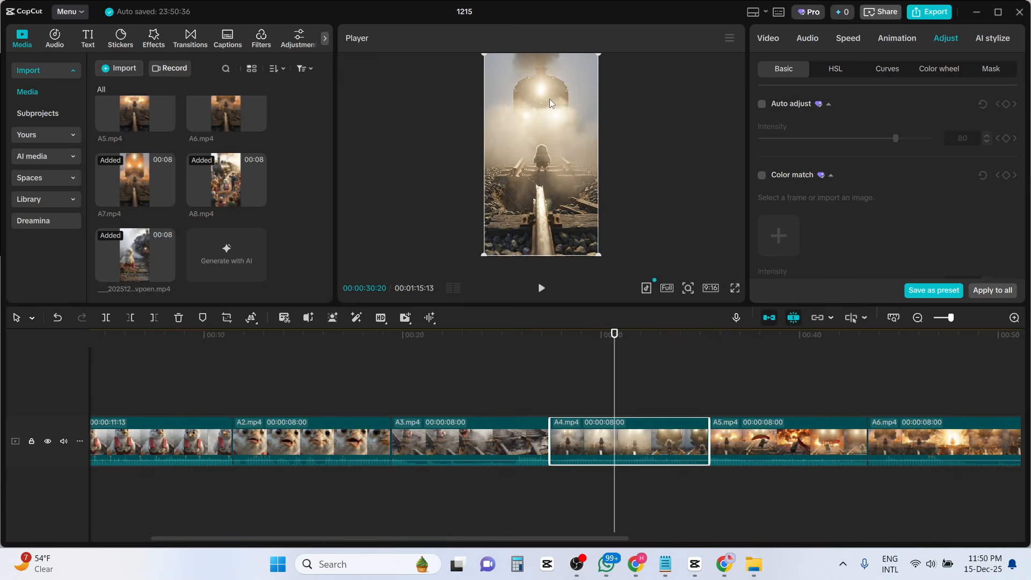
{"action": "scroll", "coordinate": [811, 163], "scroll_direction": "down", "scroll_amount": 6}
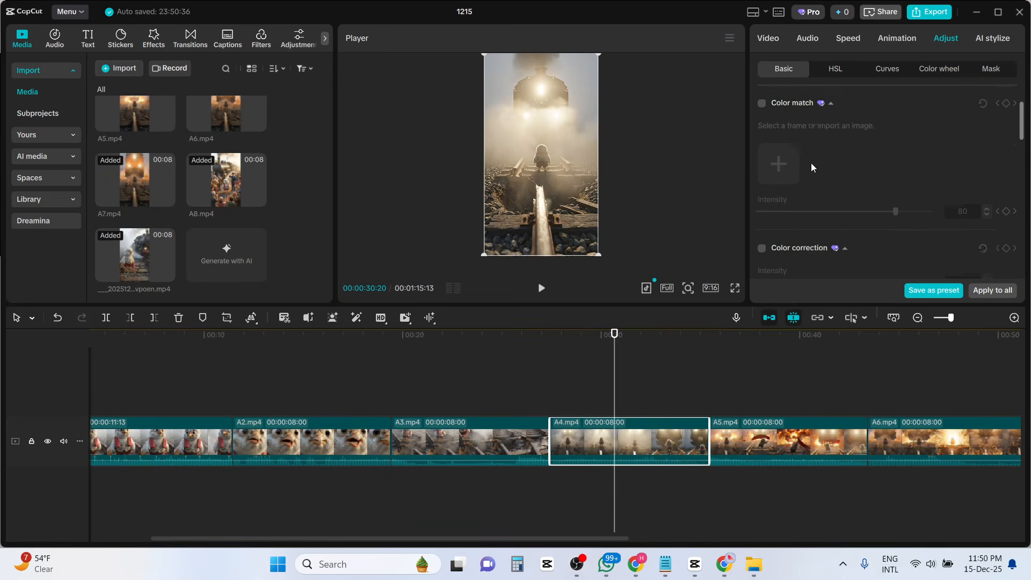
{"action": "scroll", "coordinate": [813, 167], "scroll_direction": "down", "scroll_amount": 5}
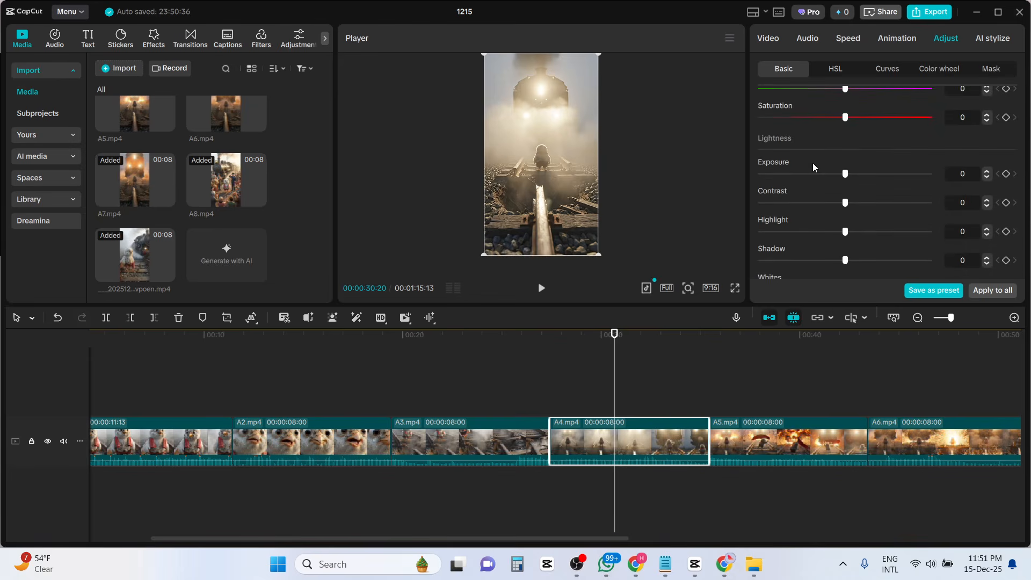
{"action": "scroll", "coordinate": [813, 164], "scroll_direction": "up", "scroll_amount": 2}
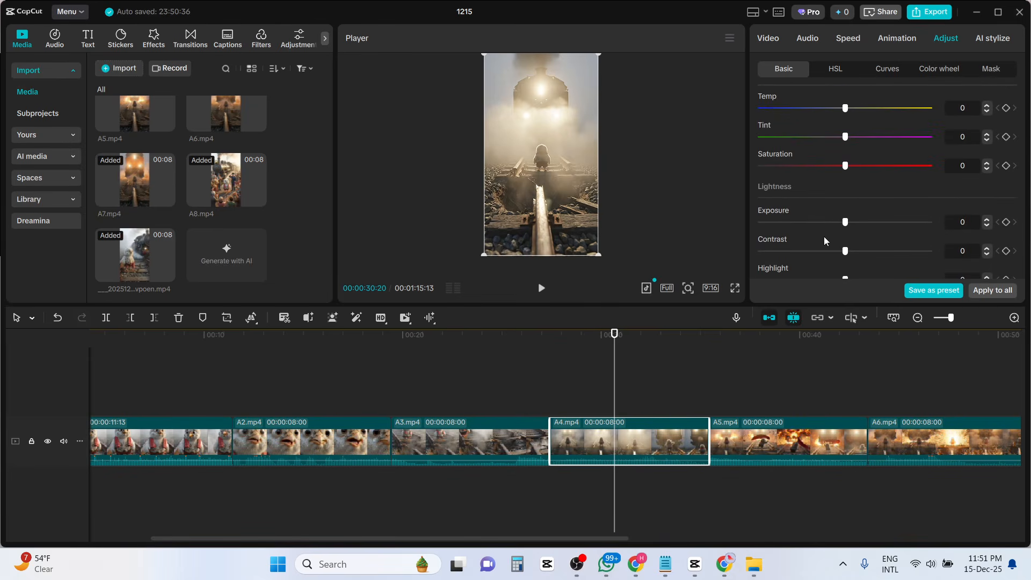
{"action": "left_click_drag", "start_coordinate": [846, 223], "coordinate": [783, 224]}
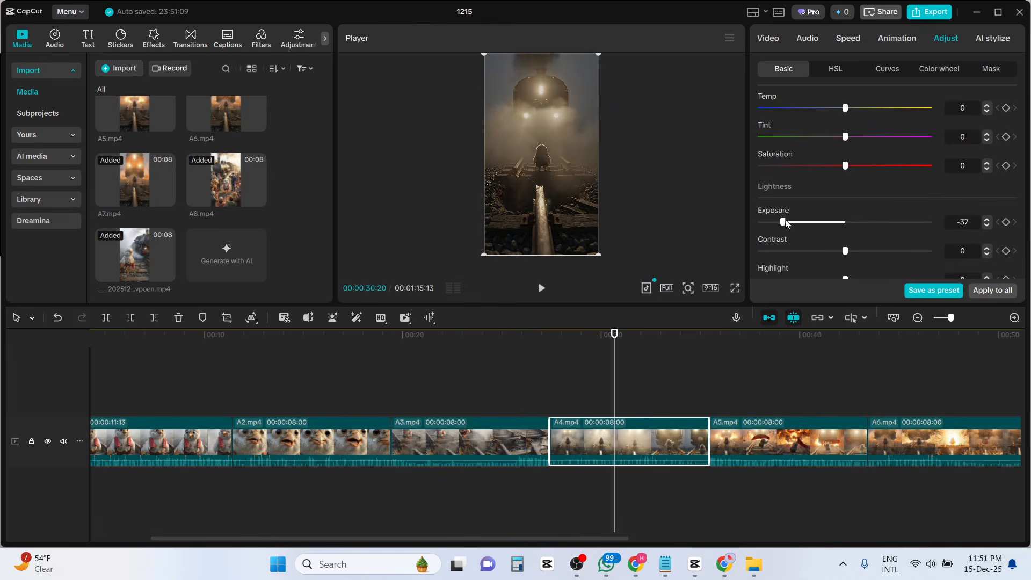
{"action": "left_click_drag", "start_coordinate": [785, 224], "coordinate": [810, 226]}
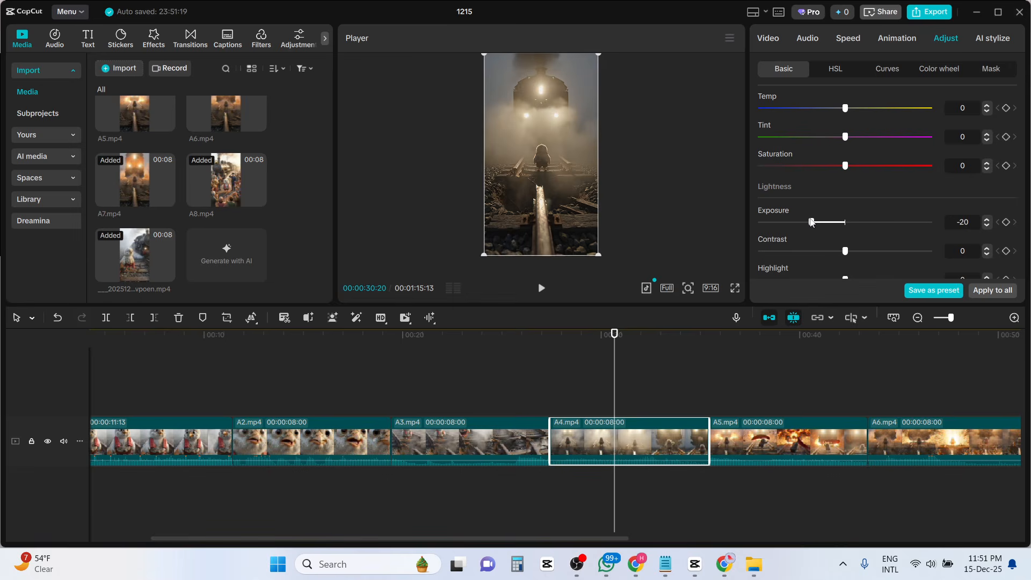
Set the Contrast of the A4.mp4 clip to -4 and its Highlight to -7.
{"action": "scroll", "coordinate": [818, 201], "scroll_direction": "down", "scroll_amount": 2}
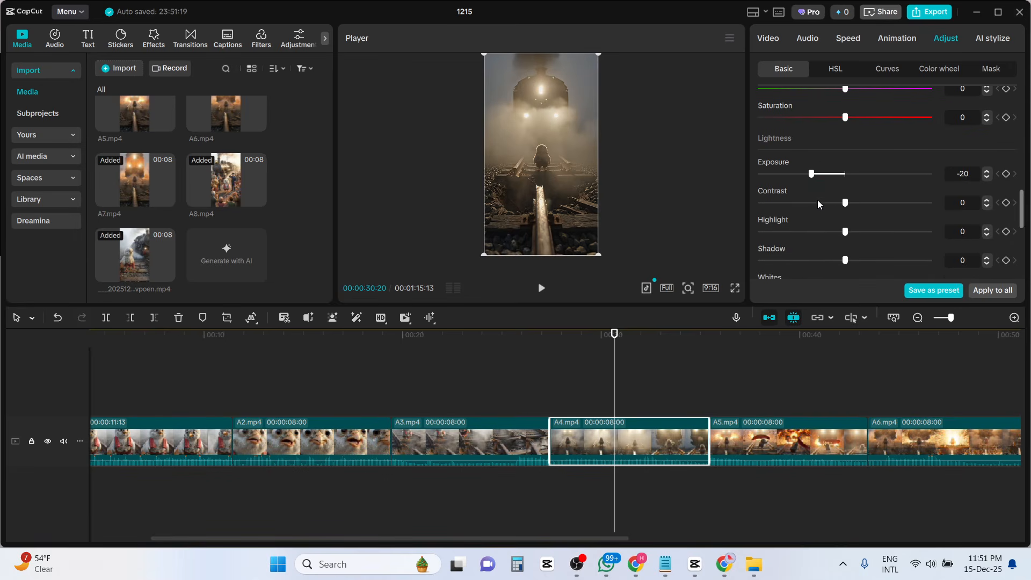
{"action": "mouse_move", "coordinate": [846, 211]}
{"action": "left_mouse_down"}
{"action": "mouse_move", "coordinate": [811, 206]}
{"action": "mouse_move", "coordinate": [882, 207]}
{"action": "mouse_move", "coordinate": [850, 210]}
{"action": "left_mouse_up"}
{"action": "mouse_move", "coordinate": [844, 204]}
{"action": "left_mouse_down"}
{"action": "mouse_move", "coordinate": [824, 204]}
{"action": "mouse_move", "coordinate": [863, 208]}
{"action": "mouse_move", "coordinate": [838, 208]}
{"action": "left_mouse_up"}
{"action": "scroll", "coordinate": [839, 207], "scroll_direction": "down", "scroll_amount": 3}
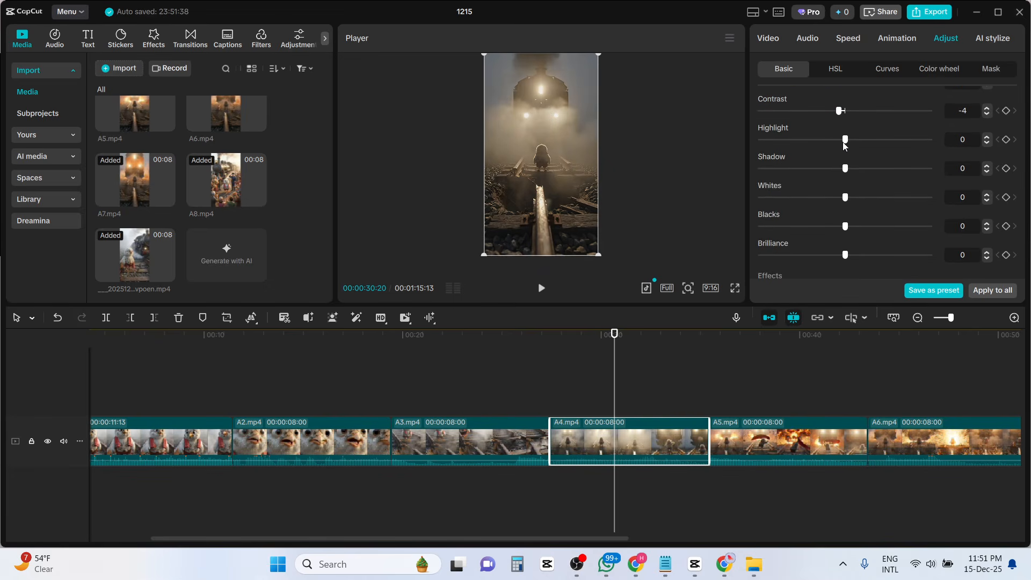
{"action": "mouse_move", "coordinate": [845, 140]}
{"action": "left_mouse_down"}
{"action": "mouse_move", "coordinate": [811, 144]}
{"action": "mouse_move", "coordinate": [879, 149]}
{"action": "mouse_move", "coordinate": [811, 154]}
{"action": "mouse_move", "coordinate": [832, 152]}
{"action": "left_mouse_up"}
Try Color correction on the A4.mp4 clip at intensity 80 and disable it again.
{"action": "scroll", "coordinate": [833, 176], "scroll_direction": "up", "scroll_amount": 3}
{"action": "scroll", "coordinate": [833, 175], "scroll_direction": "up", "scroll_amount": 5}
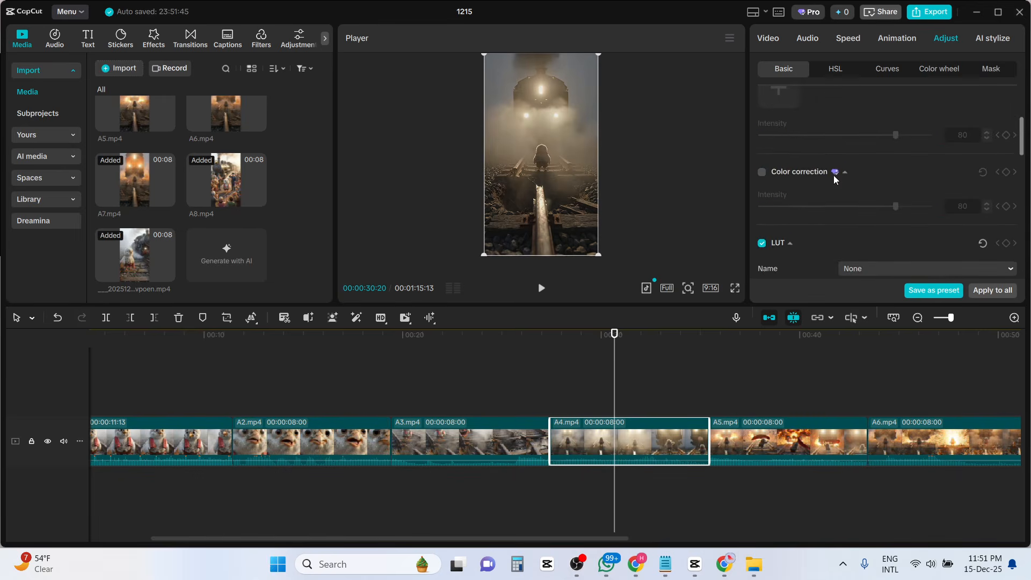
{"action": "left_click", "coordinate": [762, 172]}
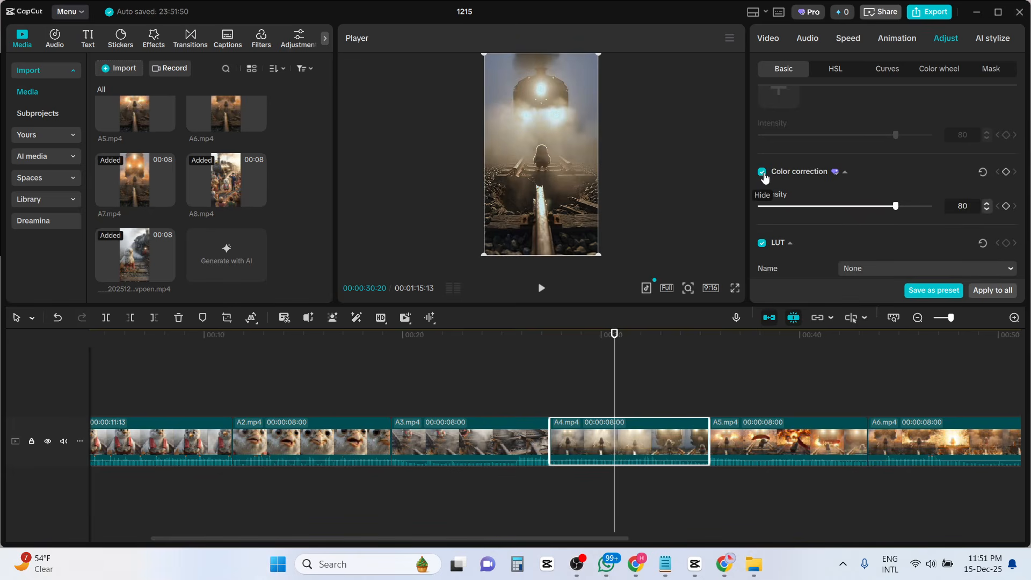
{"action": "left_click", "coordinate": [764, 173]}
Set the Exposure of the A4.mp4 clip to -15 and try adjusting its Shadow value.
{"action": "scroll", "coordinate": [823, 209], "scroll_direction": "down", "scroll_amount": 6}
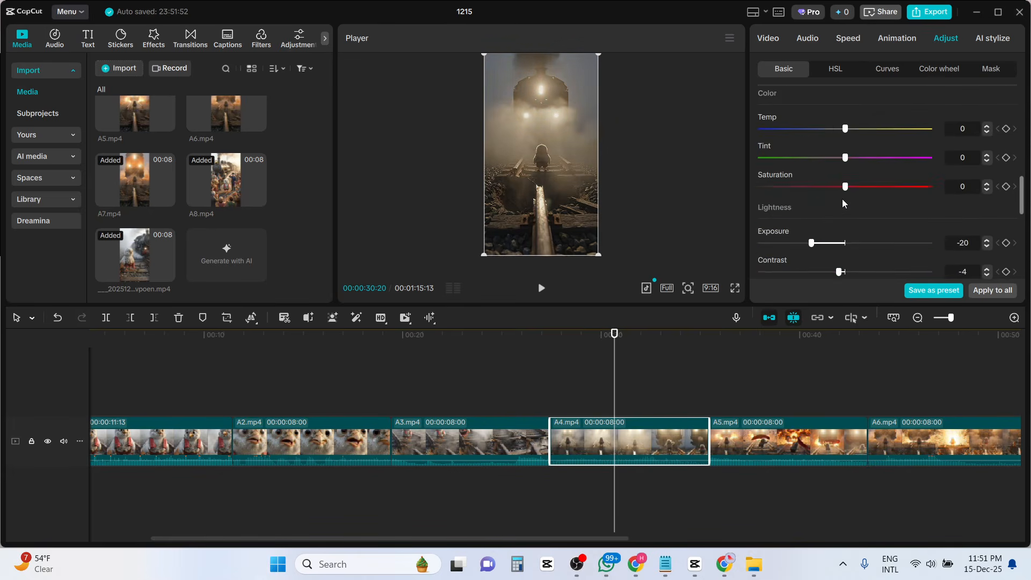
{"action": "scroll", "coordinate": [847, 195], "scroll_direction": "down", "scroll_amount": 1}
{"action": "scroll", "coordinate": [847, 196], "scroll_direction": "up", "scroll_amount": 1}
{"action": "scroll", "coordinate": [848, 200], "scroll_direction": "down", "scroll_amount": 1}
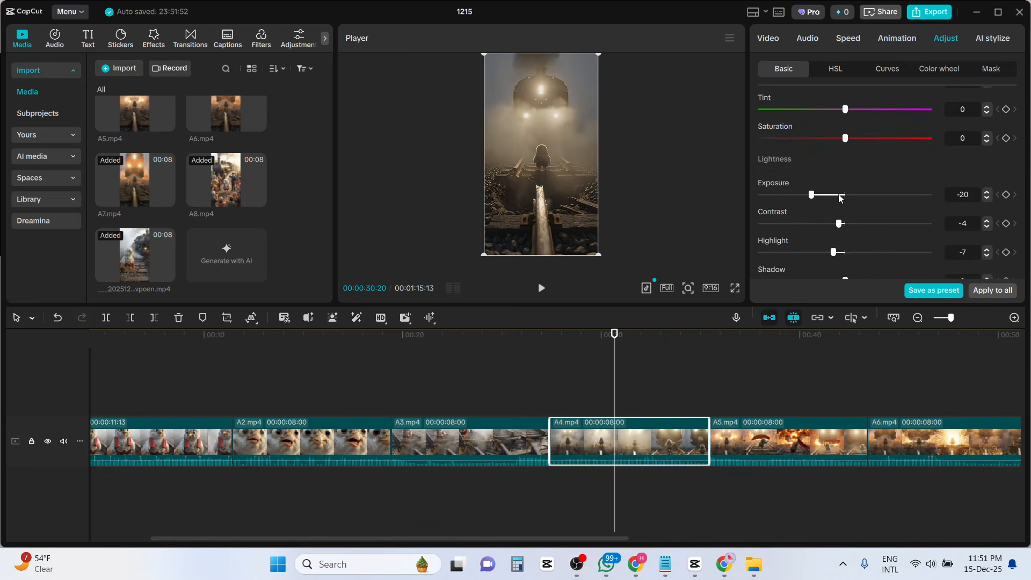
{"action": "left_click_drag", "start_coordinate": [812, 195], "coordinate": [815, 196]}
{"action": "scroll", "coordinate": [869, 189], "scroll_direction": "down", "scroll_amount": 2}
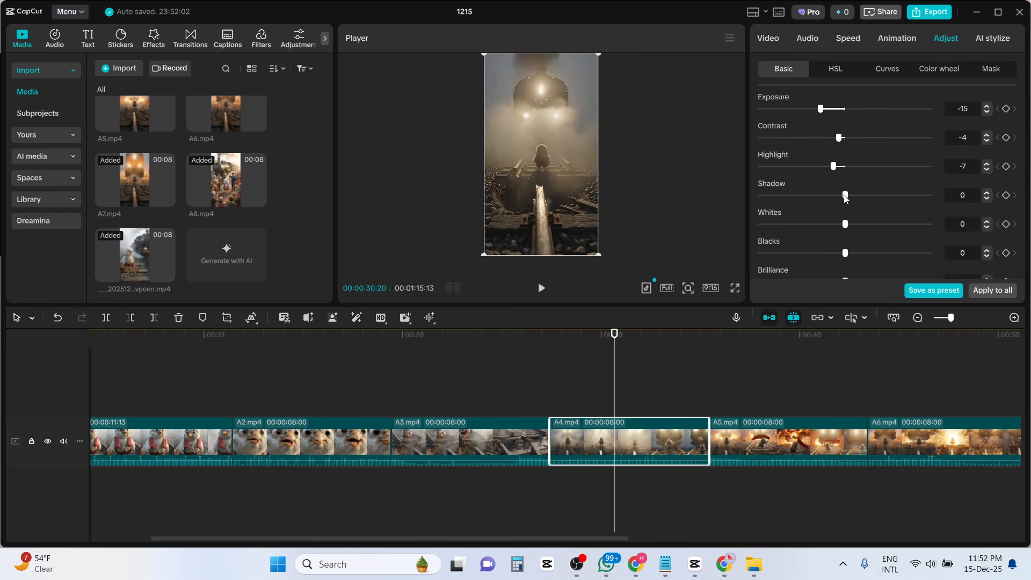
{"action": "mouse_move", "coordinate": [828, 196]}
{"action": "left_mouse_down"}
{"action": "mouse_move", "coordinate": [875, 201]}
{"action": "mouse_move", "coordinate": [845, 202]}
{"action": "left_mouse_up"}
Select the A5.mp4 clip at 00:00:37:21 and enable Color match, cancelling the choice of a source frame.
{"action": "left_click", "coordinate": [669, 357]}
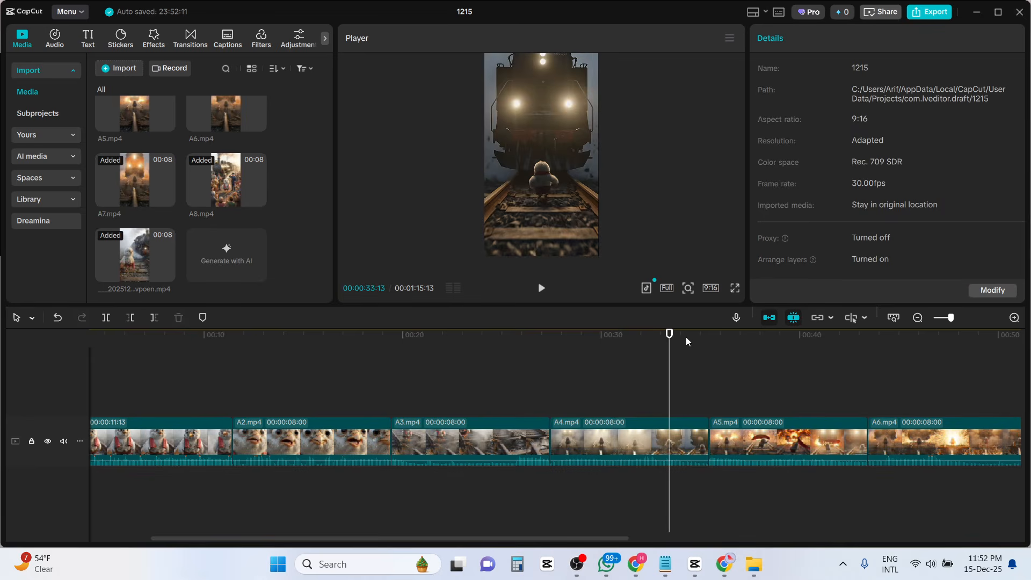
{"action": "left_click_drag", "start_coordinate": [671, 340], "coordinate": [755, 345]}
{"action": "left_click", "coordinate": [807, 443]}
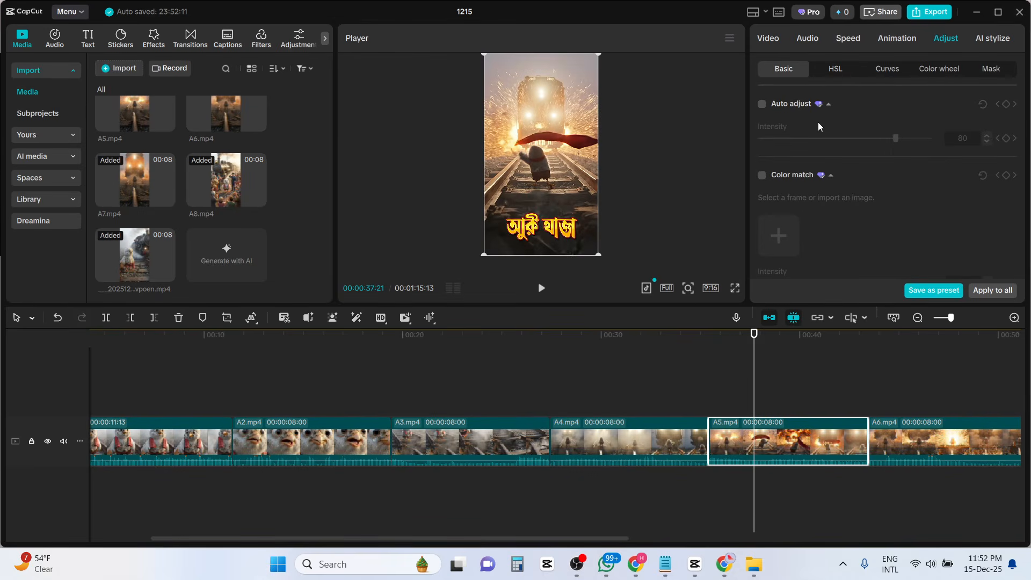
{"action": "left_click", "coordinate": [762, 177]}
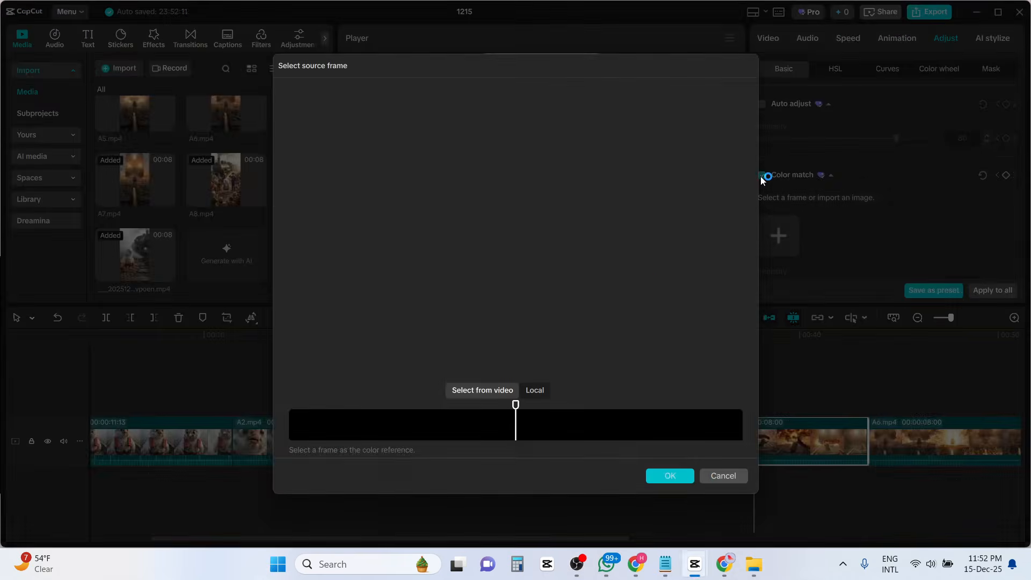
{"action": "left_click", "coordinate": [724, 477]}
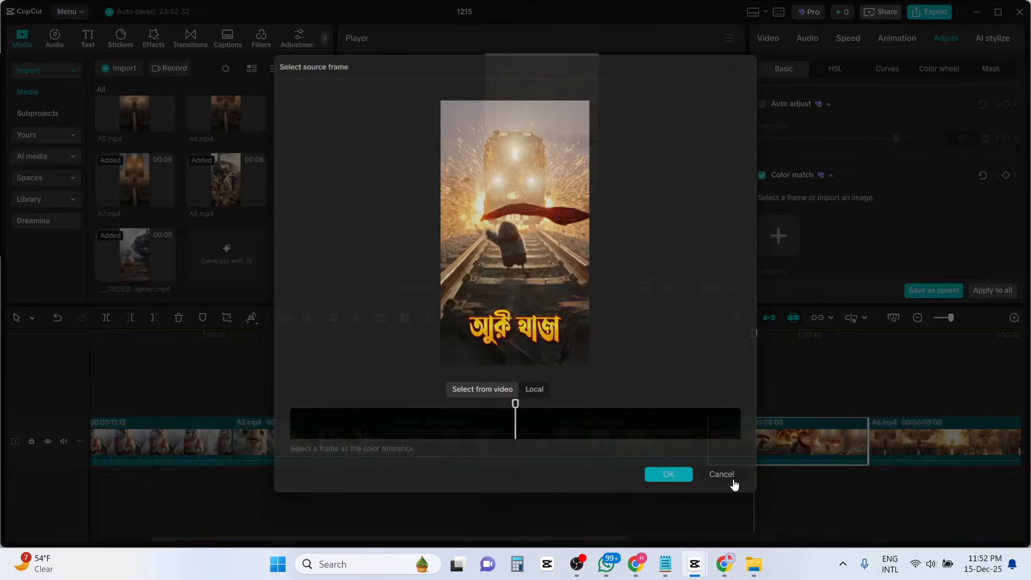
Try Color correction on the A5.mp4 clip at intensity 80 and disable it again.
{"action": "scroll", "coordinate": [802, 224], "scroll_direction": "down", "scroll_amount": 2}
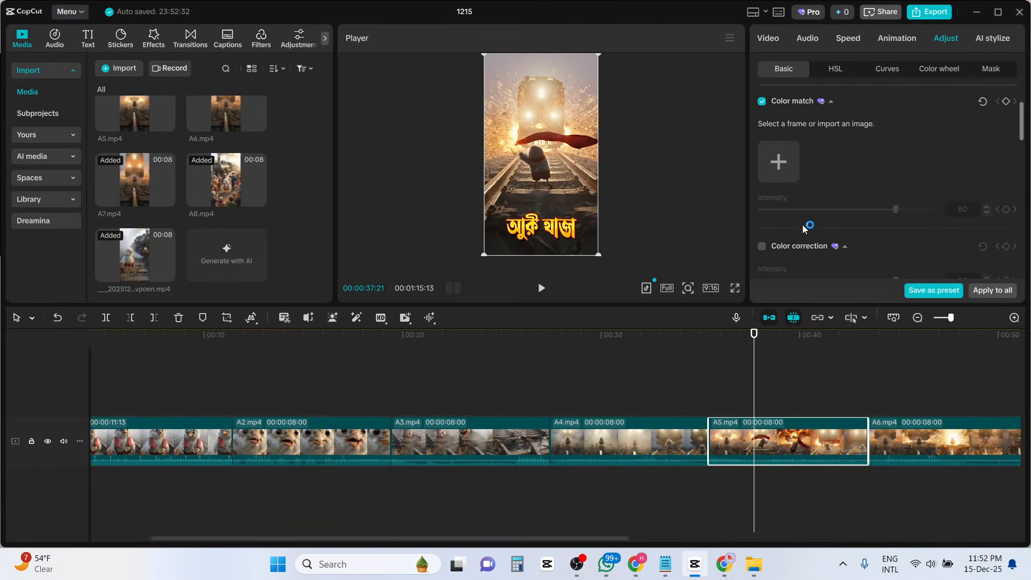
{"action": "left_click", "coordinate": [762, 247]}
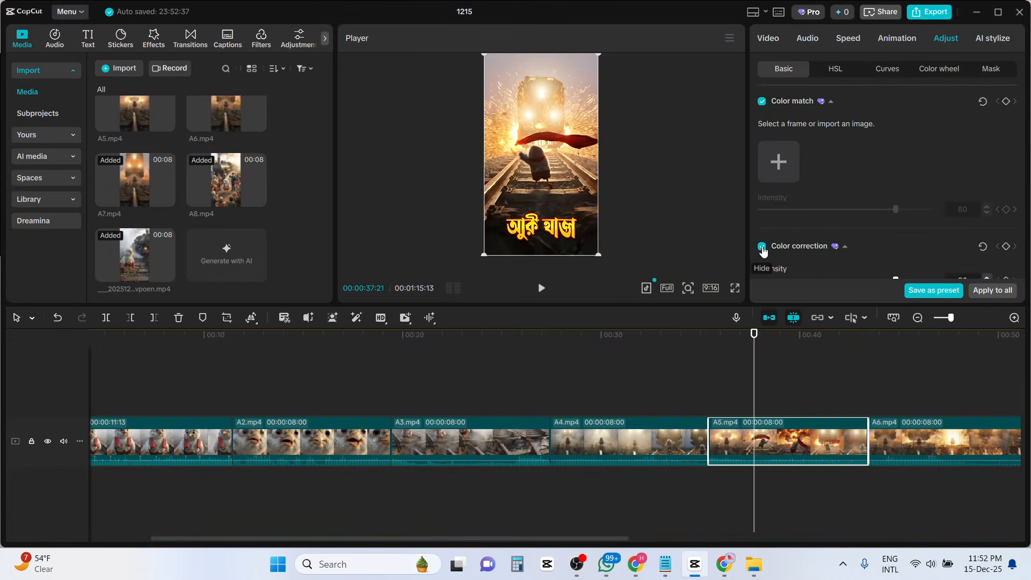
{"action": "scroll", "coordinate": [827, 203], "scroll_direction": "down", "scroll_amount": 5}
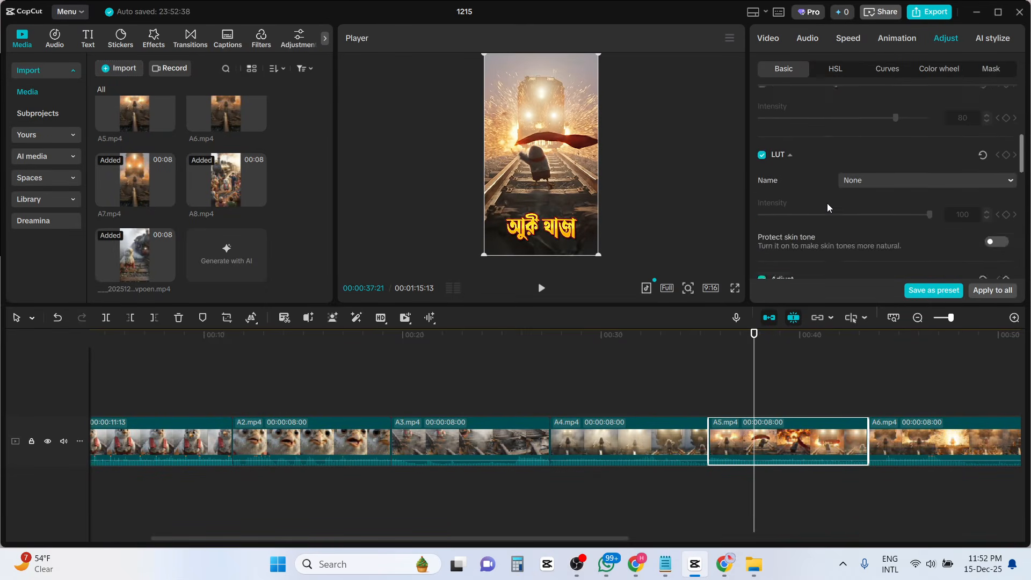
Set the Exposure of the A5.mp4 clip to 5 and its Temp to -8.
{"action": "scroll", "coordinate": [827, 203], "scroll_direction": "down", "scroll_amount": 3}
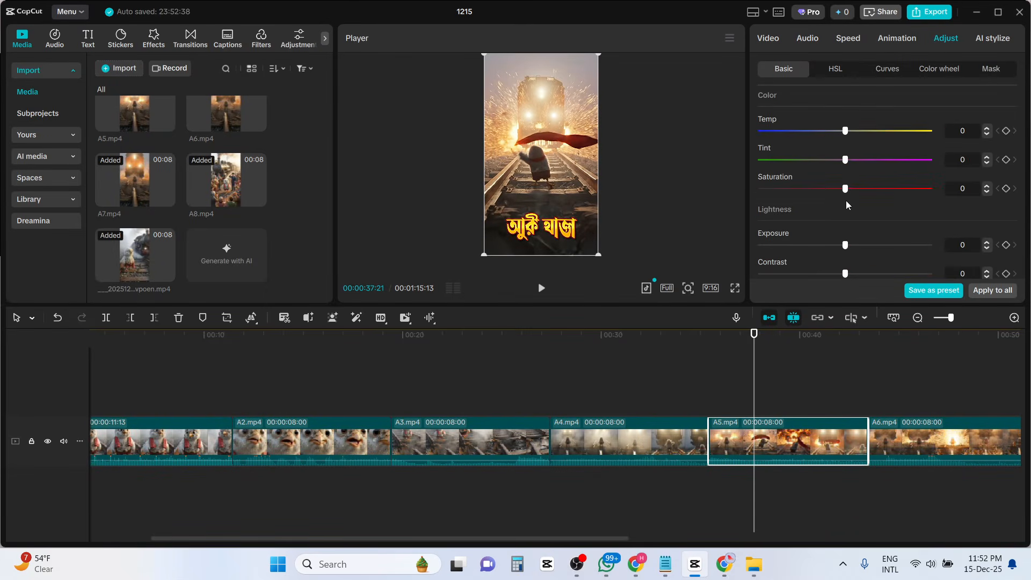
{"action": "scroll", "coordinate": [847, 203], "scroll_direction": "down", "scroll_amount": 3}
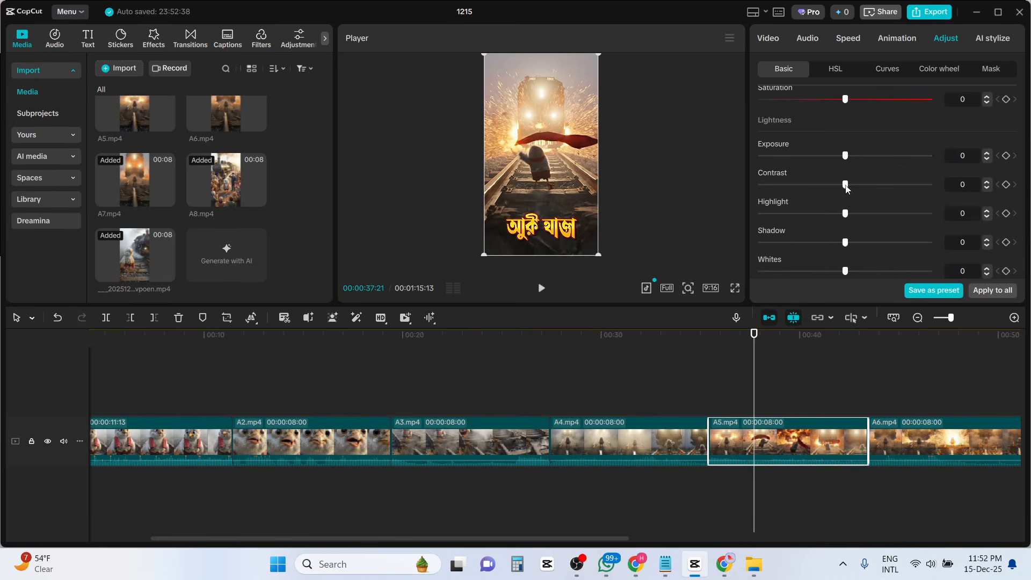
{"action": "left_click_drag", "start_coordinate": [846, 185], "coordinate": [840, 161]}
{"action": "scroll", "coordinate": [843, 160], "scroll_direction": "up", "scroll_amount": 2}
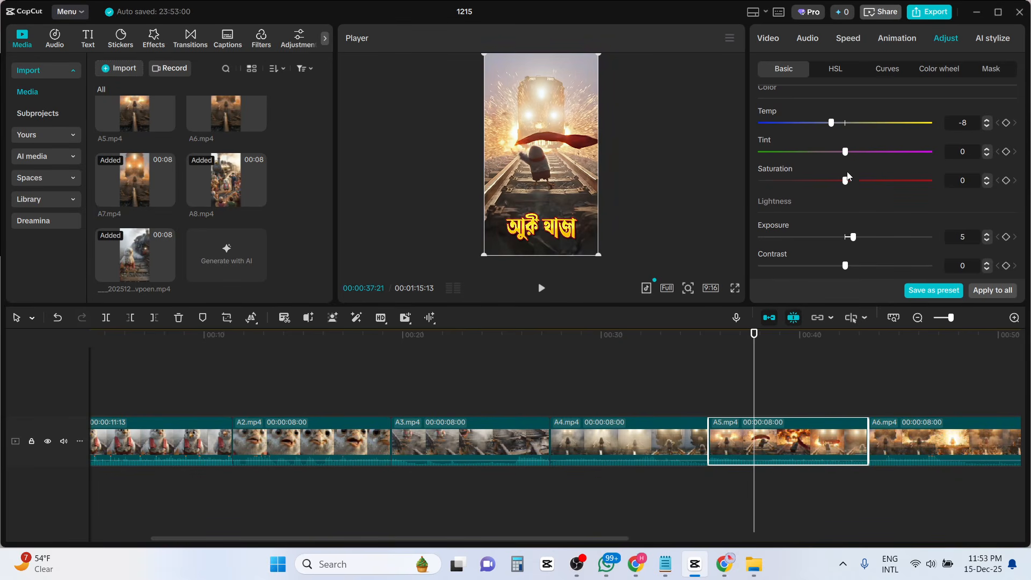
{"action": "scroll", "coordinate": [852, 188], "scroll_direction": "down", "scroll_amount": 5}
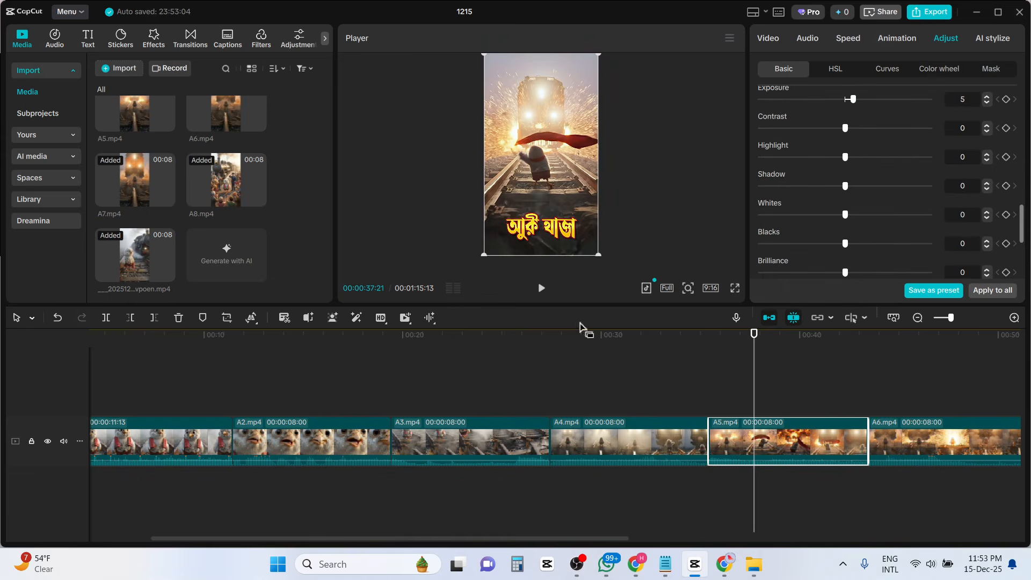
Play back the A5.mp4 clip and replay it from 00:00:35:26 to review the color changes.
{"action": "left_click", "coordinate": [542, 288]}
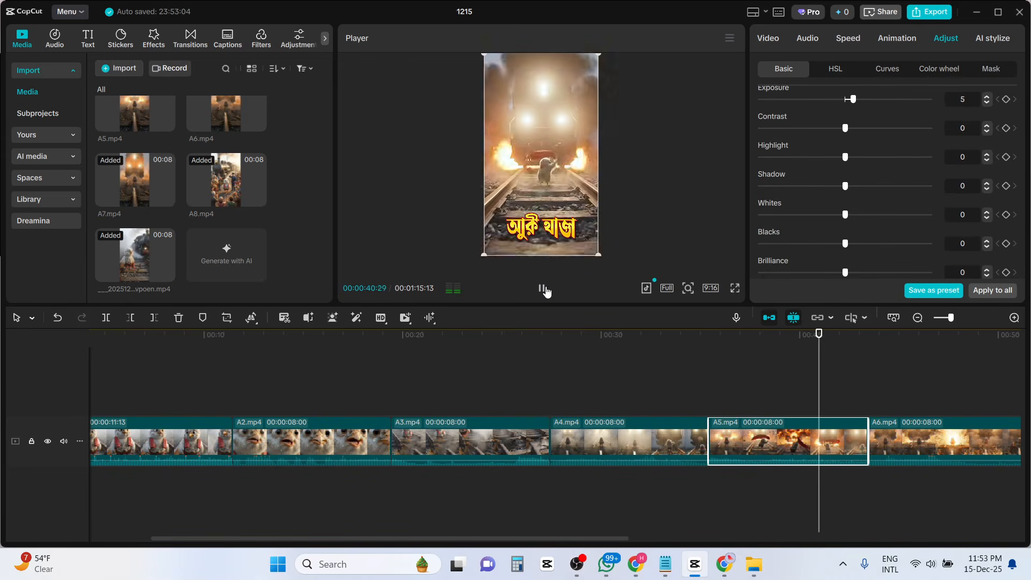
{"action": "left_click", "coordinate": [545, 291]}
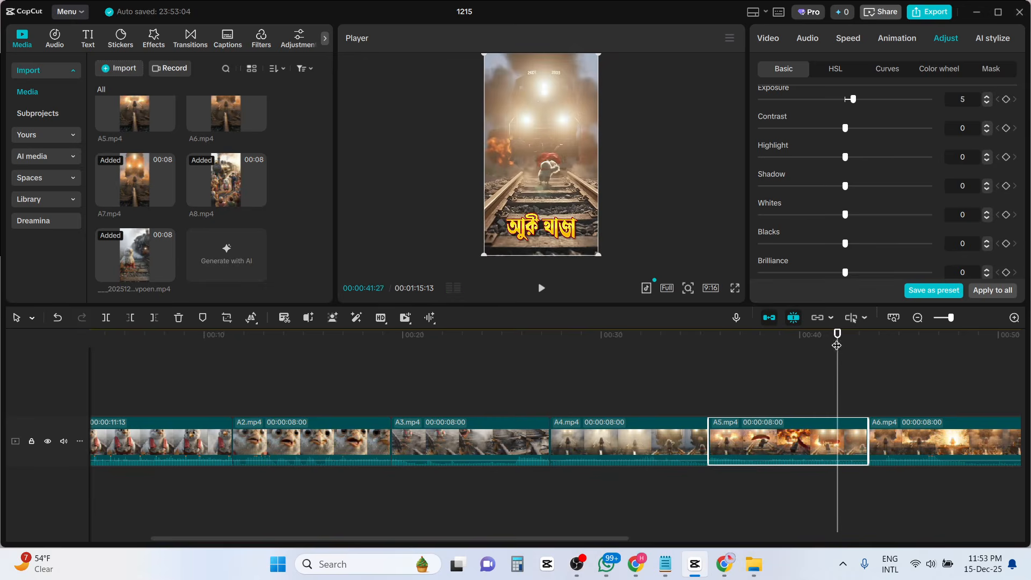
{"action": "left_click_drag", "start_coordinate": [837, 345], "coordinate": [718, 357]}
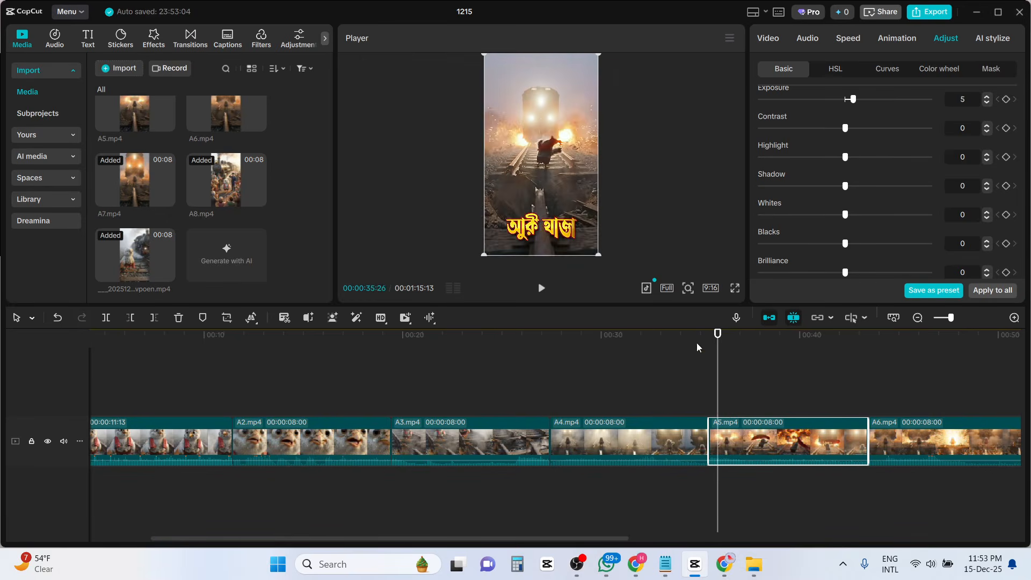
{"action": "left_click", "coordinate": [542, 289]}
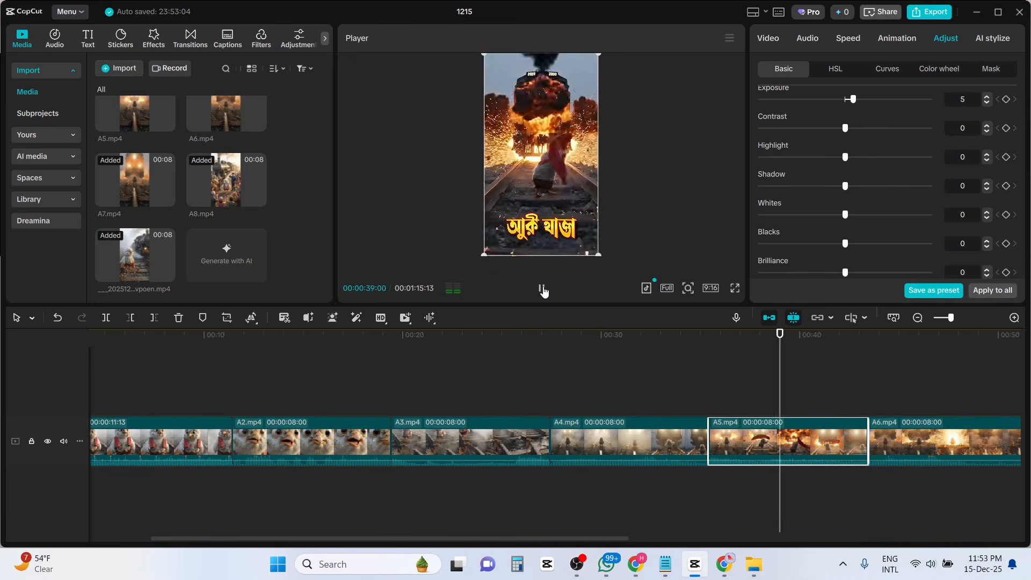
{"action": "left_click", "coordinate": [542, 290]}
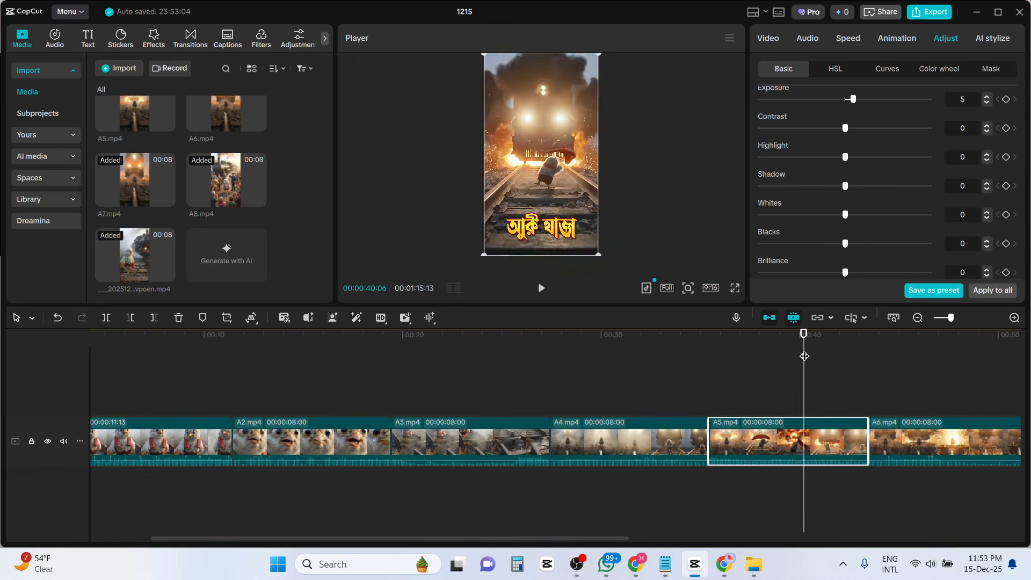
Set the Whites of the A5.mp4 clip to -12, previewing the frame at 00:00:38:05.
{"action": "left_click", "coordinate": [764, 359]}
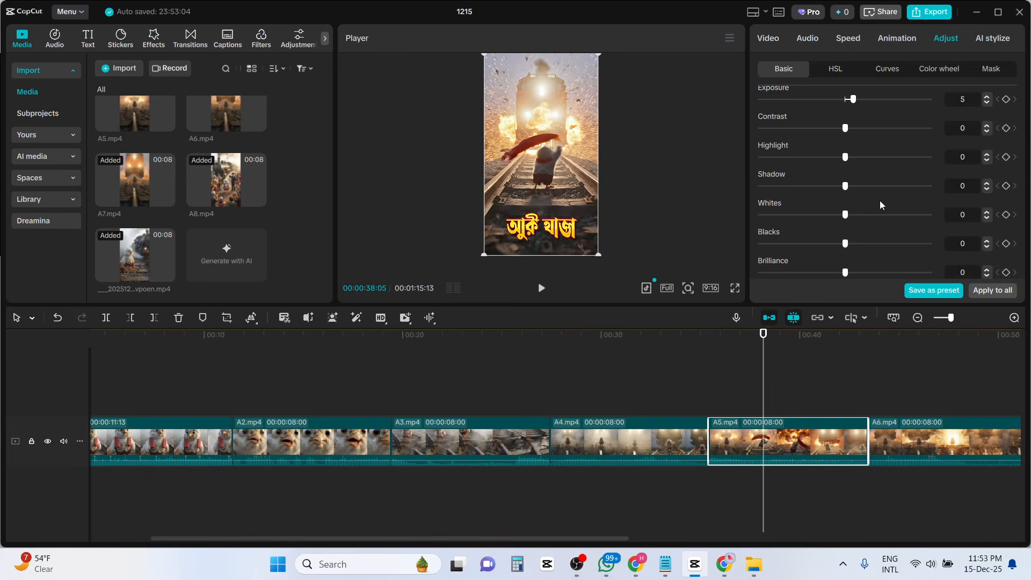
{"action": "scroll", "coordinate": [880, 205], "scroll_direction": "down", "scroll_amount": 2}
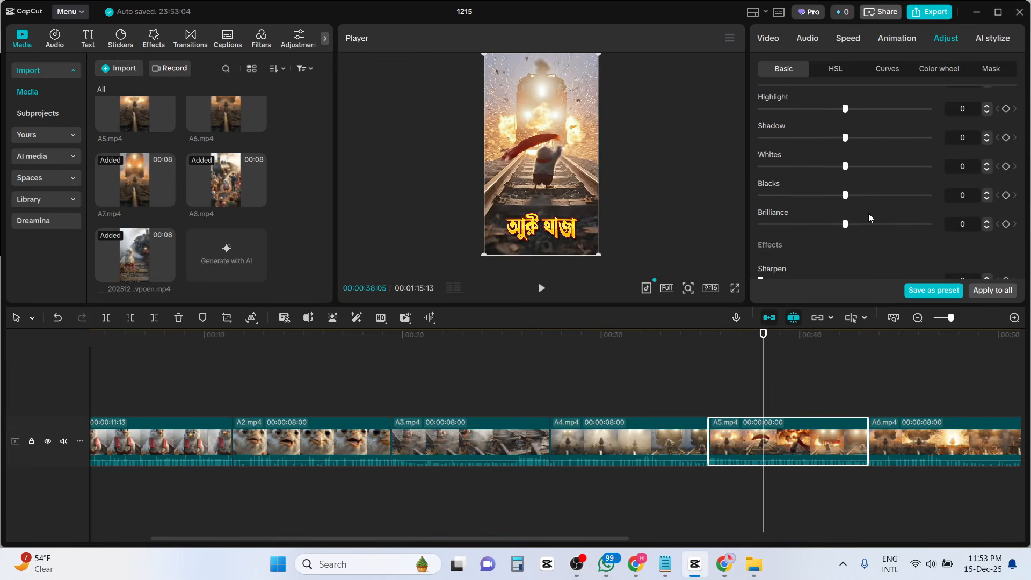
{"action": "mouse_move", "coordinate": [846, 169]}
{"action": "left_mouse_down"}
{"action": "mouse_move", "coordinate": [807, 170]}
{"action": "mouse_move", "coordinate": [829, 178]}
{"action": "left_mouse_up"}
{"action": "scroll", "coordinate": [843, 186], "scroll_direction": "up", "scroll_amount": 6}
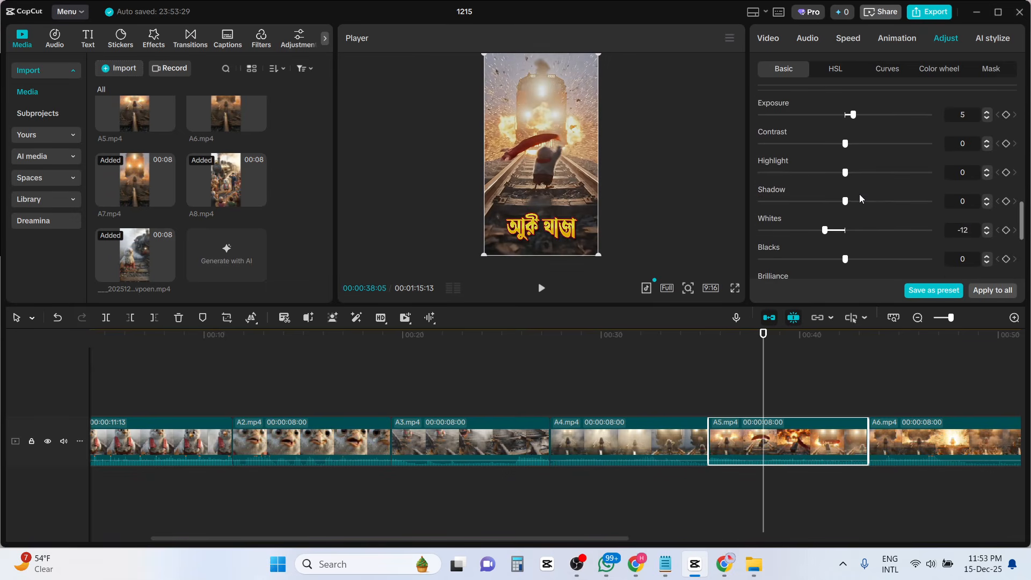
Reset the Tint of the A5.mp4 clip to 0 and turn off its Color match.
{"action": "scroll", "coordinate": [877, 172], "scroll_direction": "up", "scroll_amount": 2}
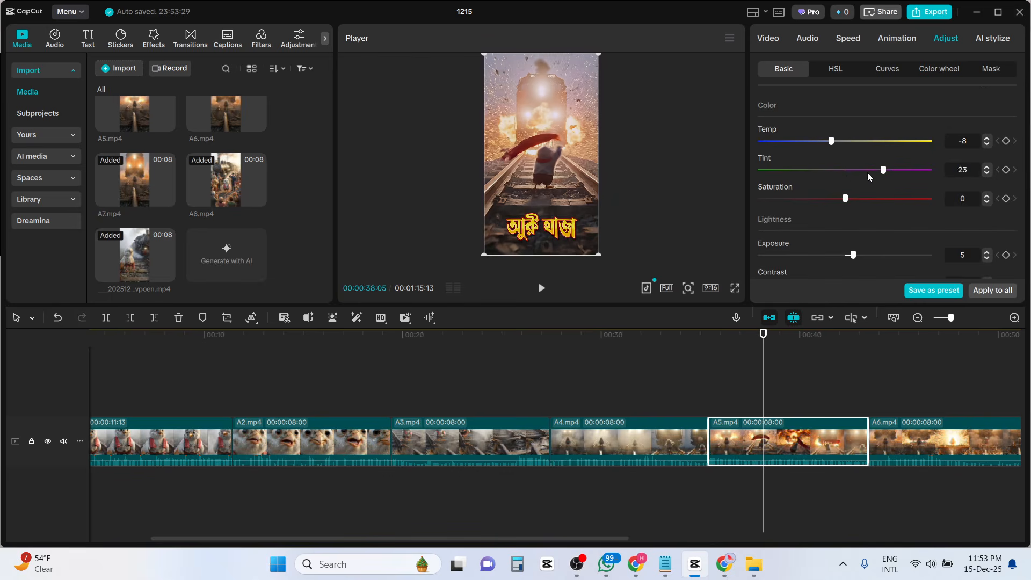
{"action": "left_click_drag", "start_coordinate": [877, 179], "coordinate": [842, 179]}
{"action": "scroll", "coordinate": [814, 178], "scroll_direction": "up", "scroll_amount": 5}
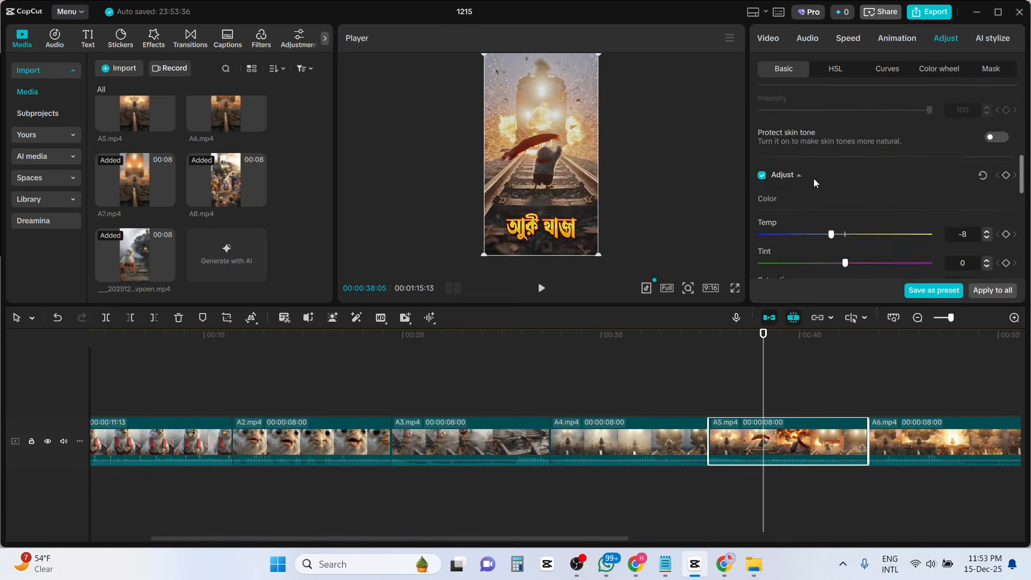
{"action": "scroll", "coordinate": [814, 179], "scroll_direction": "up", "scroll_amount": 6}
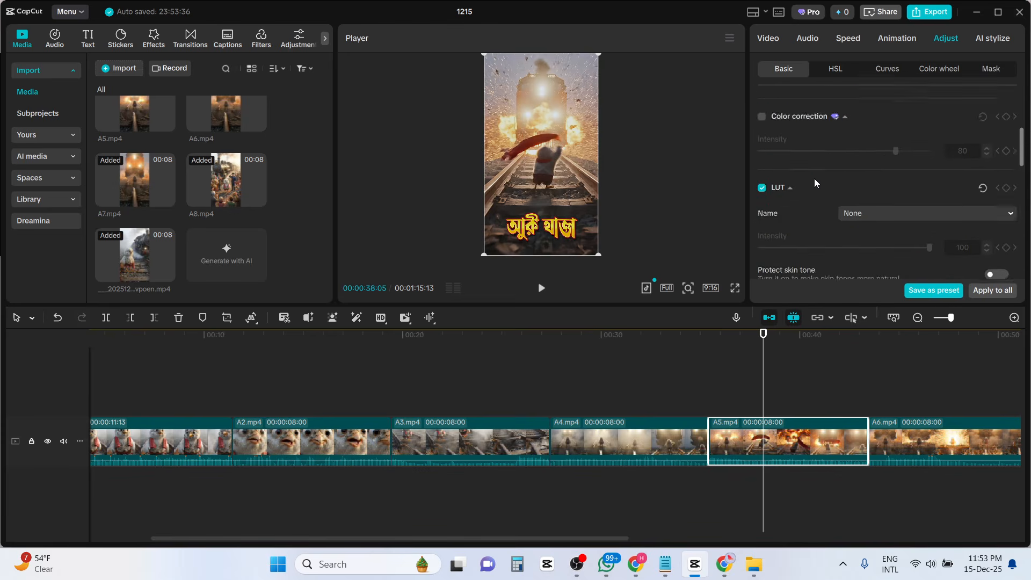
{"action": "scroll", "coordinate": [815, 179], "scroll_direction": "up", "scroll_amount": 1}
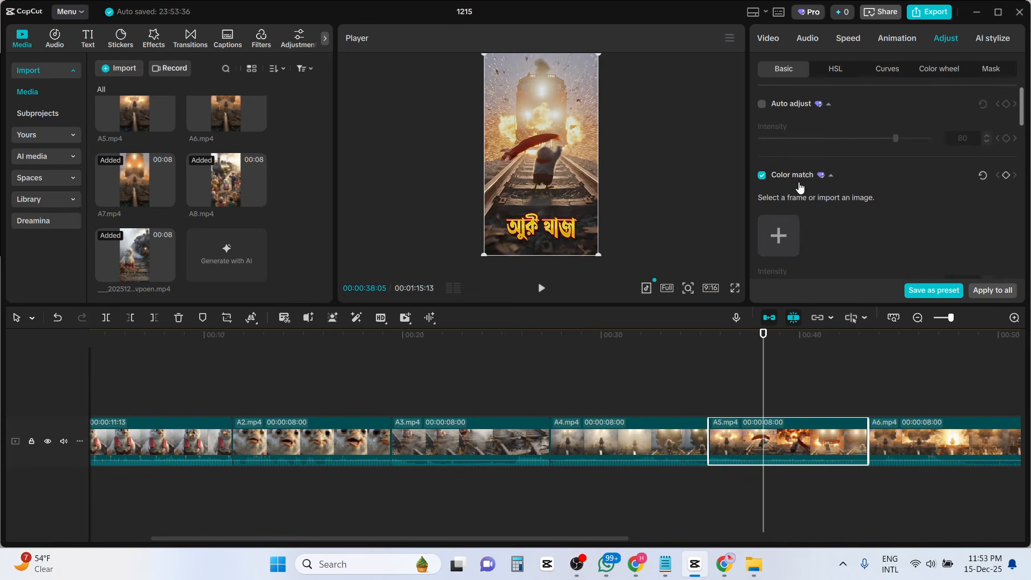
{"action": "left_click", "coordinate": [762, 176]}
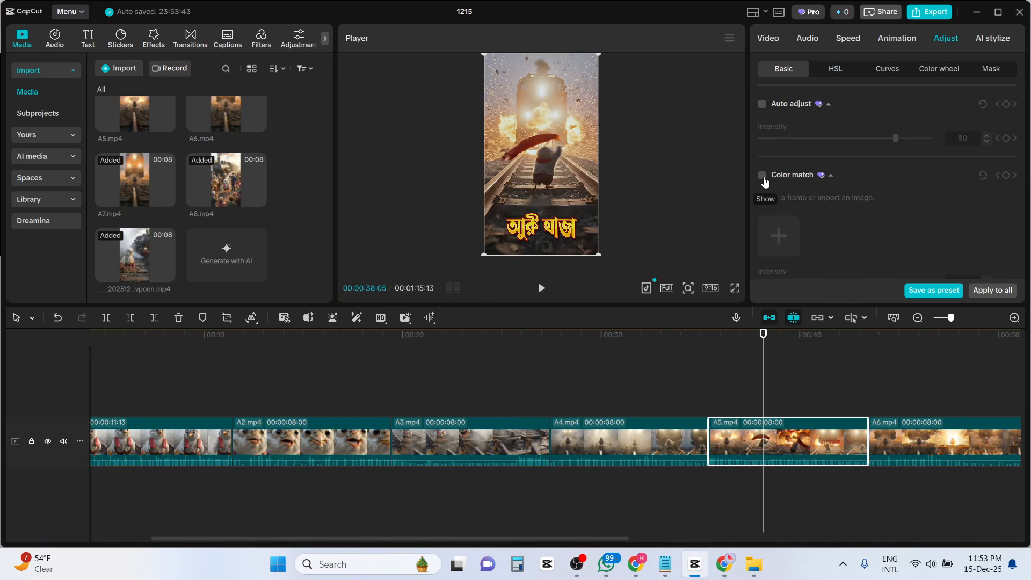
Enable Color correction on the A5.mp4 clip and set its intensity to 31.
{"action": "left_click", "coordinate": [762, 104]}
{"action": "scroll", "coordinate": [830, 161], "scroll_direction": "down", "scroll_amount": 4}
{"action": "left_click", "coordinate": [762, 155]}
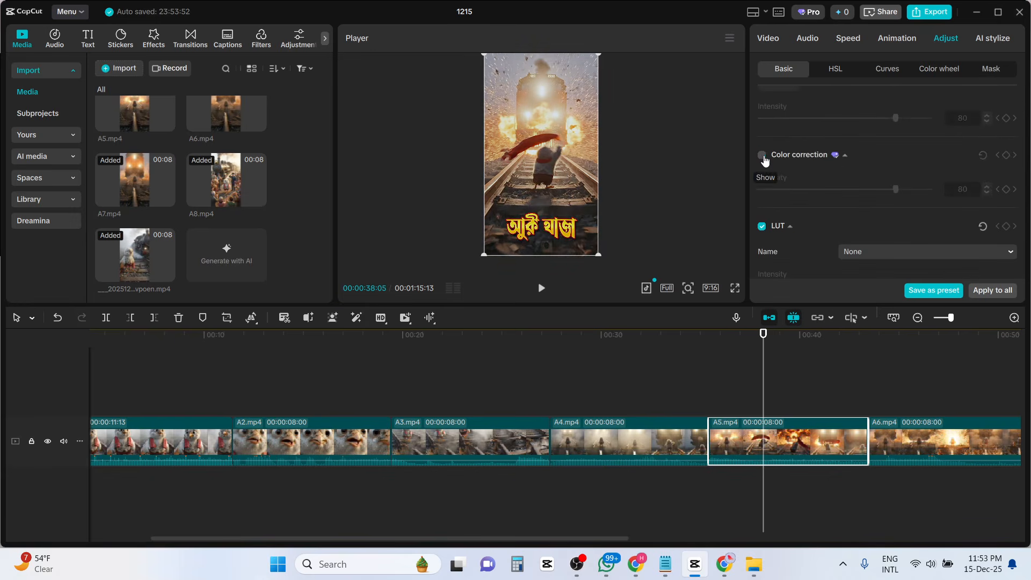
{"action": "left_click", "coordinate": [763, 158]}
{"action": "left_click", "coordinate": [763, 155]}
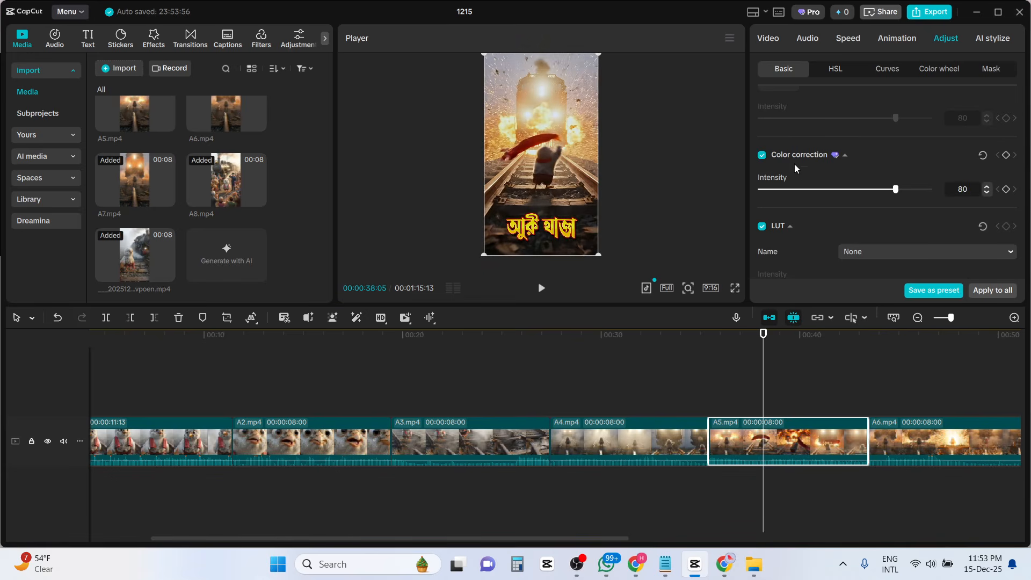
{"action": "left_click_drag", "start_coordinate": [863, 190], "coordinate": [813, 192]}
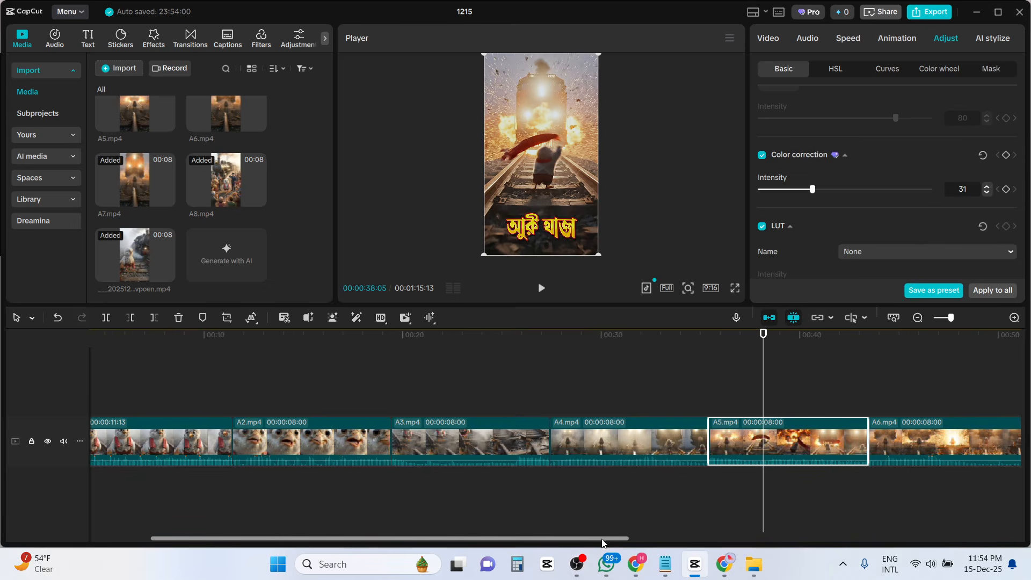
Play back the A6.mp4 clip from 00:00:44:17 to review its uncorrected colors.
{"action": "left_click_drag", "start_coordinate": [606, 538], "coordinate": [752, 538]}
{"action": "left_click", "coordinate": [626, 351]}
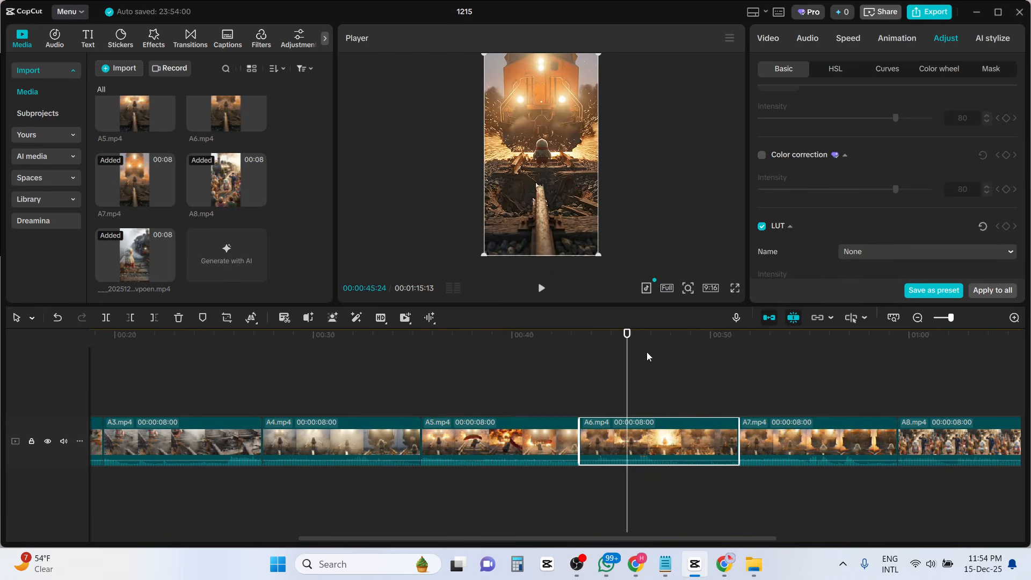
{"action": "left_click_drag", "start_coordinate": [627, 334], "coordinate": [603, 335]}
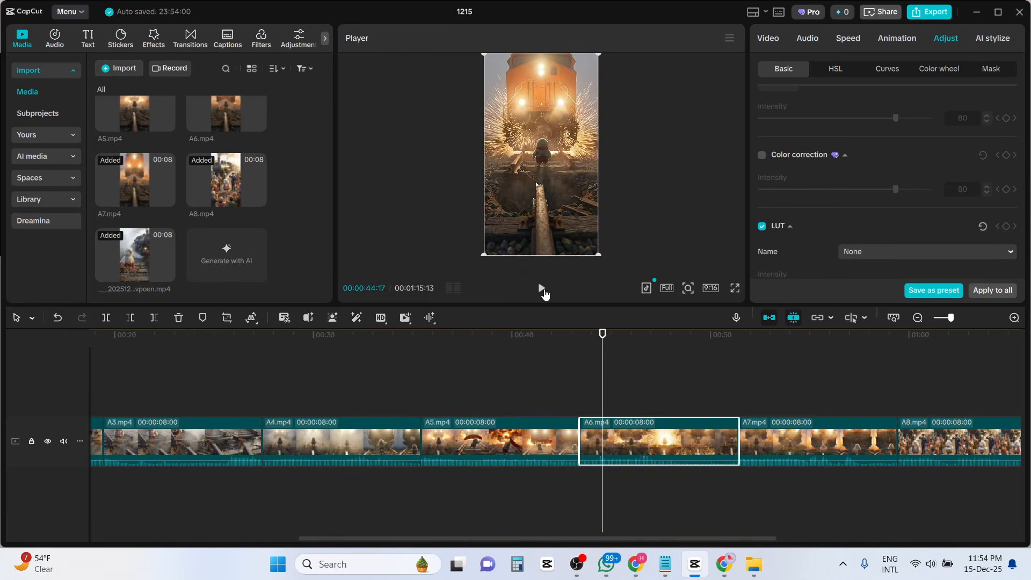
{"action": "left_click", "coordinate": [542, 290]}
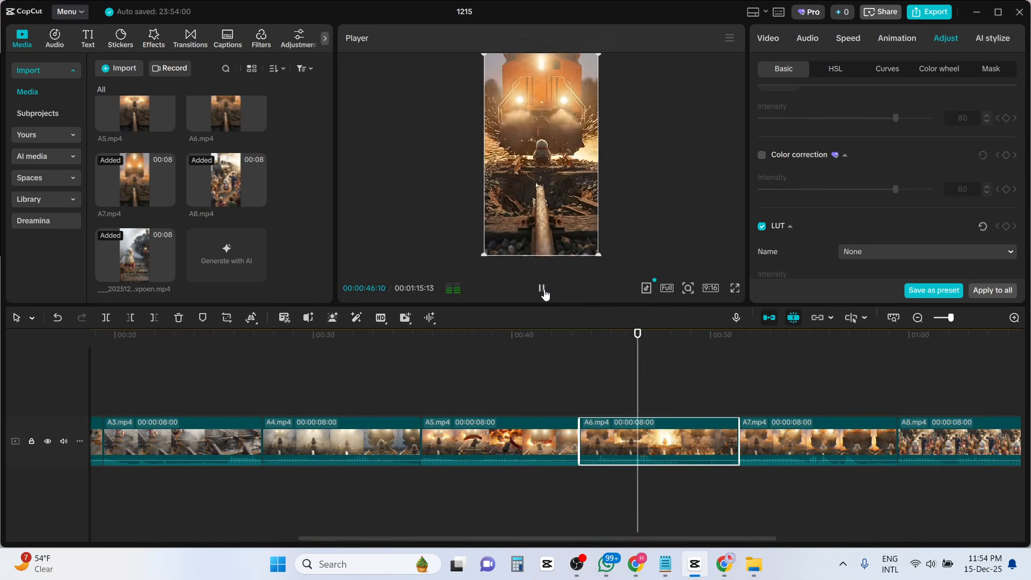
{"action": "left_click", "coordinate": [542, 290]}
{"action": "left_click", "coordinate": [542, 290]}
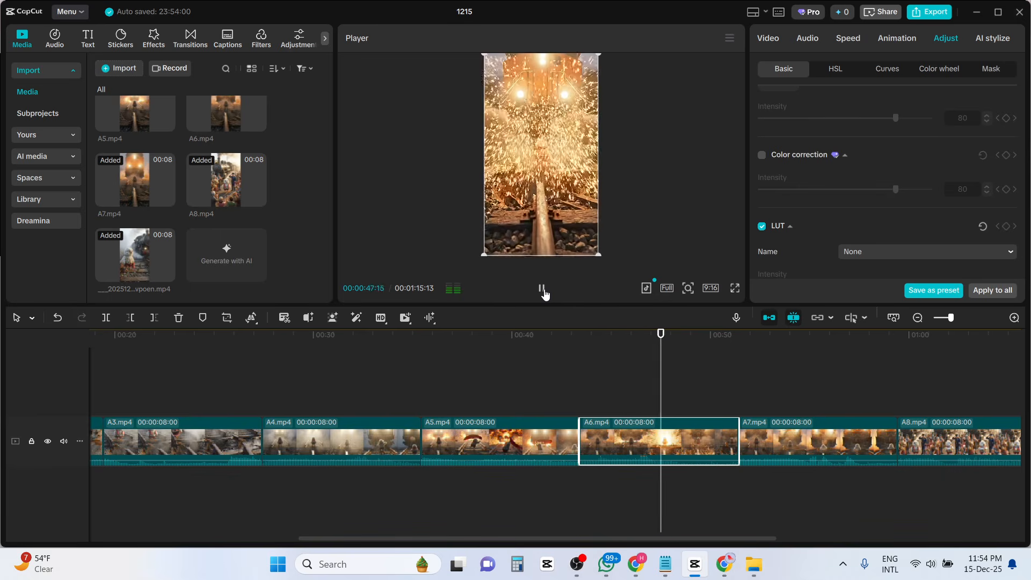
{"action": "left_click", "coordinate": [544, 290]}
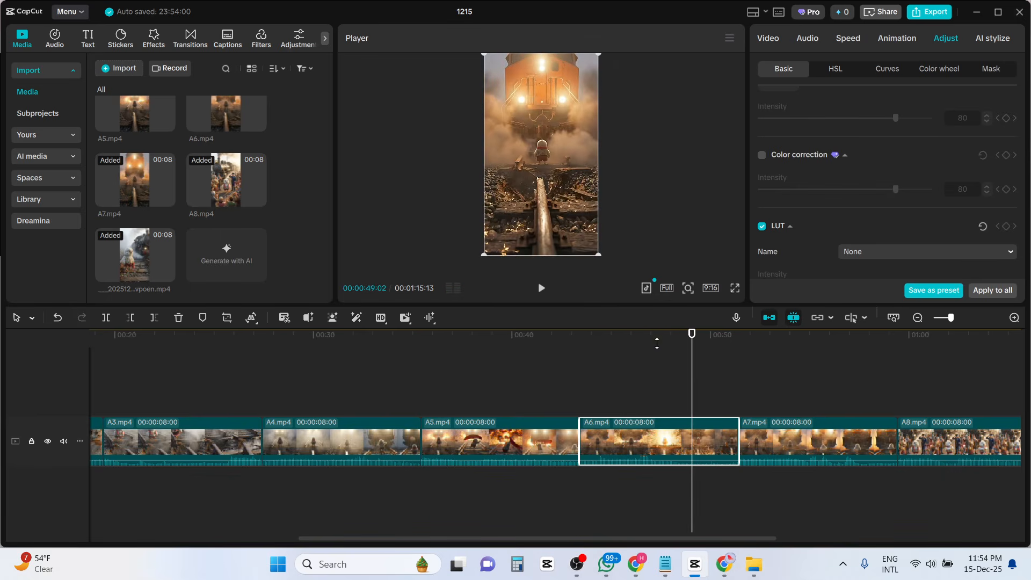
Enable Color correction on the A6.mp4 clip at intensity 26, previewing the frame at 00:00:47:23.
{"action": "left_click", "coordinate": [666, 369]}
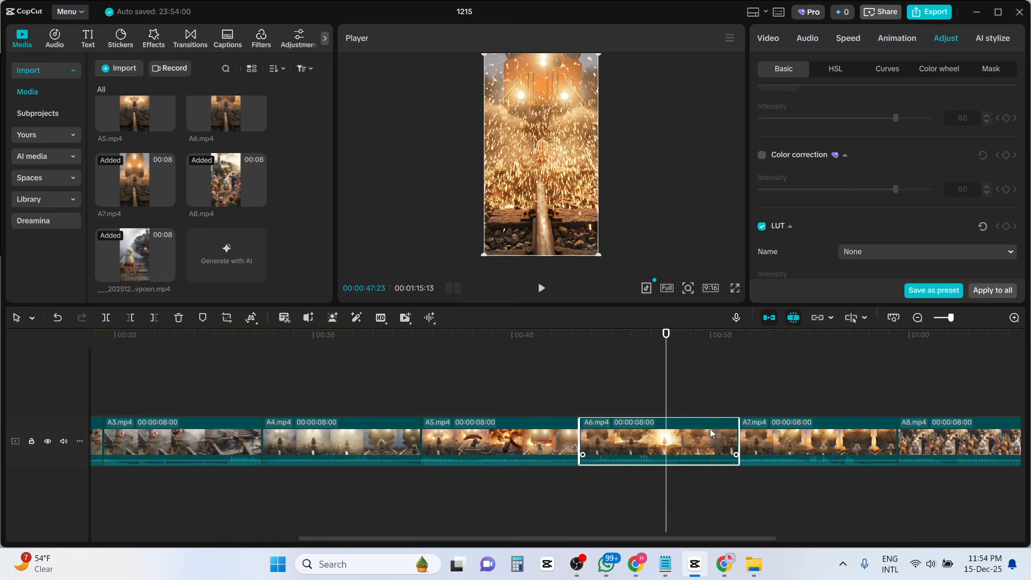
{"action": "left_click", "coordinate": [763, 156]}
{"action": "left_click", "coordinate": [803, 190]}
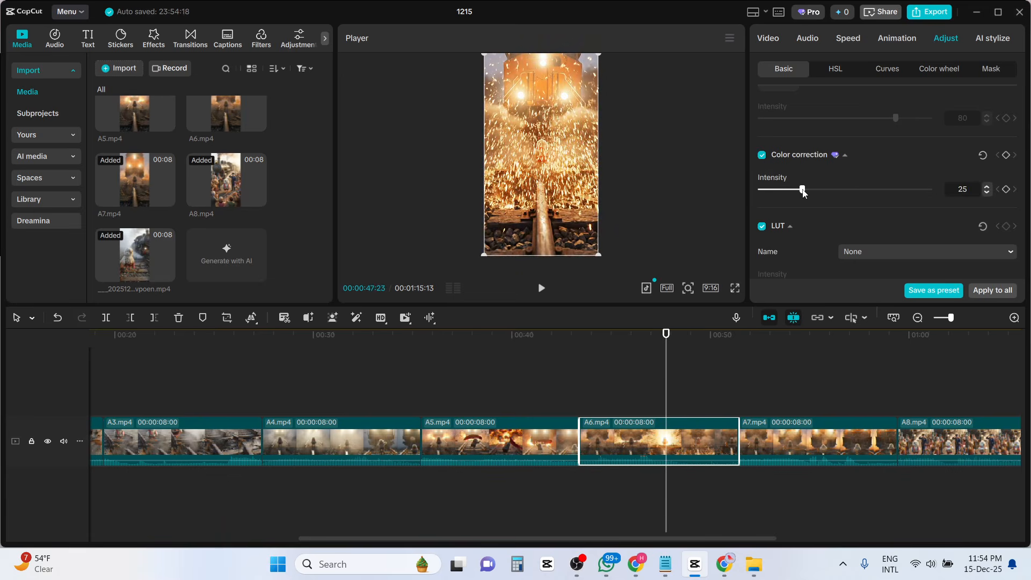
{"action": "left_click", "coordinate": [805, 191]}
Play the video full screen from the beginning to review the color changes, and return to the editor.
{"action": "left_click", "coordinate": [618, 343]}
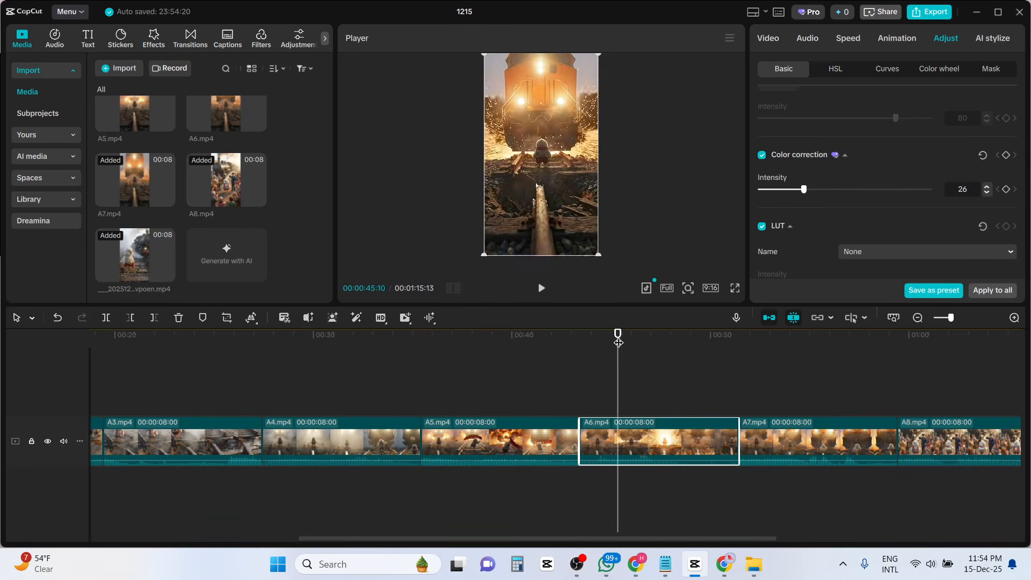
{"action": "mouse_move", "coordinate": [618, 342]}
{"action": "left_mouse_down"}
{"action": "mouse_move", "coordinate": [698, 342]}
{"action": "mouse_move", "coordinate": [606, 342]}
{"action": "left_mouse_up"}
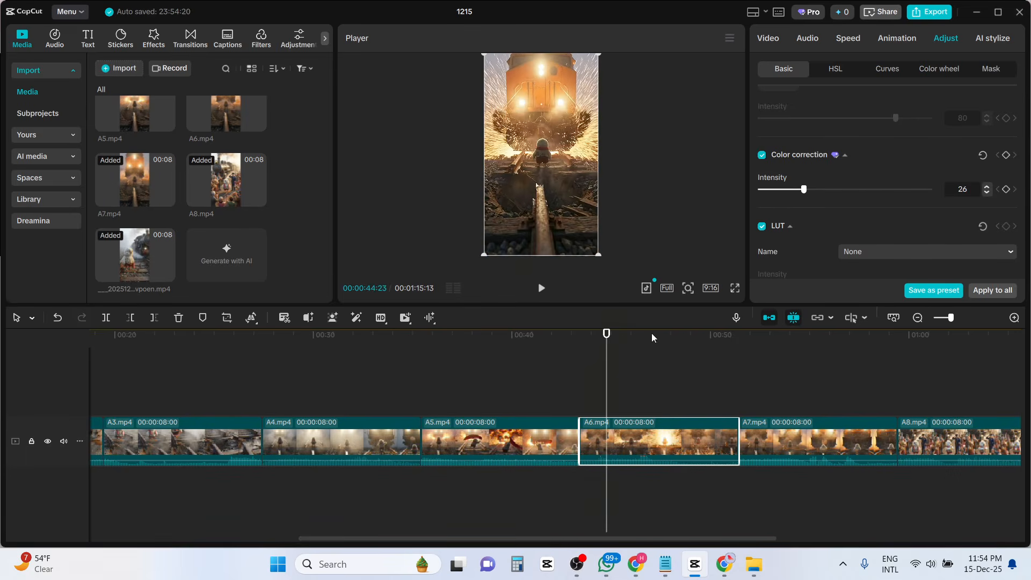
{"action": "left_click", "coordinate": [736, 289]}
{"action": "left_click_drag", "start_coordinate": [475, 520], "coordinate": [443, 521]}
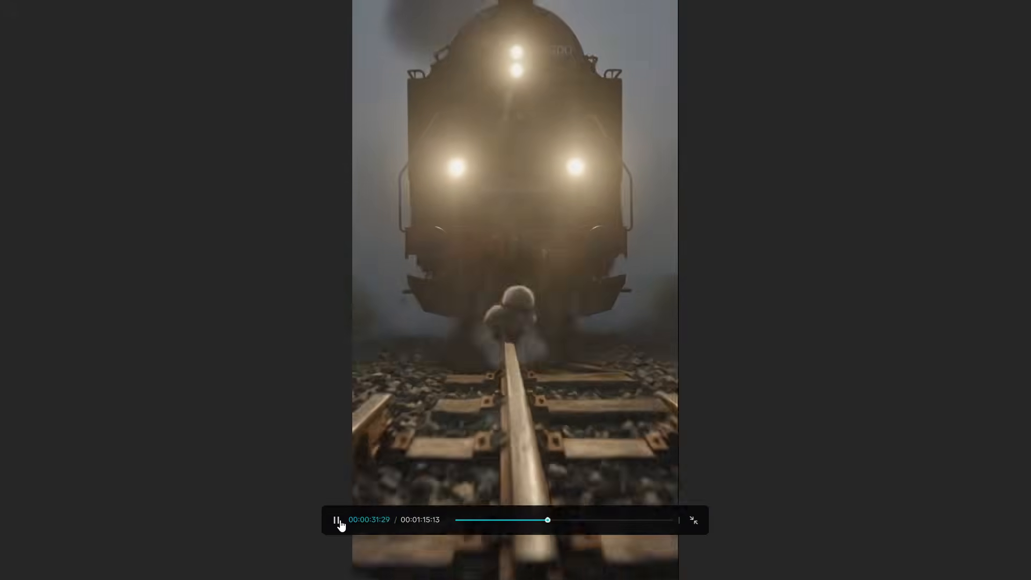
{"action": "left_click", "coordinate": [340, 523]}
{"action": "left_click", "coordinate": [694, 520]}
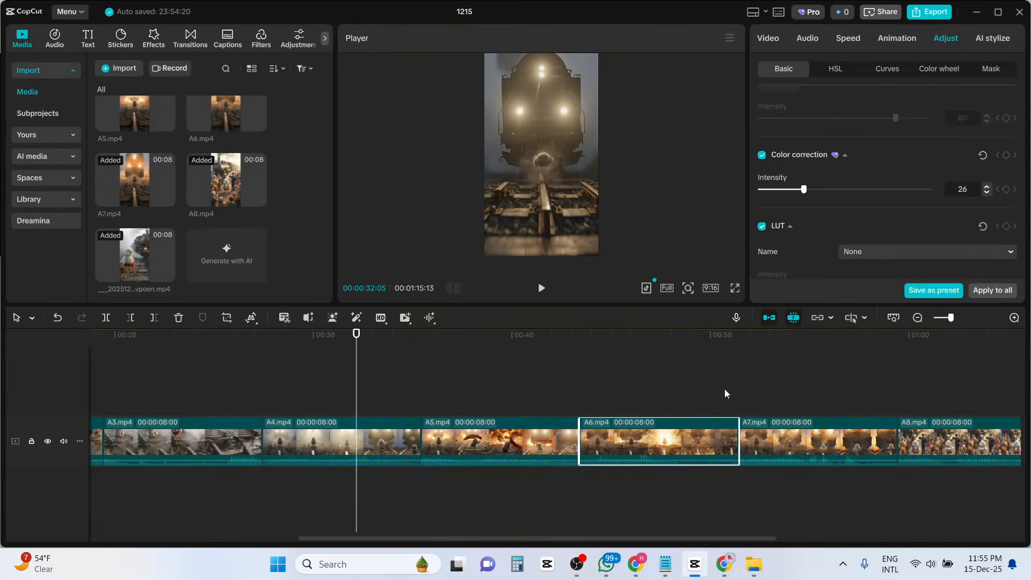
Enable Color correction on the A7.mp4 clip at intensity 17, previewing the frame at 00:00:53:26.
{"action": "left_click_drag", "start_coordinate": [634, 541], "coordinate": [773, 542]}
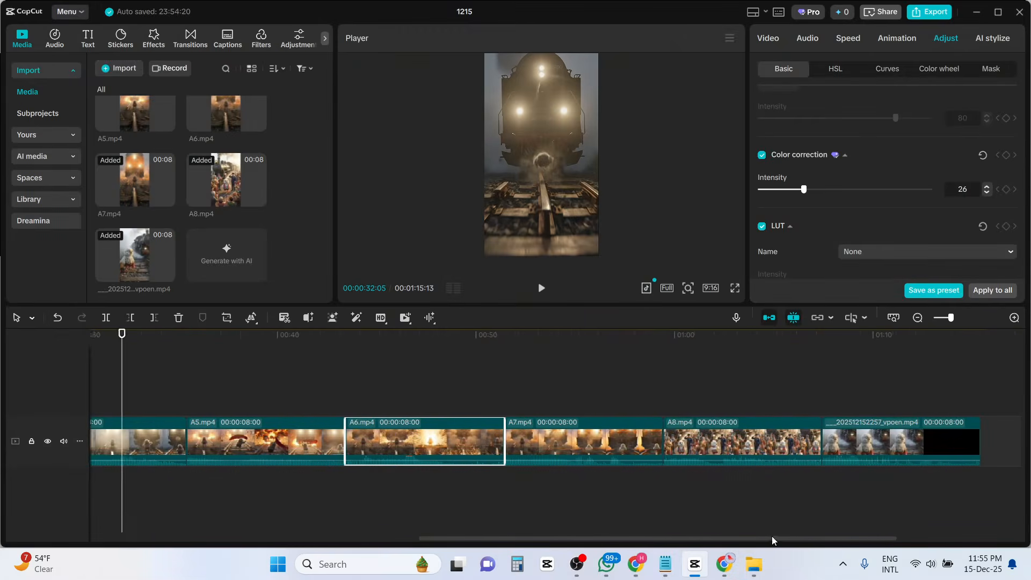
{"action": "left_click", "coordinate": [544, 360]}
{"action": "left_click", "coordinate": [572, 440]}
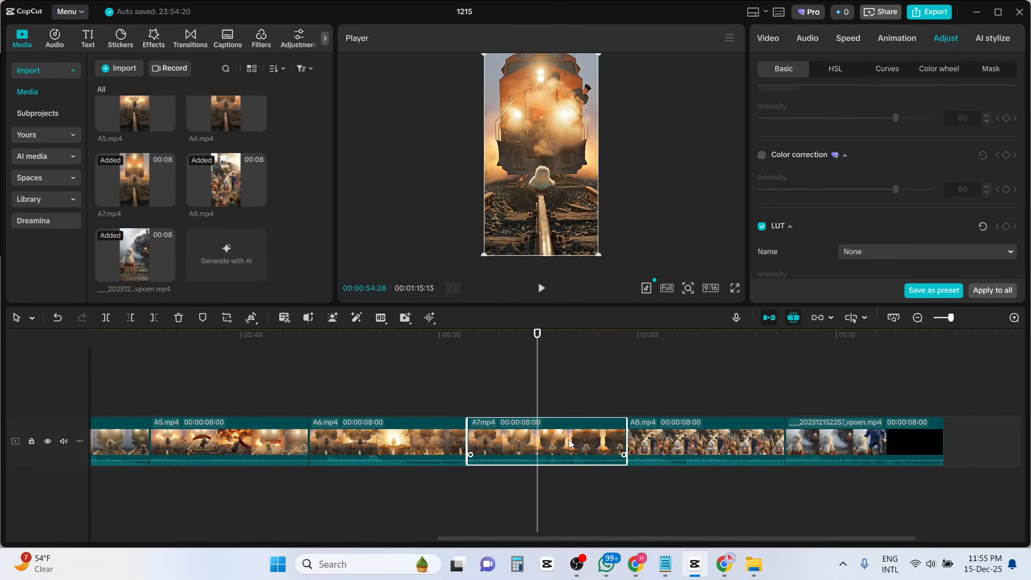
{"action": "left_click_drag", "start_coordinate": [537, 344], "coordinate": [516, 357]}
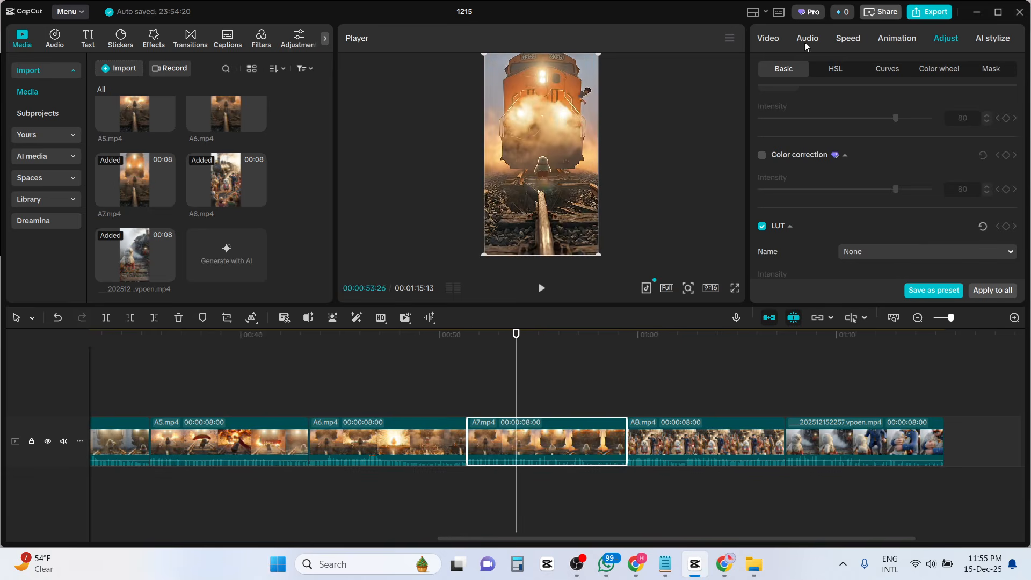
{"action": "left_click", "coordinate": [763, 156]}
{"action": "left_click_drag", "start_coordinate": [895, 189], "coordinate": [791, 194]}
Set the Temp of the A7.mp4 clip to -8.
{"action": "scroll", "coordinate": [805, 227], "scroll_direction": "down", "scroll_amount": 4}
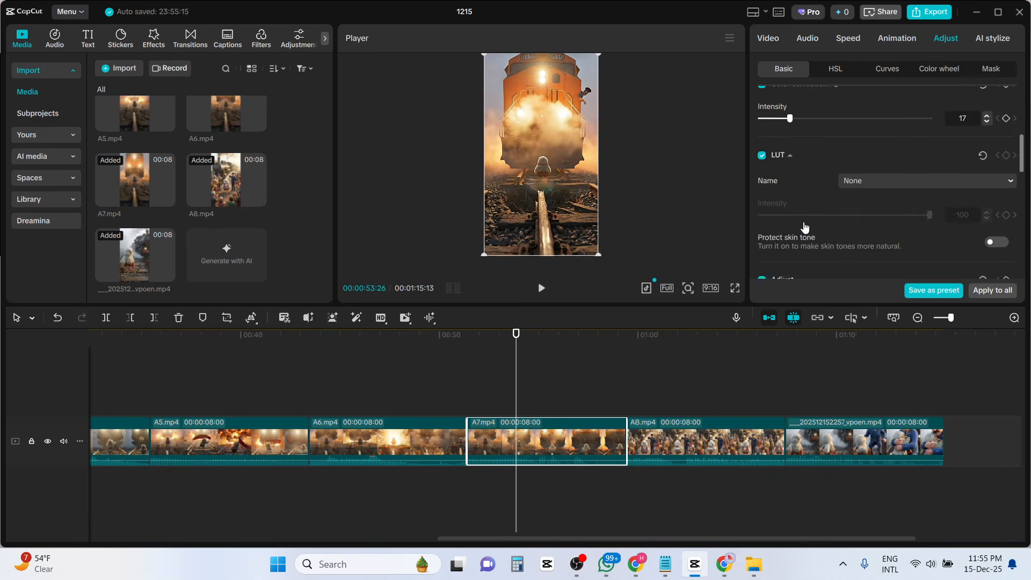
{"action": "scroll", "coordinate": [805, 227], "scroll_direction": "down", "scroll_amount": 1}
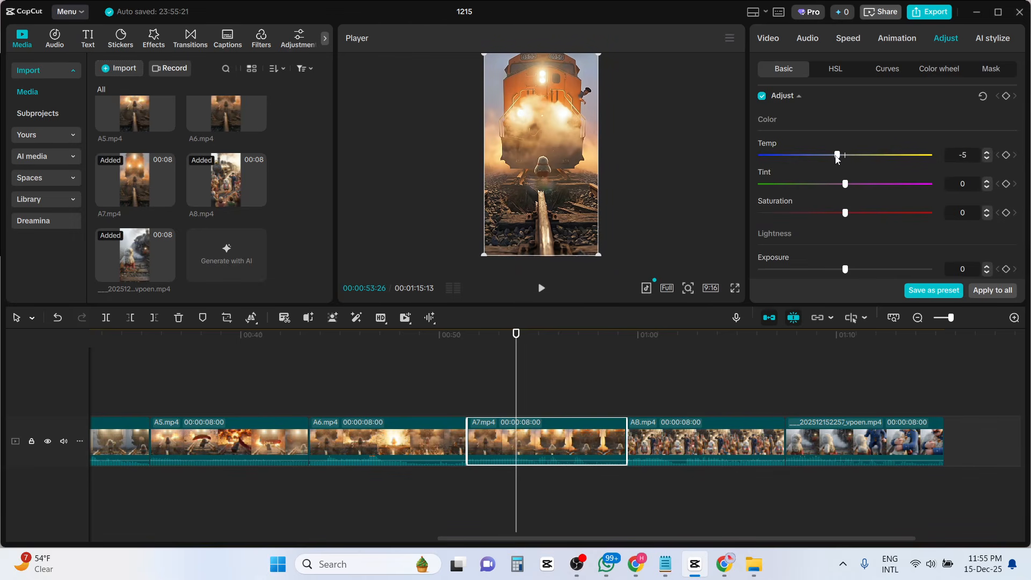
{"action": "left_click_drag", "start_coordinate": [836, 156], "coordinate": [832, 156]}
{"action": "scroll", "coordinate": [851, 191], "scroll_direction": "down", "scroll_amount": 4}
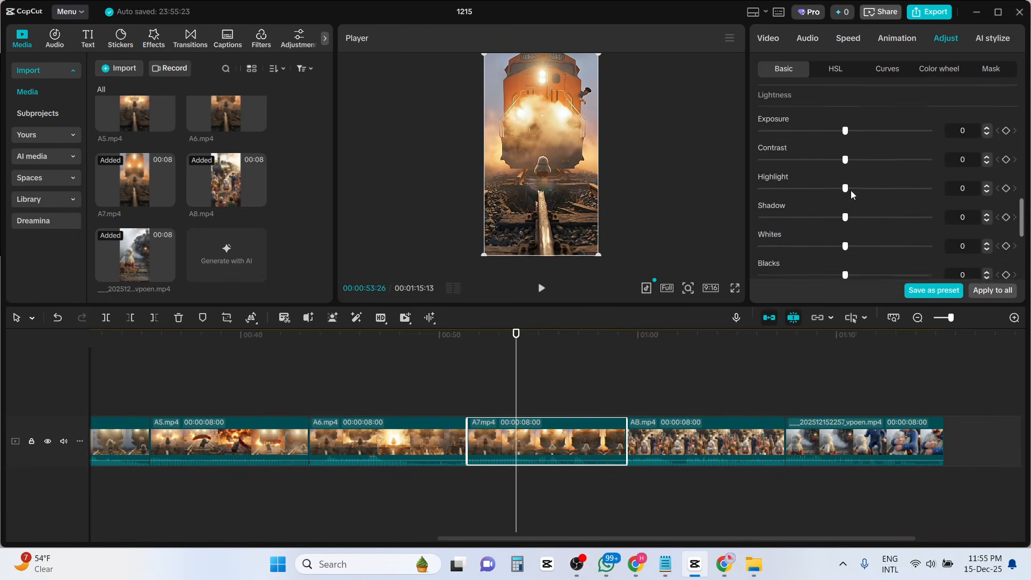
{"action": "scroll", "coordinate": [851, 190], "scroll_direction": "up", "scroll_amount": 3}
{"action": "scroll", "coordinate": [851, 190], "scroll_direction": "up", "scroll_amount": 4}
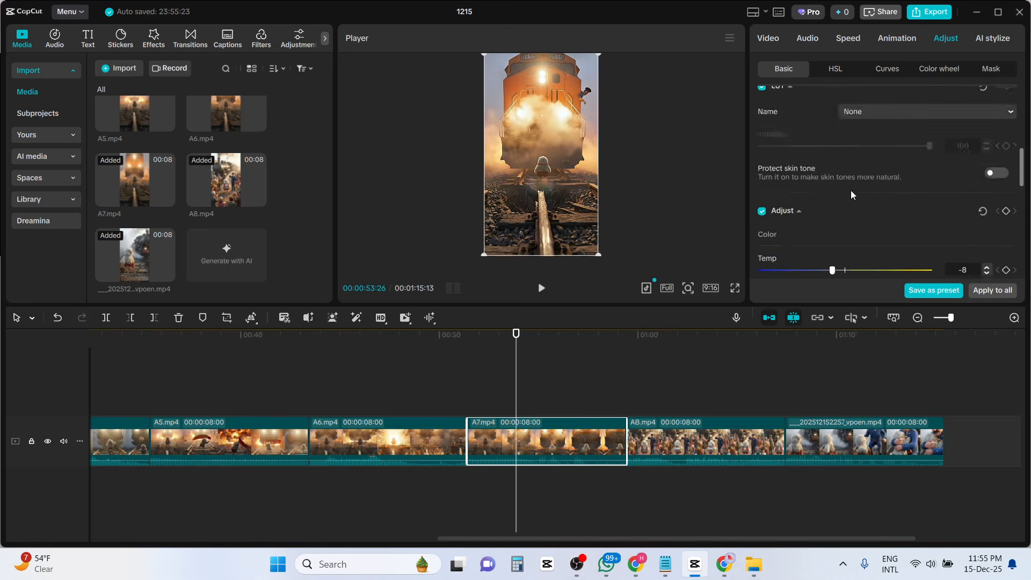
Enable Color correction on the A8.mp4 clip at intensity 41, previewing the frame at 00:01:02:25.
{"action": "left_click", "coordinate": [695, 341]}
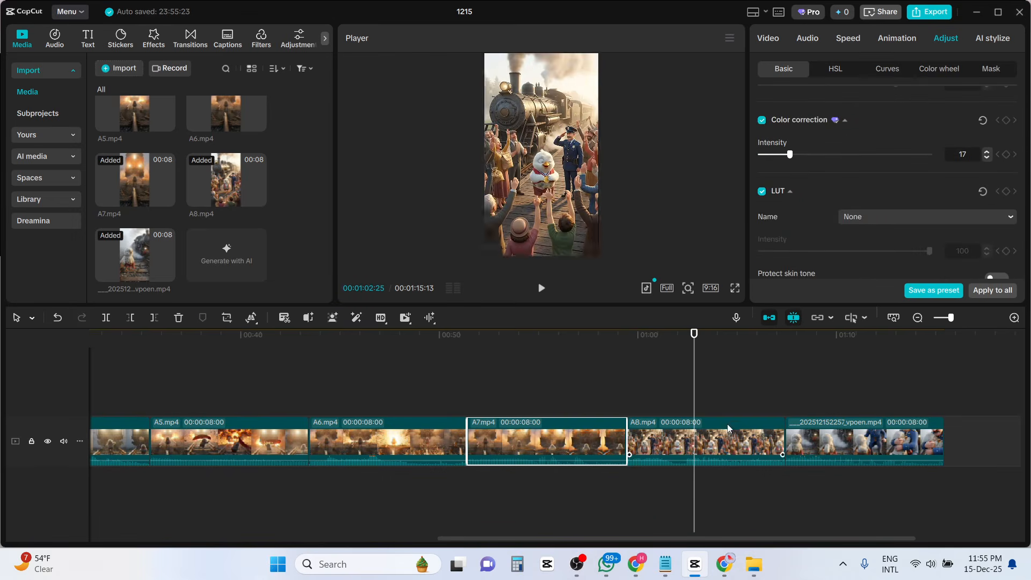
{"action": "left_click", "coordinate": [727, 429]}
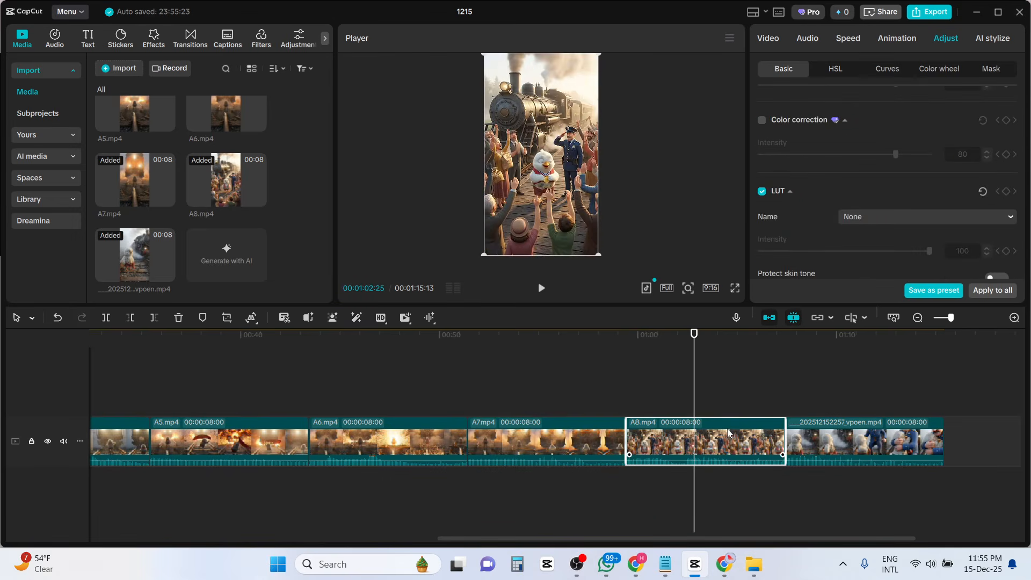
{"action": "left_click", "coordinate": [762, 120]}
{"action": "left_click_drag", "start_coordinate": [896, 154], "coordinate": [829, 157]}
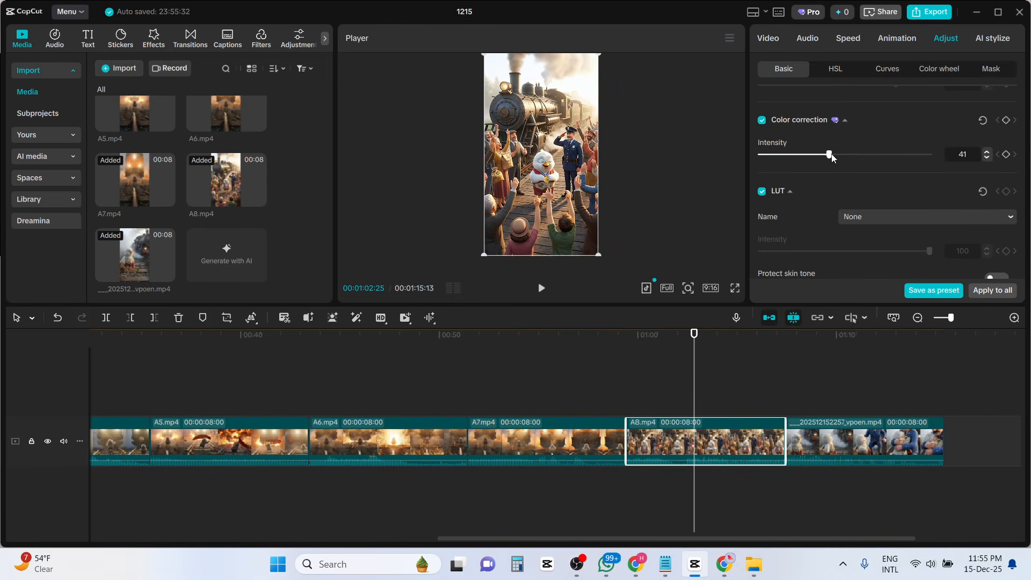
{"action": "scroll", "coordinate": [785, 220], "scroll_direction": "down", "scroll_amount": 3}
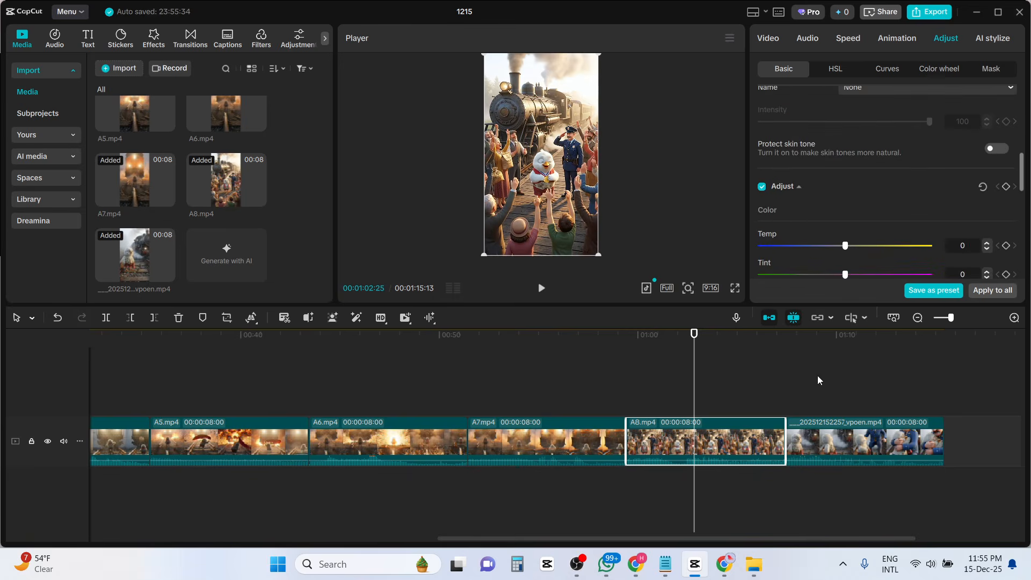
Turn on Color match for the last clip on the timeline without choosing a reference frame or image.
{"action": "left_click", "coordinate": [833, 346]}
{"action": "left_click", "coordinate": [868, 447]}
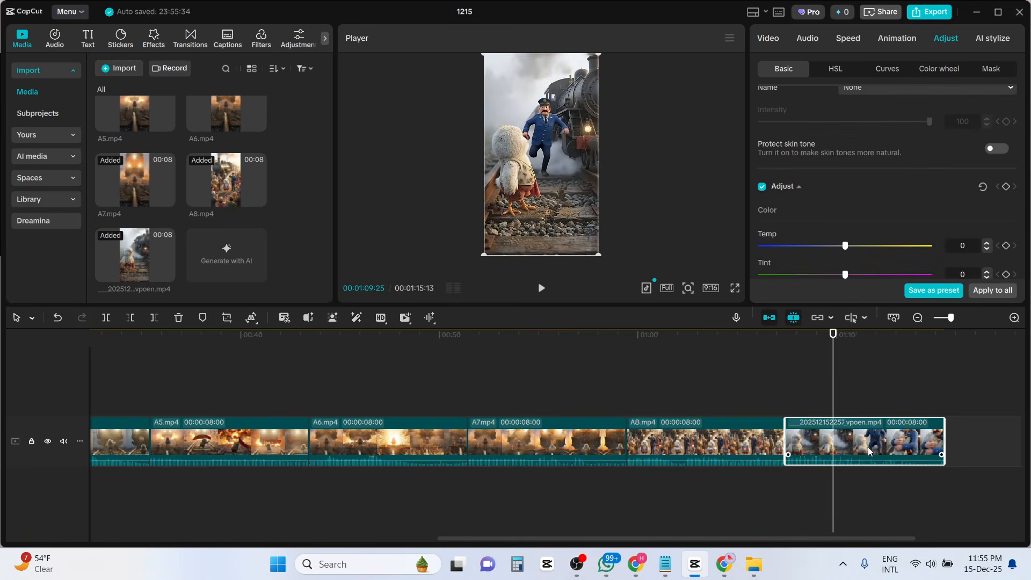
{"action": "scroll", "coordinate": [845, 163], "scroll_direction": "up", "scroll_amount": 5}
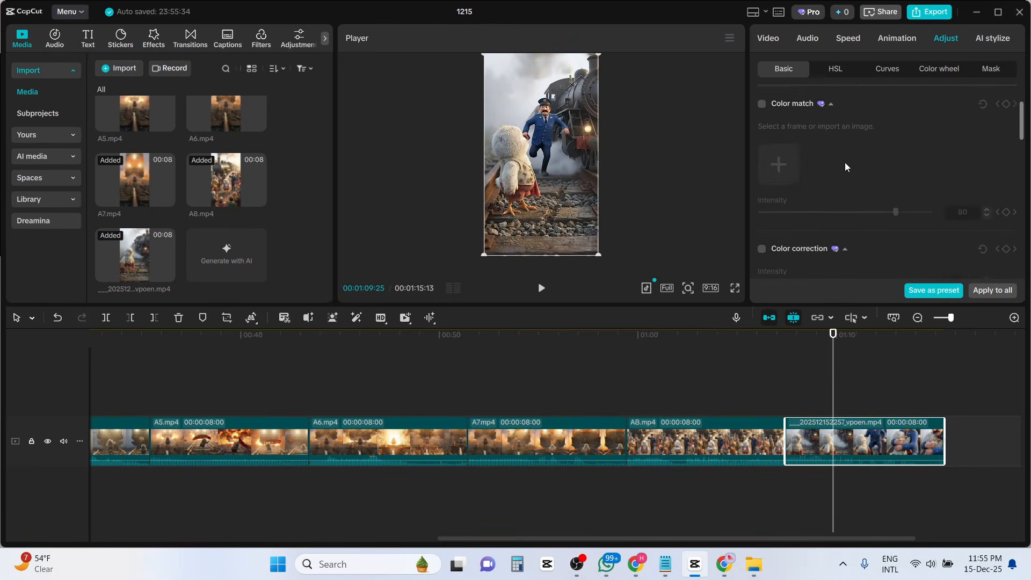
{"action": "left_click", "coordinate": [762, 152]}
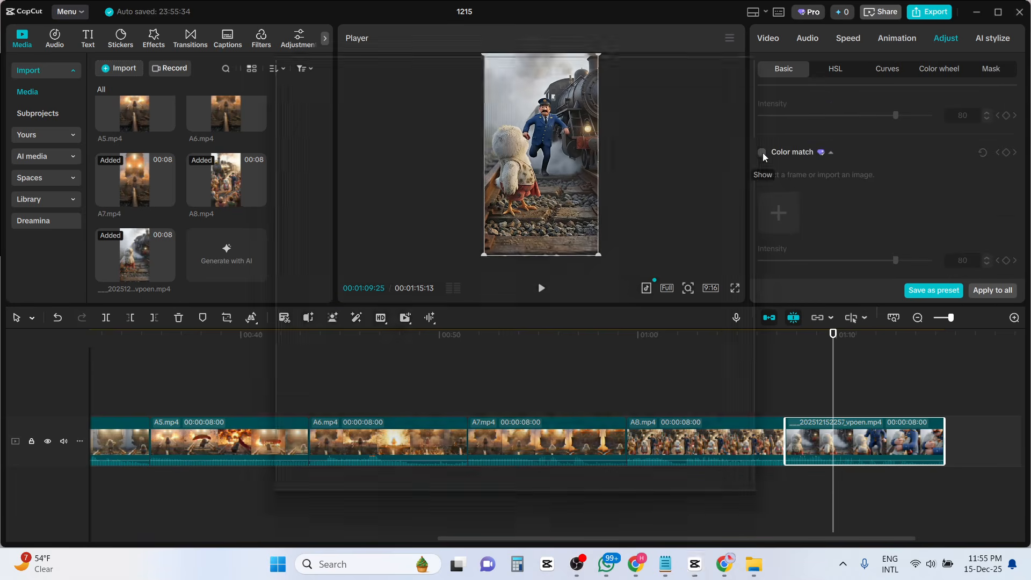
{"action": "left_click", "coordinate": [728, 476]}
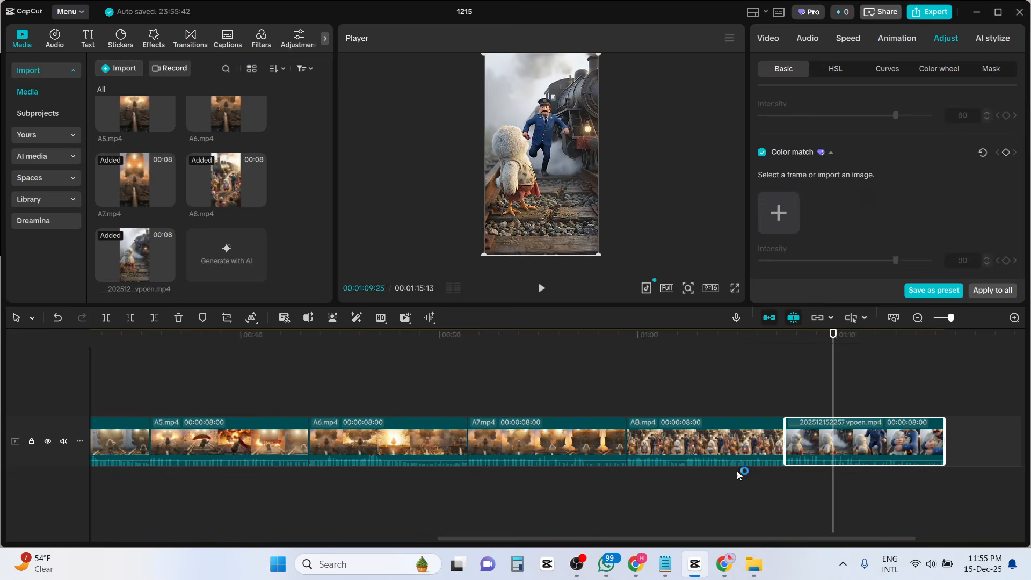
Enable Auto adjust on the last clip at intensity 23.
{"action": "scroll", "coordinate": [867, 192], "scroll_direction": "up", "scroll_amount": 1}
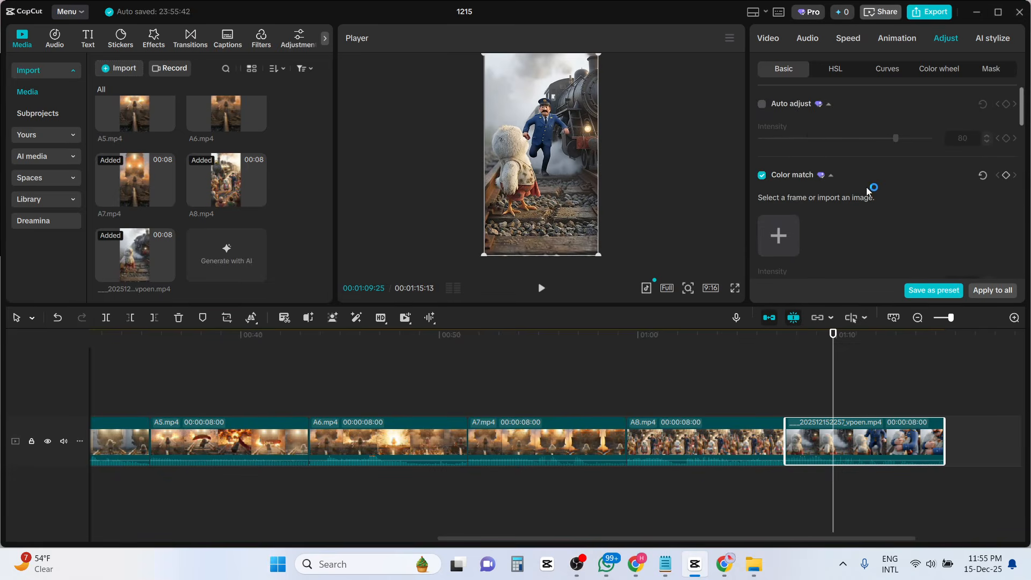
{"action": "left_click", "coordinate": [762, 106]}
{"action": "left_click_drag", "start_coordinate": [833, 139], "coordinate": [802, 142]}
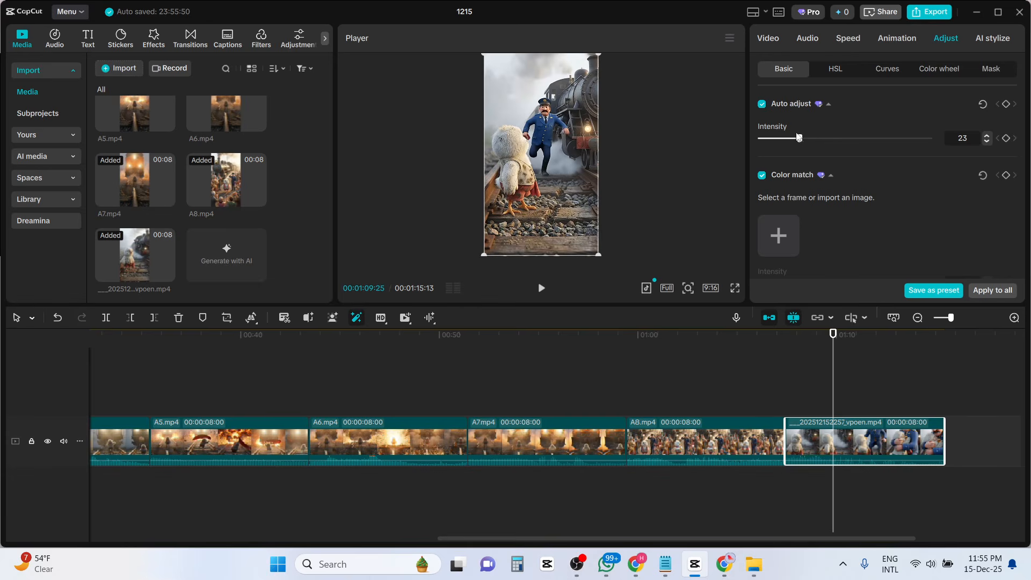
{"action": "left_click", "coordinate": [871, 382]}
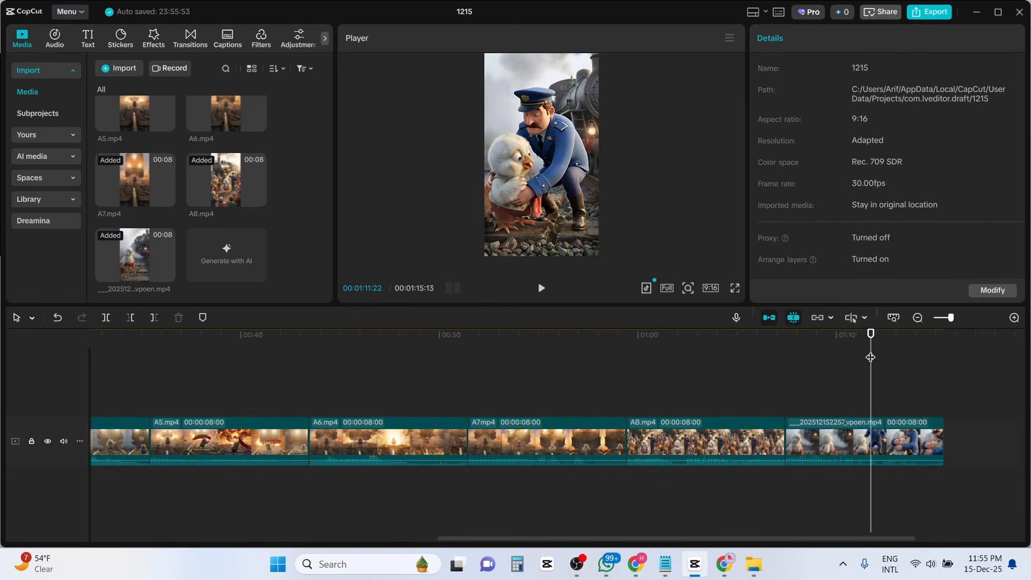
Play the opening of the A1.mp4 clip twice from the beginning to examine its first seconds.
{"action": "left_click_drag", "start_coordinate": [870, 354], "coordinate": [77, 318]}
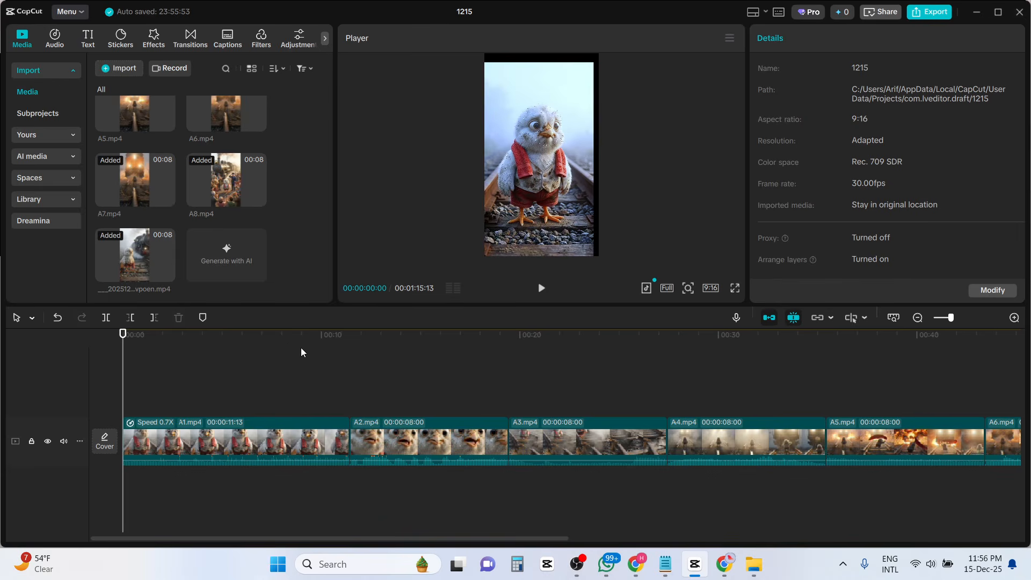
{"action": "left_click", "coordinate": [917, 318]}
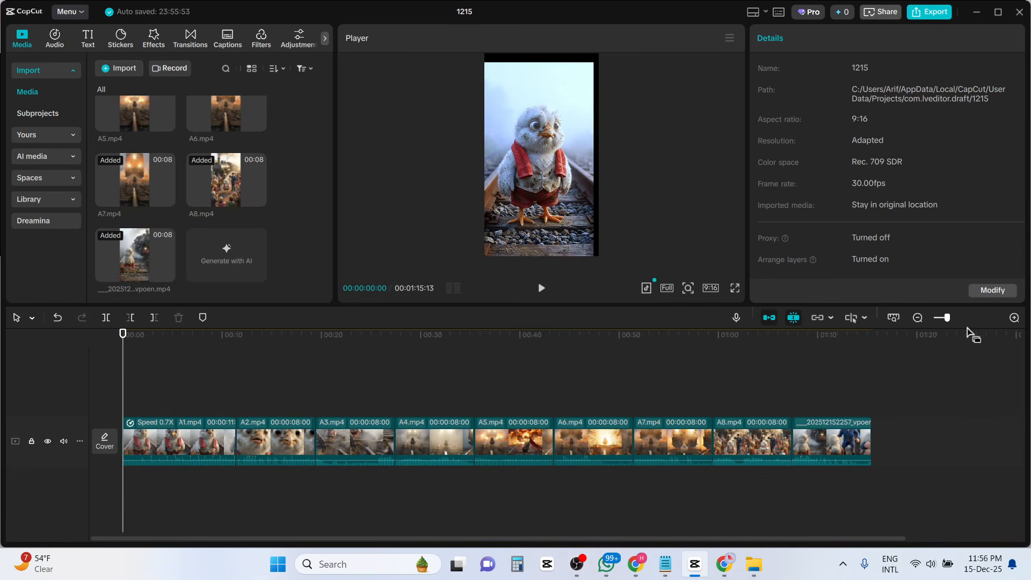
{"action": "left_click", "coordinate": [1015, 318]}
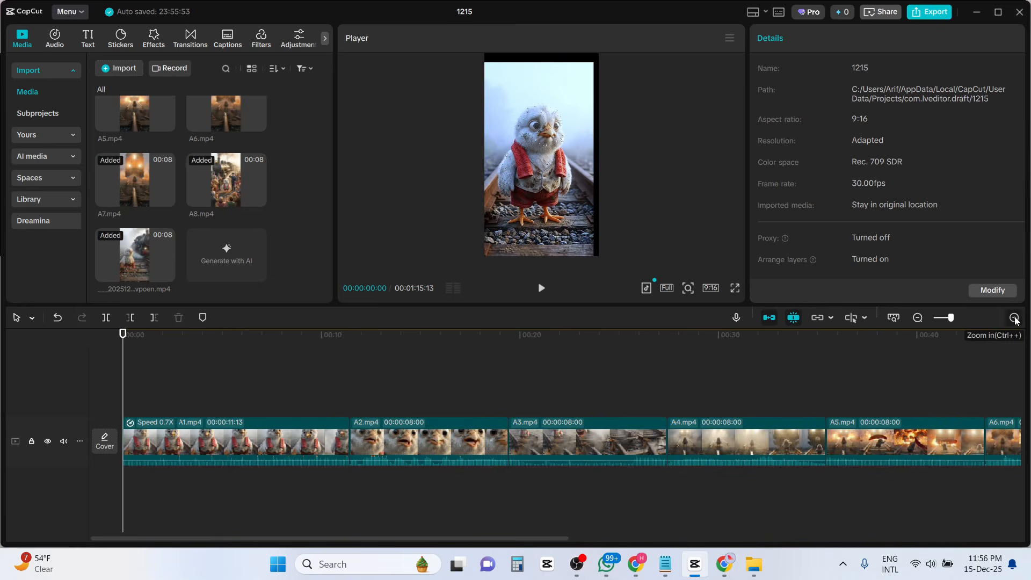
{"action": "left_click", "coordinate": [1015, 318]}
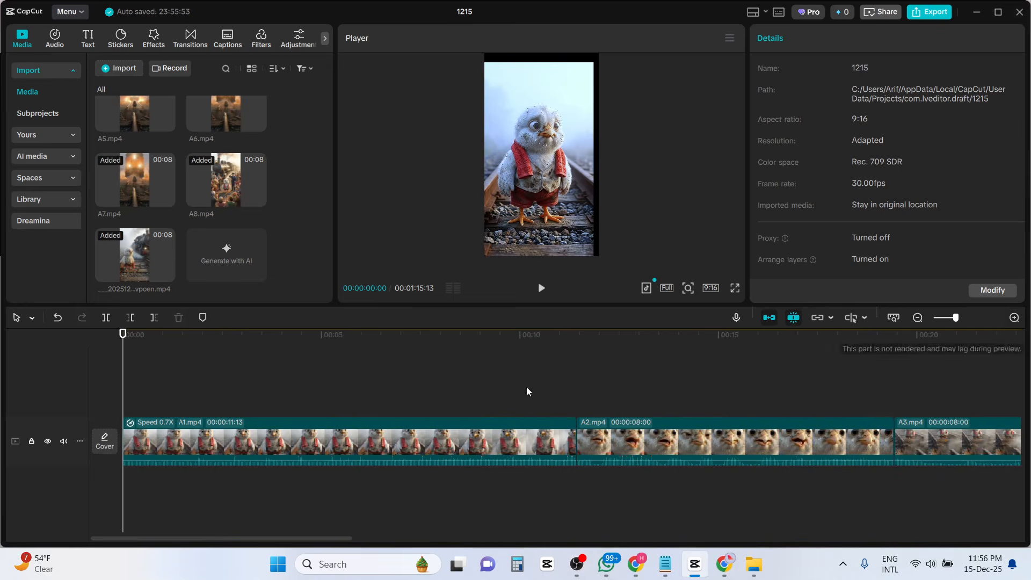
{"action": "left_click", "coordinate": [541, 289]}
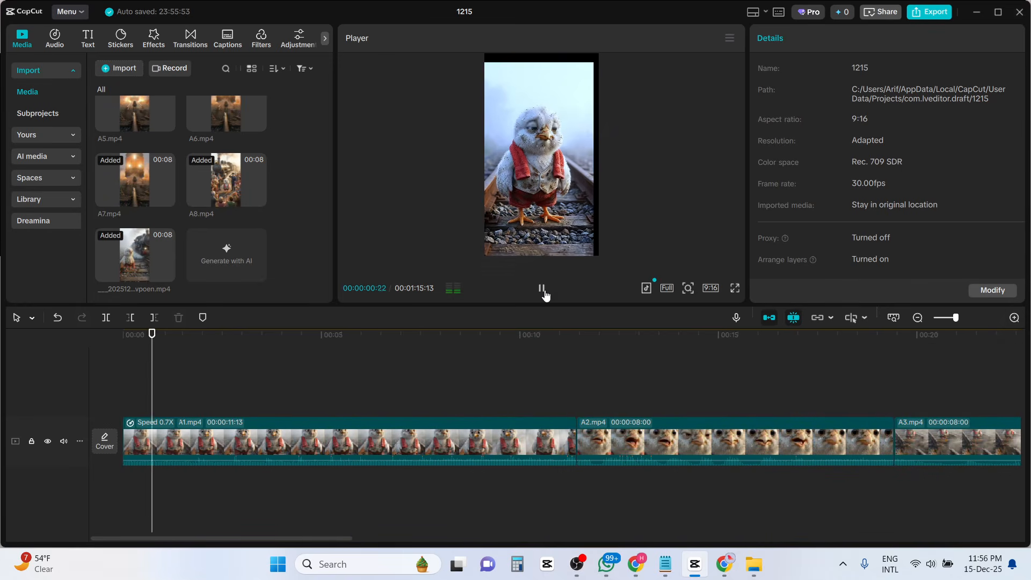
{"action": "left_click", "coordinate": [542, 289]}
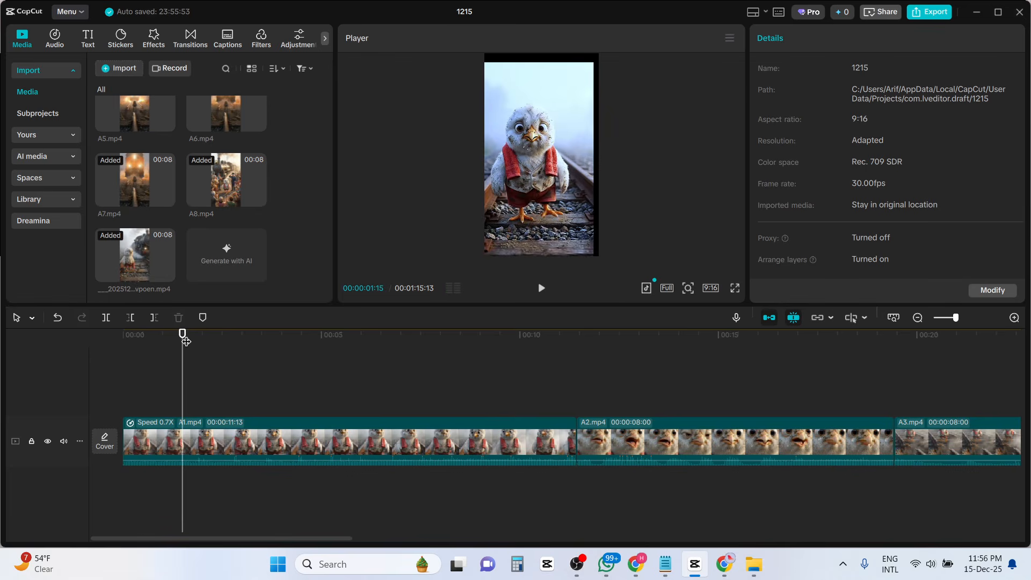
{"action": "left_click_drag", "start_coordinate": [186, 341], "coordinate": [122, 348]}
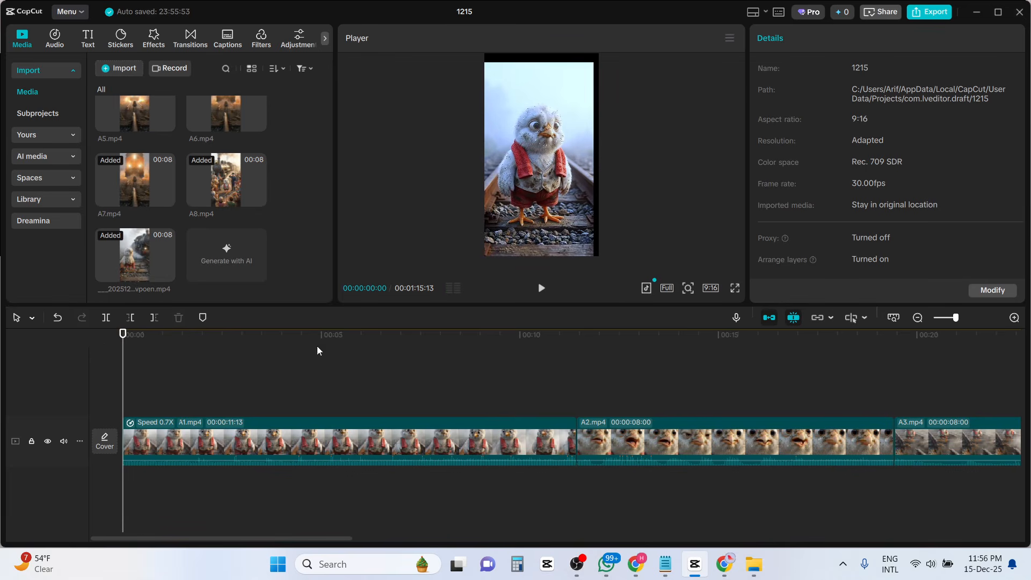
{"action": "left_click", "coordinate": [541, 289]}
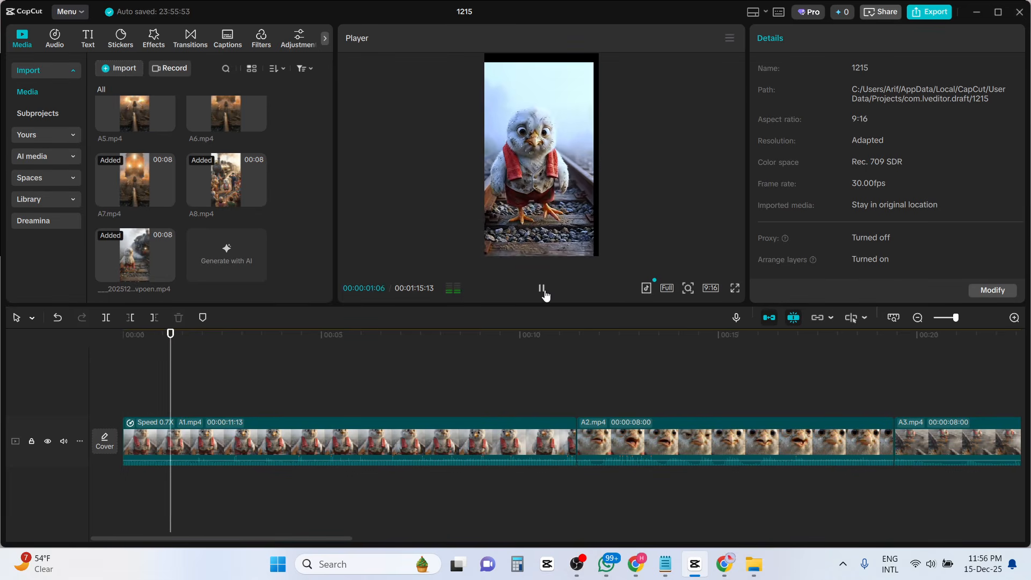
{"action": "left_click", "coordinate": [542, 290]}
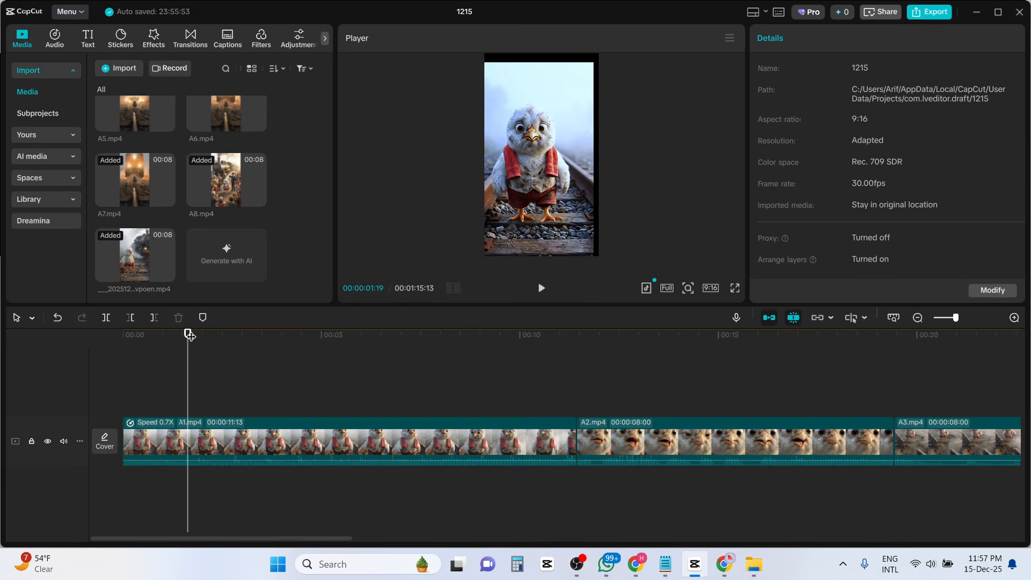
Split the A1.mp4 clip at 00:00:01:03 and delete the short piece before the cut.
{"action": "left_click_drag", "start_coordinate": [189, 336], "coordinate": [189, 334]}
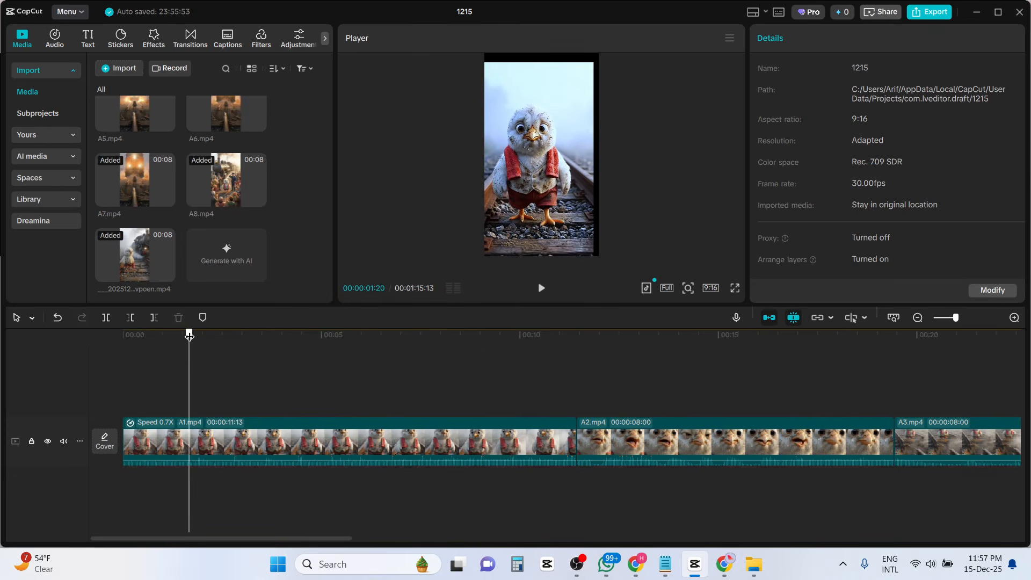
{"action": "left_click", "coordinate": [211, 437]}
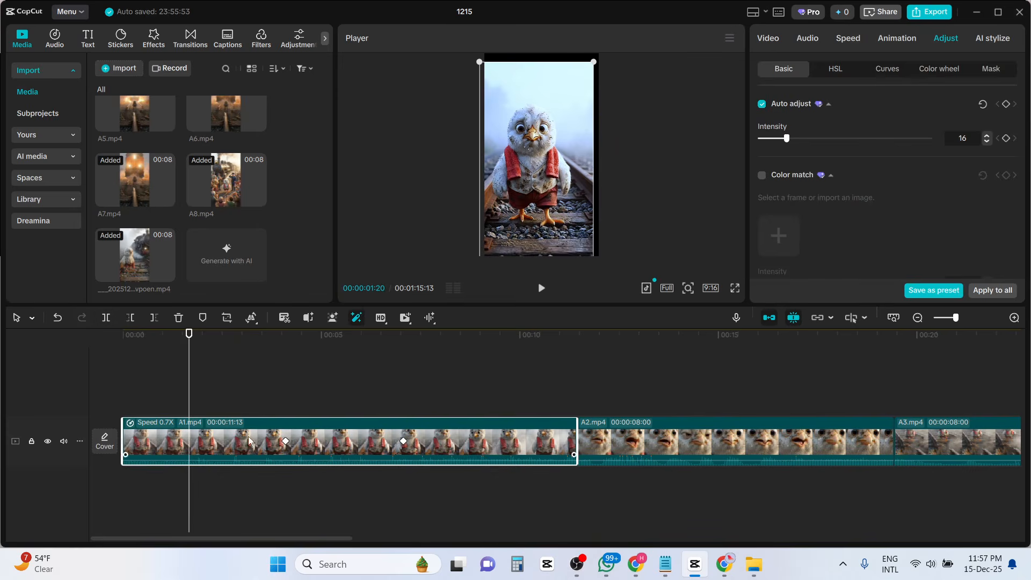
{"action": "left_click", "coordinate": [283, 399]}
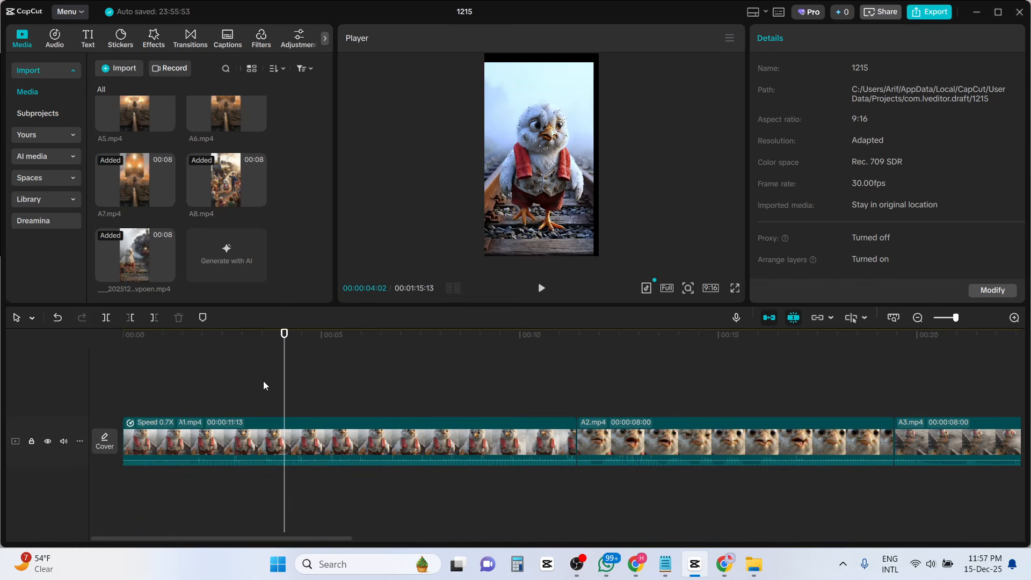
{"action": "left_click_drag", "start_coordinate": [286, 368], "coordinate": [167, 382]}
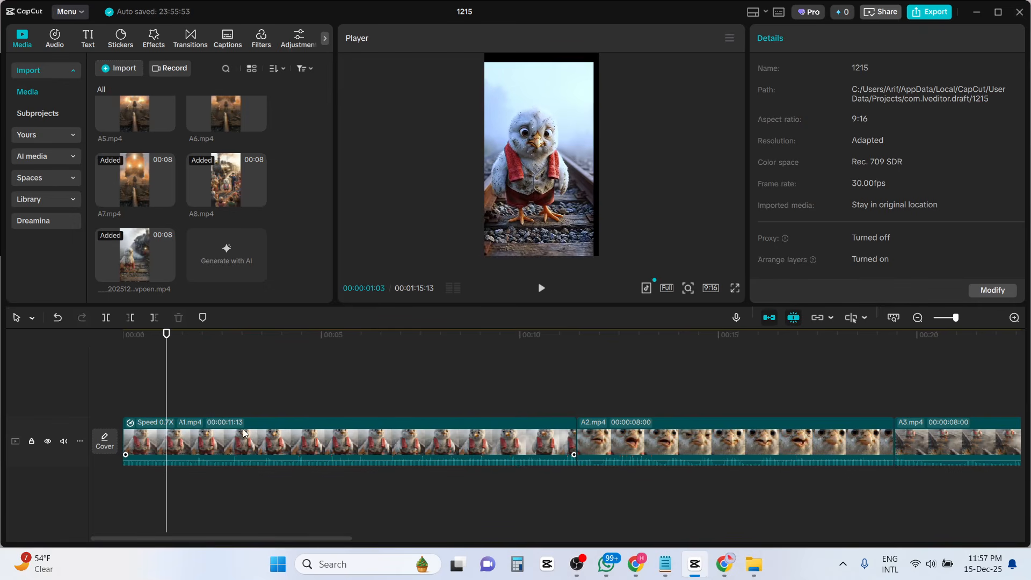
{"action": "left_click", "coordinate": [185, 444]}
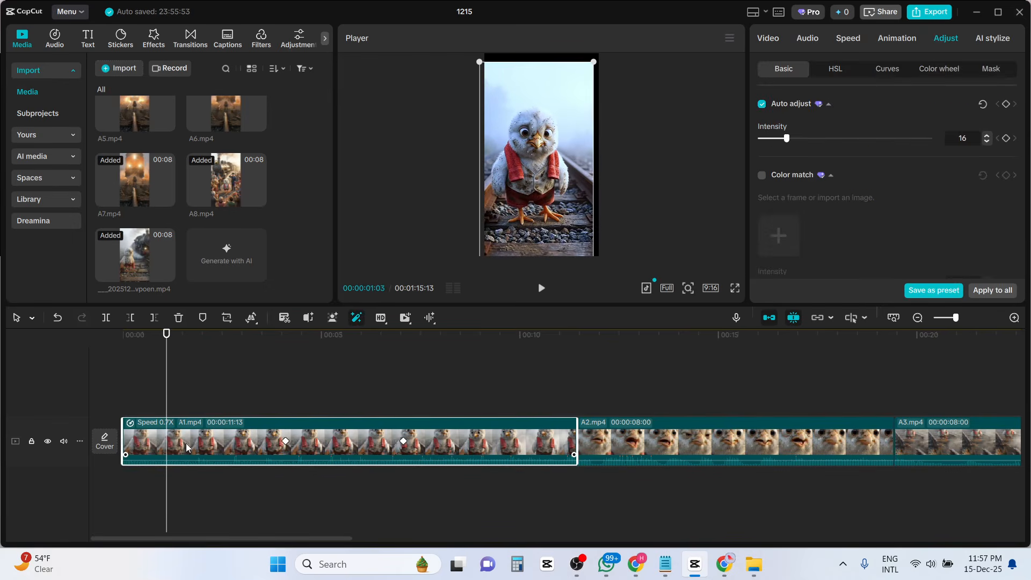
{"action": "left_click", "coordinate": [107, 318]}
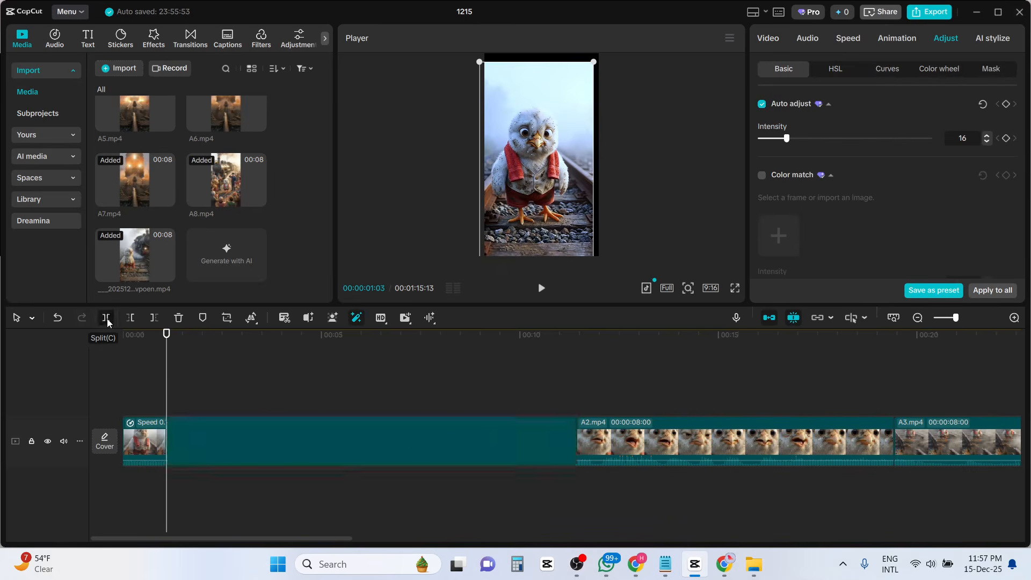
{"action": "left_click", "coordinate": [142, 444]}
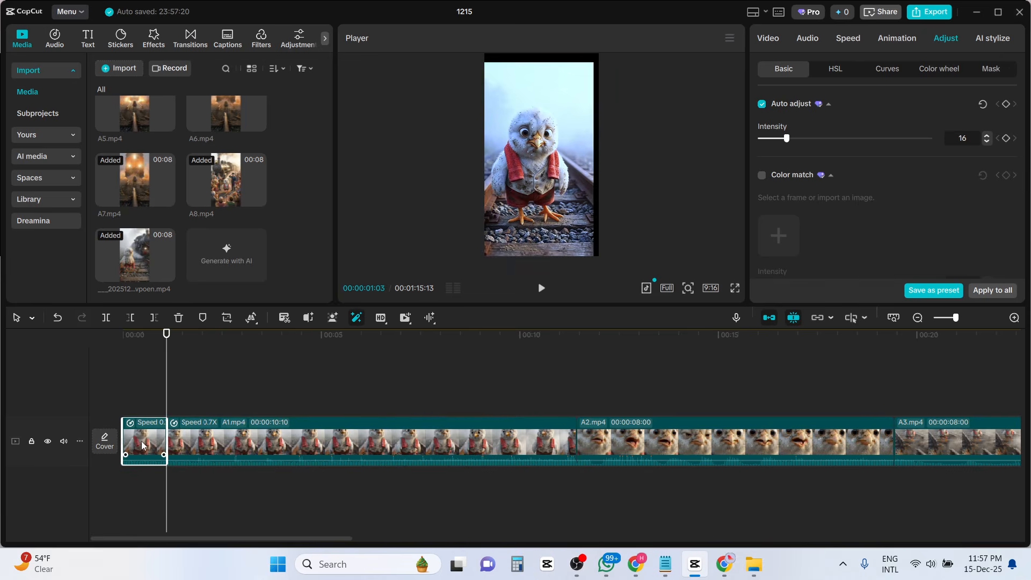
{"action": "key", "text": "Delete"}
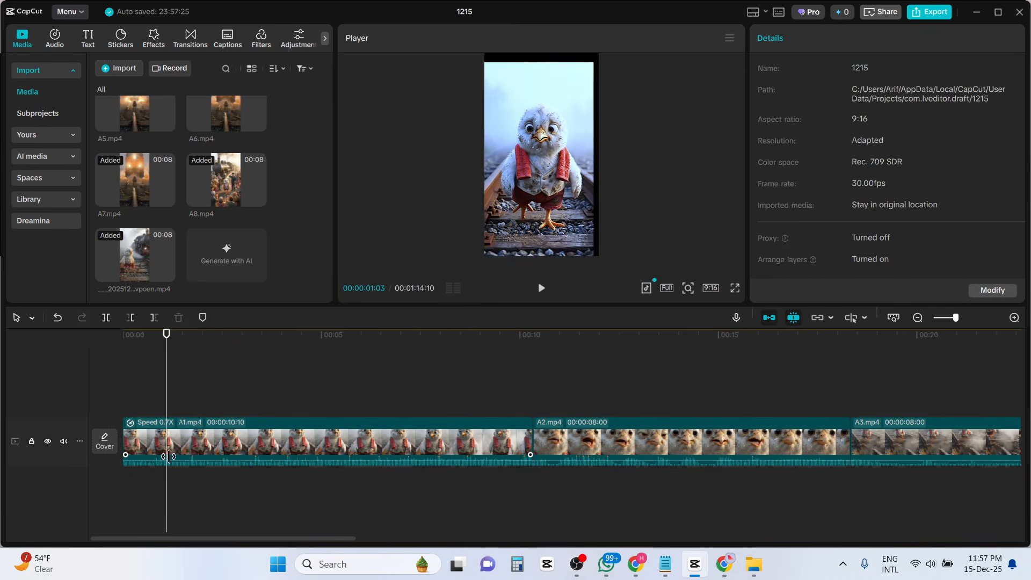
Play the trimmed A1.mp4 clip from the beginning to check its new opening and pace.
{"action": "key", "text": "Home"}
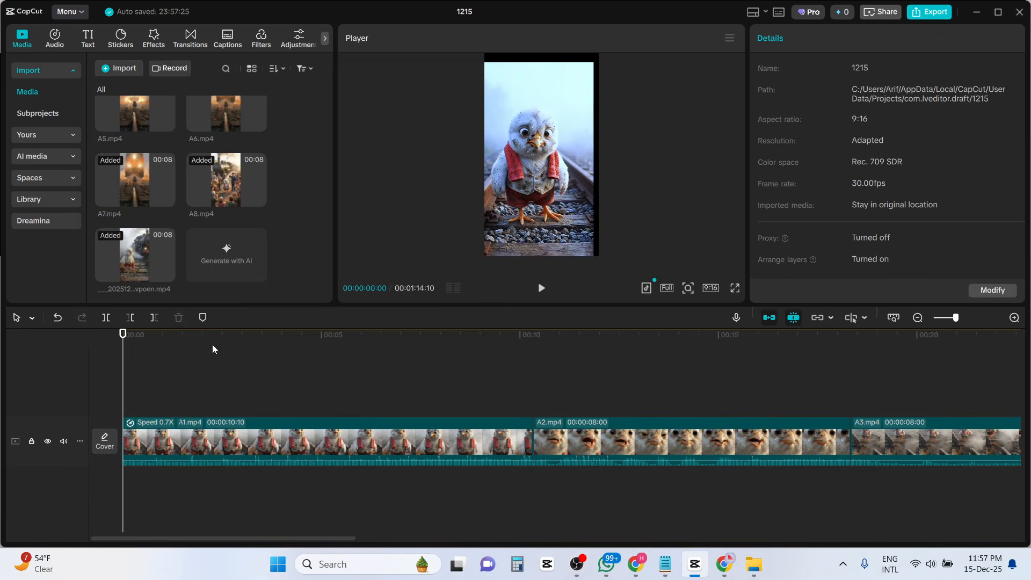
{"action": "left_click", "coordinate": [542, 290]}
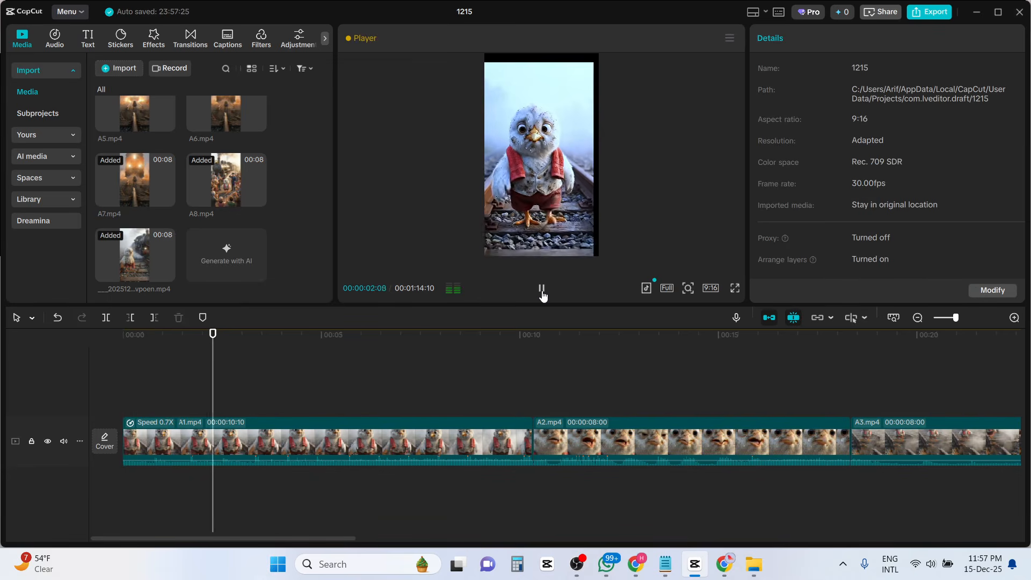
{"action": "left_click", "coordinate": [542, 290]}
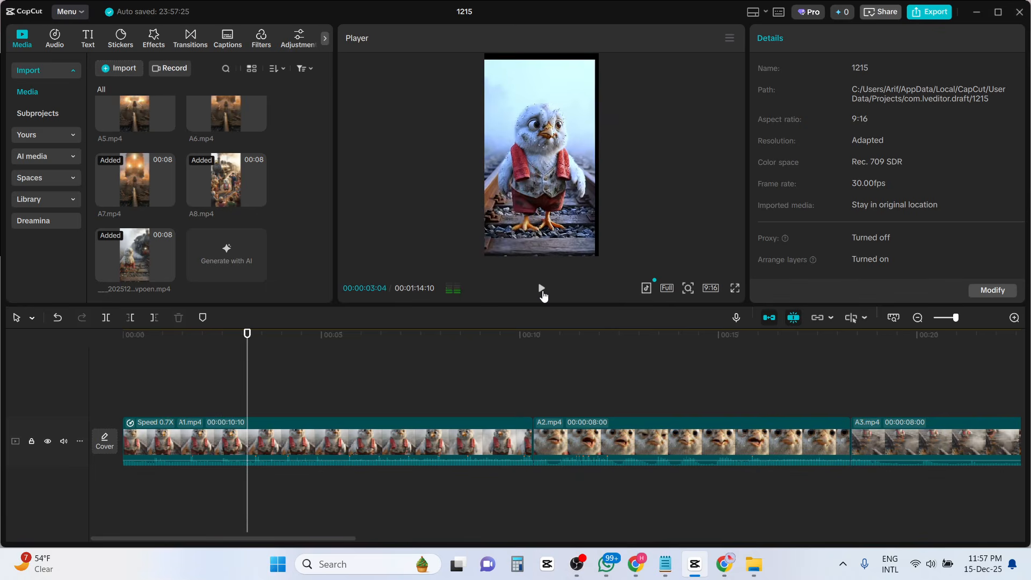
Set the speed of the A1.mp4 clip to 0.80x.
{"action": "left_click", "coordinate": [347, 428]}
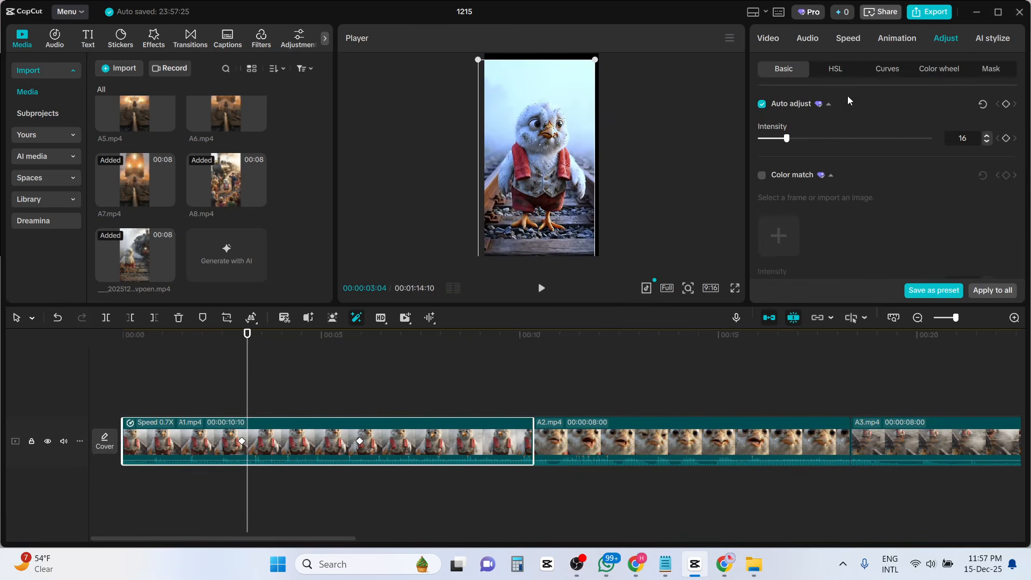
{"action": "left_click", "coordinate": [848, 40]}
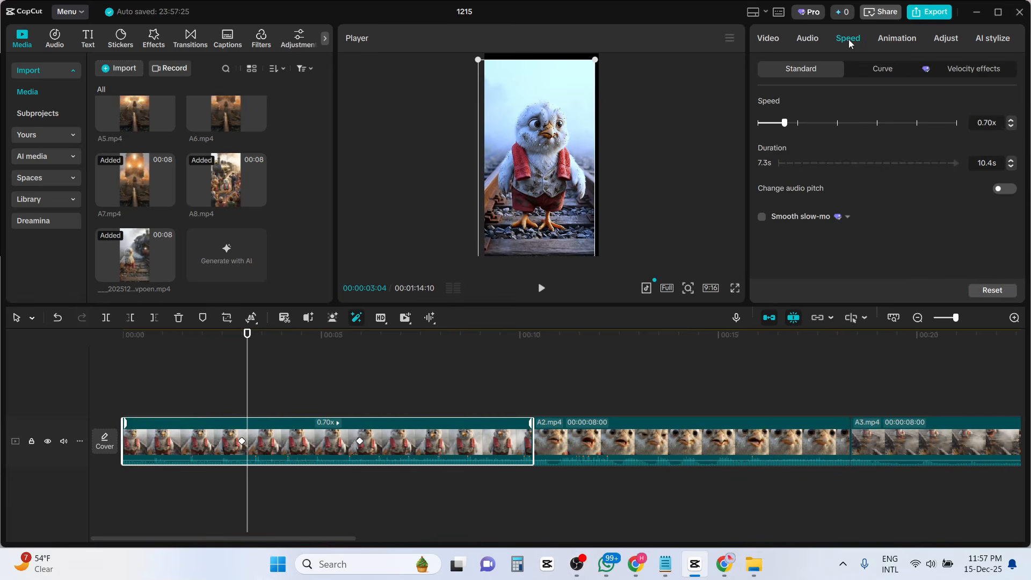
{"action": "left_click", "coordinate": [1013, 121]}
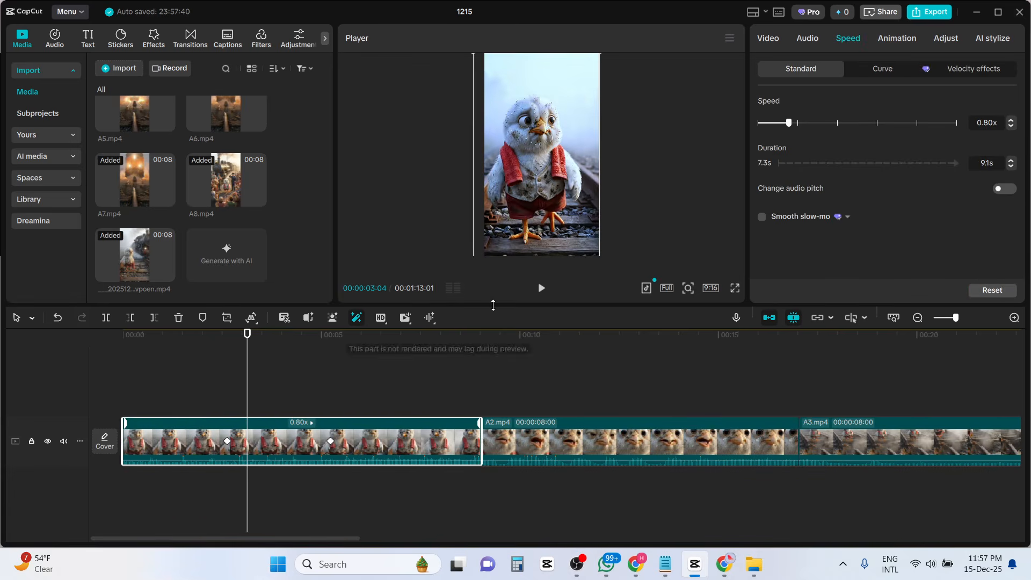
Play the slowed A1.mp4 clip through into A2.mp4, and replay A2.mp4 from its start to examine where to trim it.
{"action": "left_click", "coordinate": [543, 289]}
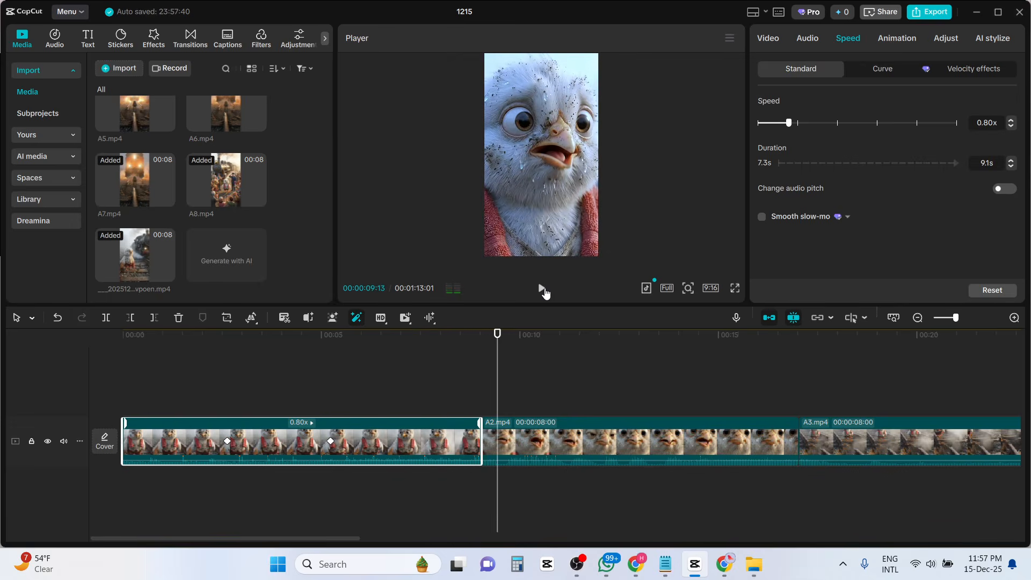
{"action": "left_click_drag", "start_coordinate": [496, 337], "coordinate": [482, 335]}
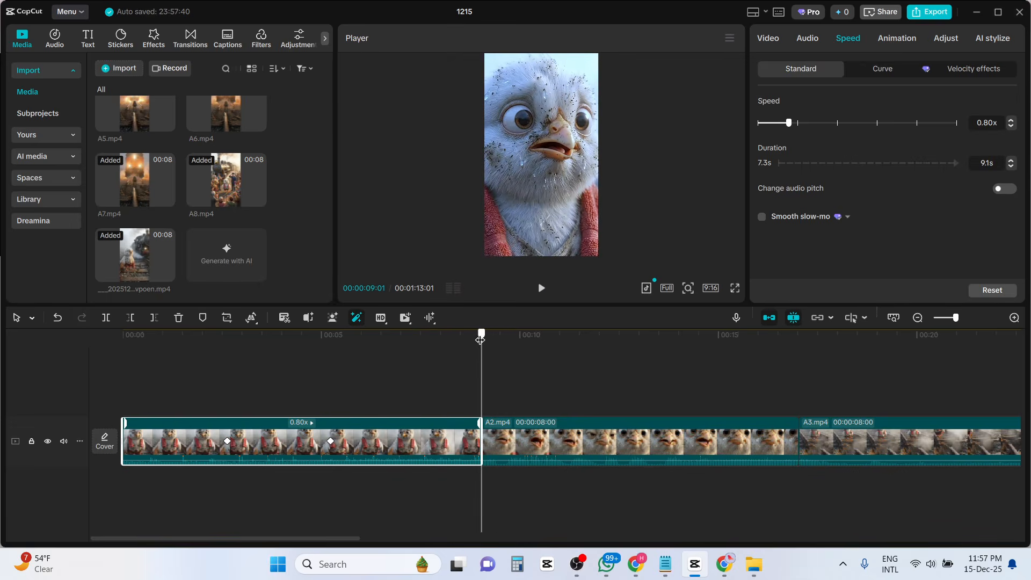
{"action": "left_click", "coordinate": [541, 288]}
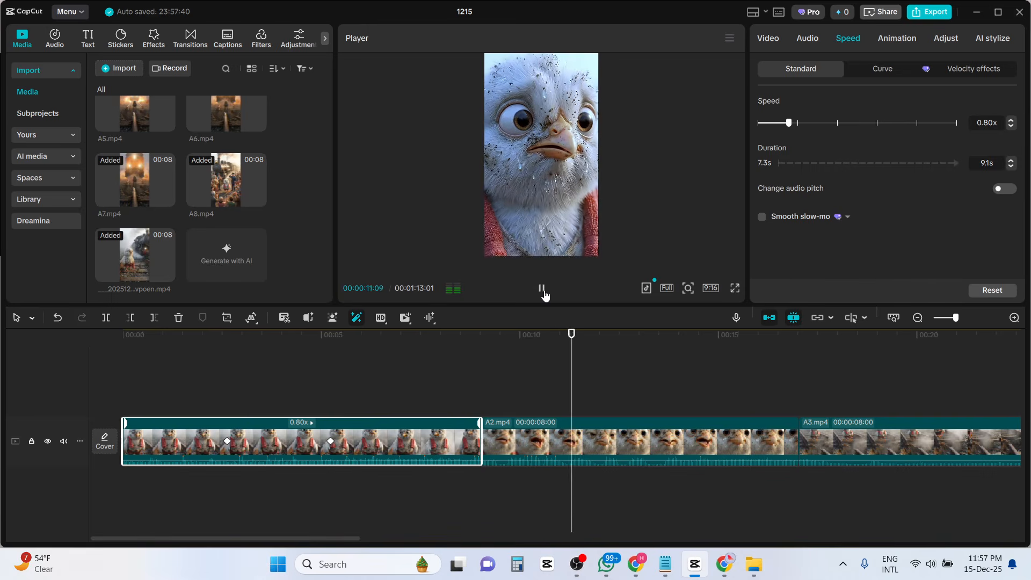
{"action": "left_click", "coordinate": [542, 289]}
{"action": "left_click", "coordinate": [542, 289]}
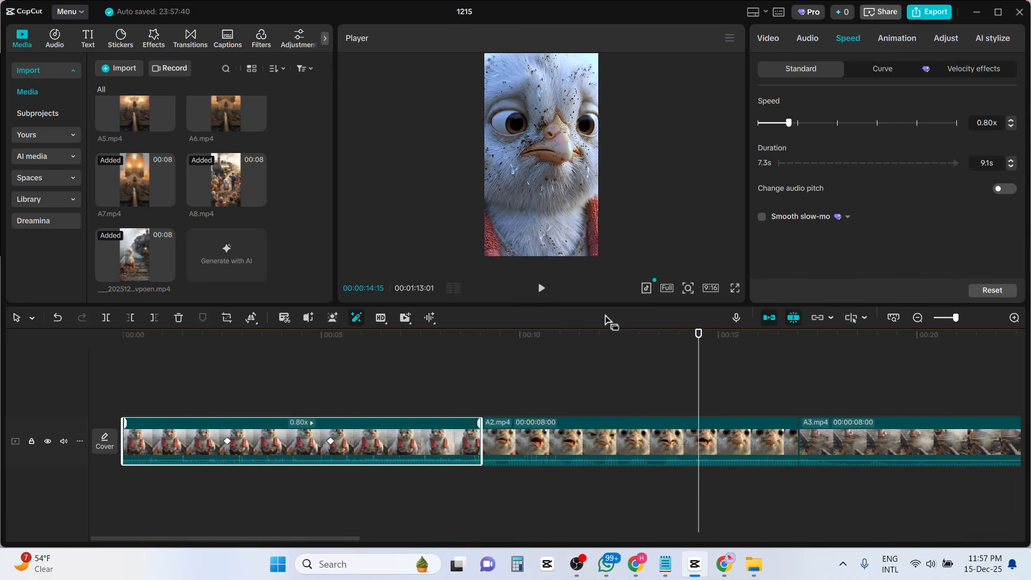
{"action": "left_click", "coordinate": [543, 290]}
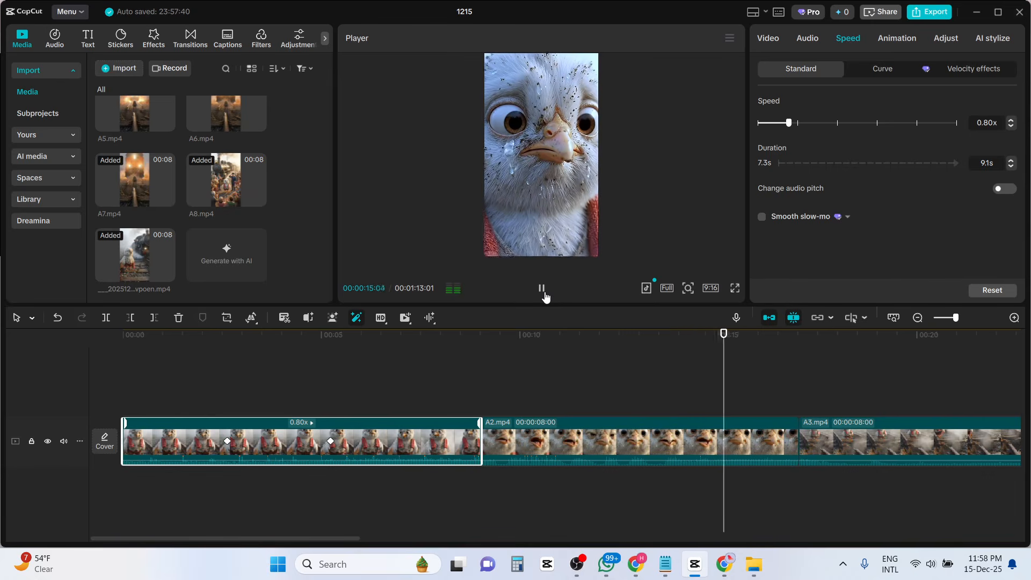
{"action": "left_click", "coordinate": [543, 293]}
{"action": "left_click", "coordinate": [556, 340]}
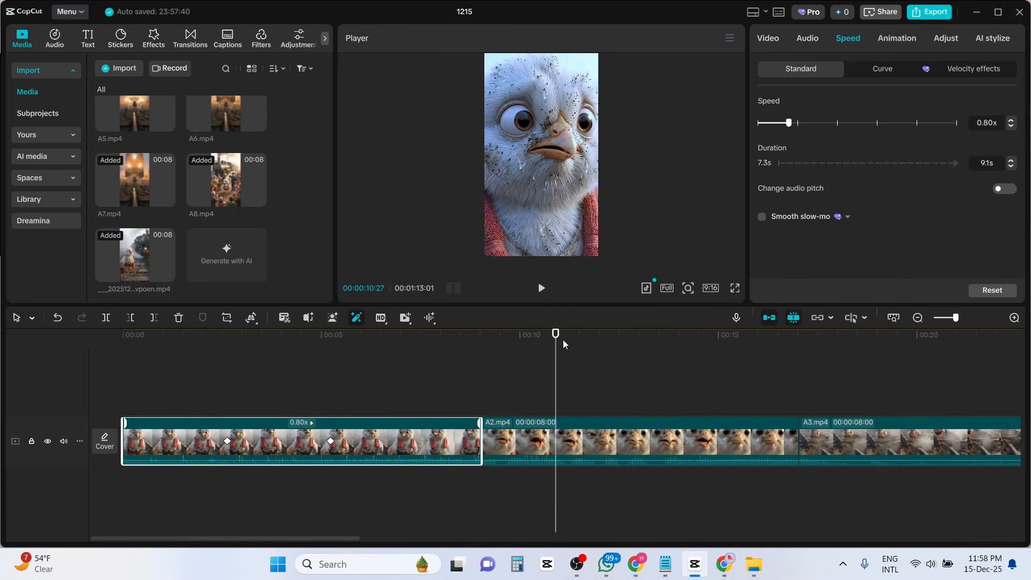
{"action": "left_click_drag", "start_coordinate": [558, 340], "coordinate": [478, 346]}
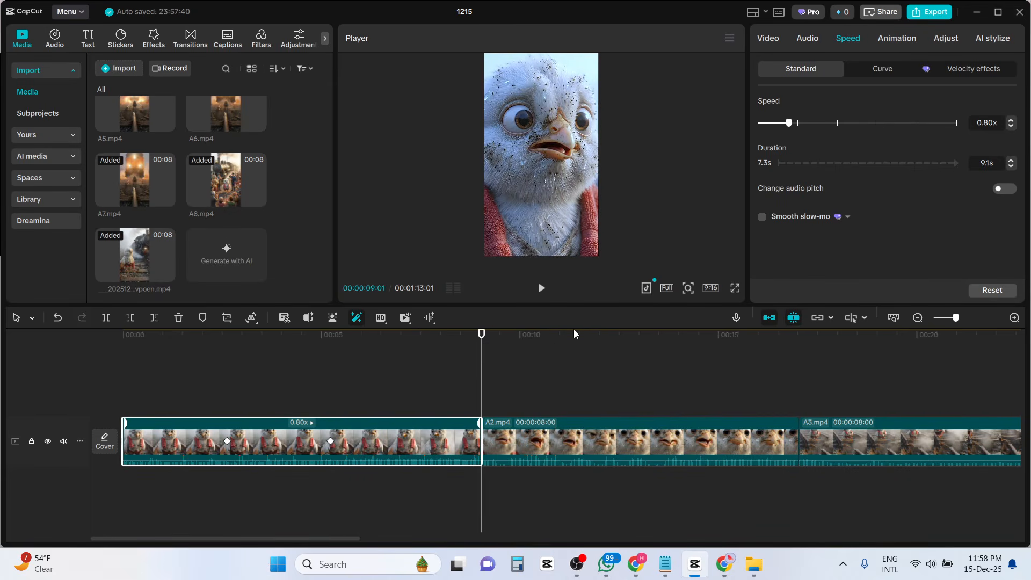
Split the A2.mp4 clip at 00:00:11:07 and delete the piece after the cut.
{"action": "left_click", "coordinate": [918, 318]}
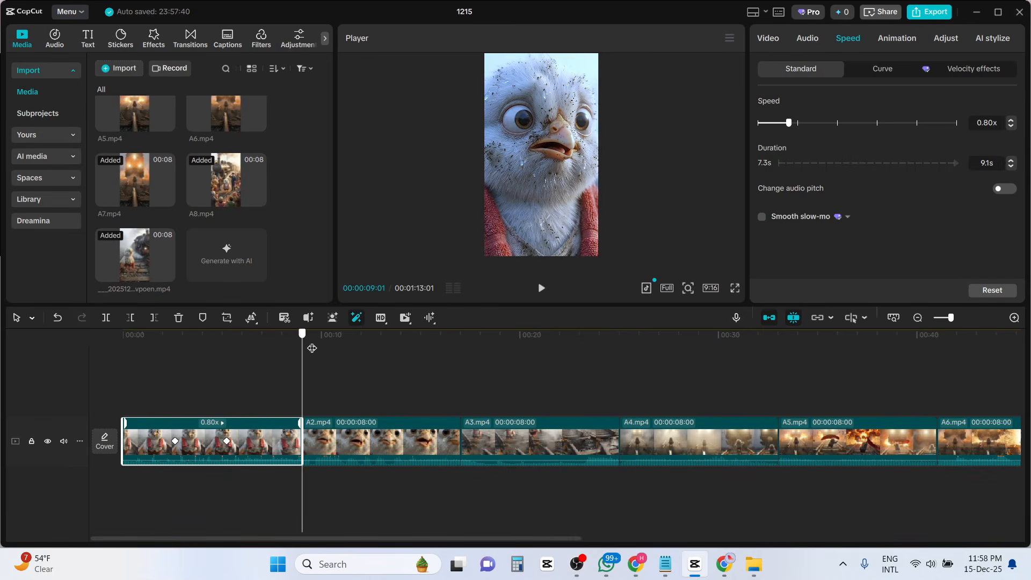
{"action": "left_click_drag", "start_coordinate": [312, 348], "coordinate": [339, 368]}
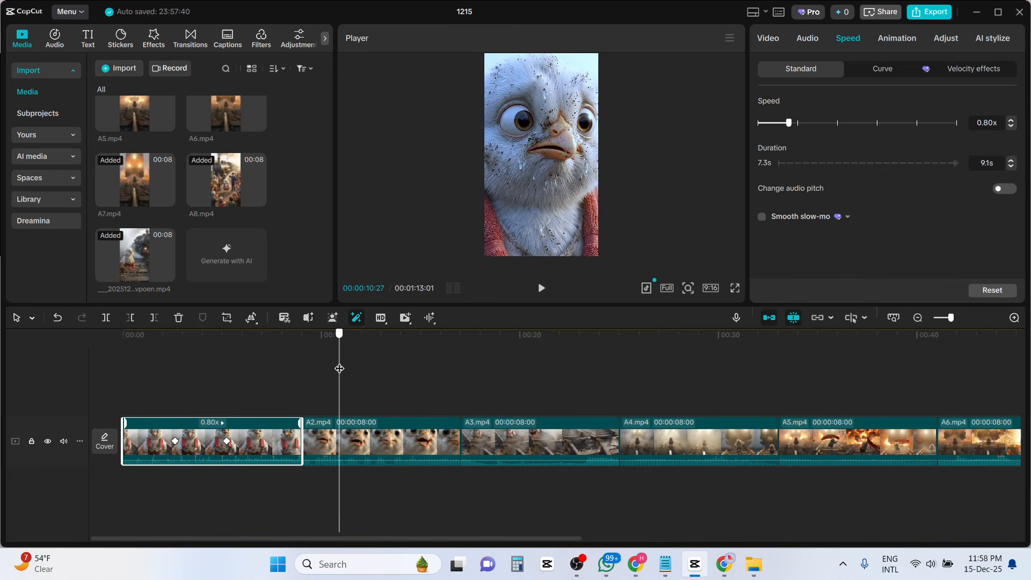
{"action": "left_click", "coordinate": [346, 409]}
{"action": "left_click", "coordinate": [355, 439]}
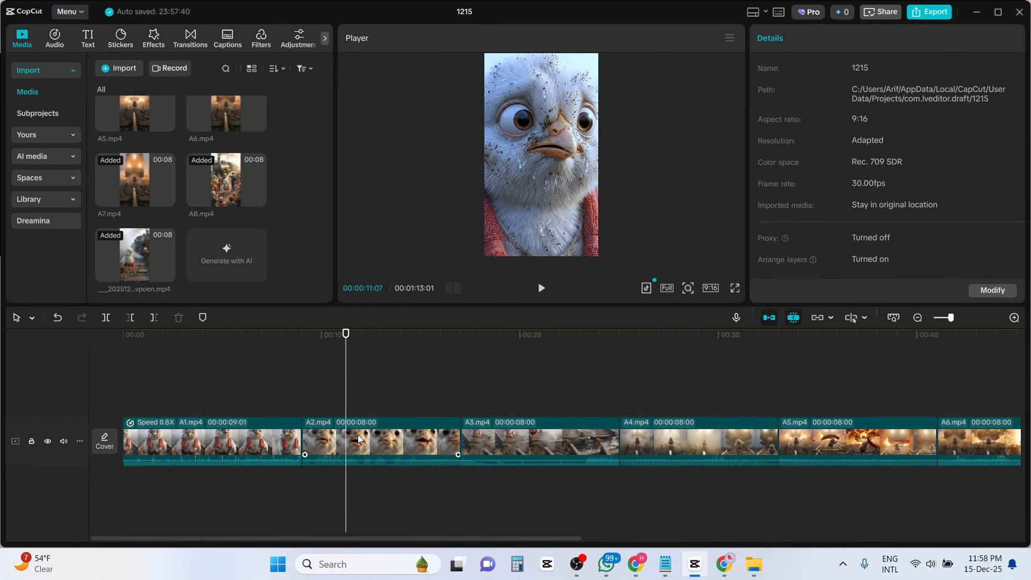
{"action": "left_click", "coordinate": [106, 319]}
{"action": "left_click", "coordinate": [398, 447]}
{"action": "key", "text": "Delete"}
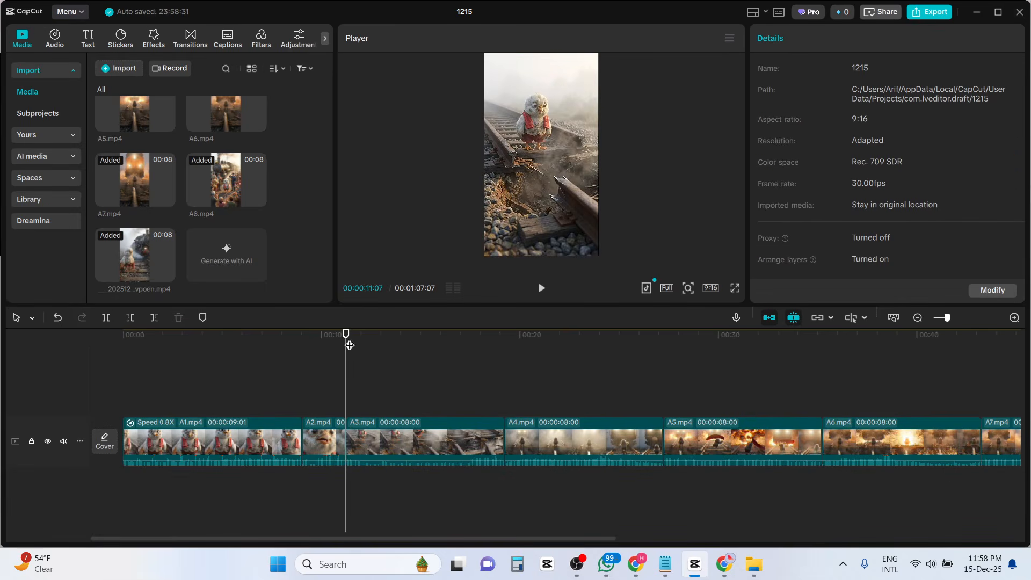
Replay the shortened A2.mp4 clip, split it at 00:00:10:03 and delete the piece after the cut.
{"action": "left_click_drag", "start_coordinate": [350, 345], "coordinate": [306, 345]}
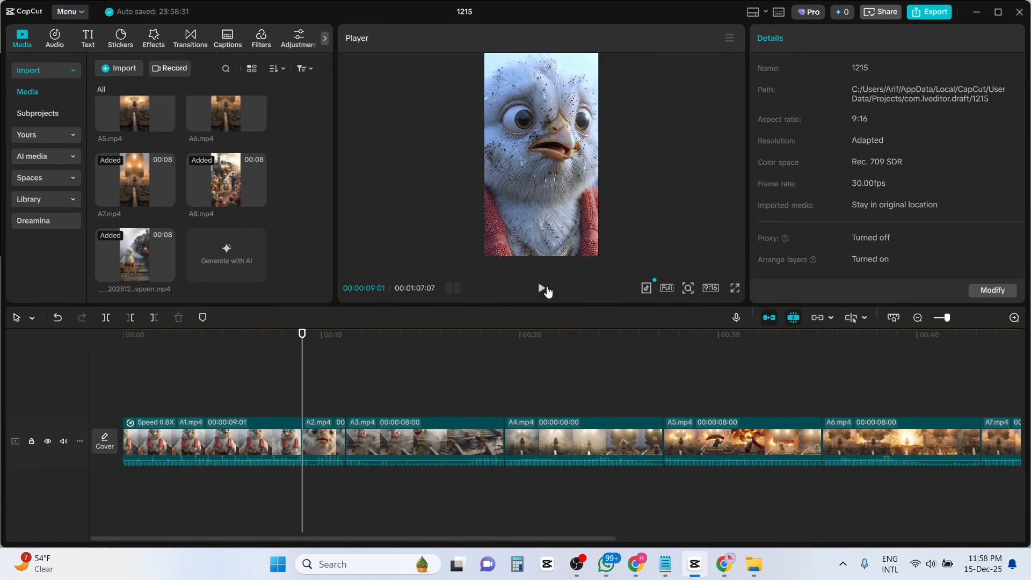
{"action": "left_click", "coordinate": [547, 290]}
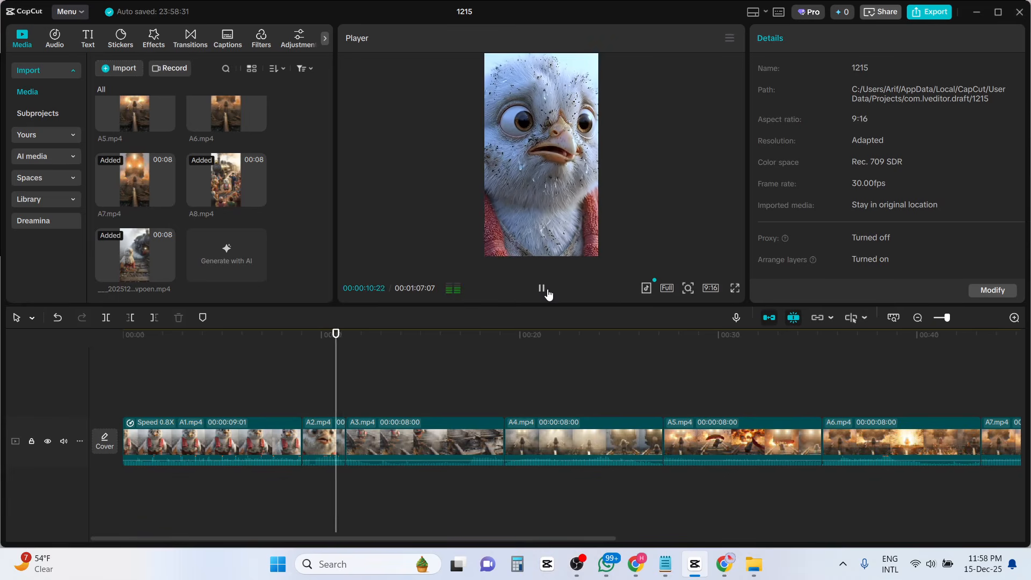
{"action": "left_click", "coordinate": [548, 292]}
{"action": "left_click_drag", "start_coordinate": [350, 373], "coordinate": [300, 376]}
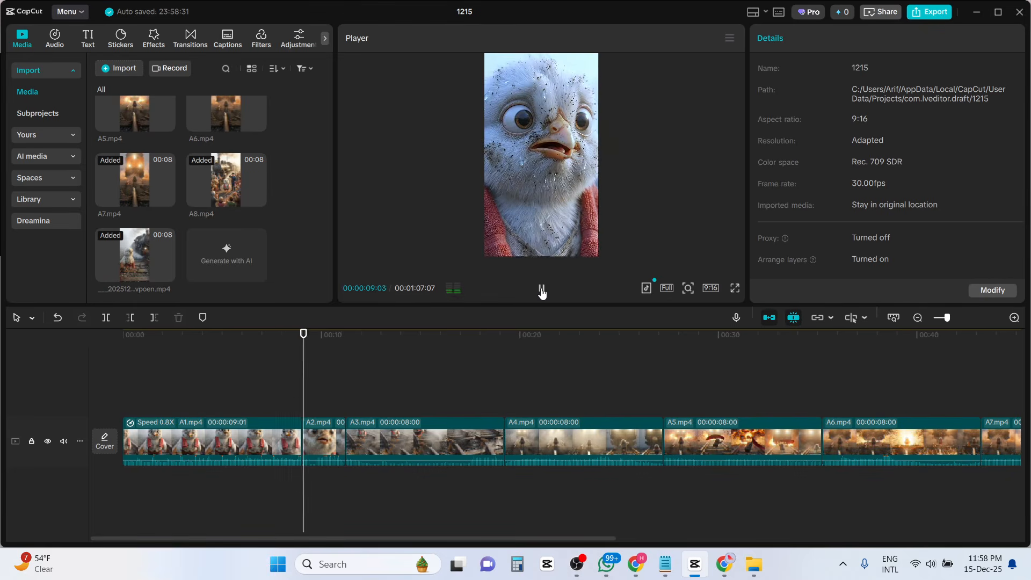
{"action": "left_click", "coordinate": [542, 291]}
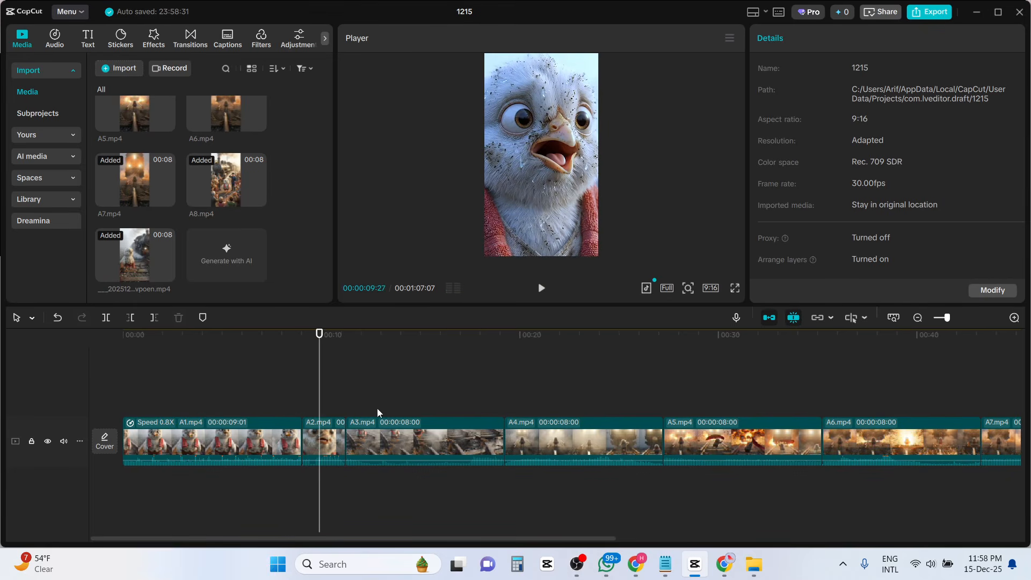
{"action": "left_click", "coordinate": [334, 439]}
{"action": "mouse_move", "coordinate": [319, 404]}
{"action": "left_mouse_down"}
{"action": "mouse_move", "coordinate": [339, 407]}
{"action": "mouse_move", "coordinate": [324, 408]}
{"action": "left_mouse_up"}
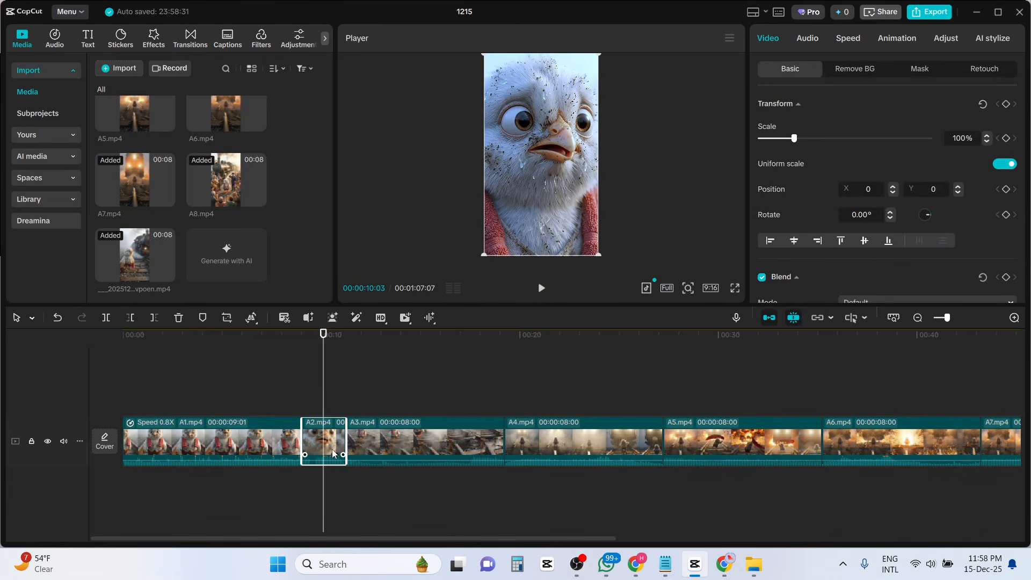
{"action": "left_click", "coordinate": [106, 318]}
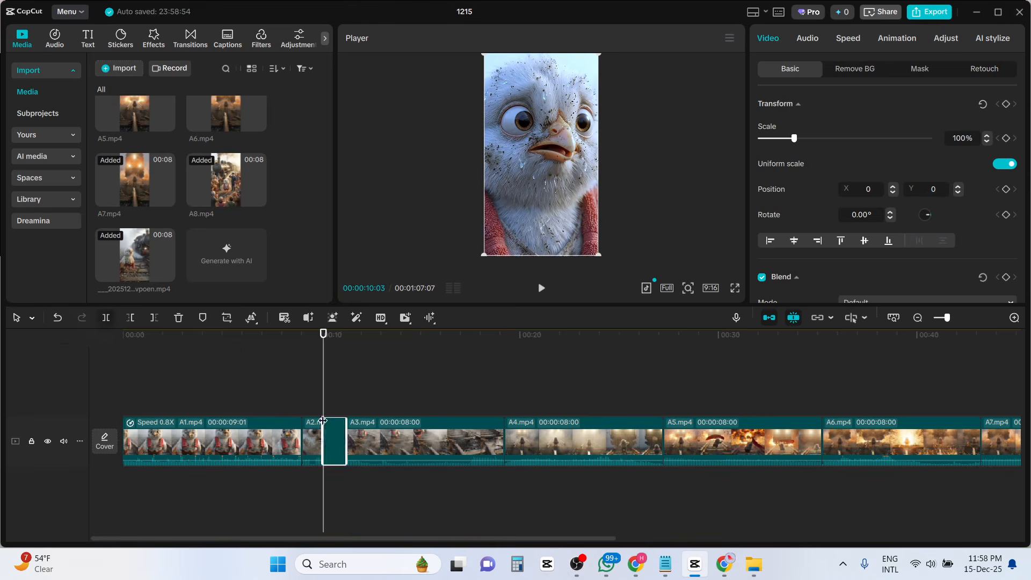
{"action": "key", "text": "Delete"}
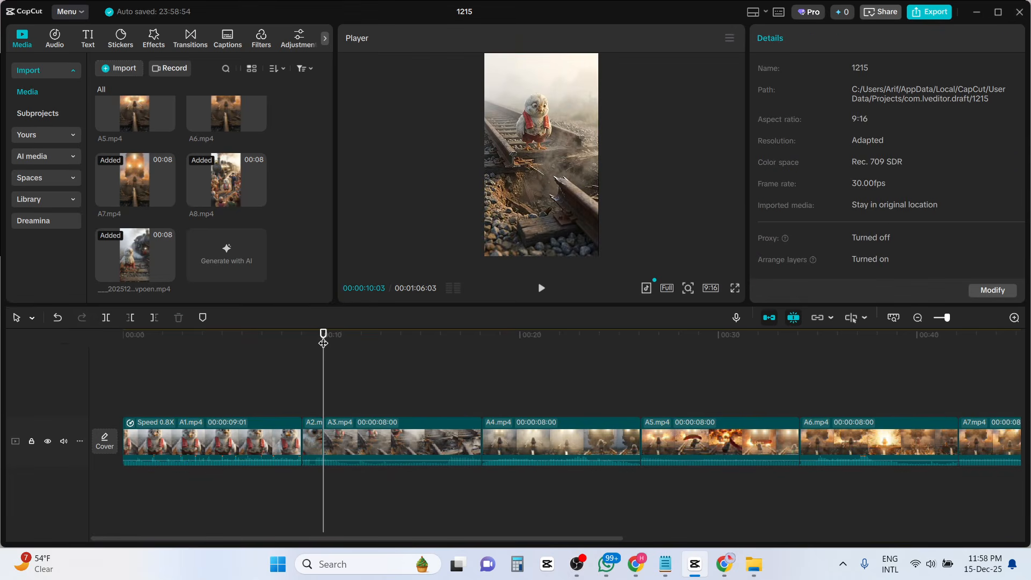
Play through the A3.mp4 clip, split it at 00:00:15:14 and delete the piece after the cut.
{"action": "mouse_move", "coordinate": [323, 338]}
{"action": "left_mouse_down"}
{"action": "mouse_move", "coordinate": [302, 343]}
{"action": "mouse_move", "coordinate": [351, 346]}
{"action": "mouse_move", "coordinate": [321, 350]}
{"action": "left_mouse_up"}
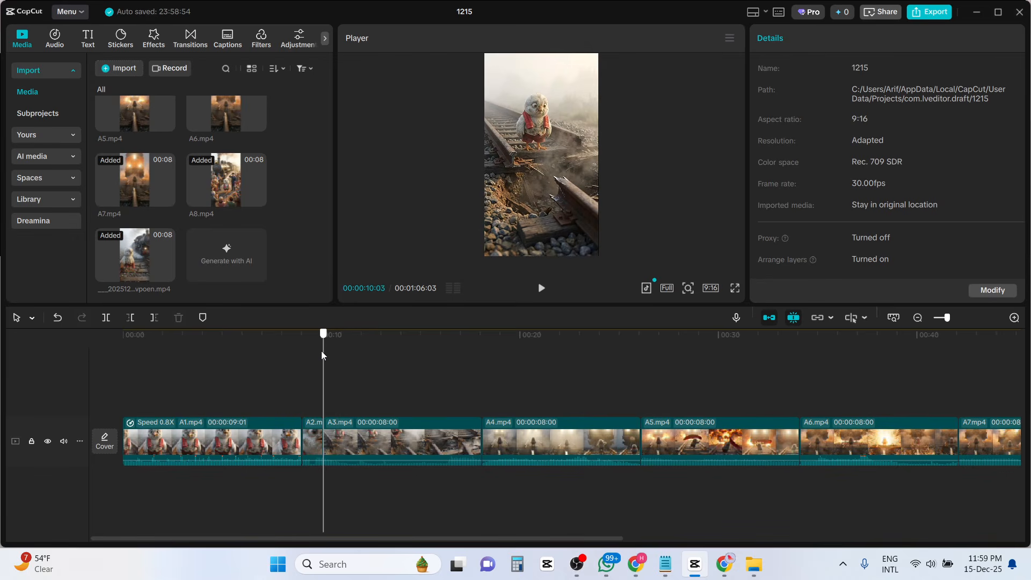
{"action": "left_click", "coordinate": [544, 289]}
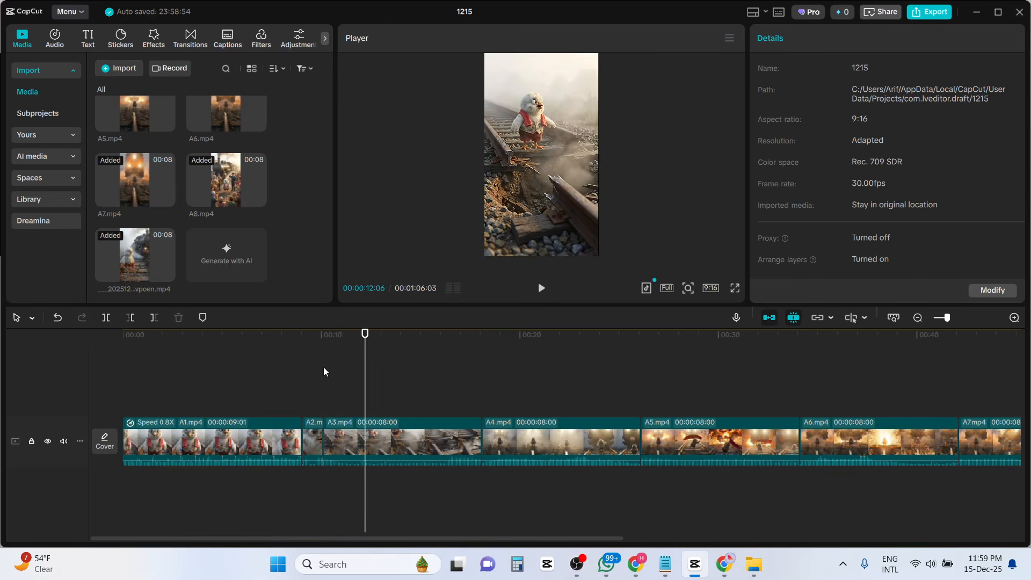
{"action": "left_click", "coordinate": [271, 335]}
{"action": "left_click", "coordinate": [543, 289]}
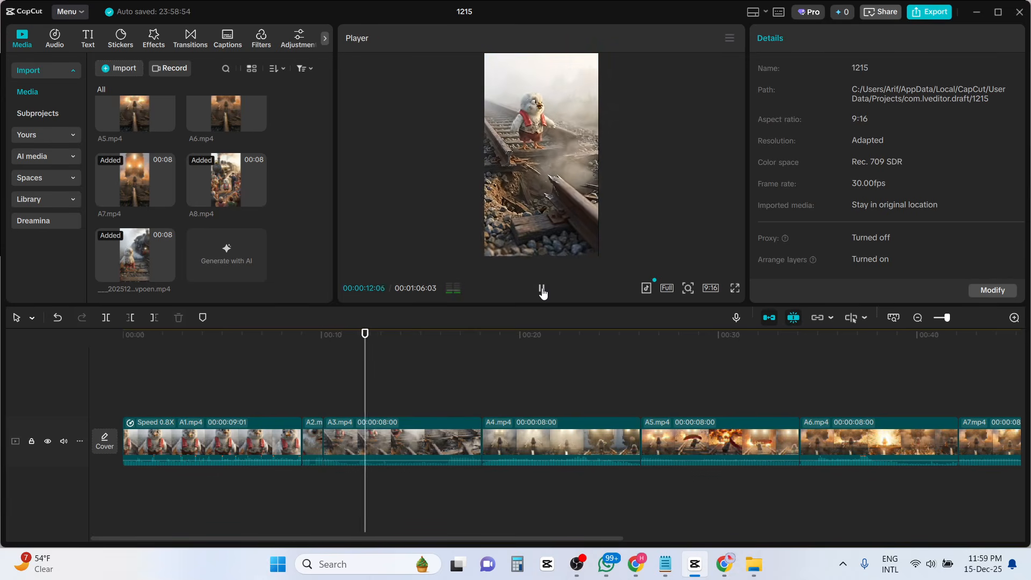
{"action": "left_click", "coordinate": [542, 290]}
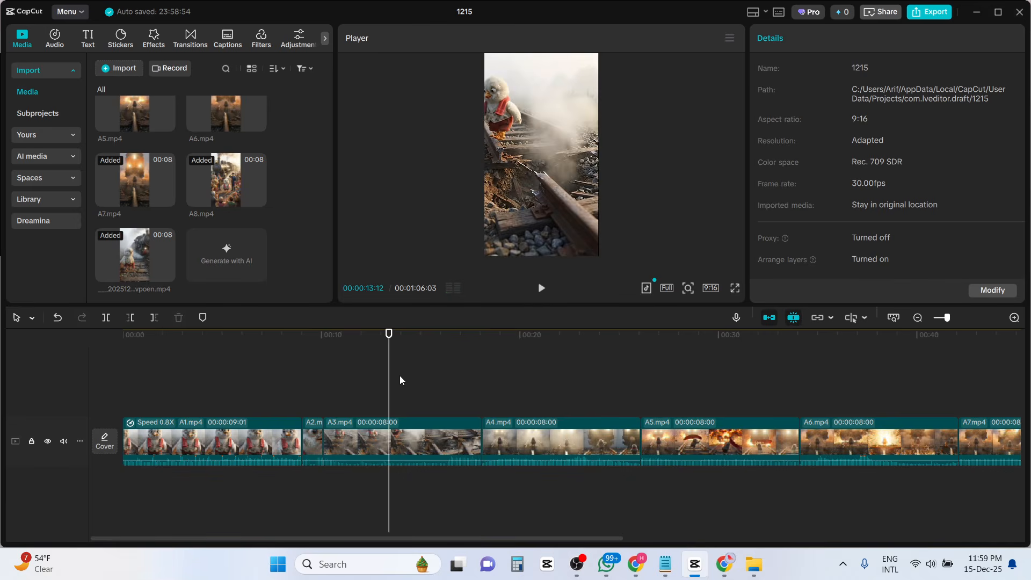
{"action": "left_click", "coordinate": [543, 290]}
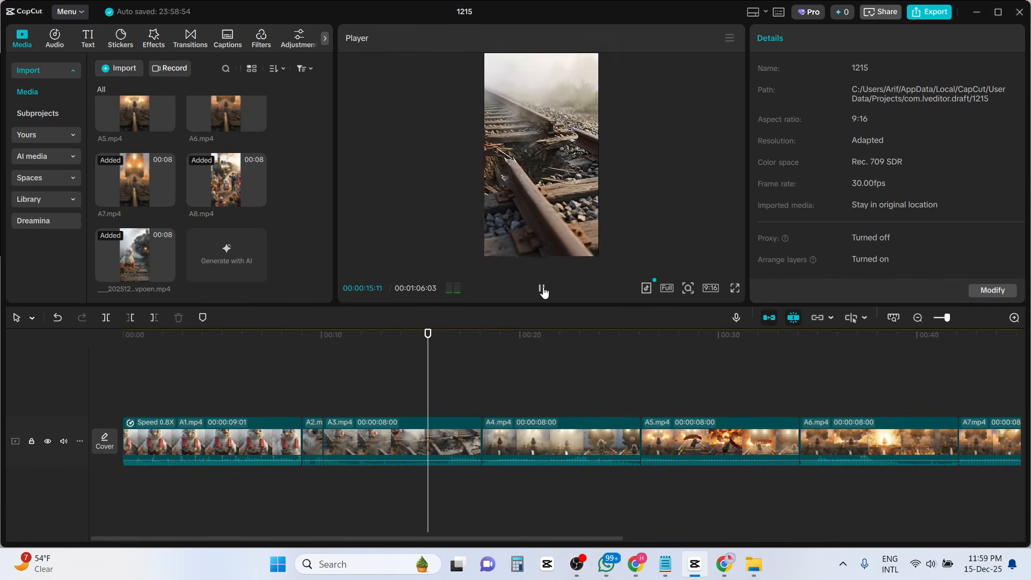
{"action": "left_click", "coordinate": [543, 290]}
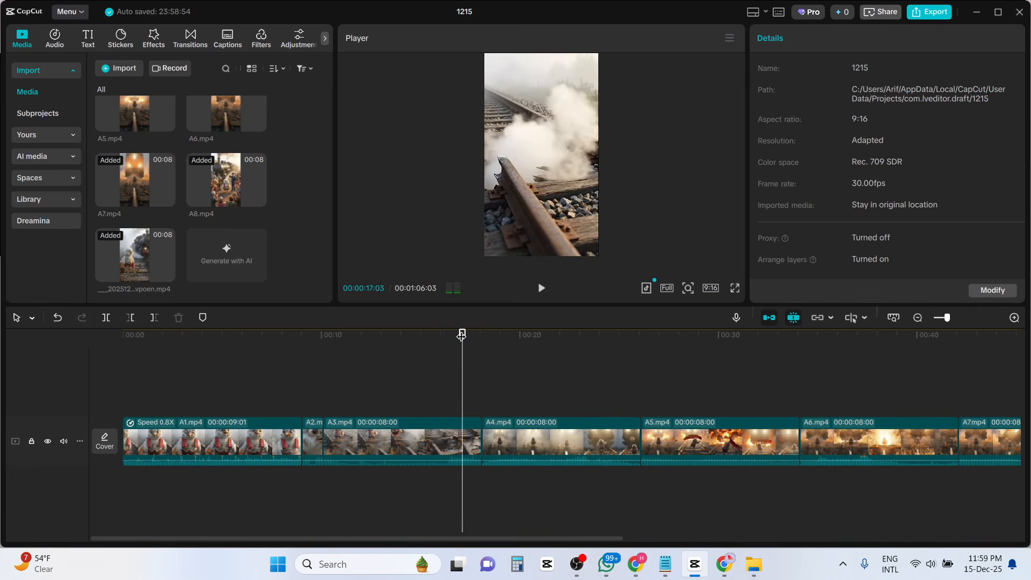
{"action": "left_click_drag", "start_coordinate": [462, 336], "coordinate": [429, 342]}
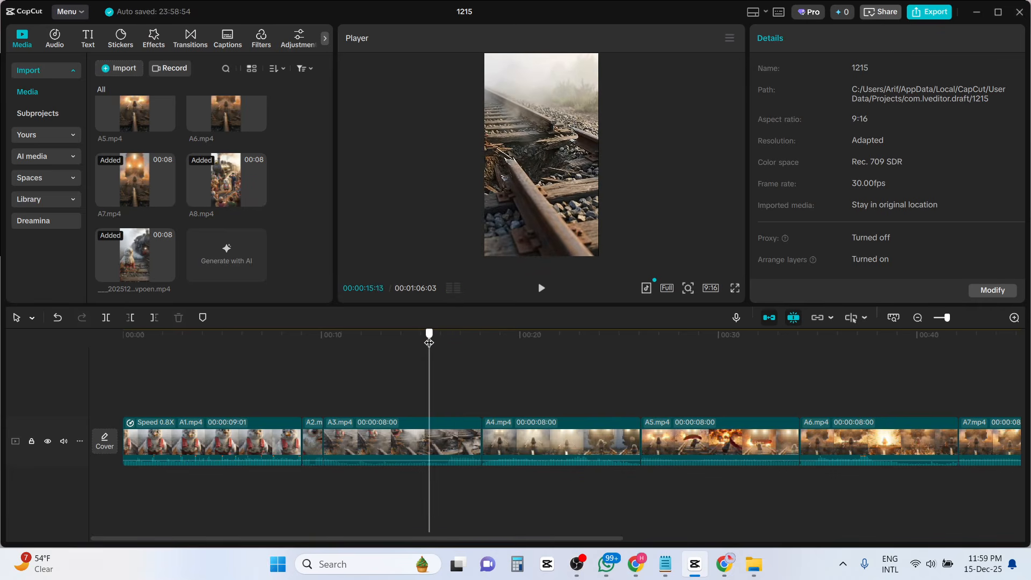
{"action": "left_click", "coordinate": [422, 433]}
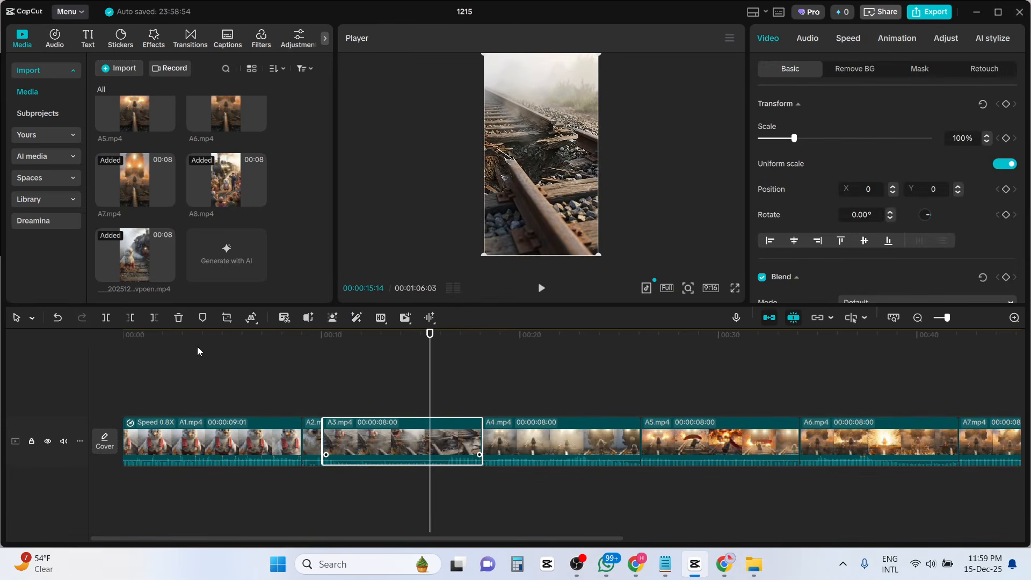
{"action": "left_click", "coordinate": [109, 317]}
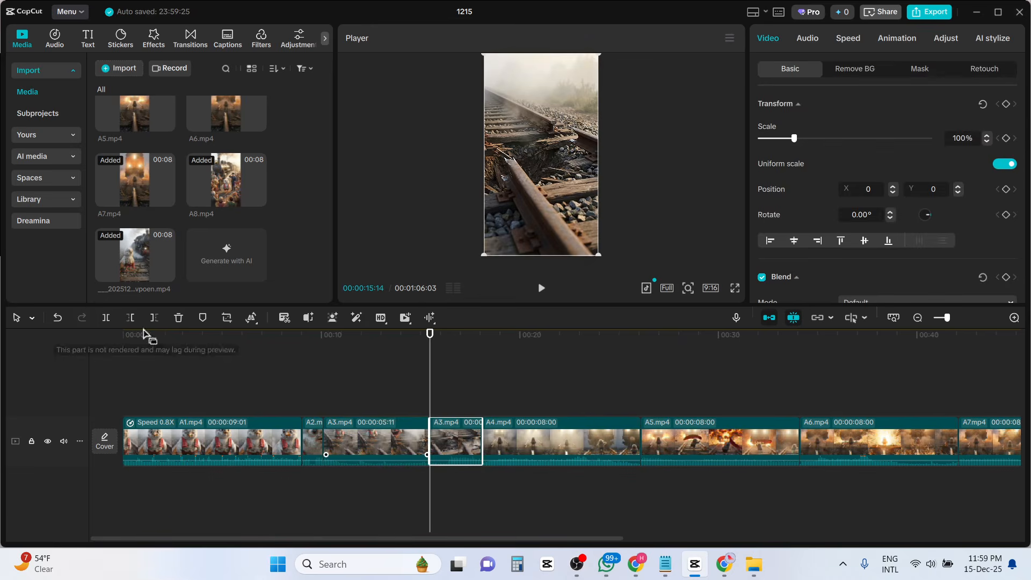
{"action": "key", "text": "Delete"}
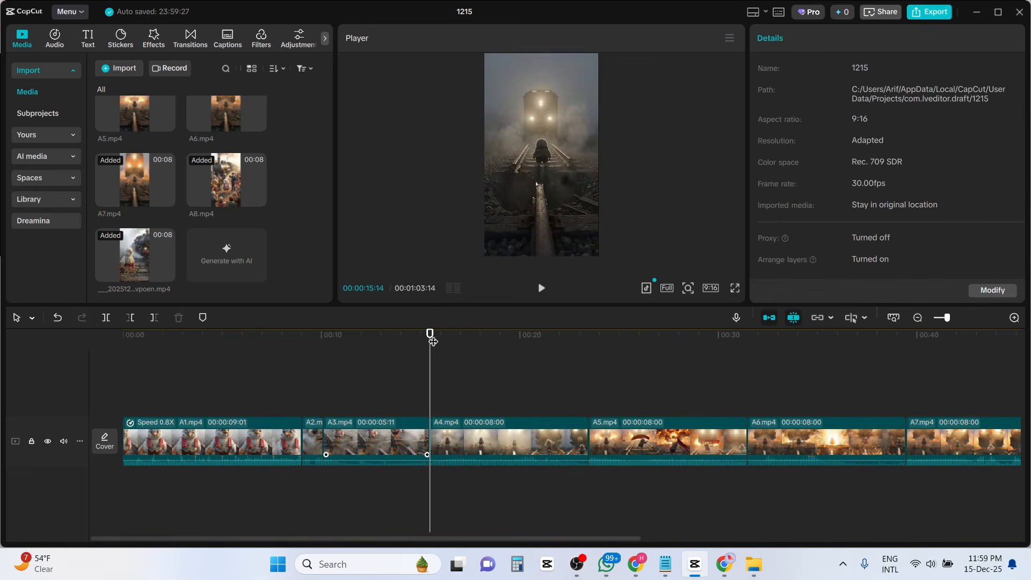
Play through the A4.mp4 clip, split it at 00:00:18:02 and delete the piece after the cut.
{"action": "left_click", "coordinate": [406, 344]}
{"action": "left_click", "coordinate": [542, 288]}
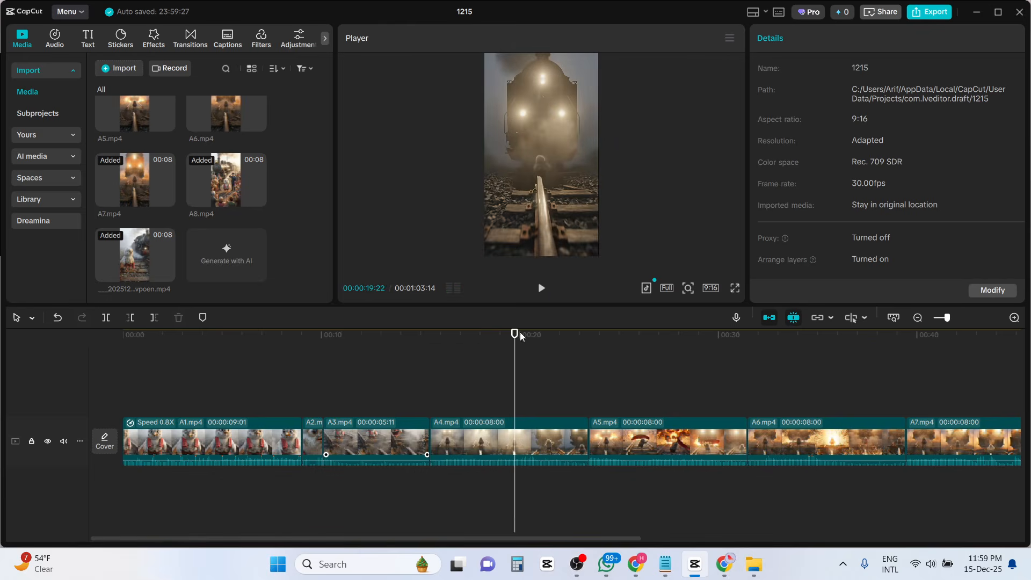
{"action": "left_click_drag", "start_coordinate": [515, 346], "coordinate": [433, 350]}
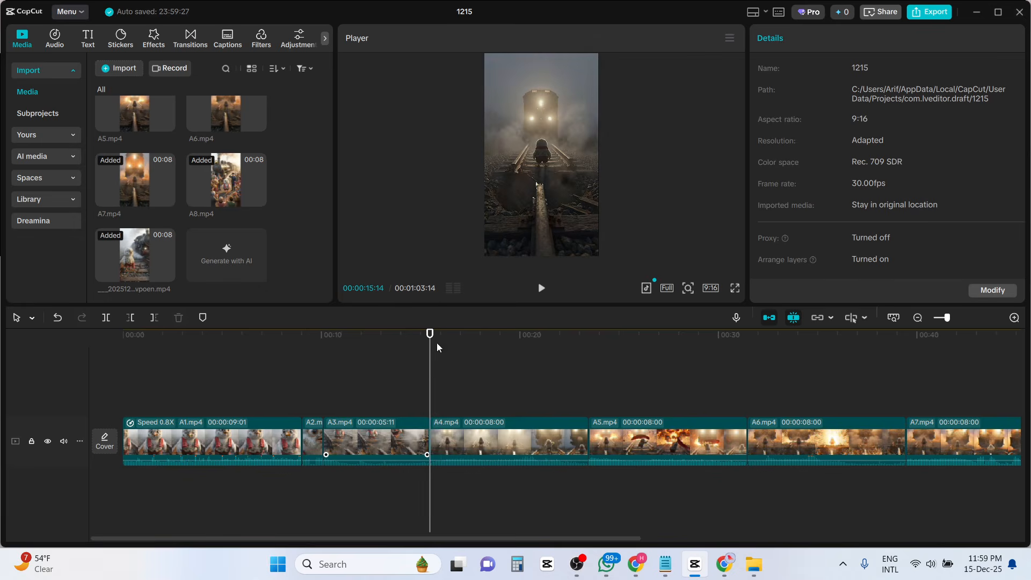
{"action": "left_click", "coordinate": [542, 290]}
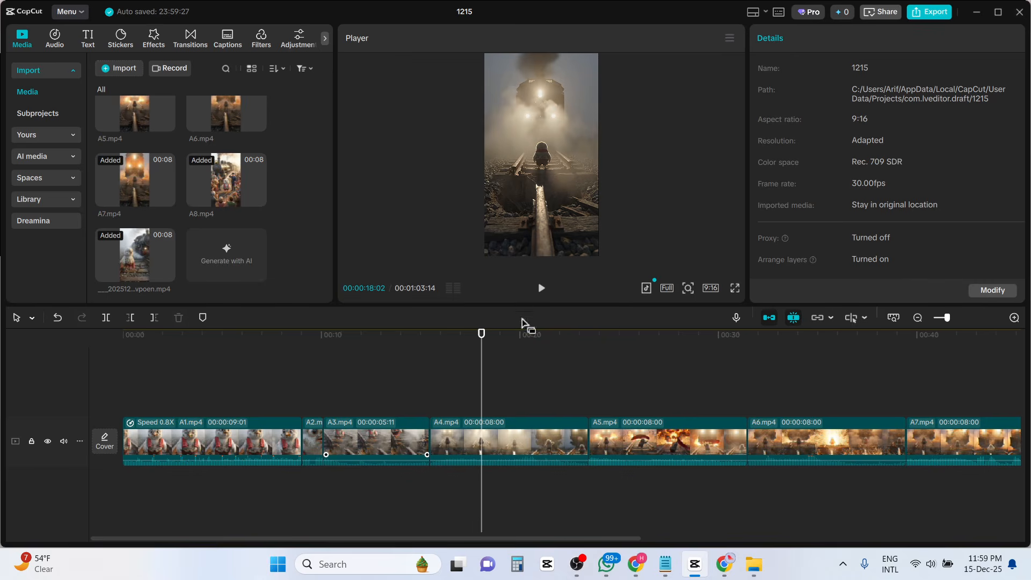
{"action": "left_click", "coordinate": [489, 436]}
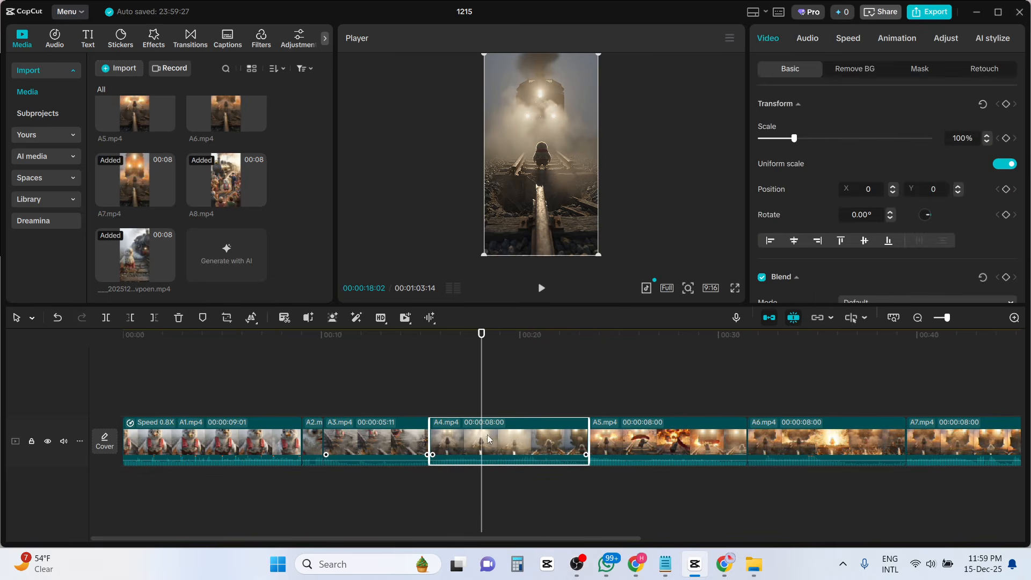
{"action": "left_click", "coordinate": [105, 317]}
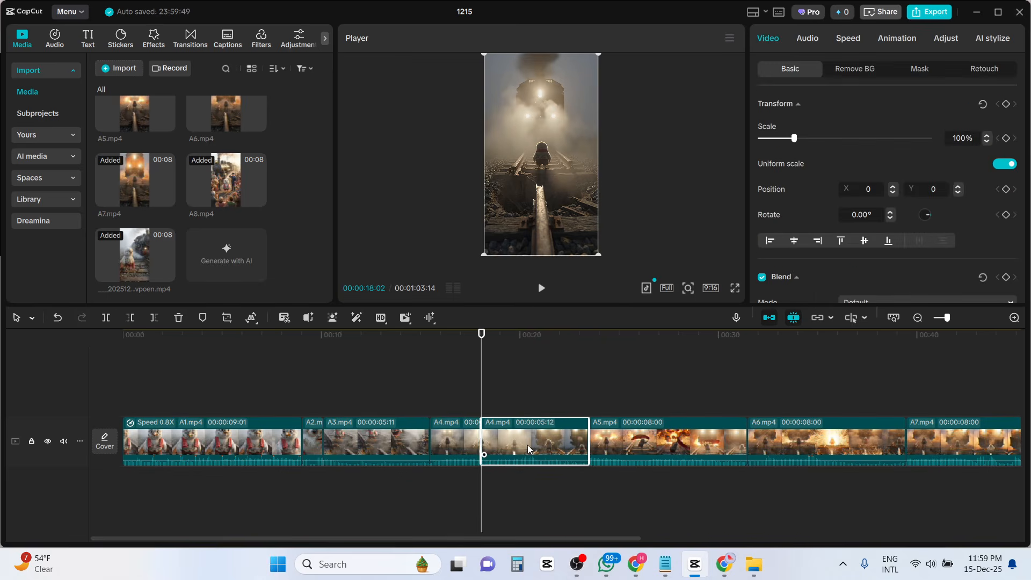
{"action": "key", "text": "Delete"}
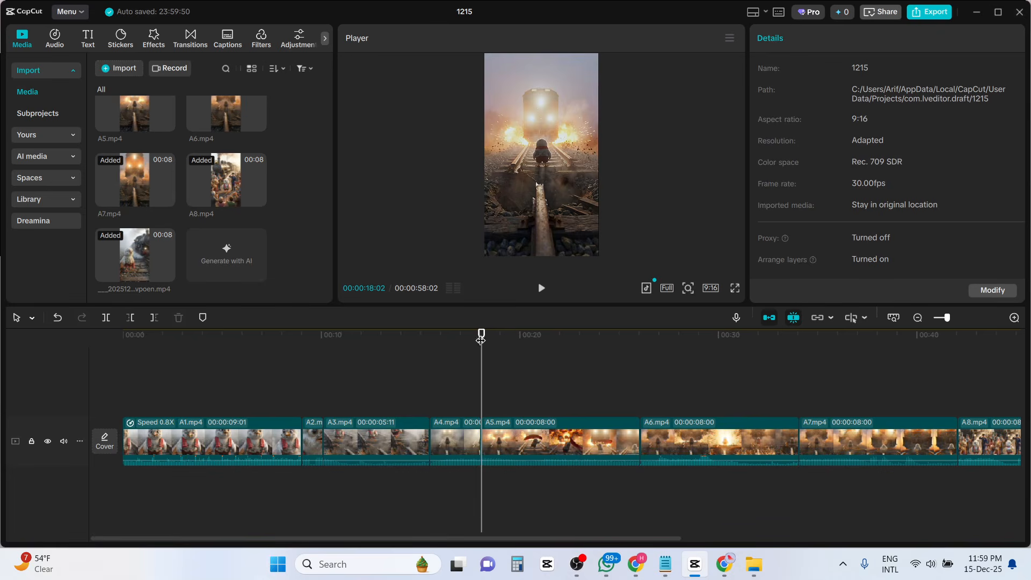
Scrub through the A5.mp4 clip, split it at 00:00:23:27 and delete the piece after the cut.
{"action": "left_click_drag", "start_coordinate": [484, 343], "coordinate": [598, 387]}
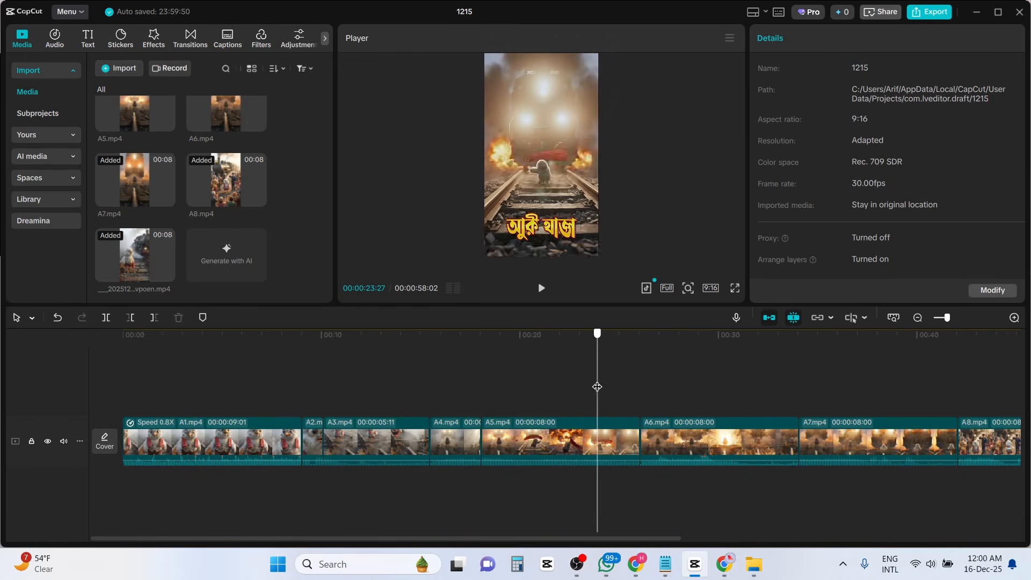
{"action": "left_click", "coordinate": [624, 428]}
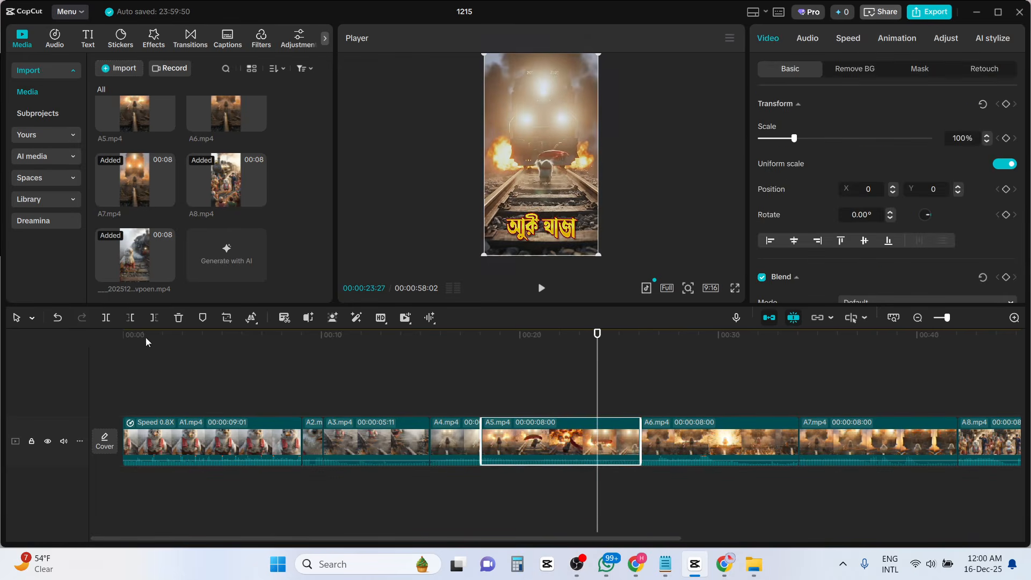
{"action": "left_click", "coordinate": [111, 319]}
{"action": "key", "text": "Delete"}
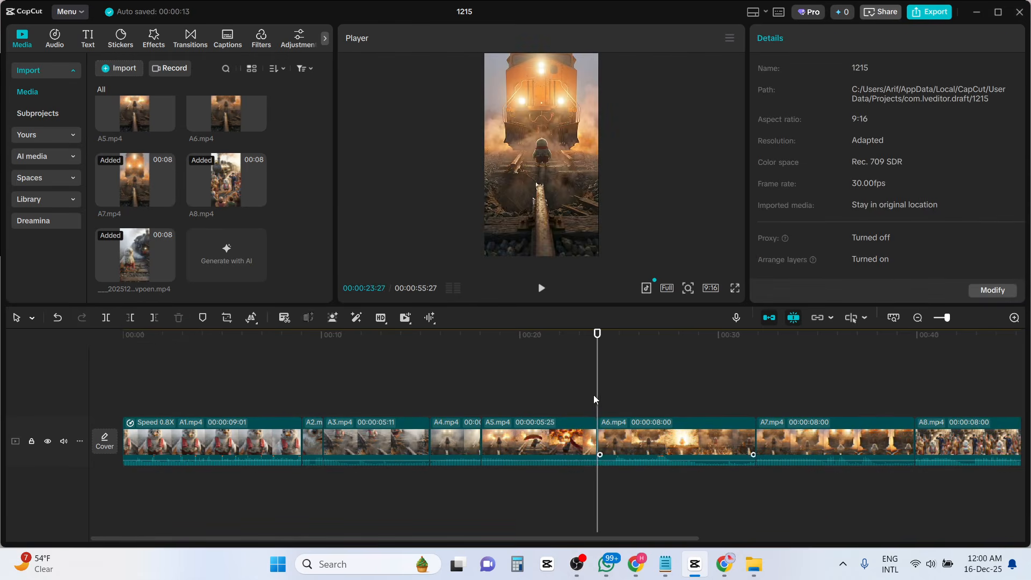
Scrub and play through the A6.mp4 clip, split it at 00:00:31:08 and delete the piece after the cut.
{"action": "left_click_drag", "start_coordinate": [598, 388], "coordinate": [729, 403]}
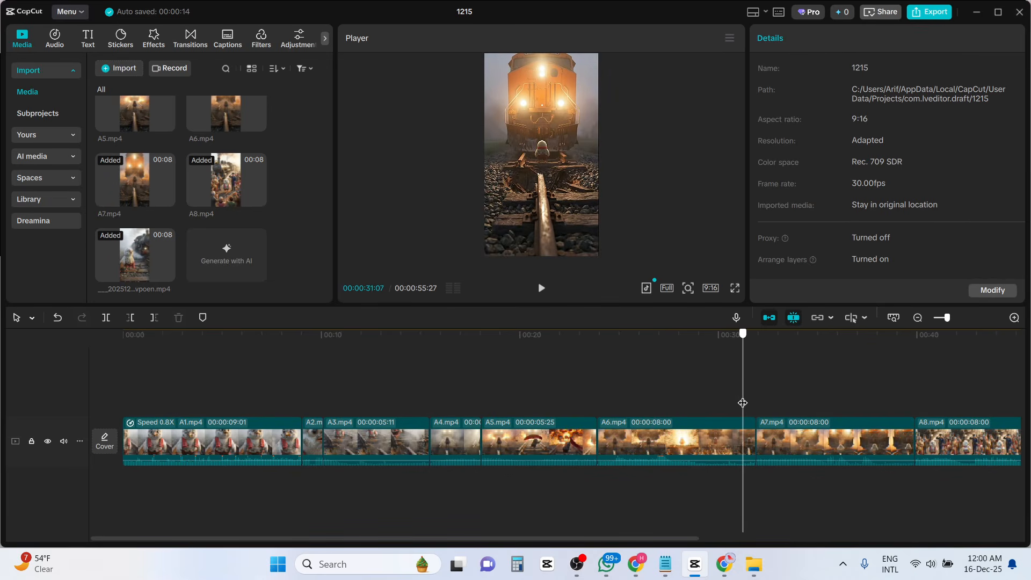
{"action": "left_click_drag", "start_coordinate": [743, 403], "coordinate": [597, 393]}
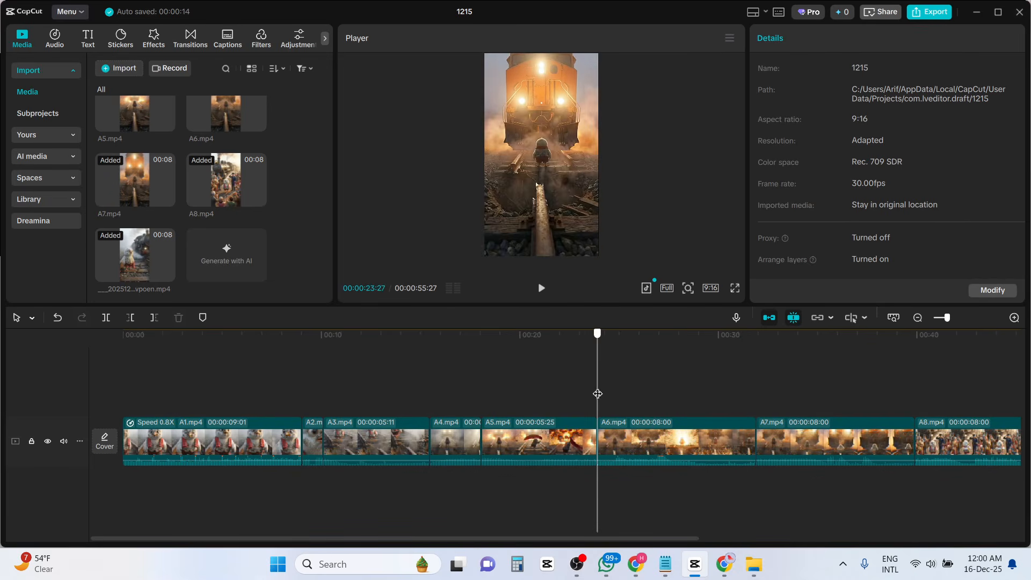
{"action": "left_click", "coordinate": [541, 288]}
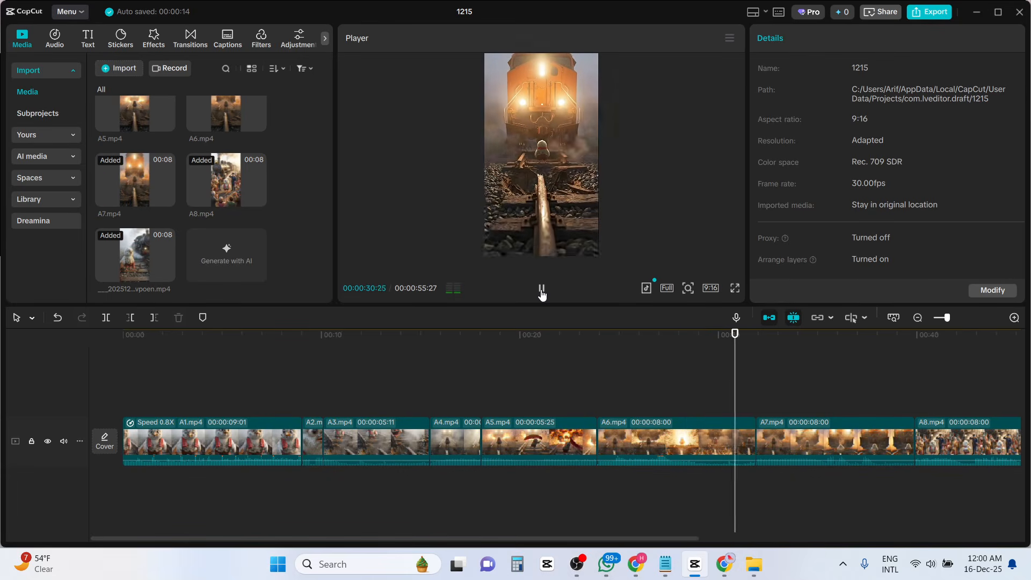
{"action": "left_click", "coordinate": [542, 293]}
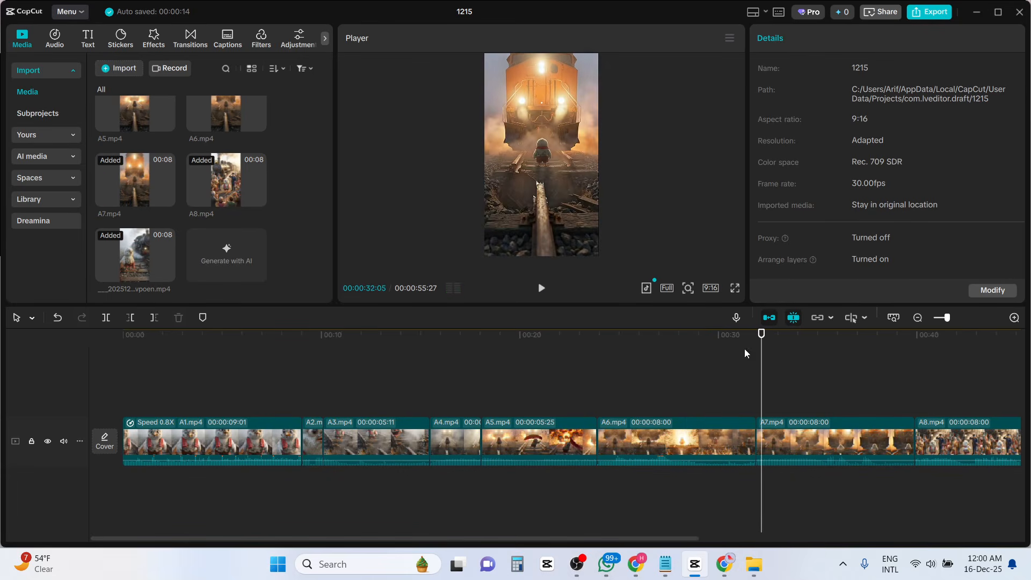
{"action": "left_click_drag", "start_coordinate": [760, 359], "coordinate": [744, 362]}
{"action": "left_click", "coordinate": [739, 434]}
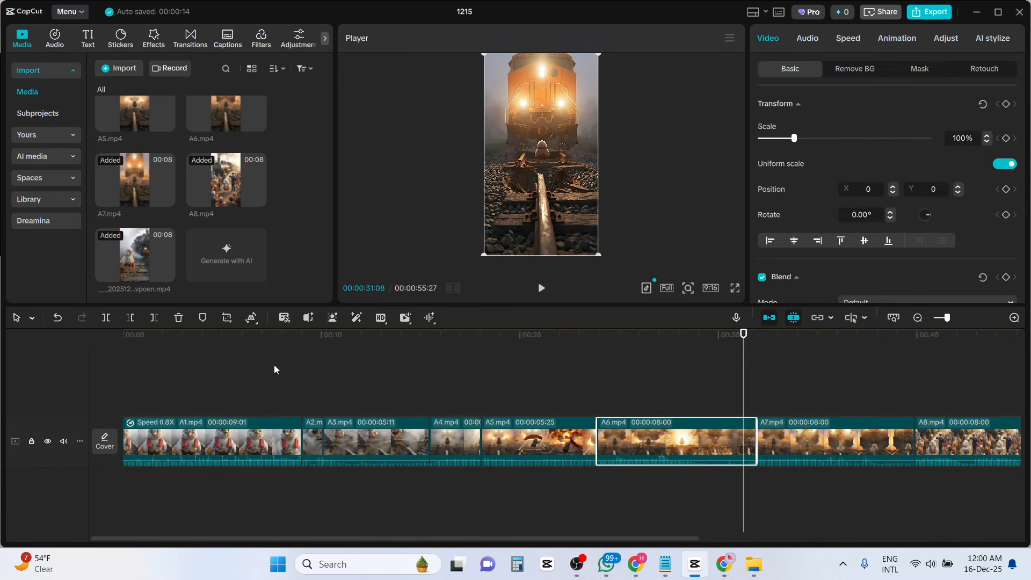
{"action": "left_click", "coordinate": [107, 318]}
{"action": "key", "text": "Delete"}
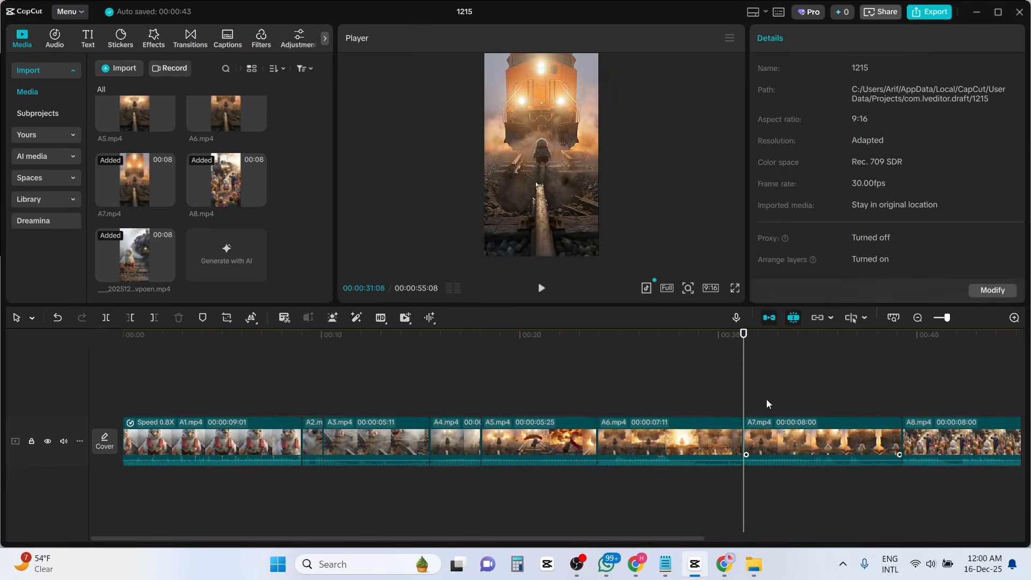
Play through the A7.mp4 clip, split it at 00:00:35:10 and delete the piece after the cut.
{"action": "left_click", "coordinate": [541, 289]}
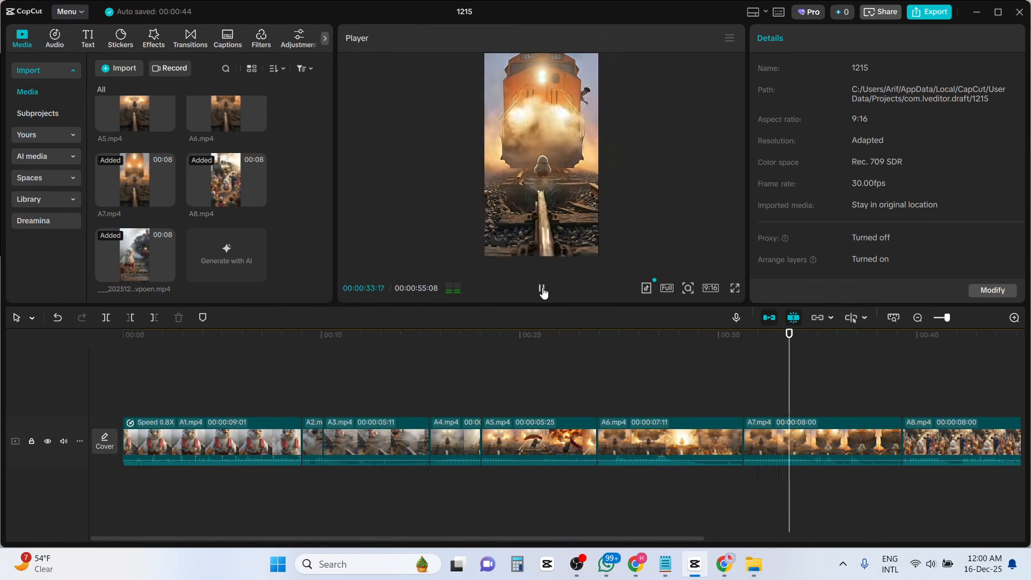
{"action": "left_click", "coordinate": [541, 288]}
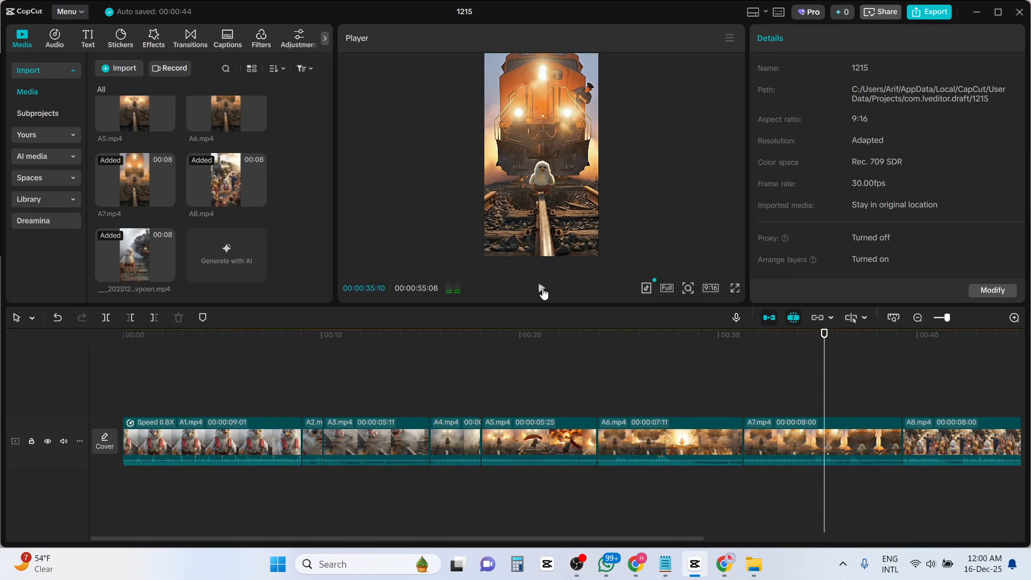
{"action": "left_click", "coordinate": [814, 456]}
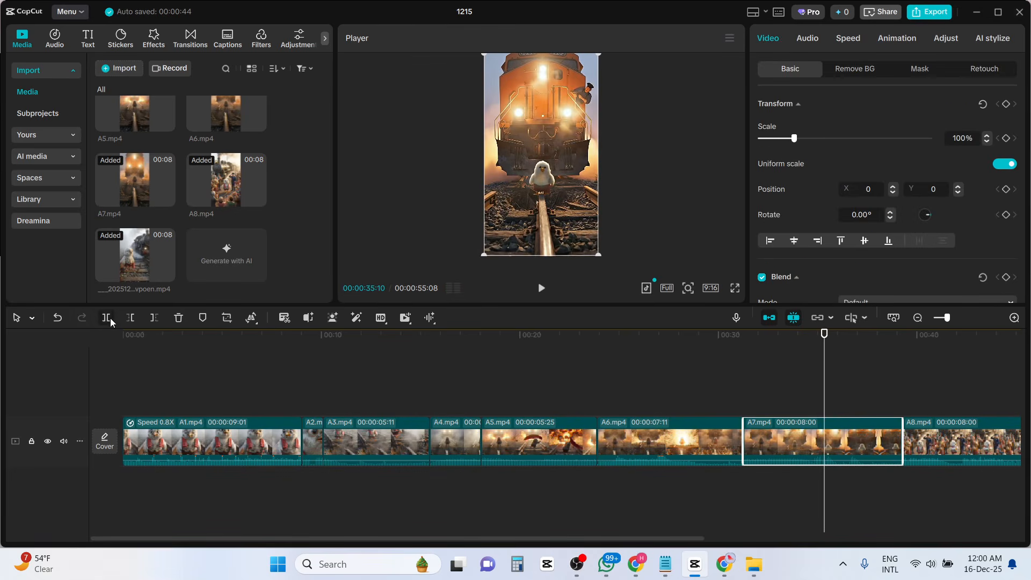
{"action": "key", "text": "ctrl+b"}
{"action": "key", "text": "Delete"}
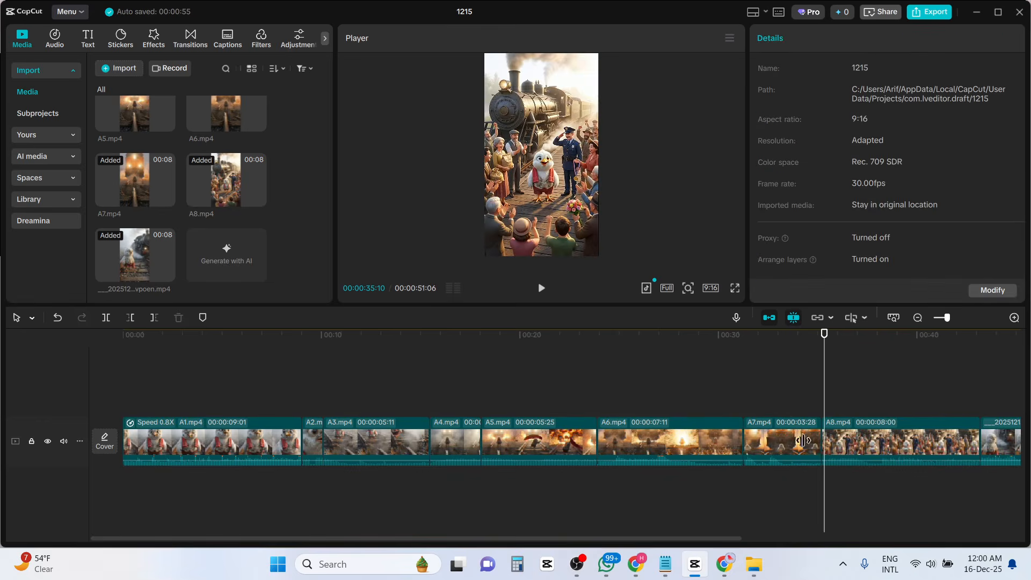
Review the passage from A6.mp4 through the shortened A7.mp4 and delete the A7.mp4 clip from the timeline.
{"action": "left_click", "coordinate": [758, 438]}
{"action": "left_click", "coordinate": [709, 338]}
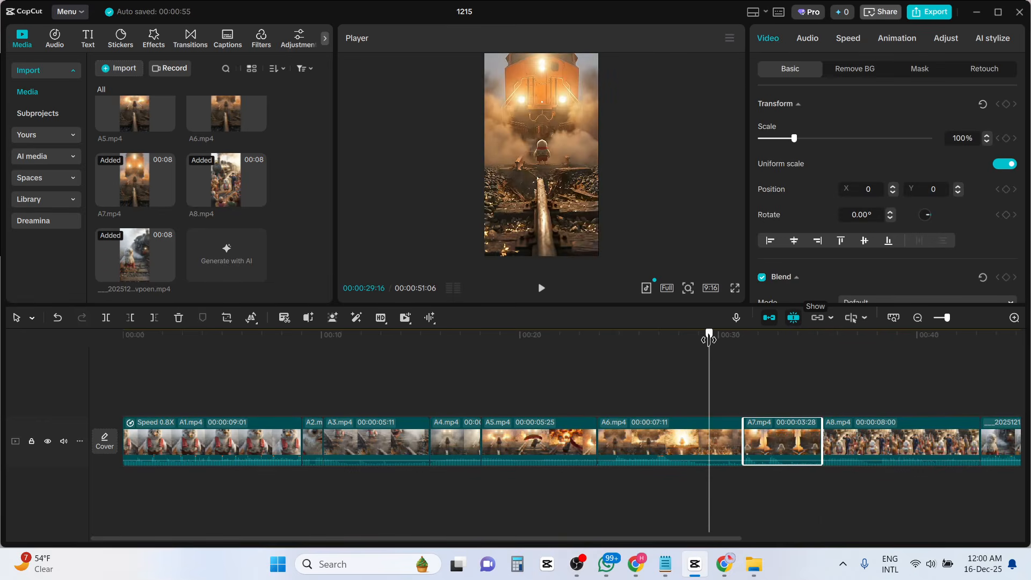
{"action": "left_click_drag", "start_coordinate": [709, 338], "coordinate": [740, 368]}
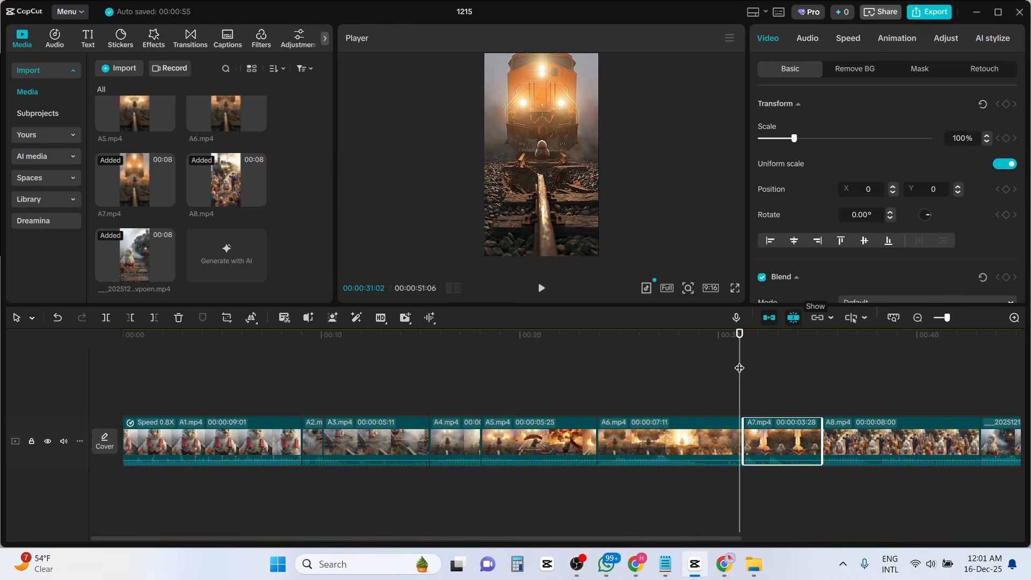
{"action": "left_click_drag", "start_coordinate": [742, 360], "coordinate": [779, 374]}
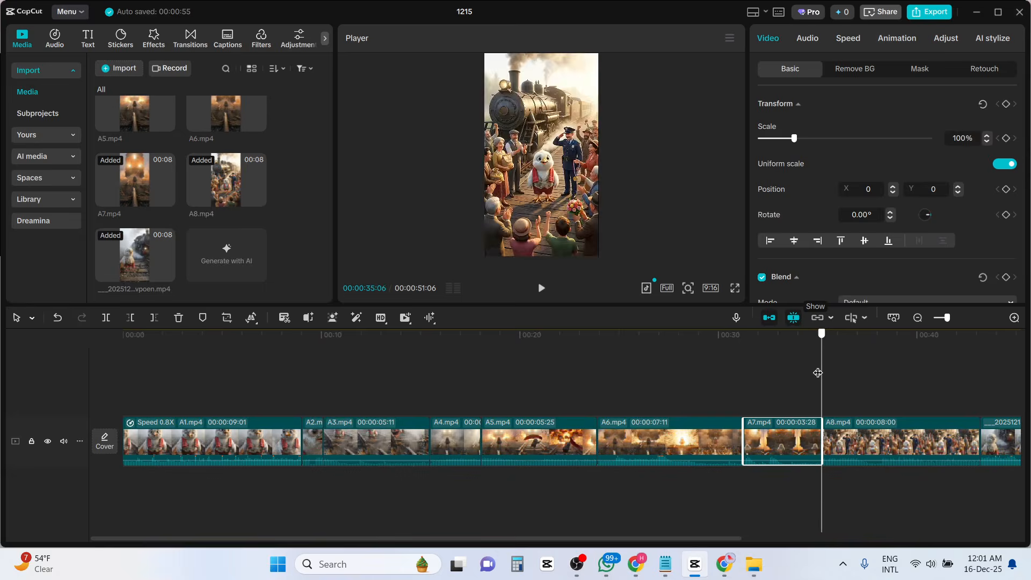
{"action": "left_click", "coordinate": [683, 369]}
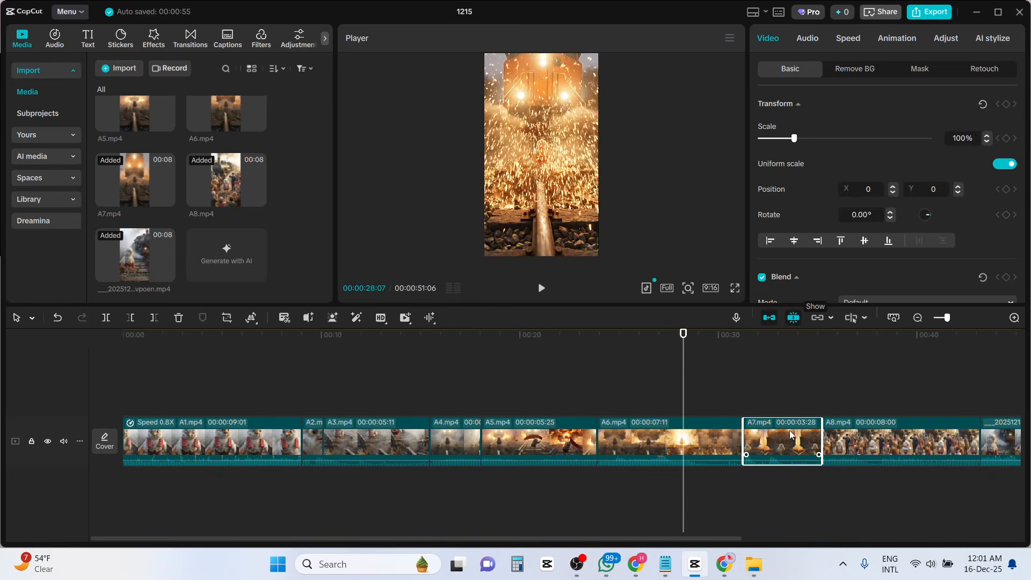
{"action": "key", "text": "Delete"}
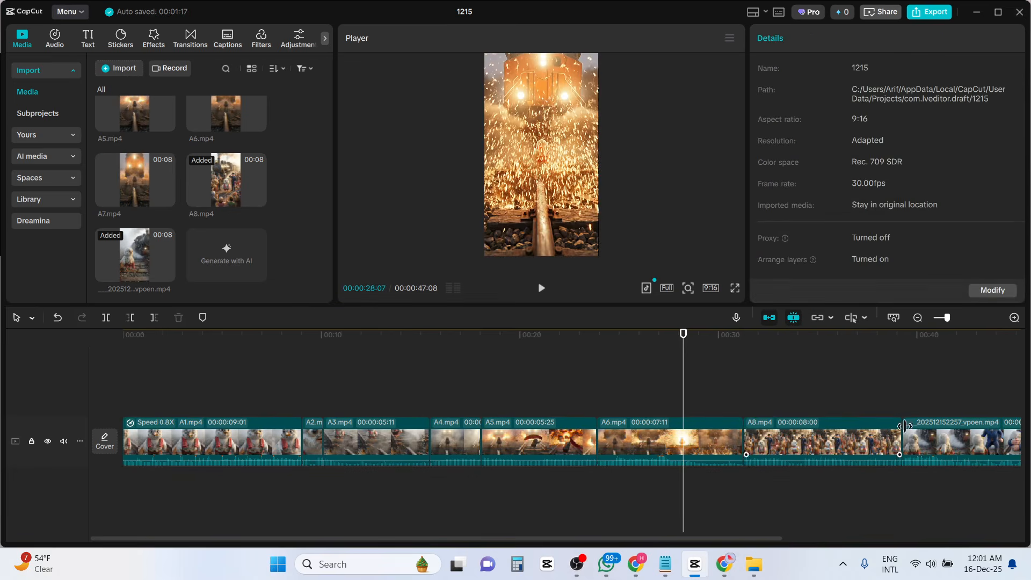
{"action": "left_click", "coordinate": [969, 436]}
{"action": "left_click_drag", "start_coordinate": [967, 438], "coordinate": [799, 429]}
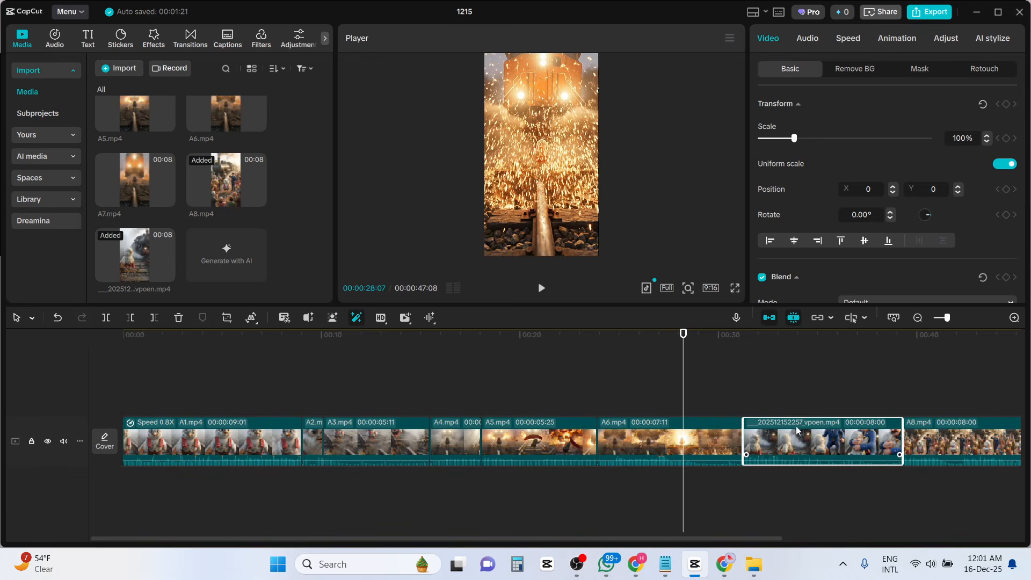
{"action": "left_click_drag", "start_coordinate": [684, 368], "coordinate": [734, 369]}
{"action": "left_click", "coordinate": [542, 289]}
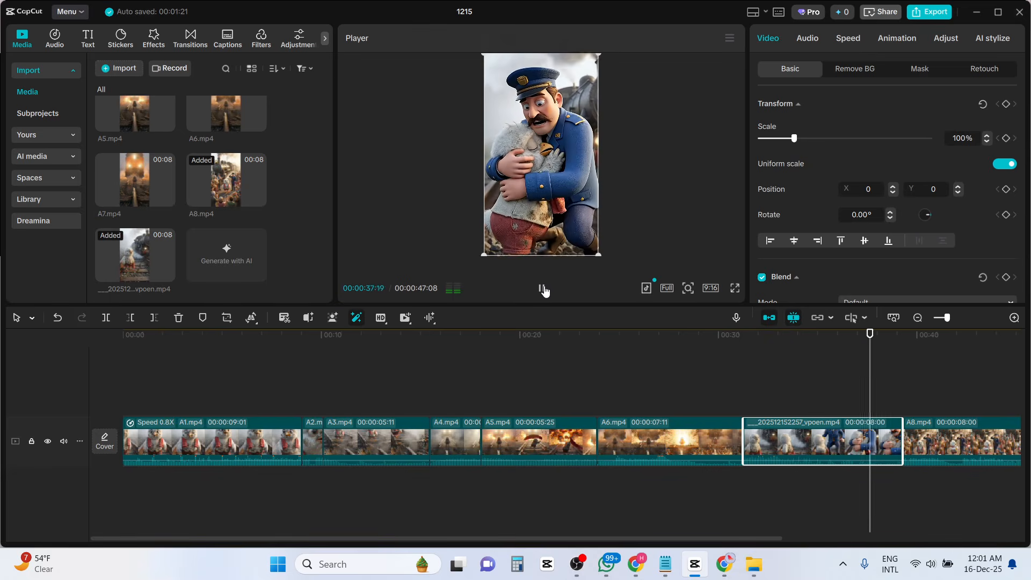
{"action": "left_click", "coordinate": [542, 289]}
{"action": "left_click", "coordinate": [634, 340]}
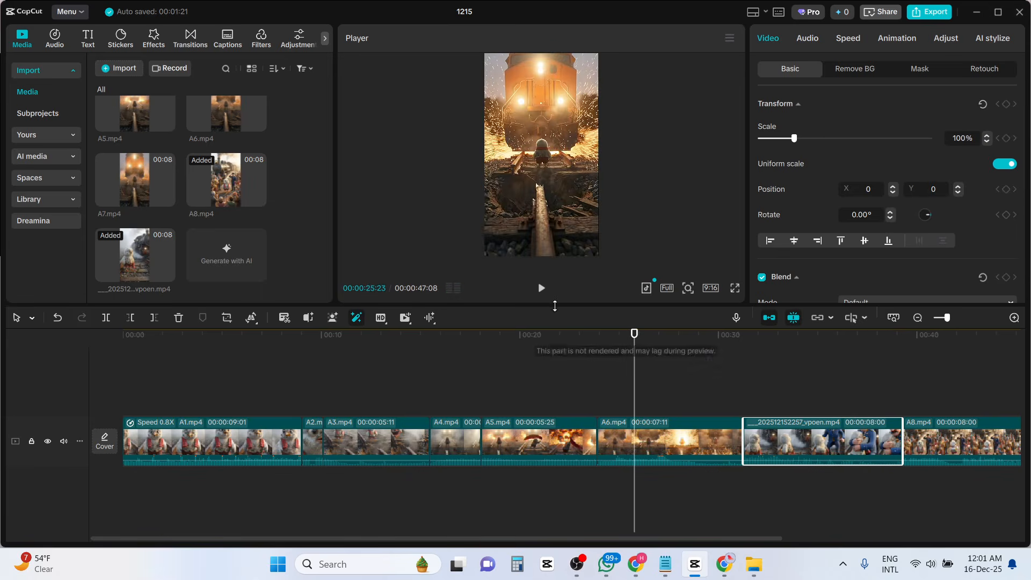
{"action": "left_click", "coordinate": [542, 289]}
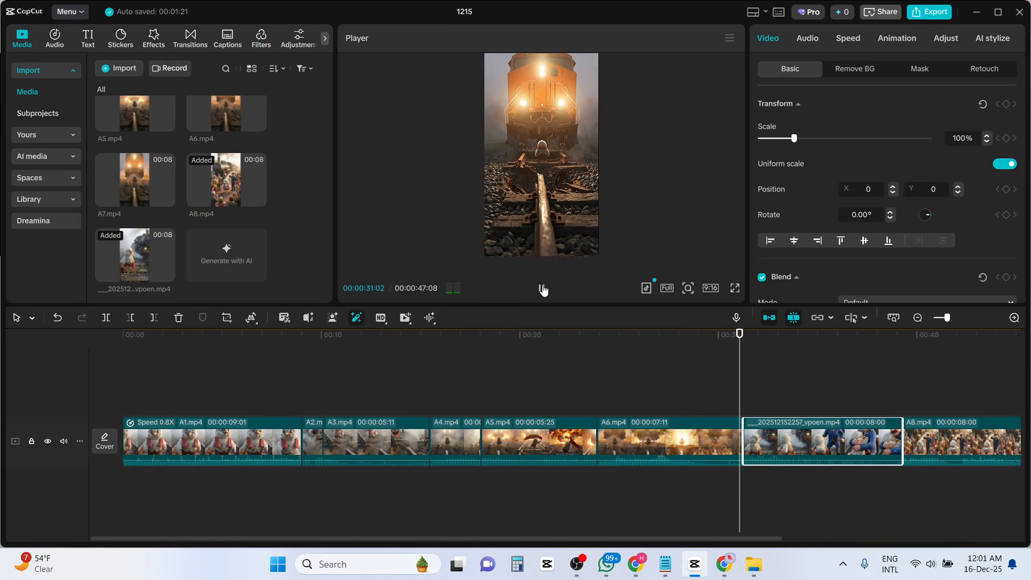
{"action": "left_click", "coordinate": [542, 289]}
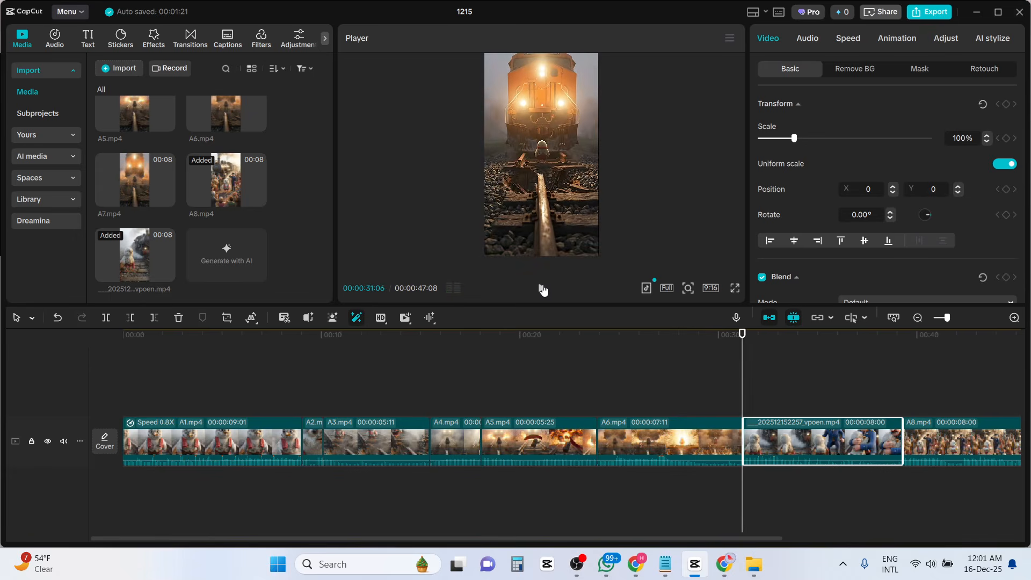
{"action": "left_click", "coordinate": [543, 289]}
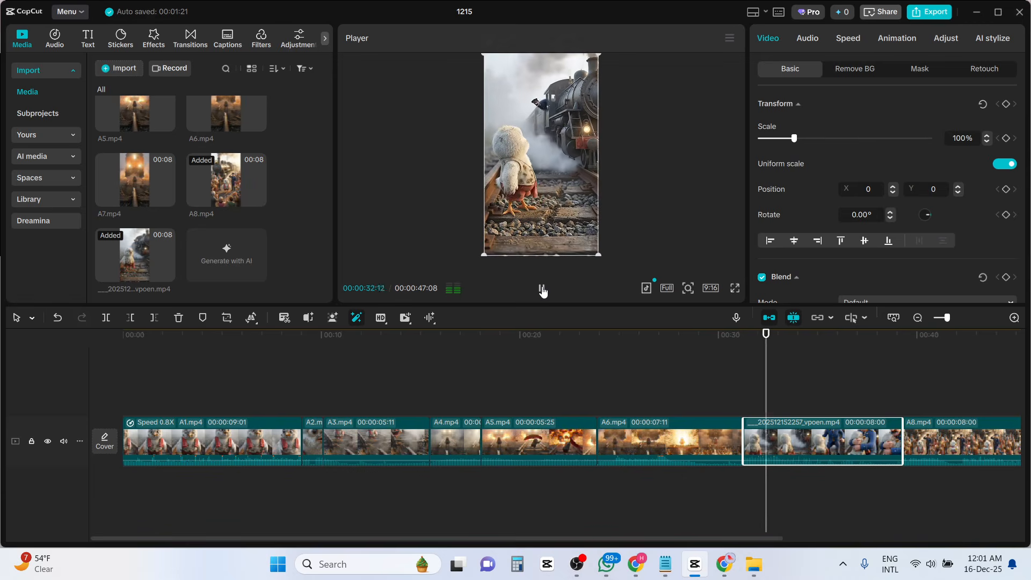
{"action": "left_click", "coordinate": [543, 289]}
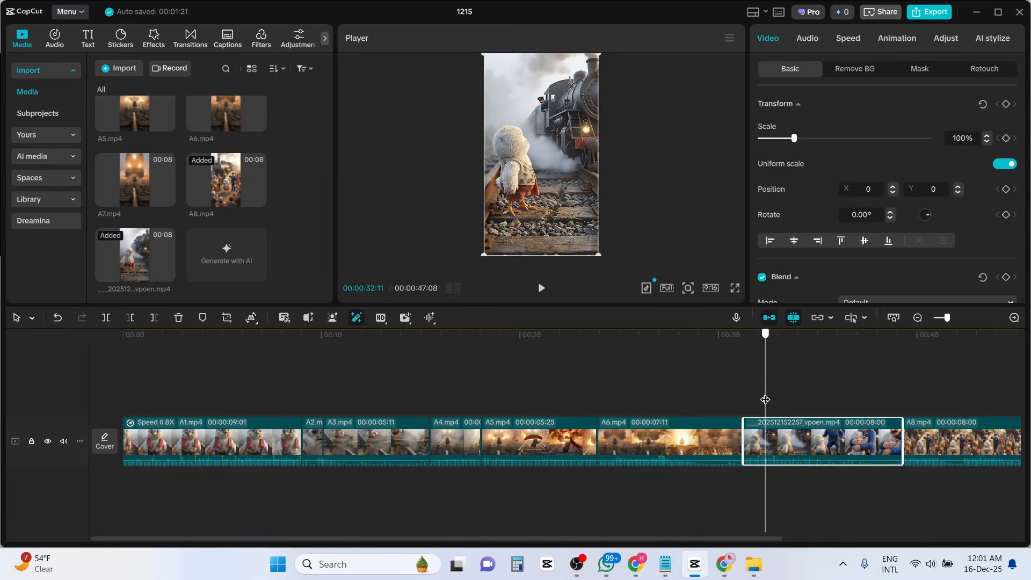
{"action": "left_click", "coordinate": [110, 321]}
{"action": "left_click", "coordinate": [752, 439]}
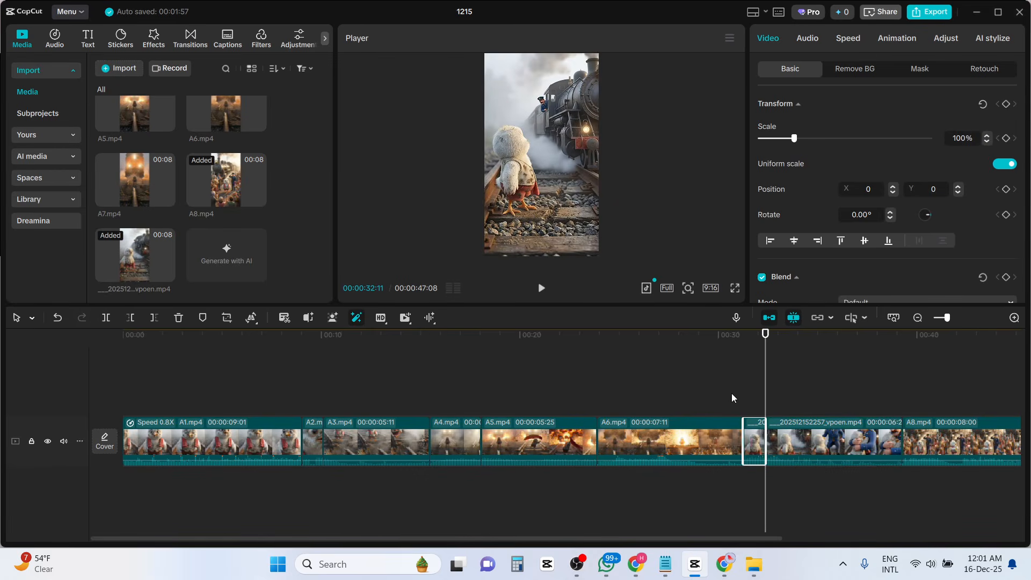
{"action": "key", "text": "Delete"}
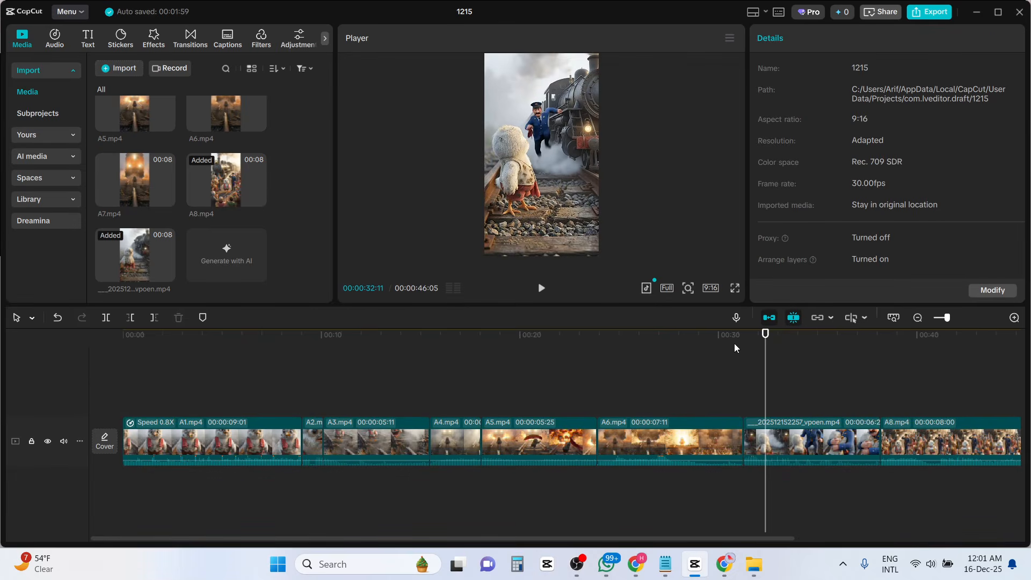
{"action": "left_click", "coordinate": [734, 344]}
{"action": "left_click_drag", "start_coordinate": [736, 348], "coordinate": [744, 349]}
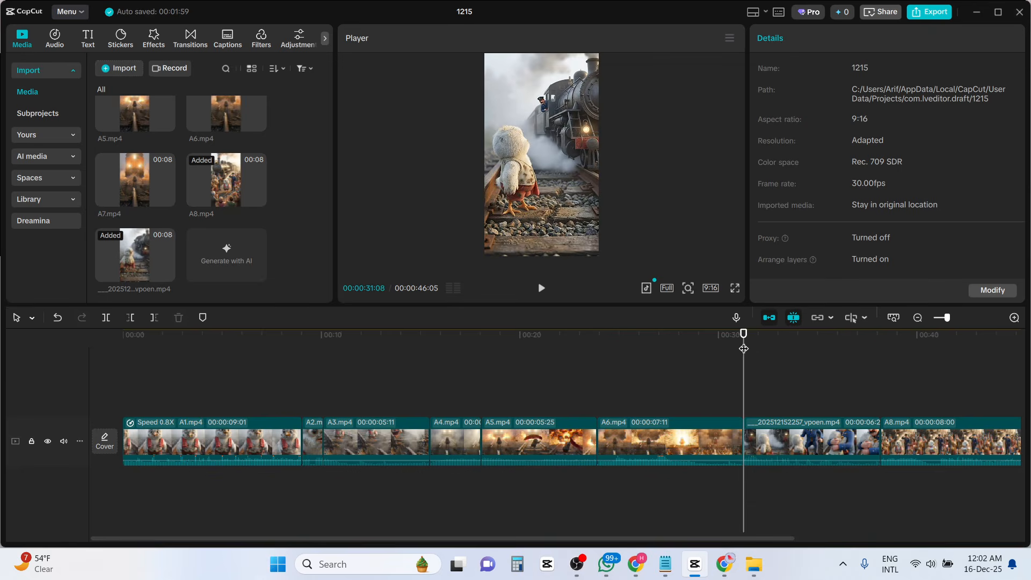
{"action": "left_click", "coordinate": [656, 342]}
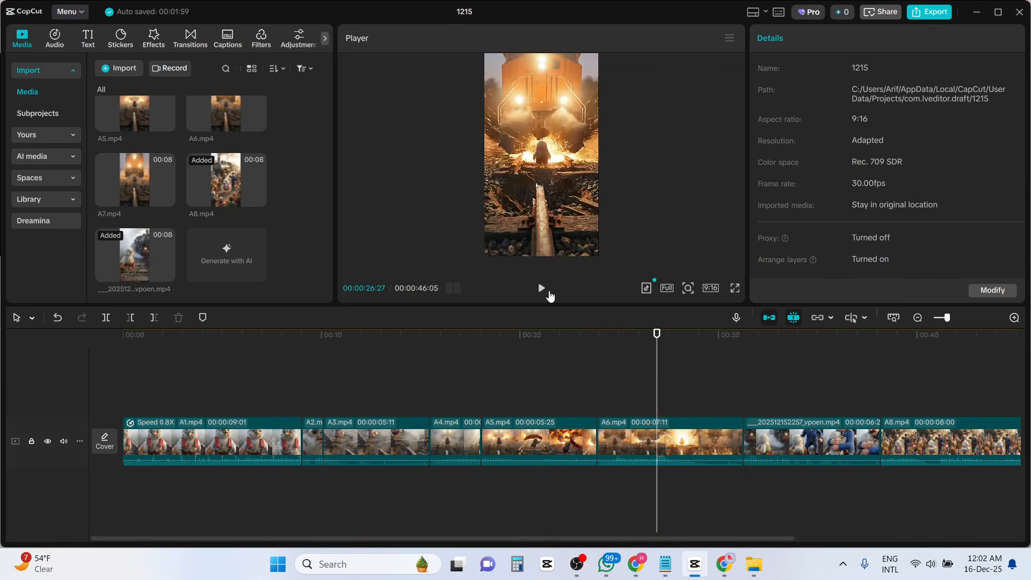
{"action": "left_click", "coordinate": [544, 290]}
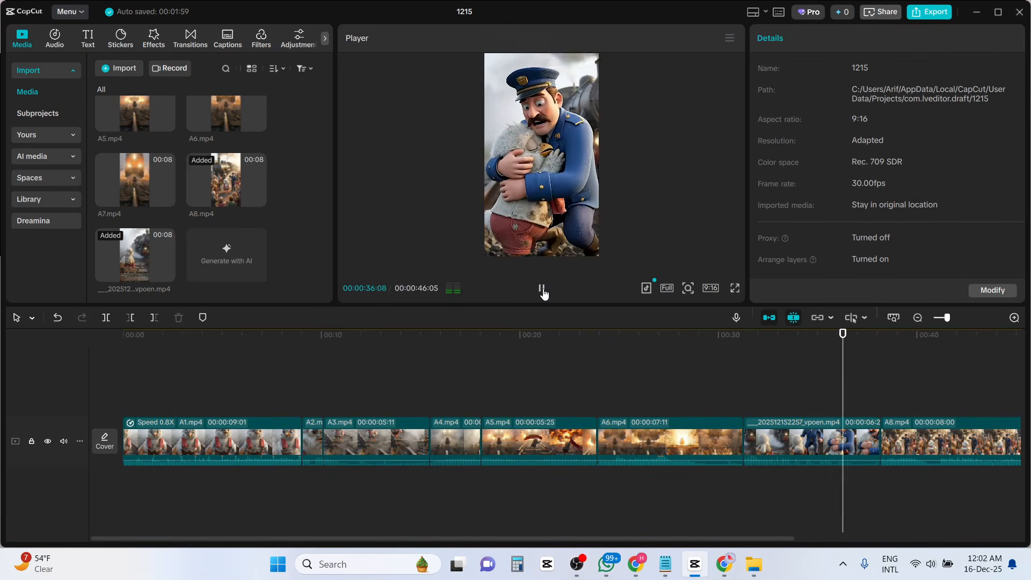
{"action": "left_click", "coordinate": [542, 289]}
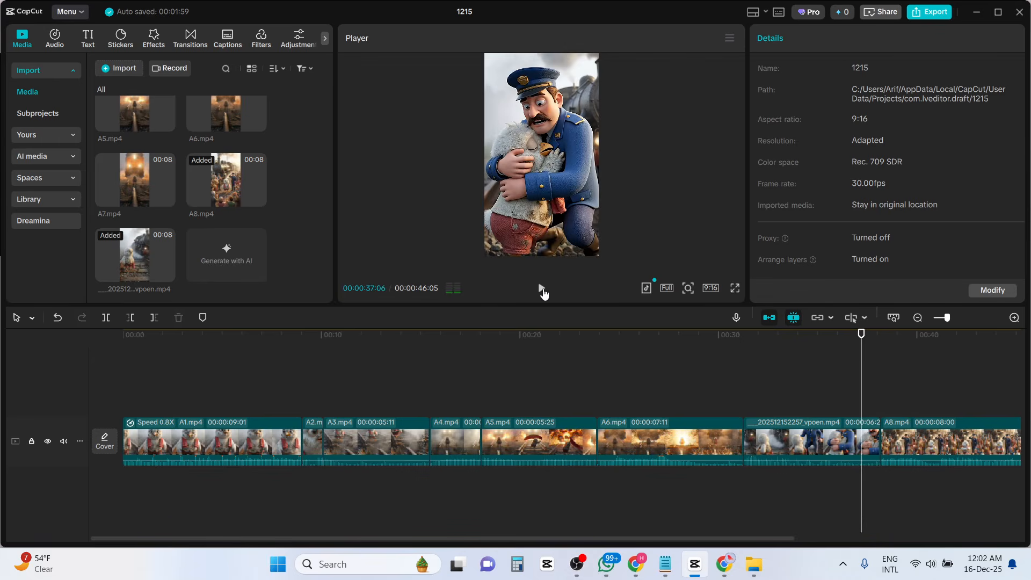
{"action": "left_click", "coordinate": [824, 446]}
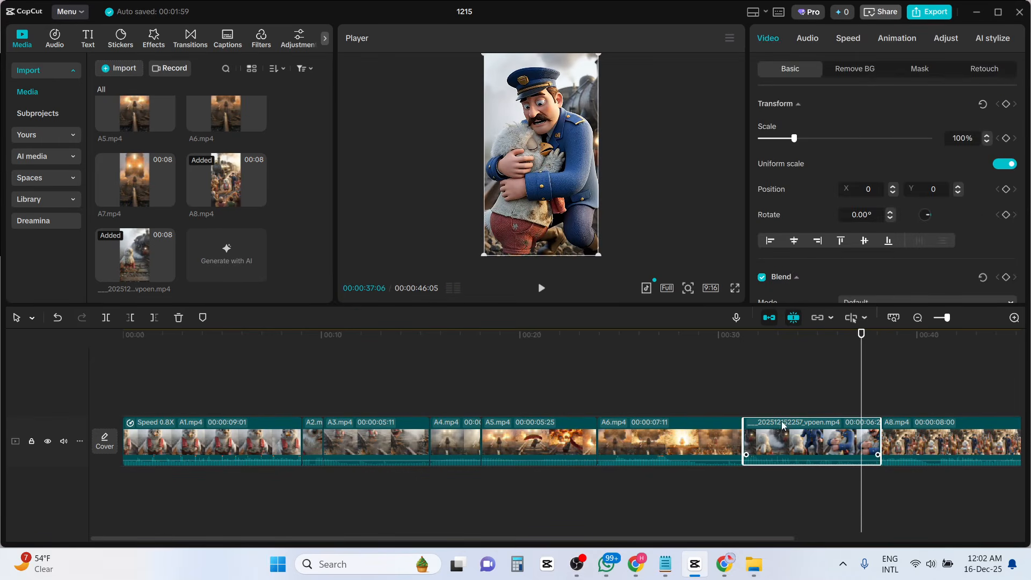
{"action": "left_click", "coordinate": [109, 319]}
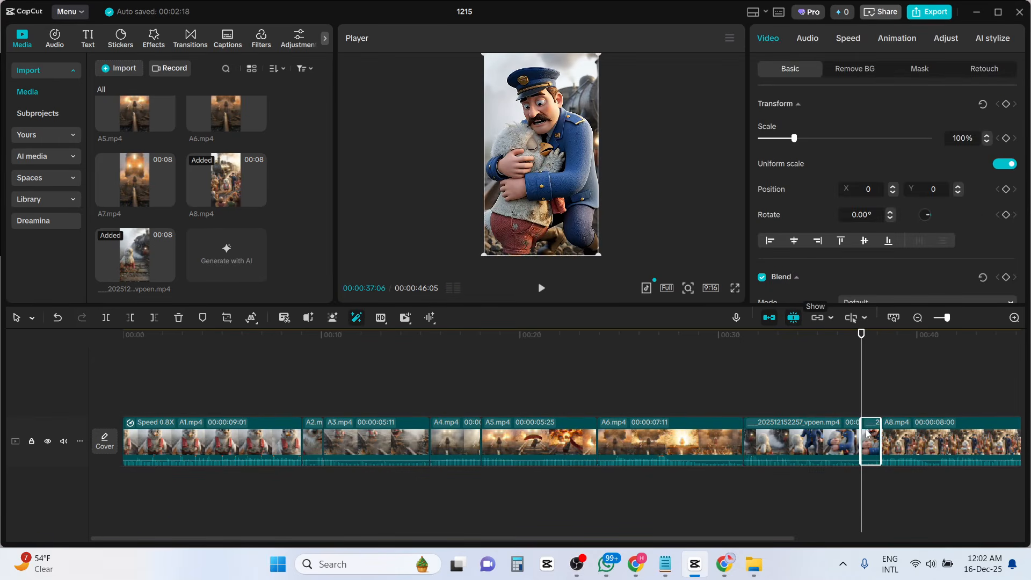
{"action": "key", "text": "Delete"}
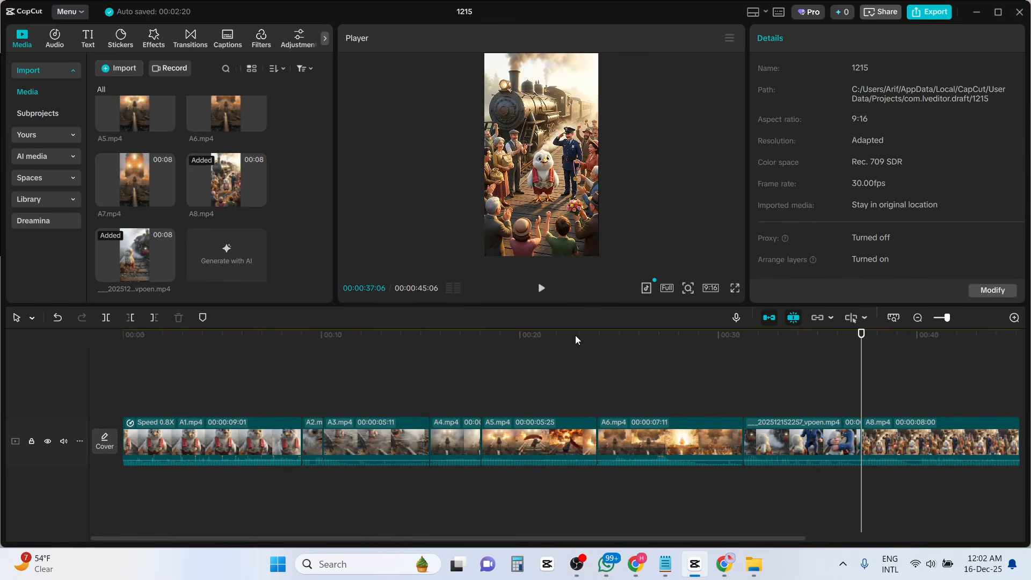
Play through the A8.mp4 clip to the end of the timeline.
{"action": "left_click", "coordinate": [541, 289]}
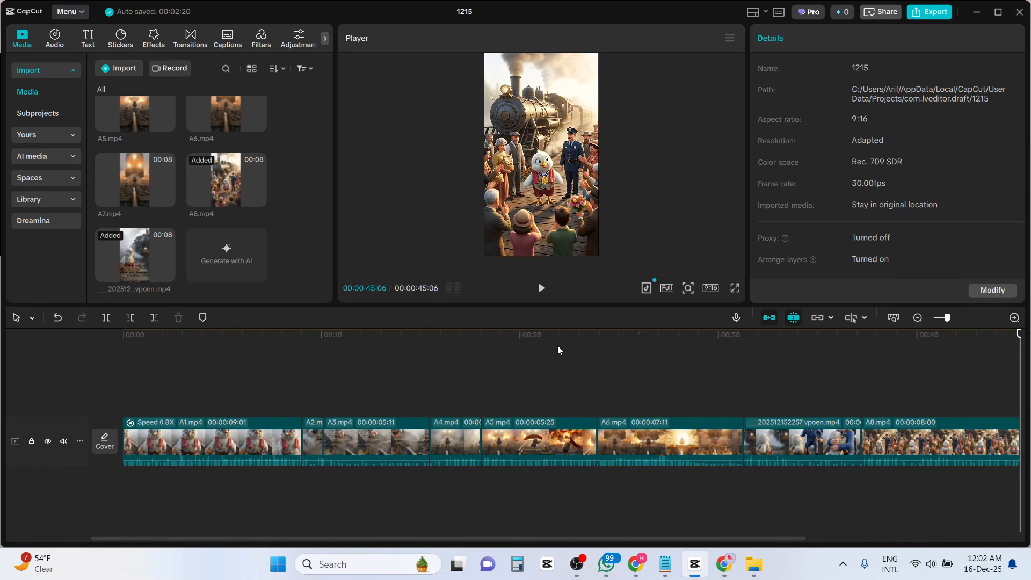
Review the timeline up to A4.mp4, then import A_cute_and_202512151928.jpeg from Downloads and place it on a track above A4.mp4.
{"action": "left_click", "coordinate": [496, 340]}
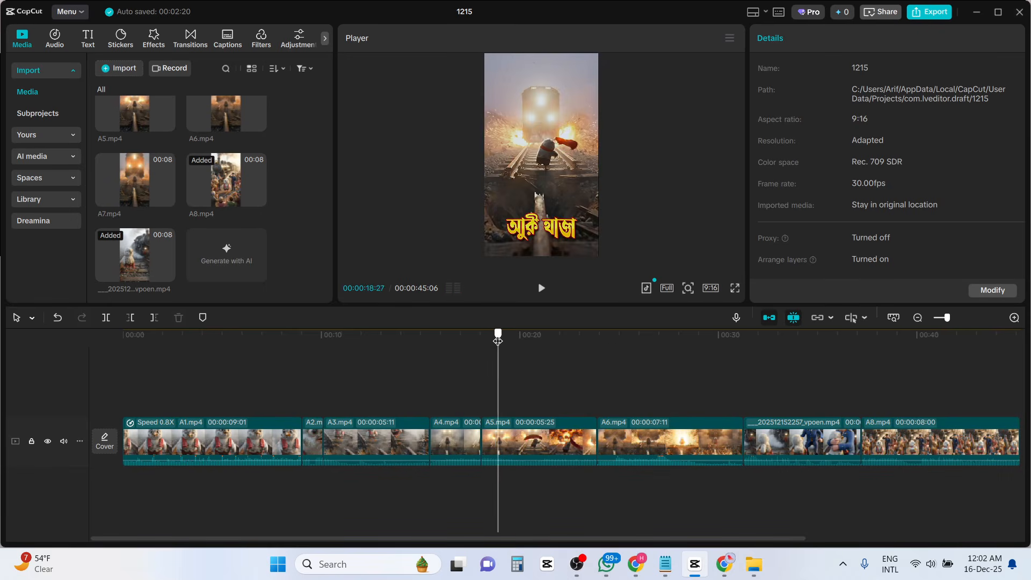
{"action": "left_click_drag", "start_coordinate": [498, 340], "coordinate": [127, 330]}
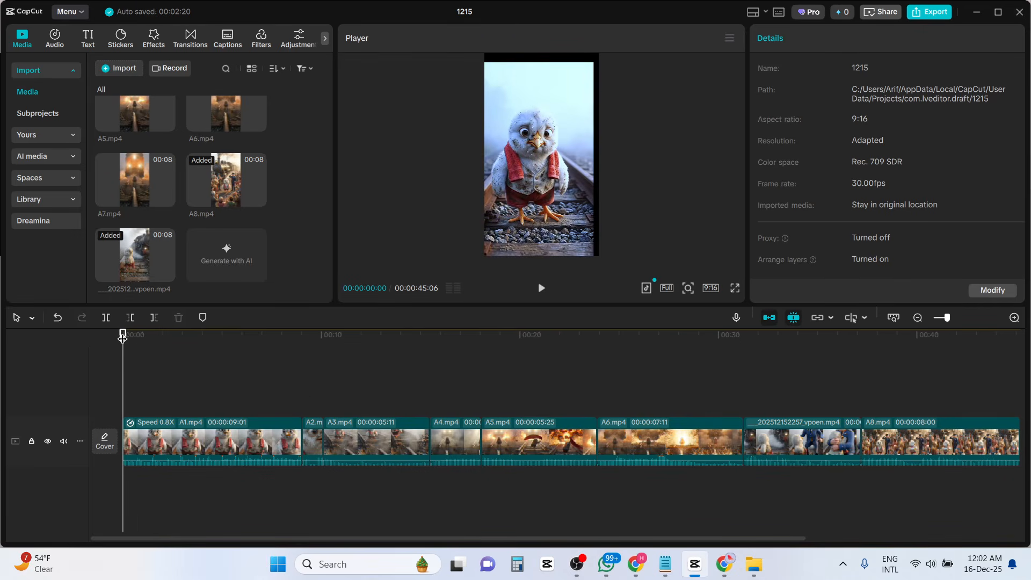
{"action": "left_click_drag", "start_coordinate": [122, 337], "coordinate": [448, 381]}
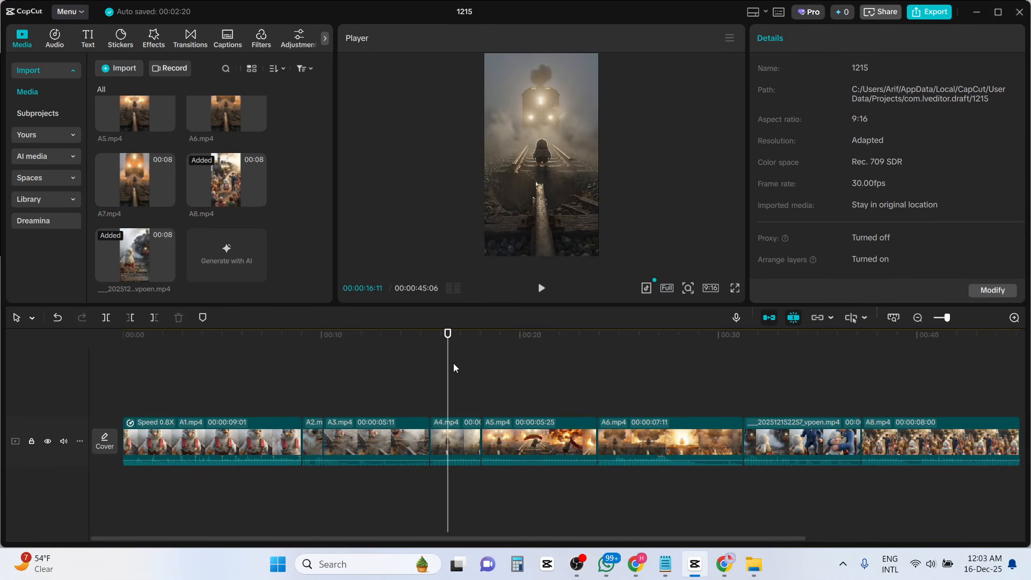
{"action": "left_click_drag", "start_coordinate": [449, 369], "coordinate": [430, 379]}
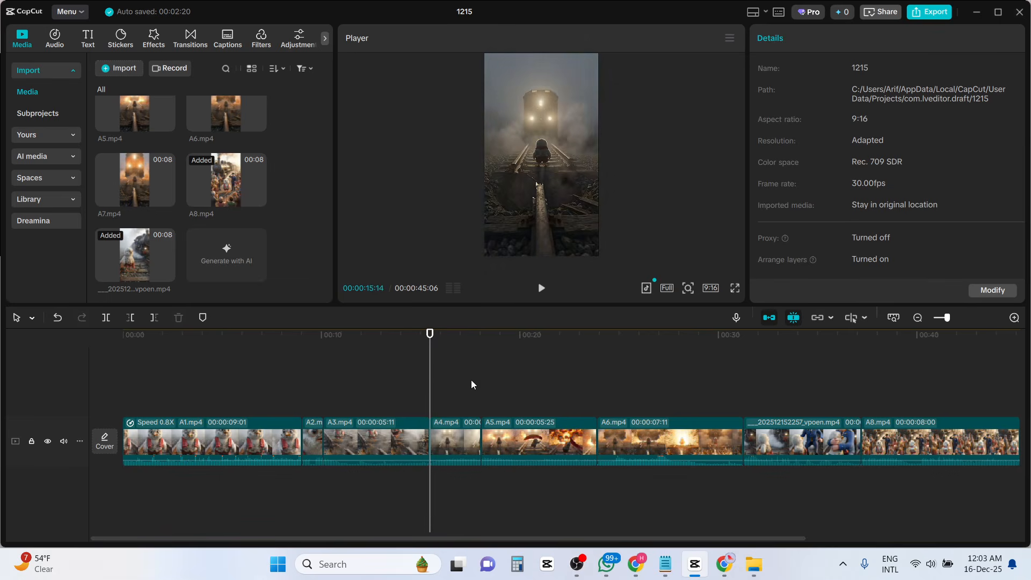
{"action": "left_click", "coordinate": [119, 67]}
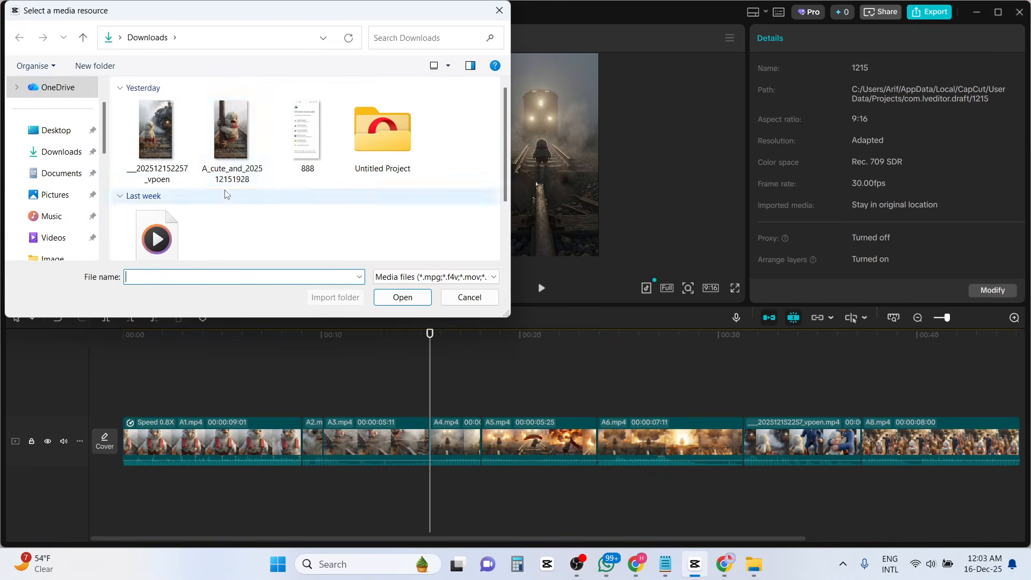
{"action": "left_click", "coordinate": [244, 152]}
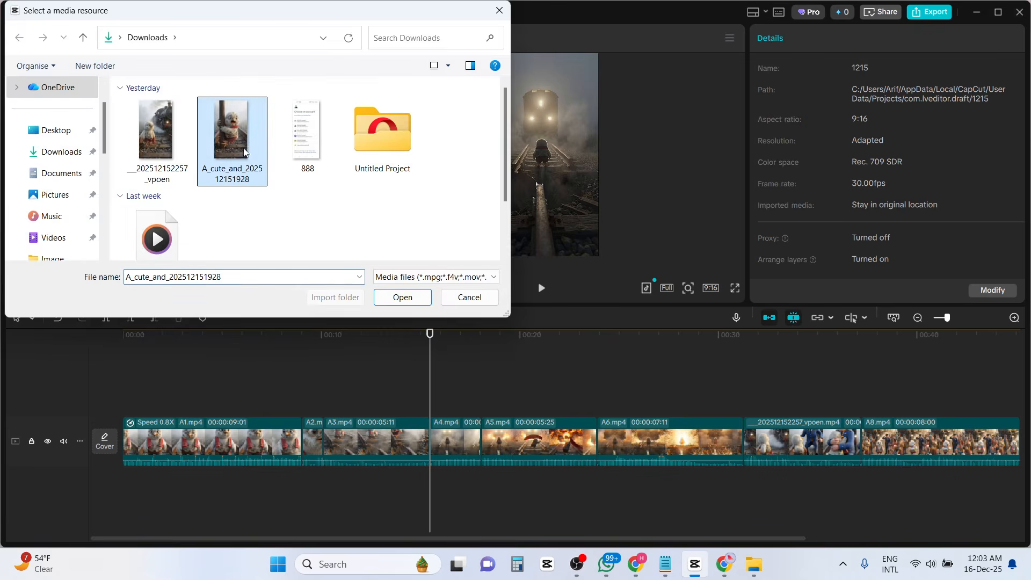
{"action": "left_click", "coordinate": [415, 297]}
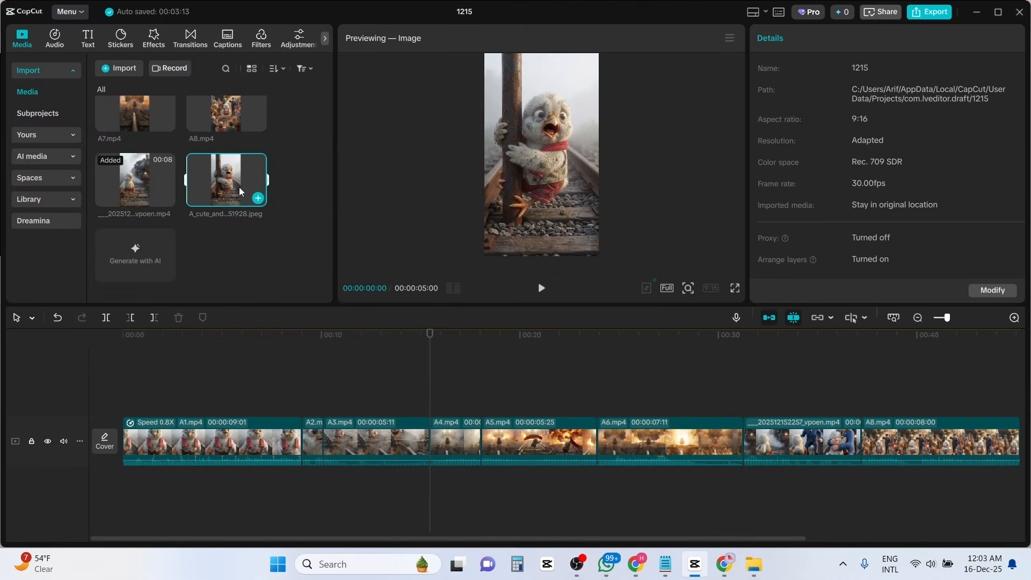
{"action": "left_click_drag", "start_coordinate": [240, 187], "coordinate": [474, 402]}
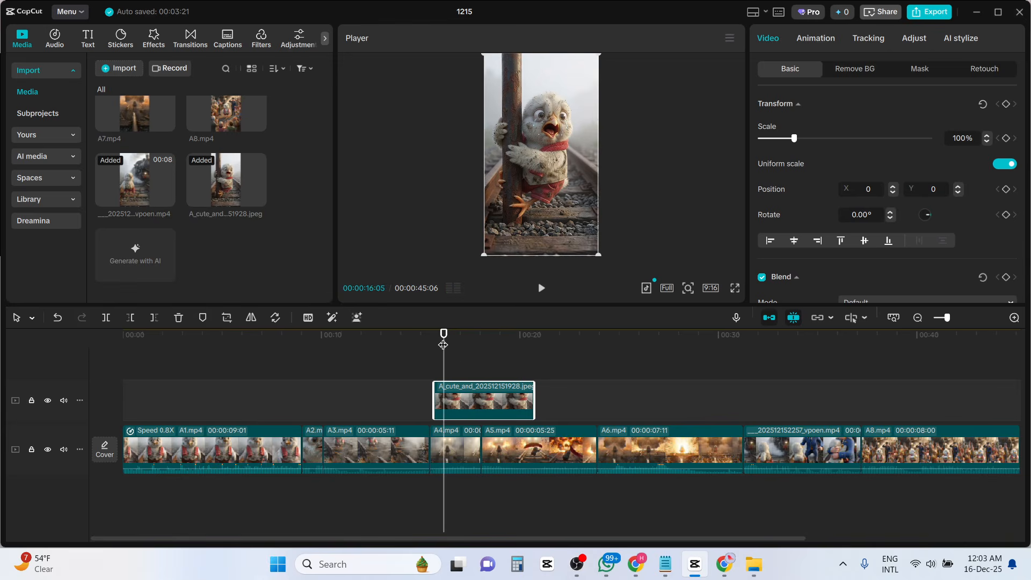
Play the chick image overlay from its start and shorten it to end at 00:00:17:01.
{"action": "mouse_move", "coordinate": [443, 345]}
{"action": "left_mouse_down"}
{"action": "mouse_move", "coordinate": [433, 348]}
{"action": "mouse_move", "coordinate": [454, 352]}
{"action": "mouse_move", "coordinate": [437, 352]}
{"action": "left_mouse_up"}
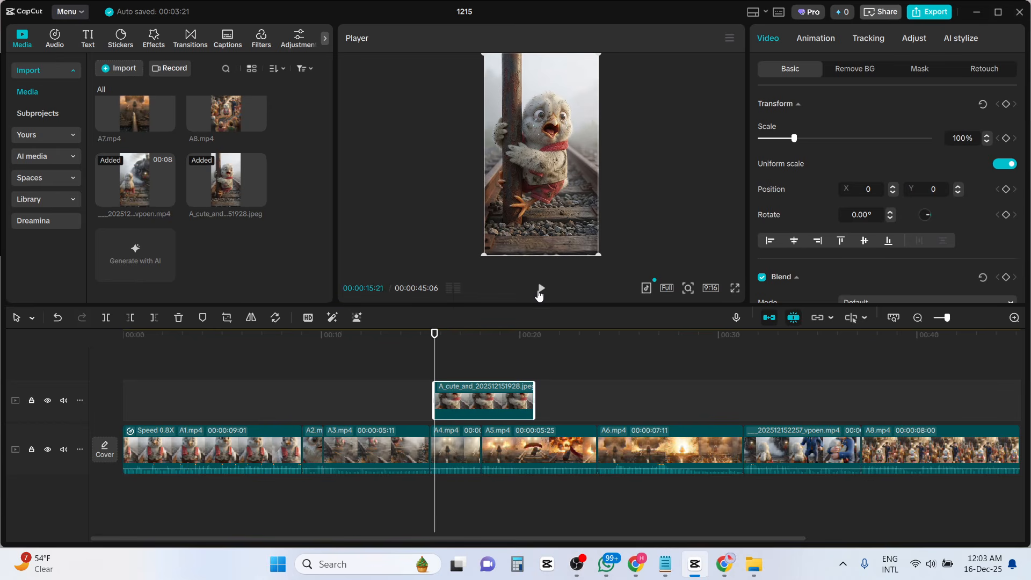
{"action": "left_click", "coordinate": [541, 289]}
{"action": "left_click", "coordinate": [541, 289]}
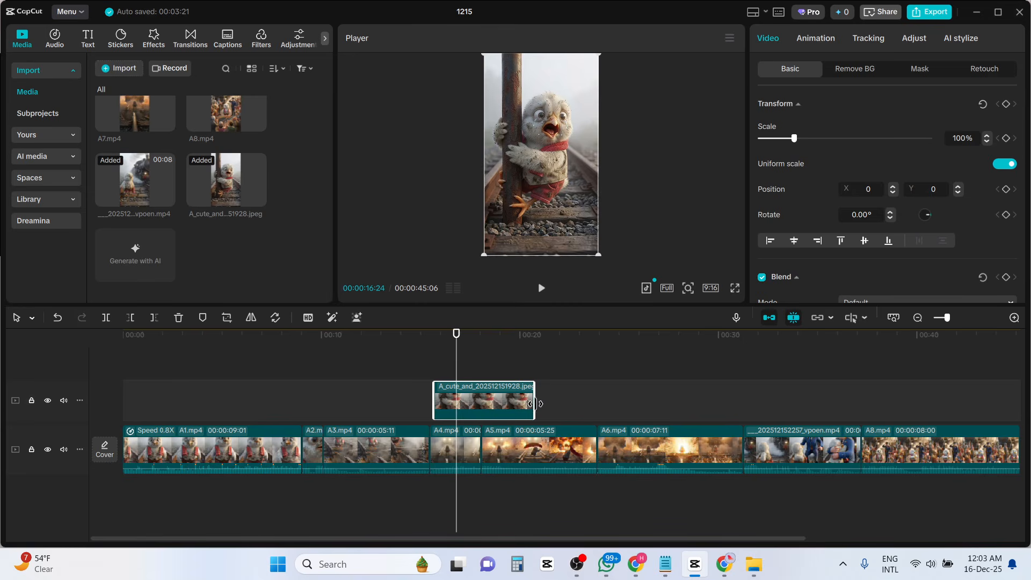
{"action": "left_click_drag", "start_coordinate": [534, 404], "coordinate": [460, 403]}
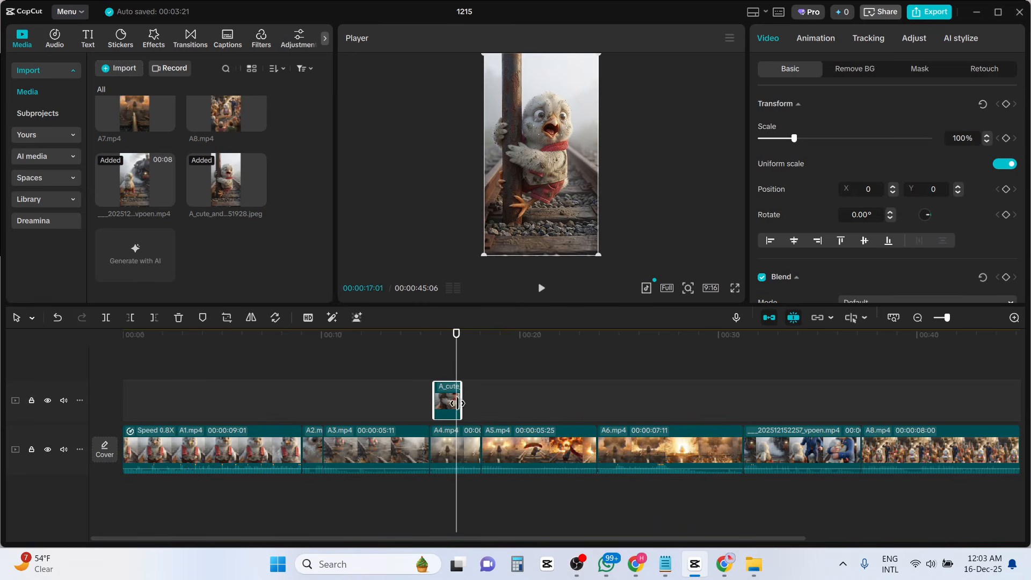
Replay from the end of A3.mp4 past the image overlay and move the overlay so it ends with the A4.mp4 clip.
{"action": "left_click", "coordinate": [435, 342]}
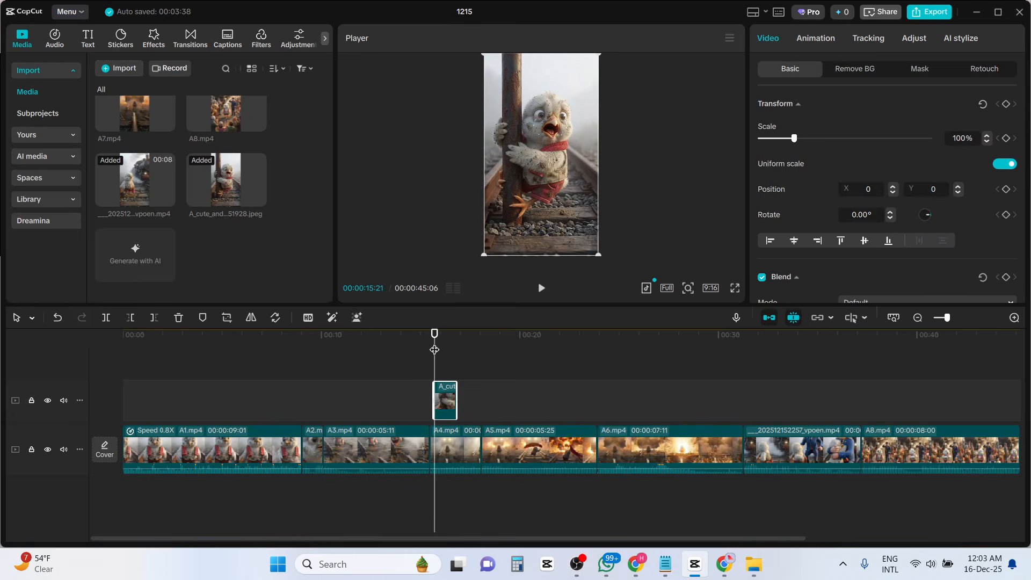
{"action": "left_click_drag", "start_coordinate": [433, 346], "coordinate": [416, 344]}
{"action": "left_click", "coordinate": [543, 287]}
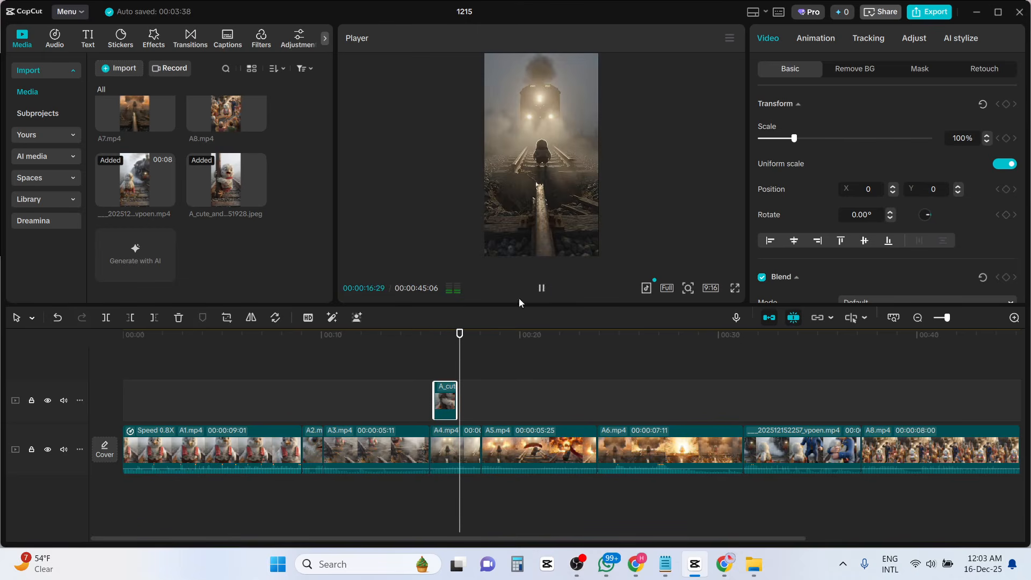
{"action": "left_click_drag", "start_coordinate": [450, 399], "coordinate": [475, 400]}
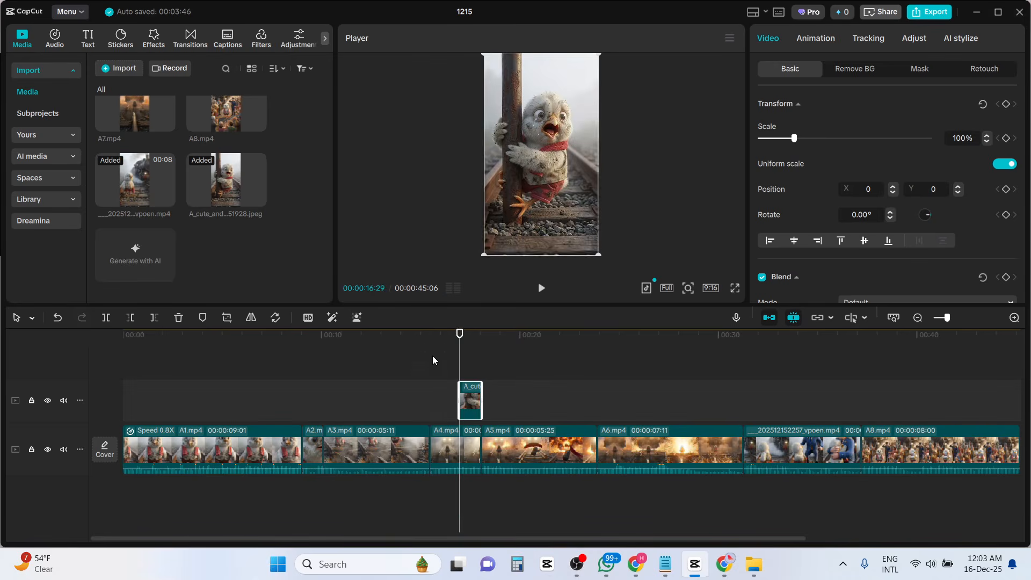
Play through A4.mp4 with the moved image overlay into A5.mp4, then replay the first part of A5.mp4.
{"action": "left_click", "coordinate": [427, 335]}
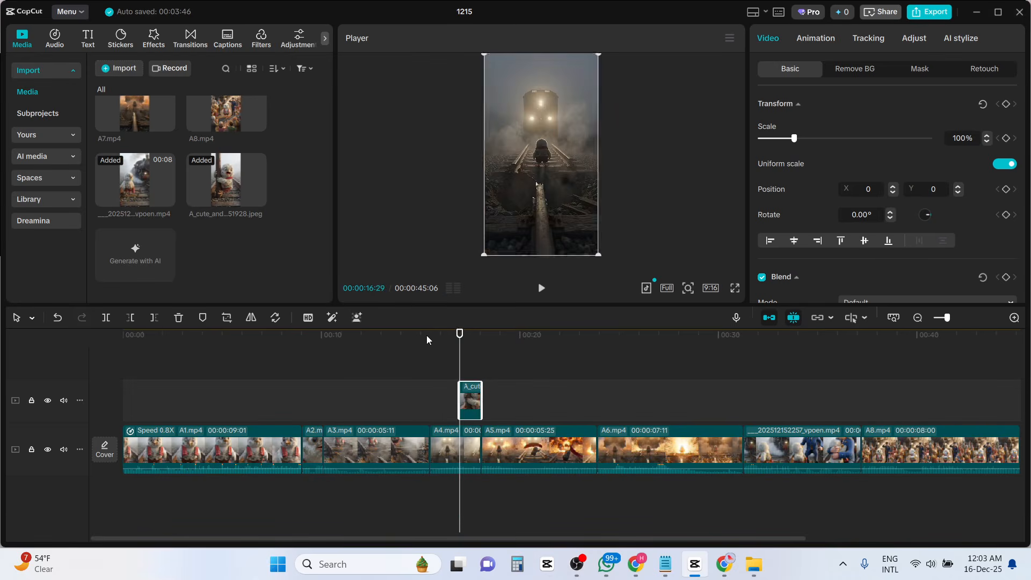
{"action": "left_click", "coordinate": [541, 290]}
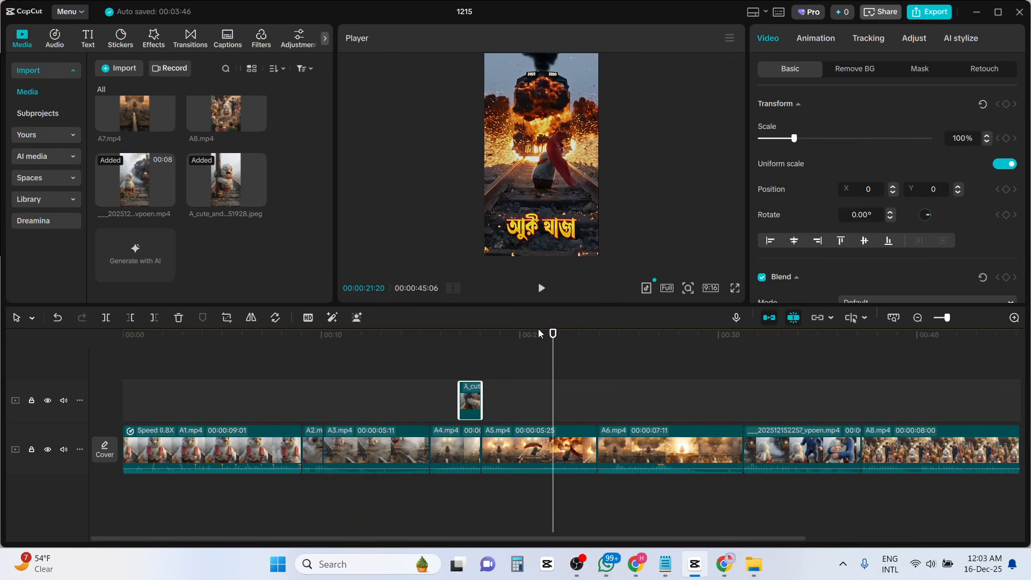
{"action": "left_click_drag", "start_coordinate": [552, 352], "coordinate": [481, 356]}
{"action": "left_click", "coordinate": [541, 289]}
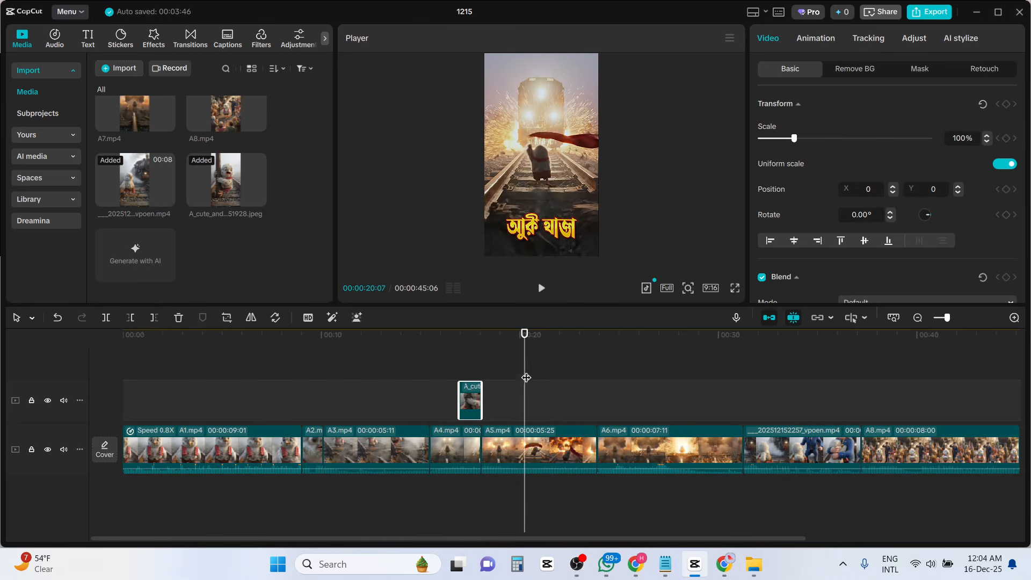
{"action": "left_click_drag", "start_coordinate": [526, 362], "coordinate": [428, 387]}
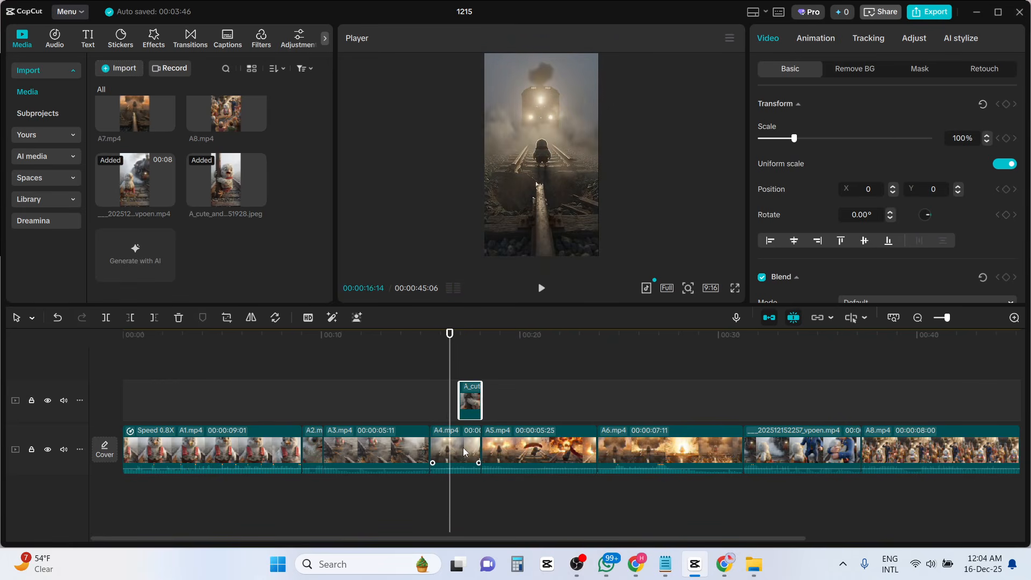
Extract the audio of the A4.mp4 clip onto its own track.
{"action": "left_click", "coordinate": [464, 451]}
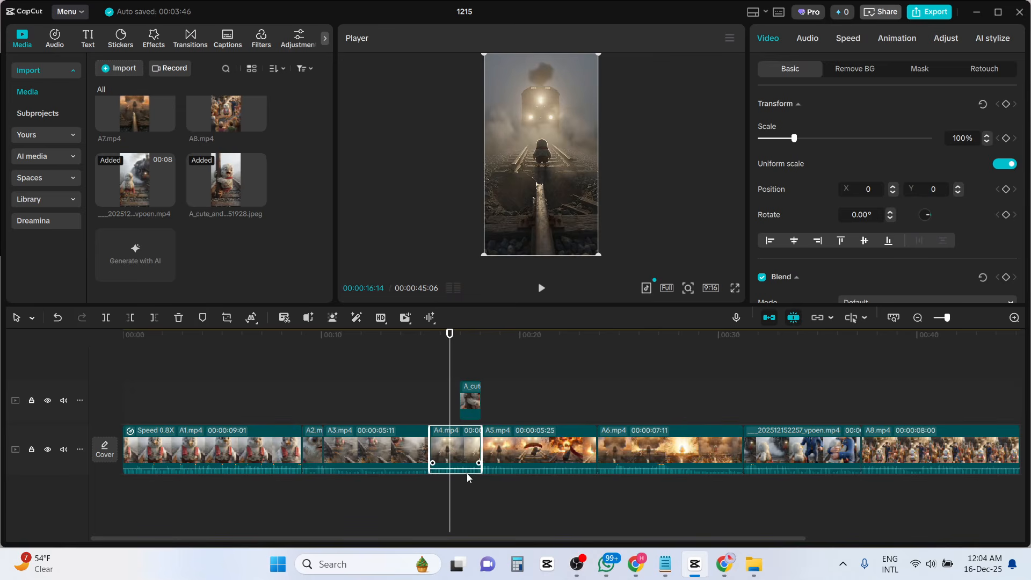
{"action": "right_click", "coordinate": [460, 447]}
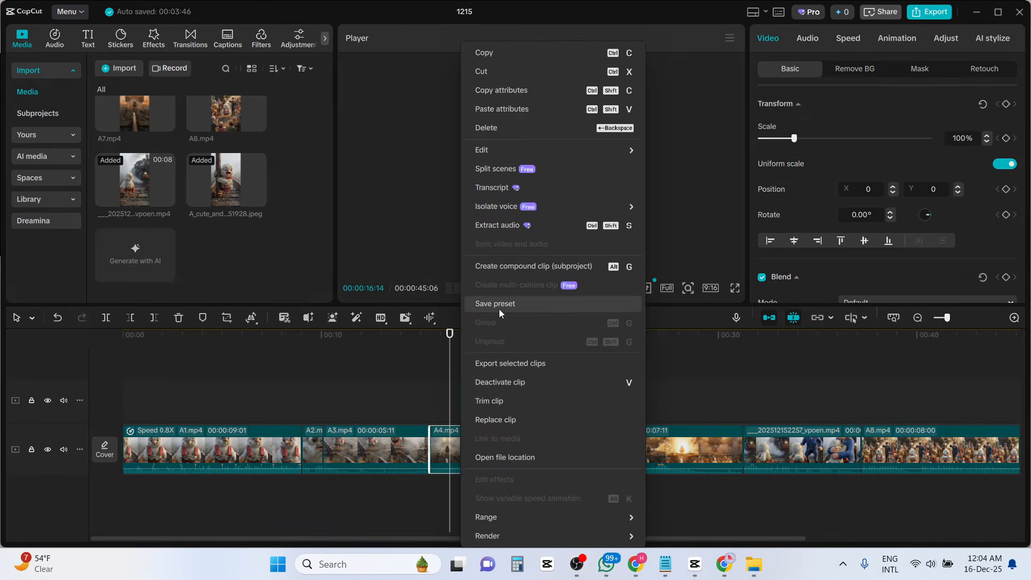
{"action": "left_click", "coordinate": [525, 227]}
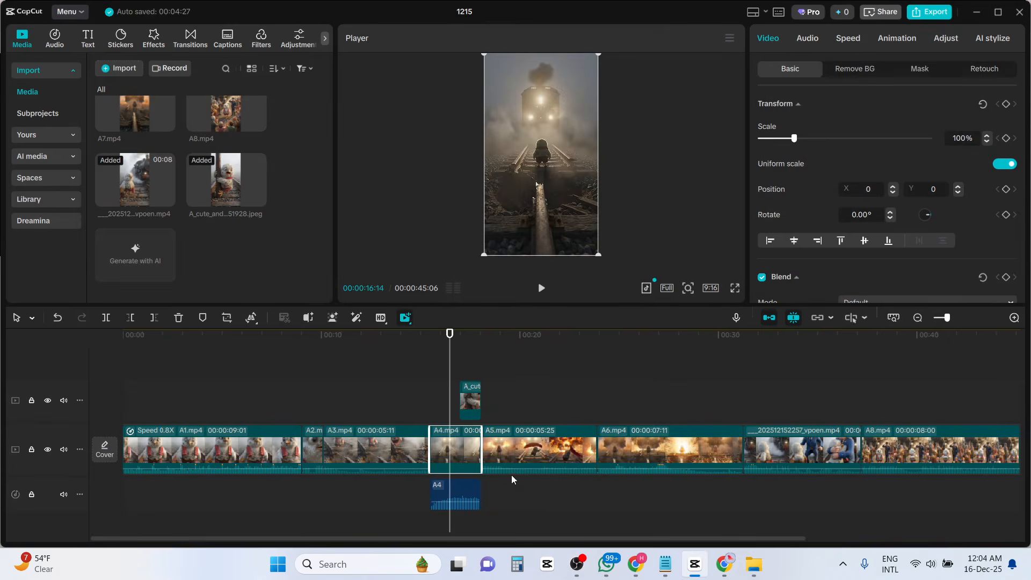
Mute the A5.mp4 clip by lowering its volume to -∞ dB.
{"action": "left_click", "coordinate": [553, 453]}
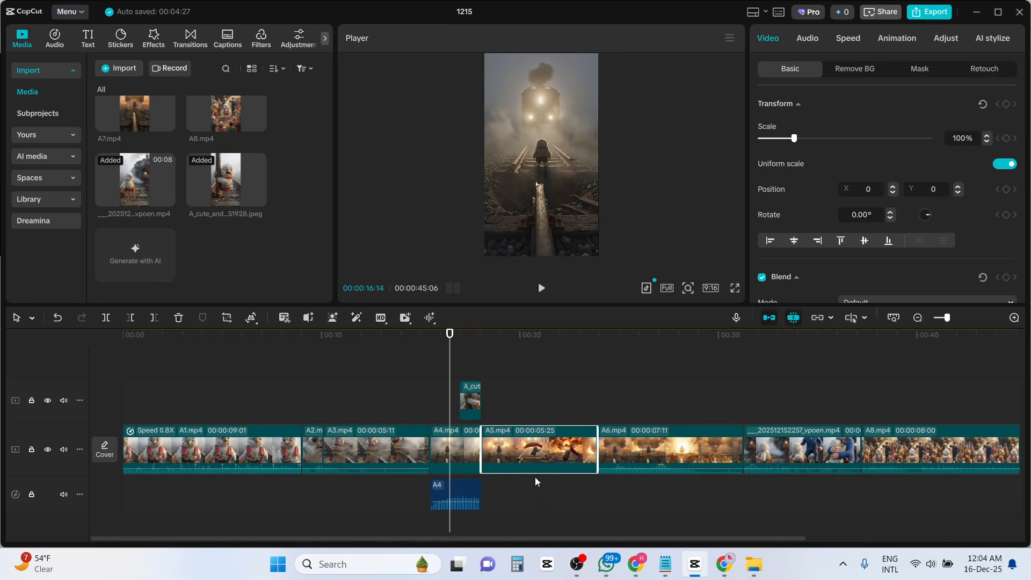
{"action": "key", "text": "ctrl+z"}
{"action": "left_click_drag", "start_coordinate": [542, 468], "coordinate": [543, 455]}
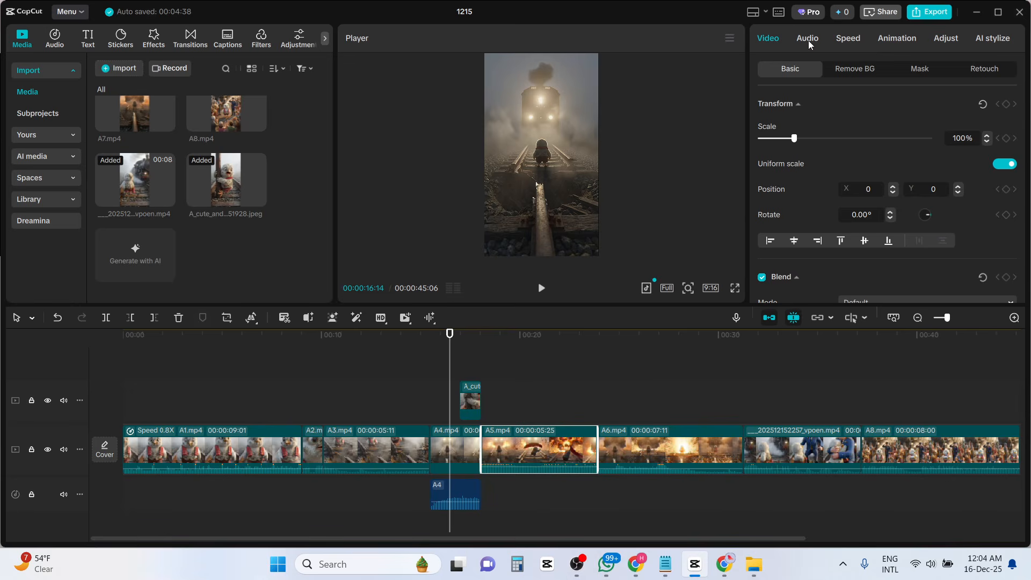
{"action": "left_click", "coordinate": [809, 41]}
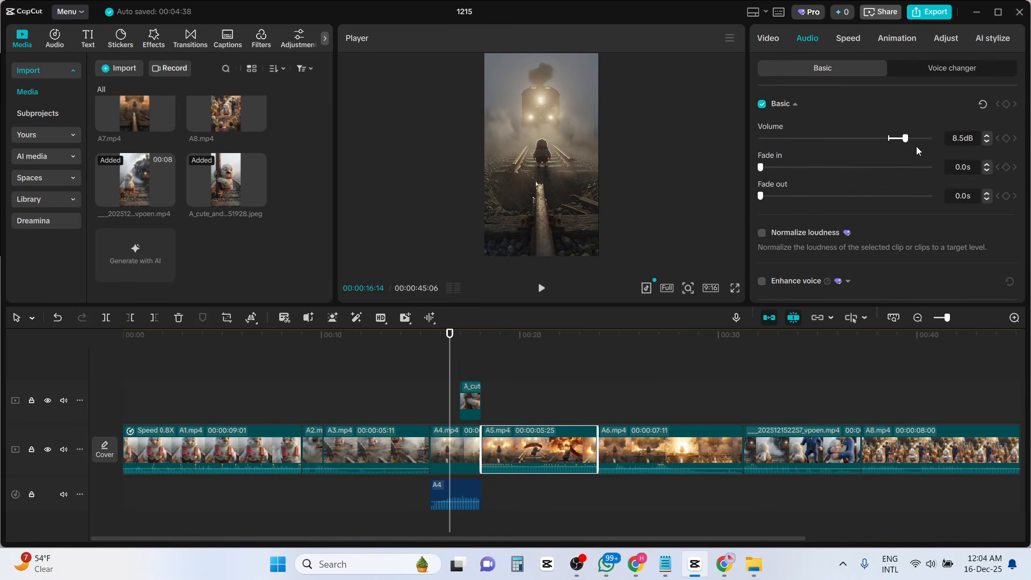
{"action": "left_click_drag", "start_coordinate": [906, 138], "coordinate": [743, 133]}
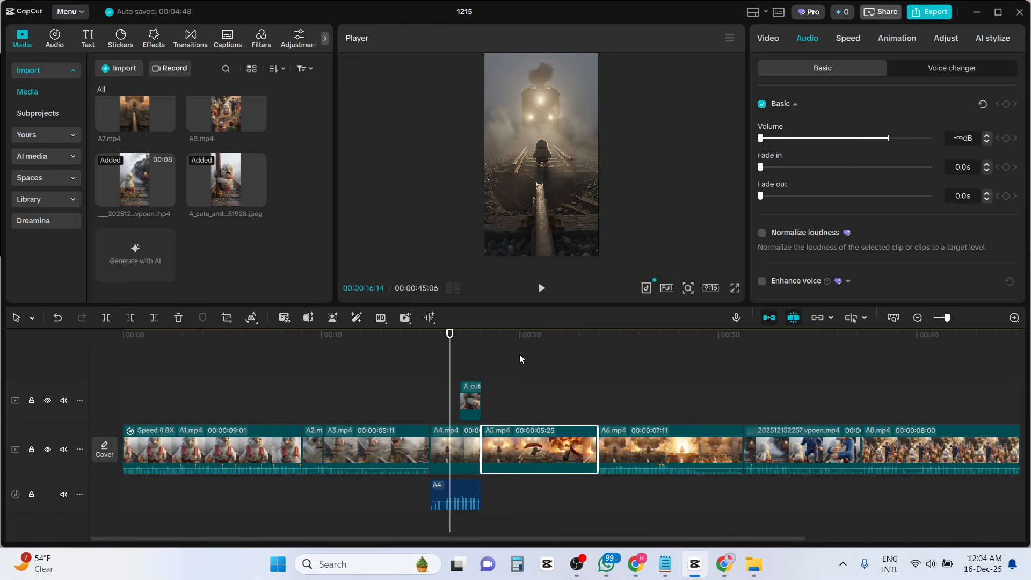
Play from A4.mp4 through the image overlay into the muted A5.mp4 clip to check the sound.
{"action": "left_click", "coordinate": [542, 288]}
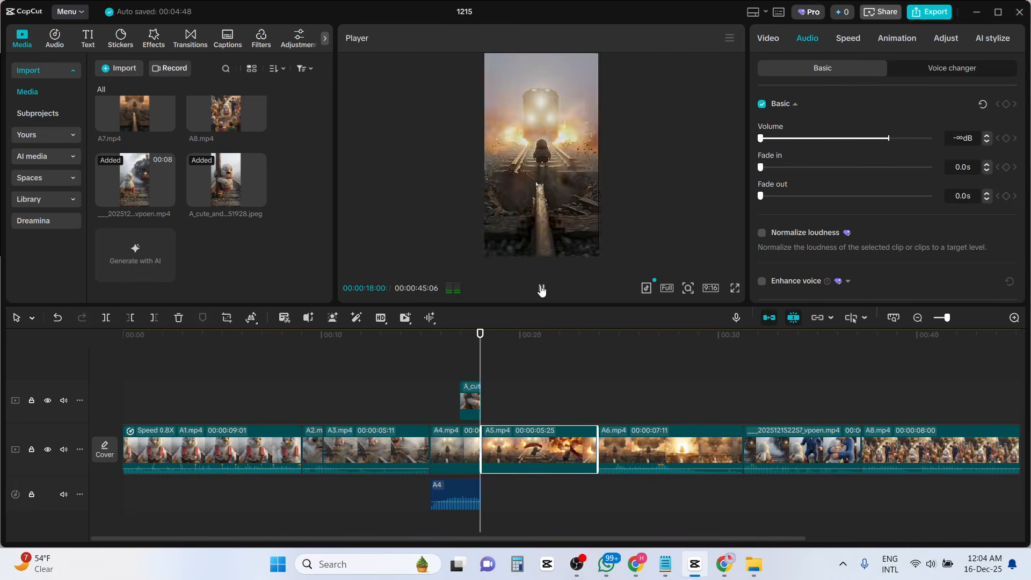
{"action": "left_click", "coordinate": [541, 289]}
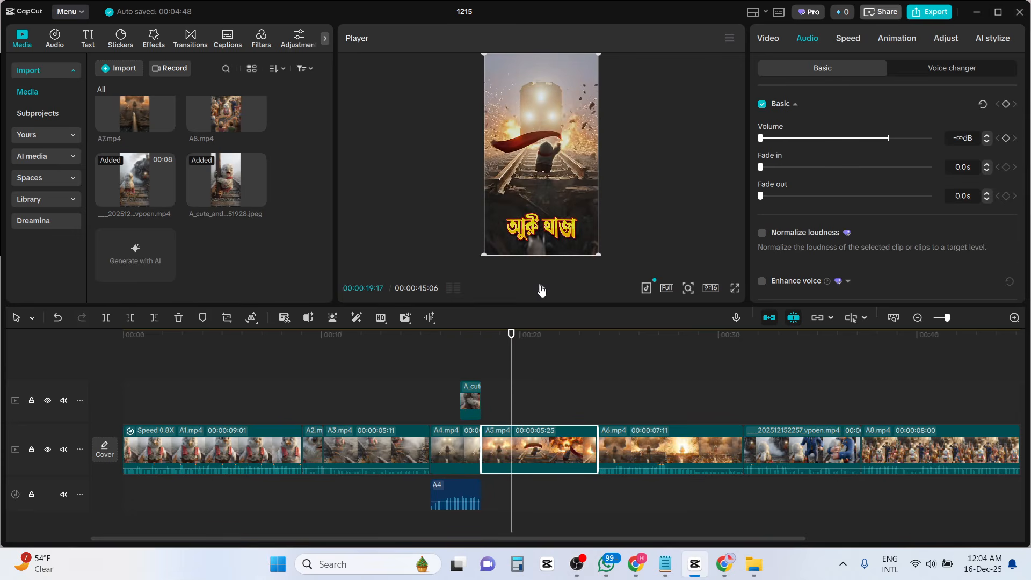
{"action": "left_click", "coordinate": [542, 290]}
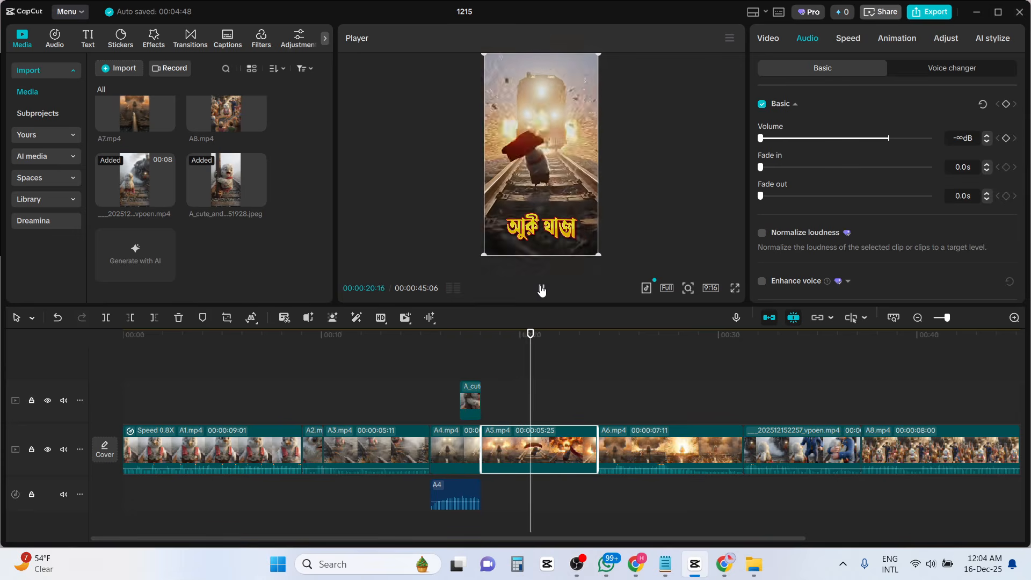
{"action": "left_click", "coordinate": [541, 290]}
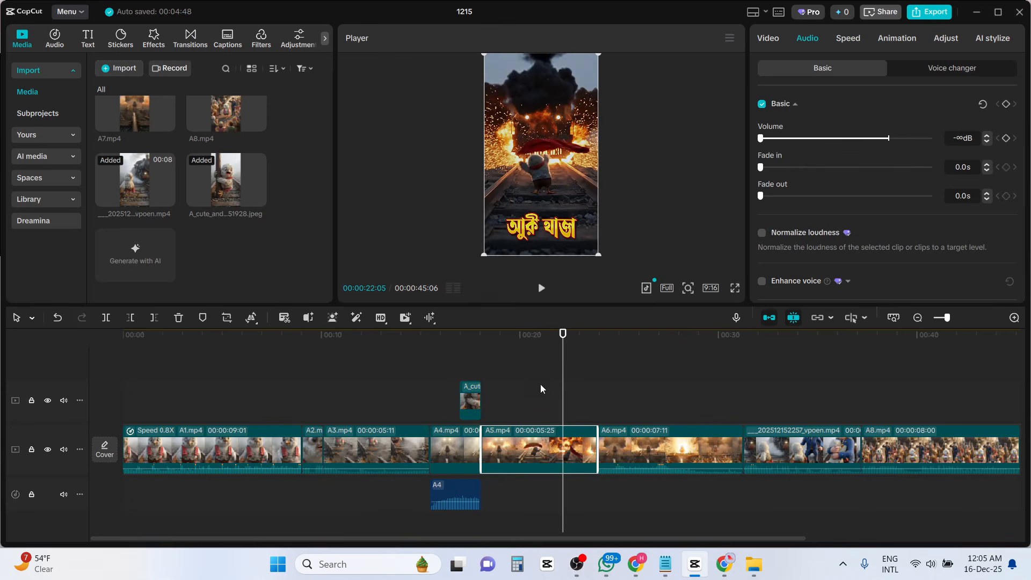
Paste a copy of the extracted A4 audio at 00:00:18:02 and extend it to the end of the A5.mp4 clip.
{"action": "left_click", "coordinate": [459, 493]}
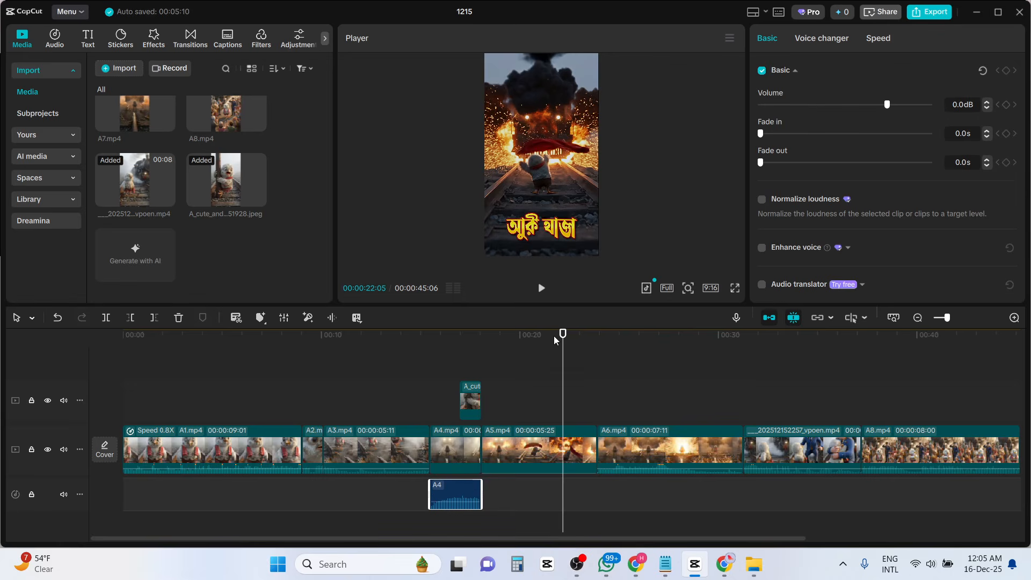
{"action": "left_click_drag", "start_coordinate": [562, 347], "coordinate": [485, 362]}
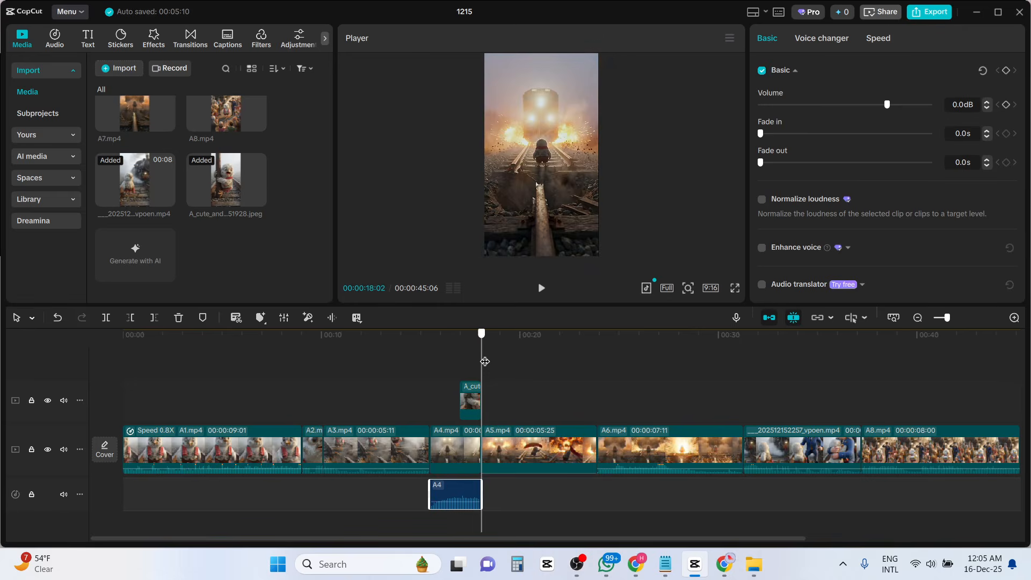
{"action": "key", "text": "ctrl+v"}
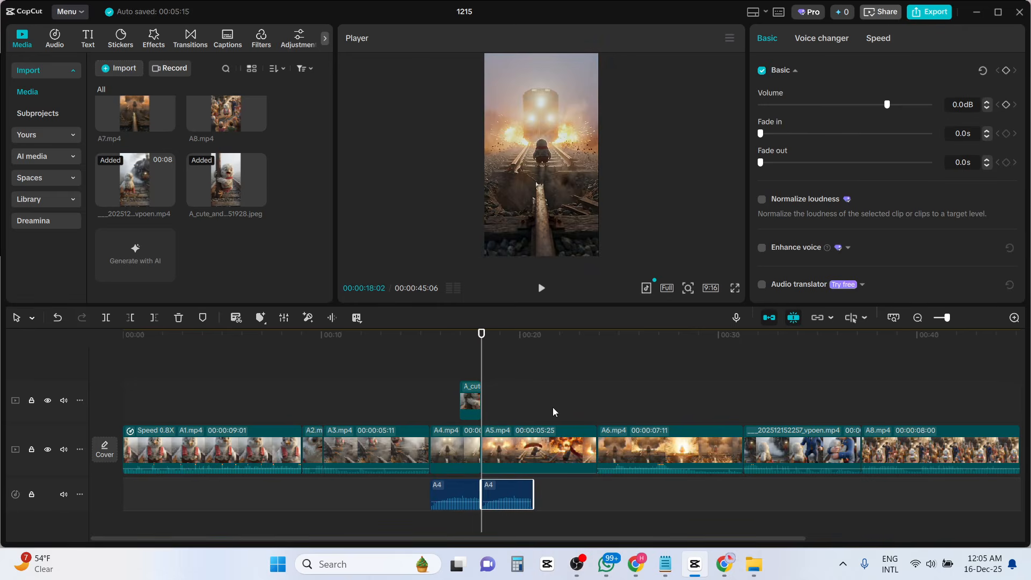
{"action": "left_click_drag", "start_coordinate": [534, 495], "coordinate": [598, 495]}
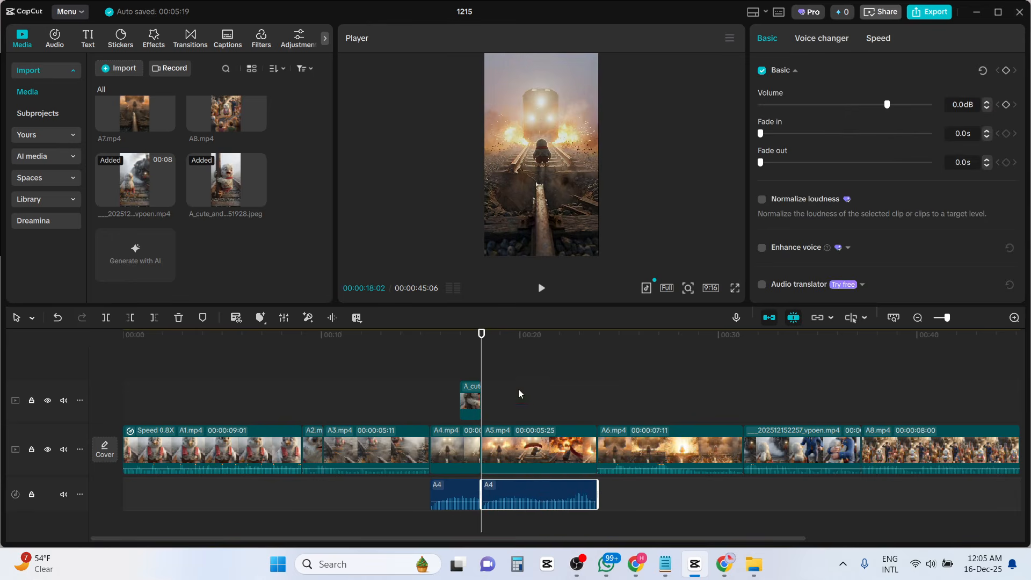
Replay from the start of A4.mp4 through A5.mp4 with the duplicated A4 audio underneath.
{"action": "left_click", "coordinate": [444, 336]}
{"action": "left_click_drag", "start_coordinate": [444, 336], "coordinate": [430, 334]}
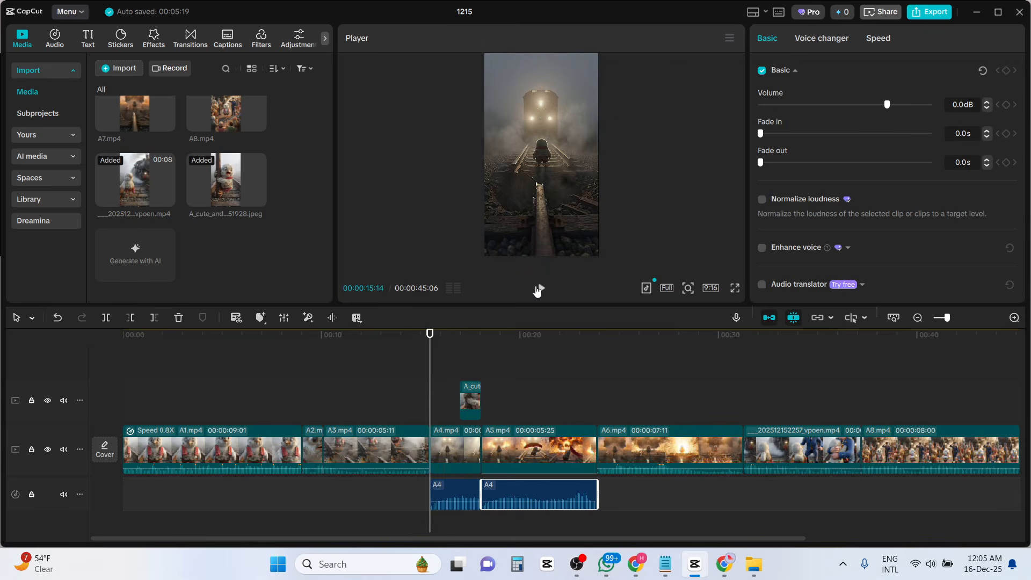
{"action": "left_click", "coordinate": [539, 289]}
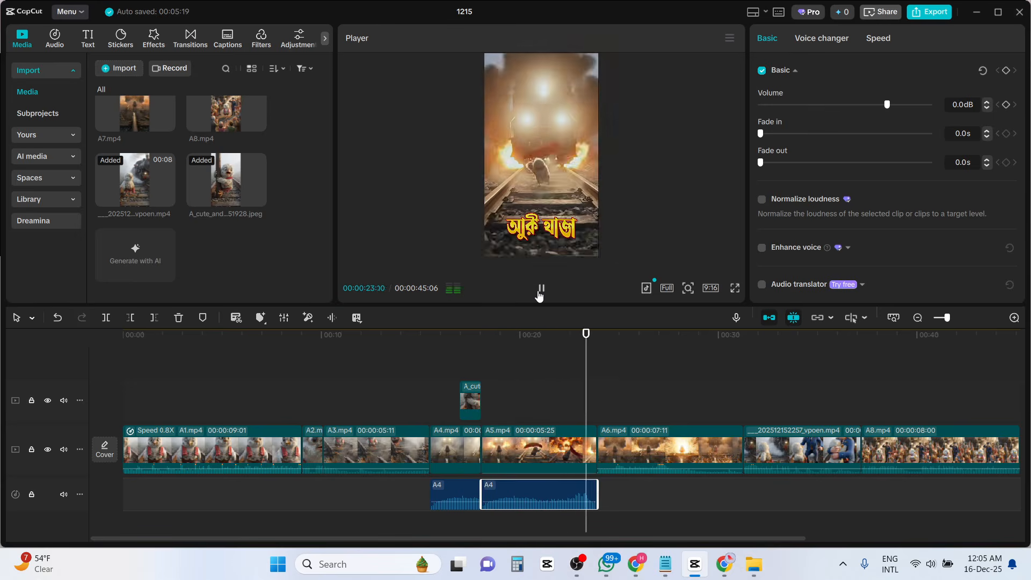
Stop playback and move the playhead back to 00:00:20:14 within the A5.mp4 clip.
{"action": "left_click", "coordinate": [541, 289]}
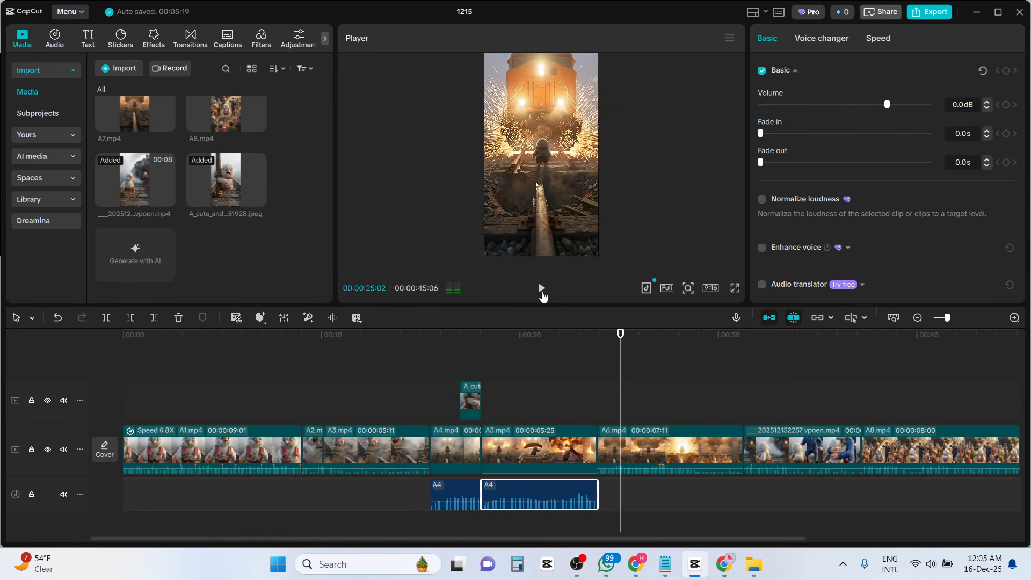
{"action": "left_click_drag", "start_coordinate": [622, 343], "coordinate": [530, 342]}
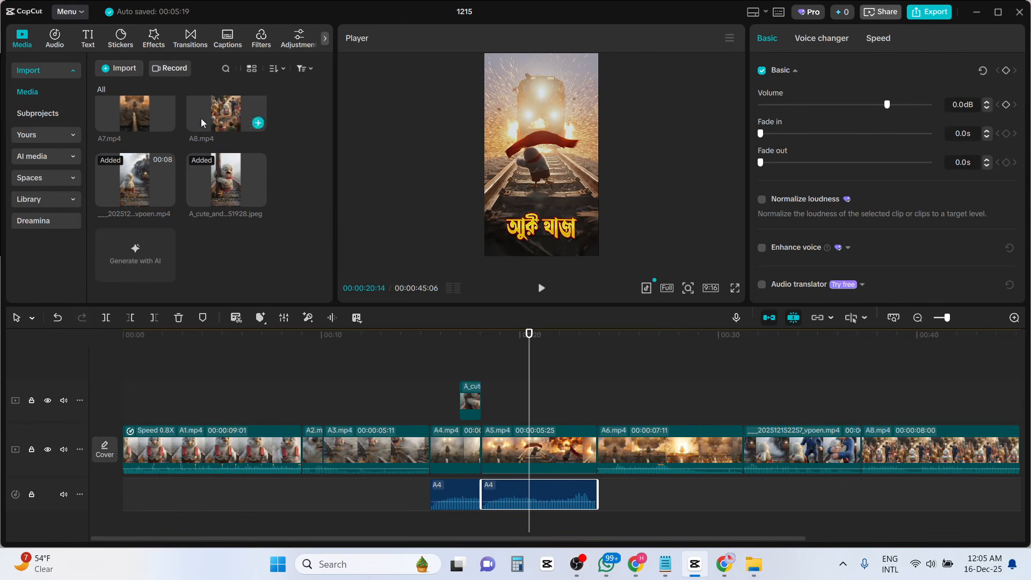
Browse the text templates and look through the Classic category for a suitable title style.
{"action": "left_click", "coordinate": [90, 41]}
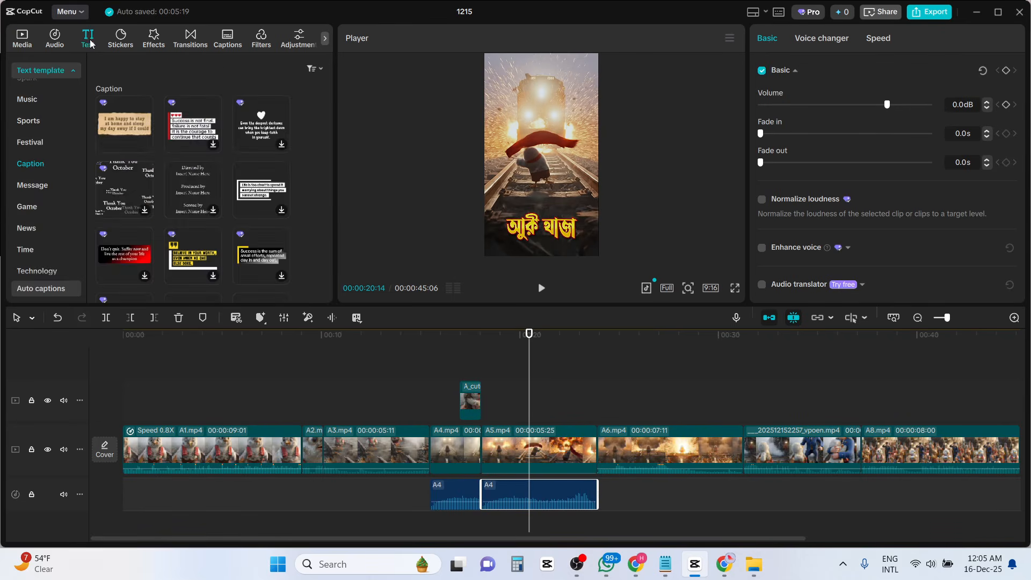
{"action": "scroll", "coordinate": [48, 234], "scroll_direction": "down", "scroll_amount": 3}
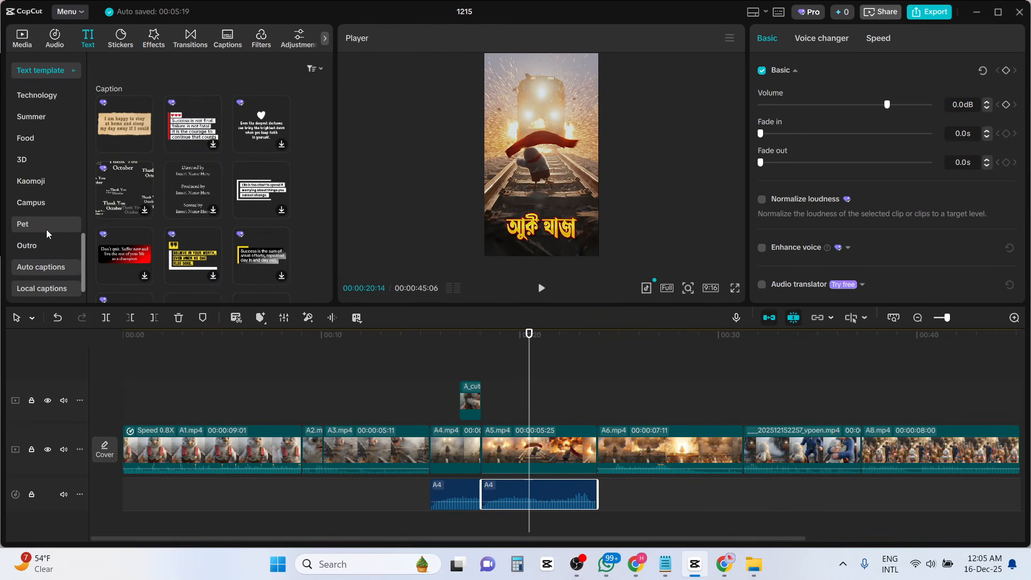
{"action": "scroll", "coordinate": [47, 234], "scroll_direction": "up", "scroll_amount": 10}
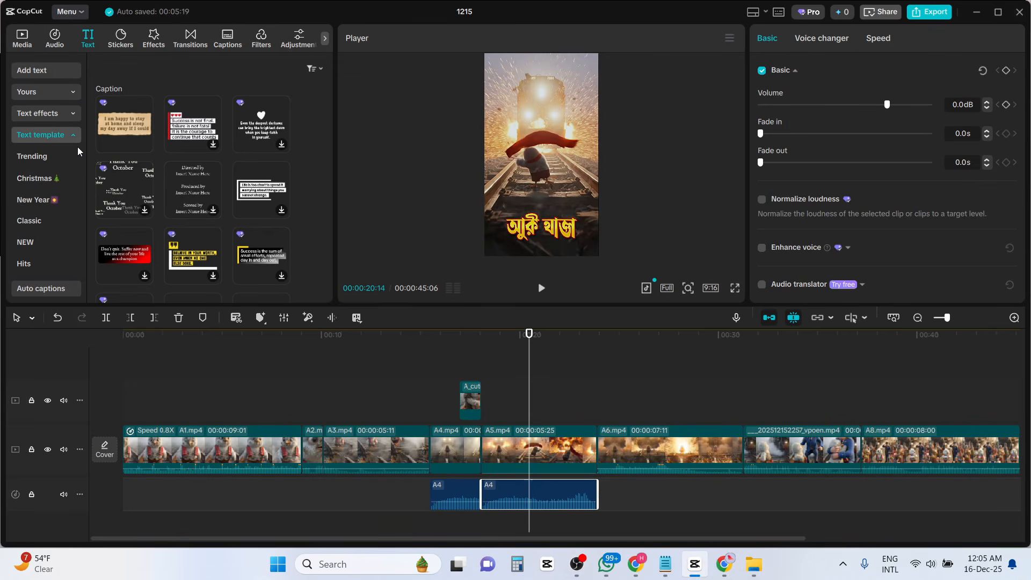
{"action": "left_click", "coordinate": [71, 138]}
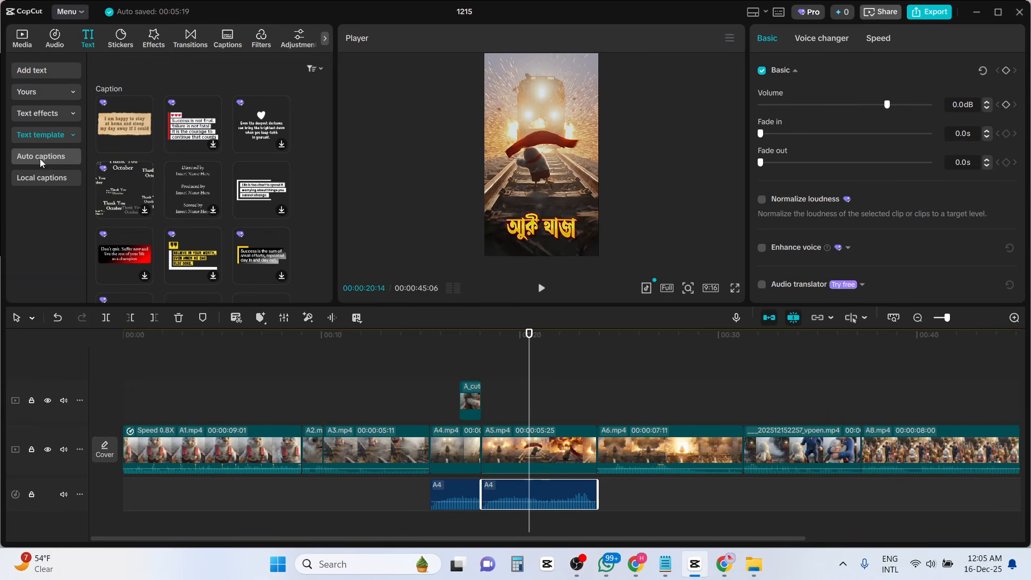
{"action": "left_click", "coordinate": [72, 138]}
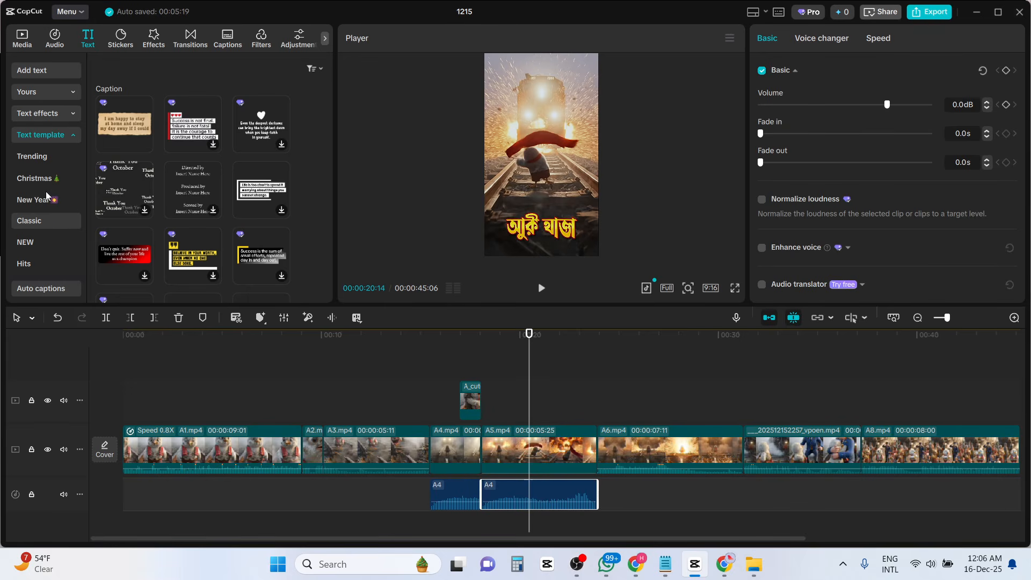
{"action": "left_click", "coordinate": [52, 221]}
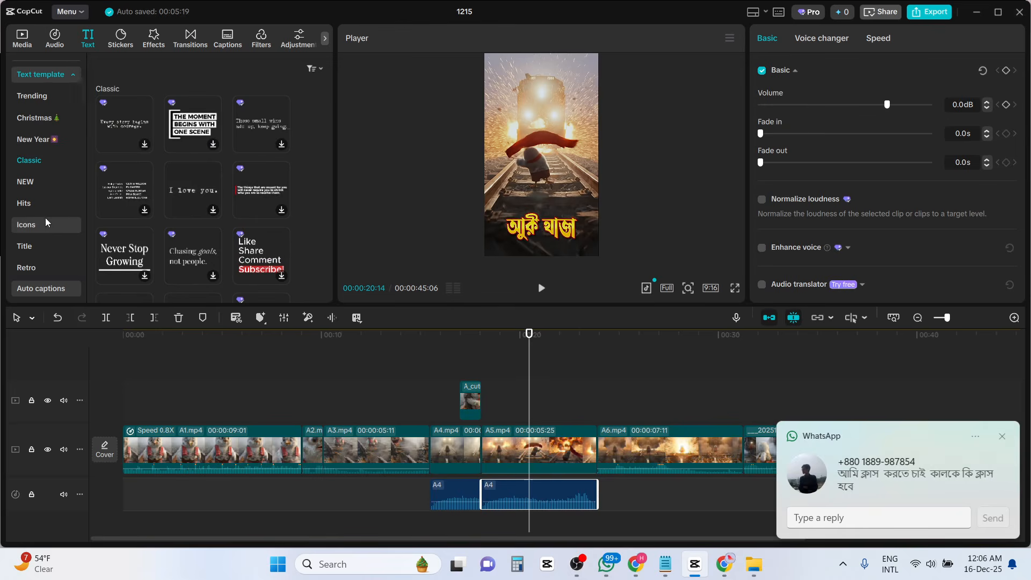
{"action": "scroll", "coordinate": [104, 207], "scroll_direction": "down", "scroll_amount": 5}
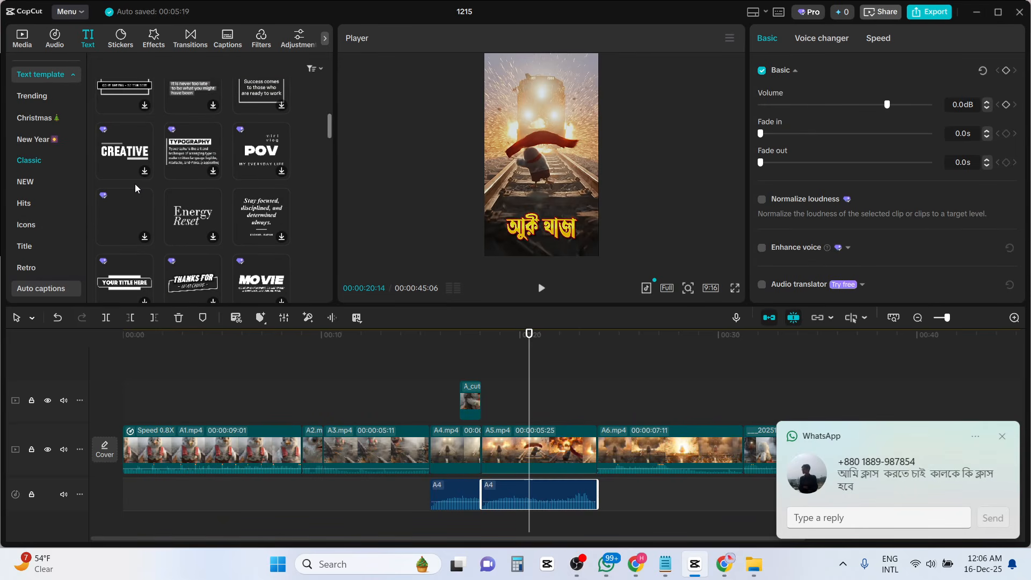
{"action": "scroll", "coordinate": [136, 188], "scroll_direction": "up", "scroll_amount": 5}
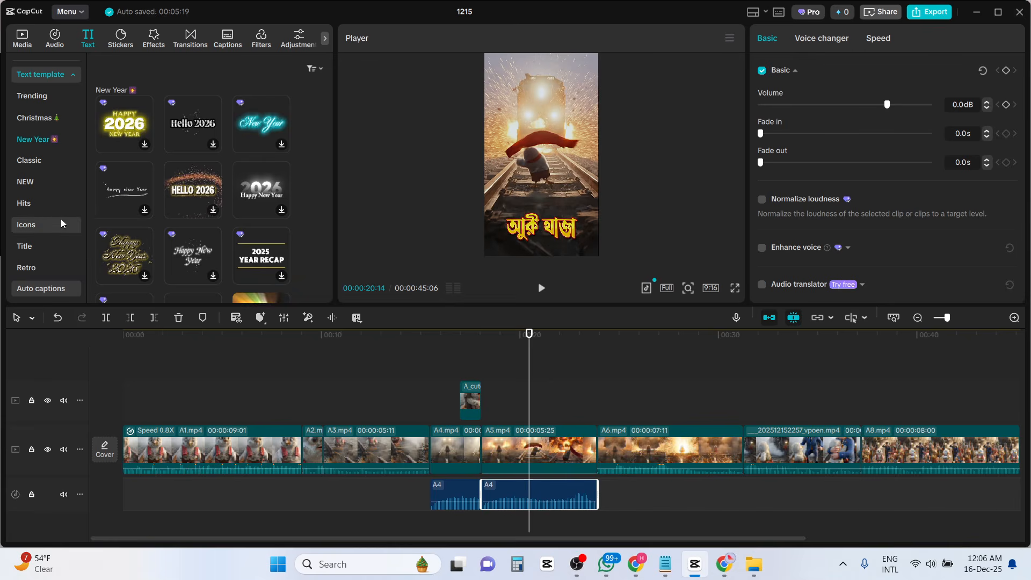
Examine the designs in the NEW category of text templates.
{"action": "left_click", "coordinate": [37, 181]}
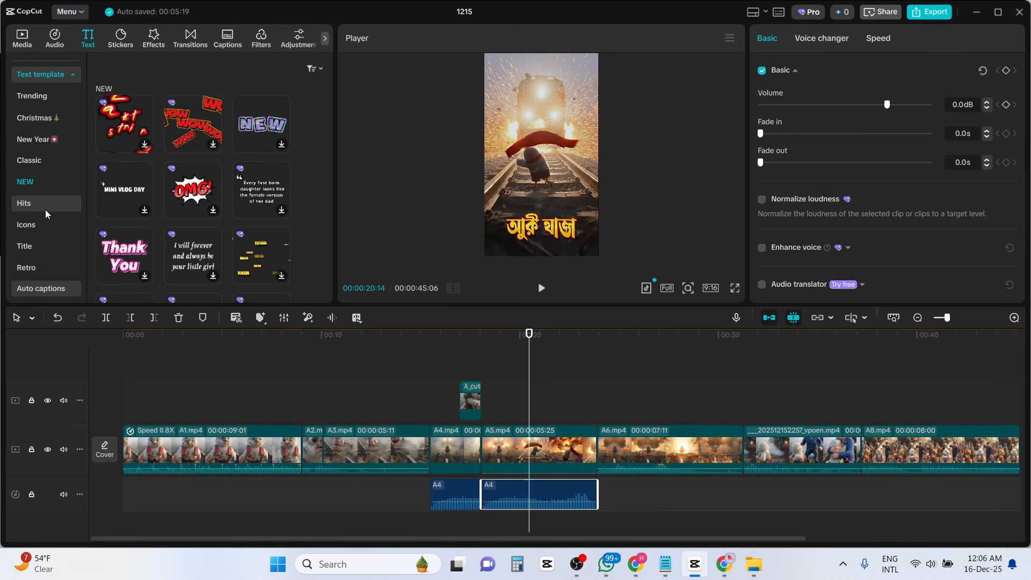
{"action": "scroll", "coordinate": [160, 199], "scroll_direction": "down", "scroll_amount": 2}
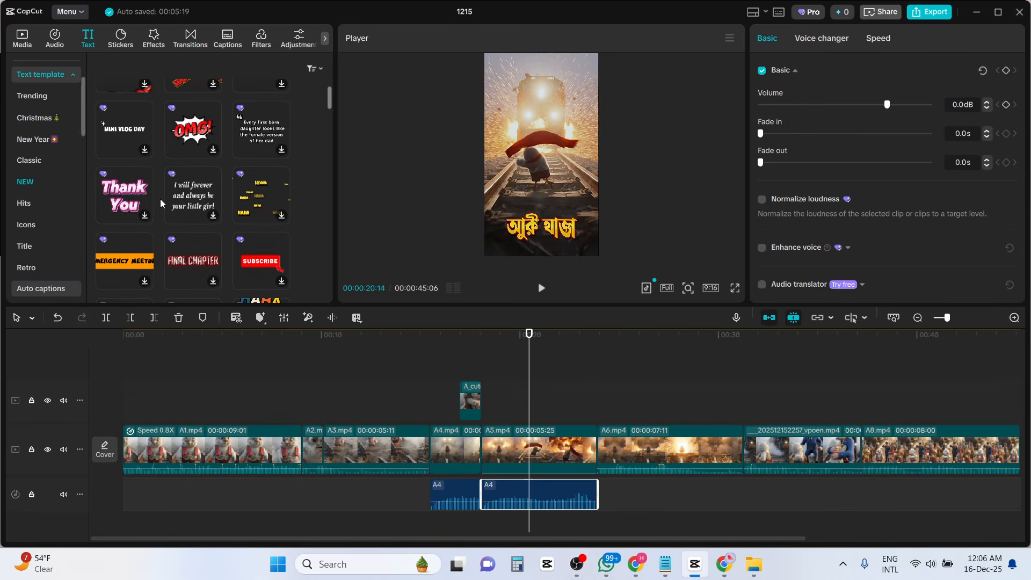
{"action": "scroll", "coordinate": [160, 199], "scroll_direction": "down", "scroll_amount": 2}
{"action": "scroll", "coordinate": [160, 199], "scroll_direction": "down", "scroll_amount": 1}
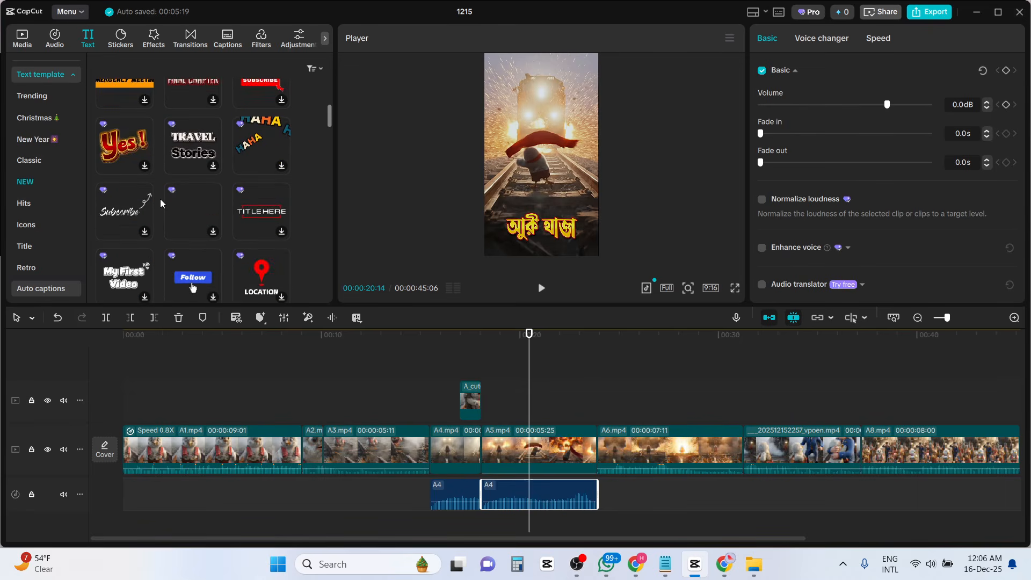
{"action": "scroll", "coordinate": [161, 199], "scroll_direction": "down", "scroll_amount": 1}
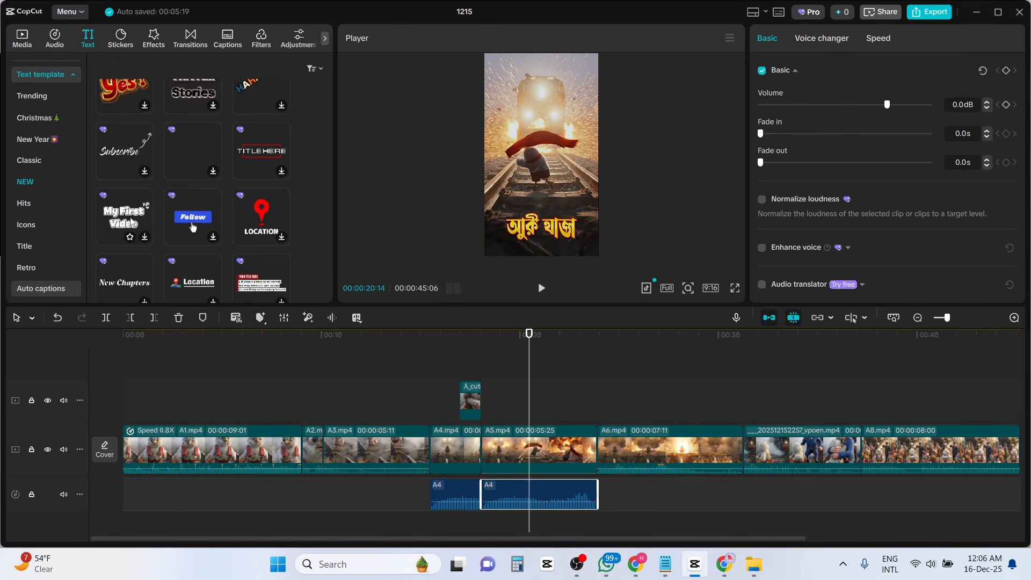
{"action": "scroll", "coordinate": [223, 207], "scroll_direction": "down", "scroll_amount": 5}
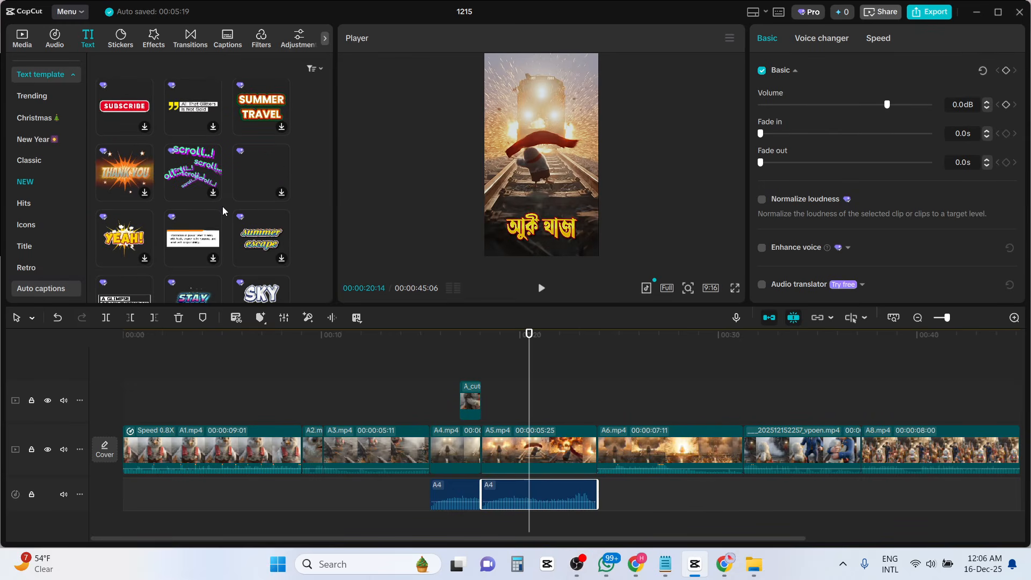
{"action": "scroll", "coordinate": [222, 206], "scroll_direction": "down", "scroll_amount": 1}
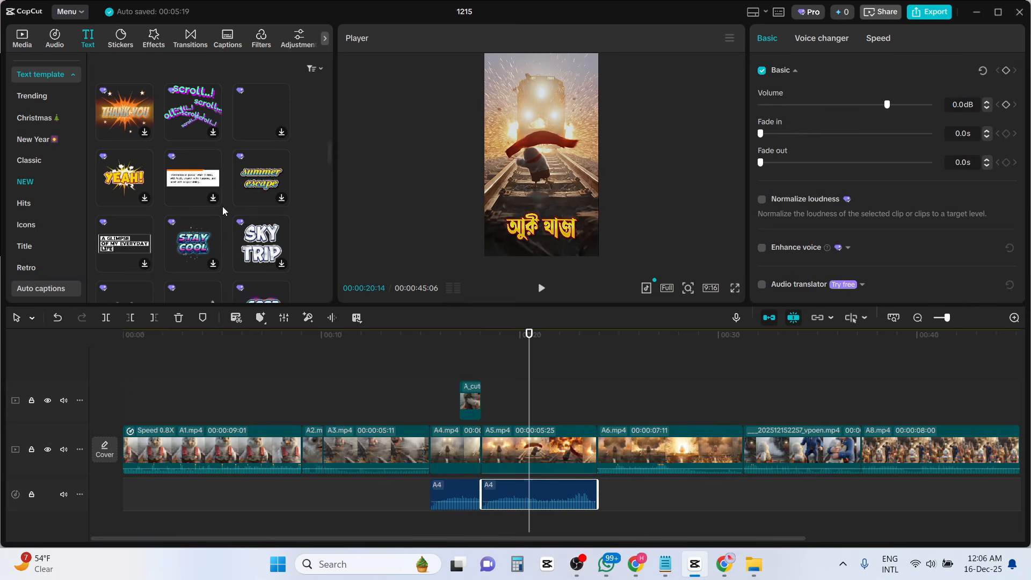
{"action": "scroll", "coordinate": [223, 207], "scroll_direction": "down", "scroll_amount": 1}
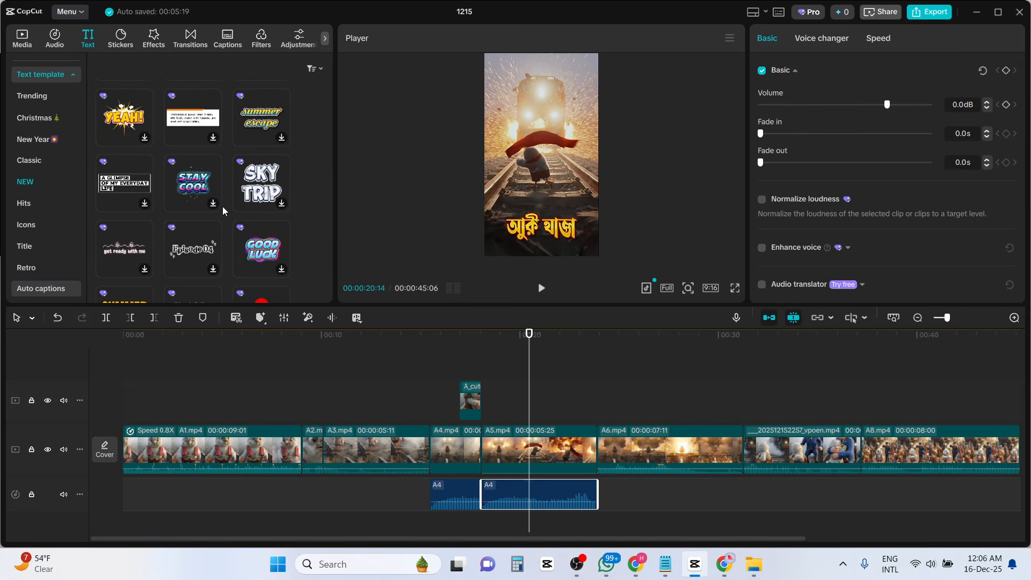
{"action": "scroll", "coordinate": [223, 206], "scroll_direction": "down", "scroll_amount": 1}
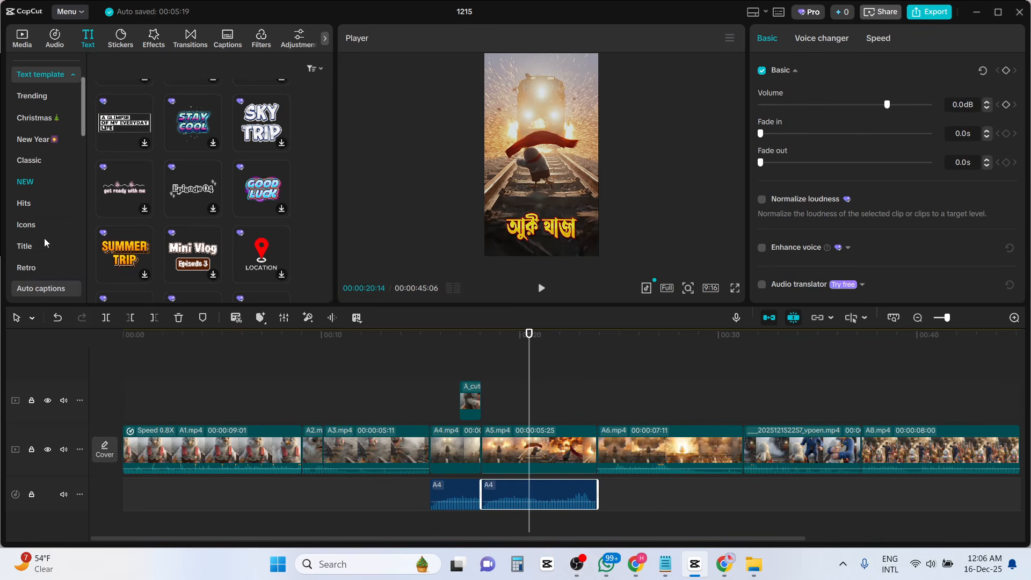
Check the Chapter text templates and return to the template categories after a look at the auto captions settings.
{"action": "scroll", "coordinate": [42, 262], "scroll_direction": "down", "scroll_amount": 2}
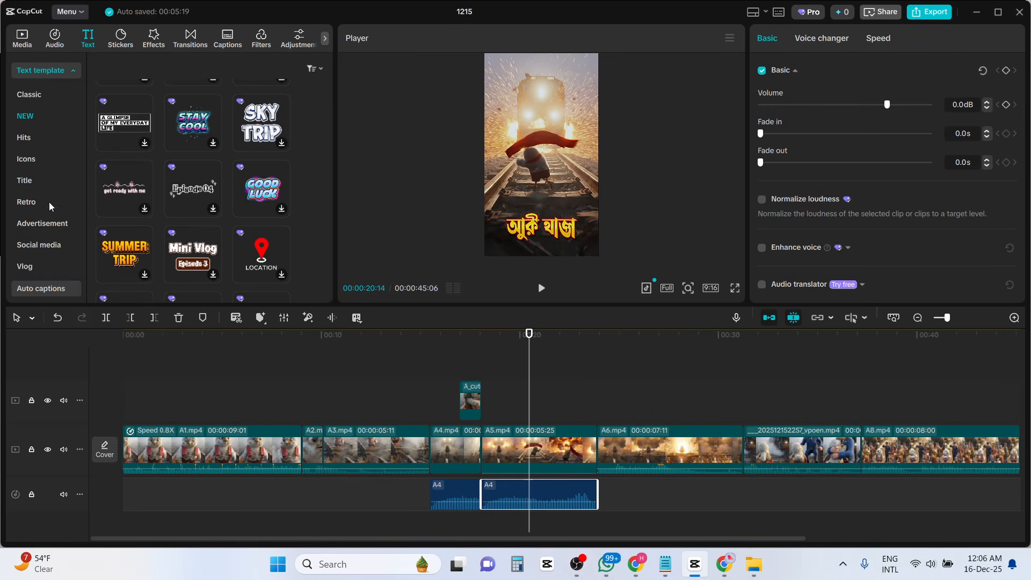
{"action": "scroll", "coordinate": [56, 248], "scroll_direction": "down", "scroll_amount": 2}
{"action": "left_click", "coordinate": [48, 251]}
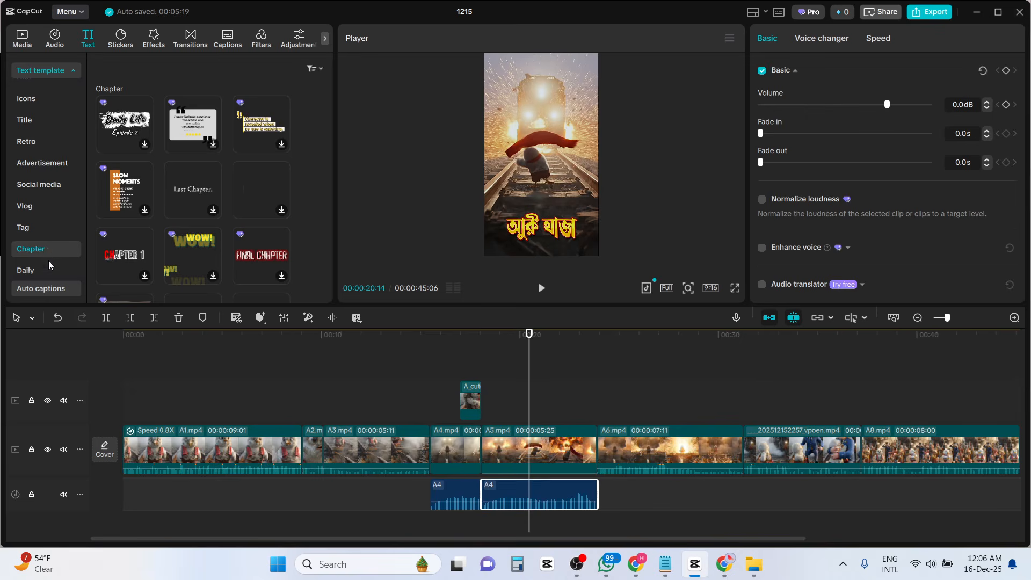
{"action": "left_click", "coordinate": [58, 289]}
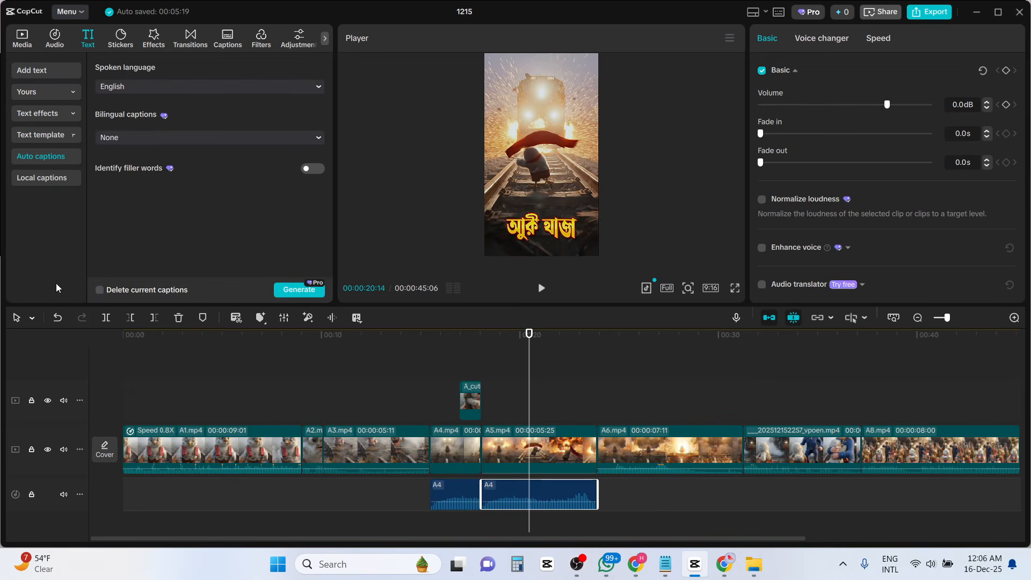
{"action": "left_click", "coordinate": [70, 139]}
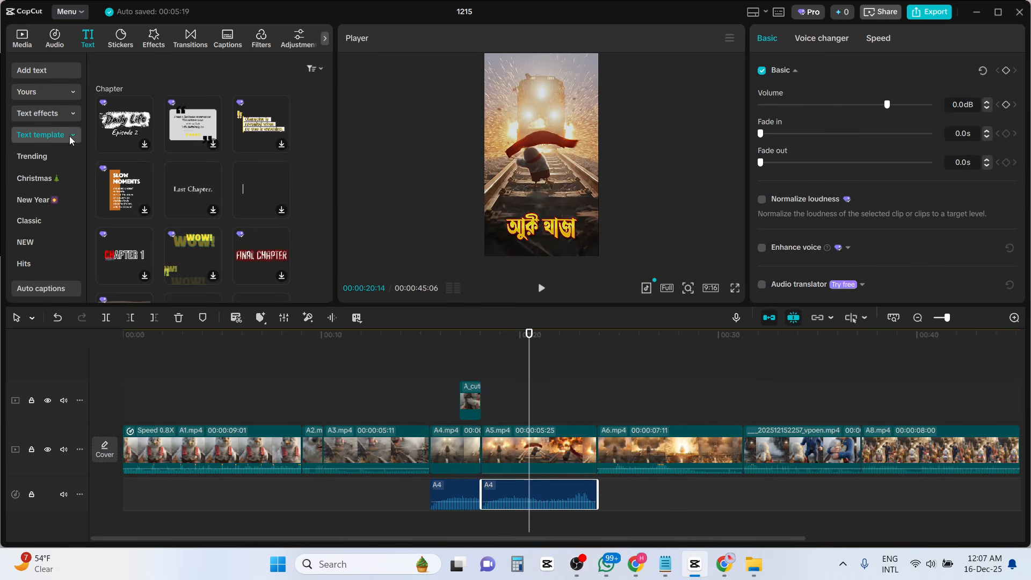
Add the yellow CINEMATIC text template from the Daily category above A5.mp4, starting at 00:00:20:14.
{"action": "scroll", "coordinate": [41, 223], "scroll_direction": "down", "scroll_amount": 2}
{"action": "scroll", "coordinate": [41, 224], "scroll_direction": "down", "scroll_amount": 5}
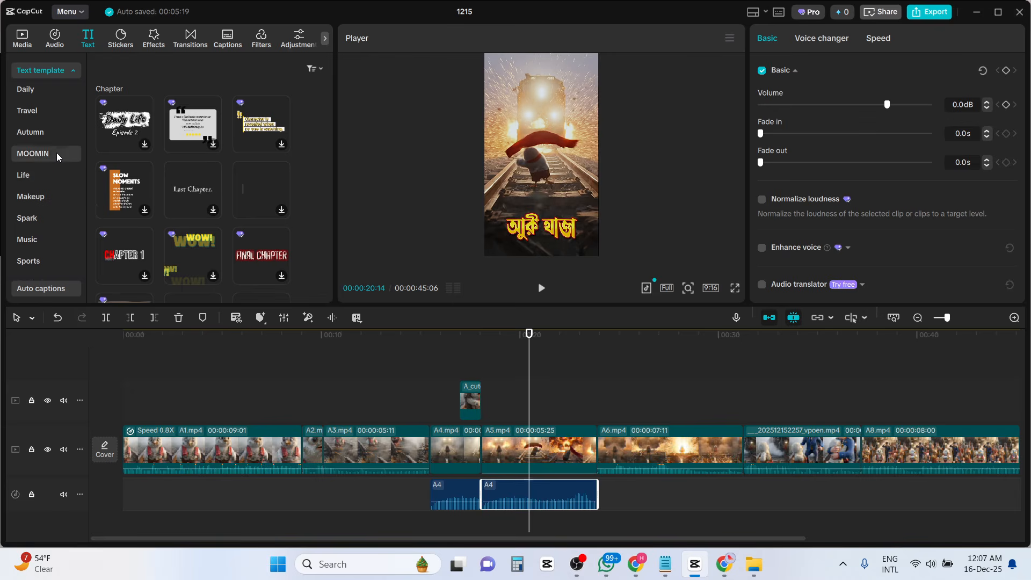
{"action": "scroll", "coordinate": [56, 137], "scroll_direction": "up", "scroll_amount": 2}
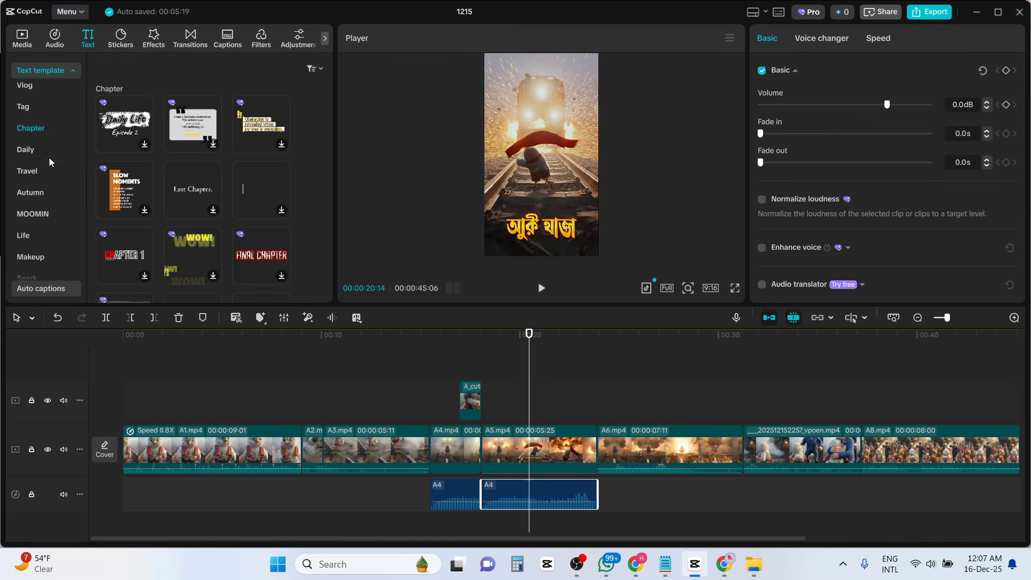
{"action": "left_click", "coordinate": [52, 150]}
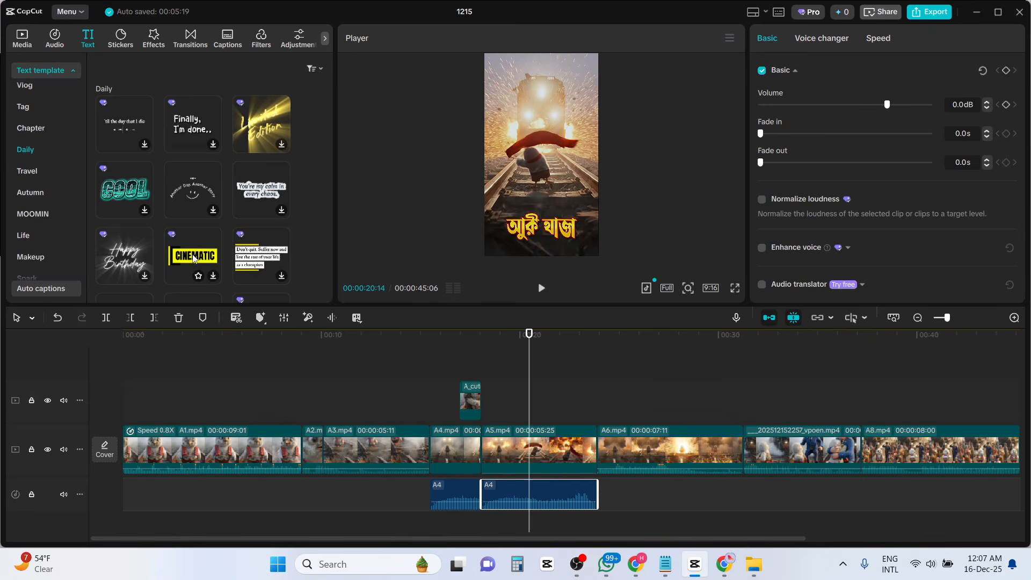
{"action": "left_click_drag", "start_coordinate": [202, 262], "coordinate": [518, 402]}
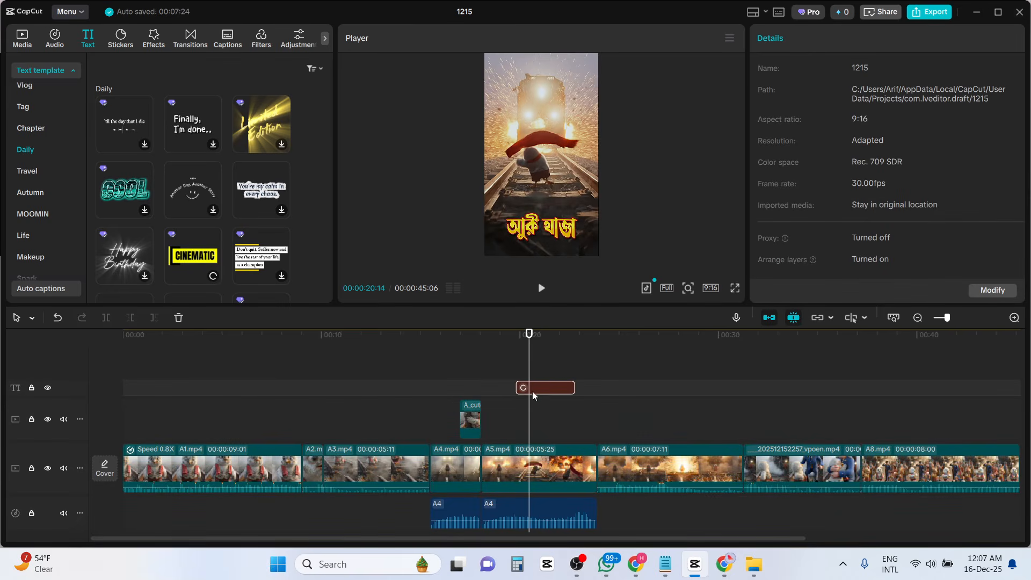
{"action": "left_click_drag", "start_coordinate": [539, 395], "coordinate": [563, 386]}
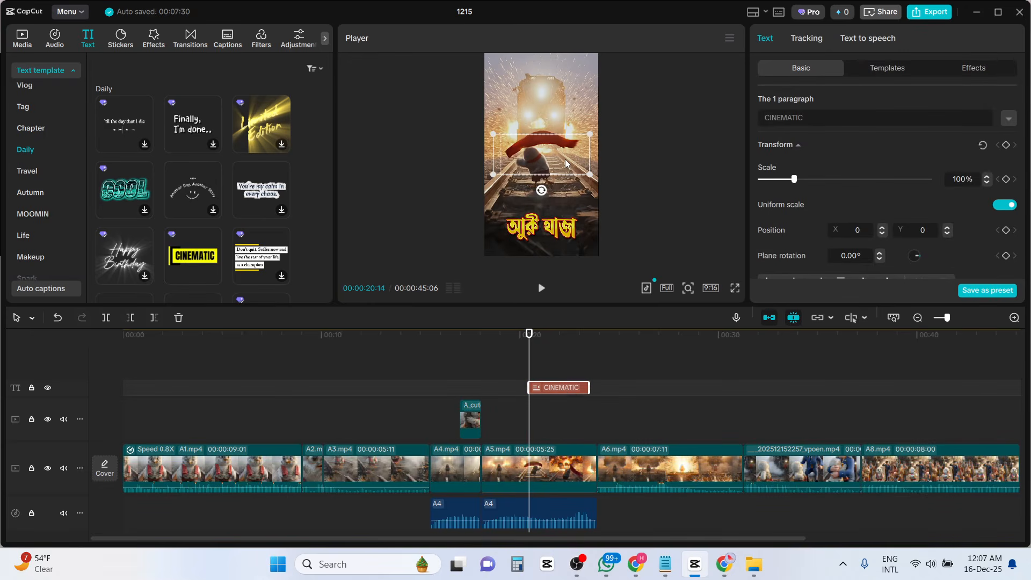
Replace the CINEMATIC text in the template's first paragraph with "LI".
{"action": "double_click", "coordinate": [808, 119]}
{"action": "type", "text": "ধধধধ"}
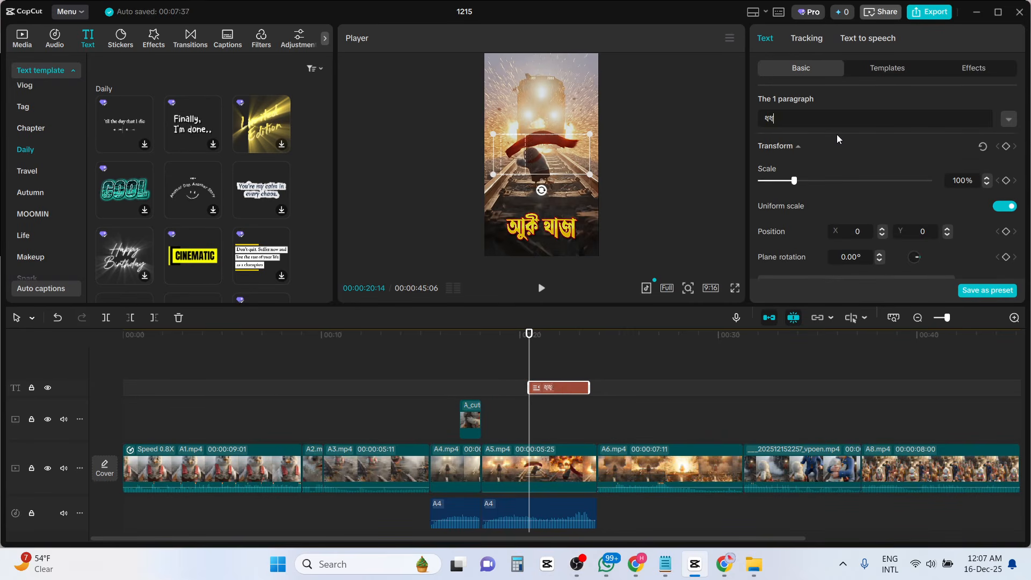
{"action": "key", "text": "BackSpace"}
{"action": "key", "text": "BackSpace"}
{"action": "key", "text": "BackSpace"}
{"action": "key", "text": "BackSpace"}
{"action": "type", "text": "LI"}
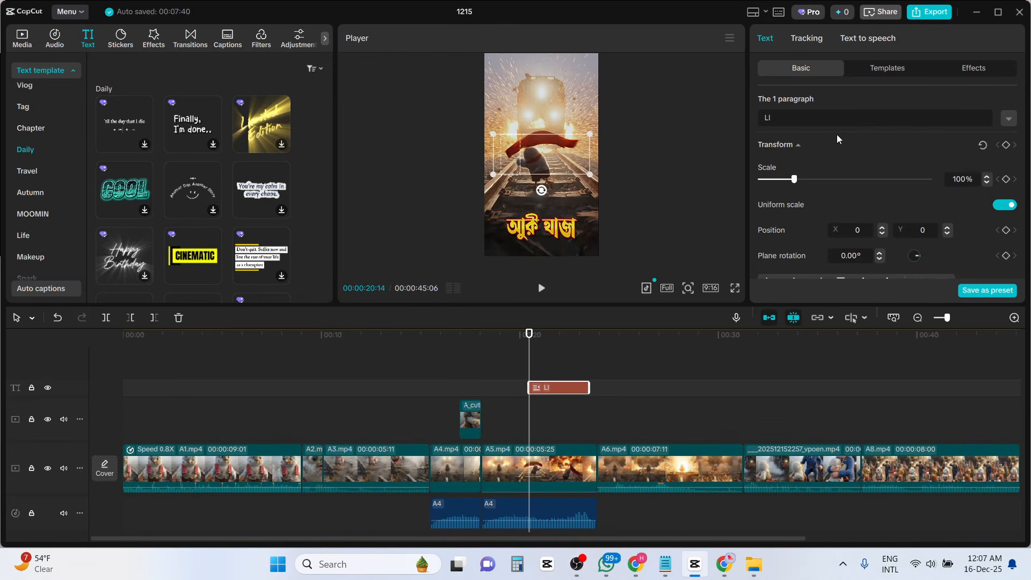
Complete the title text as LIFE RISK and place it over the Bengali caption at X -76, Y -1352.
{"action": "type", "text": "FE RISK"}
{"action": "left_click_drag", "start_coordinate": [545, 179], "coordinate": [542, 248]}
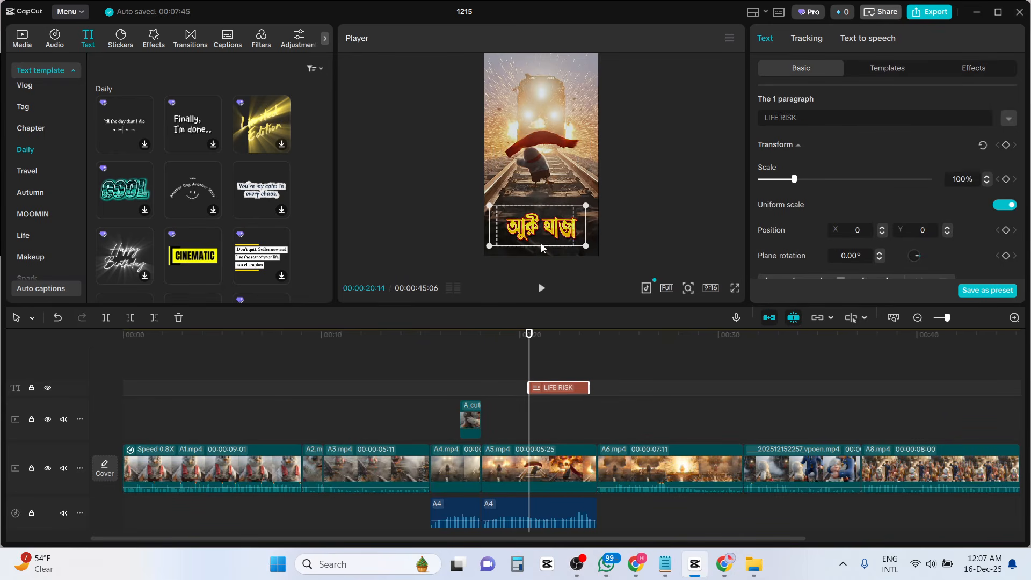
Extend the start of the LIFE RISK title clip back to about 00:00:19:13 and play it through.
{"action": "left_click", "coordinate": [508, 341]}
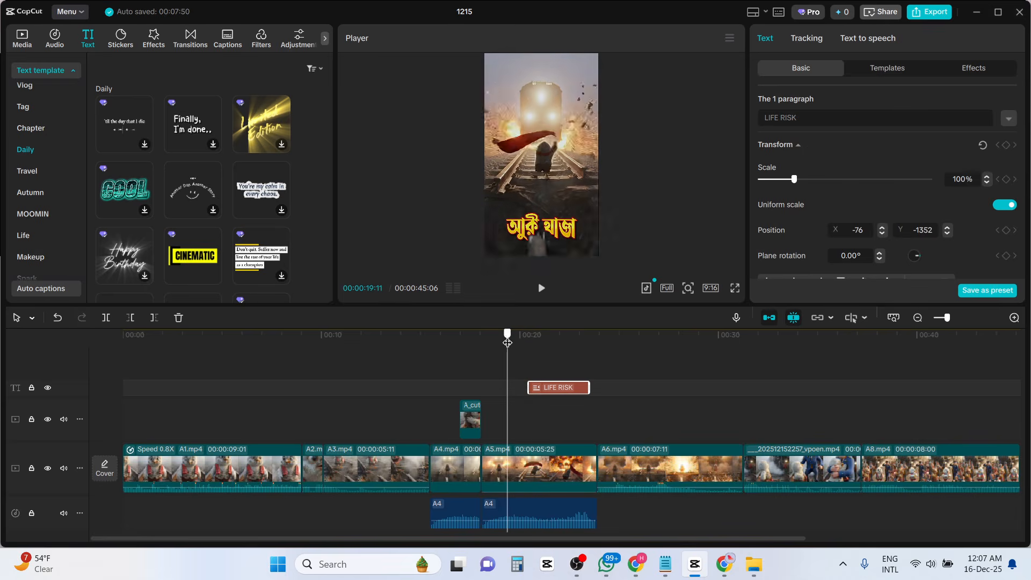
{"action": "left_click", "coordinate": [546, 382]}
{"action": "left_click", "coordinate": [537, 389]}
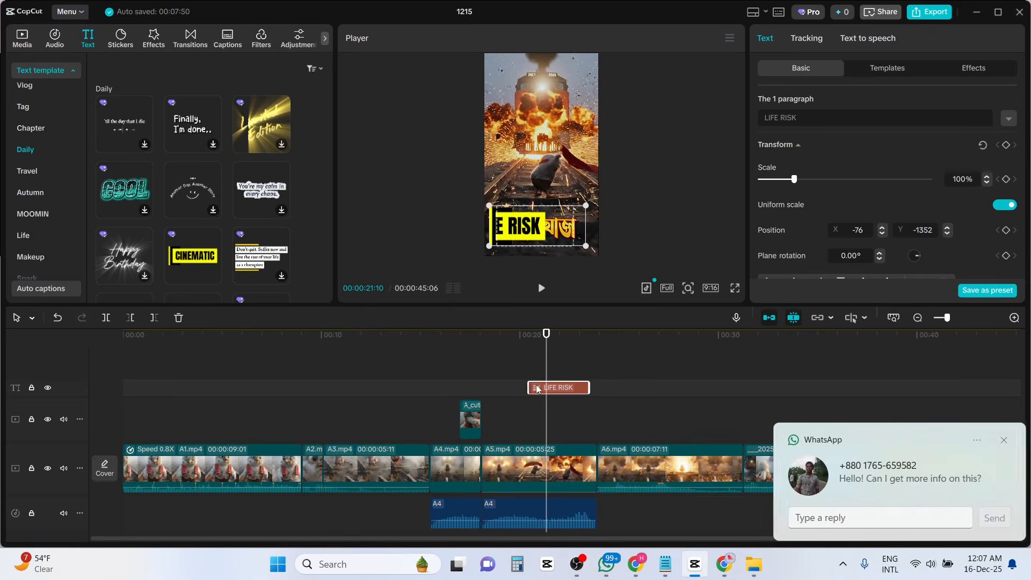
{"action": "left_click_drag", "start_coordinate": [531, 388], "coordinate": [508, 387]}
{"action": "left_click", "coordinate": [508, 345]}
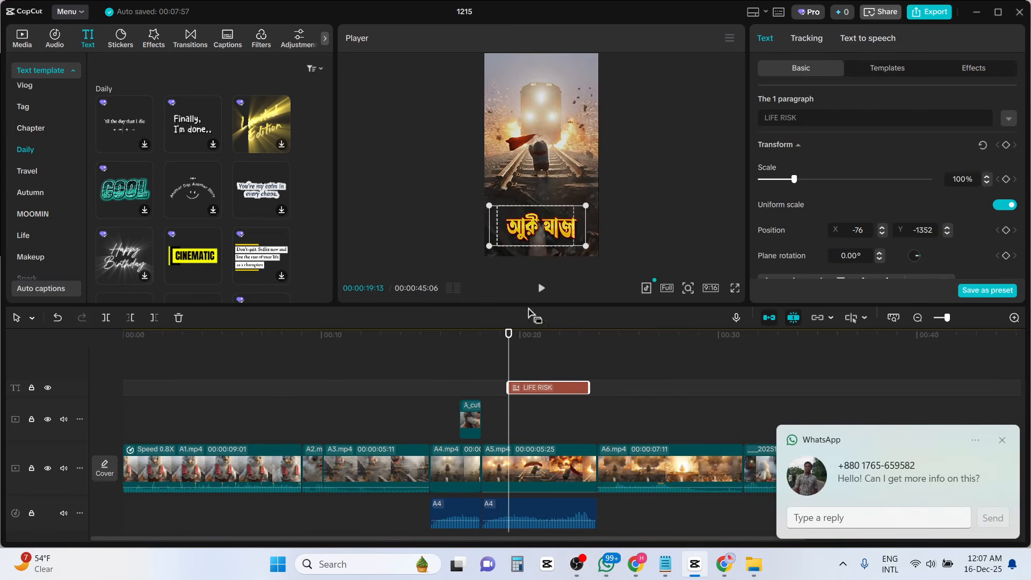
{"action": "left_click", "coordinate": [541, 289]}
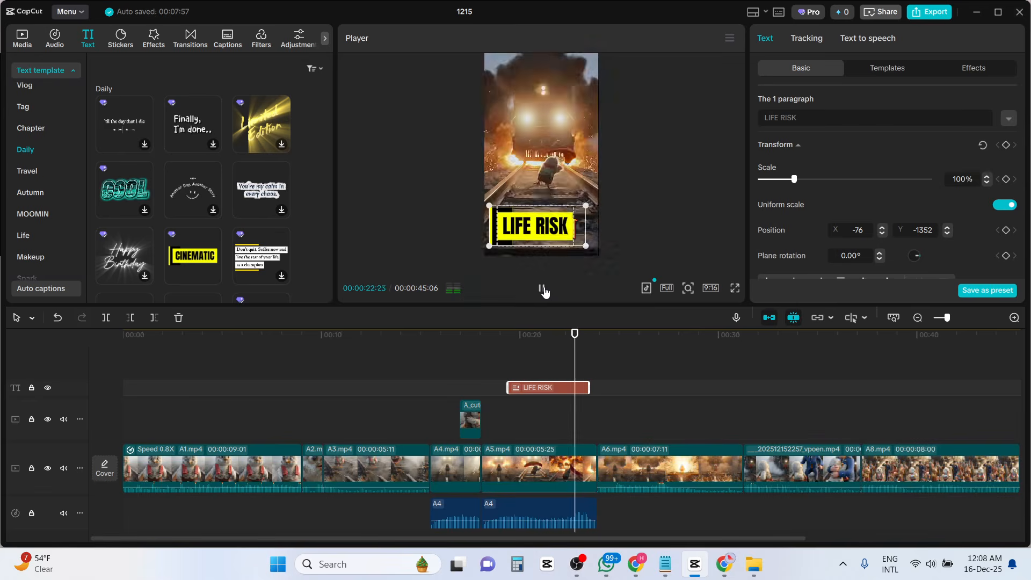
{"action": "left_click", "coordinate": [543, 289]}
Split the LIFE RISK title clip at 00:00:21:06 and delete its first part.
{"action": "left_click_drag", "start_coordinate": [582, 337], "coordinate": [545, 349]}
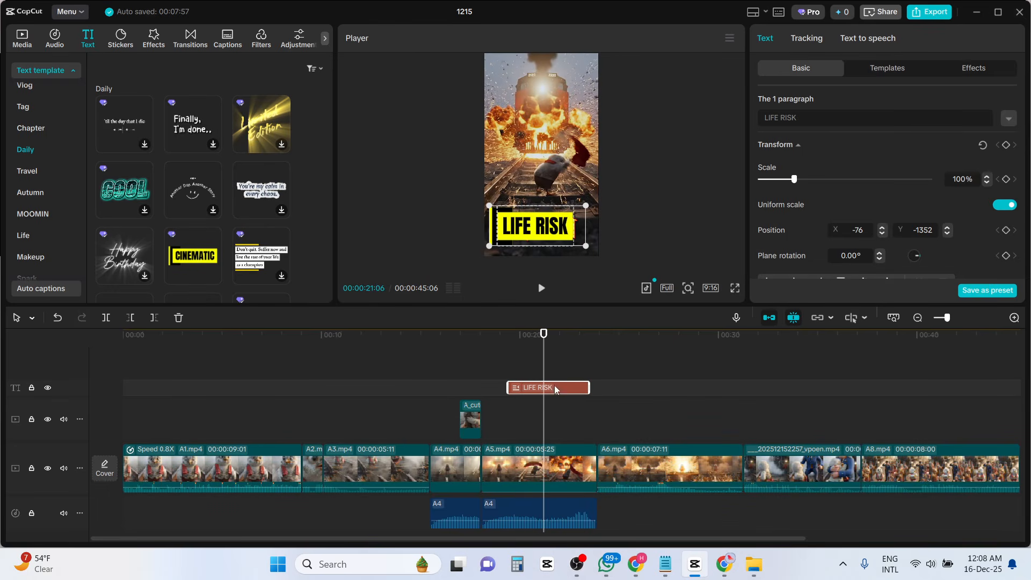
{"action": "left_click", "coordinate": [106, 317]}
{"action": "left_click", "coordinate": [526, 395]}
{"action": "key", "text": "Delete"}
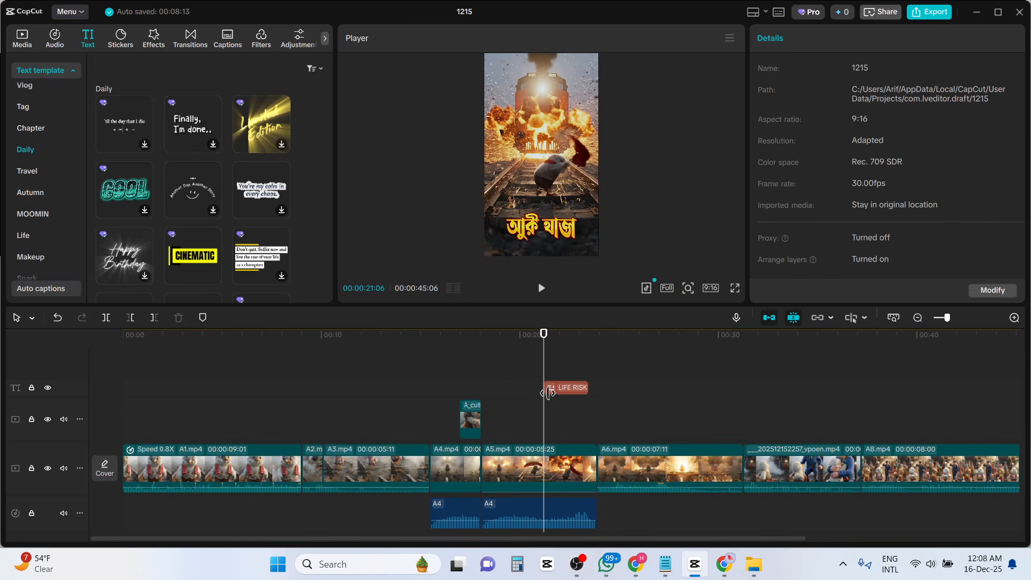
Extend the remaining LIFE RISK title clip so it starts just before 00:00:19:00 and ends with video clip A5.
{"action": "left_click_drag", "start_coordinate": [562, 391], "coordinate": [597, 388]}
{"action": "left_click", "coordinate": [507, 343]}
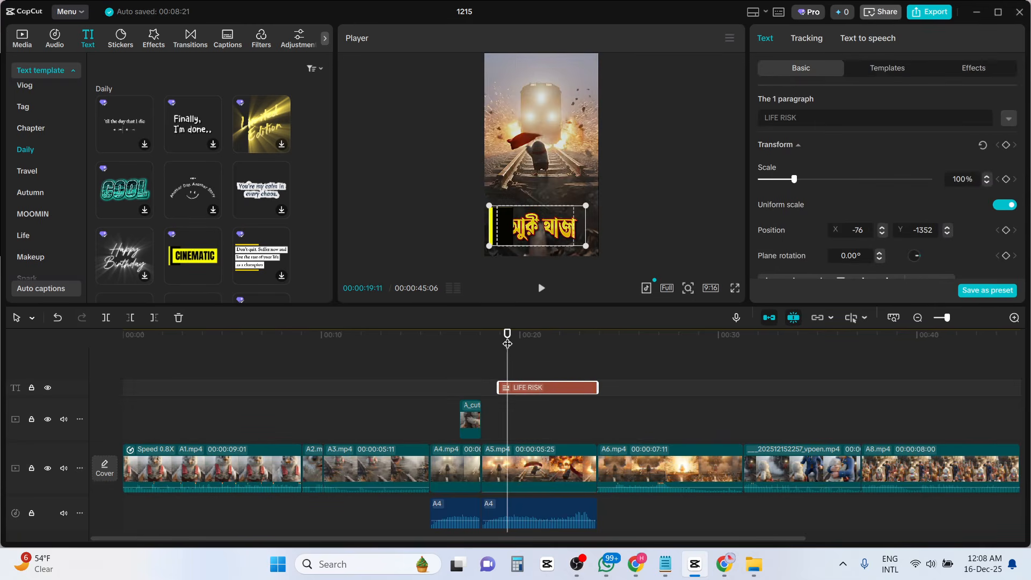
Split the LIFE RISK title clip at 00:00:21:12 and delete the part before the cut.
{"action": "left_click_drag", "start_coordinate": [507, 342], "coordinate": [548, 352]}
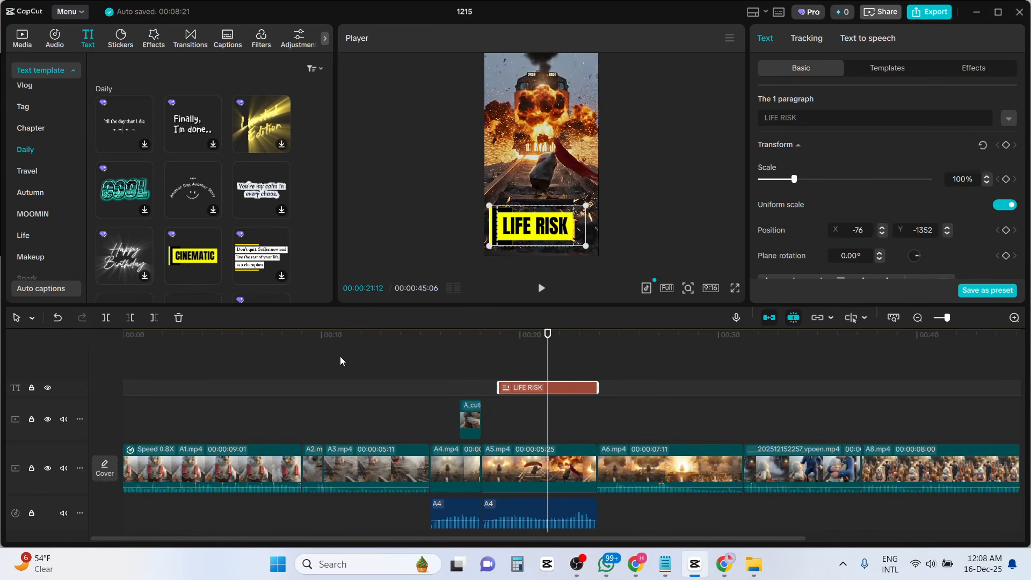
{"action": "left_click", "coordinate": [105, 318]}
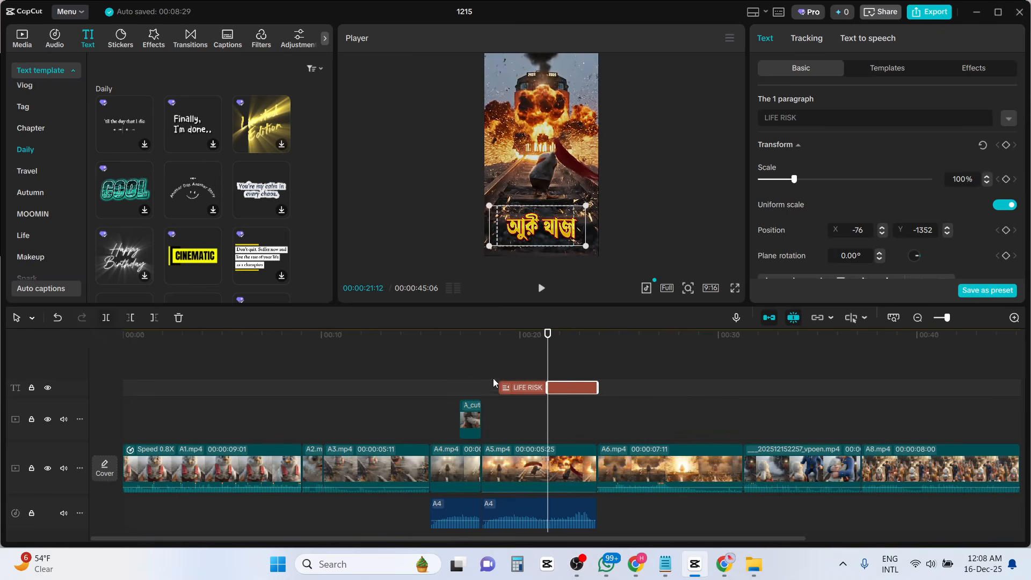
{"action": "left_click", "coordinate": [527, 386]}
{"action": "key", "text": "Delete"}
Delete the remaining LIFE RISK title clip above A5 and set the playhead to 00:00:21:12.
{"action": "left_click", "coordinate": [552, 343]}
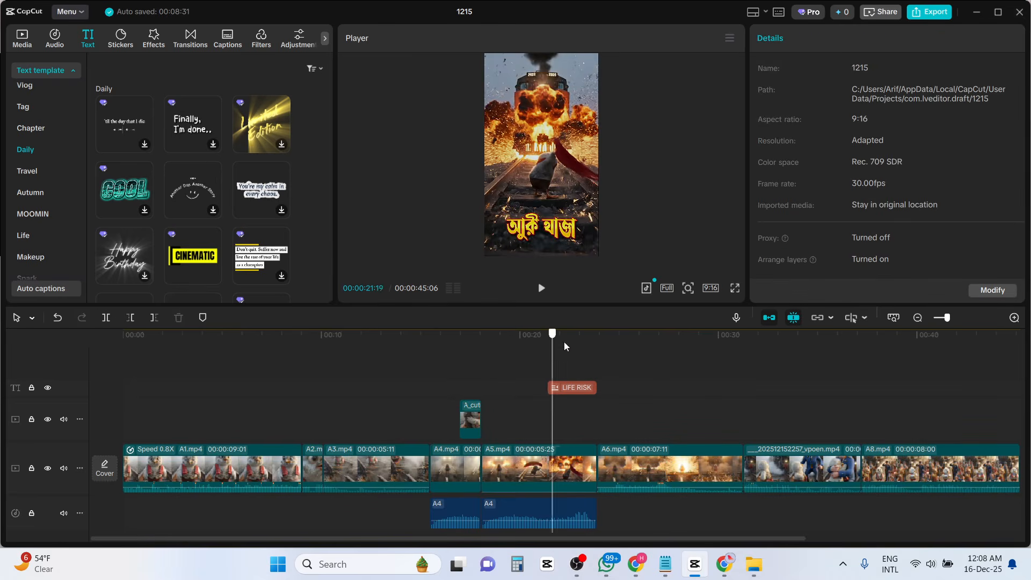
{"action": "mouse_move", "coordinate": [564, 346]}
{"action": "left_mouse_down"}
{"action": "mouse_move", "coordinate": [576, 344]}
{"action": "mouse_move", "coordinate": [546, 344]}
{"action": "left_mouse_up"}
{"action": "left_click", "coordinate": [575, 392]}
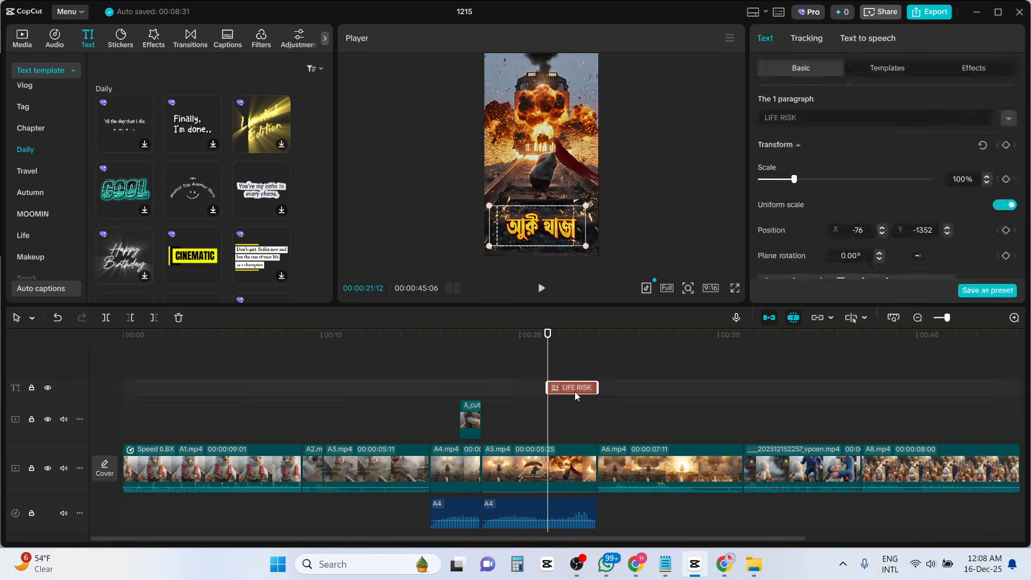
{"action": "key", "text": "Delete"}
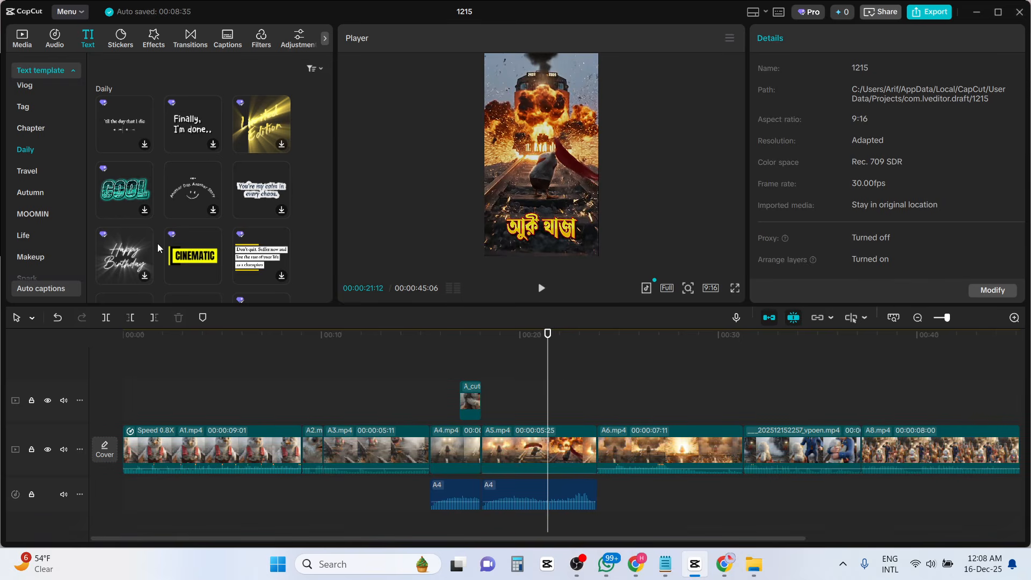
Add the "Let happiness guide your path." text template above clip A5, ending where A5 ends.
{"action": "scroll", "coordinate": [158, 209], "scroll_direction": "down", "scroll_amount": 5}
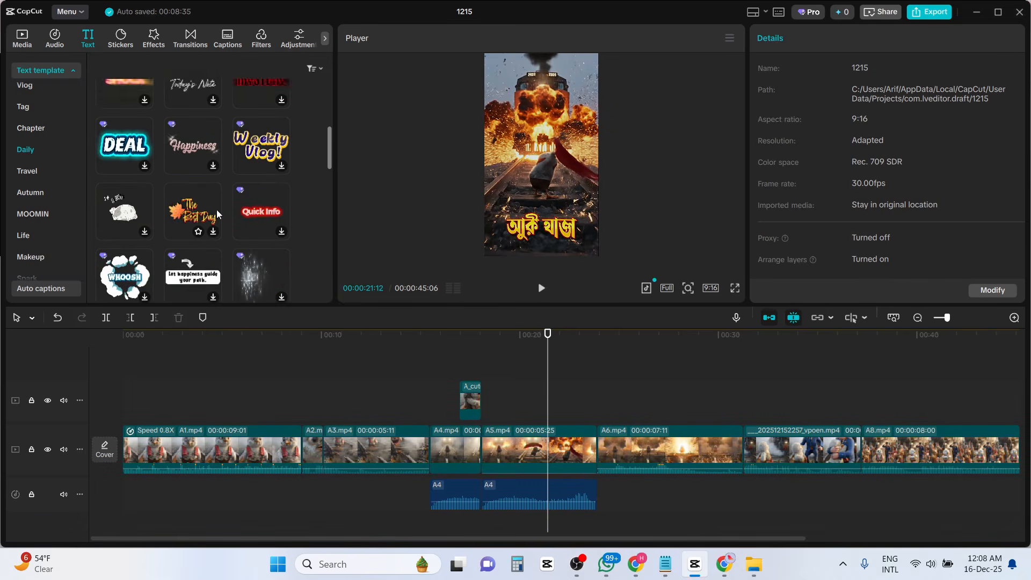
{"action": "scroll", "coordinate": [217, 209], "scroll_direction": "down", "scroll_amount": 1}
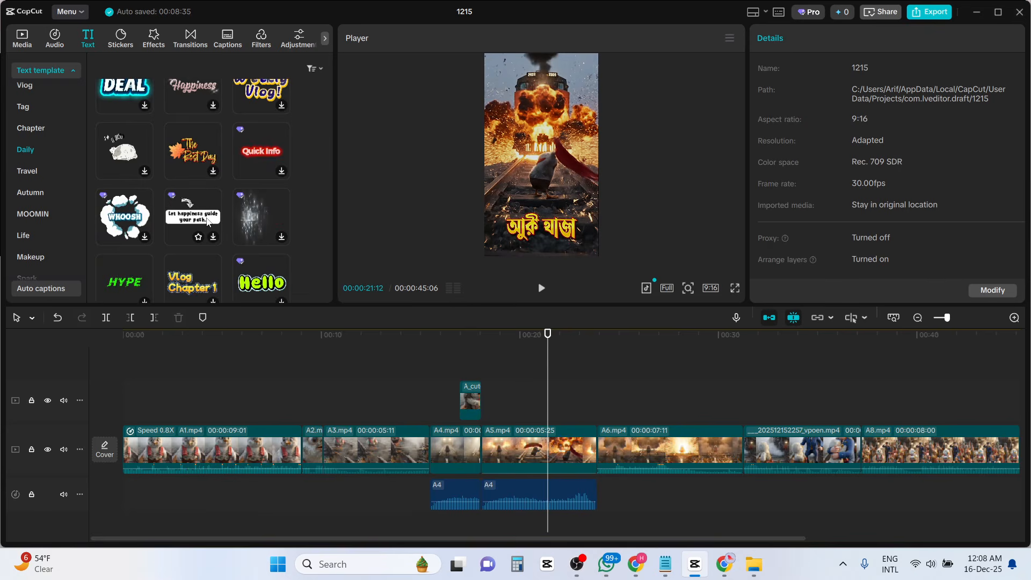
{"action": "left_click", "coordinate": [208, 222]}
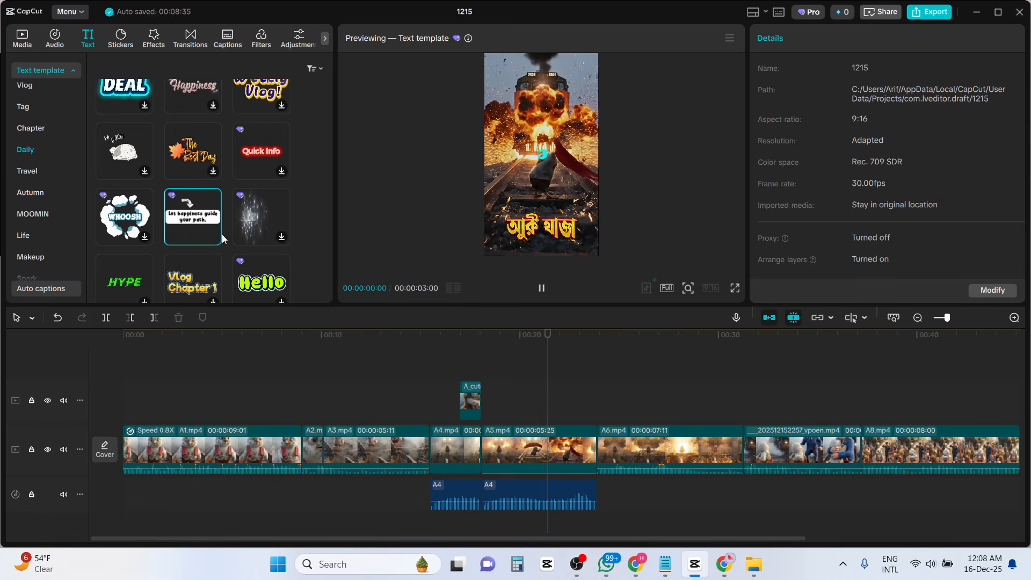
{"action": "left_click_drag", "start_coordinate": [199, 220], "coordinate": [541, 389]}
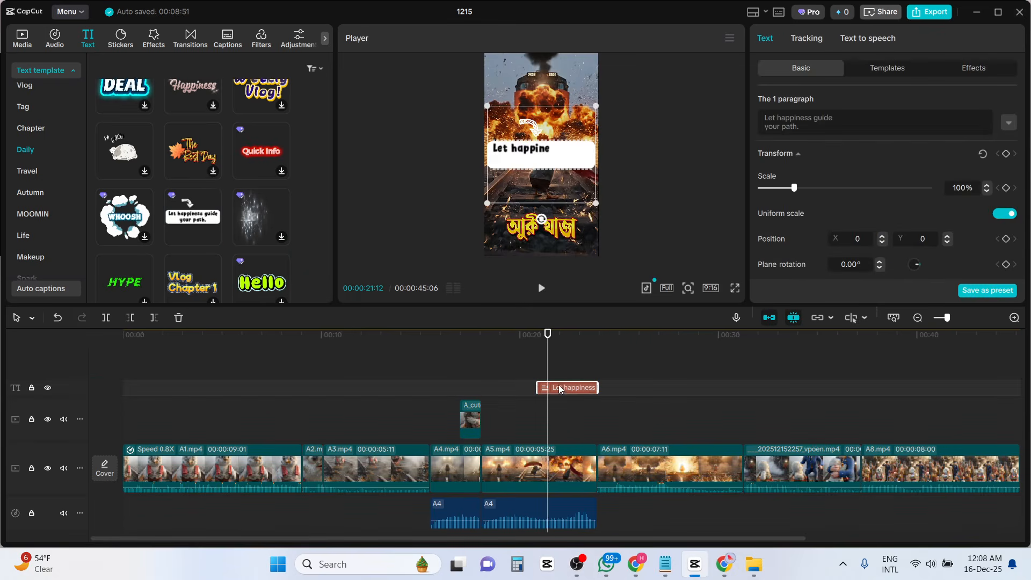
Scale the white title to 91% and place it over the Bengali caption at X -67, Y -1333.
{"action": "left_click_drag", "start_coordinate": [535, 162], "coordinate": [543, 232]}
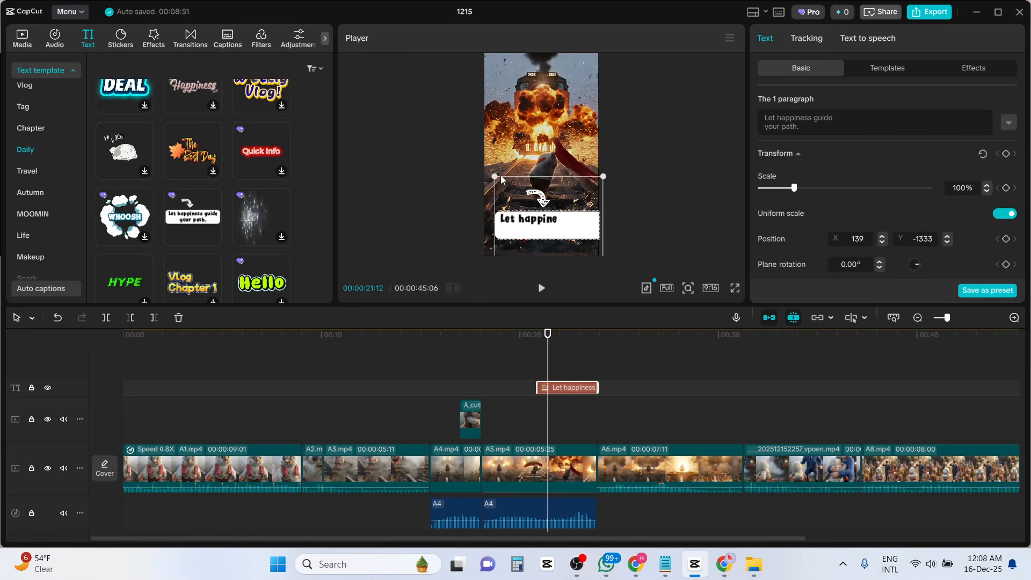
{"action": "left_click_drag", "start_coordinate": [495, 175], "coordinate": [473, 171]}
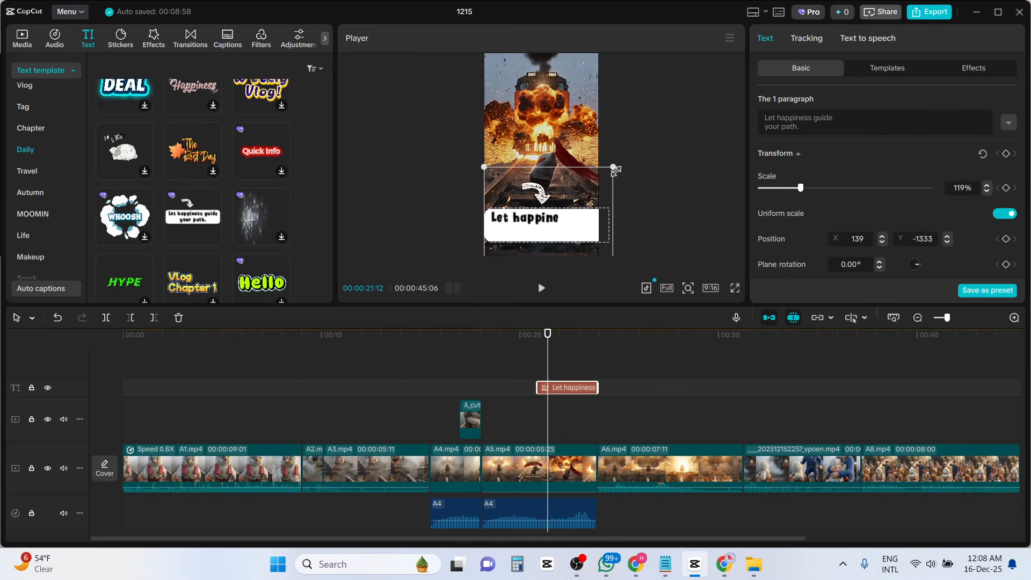
{"action": "key", "text": "ctrl+z"}
{"action": "left_click_drag", "start_coordinate": [563, 233], "coordinate": [552, 237]}
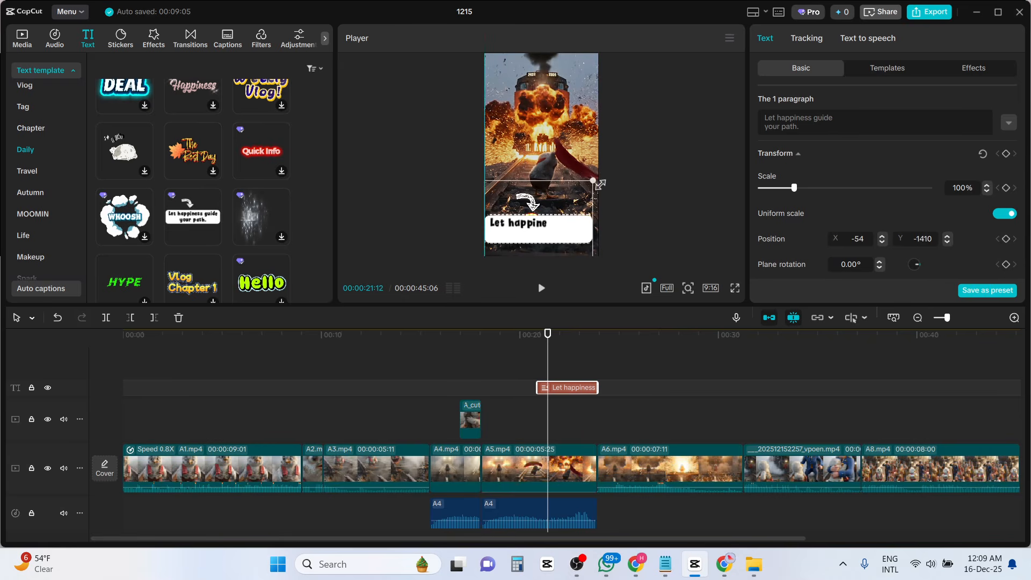
{"action": "left_click_drag", "start_coordinate": [594, 183], "coordinate": [587, 181]}
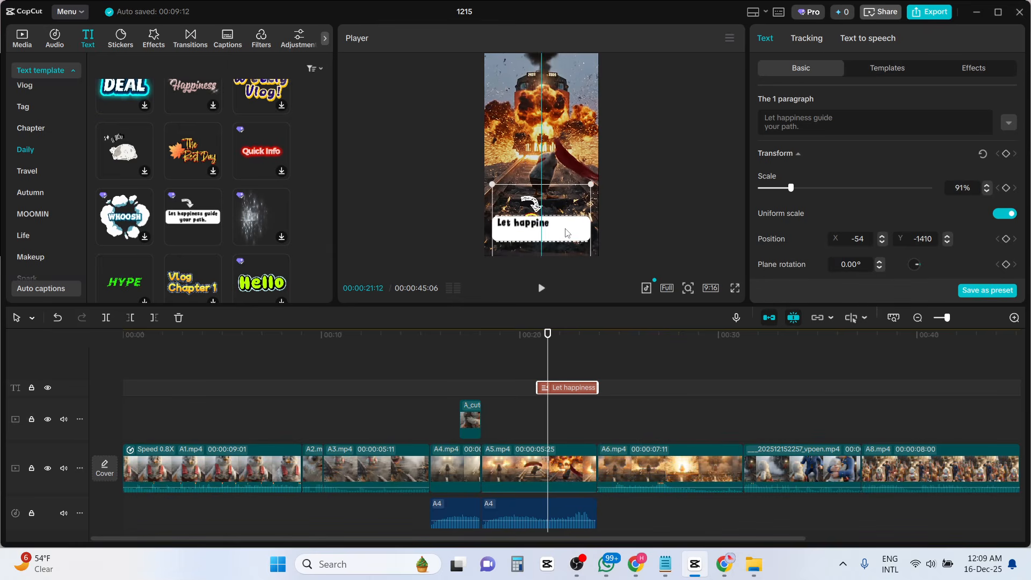
{"action": "left_click_drag", "start_coordinate": [565, 232], "coordinate": [565, 231]}
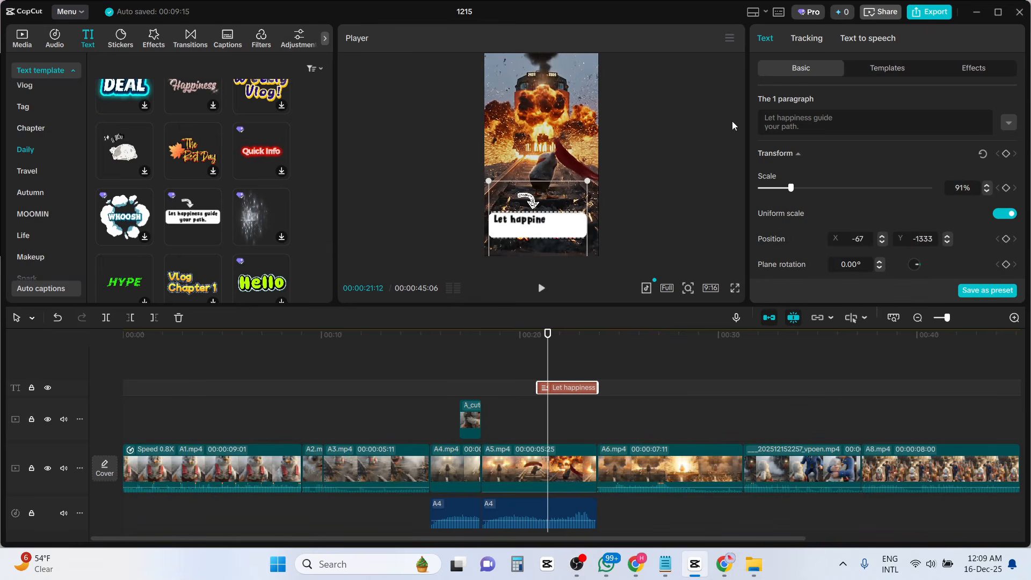
Replace the white title's text with LIFE RISK.
{"action": "left_click_drag", "start_coordinate": [807, 131], "coordinate": [736, 117]}
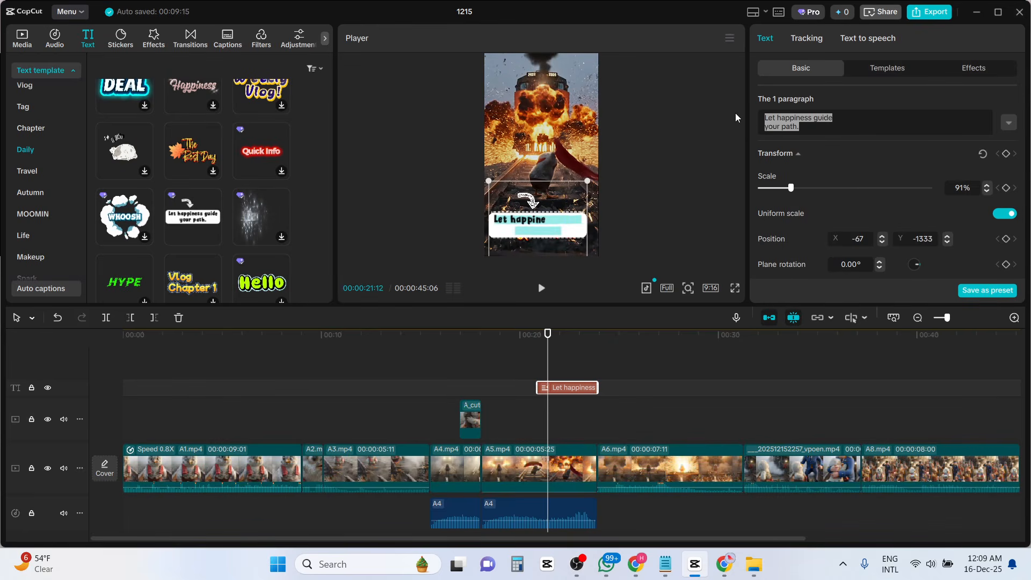
{"action": "type", "text": "LIF"}
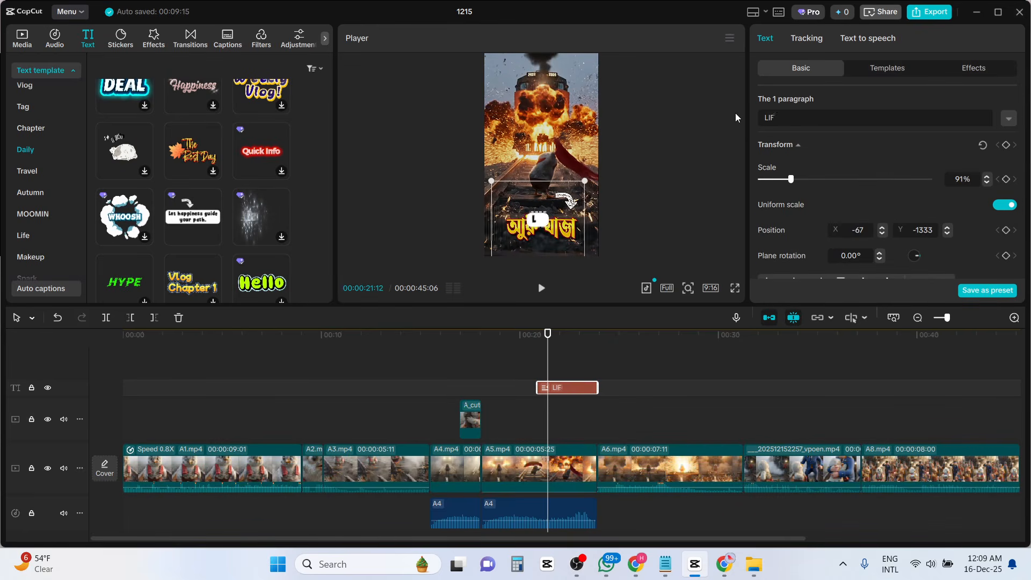
{"action": "type", "text": "E R"}
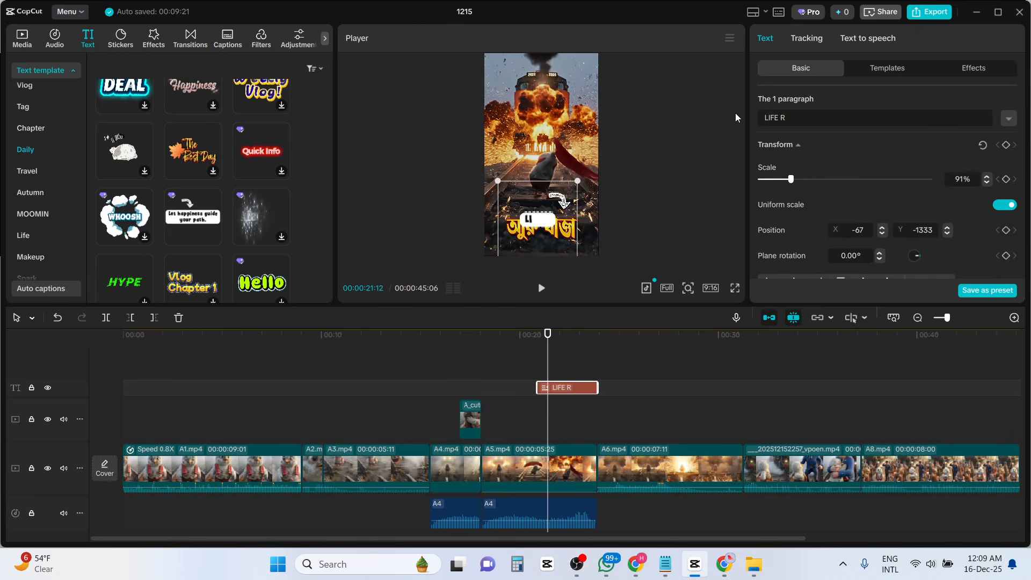
{"action": "type", "text": "ISK"}
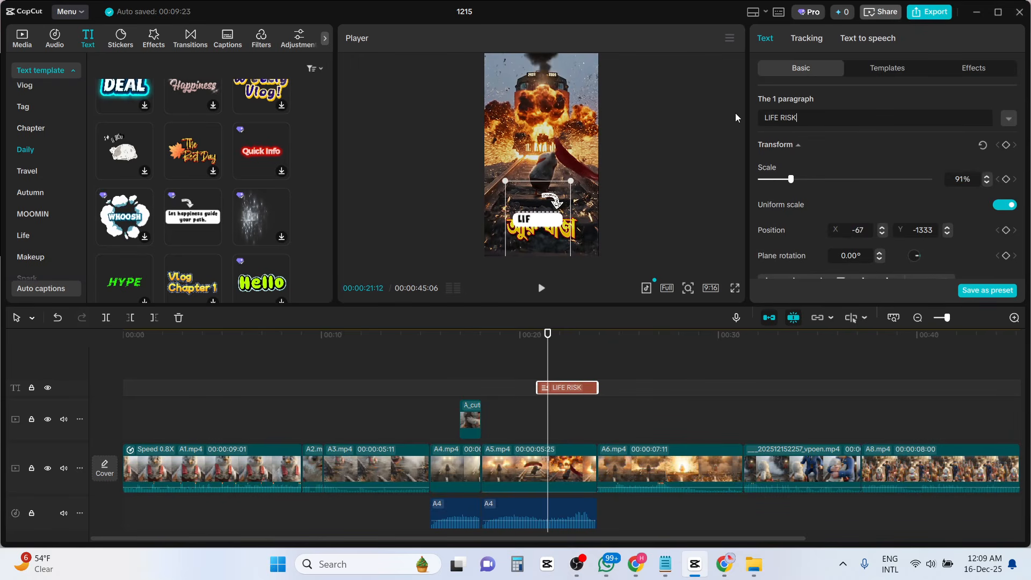
Scrub through the white LIFE RISK title over clip A5 and scale it to 90%.
{"action": "left_click", "coordinate": [519, 360]}
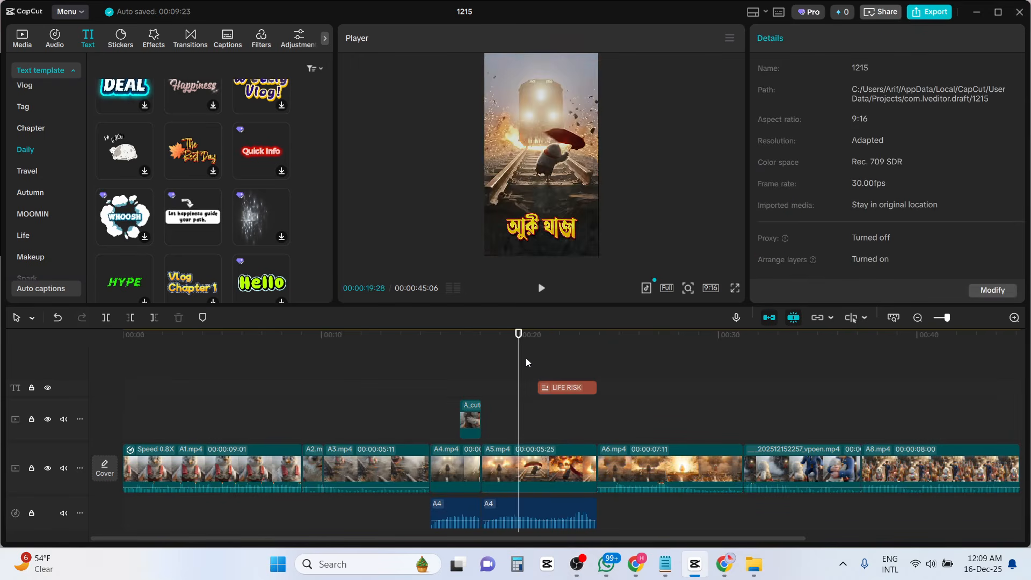
{"action": "left_click_drag", "start_coordinate": [520, 344], "coordinate": [568, 348]}
{"action": "left_click", "coordinate": [548, 221]}
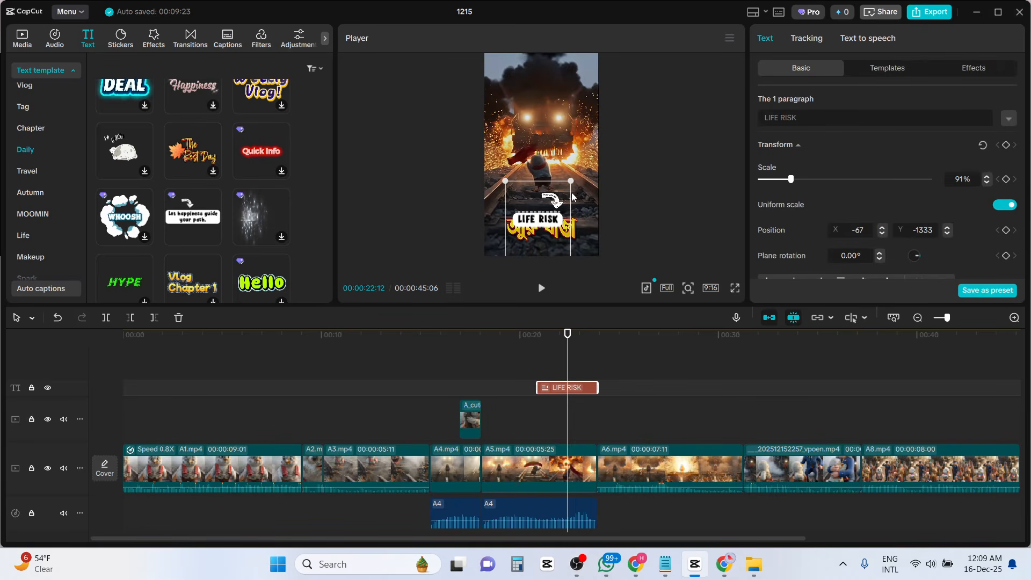
{"action": "left_click_drag", "start_coordinate": [570, 181], "coordinate": [611, 204]}
{"action": "left_click_drag", "start_coordinate": [567, 347], "coordinate": [582, 345]}
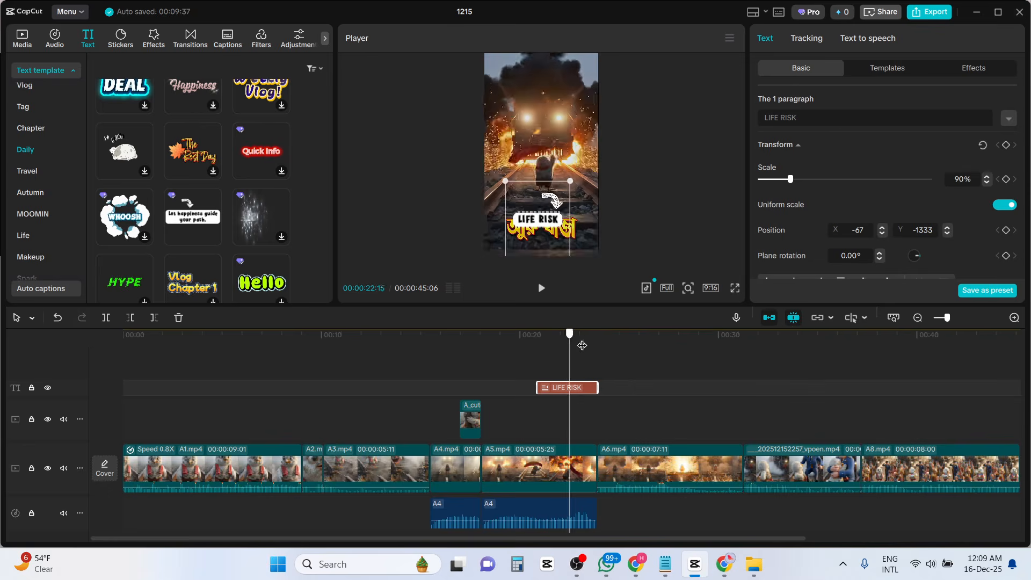
Delete the white LIFE RISK title clip from the timeline.
{"action": "left_click", "coordinate": [580, 370]}
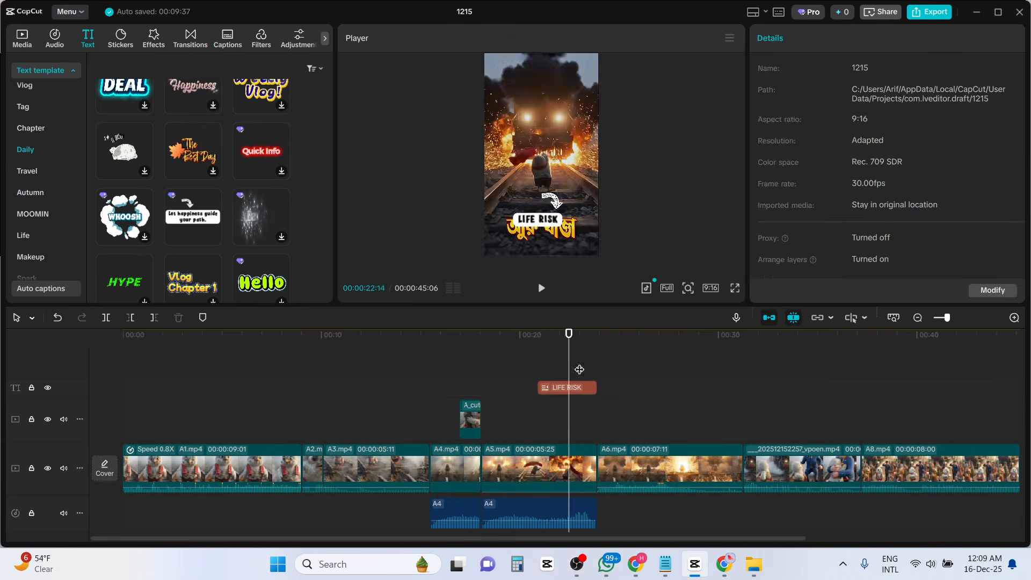
{"action": "left_click", "coordinate": [580, 387]}
{"action": "key", "text": "Delete"}
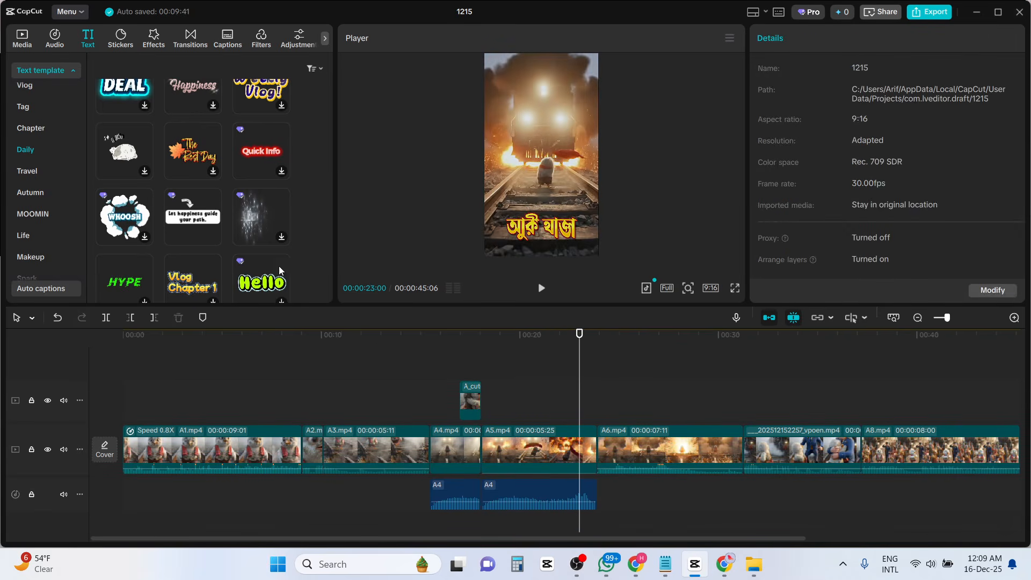
Browse the Daily and Chapter text templates for a title style suited to covering the Bengali caption.
{"action": "scroll", "coordinate": [235, 254], "scroll_direction": "down", "scroll_amount": 2}
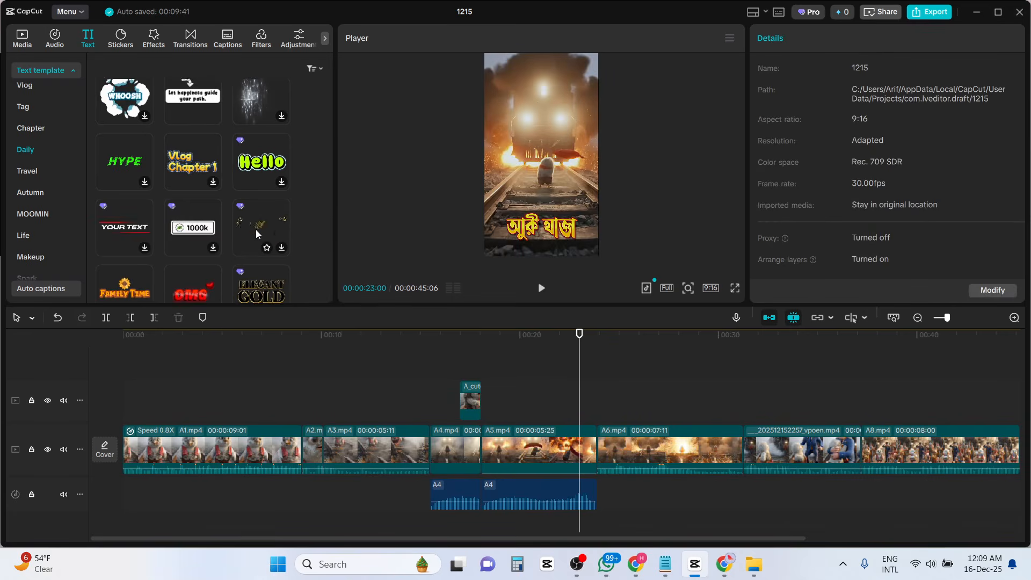
{"action": "scroll", "coordinate": [256, 230], "scroll_direction": "down", "scroll_amount": 5}
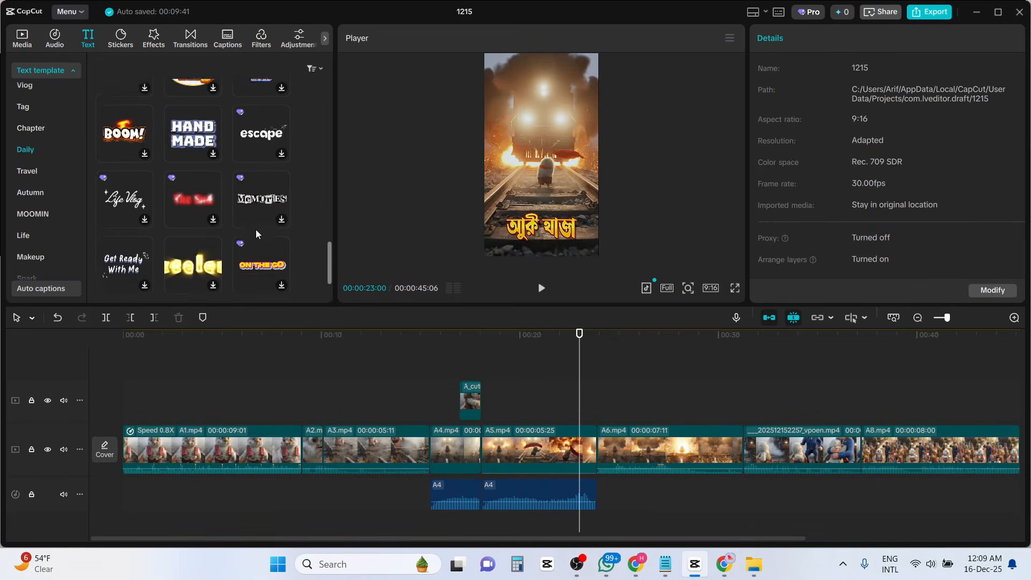
{"action": "scroll", "coordinate": [255, 230], "scroll_direction": "down", "scroll_amount": 1}
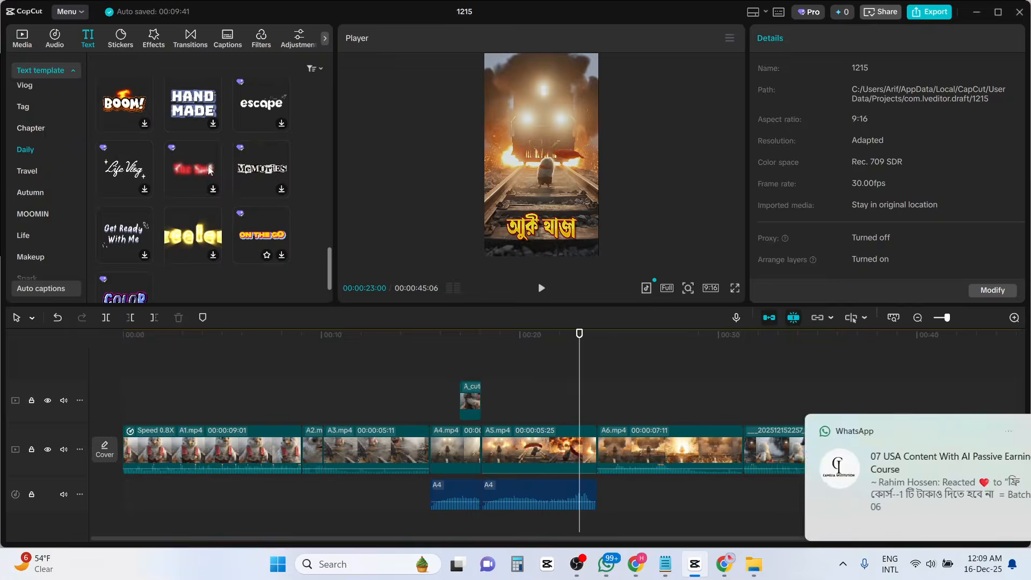
{"action": "scroll", "coordinate": [206, 170], "scroll_direction": "down", "scroll_amount": 6}
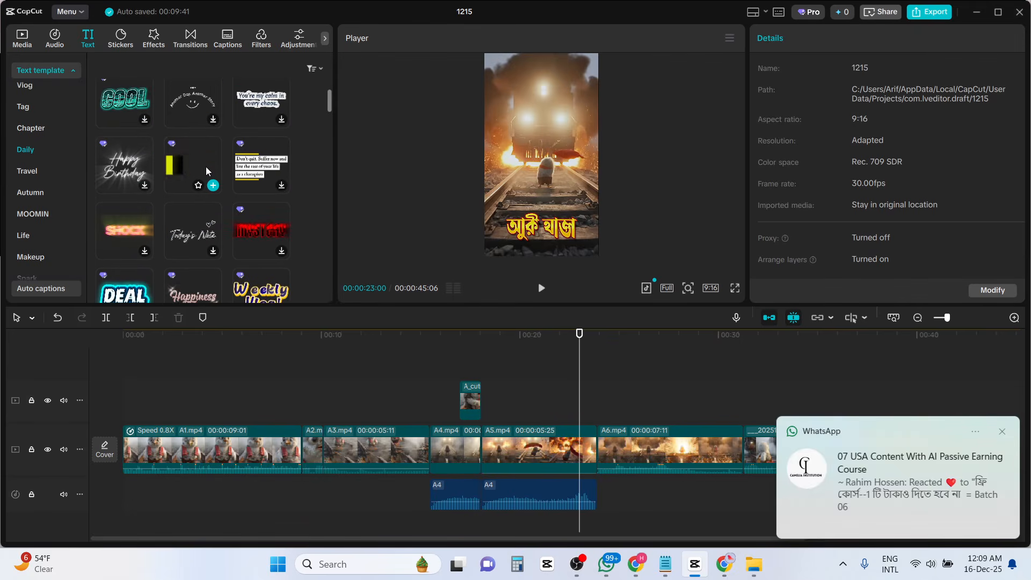
{"action": "scroll", "coordinate": [206, 166], "scroll_direction": "down", "scroll_amount": 2}
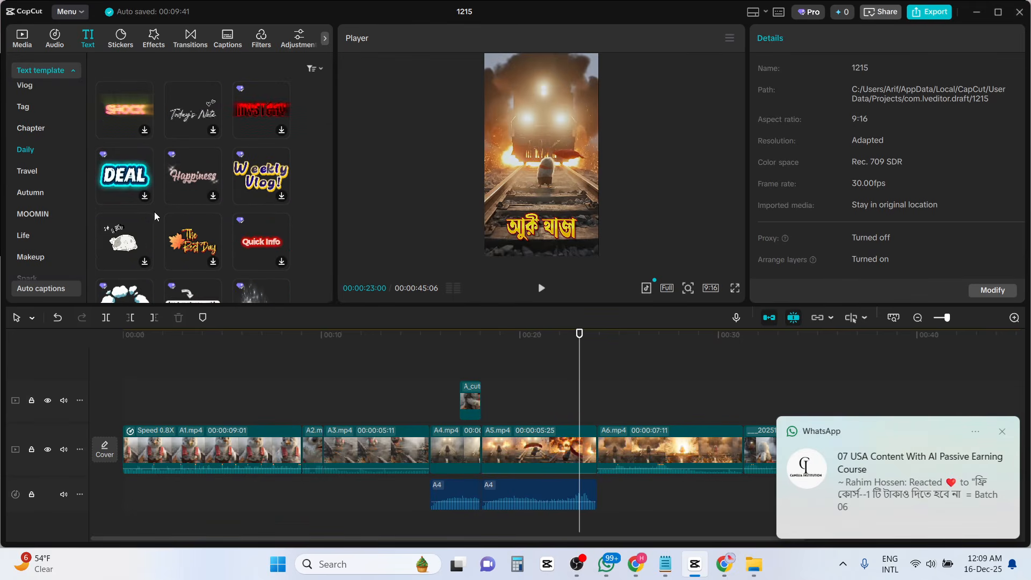
{"action": "scroll", "coordinate": [155, 215], "scroll_direction": "up", "scroll_amount": 2}
{"action": "scroll", "coordinate": [155, 216], "scroll_direction": "down", "scroll_amount": 5}
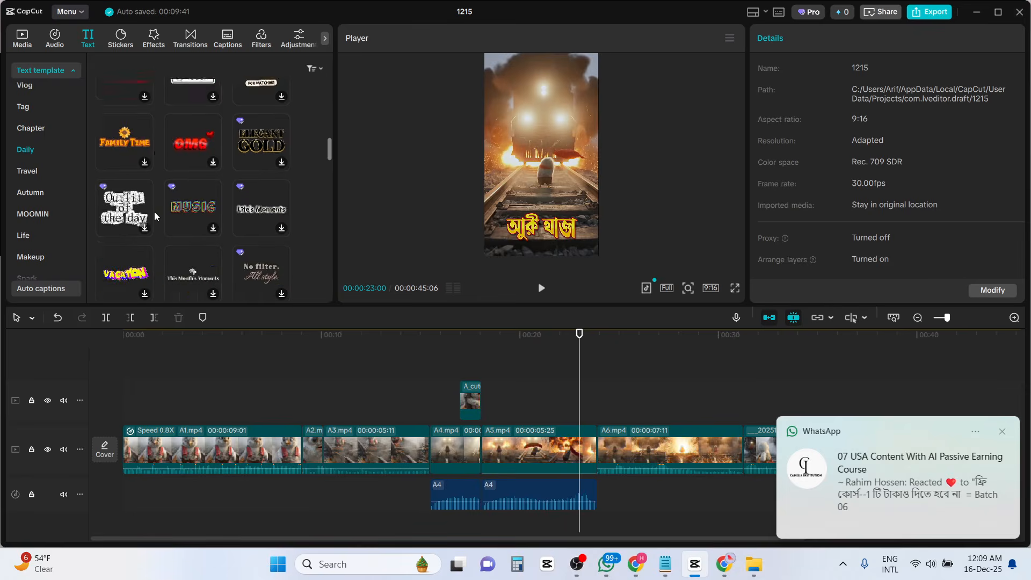
{"action": "scroll", "coordinate": [153, 211], "scroll_direction": "down", "scroll_amount": 6}
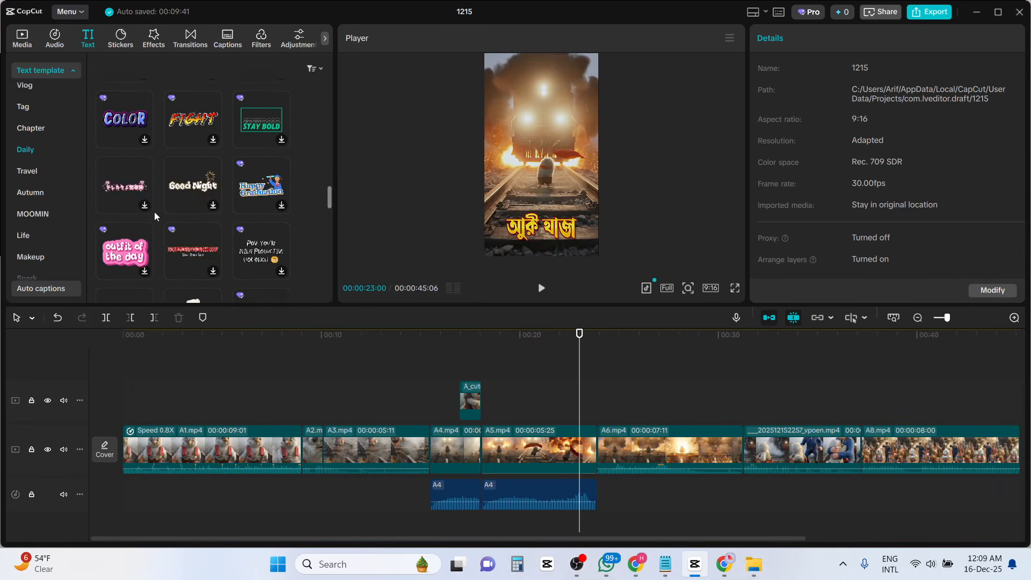
{"action": "scroll", "coordinate": [153, 211], "scroll_direction": "up", "scroll_amount": 2}
{"action": "scroll", "coordinate": [154, 212], "scroll_direction": "up", "scroll_amount": 6}
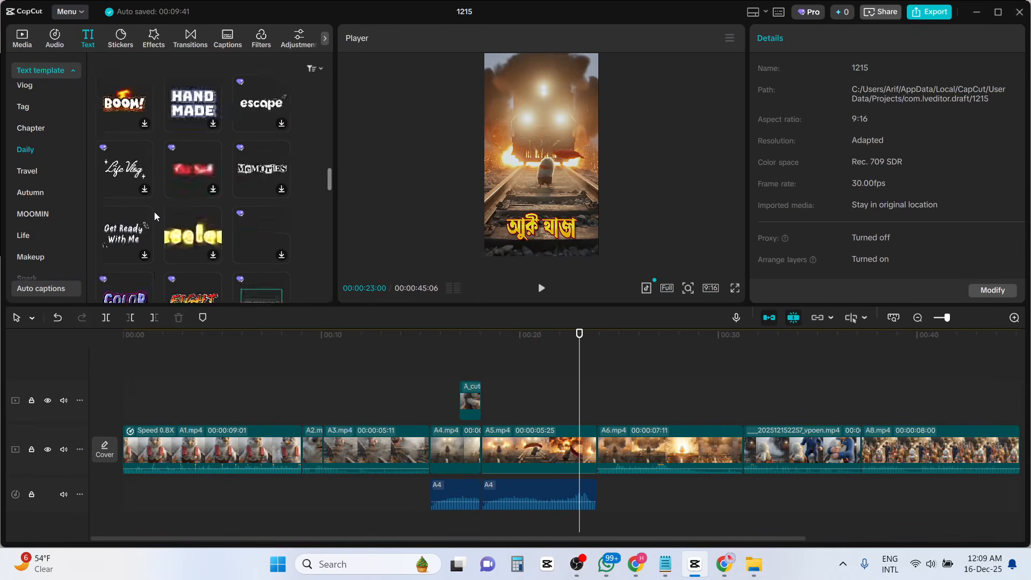
{"action": "scroll", "coordinate": [154, 211], "scroll_direction": "up", "scroll_amount": 5}
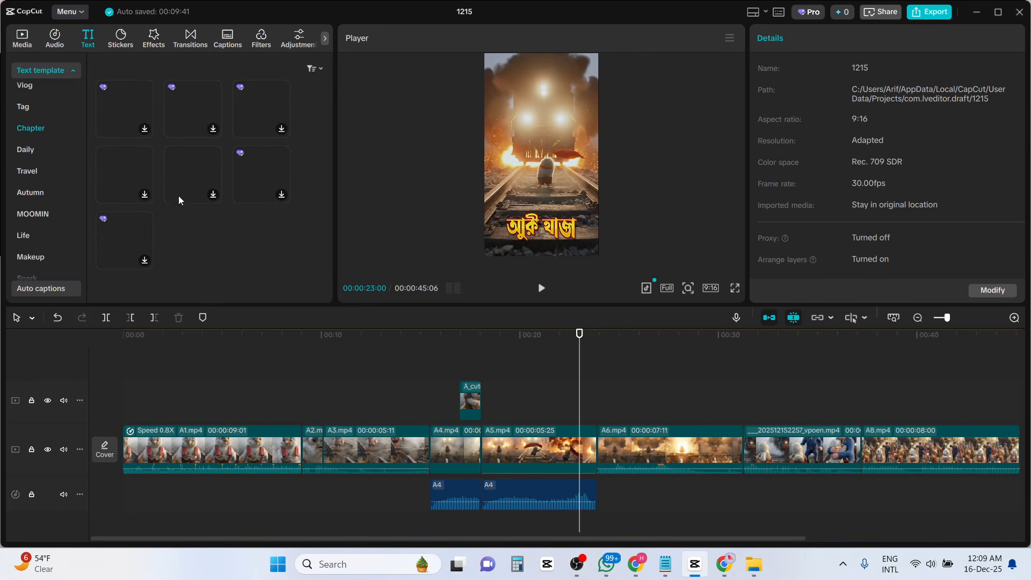
{"action": "scroll", "coordinate": [188, 201], "scroll_direction": "up", "scroll_amount": 3}
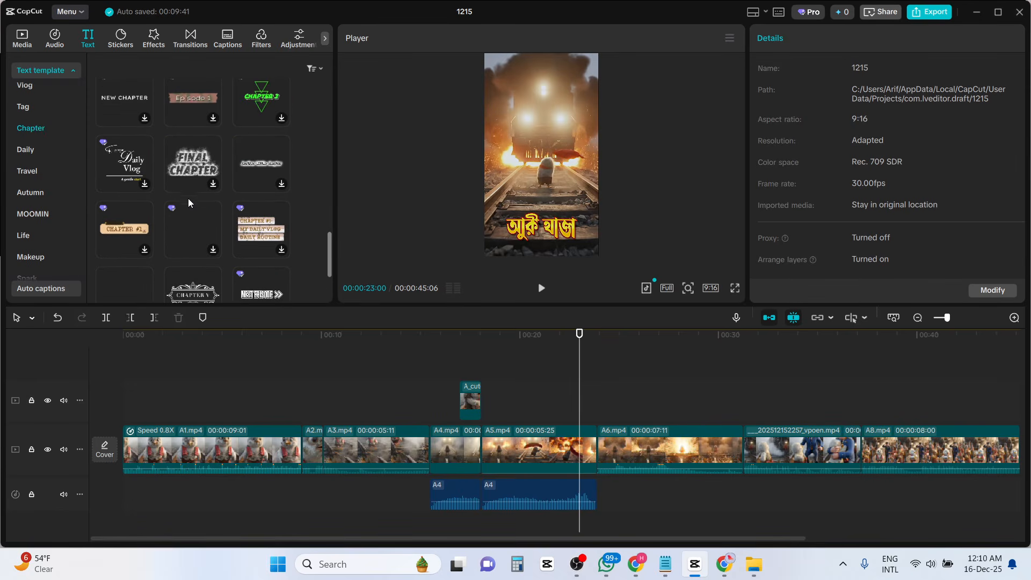
{"action": "scroll", "coordinate": [252, 185], "scroll_direction": "up", "scroll_amount": 2}
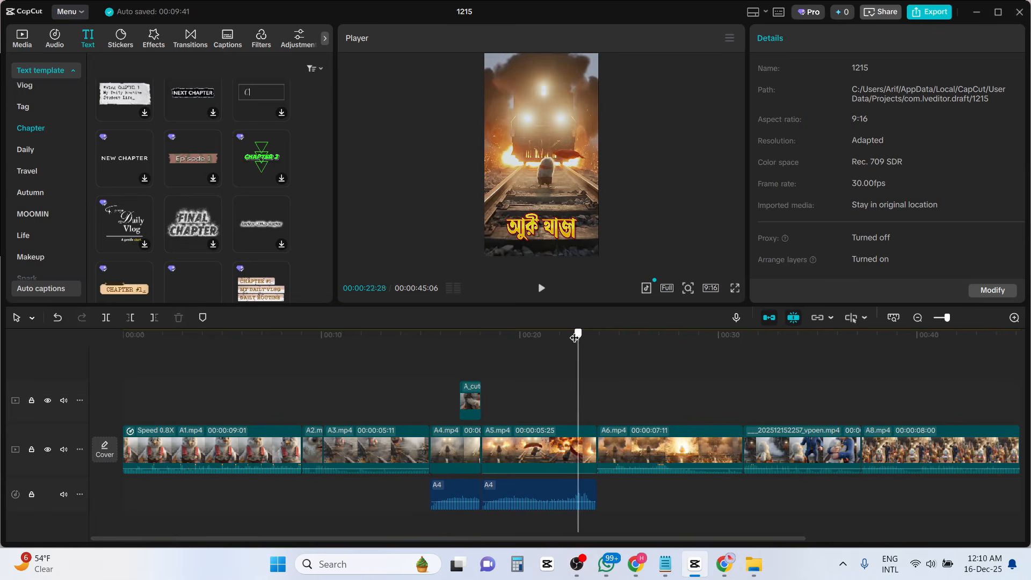
Add a default text at 00:00:19:18 in clip A5 and move it over the Bengali caption.
{"action": "left_click_drag", "start_coordinate": [578, 334], "coordinate": [511, 339]}
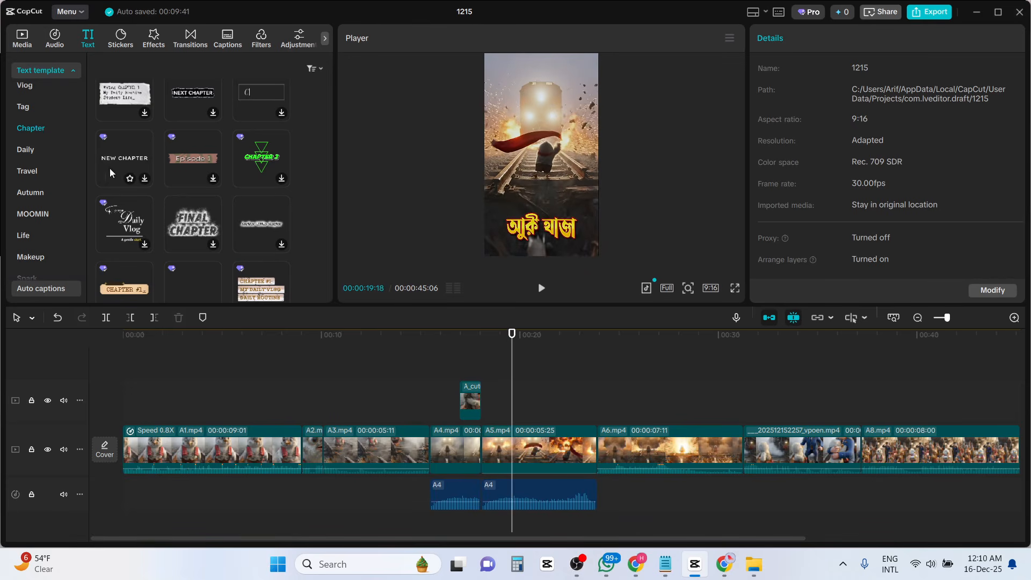
{"action": "scroll", "coordinate": [43, 102], "scroll_direction": "up", "scroll_amount": 3}
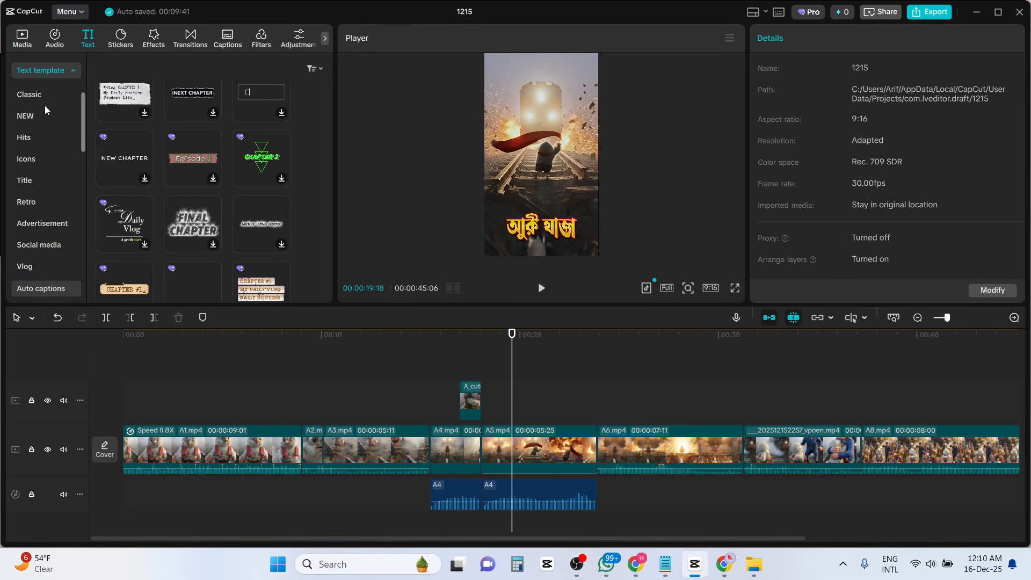
{"action": "scroll", "coordinate": [44, 106], "scroll_direction": "up", "scroll_amount": 3}
{"action": "left_click", "coordinate": [40, 64]}
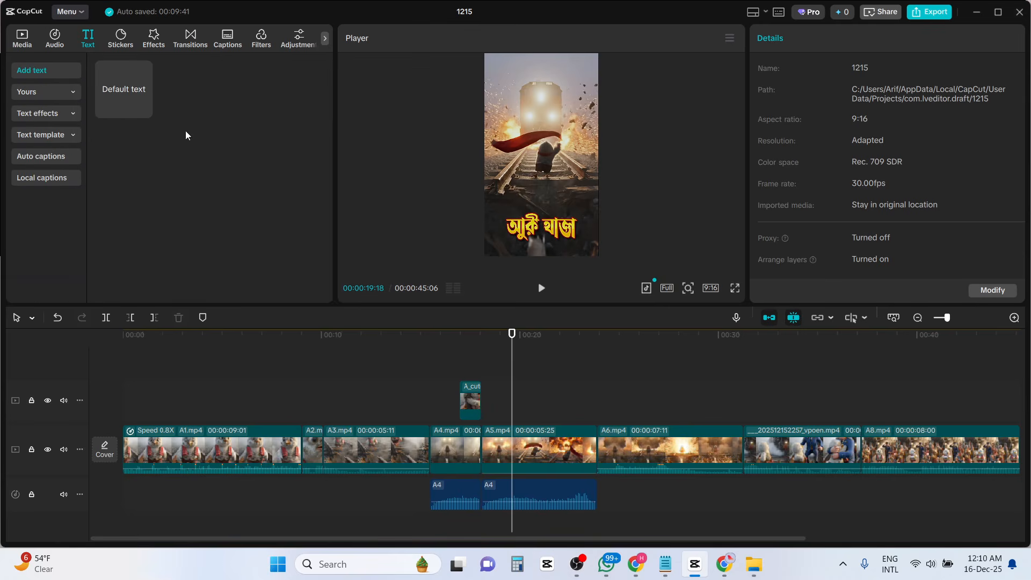
{"action": "left_click", "coordinate": [143, 110]}
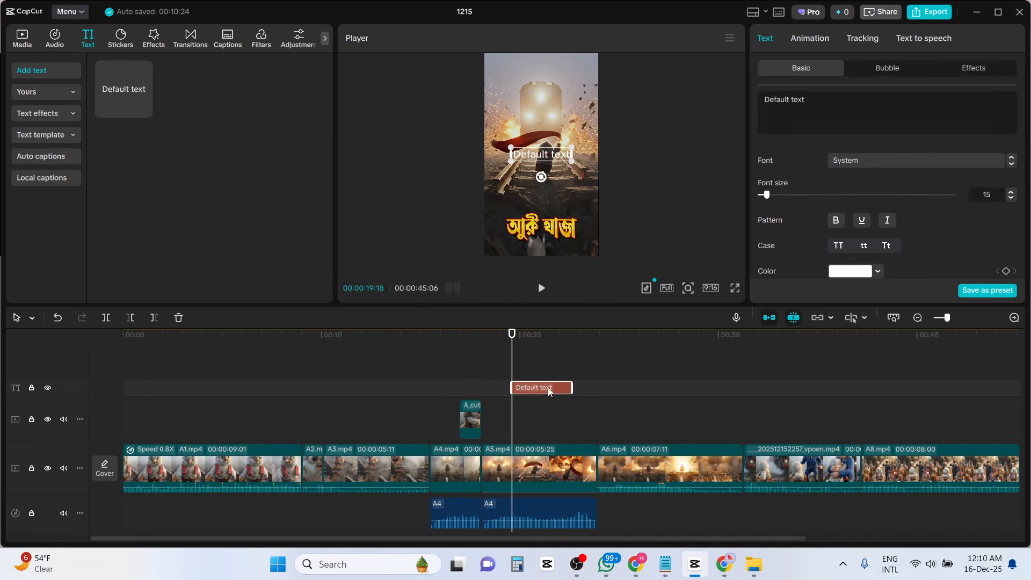
{"action": "left_click_drag", "start_coordinate": [548, 161], "coordinate": [543, 228]}
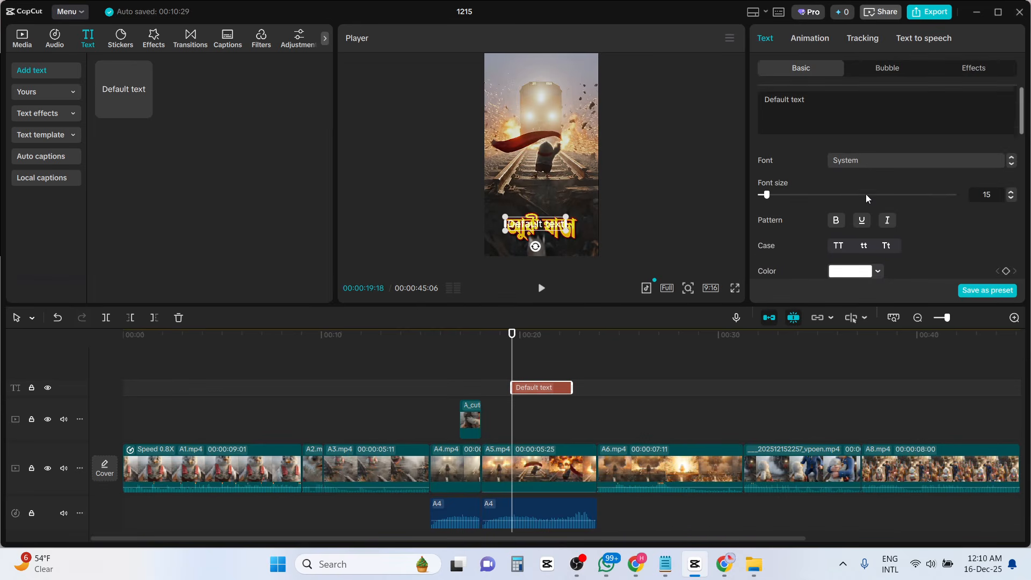
Apply the black-on-yellow preset style to the default text and enlarge it to cover the whole Bengali caption.
{"action": "scroll", "coordinate": [866, 194], "scroll_direction": "down", "scroll_amount": 5}
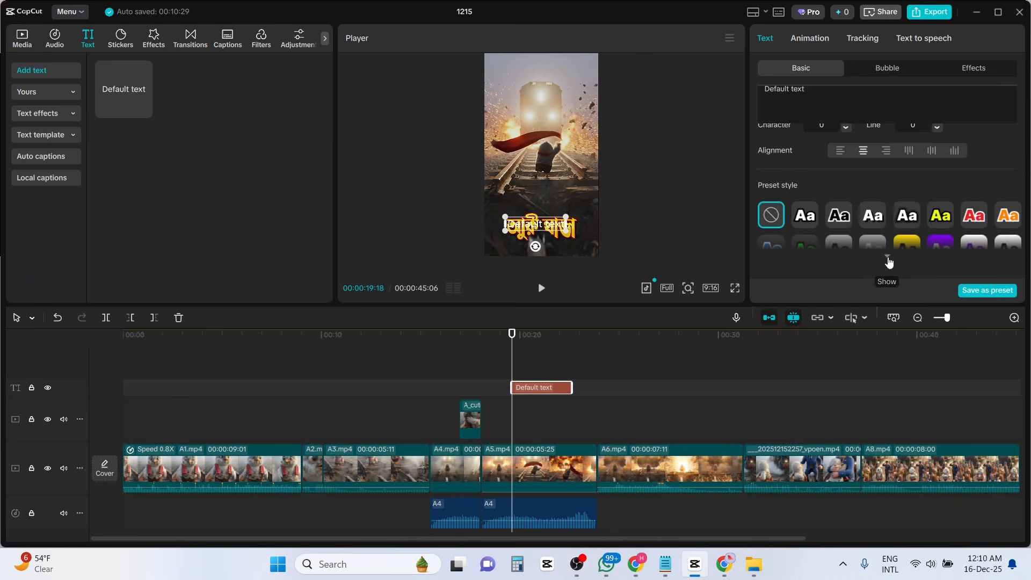
{"action": "left_click", "coordinate": [887, 258]}
{"action": "left_click", "coordinate": [908, 250]}
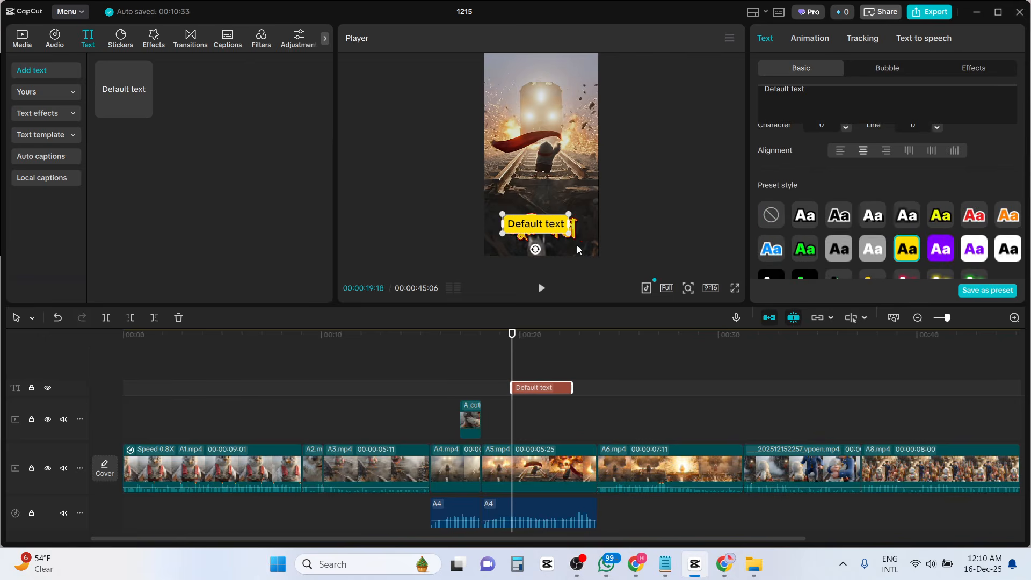
{"action": "mouse_move", "coordinate": [572, 237]}
{"action": "left_mouse_down"}
{"action": "mouse_move", "coordinate": [594, 247]}
{"action": "mouse_move", "coordinate": [570, 232]}
{"action": "left_mouse_up"}
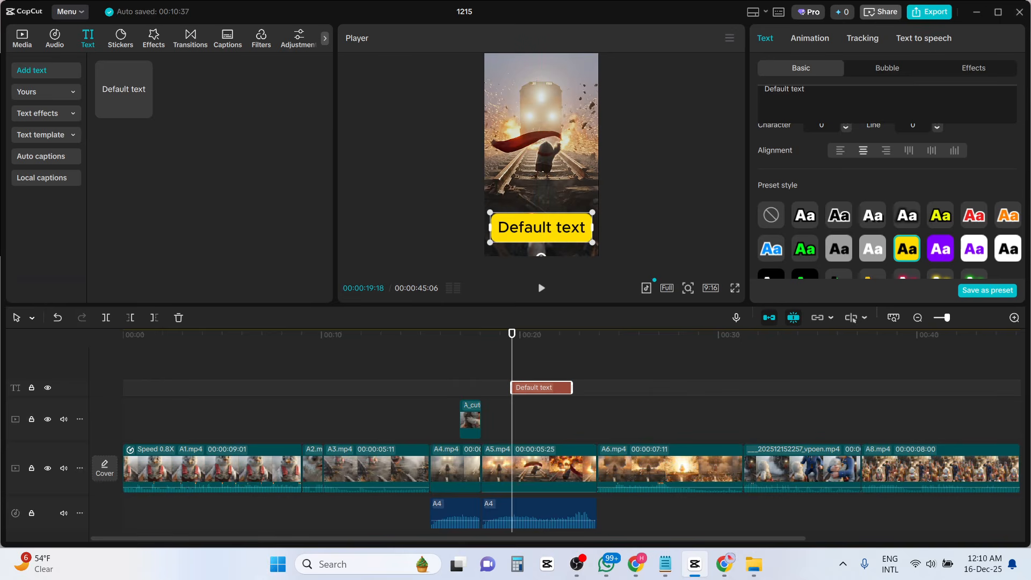
{"action": "left_click_drag", "start_coordinate": [495, 213], "coordinate": [485, 211]}
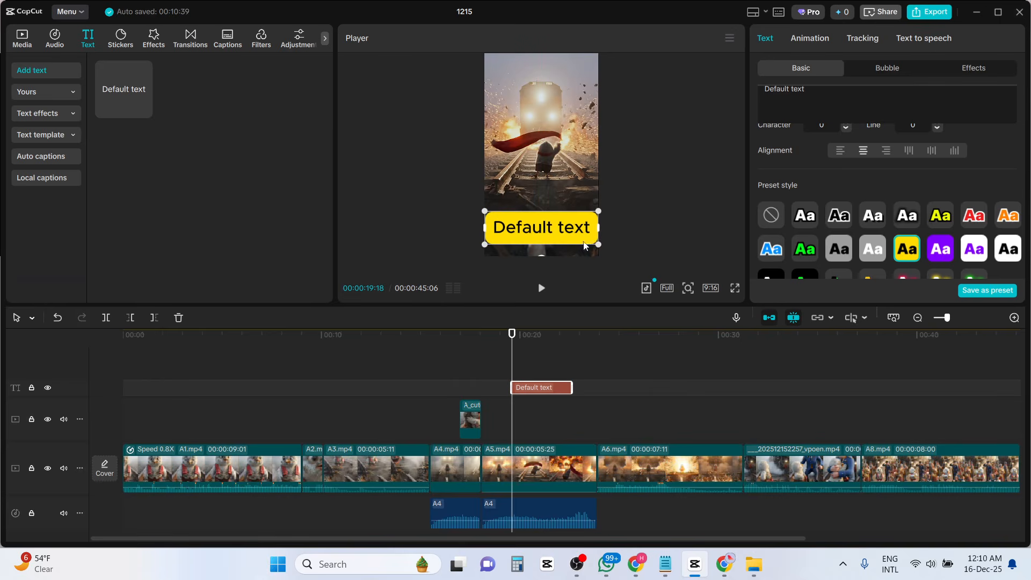
{"action": "left_click_drag", "start_coordinate": [600, 245], "coordinate": [589, 240]}
{"action": "left_click", "coordinate": [527, 359]}
{"action": "left_click", "coordinate": [527, 360]}
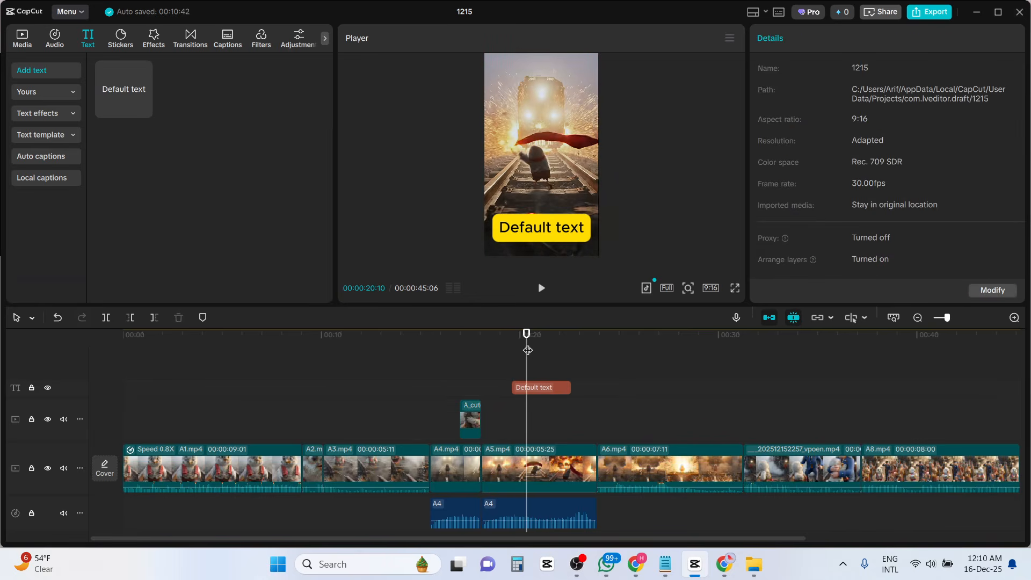
{"action": "left_click_drag", "start_coordinate": [529, 347], "coordinate": [525, 347]}
Replace the yellow title's default text with LIFE RISK.
{"action": "left_click", "coordinate": [548, 386]}
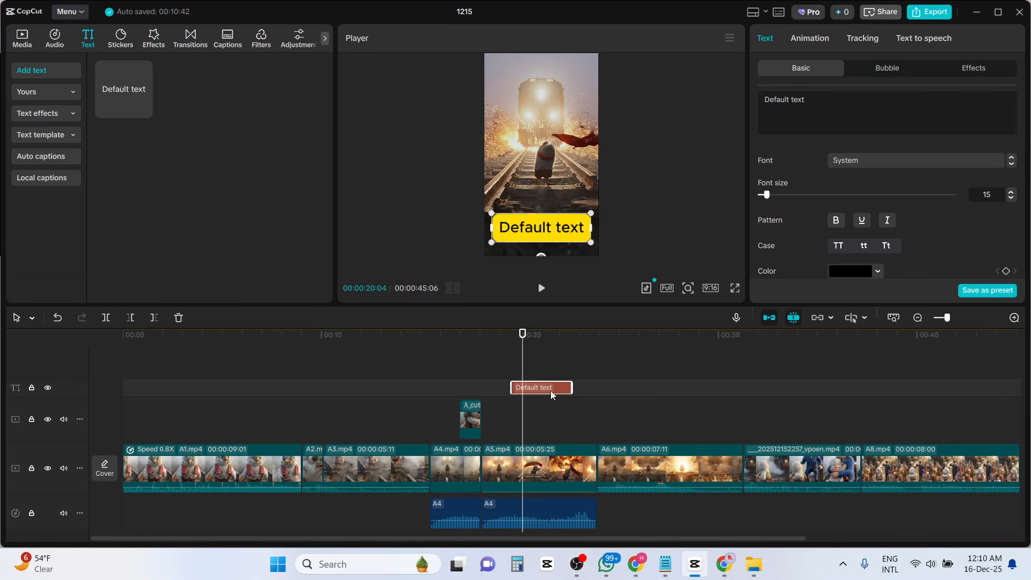
{"action": "left_click_drag", "start_coordinate": [806, 100], "coordinate": [737, 105]}
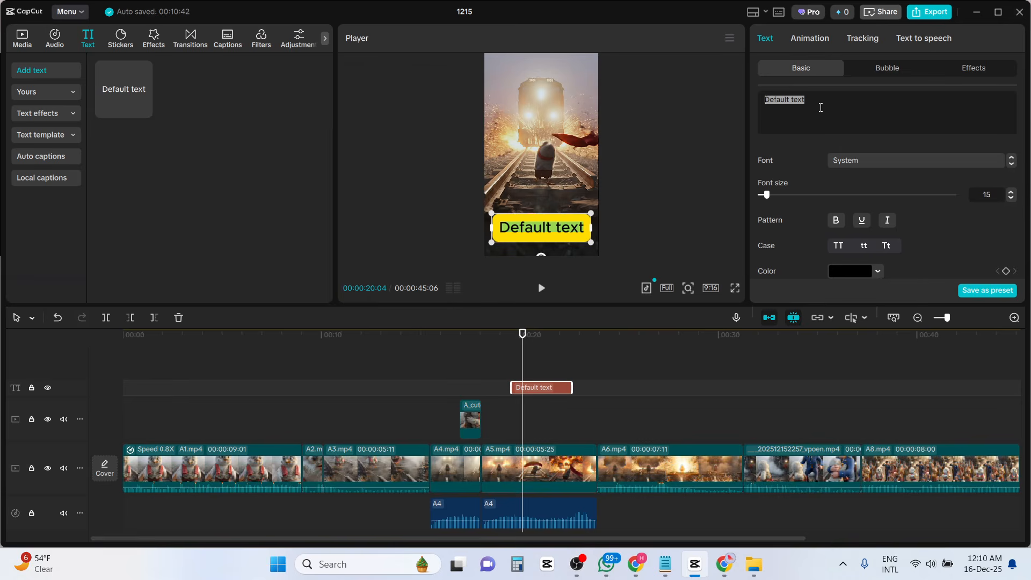
{"action": "type", "text": "Ll"}
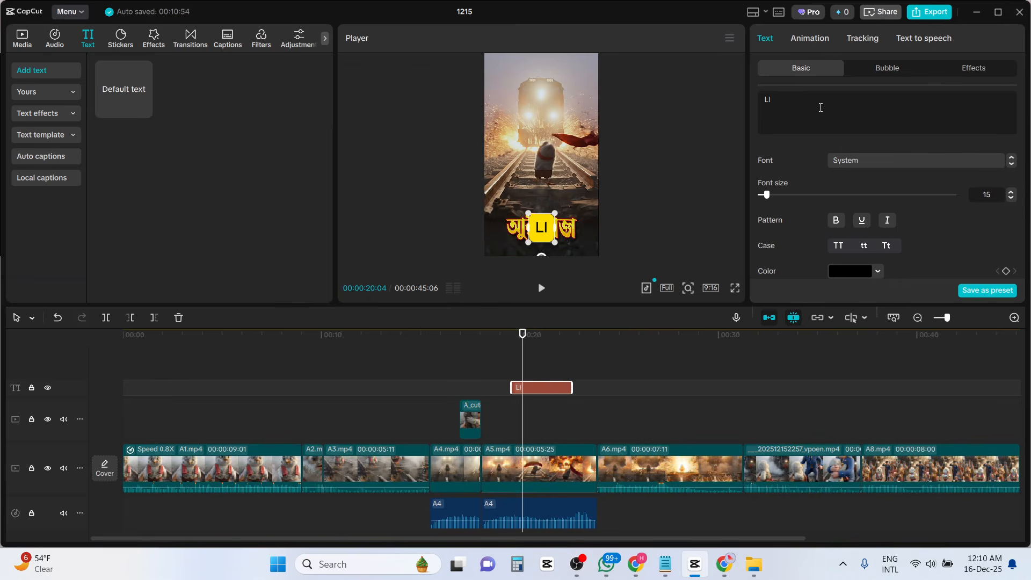
{"action": "key", "text": "BackSpace"}
{"action": "key", "text": "BackSpace"}
{"action": "type", "text": "LIFE R"}
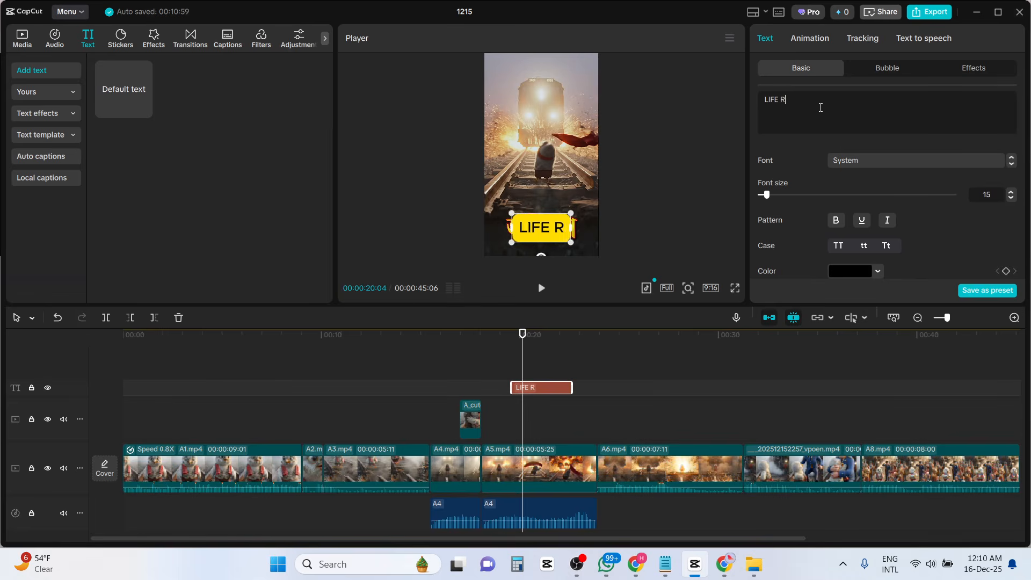
{"action": "type", "text": "ISK"}
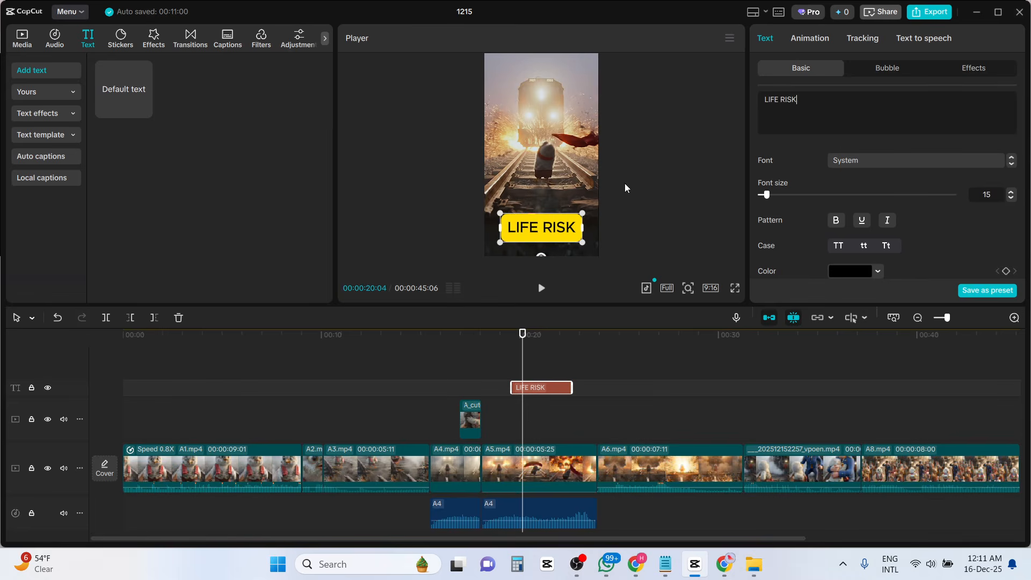
Extend the start of the LIFE RISK title clip back to the beginning of clip A5 at 00:00:18:02.
{"action": "left_click", "coordinate": [539, 355]}
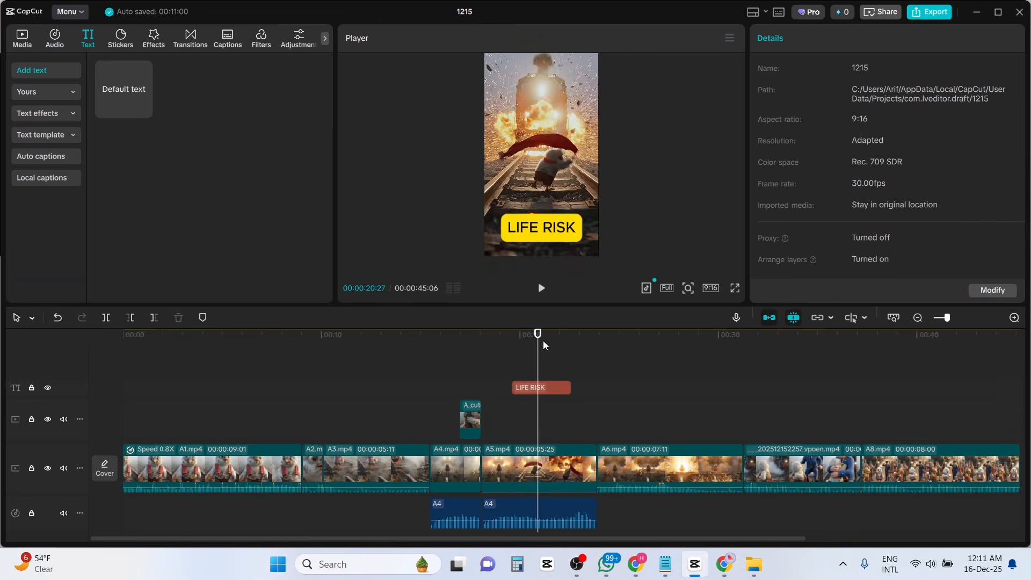
{"action": "left_click_drag", "start_coordinate": [543, 340], "coordinate": [456, 341]}
{"action": "mouse_move", "coordinate": [500, 343]}
{"action": "left_mouse_down"}
{"action": "mouse_move", "coordinate": [519, 342]}
{"action": "mouse_move", "coordinate": [483, 342]}
{"action": "left_mouse_up"}
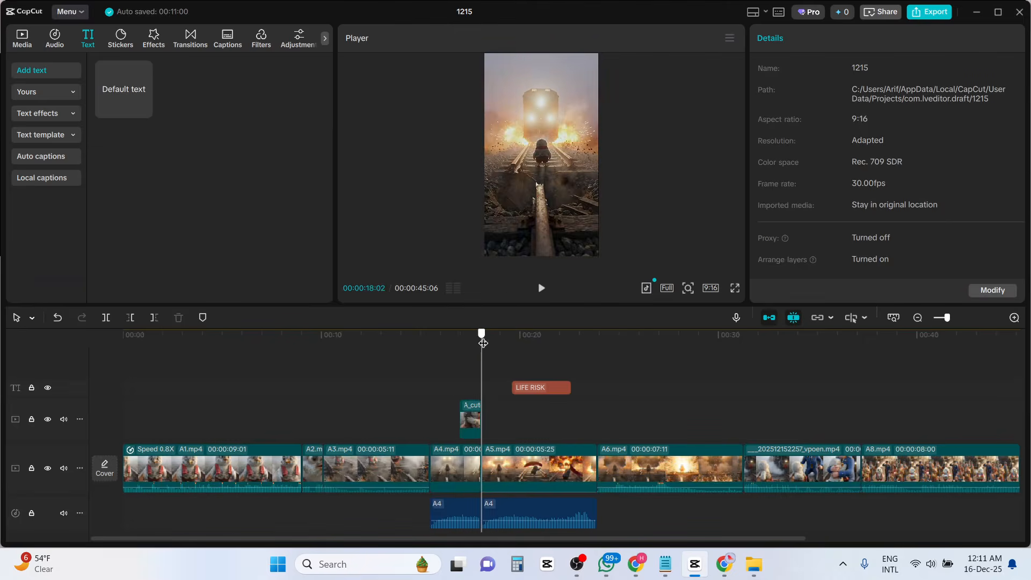
{"action": "left_click", "coordinate": [533, 386]}
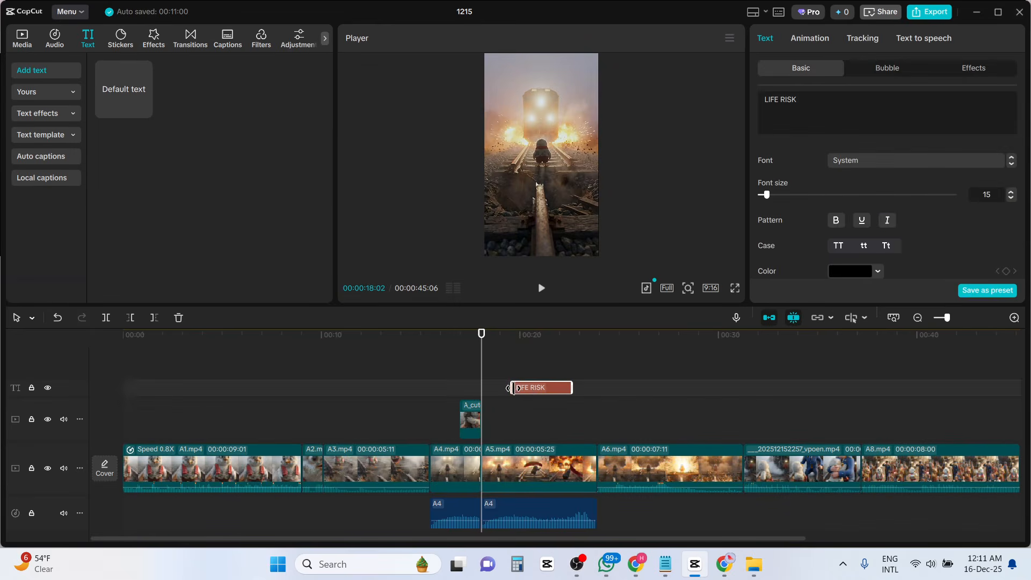
{"action": "left_click_drag", "start_coordinate": [513, 387], "coordinate": [486, 386]}
{"action": "left_click", "coordinate": [505, 340]}
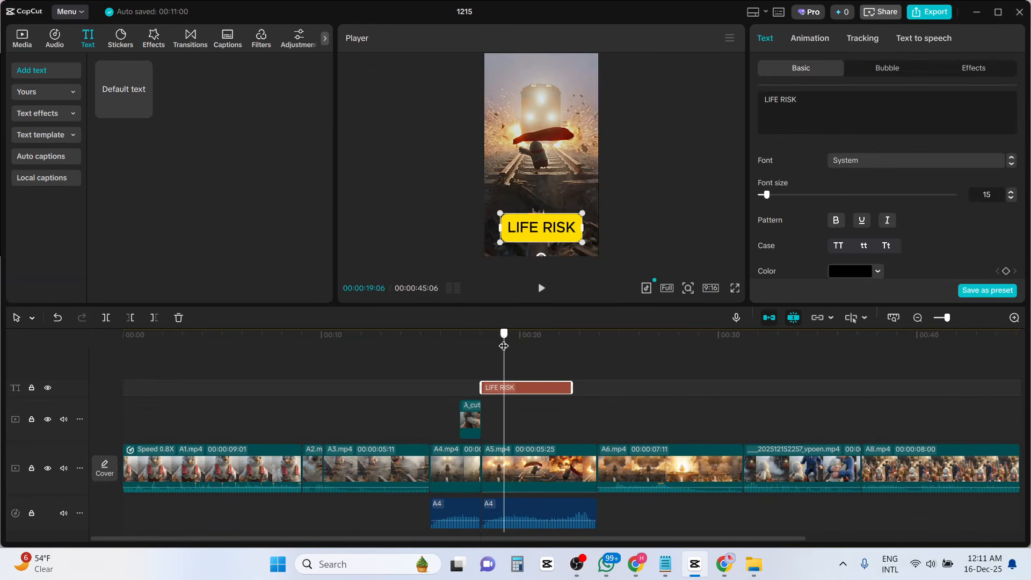
{"action": "left_click_drag", "start_coordinate": [504, 340], "coordinate": [473, 346]}
Play through clip A5 and extend the end of the LIFE RISK title to the end of that clip.
{"action": "left_click", "coordinate": [513, 358]}
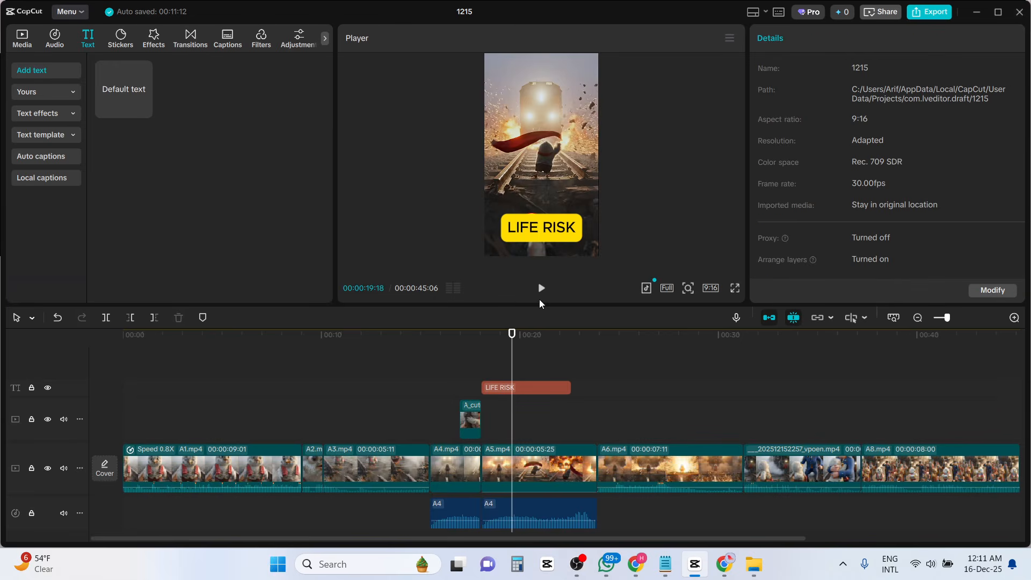
{"action": "left_click", "coordinate": [541, 289]}
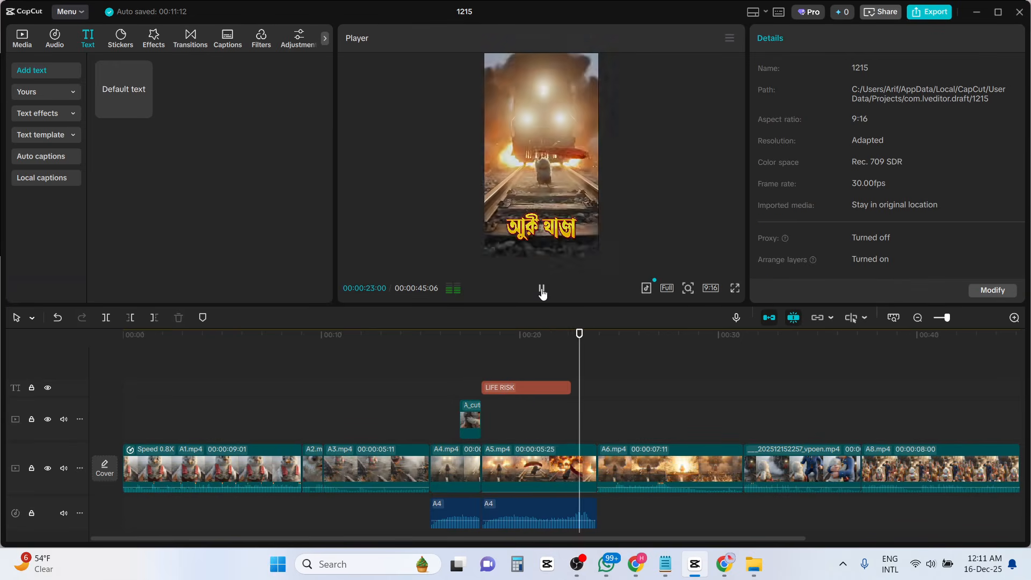
{"action": "left_click", "coordinate": [542, 289]}
{"action": "left_click", "coordinate": [559, 388]}
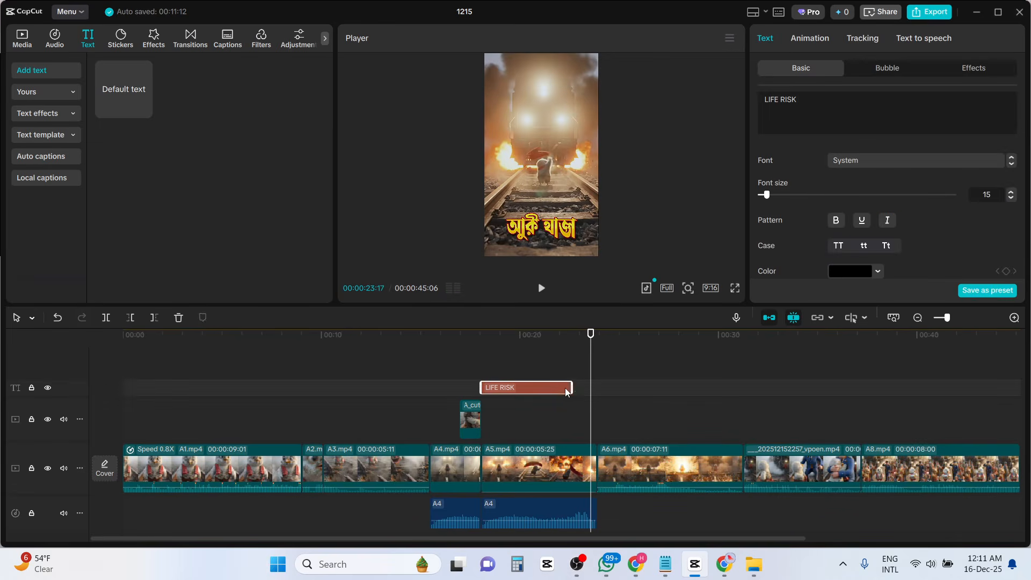
{"action": "left_click_drag", "start_coordinate": [571, 387], "coordinate": [598, 389]}
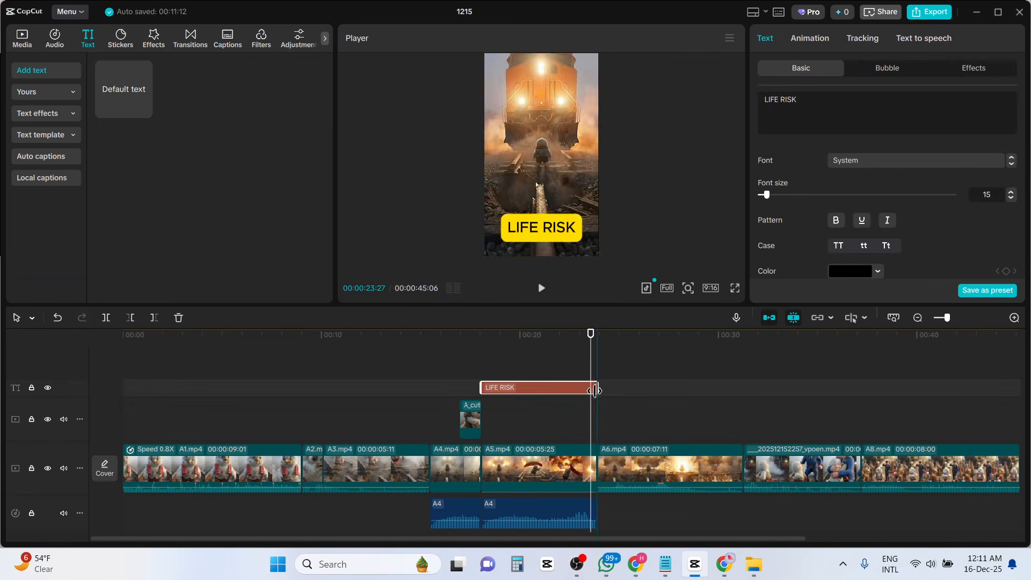
{"action": "left_click", "coordinate": [545, 334]}
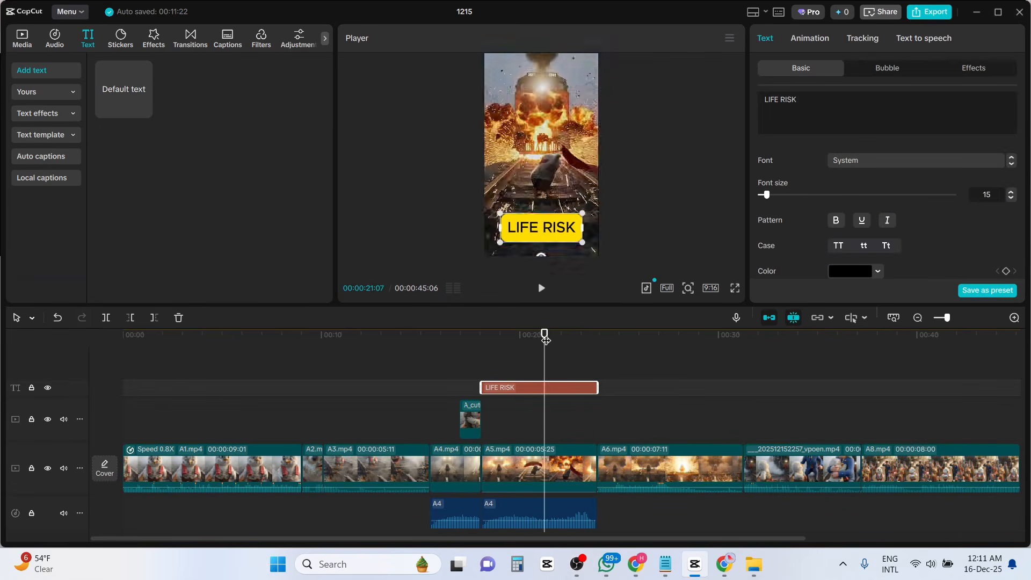
Play the video from just before the overlay clip above A4 through to the end.
{"action": "left_click", "coordinate": [456, 354]}
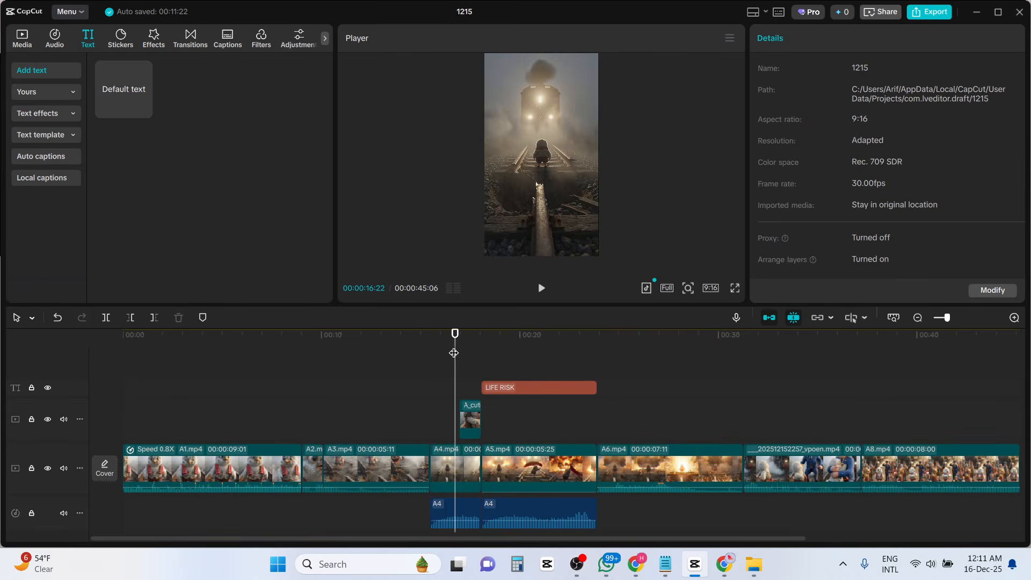
{"action": "mouse_move", "coordinate": [455, 353]}
{"action": "left_mouse_down"}
{"action": "mouse_move", "coordinate": [476, 357]}
{"action": "mouse_move", "coordinate": [458, 356]}
{"action": "left_mouse_up"}
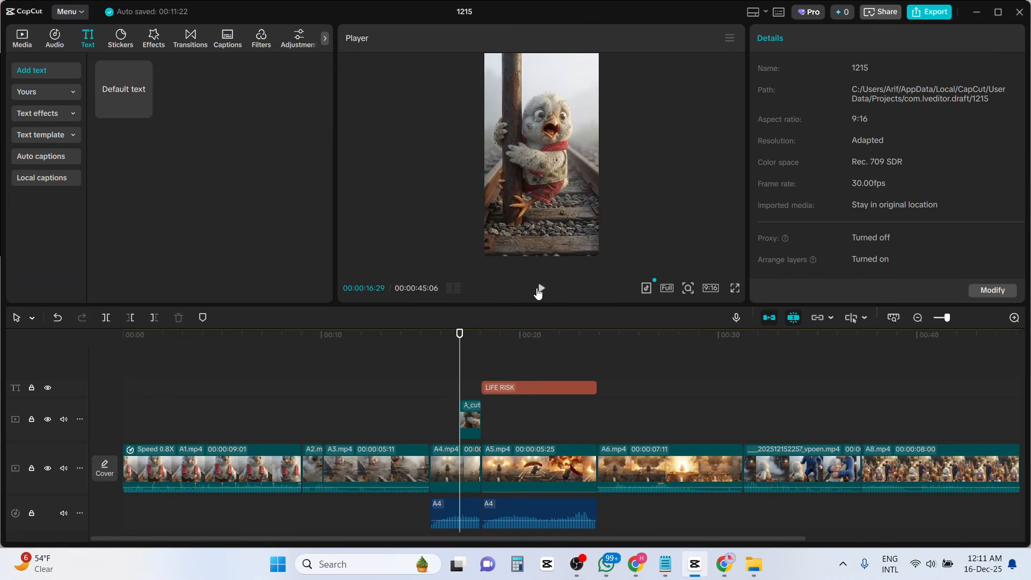
{"action": "left_click", "coordinate": [540, 289]}
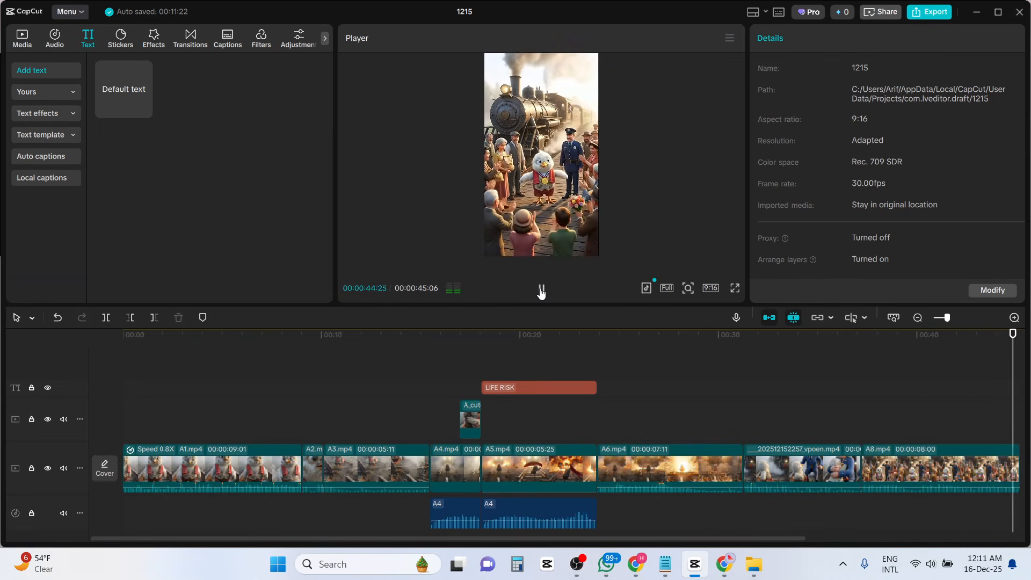
Play the whole video in full screen from the beginning, and return to the editor.
{"action": "left_click", "coordinate": [736, 289]}
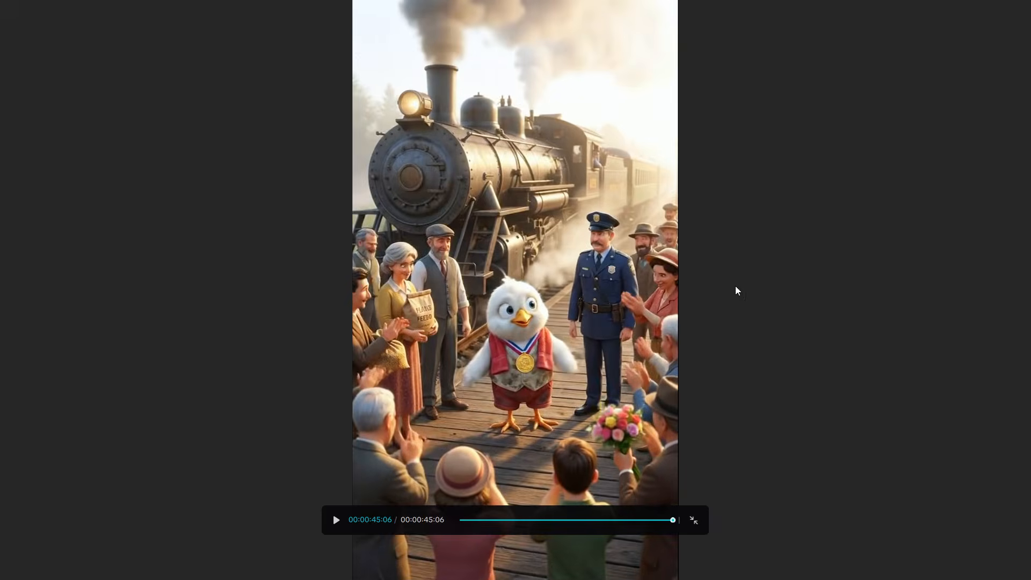
{"action": "left_click", "coordinate": [461, 520]}
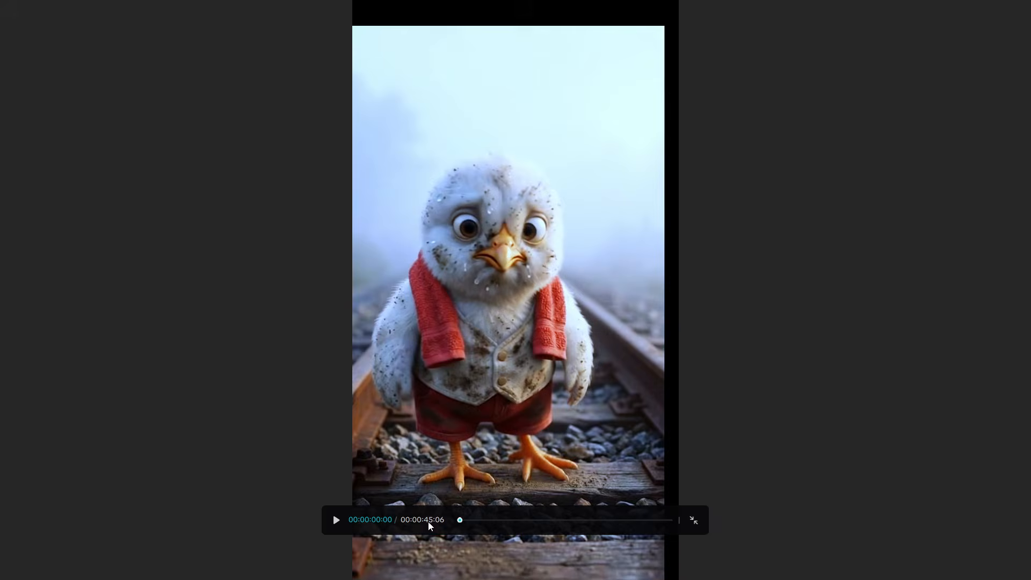
{"action": "left_click", "coordinate": [337, 521]}
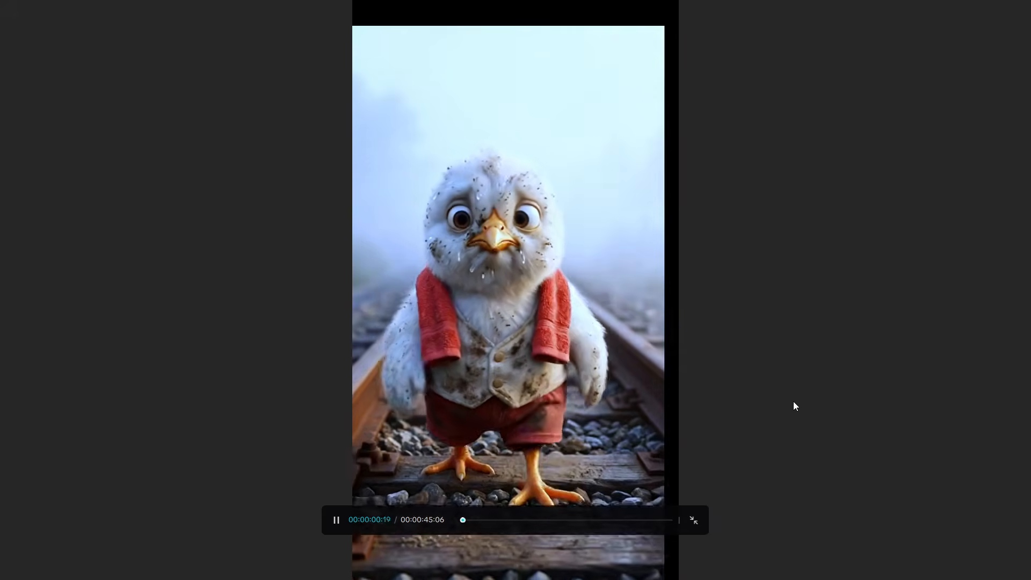
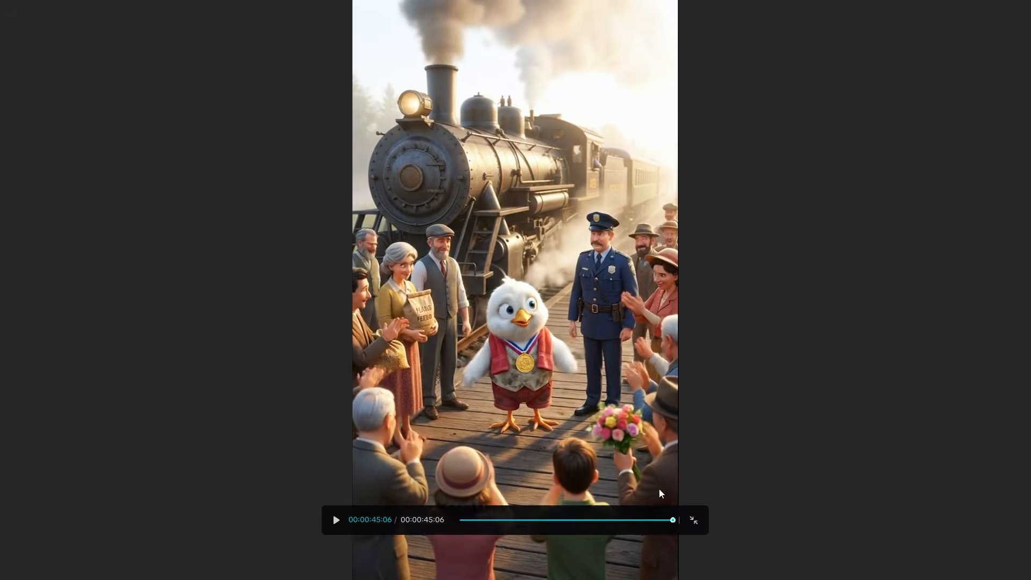
{"action": "left_click", "coordinate": [693, 521]}
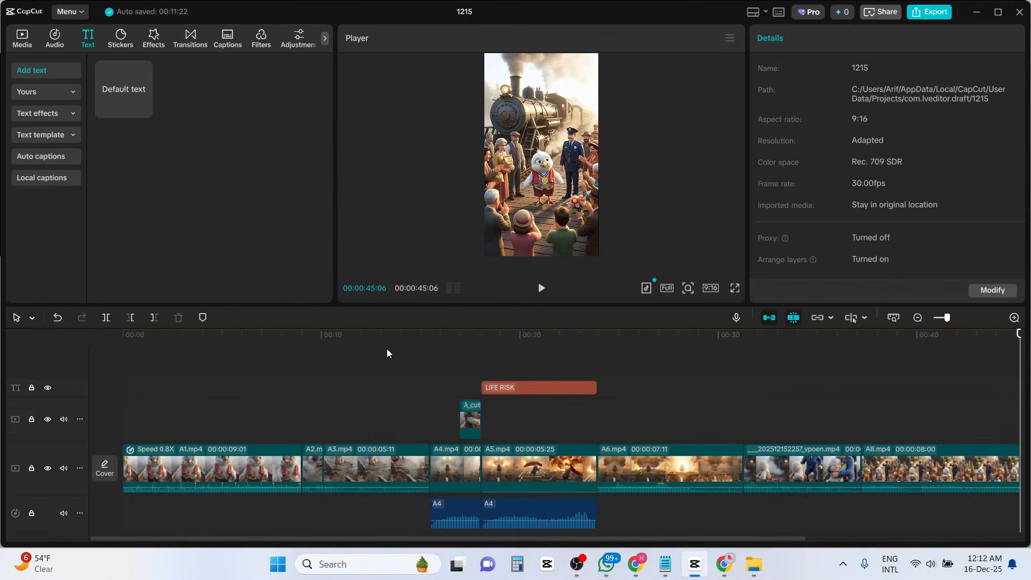
Move the playhead to 00:00:08:04 near the end of clip A1 and search the transitions for "fade out".
{"action": "left_click", "coordinate": [410, 344]}
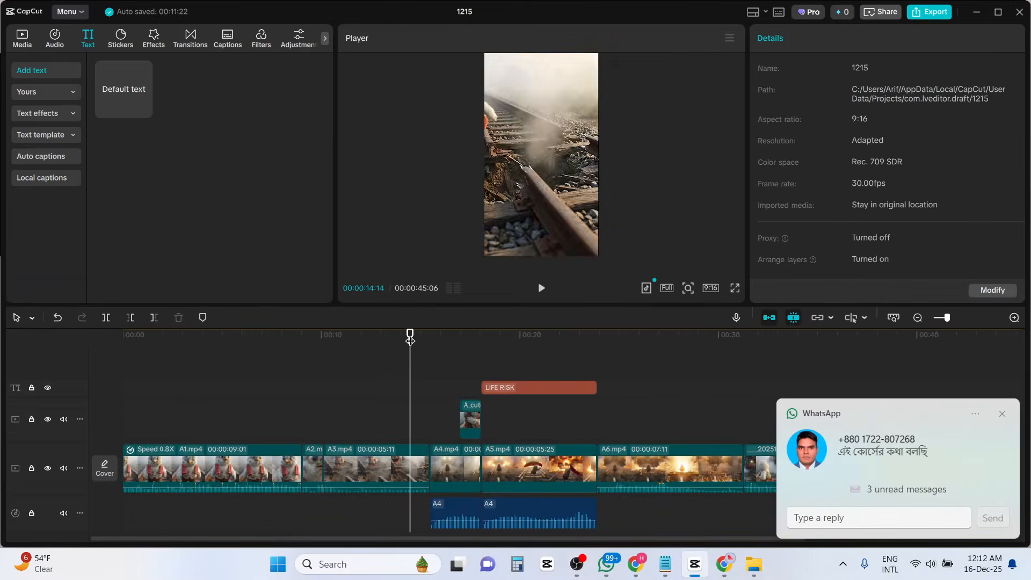
{"action": "left_click_drag", "start_coordinate": [411, 339], "coordinate": [249, 357]}
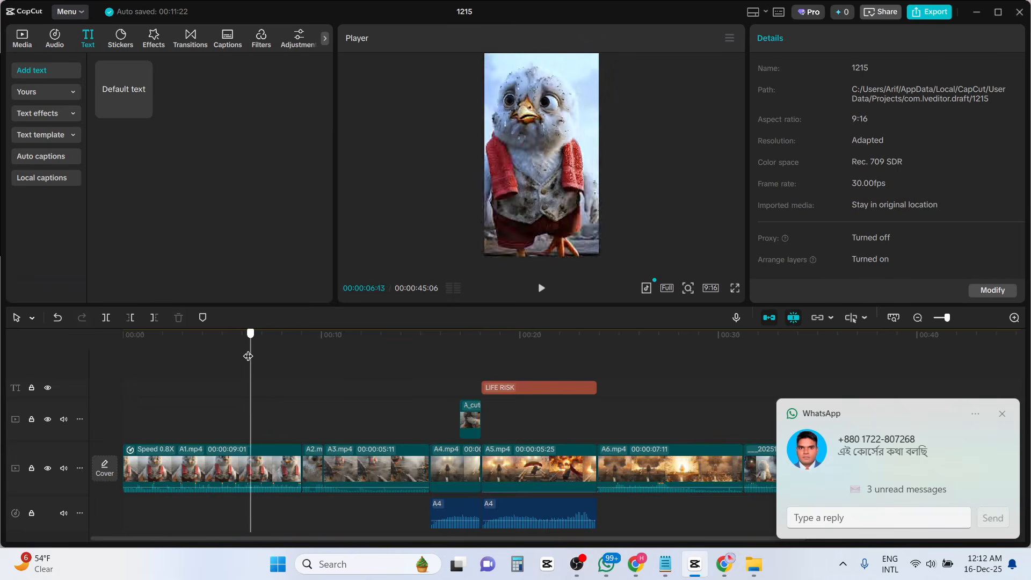
{"action": "left_click", "coordinate": [295, 466]}
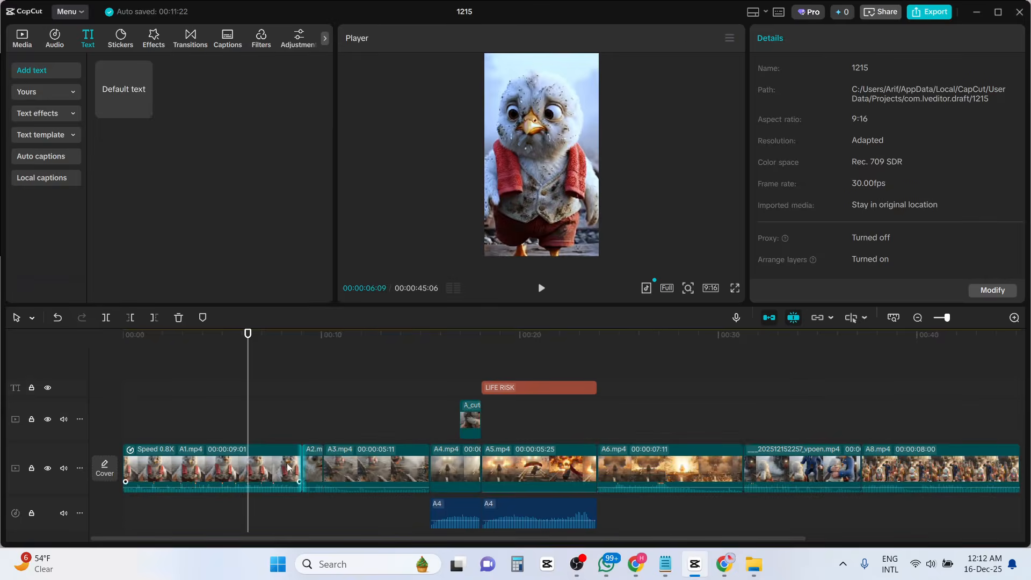
{"action": "left_click", "coordinate": [327, 382]}
{"action": "left_click_drag", "start_coordinate": [296, 345], "coordinate": [284, 341]}
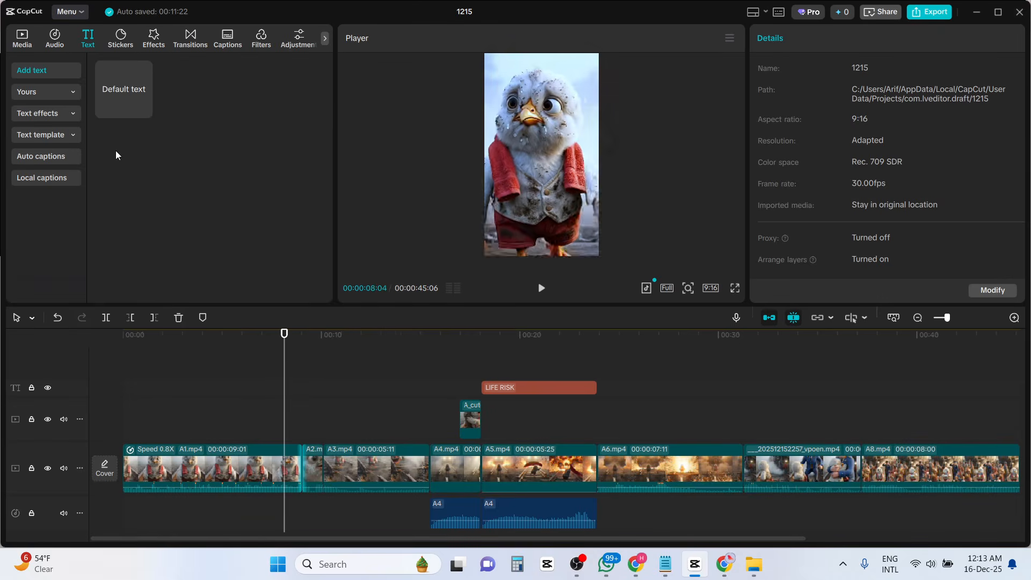
{"action": "left_click", "coordinate": [191, 41]}
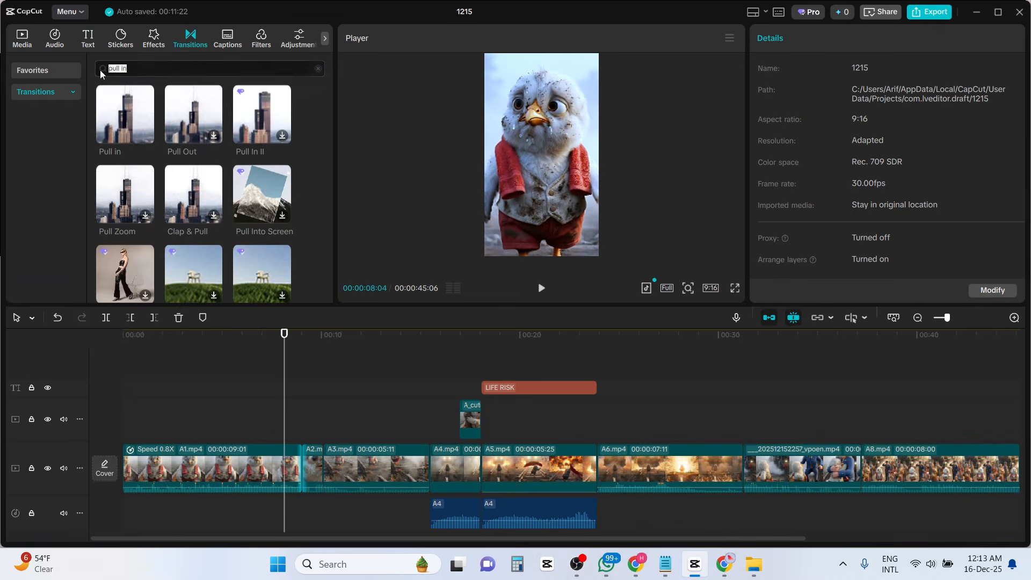
{"action": "left_click", "coordinate": [154, 70]}
{"action": "key", "text": "BackSpace"}
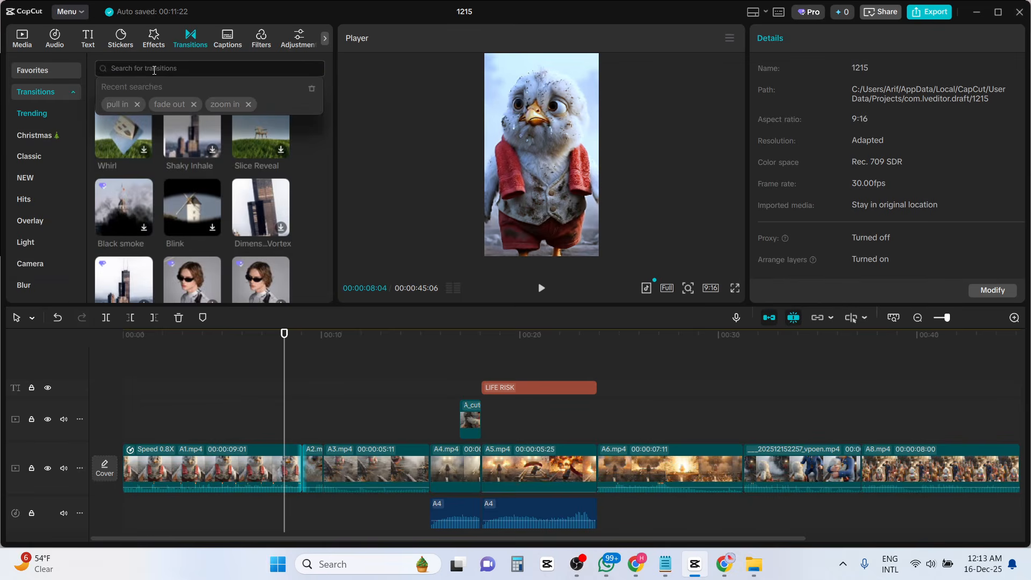
{"action": "type", "text": "Fade"}
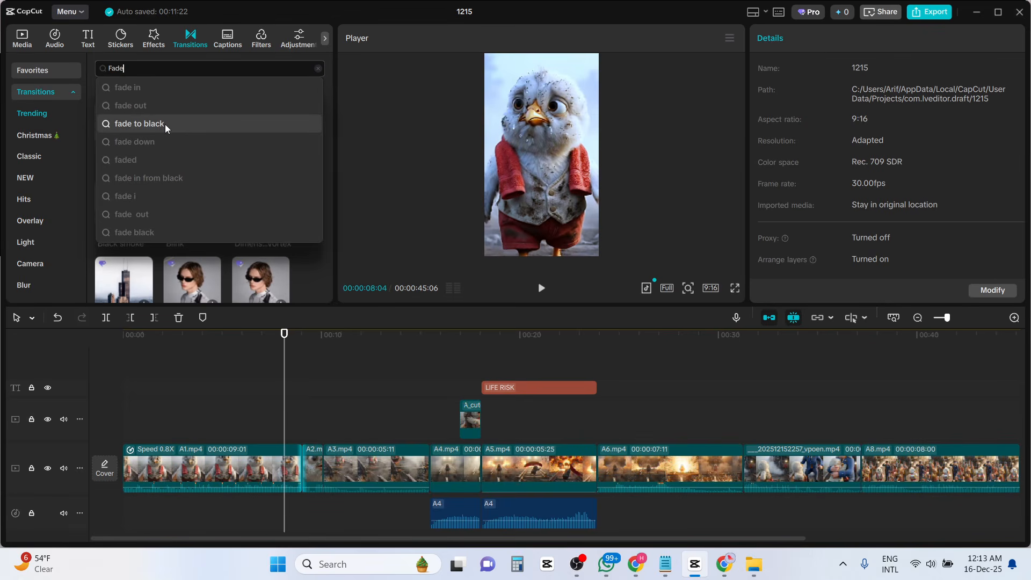
{"action": "left_click", "coordinate": [140, 107]}
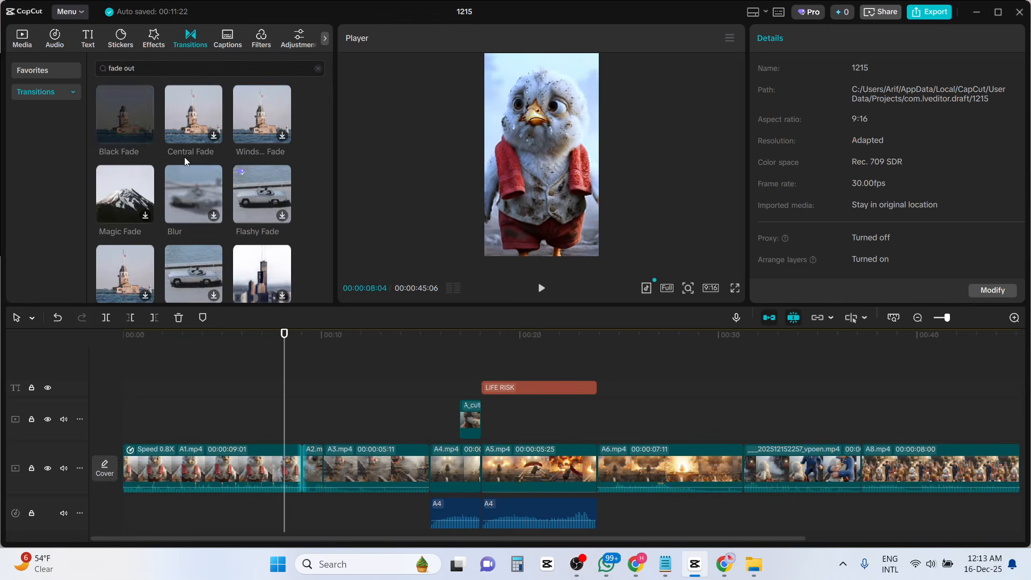
Add the Black Fade transition at the cut between clips A1 and A2.
{"action": "mouse_move", "coordinate": [124, 125]}
{"action": "mouse_move", "coordinate": [192, 124]}
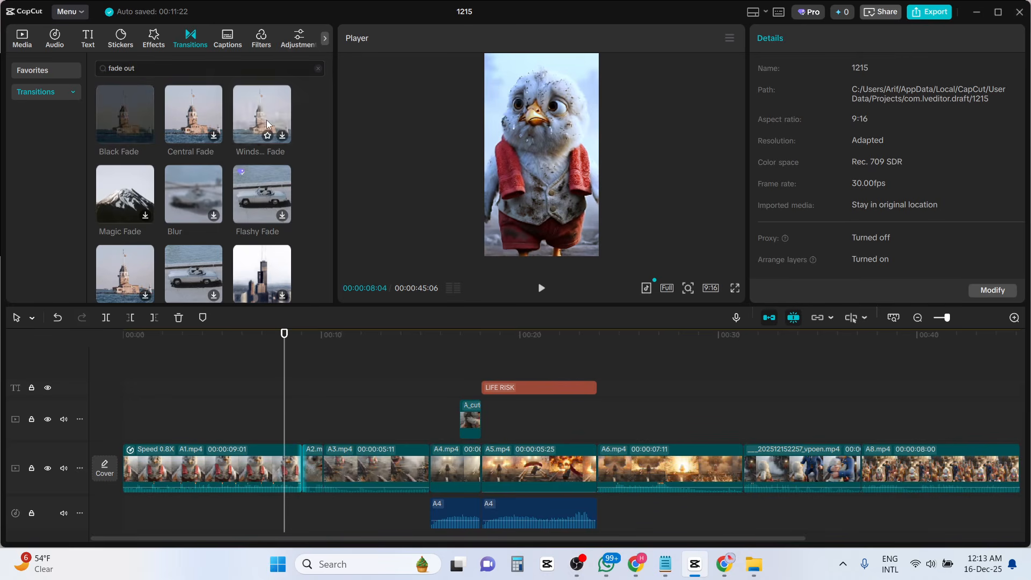
{"action": "mouse_move", "coordinate": [189, 215]}
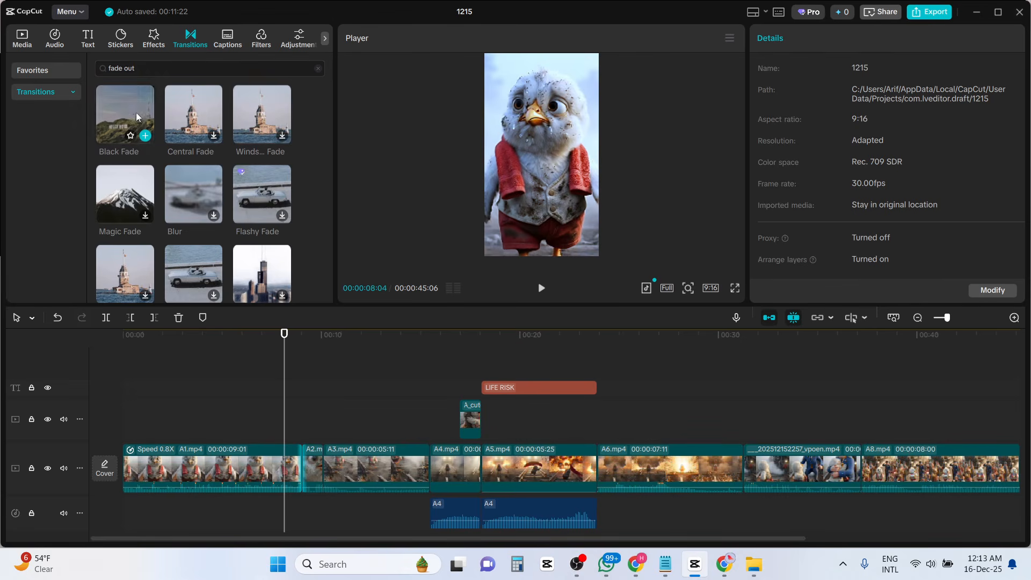
{"action": "left_click_drag", "start_coordinate": [130, 105], "coordinate": [248, 341]}
{"action": "left_click_drag", "start_coordinate": [294, 405], "coordinate": [297, 469]}
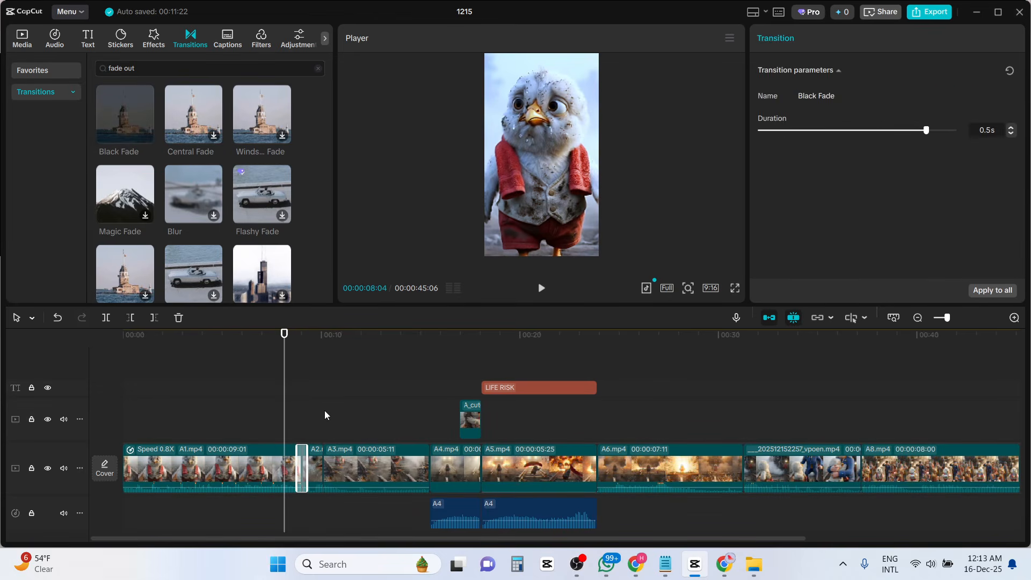
Stretch the Black Fade transition between clips A1 and A2 to its maximum duration.
{"action": "left_click", "coordinate": [1015, 318]}
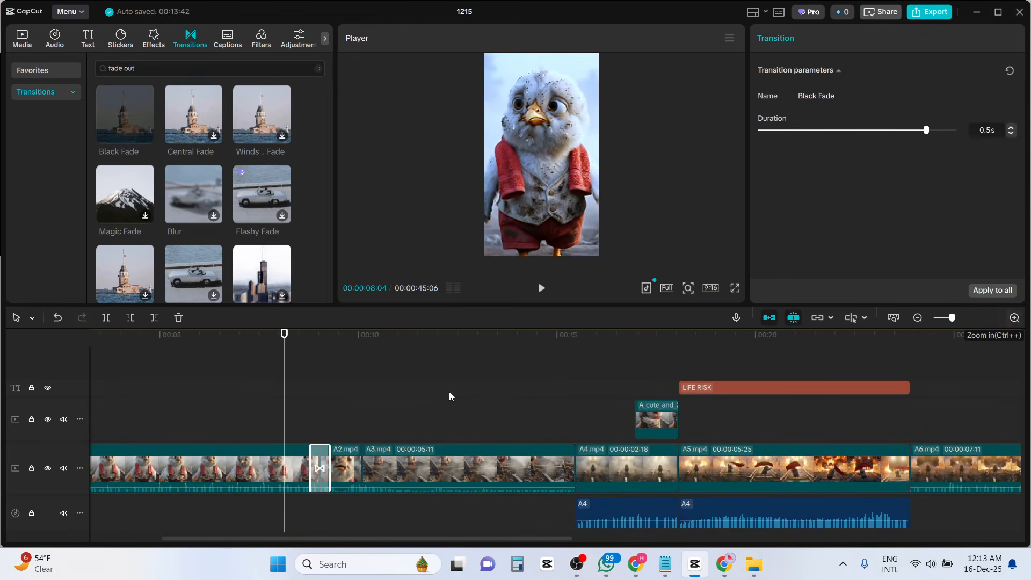
{"action": "scroll", "coordinate": [449, 396], "scroll_direction": "up", "scroll_amount": 2}
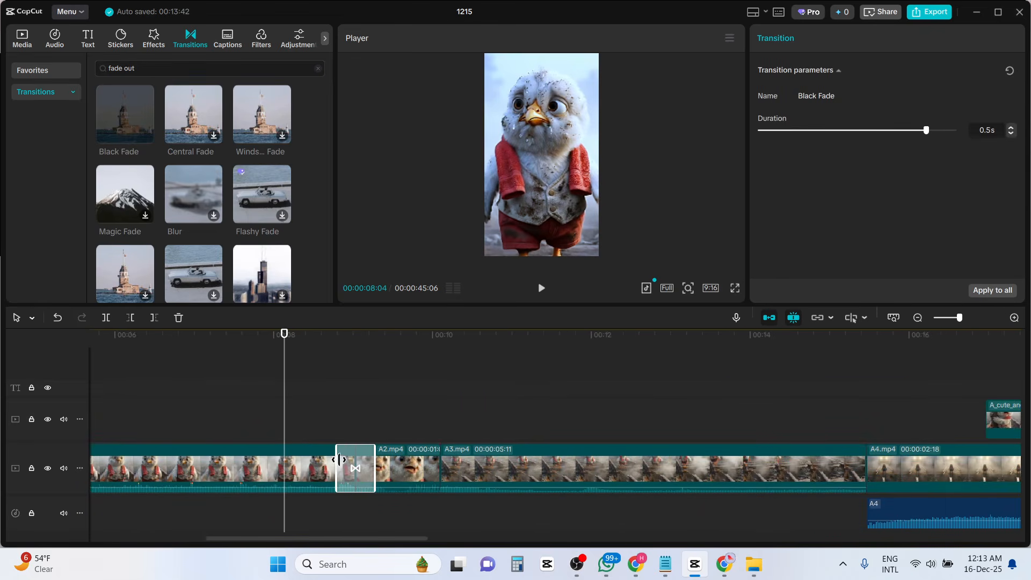
{"action": "left_click_drag", "start_coordinate": [336, 463], "coordinate": [327, 463]}
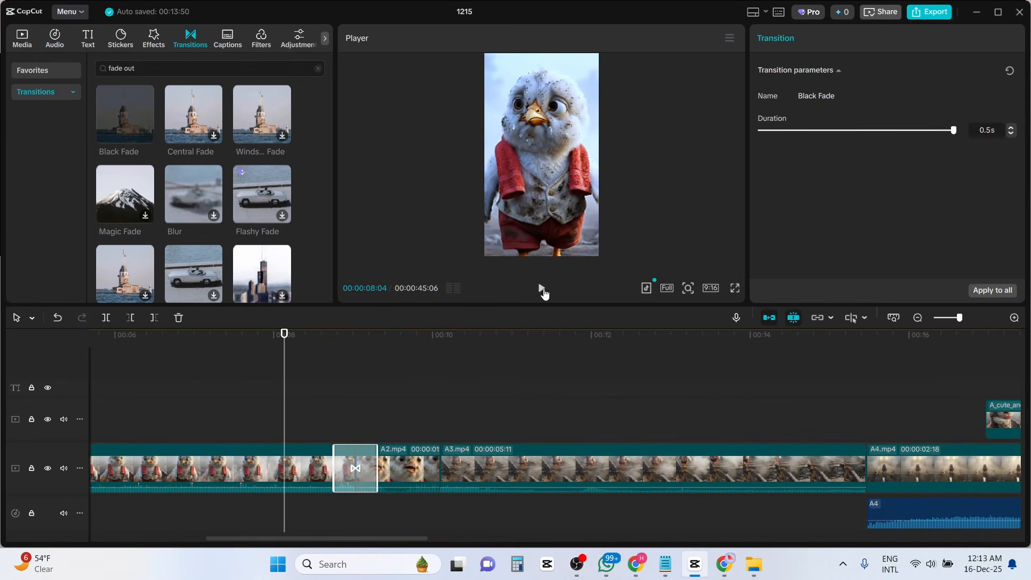
Play back the Black Fade between clips A1 and A2 twice, restarting just before the transition.
{"action": "left_click", "coordinate": [542, 288]}
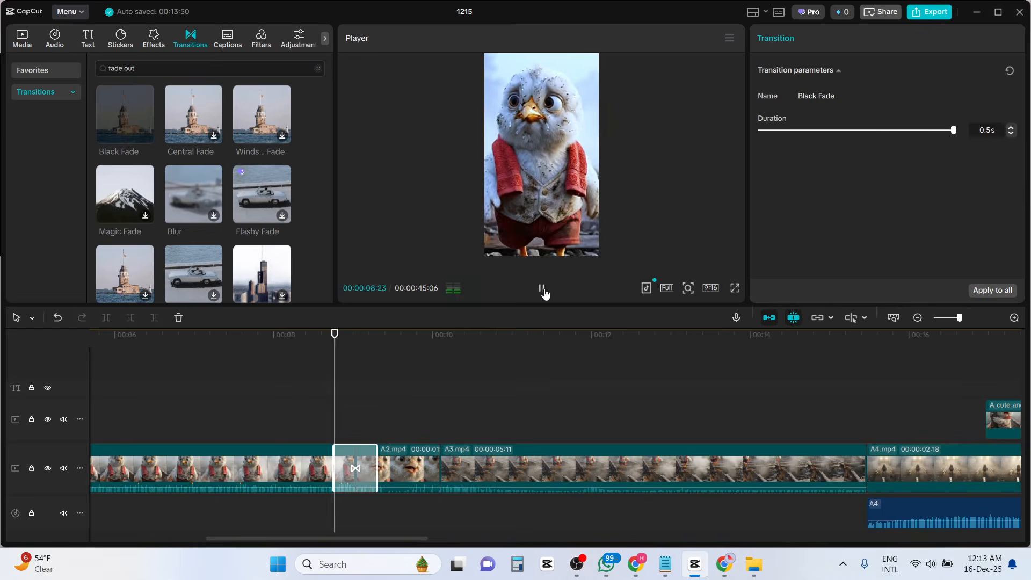
{"action": "left_click", "coordinate": [541, 288]}
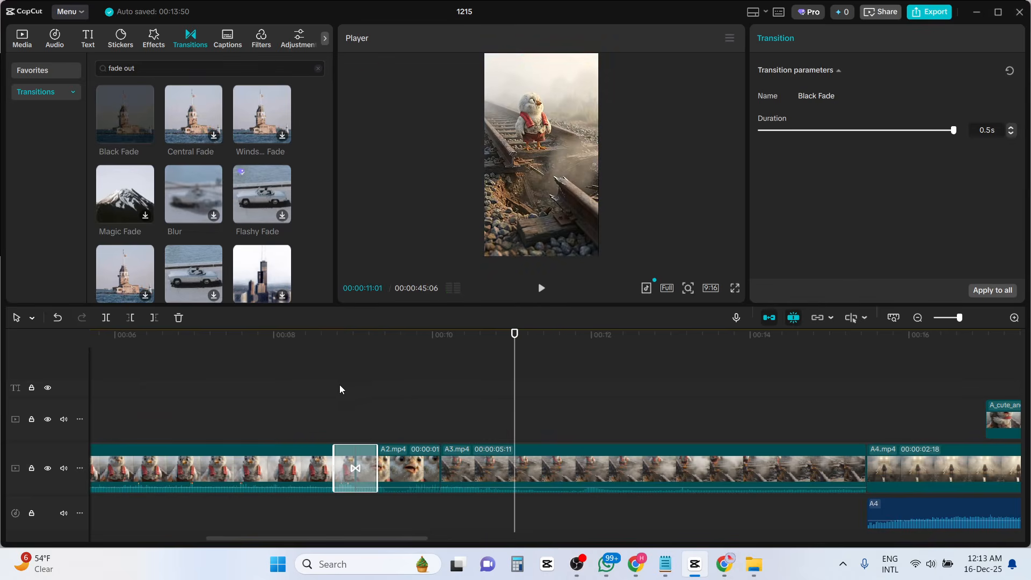
{"action": "left_click", "coordinate": [344, 348]}
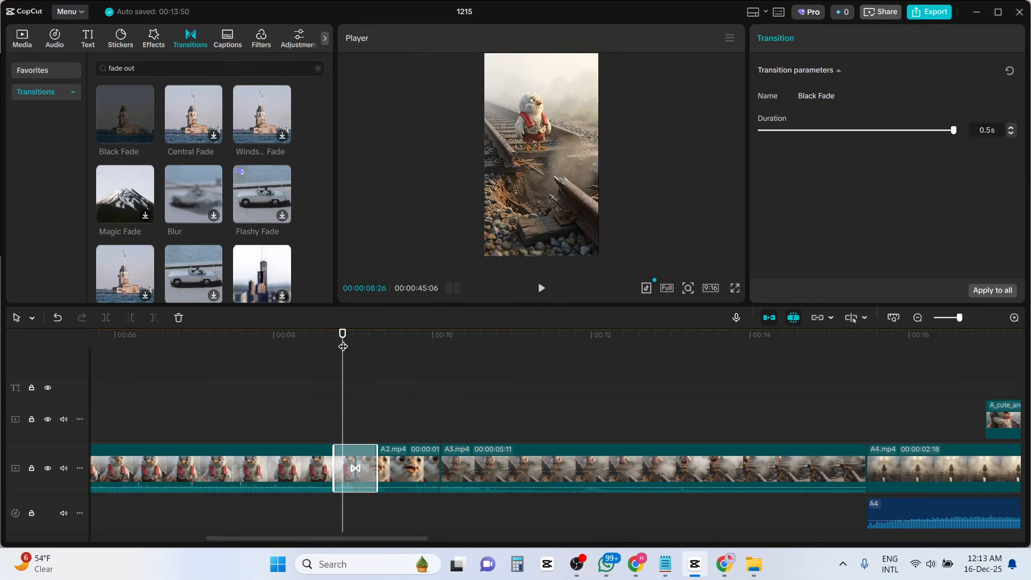
{"action": "left_click", "coordinate": [361, 425]}
{"action": "left_click", "coordinate": [334, 411]}
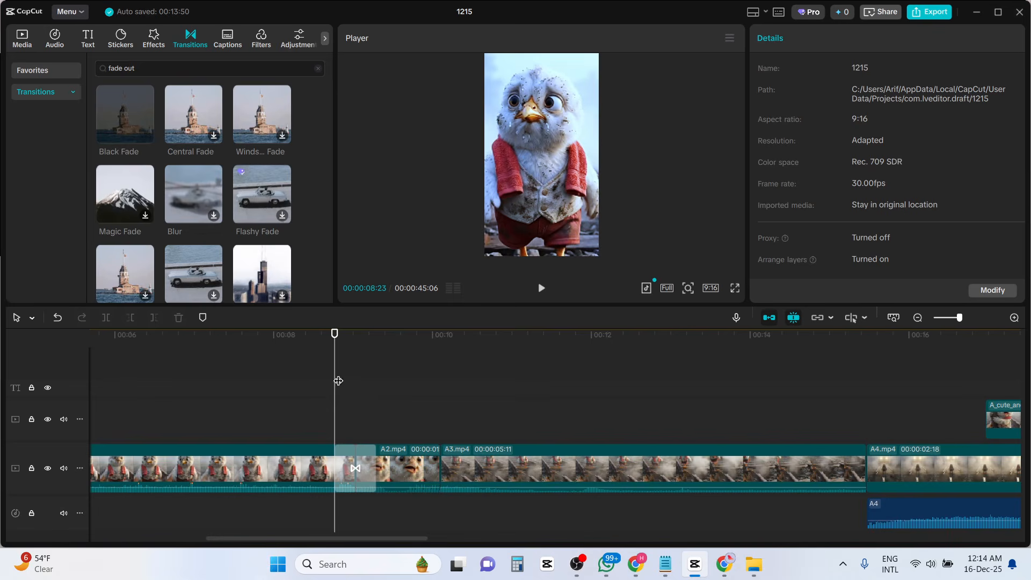
{"action": "left_click", "coordinate": [542, 293]}
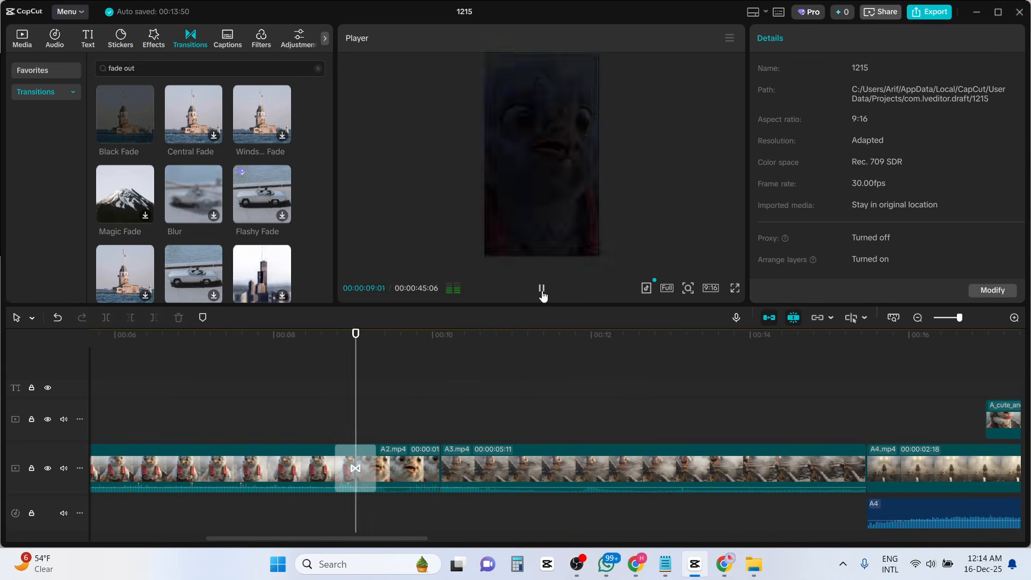
Add the Black Fade transition at the cut between clips A3 and A4.
{"action": "left_click", "coordinate": [441, 361]}
{"action": "left_click_drag", "start_coordinate": [349, 363], "coordinate": [442, 380]}
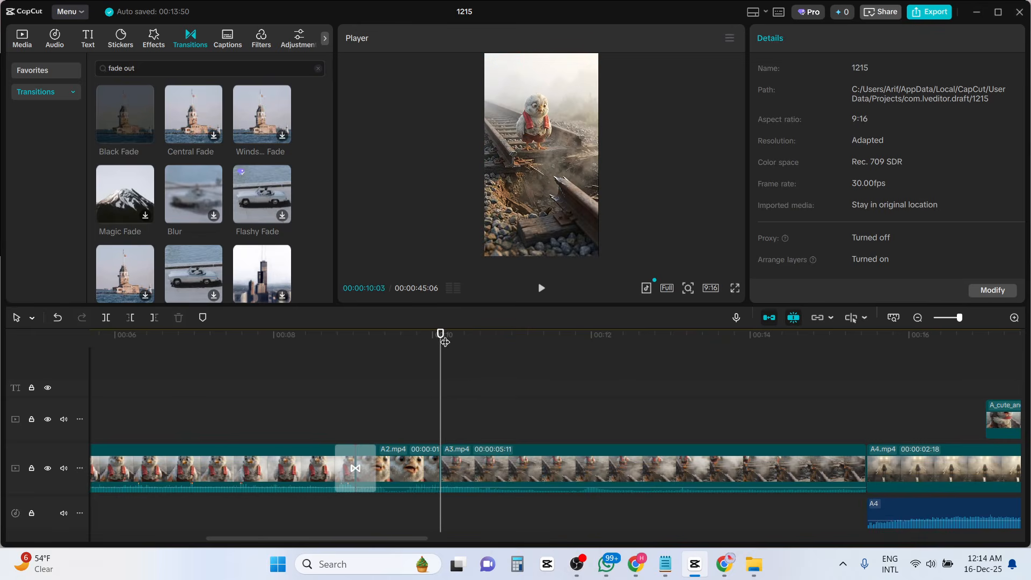
{"action": "left_click_drag", "start_coordinate": [441, 336], "coordinate": [561, 348]}
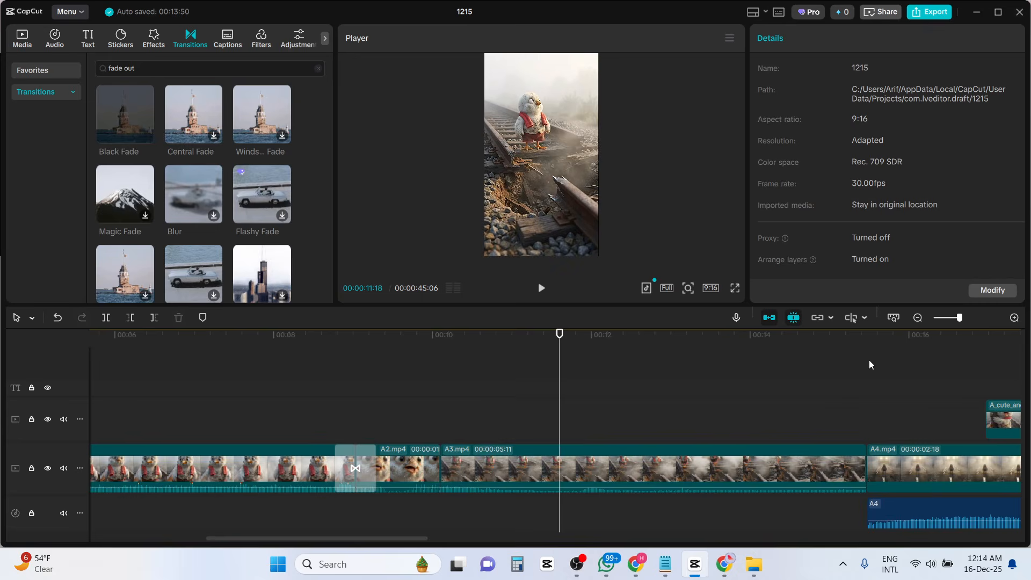
{"action": "left_click", "coordinate": [918, 318]}
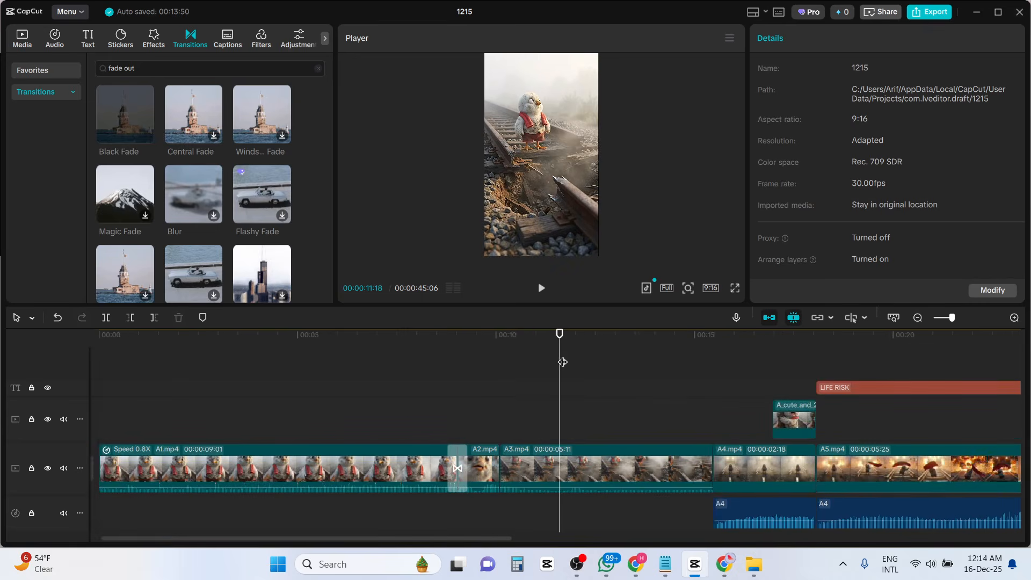
{"action": "left_click_drag", "start_coordinate": [562, 363], "coordinate": [694, 402]}
{"action": "mouse_move", "coordinate": [145, 137]}
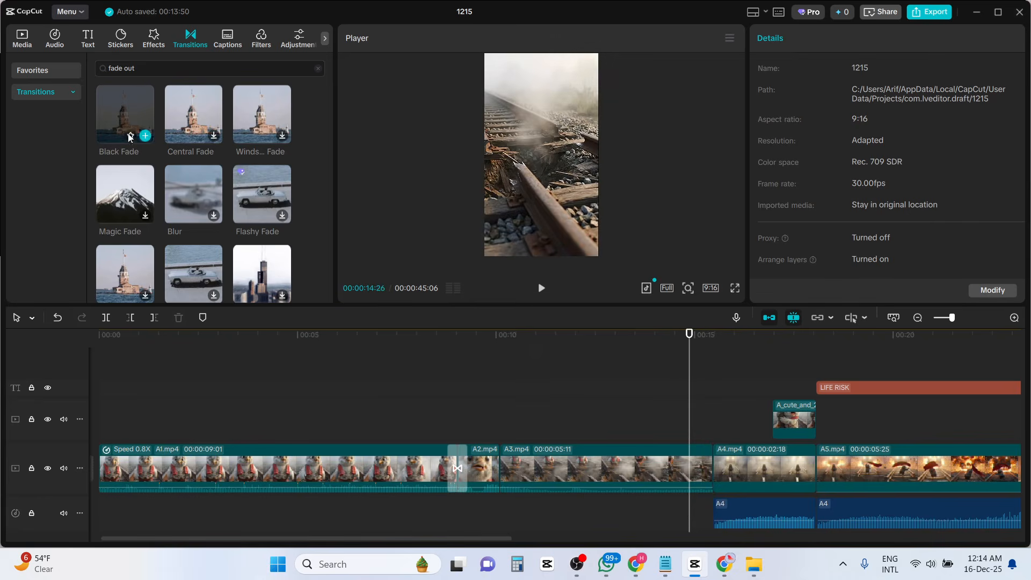
{"action": "left_click_drag", "start_coordinate": [155, 144], "coordinate": [706, 471]}
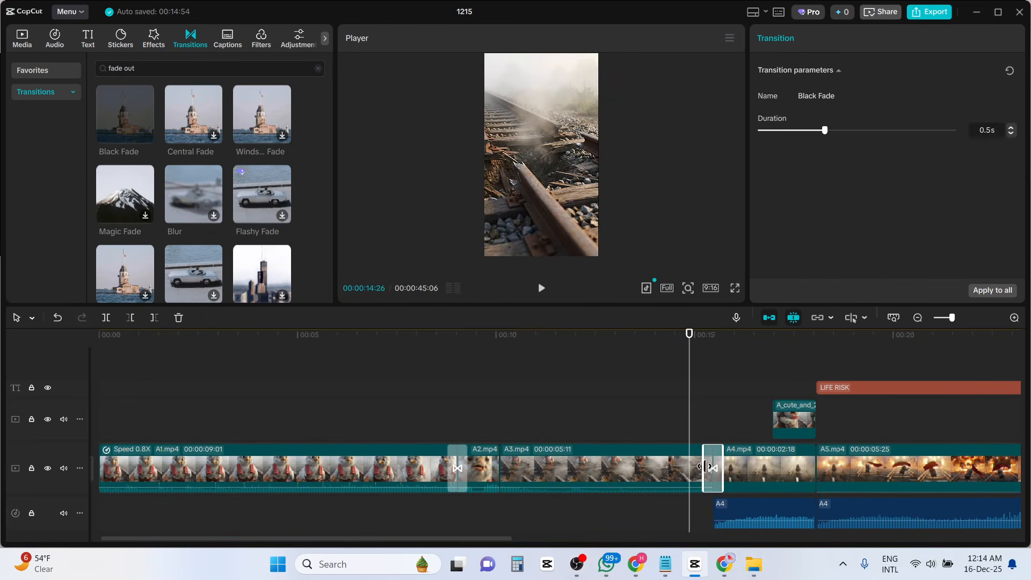
Lengthen the Black Fade between clips A3 and A4 to 1.3 s and play it back.
{"action": "left_click_drag", "start_coordinate": [704, 465], "coordinate": [680, 464]}
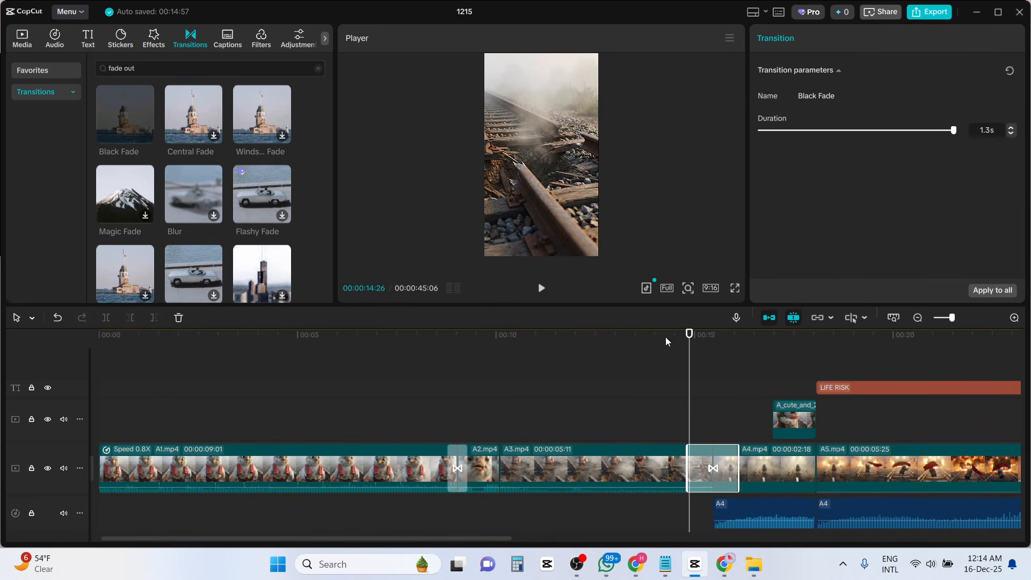
{"action": "left_click_drag", "start_coordinate": [671, 344], "coordinate": [673, 343]}
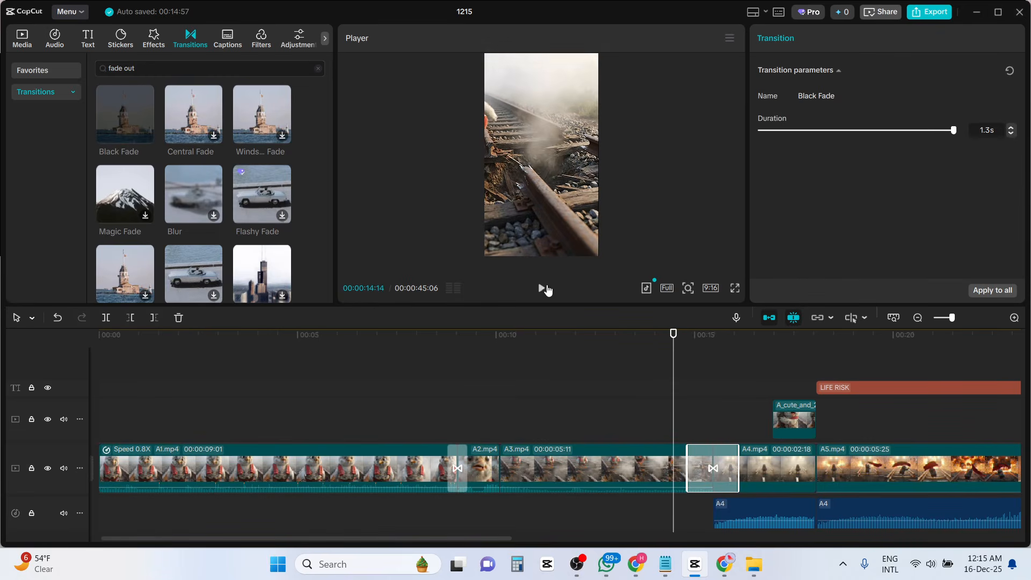
{"action": "left_click", "coordinate": [544, 290]}
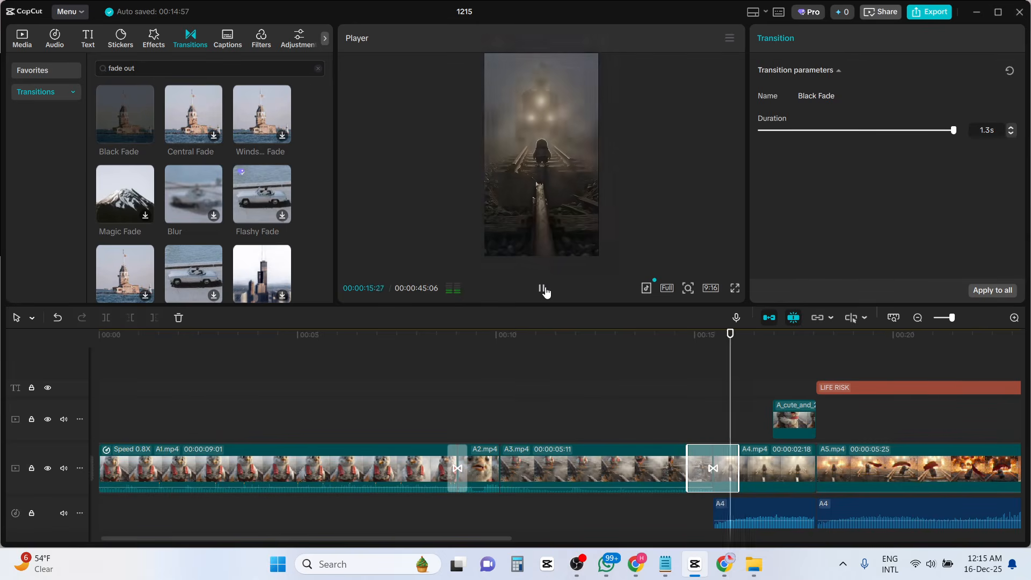
Stop the playback and add the Black Fade transition at the cut between clips A4 and A5 with a 1.0 s duration.
{"action": "left_click", "coordinate": [544, 290]}
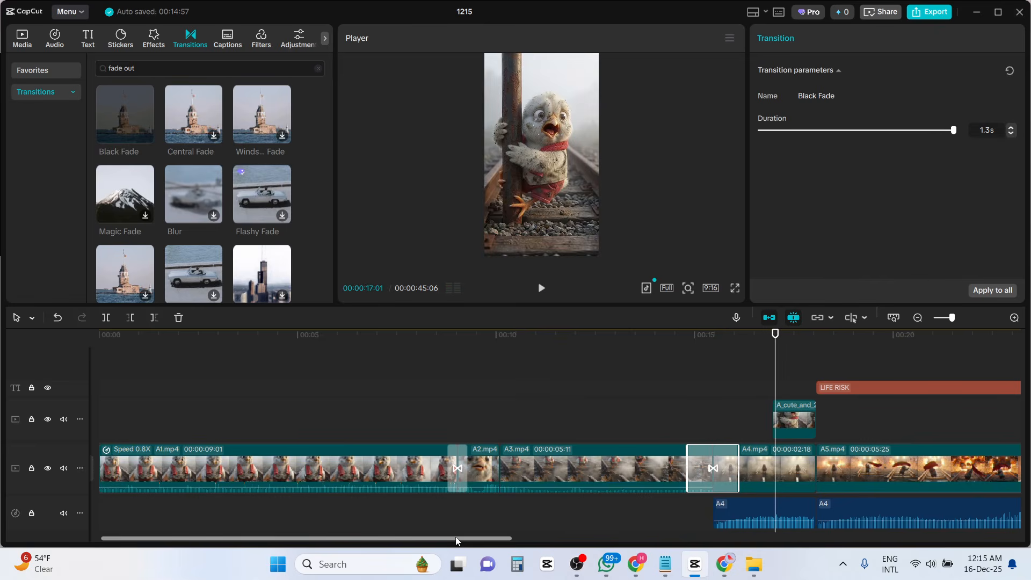
{"action": "left_click_drag", "start_coordinate": [462, 541], "coordinate": [582, 564]}
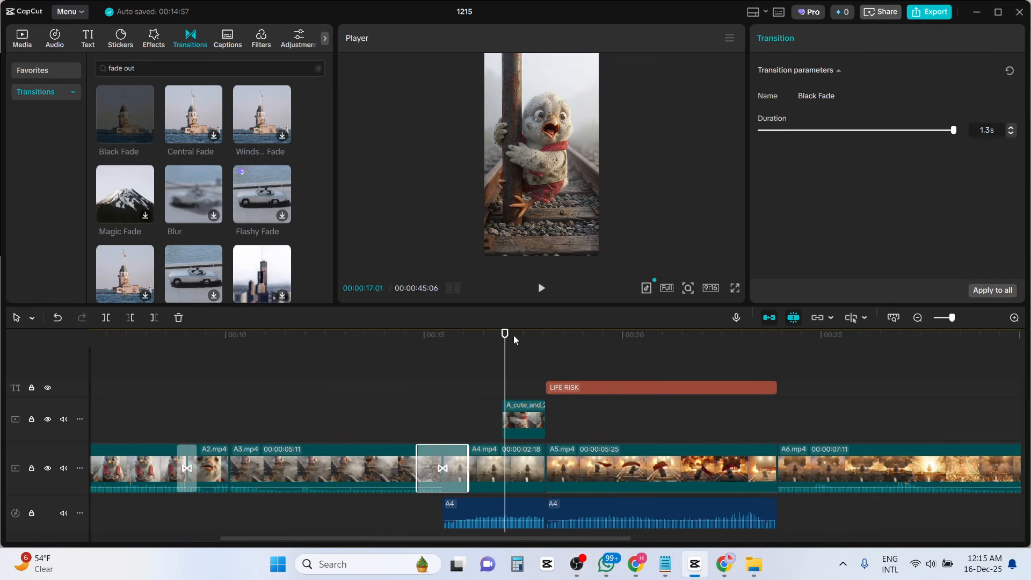
{"action": "left_click_drag", "start_coordinate": [506, 337], "coordinate": [534, 350]}
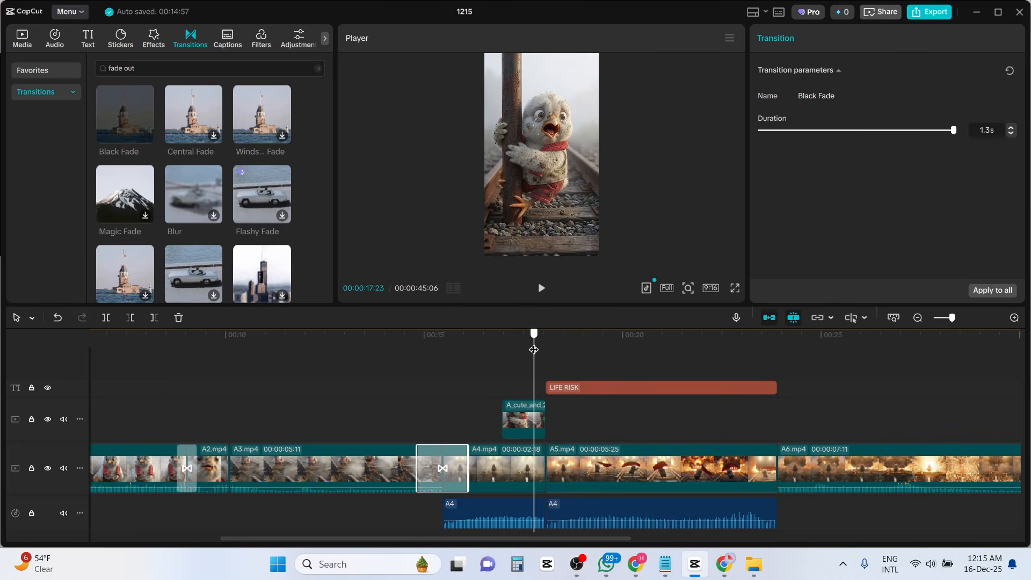
{"action": "left_click_drag", "start_coordinate": [125, 113], "coordinate": [530, 472]}
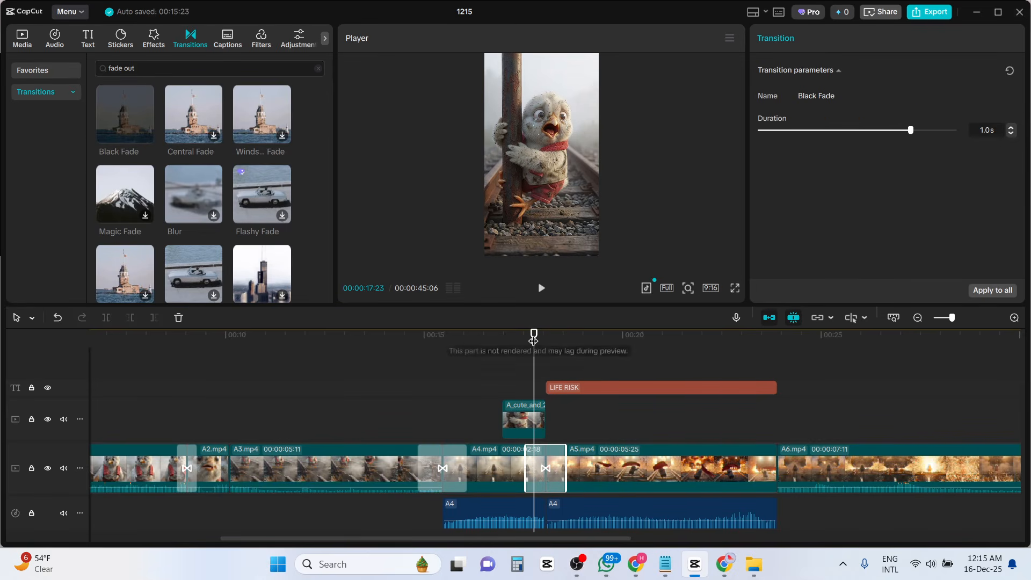
Add the Black Fade transition at the cut between clips A5 and A6 and set its duration to 1.5 s.
{"action": "left_click_drag", "start_coordinate": [559, 338], "coordinate": [762, 372]}
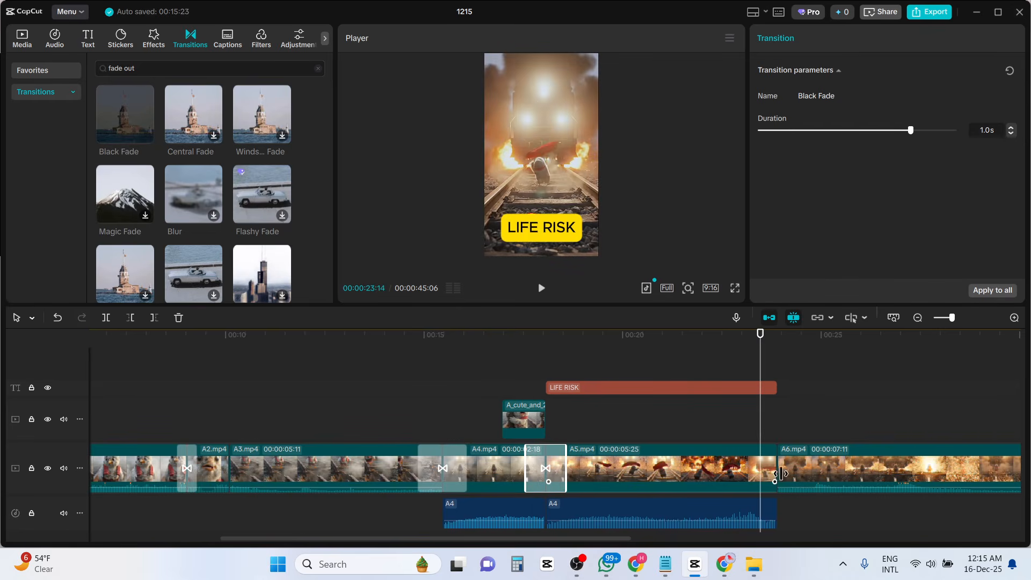
{"action": "left_click_drag", "start_coordinate": [124, 114], "coordinate": [776, 472]}
{"action": "left_click", "coordinate": [779, 473]}
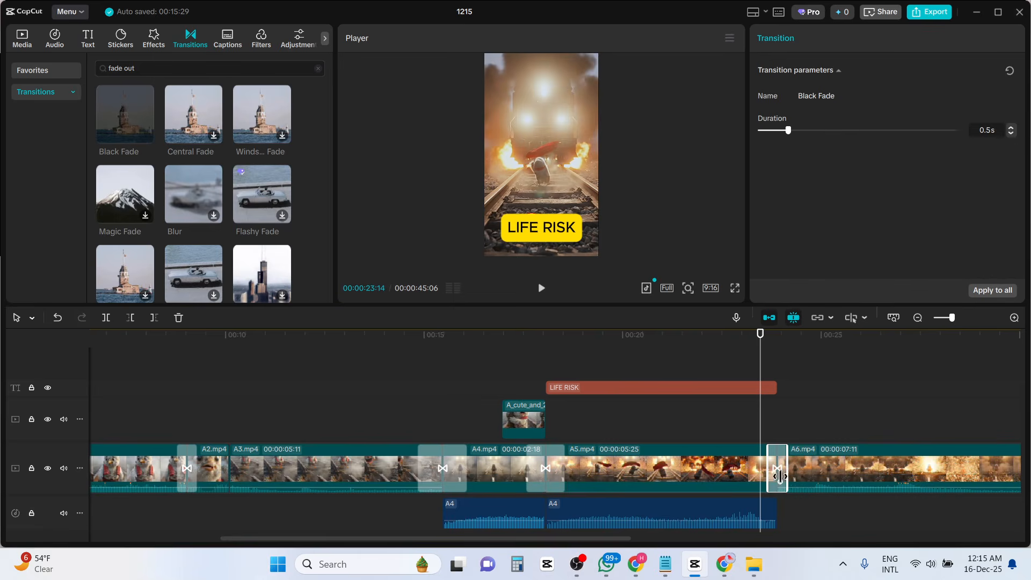
{"action": "left_click_drag", "start_coordinate": [768, 470], "coordinate": [680, 471]}
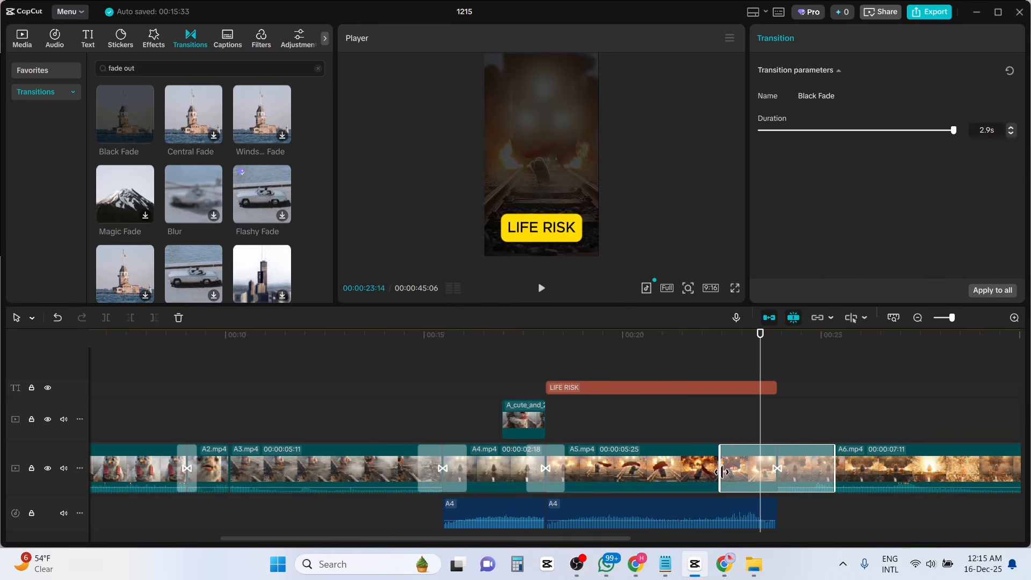
{"action": "left_click_drag", "start_coordinate": [722, 471], "coordinate": [750, 471]}
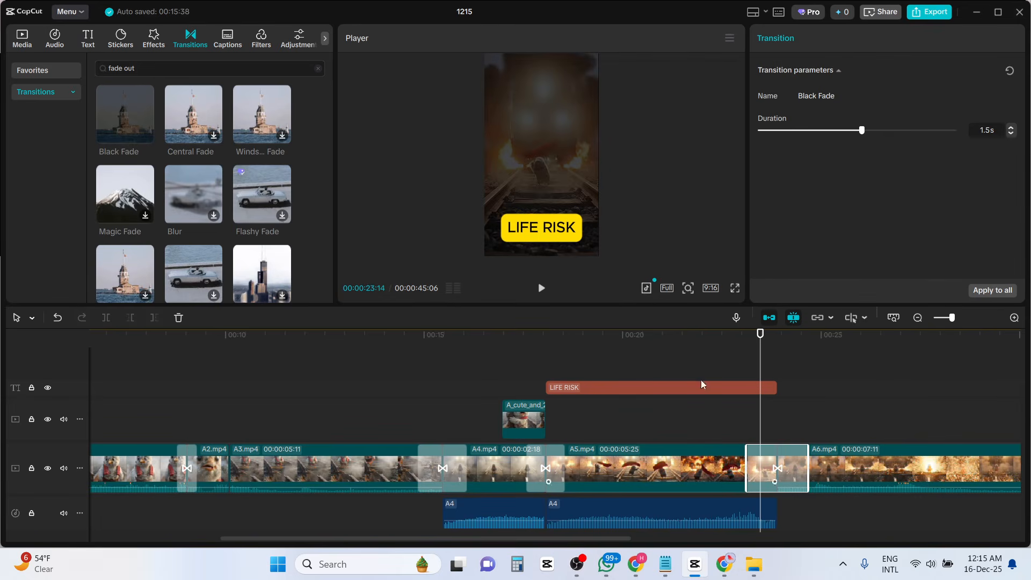
Add the Black Fade transition at the end of clip A6 and stretch it to 1.1 s.
{"action": "left_click_drag", "start_coordinate": [761, 349], "coordinate": [814, 365]}
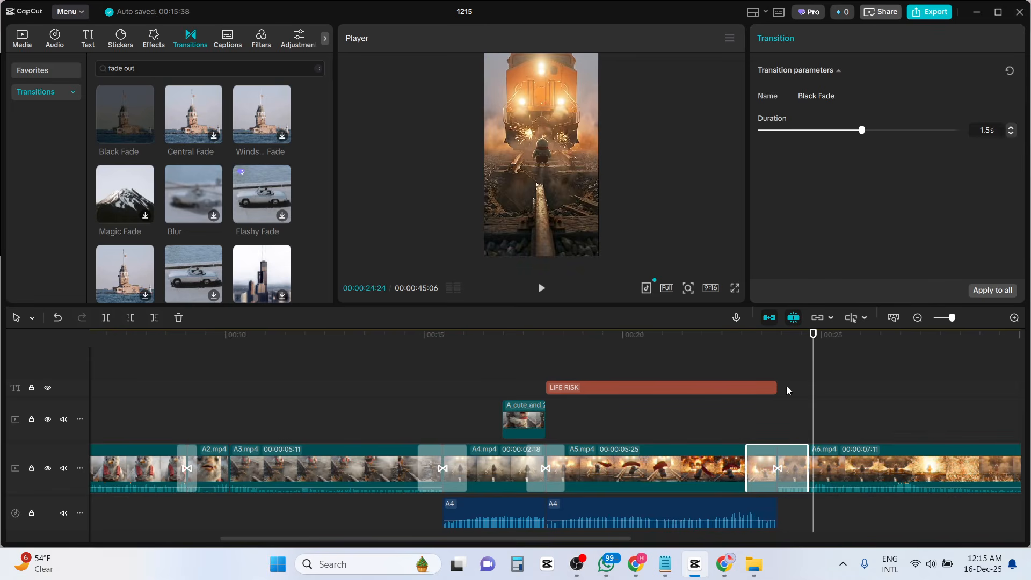
{"action": "left_click_drag", "start_coordinate": [621, 543], "coordinate": [801, 533]}
{"action": "left_click", "coordinate": [658, 395]}
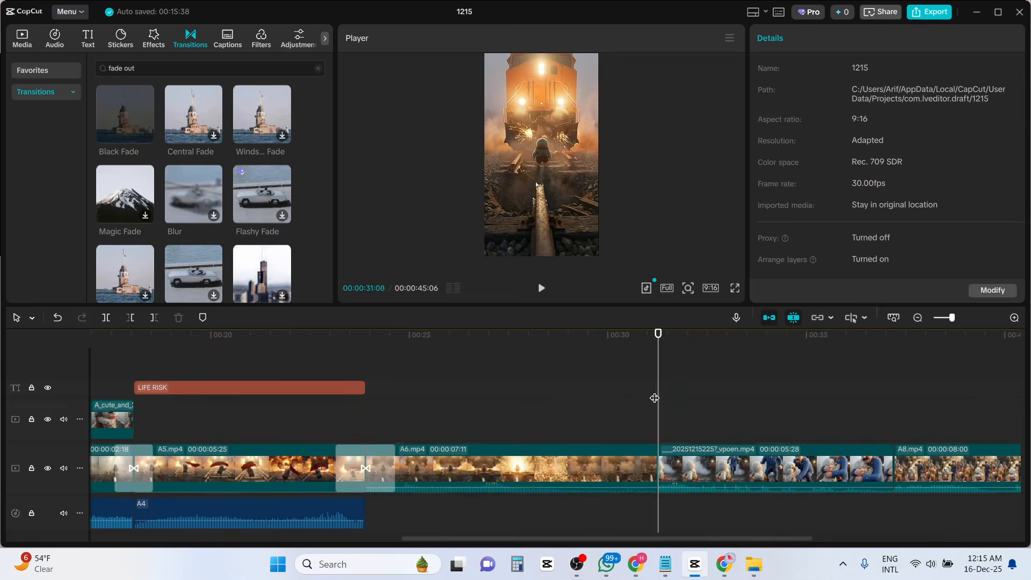
{"action": "left_click_drag", "start_coordinate": [171, 173], "coordinate": [595, 408]}
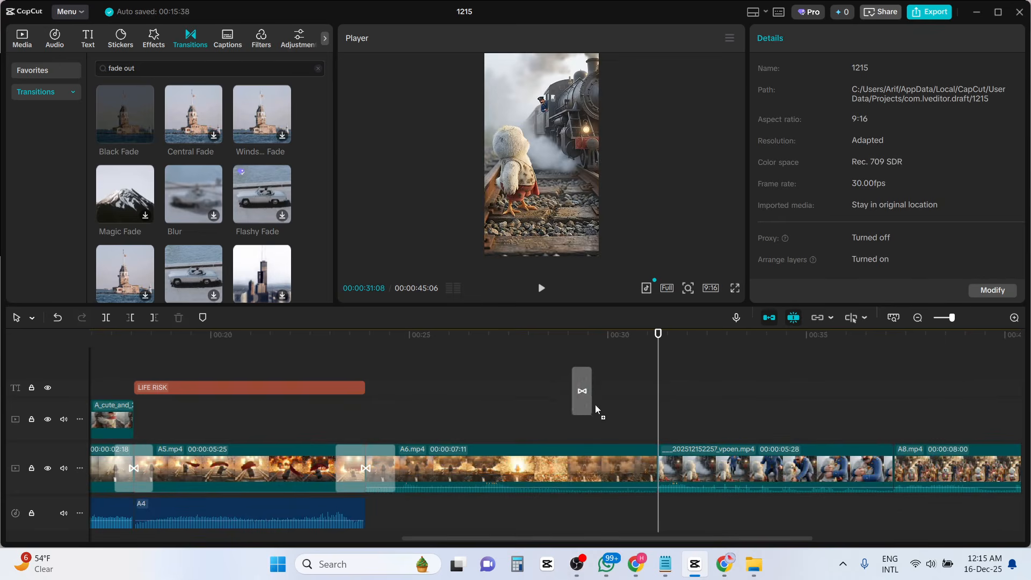
{"action": "left_click_drag", "start_coordinate": [651, 465], "coordinate": [636, 466]}
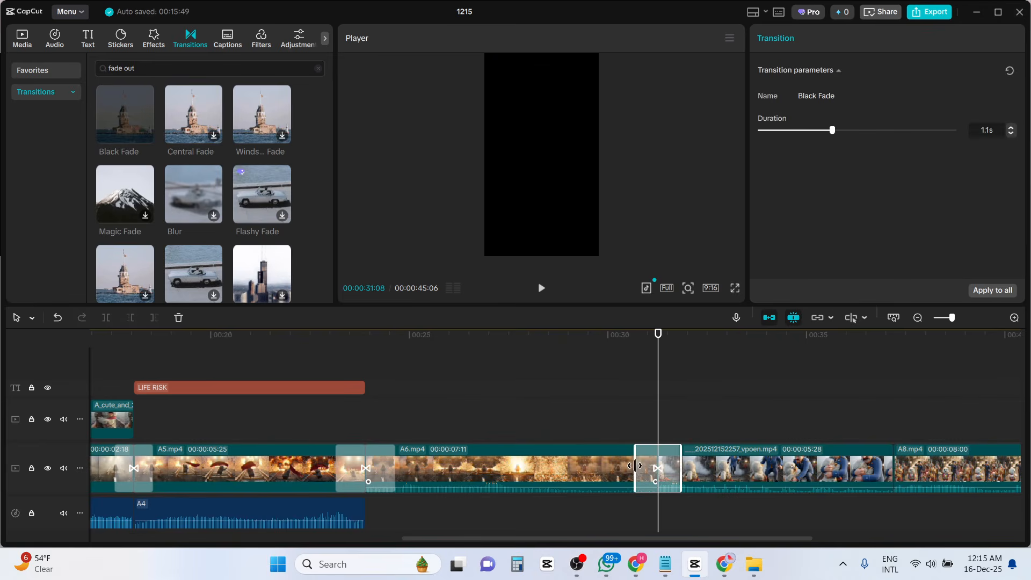
Add a 1.3 s Black Fade transition at the cut leading into clip A8.
{"action": "left_click_drag", "start_coordinate": [660, 374], "coordinate": [887, 408]}
{"action": "left_click_drag", "start_coordinate": [120, 129], "coordinate": [870, 476]}
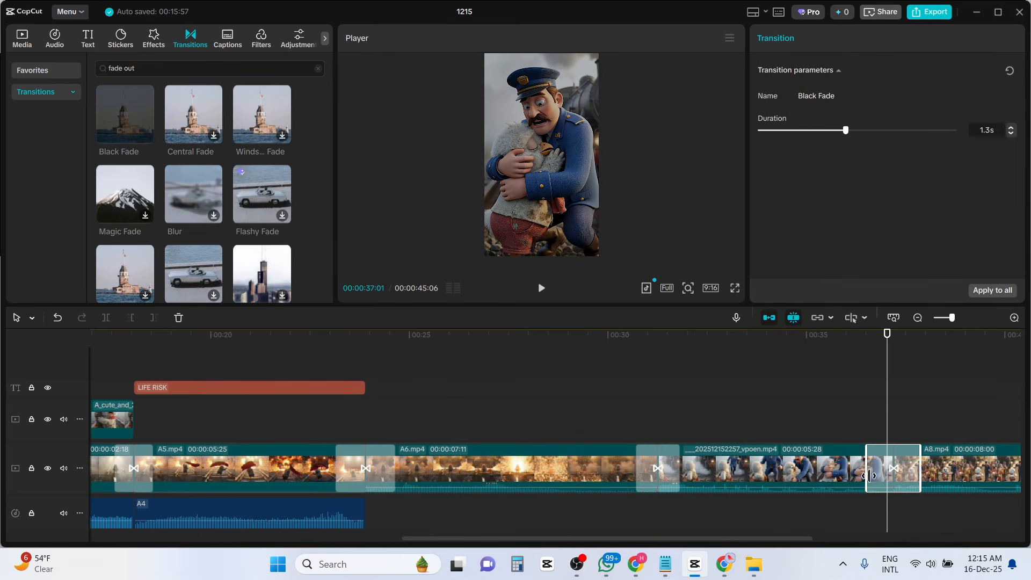
{"action": "left_click", "coordinate": [854, 362]}
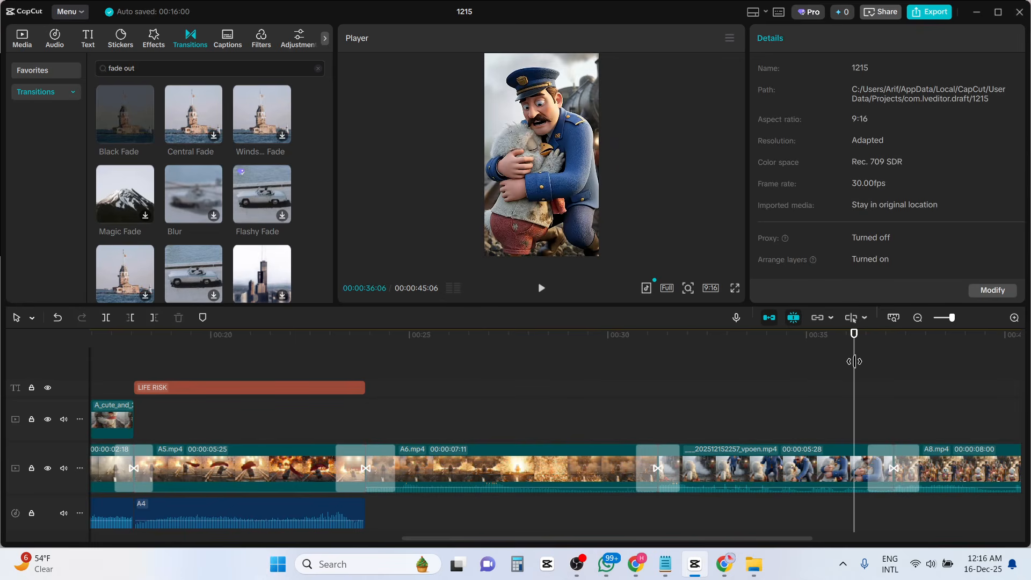
Play the video from the beginning to about 21 s to review the transitions, with the whole timeline in view.
{"action": "left_click_drag", "start_coordinate": [855, 341], "coordinate": [57, 263]}
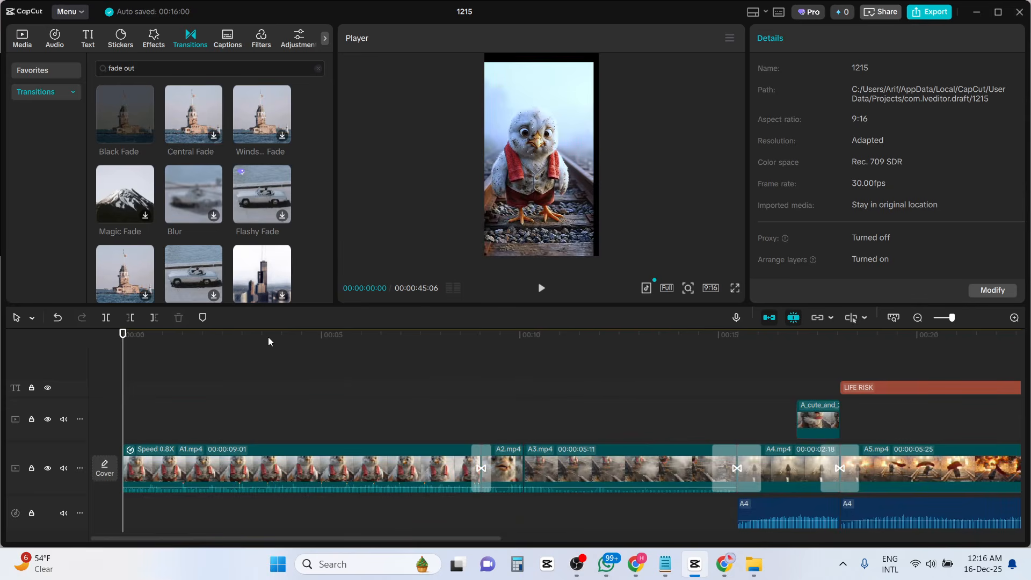
{"action": "left_click", "coordinate": [918, 318]}
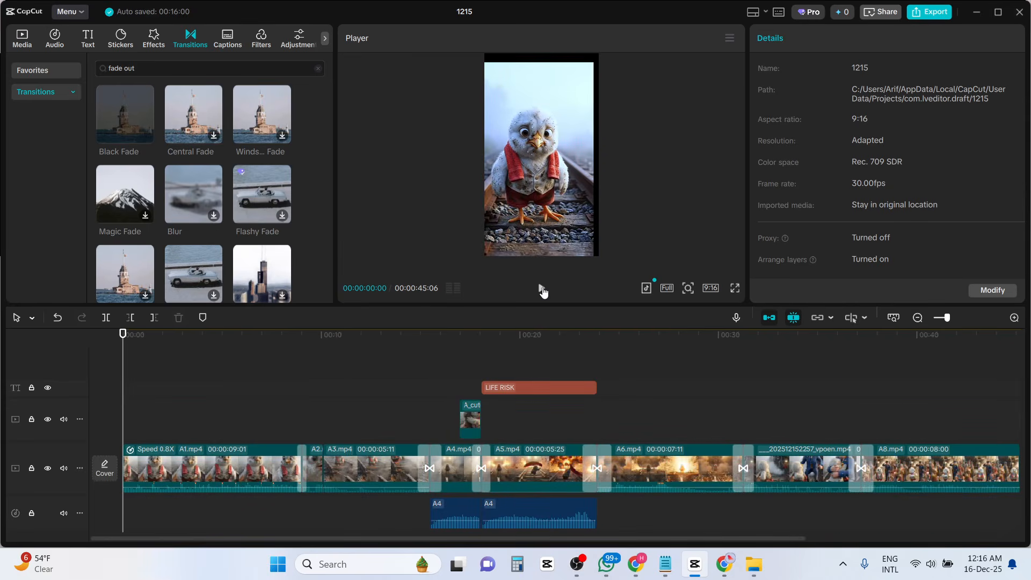
{"action": "left_click", "coordinate": [542, 290]}
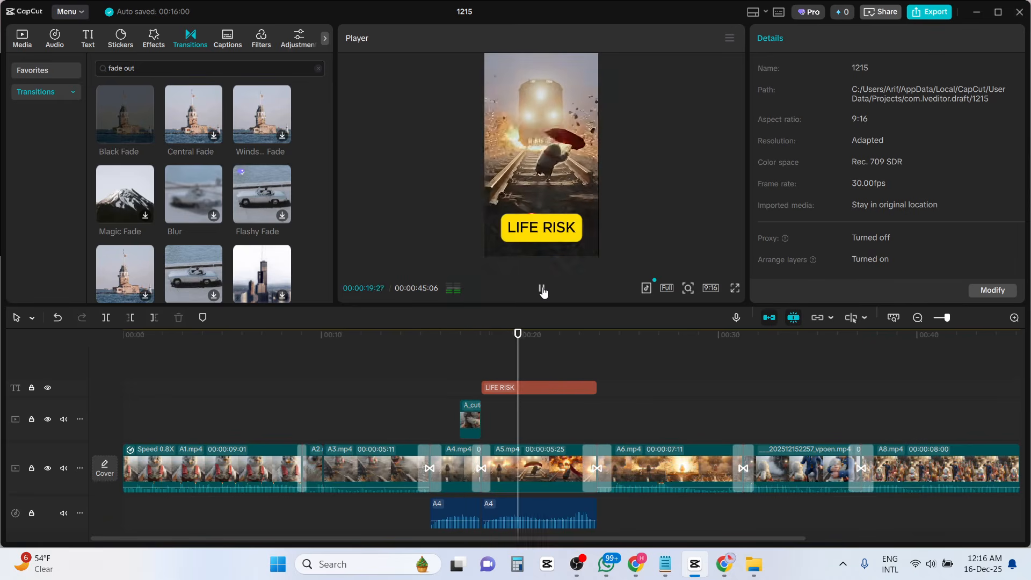
{"action": "left_click", "coordinate": [542, 289]}
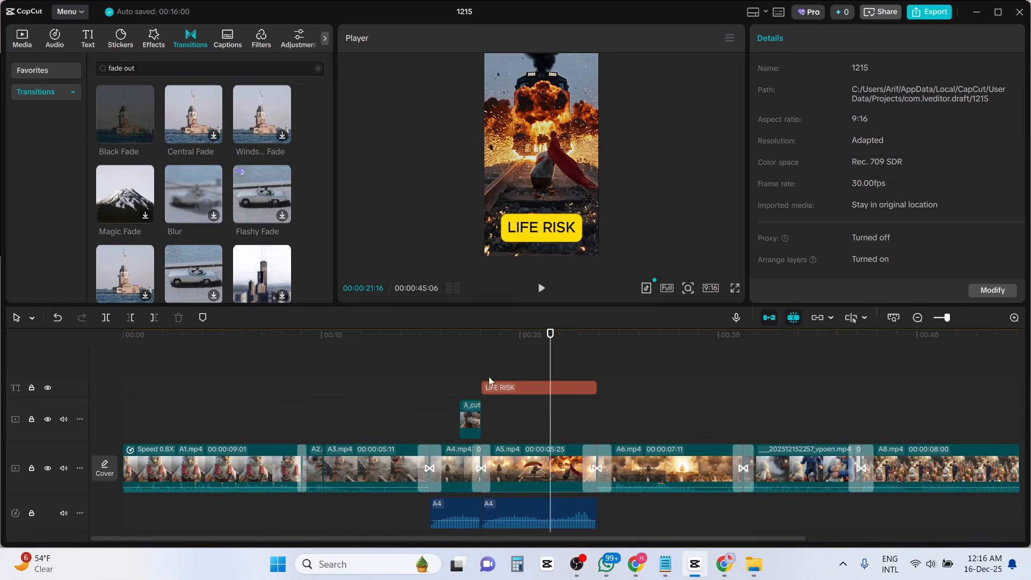
{"action": "left_click_drag", "start_coordinate": [550, 344], "coordinate": [501, 357]}
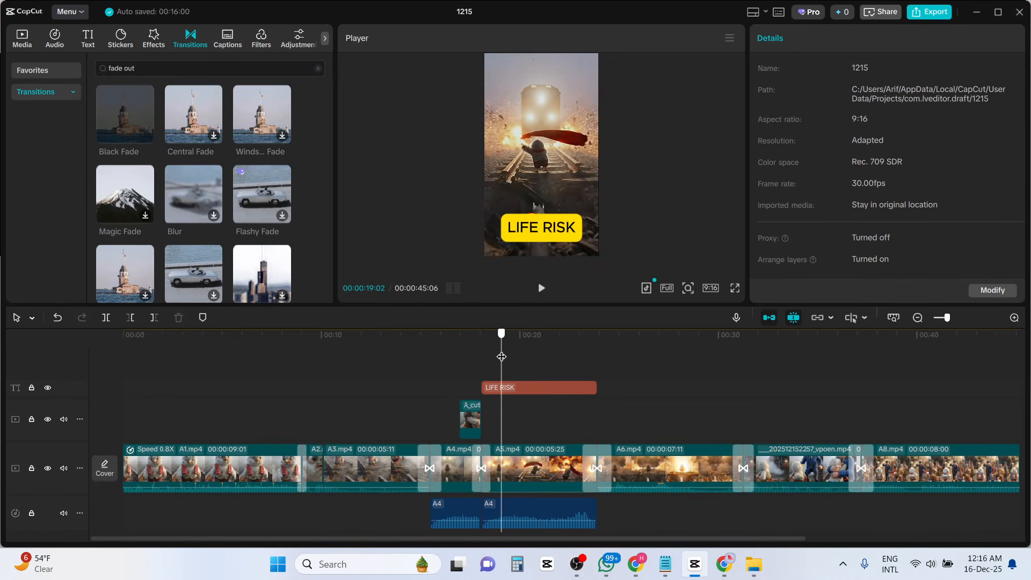
{"action": "left_click", "coordinate": [526, 474]}
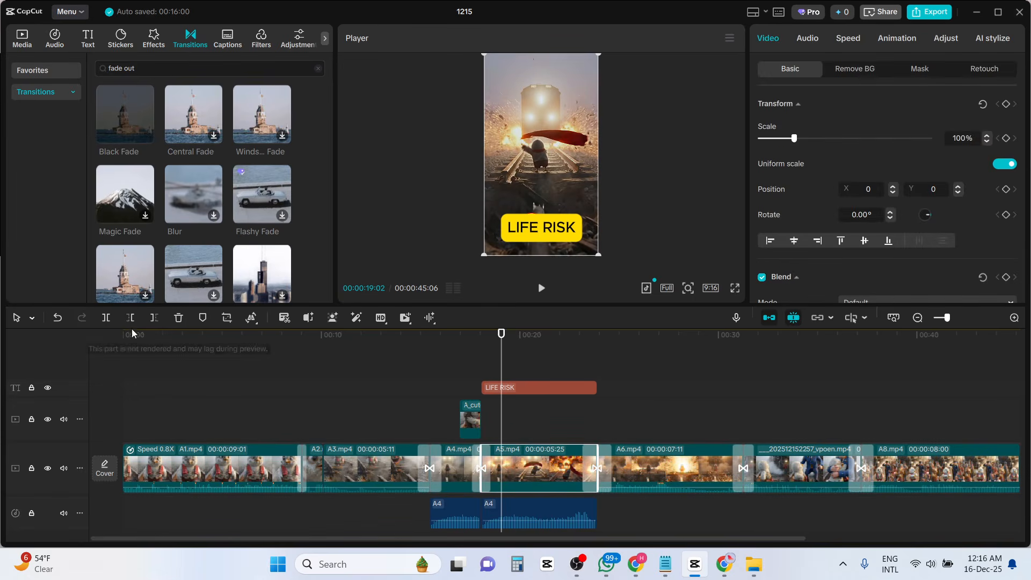
{"action": "left_click", "coordinate": [107, 319]}
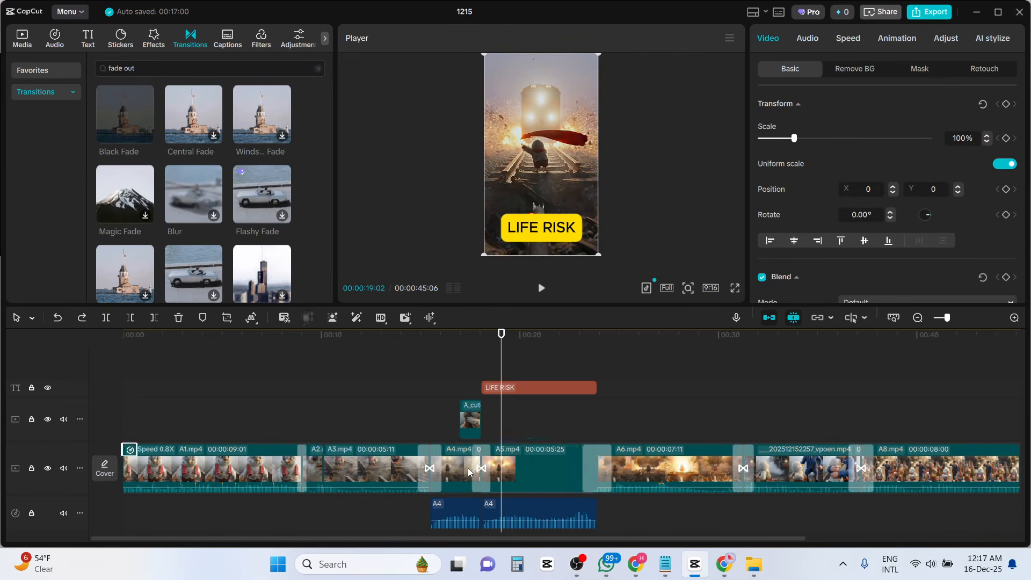
{"action": "key", "text": "ctrl+z"}
Append another copy of A5.mp4 from the imported media to the end of the main track, directly after clip A8.
{"action": "left_click_drag", "start_coordinate": [593, 547], "coordinate": [812, 543]}
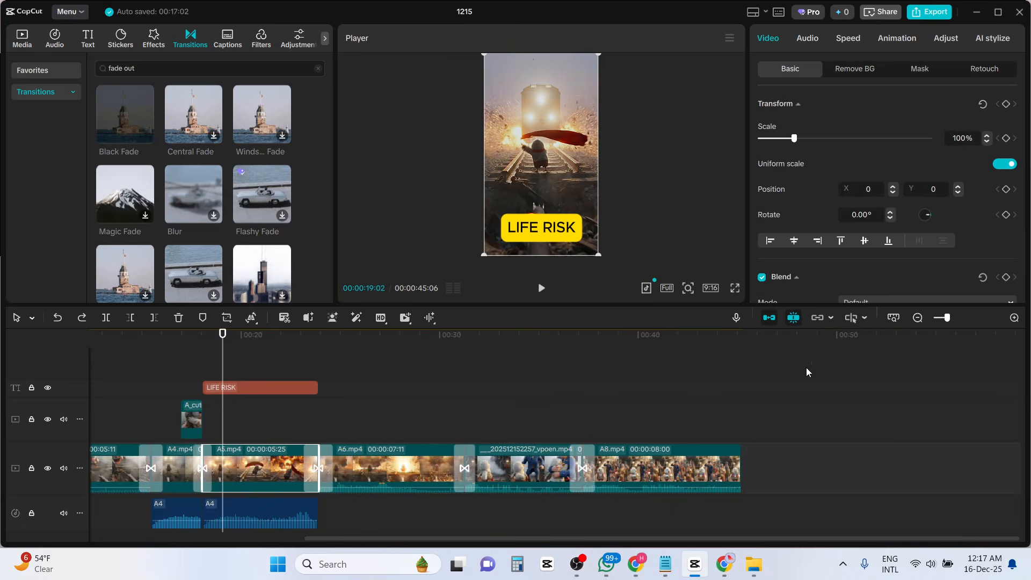
{"action": "left_click", "coordinate": [772, 337]}
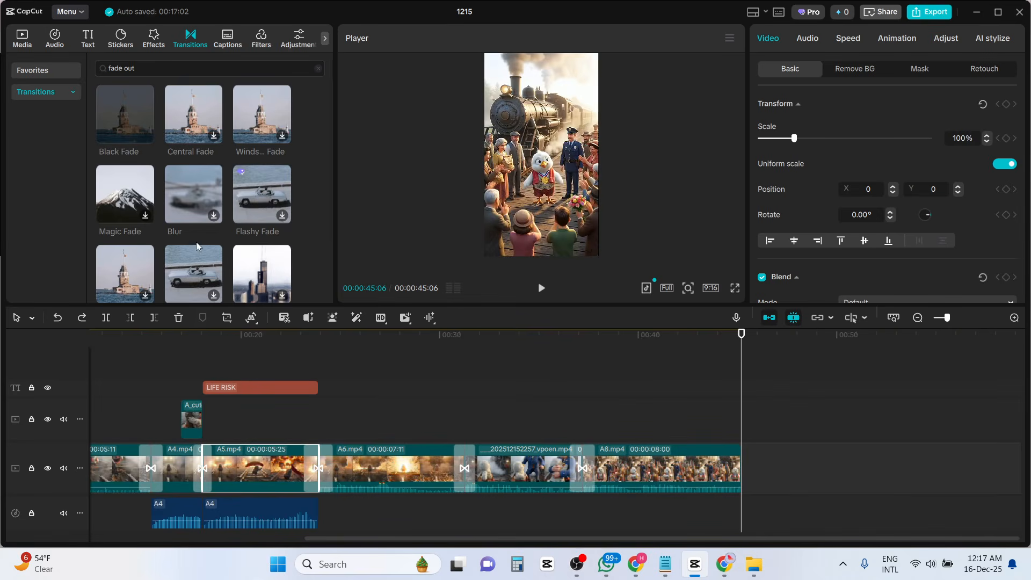
{"action": "left_click", "coordinate": [22, 38]}
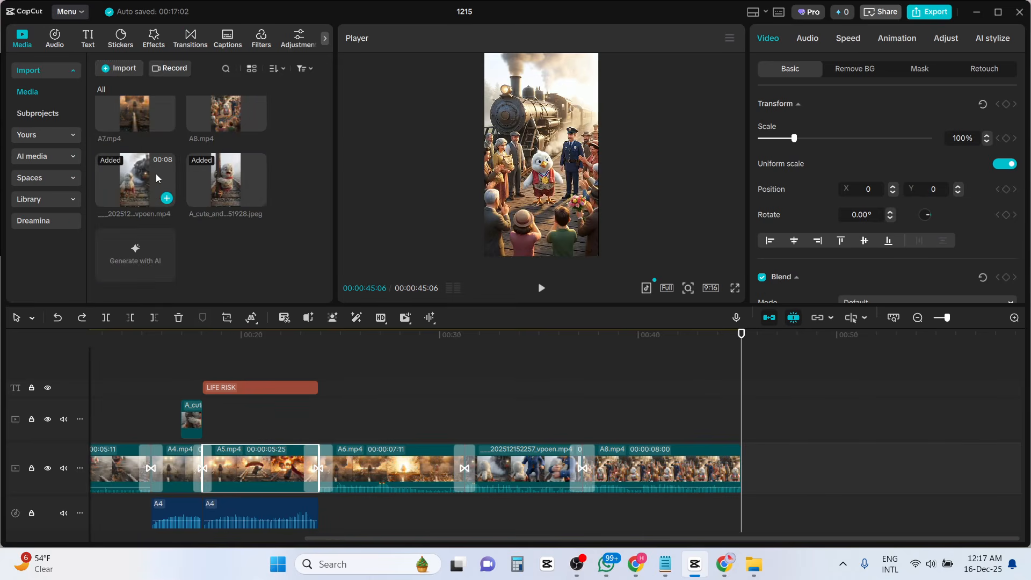
{"action": "scroll", "coordinate": [156, 173], "scroll_direction": "up", "scroll_amount": 2}
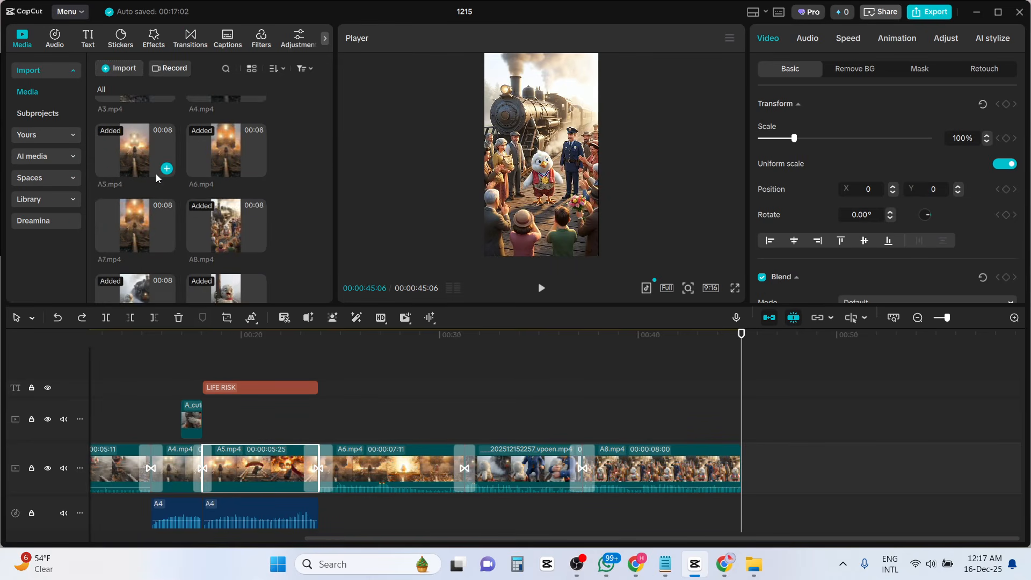
{"action": "scroll", "coordinate": [156, 173], "scroll_direction": "up", "scroll_amount": 2}
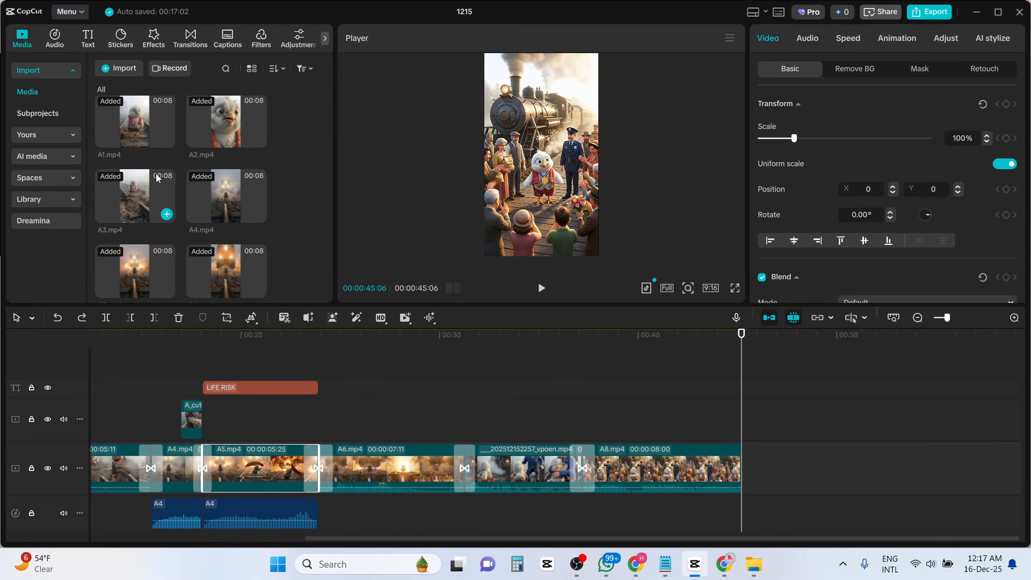
{"action": "scroll", "coordinate": [156, 173], "scroll_direction": "down", "scroll_amount": 1}
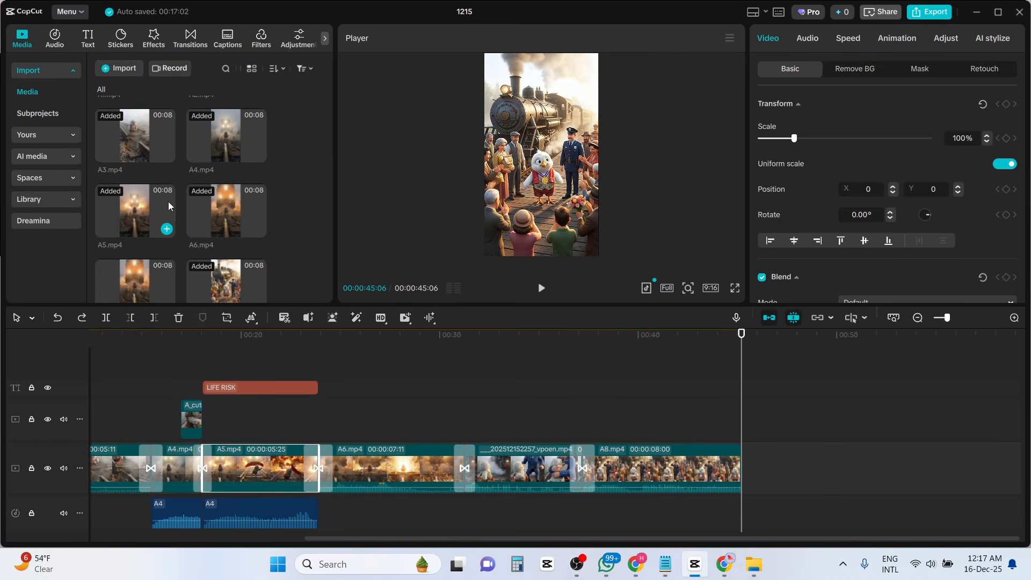
{"action": "scroll", "coordinate": [164, 201], "scroll_direction": "up", "scroll_amount": 1}
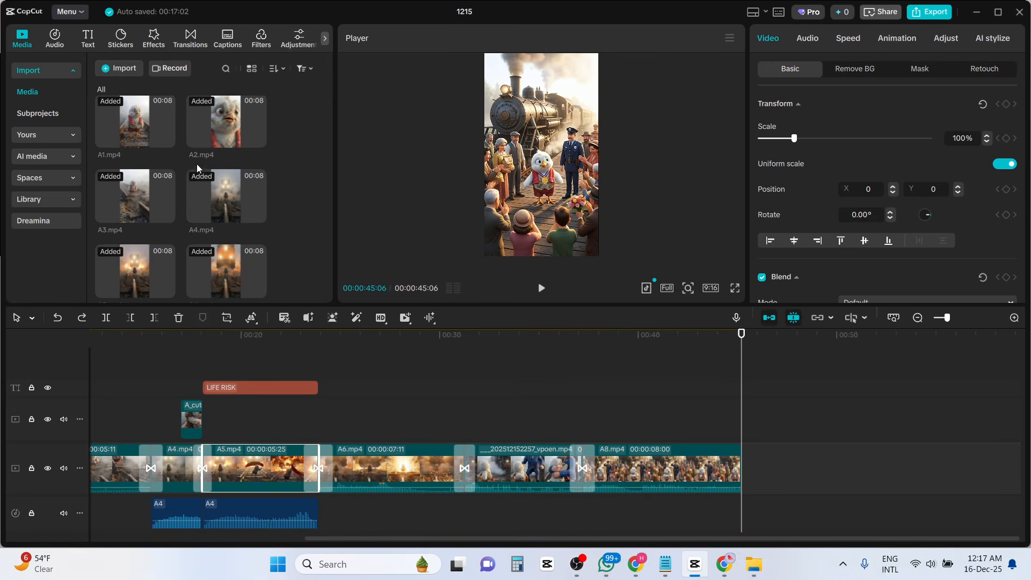
{"action": "scroll", "coordinate": [221, 228], "scroll_direction": "down", "scroll_amount": 1}
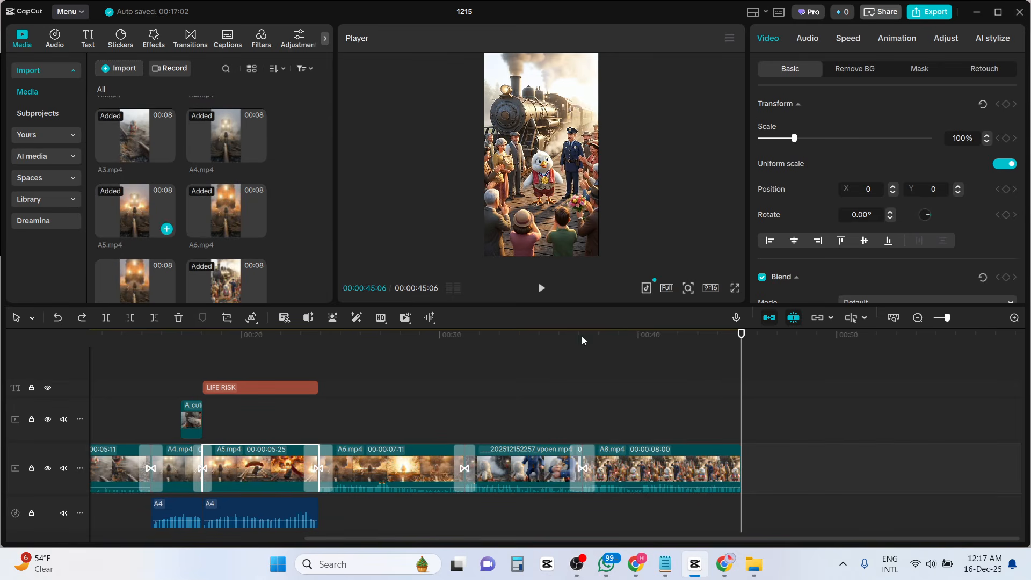
{"action": "left_click_drag", "start_coordinate": [582, 336], "coordinate": [756, 450]}
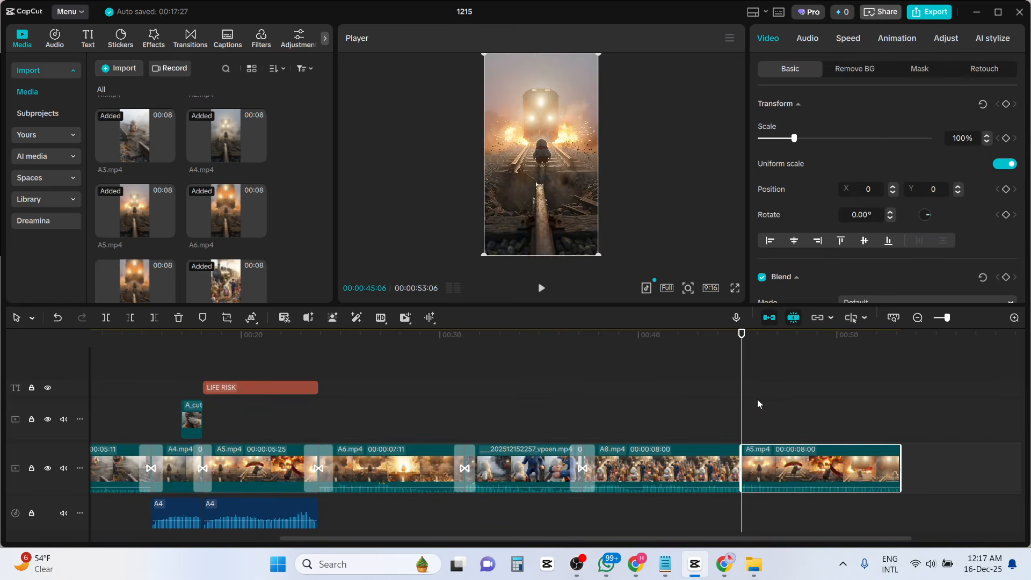
Split the appended A5 clip at 00:00:45:29, delete its short opening piece and return the playhead to the clip's start.
{"action": "left_click_drag", "start_coordinate": [742, 366], "coordinate": [758, 377]}
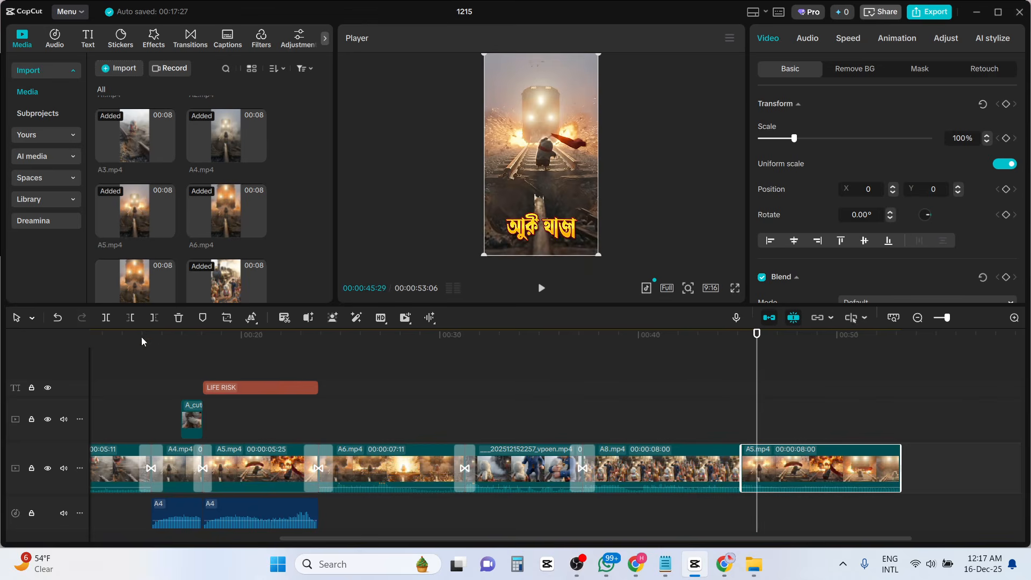
{"action": "key", "text": "ctrl+b"}
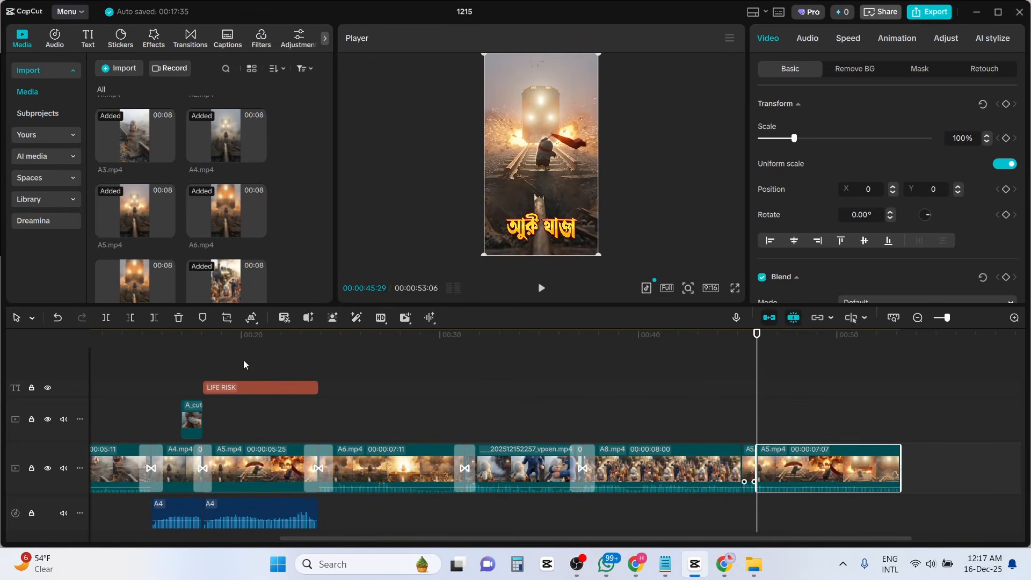
{"action": "left_click", "coordinate": [745, 450]}
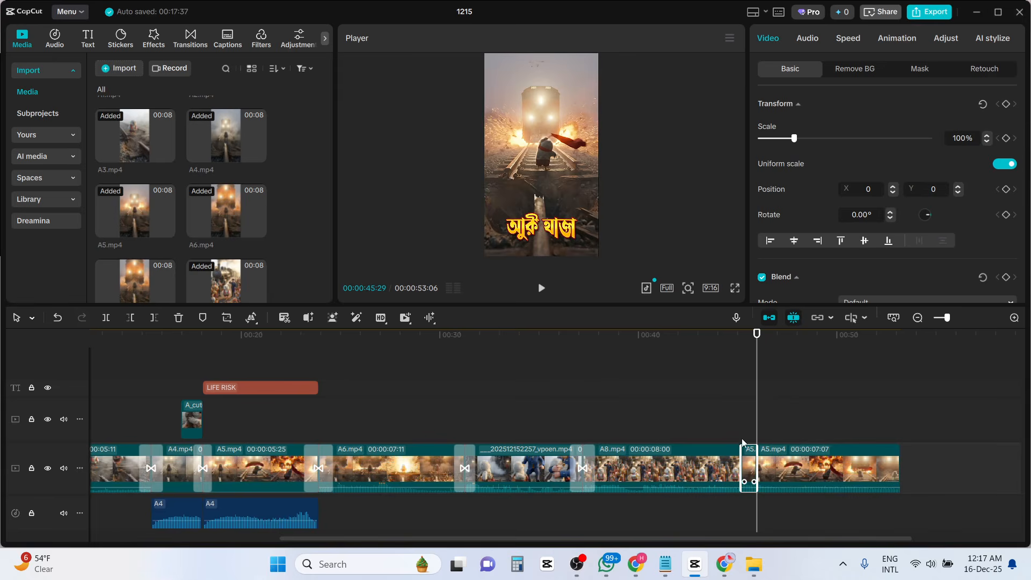
{"action": "key", "text": "Delete"}
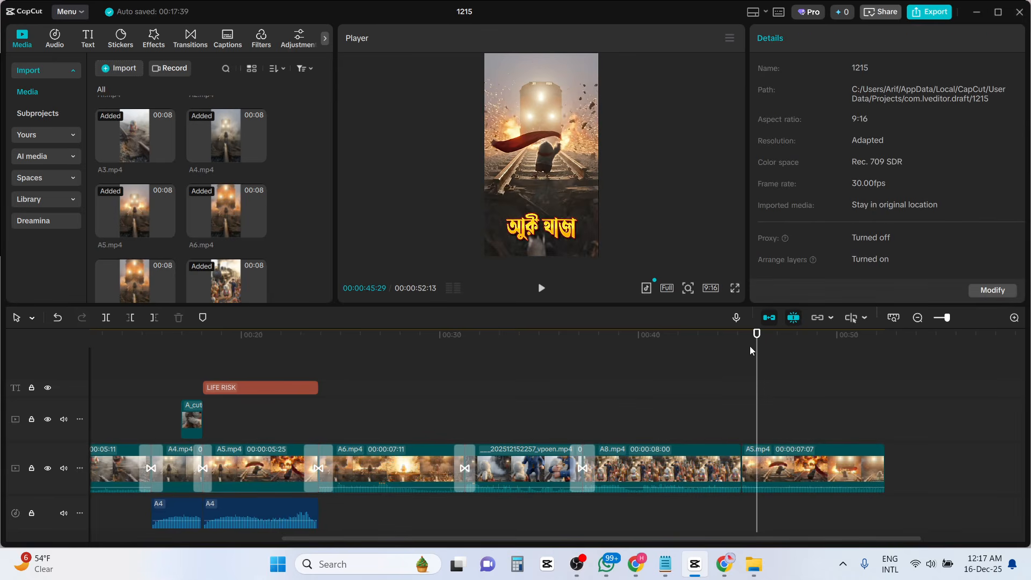
{"action": "left_click_drag", "start_coordinate": [756, 358], "coordinate": [744, 361]}
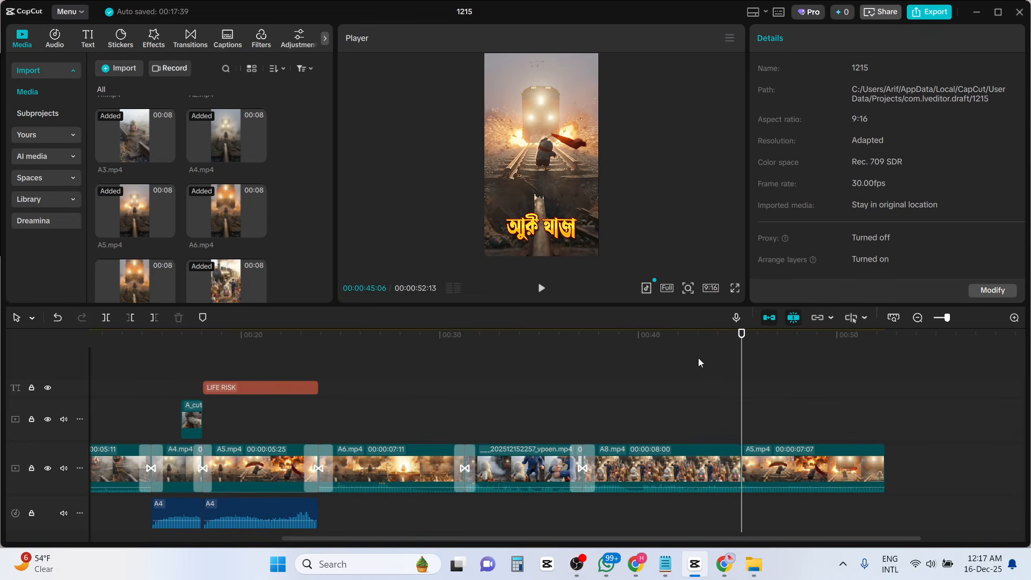
Copy the LIFE RISK title to 00:00:45:06, at the start of the final A5 clip.
{"action": "left_click_drag", "start_coordinate": [743, 342], "coordinate": [785, 355]}
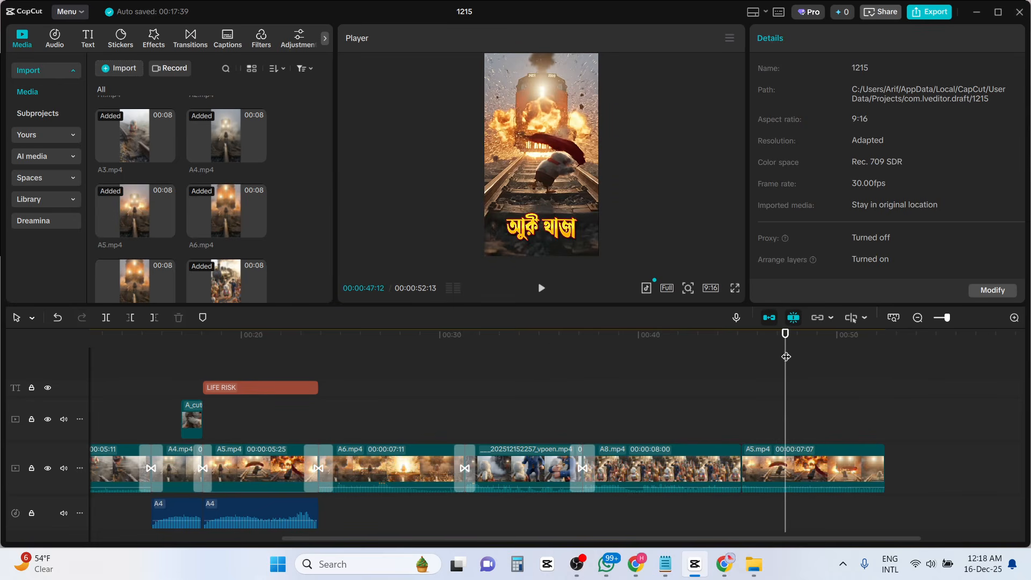
{"action": "left_click_drag", "start_coordinate": [786, 356], "coordinate": [739, 358]}
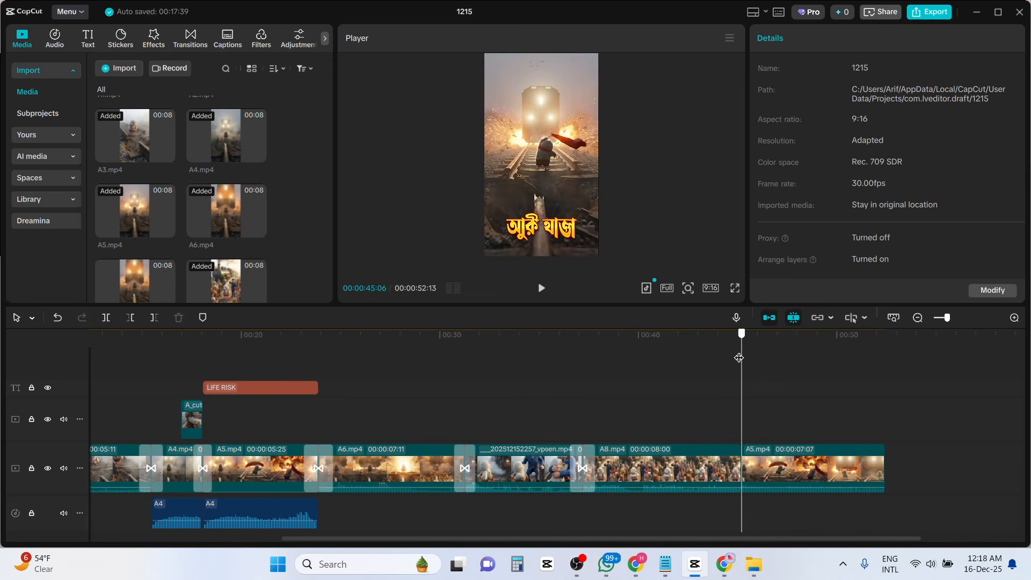
{"action": "left_click", "coordinate": [274, 388]}
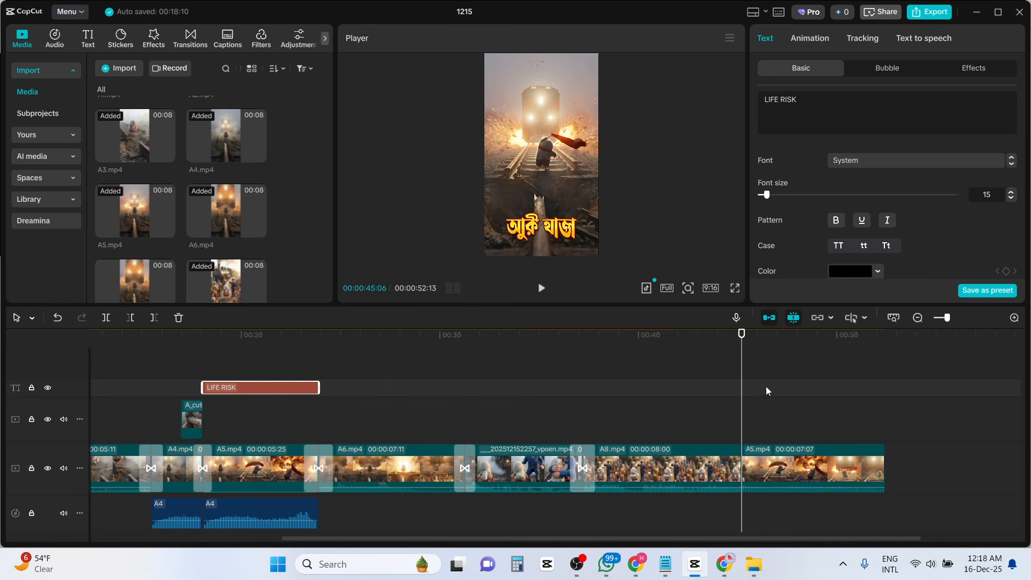
{"action": "key", "text": "ctrl+v"}
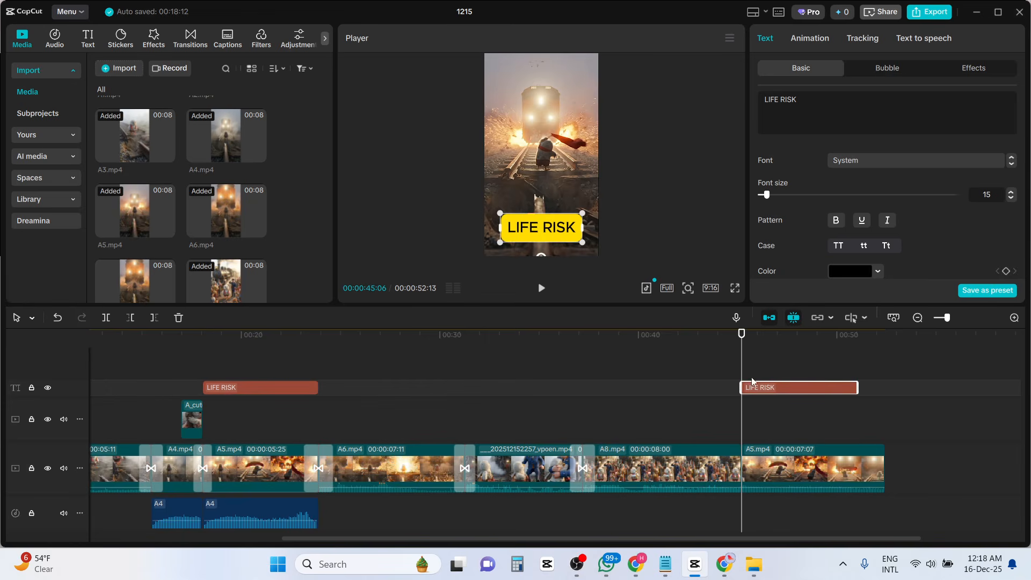
Split the final A5 clip at 00:00:47:19, delete its remainder and shorten the copied LIFE RISK title to the same end point.
{"action": "left_click", "coordinate": [788, 352]}
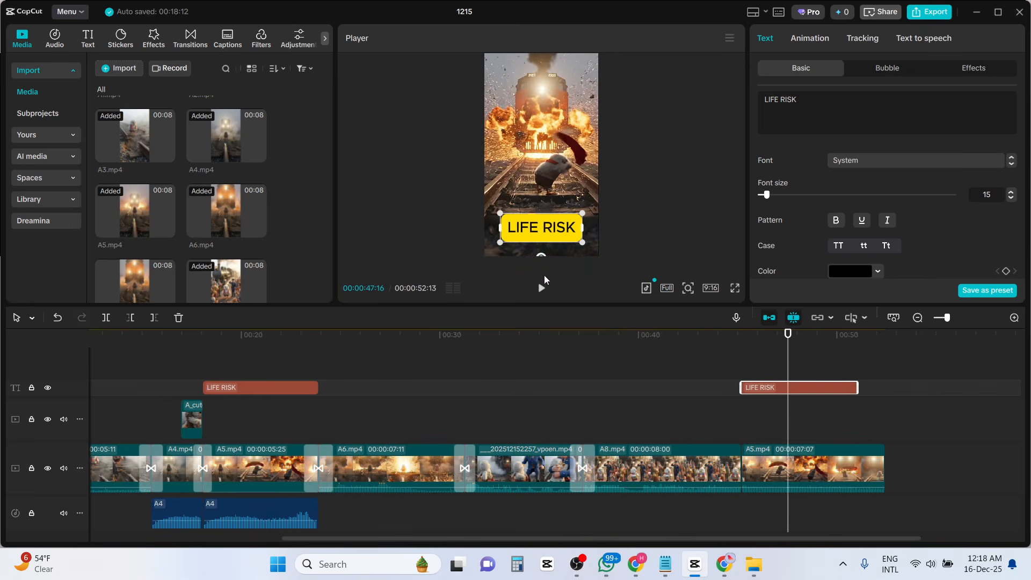
{"action": "left_click", "coordinate": [768, 363]}
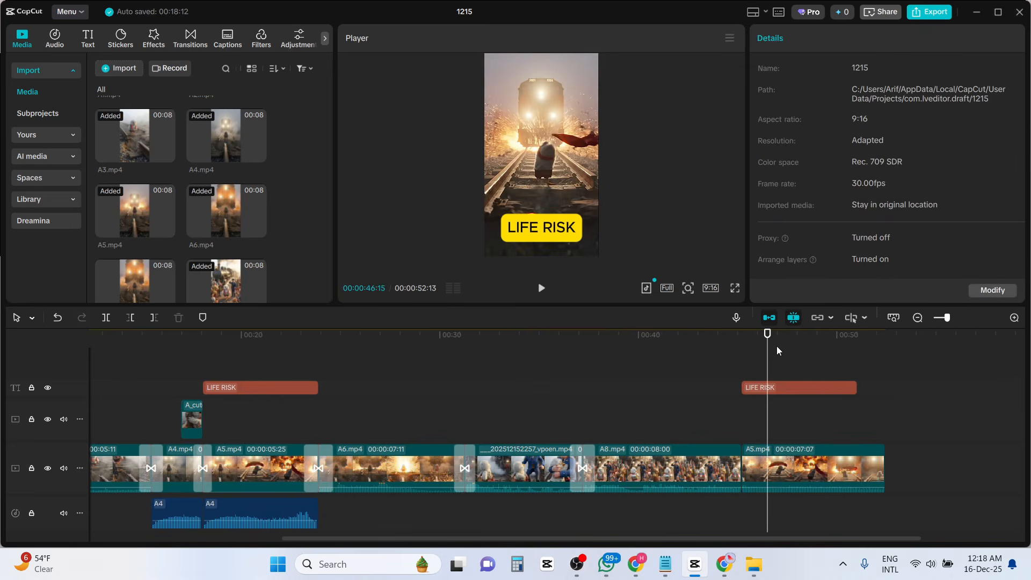
{"action": "left_click", "coordinate": [743, 352]}
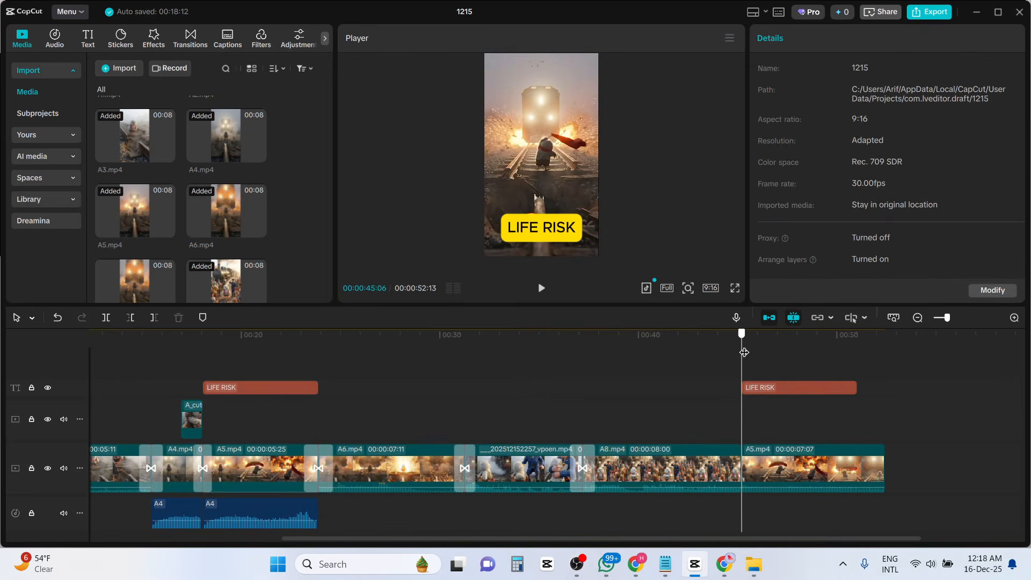
{"action": "left_click_drag", "start_coordinate": [744, 352], "coordinate": [790, 364]}
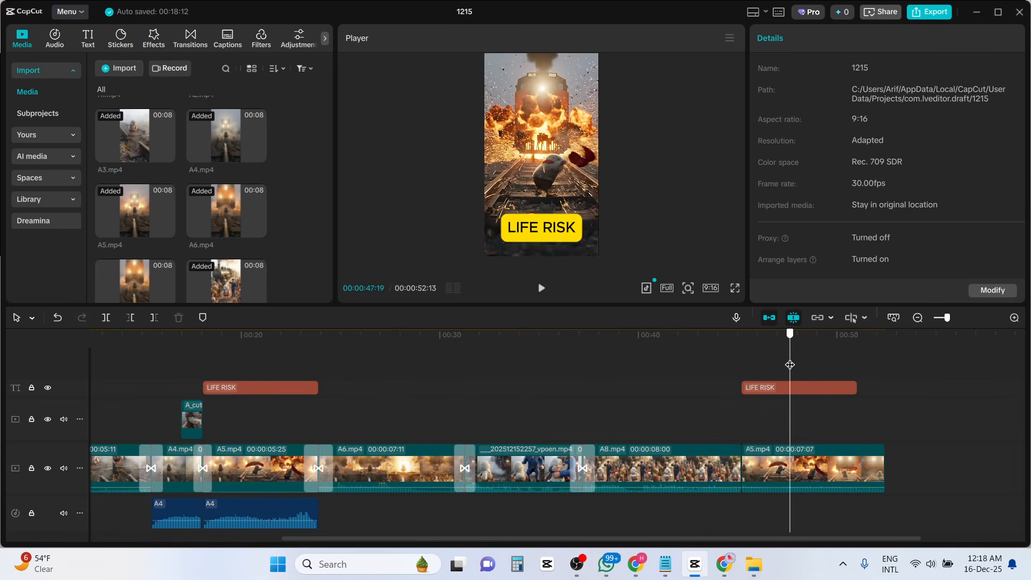
{"action": "left_click", "coordinate": [825, 468]}
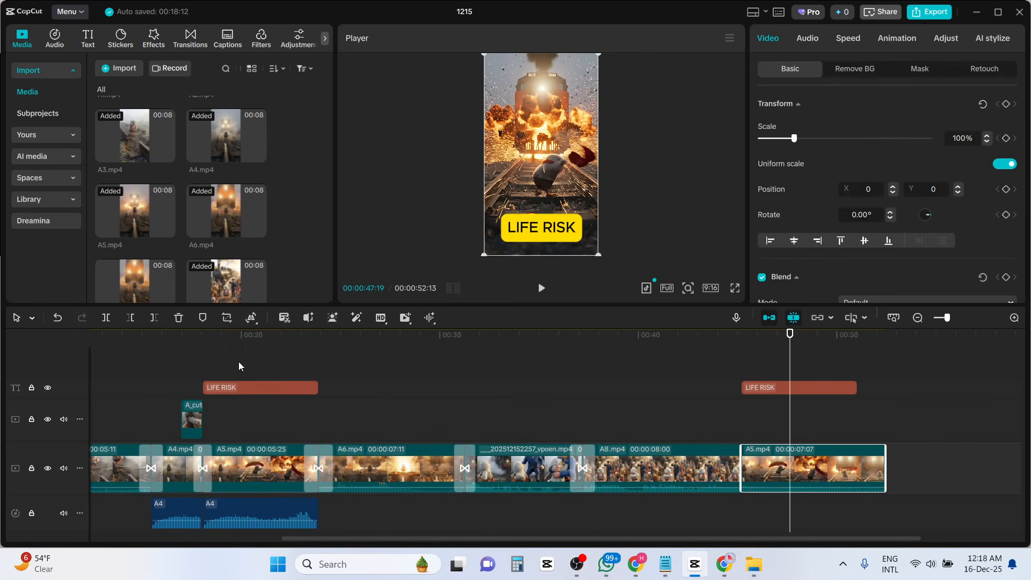
{"action": "left_click", "coordinate": [111, 319]}
{"action": "key", "text": "Delete"}
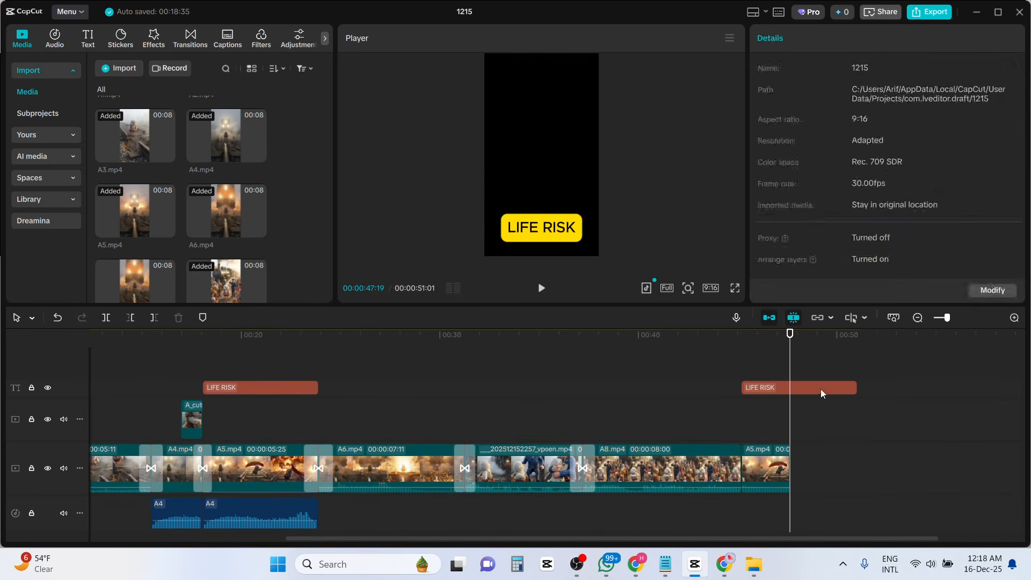
{"action": "left_click", "coordinate": [810, 389]}
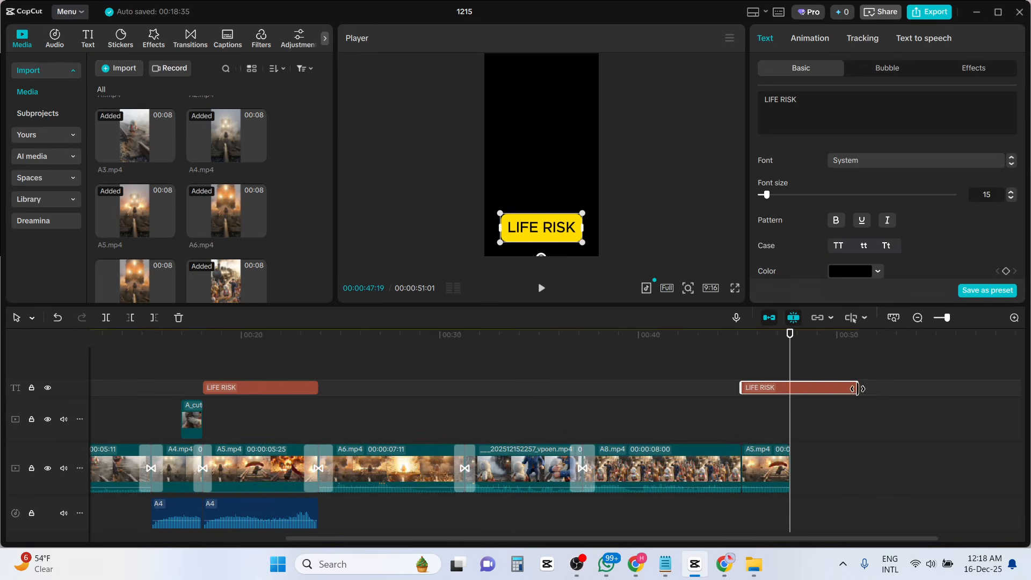
{"action": "left_click_drag", "start_coordinate": [858, 388], "coordinate": [790, 392]}
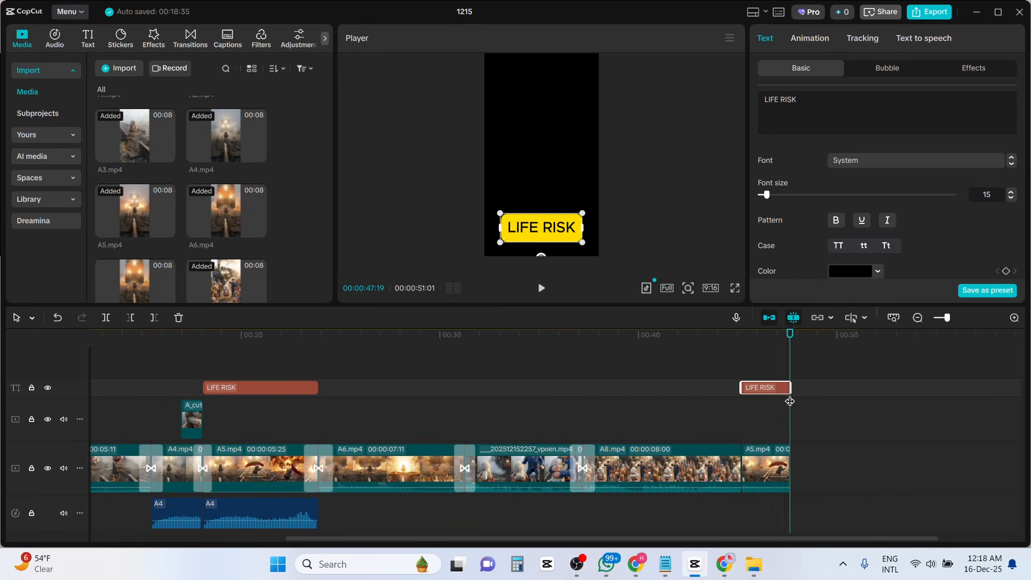
Move the short A5 clip and its LIFE RISK title from the end to the very start of the video.
{"action": "left_click", "coordinate": [918, 319]}
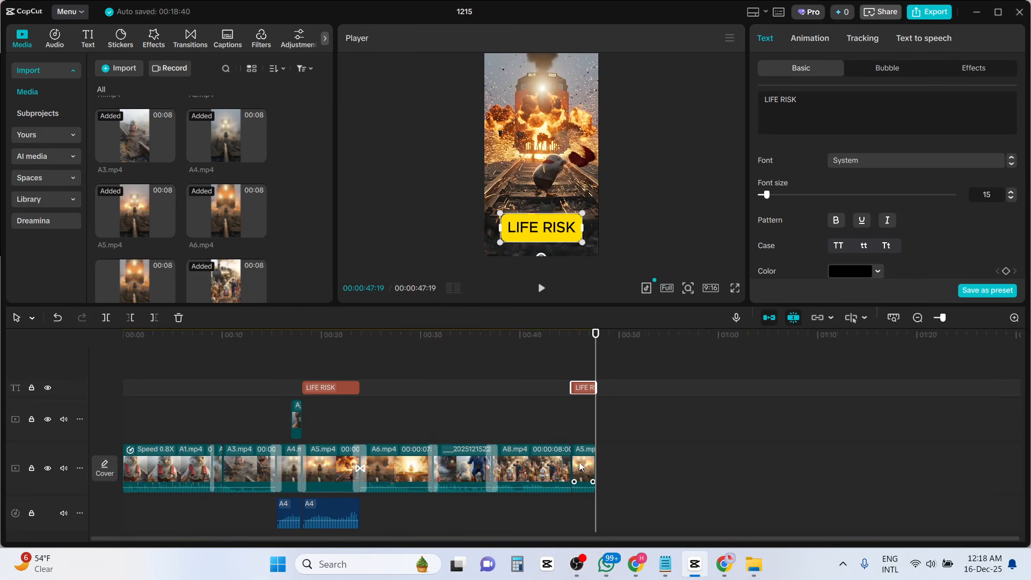
{"action": "left_click_drag", "start_coordinate": [589, 467], "coordinate": [136, 467]}
{"action": "left_click_drag", "start_coordinate": [583, 389], "coordinate": [132, 406]}
Play the video from the beginning to about 5 s to check the new opening.
{"action": "left_click", "coordinate": [148, 350]}
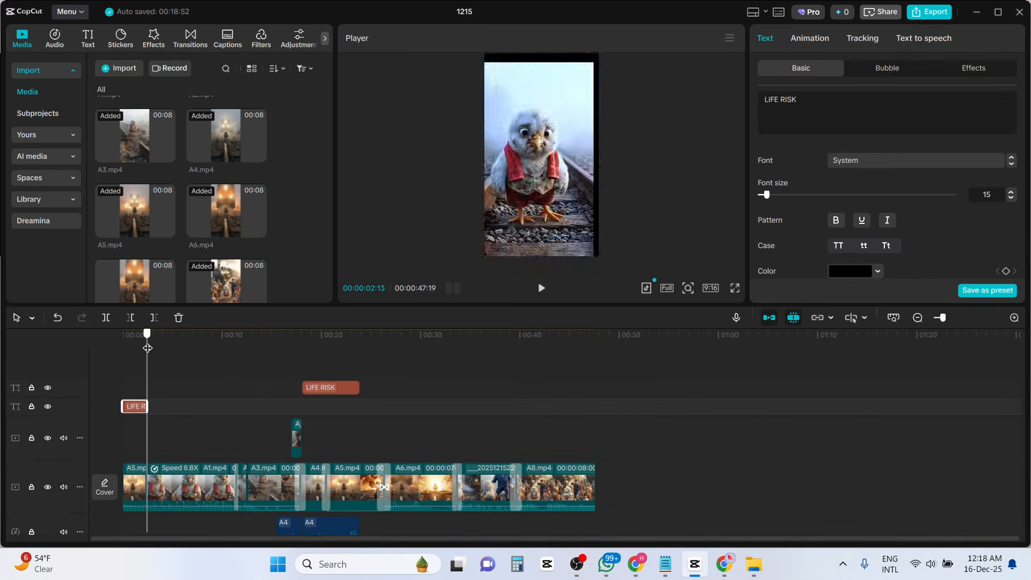
{"action": "left_click_drag", "start_coordinate": [148, 348], "coordinate": [70, 344]}
{"action": "left_click", "coordinate": [147, 380]}
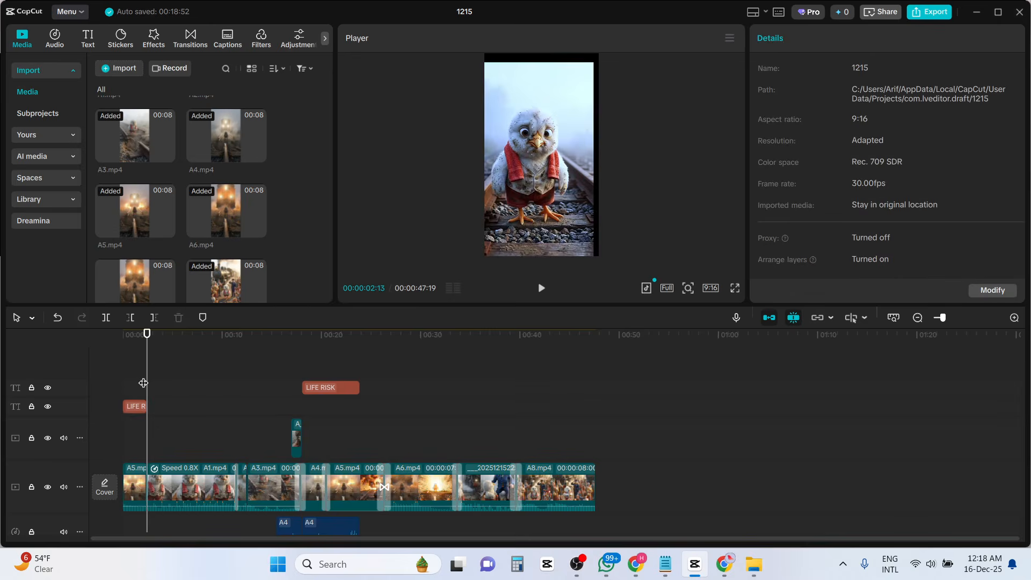
{"action": "left_click_drag", "start_coordinate": [149, 369], "coordinate": [64, 364]}
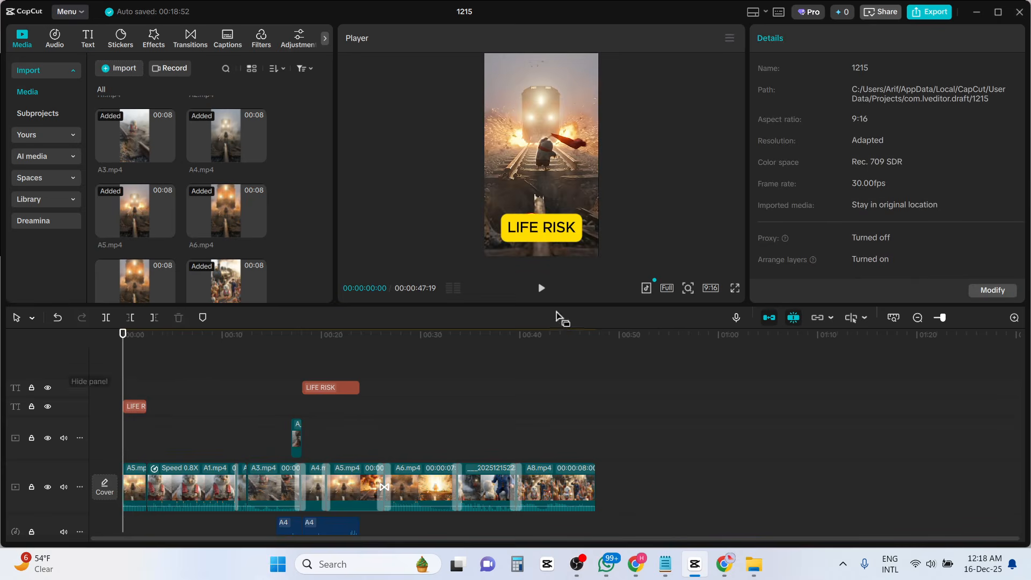
{"action": "left_click", "coordinate": [541, 294]}
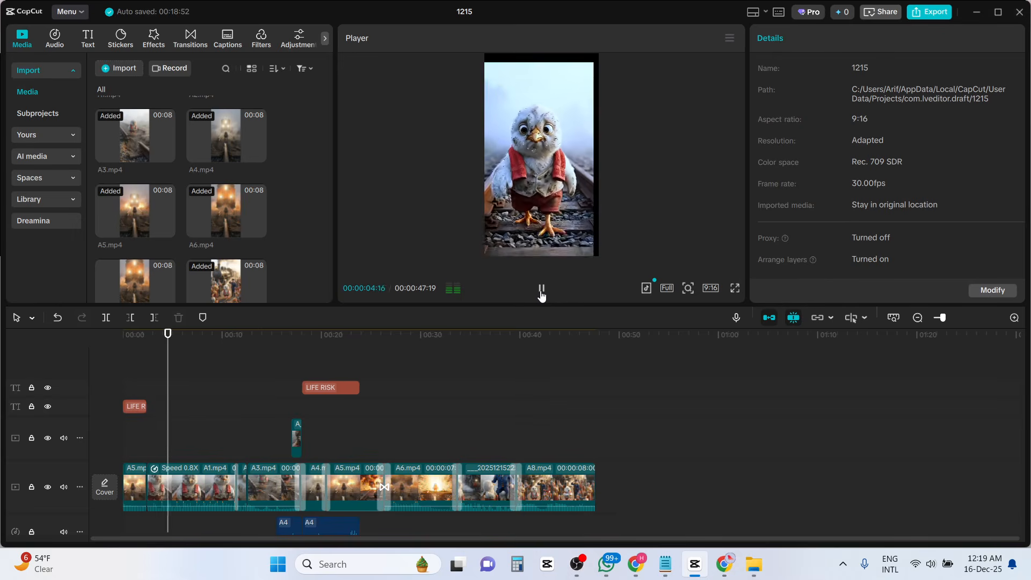
{"action": "left_click", "coordinate": [541, 292]}
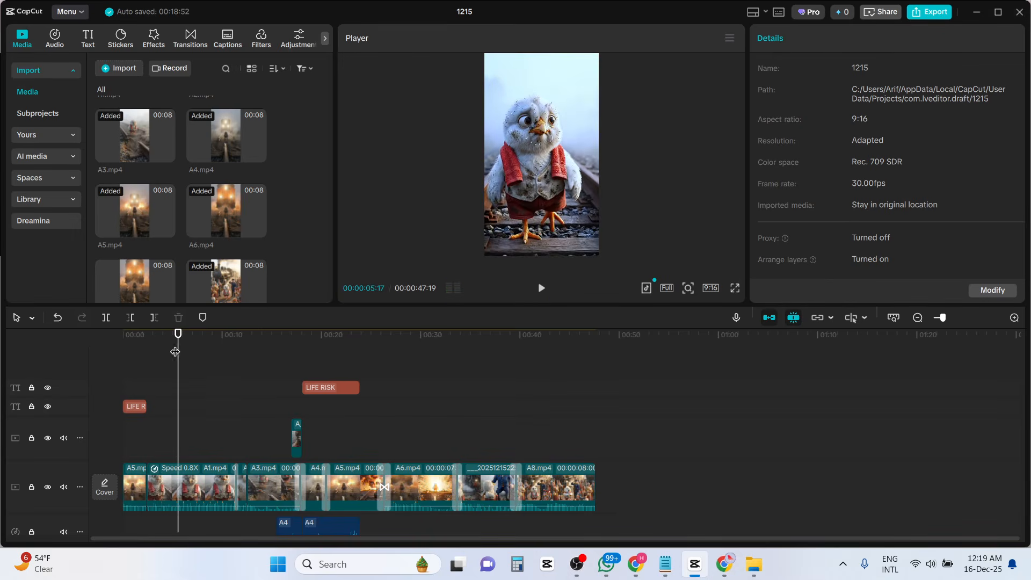
Replay the video from the beginning in full screen.
{"action": "key", "text": "Home"}
{"action": "left_click", "coordinate": [735, 288]}
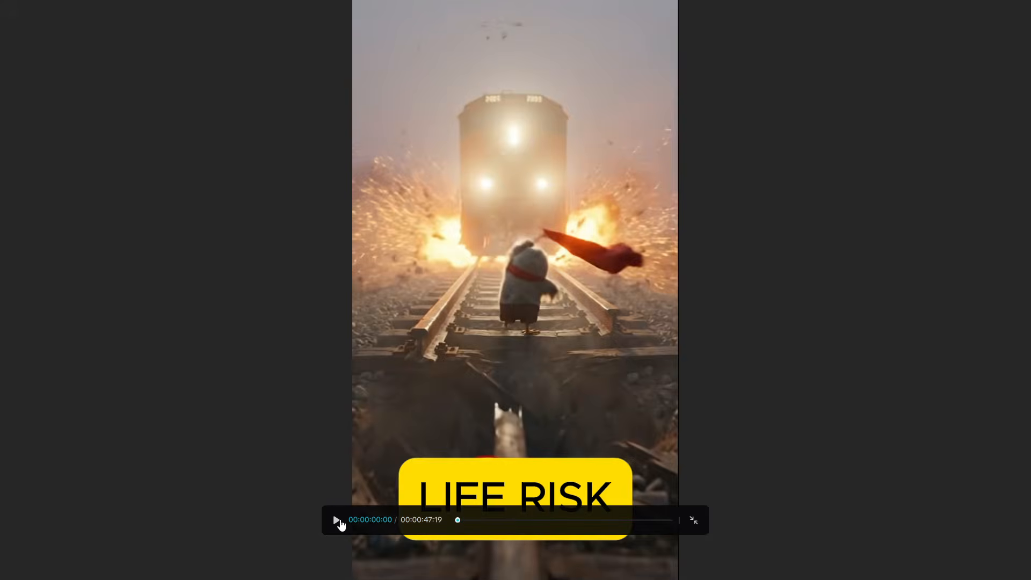
{"action": "left_click", "coordinate": [336, 520]}
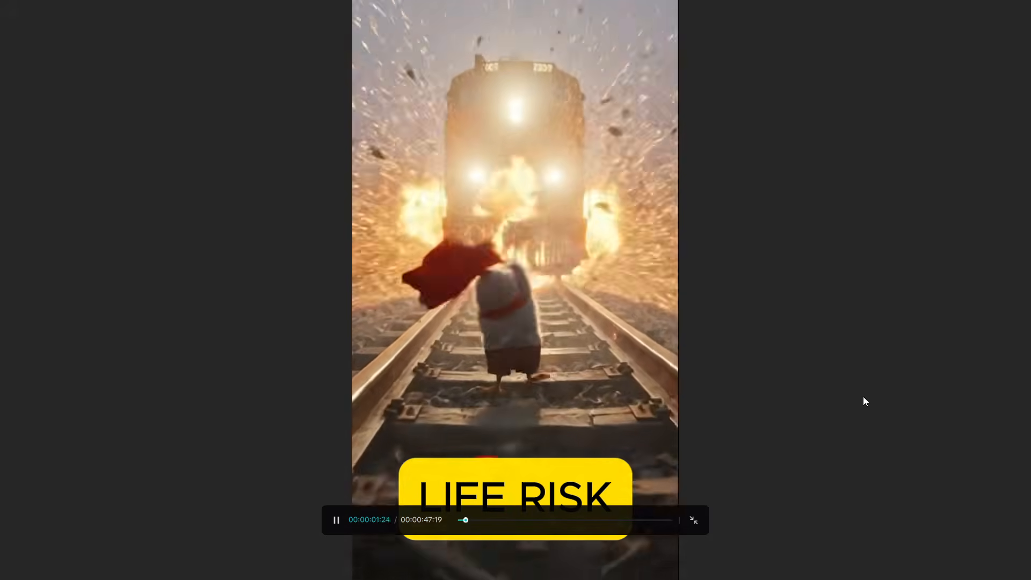
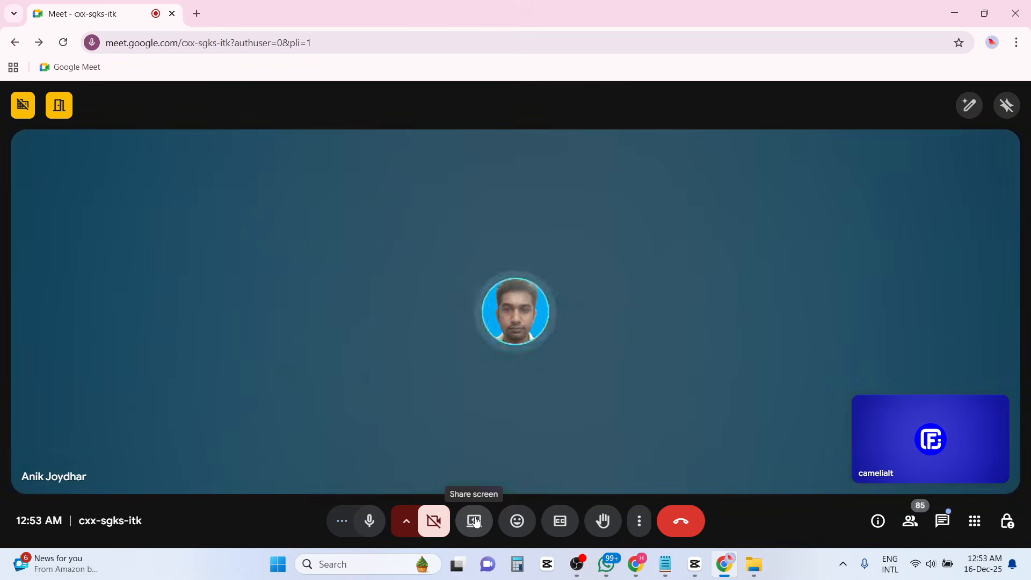
Switch to the Google Meet call, present the entire screen, bring the call back into its tab and close the host controls.
{"action": "left_click", "coordinate": [475, 522]}
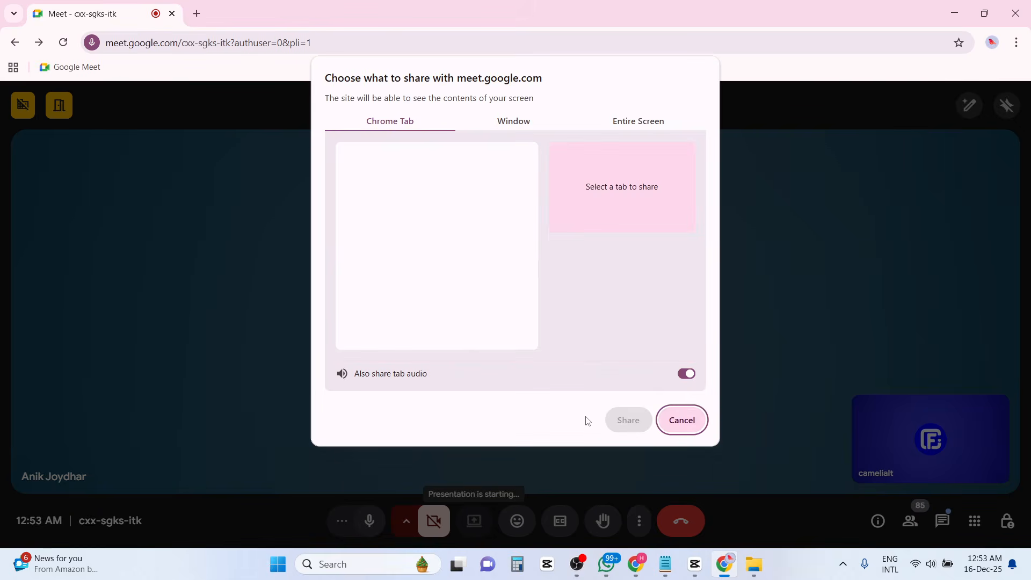
{"action": "left_click", "coordinate": [686, 422]}
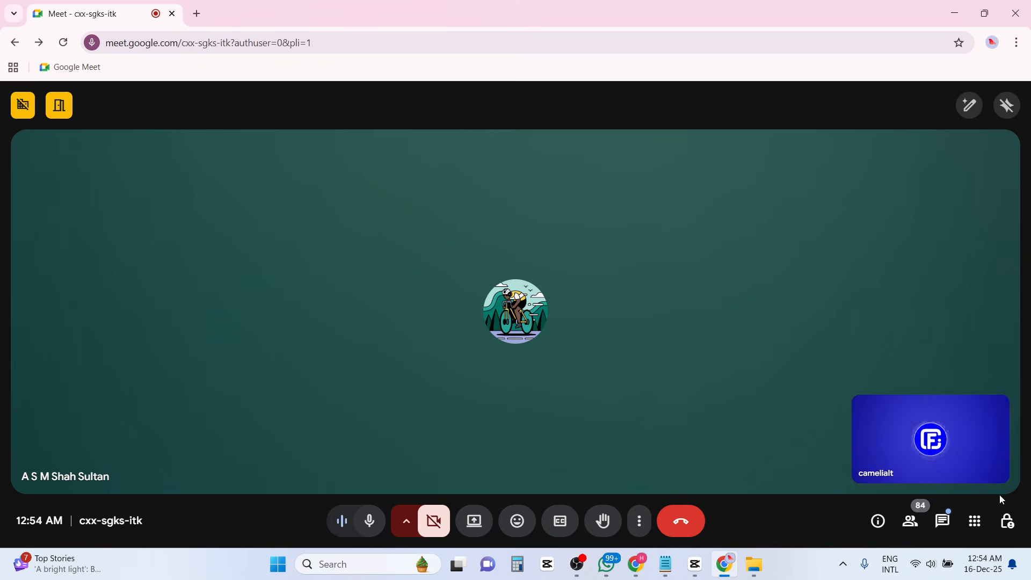
{"action": "left_click", "coordinate": [1005, 529]}
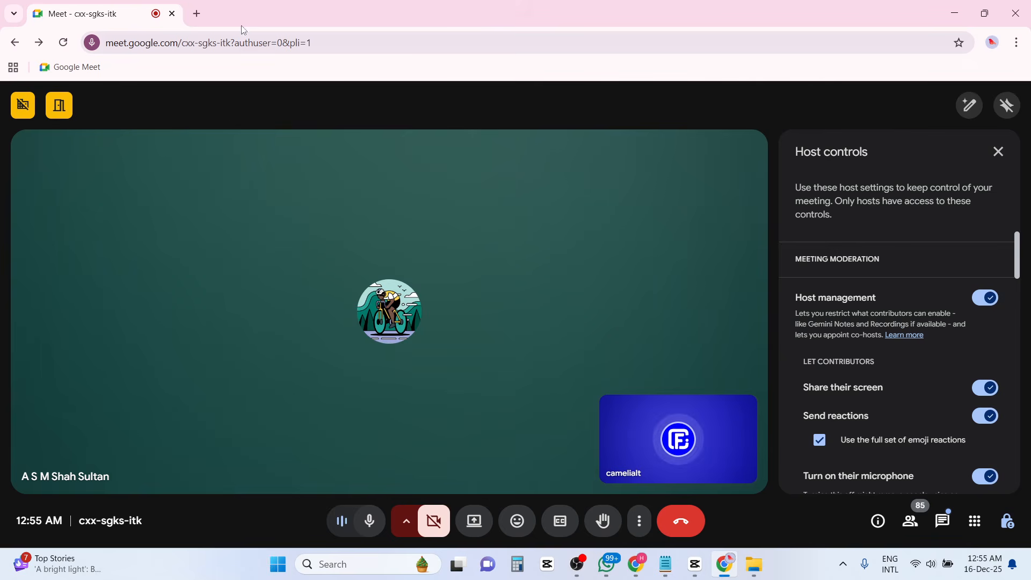
{"action": "left_click", "coordinate": [475, 521]}
{"action": "left_click", "coordinate": [626, 123]}
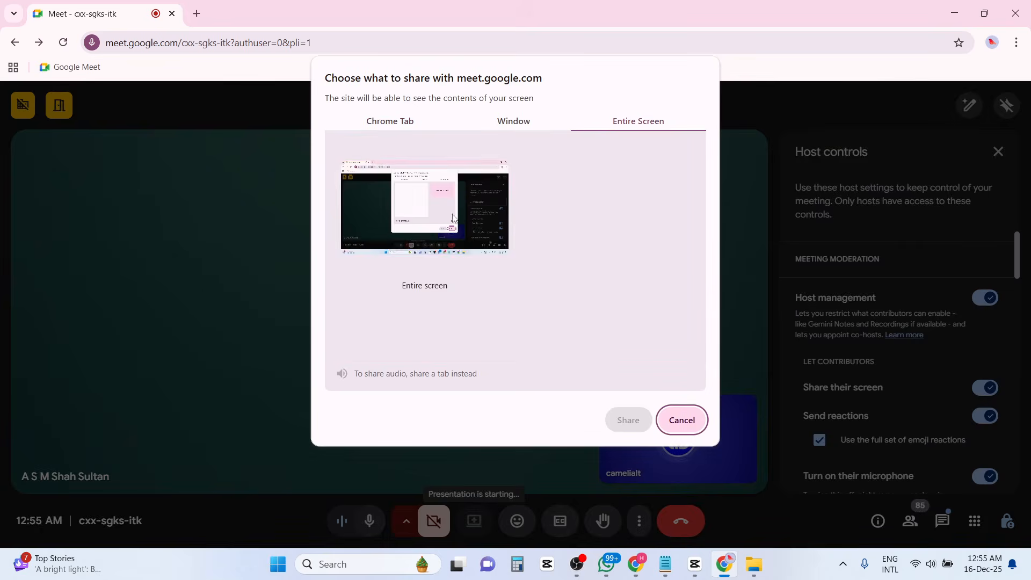
{"action": "left_click", "coordinate": [641, 423]}
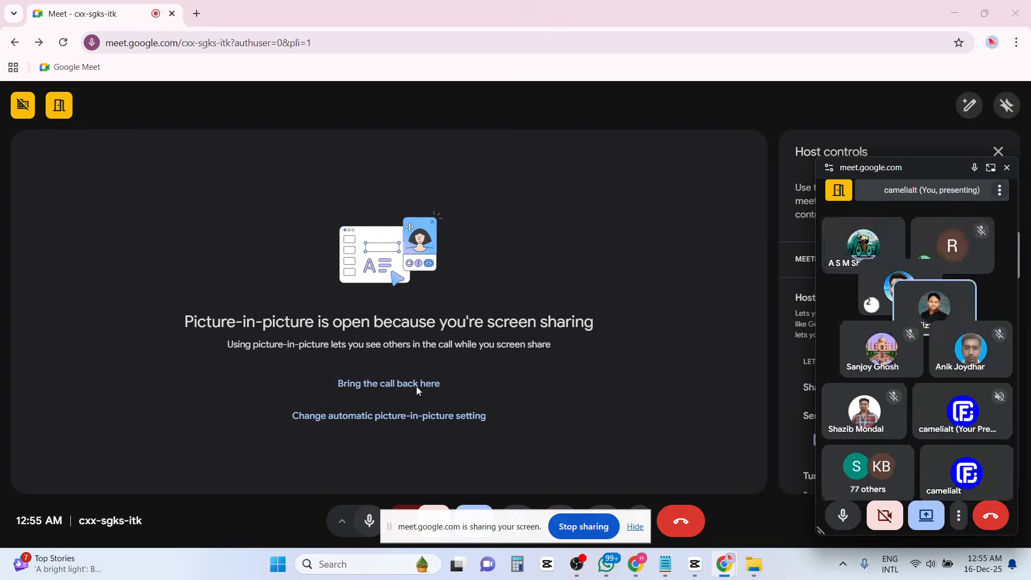
{"action": "left_click", "coordinate": [389, 385]}
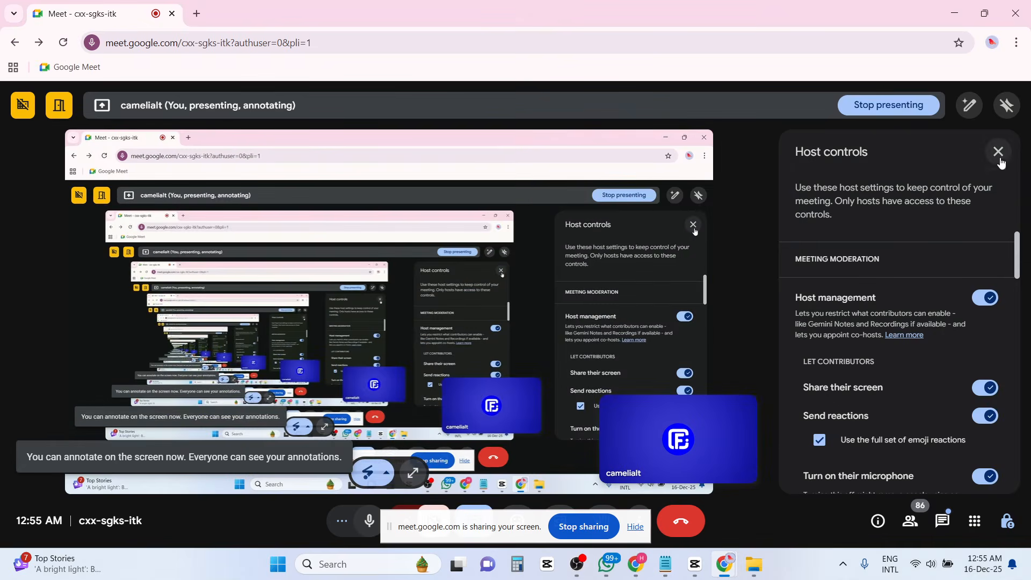
{"action": "left_click", "coordinate": [998, 152]}
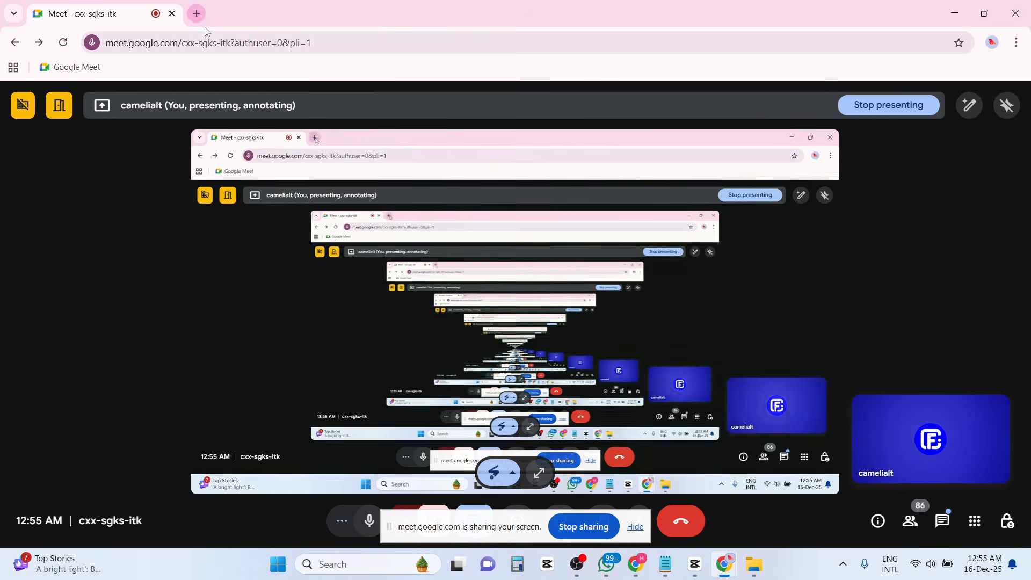
Open Gmail in a new tab, allowing Meet's picture-in-picture for this time only and closing its floating window.
{"action": "key", "text": "ctrl+t"}
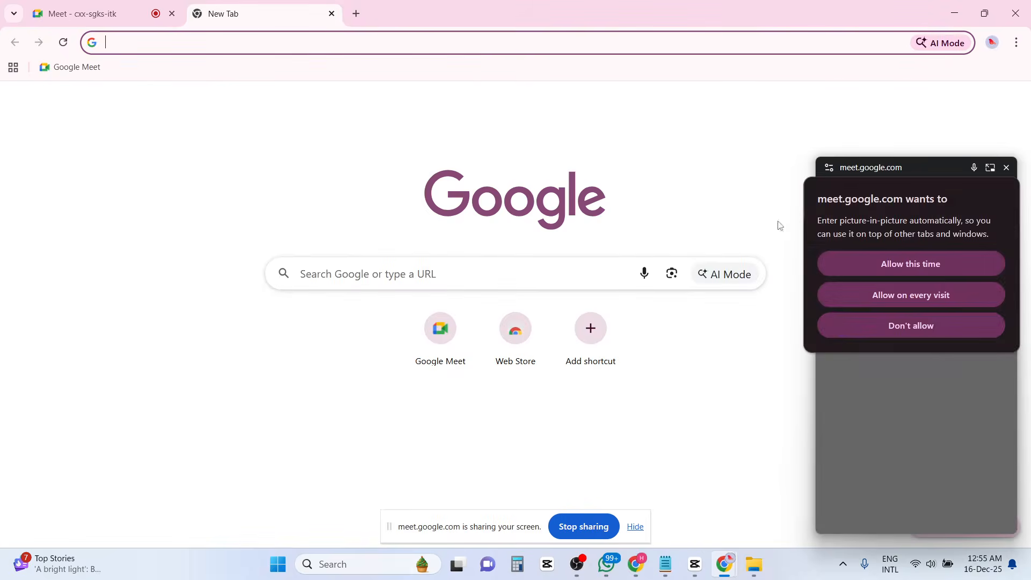
{"action": "left_click", "coordinate": [889, 264]}
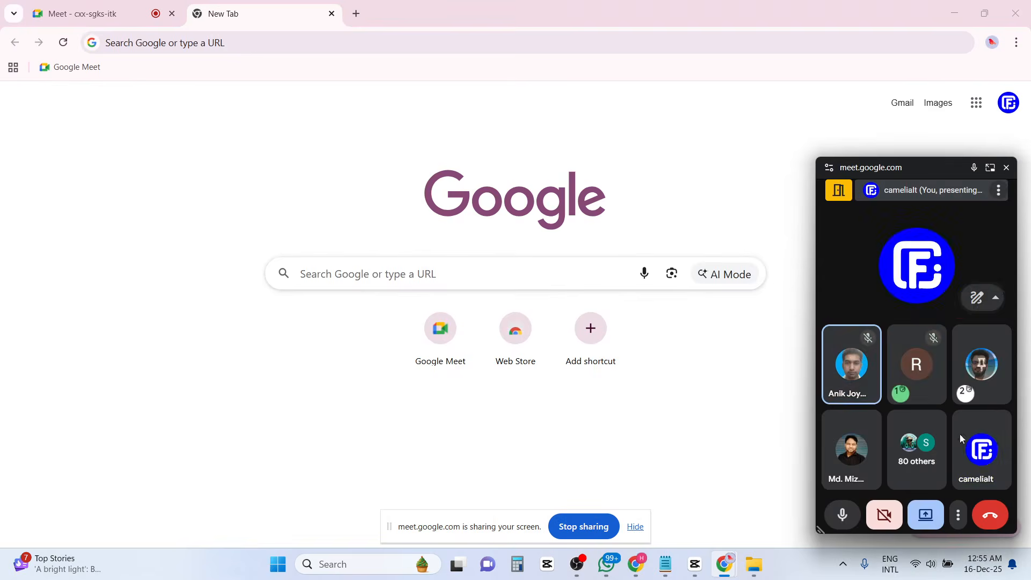
{"action": "left_click", "coordinate": [1006, 167]}
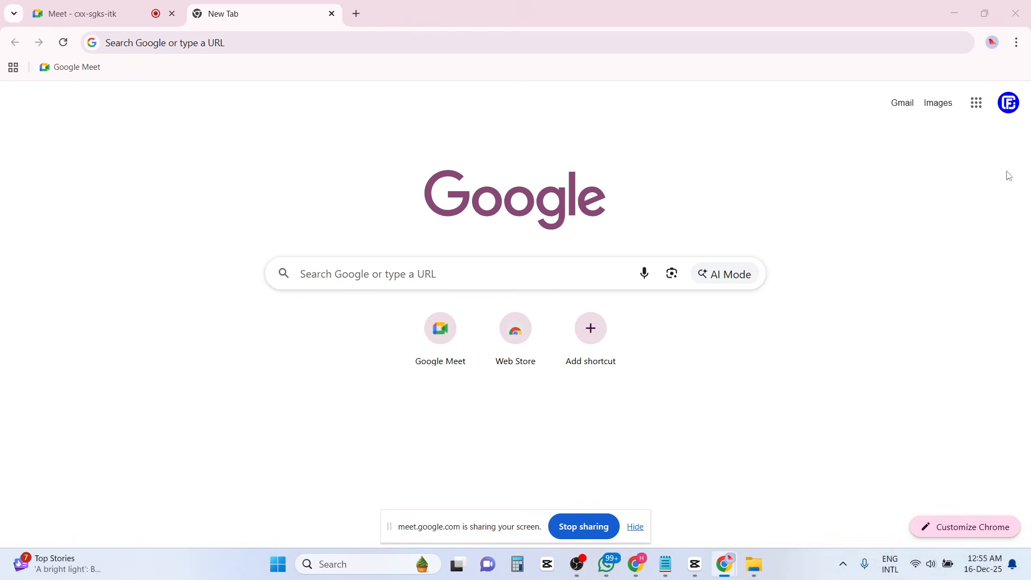
{"action": "left_click", "coordinate": [907, 107]}
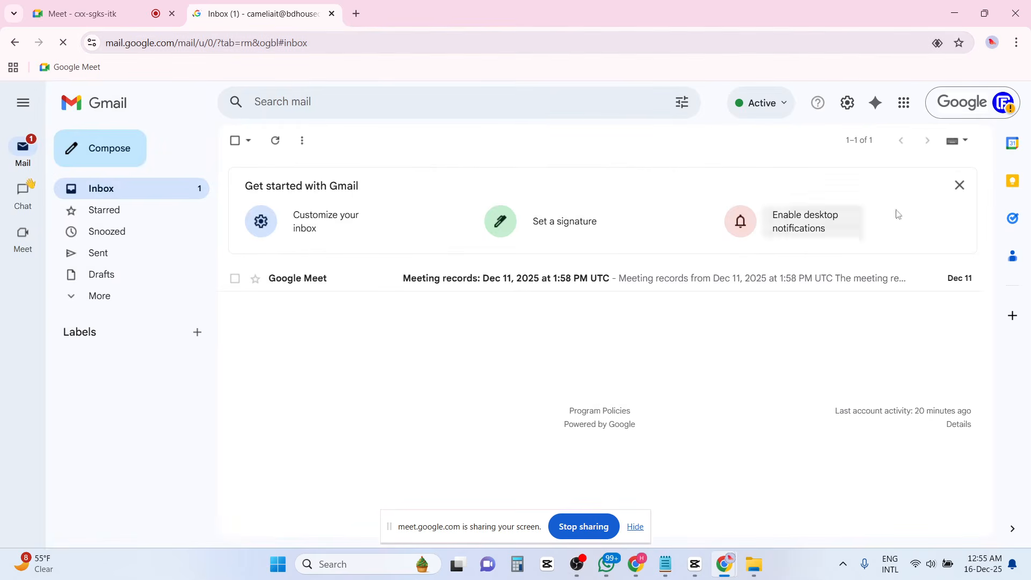
Dismiss the Get started with Gmail card and turn on smart features for Gmail, Chat and Meet, Google Workspace and other Google products.
{"action": "left_click", "coordinate": [960, 185]}
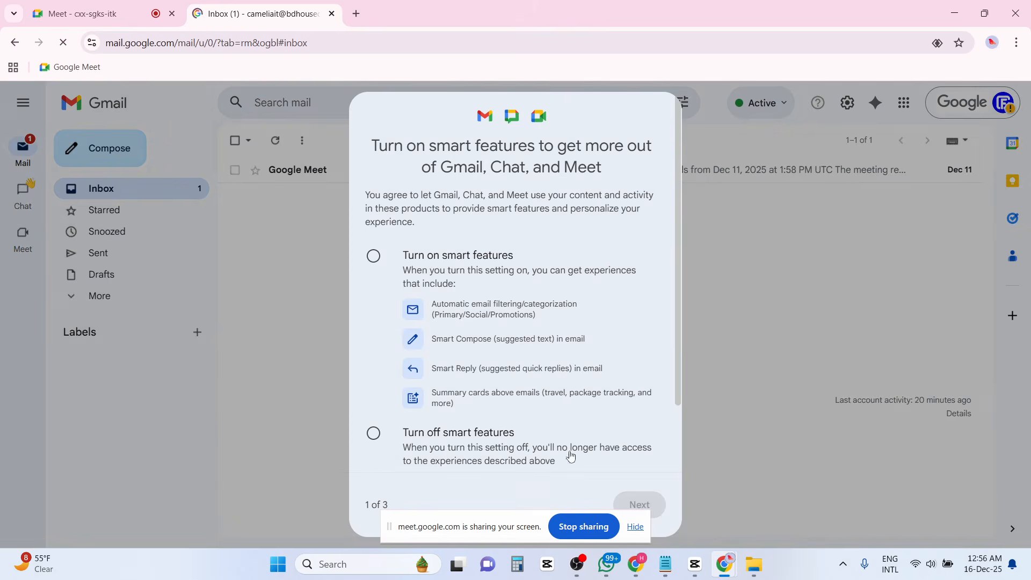
{"action": "left_click_drag", "start_coordinate": [536, 517], "coordinate": [320, 537]}
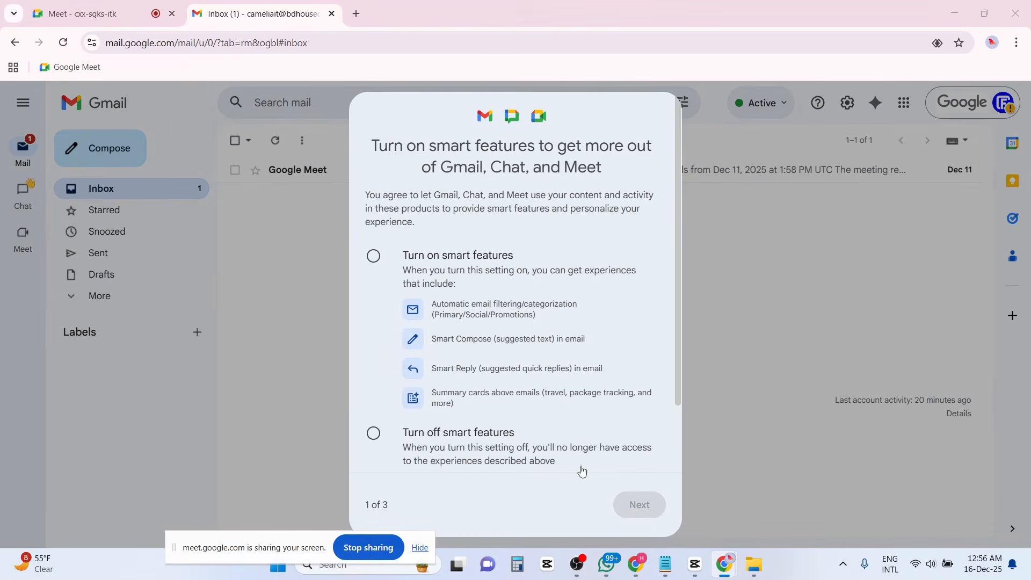
{"action": "scroll", "coordinate": [670, 410], "scroll_direction": "down", "scroll_amount": 3}
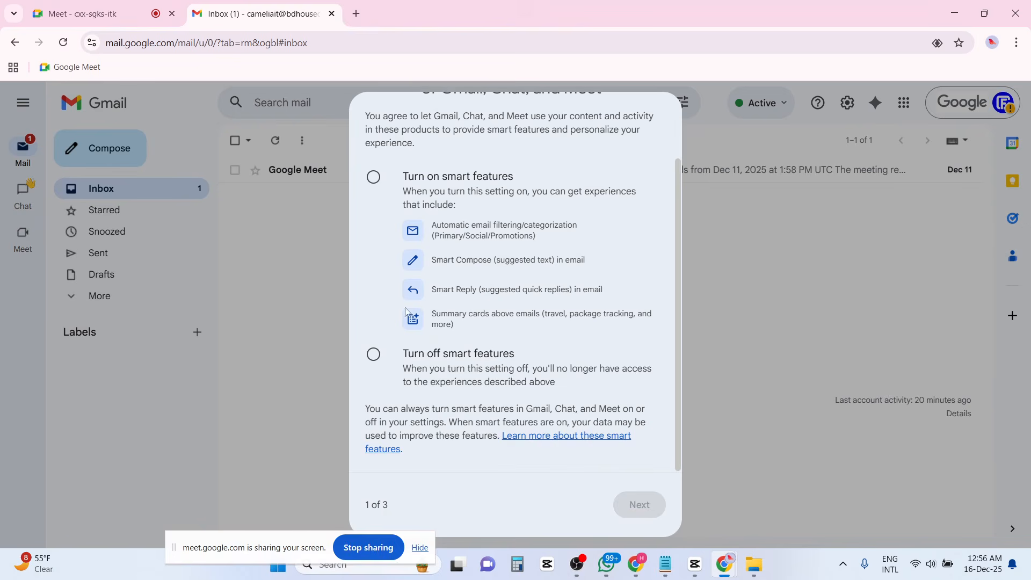
{"action": "left_click", "coordinate": [380, 183]}
{"action": "left_click", "coordinate": [653, 502]}
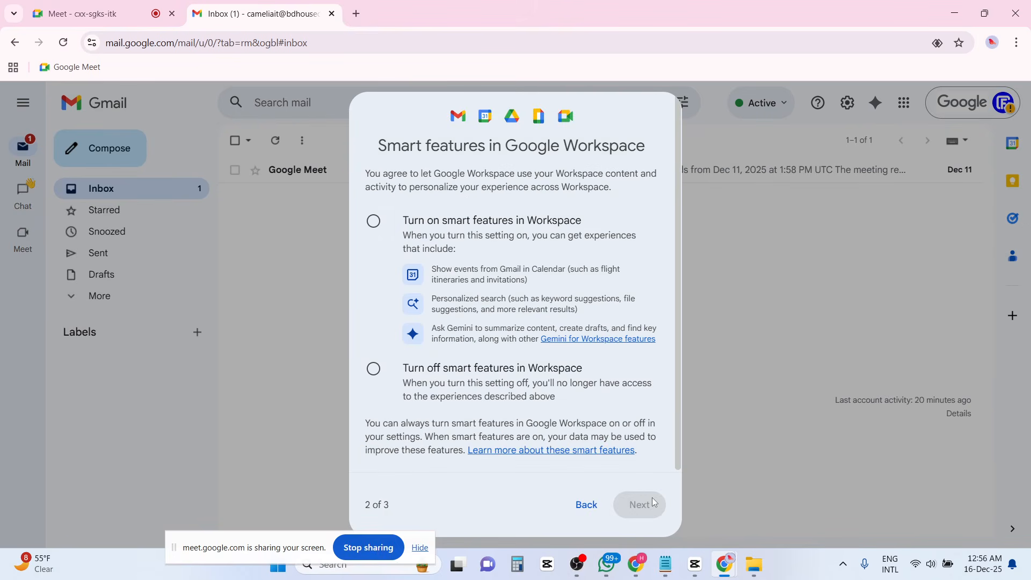
{"action": "left_click", "coordinate": [373, 221]}
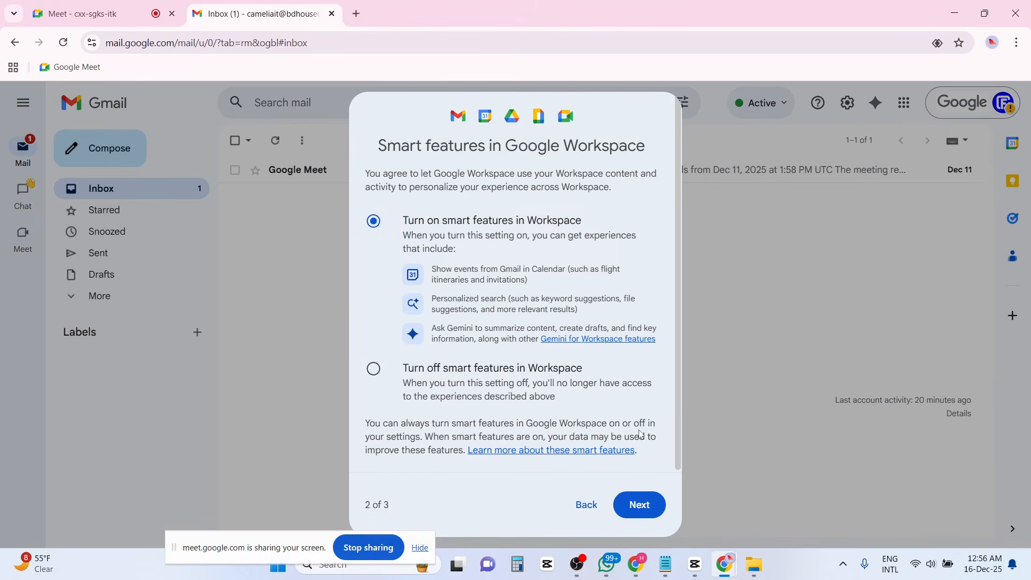
{"action": "left_click", "coordinate": [640, 505]}
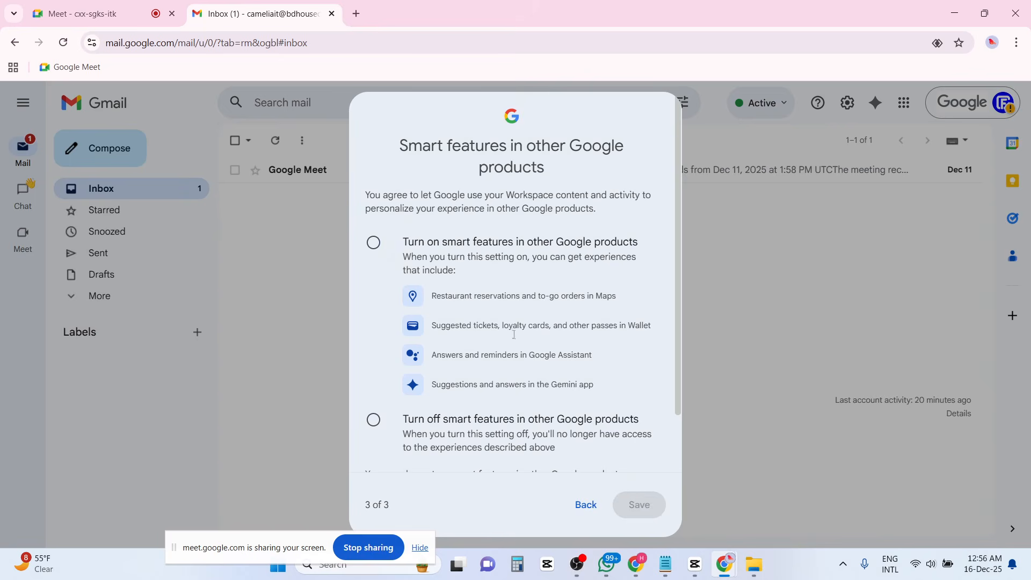
{"action": "left_click", "coordinate": [375, 245]}
{"action": "left_click", "coordinate": [639, 504]}
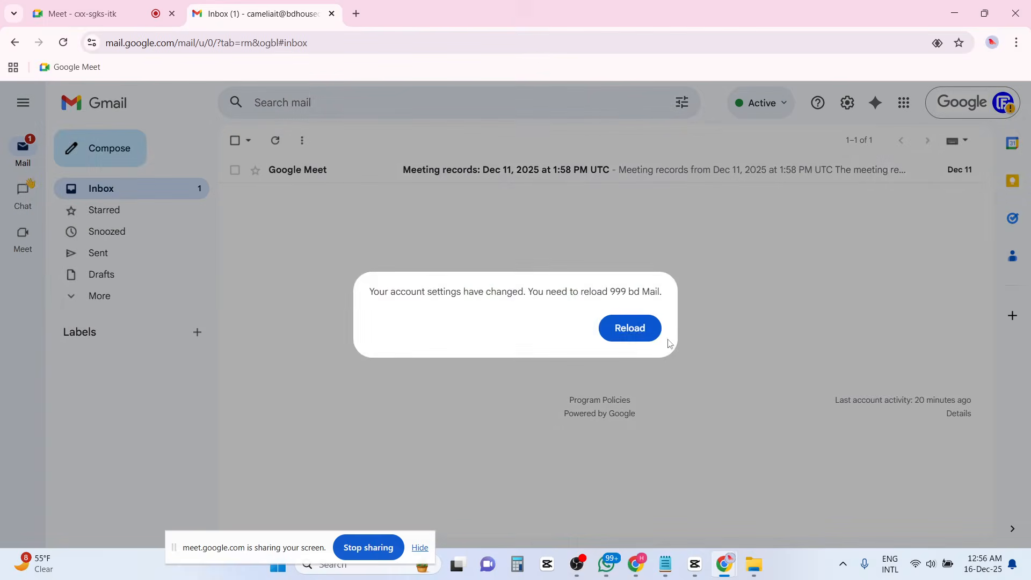
Reload the mailbox to apply the changed account settings and close the Start a chat introduction.
{"action": "left_click", "coordinate": [647, 327]}
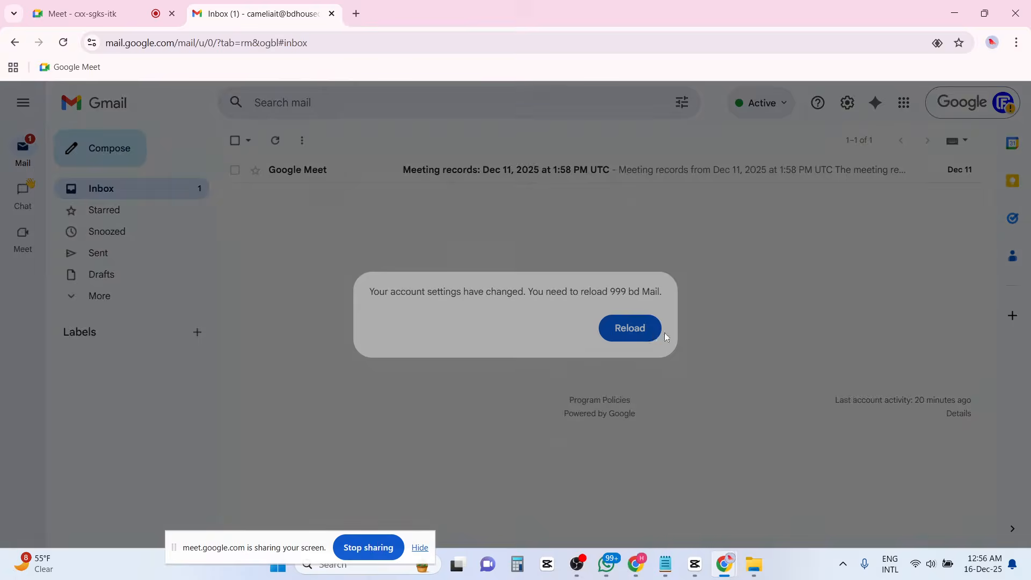
{"action": "left_click", "coordinate": [685, 142]}
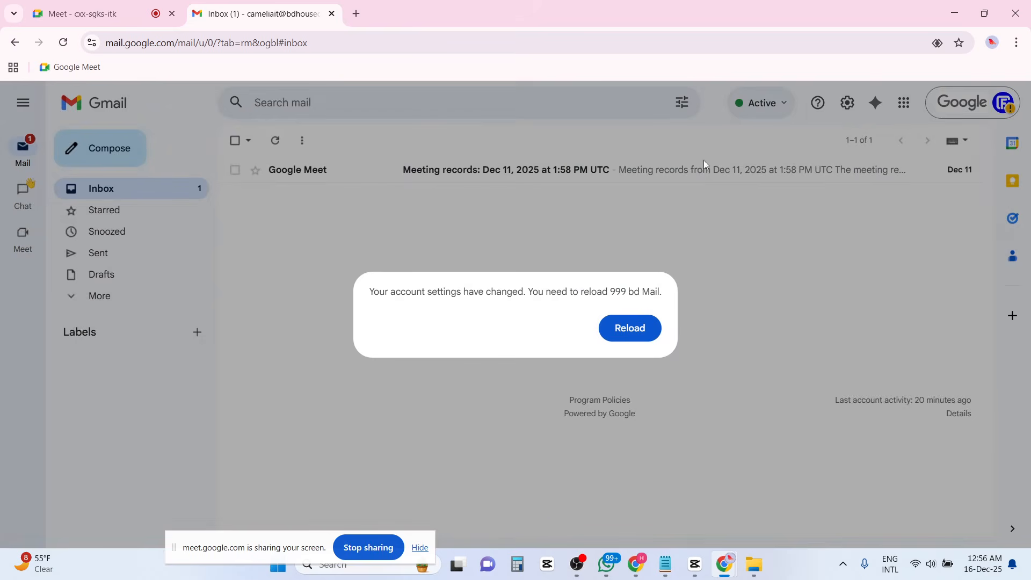
{"action": "left_click", "coordinate": [637, 328]}
{"action": "left_click", "coordinate": [650, 326]}
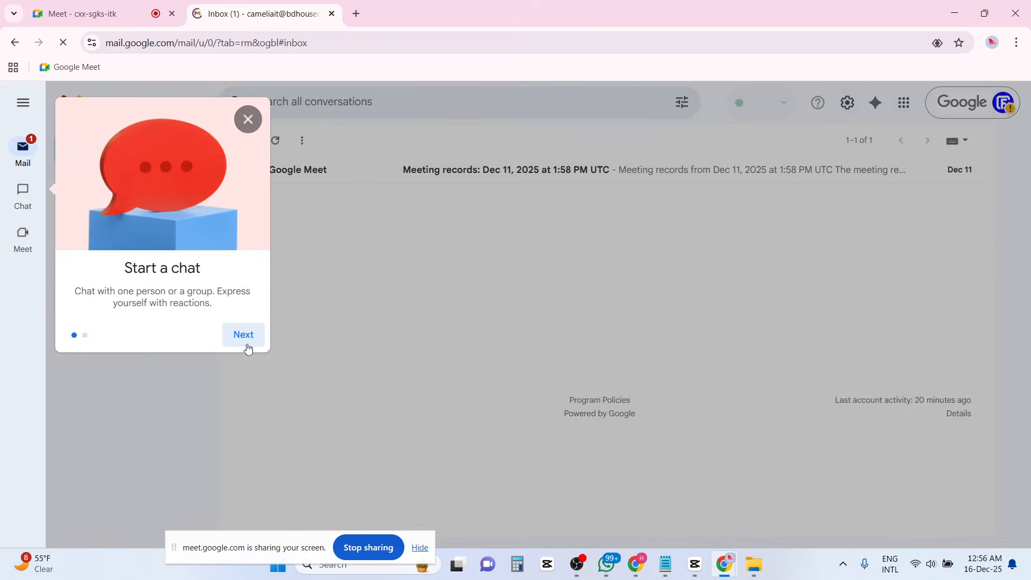
{"action": "left_click", "coordinate": [248, 119]}
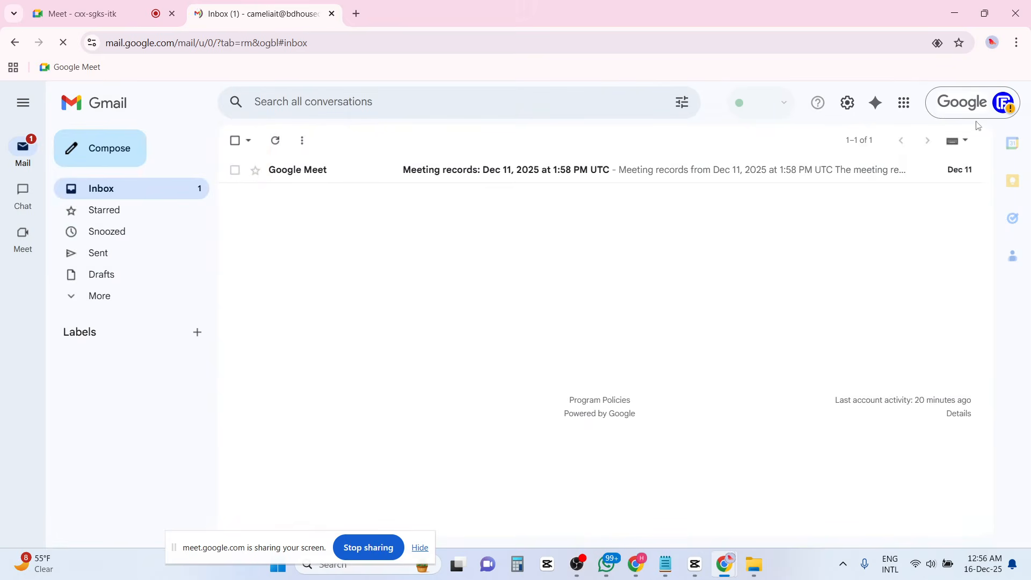
Open the Language settings in the personal info of the Google Account.
{"action": "left_click", "coordinate": [996, 107]}
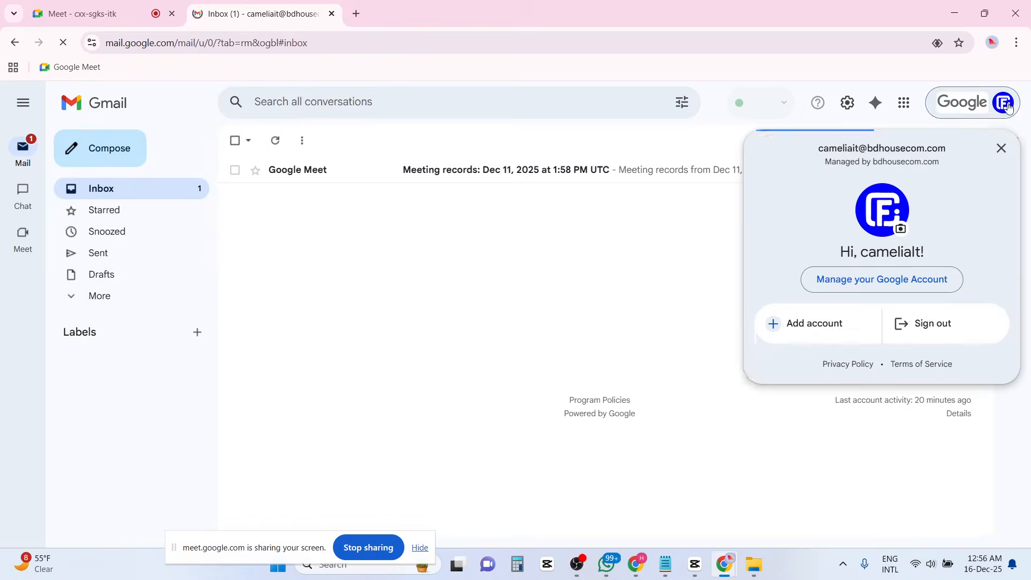
{"action": "left_click", "coordinate": [894, 280]}
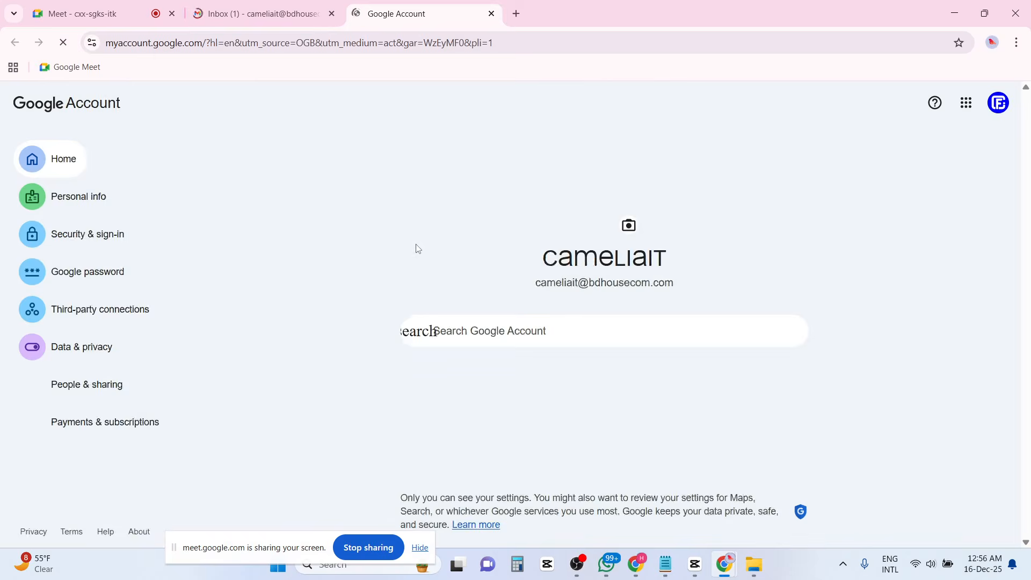
{"action": "left_click", "coordinate": [104, 205]}
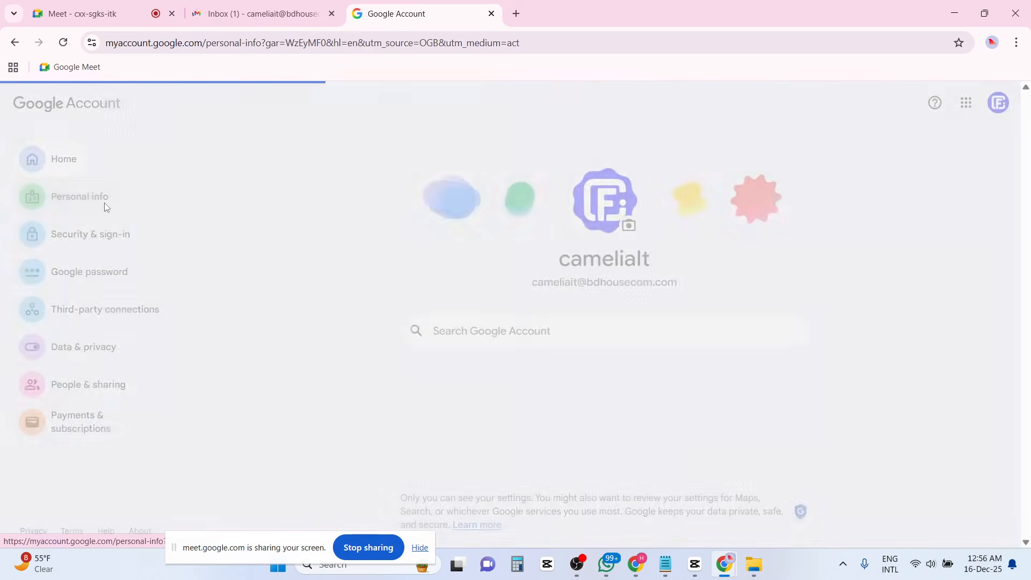
{"action": "scroll", "coordinate": [493, 302], "scroll_direction": "down", "scroll_amount": 8}
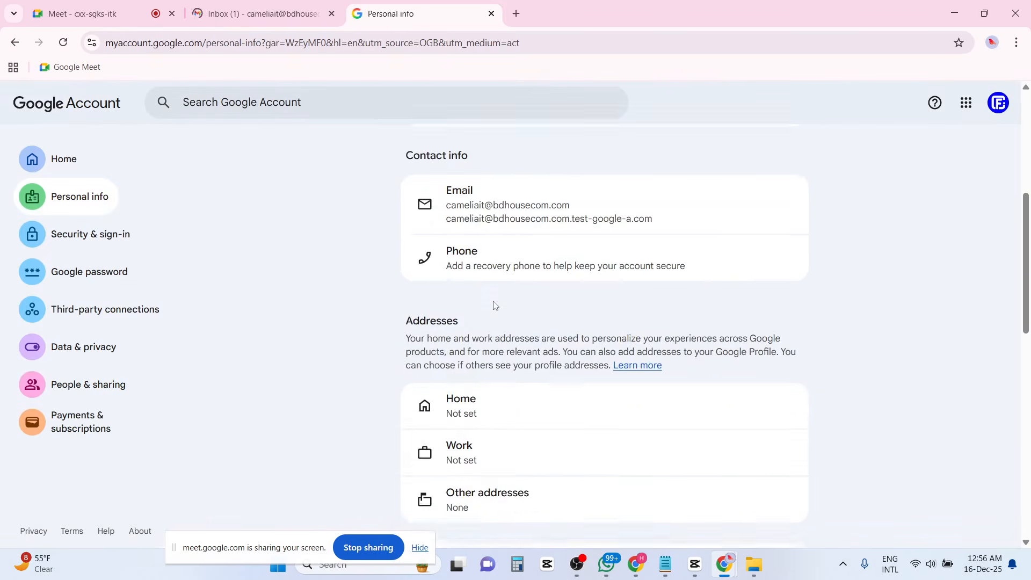
{"action": "scroll", "coordinate": [494, 304], "scroll_direction": "down", "scroll_amount": 9}
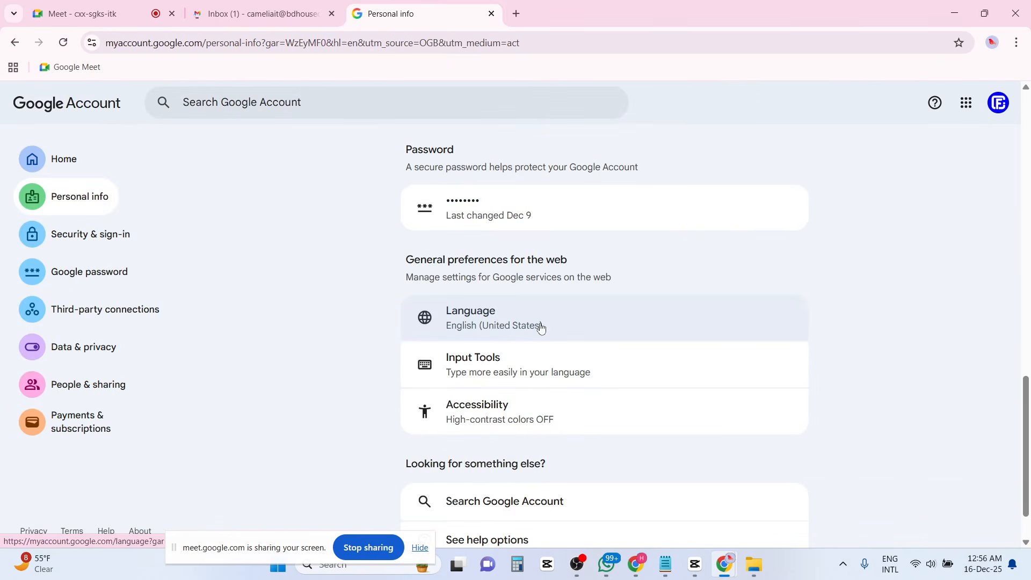
{"action": "left_click", "coordinate": [573, 324]}
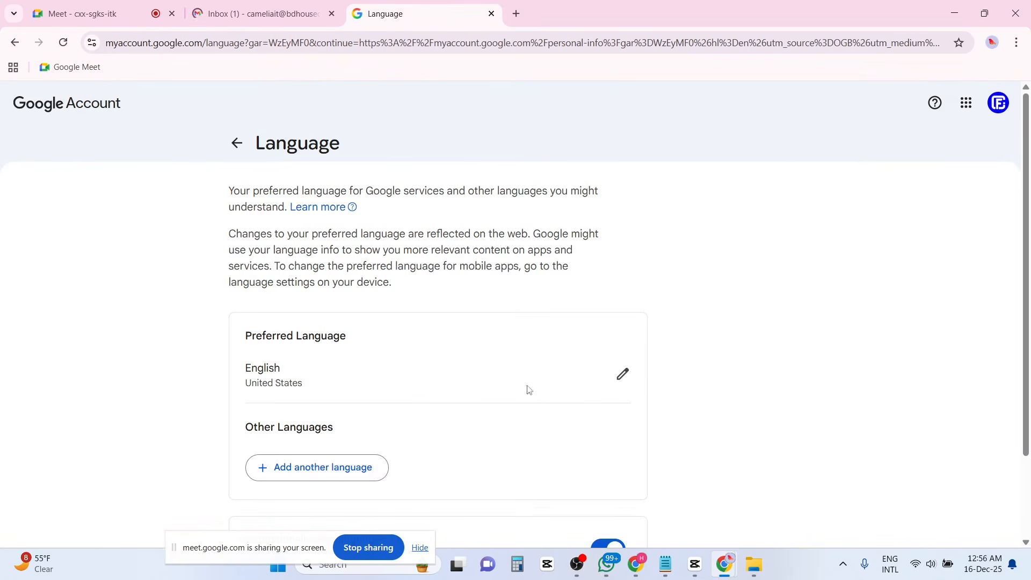
Set the account's primary language to English with United States as the region, and save it.
{"action": "left_click", "coordinate": [618, 377]}
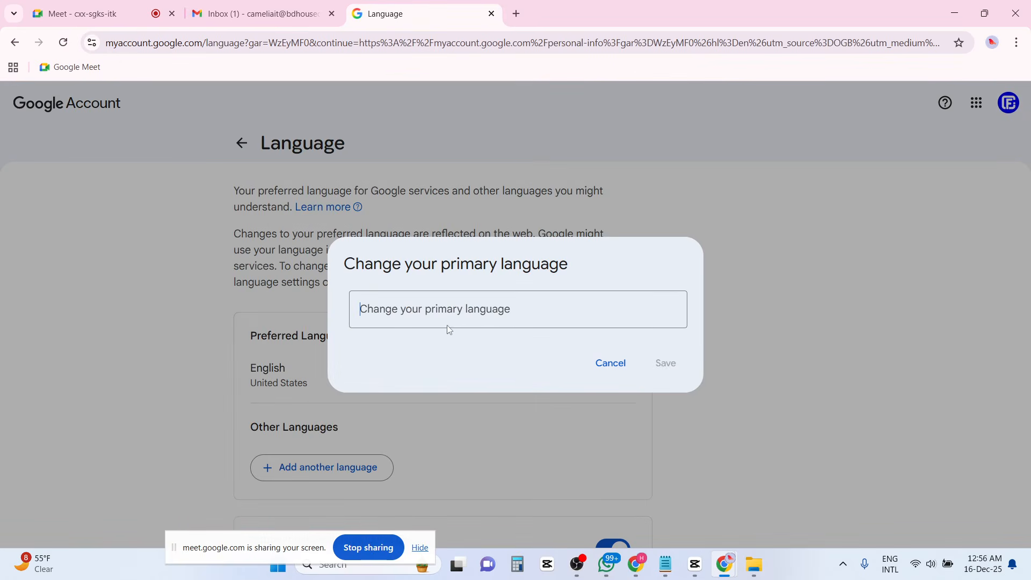
{"action": "left_click", "coordinate": [401, 314]}
{"action": "type", "text": "Eng"}
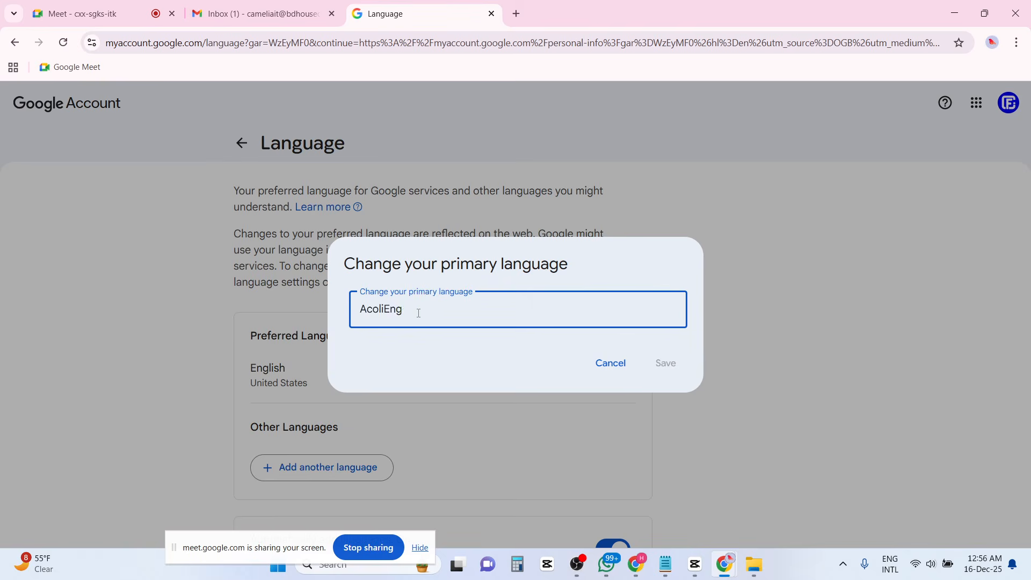
{"action": "left_click_drag", "start_coordinate": [417, 311], "coordinate": [314, 317]}
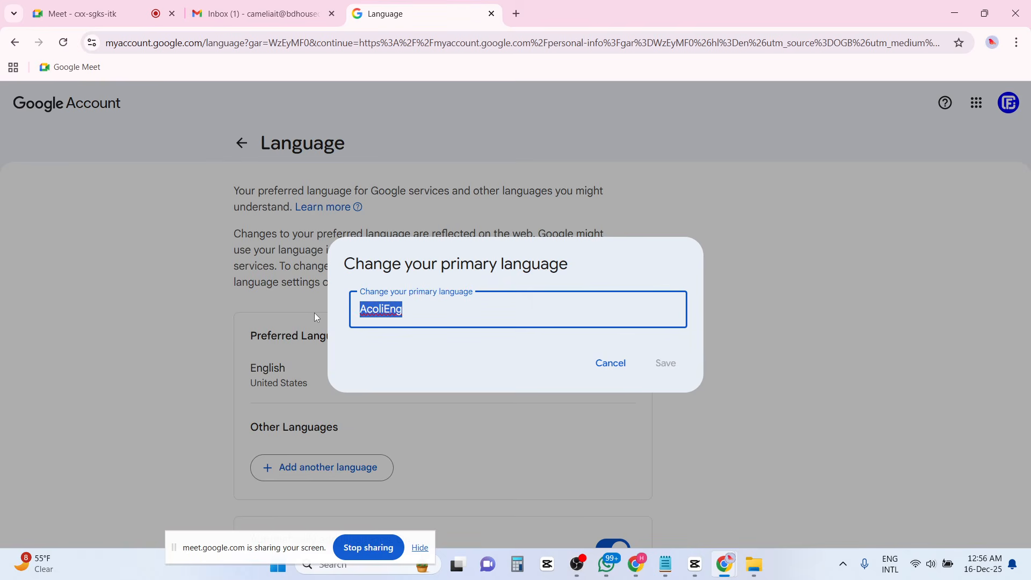
{"action": "type", "text": "Eng"}
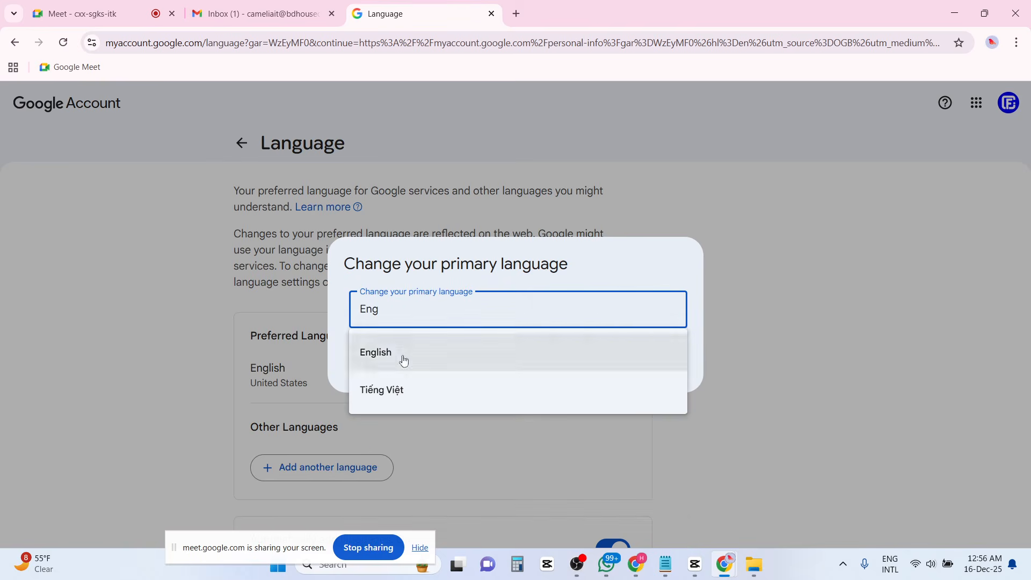
{"action": "left_click", "coordinate": [404, 360]}
{"action": "scroll", "coordinate": [550, 383], "scroll_direction": "down", "scroll_amount": 15}
{"action": "scroll", "coordinate": [550, 383], "scroll_direction": "down", "scroll_amount": 20}
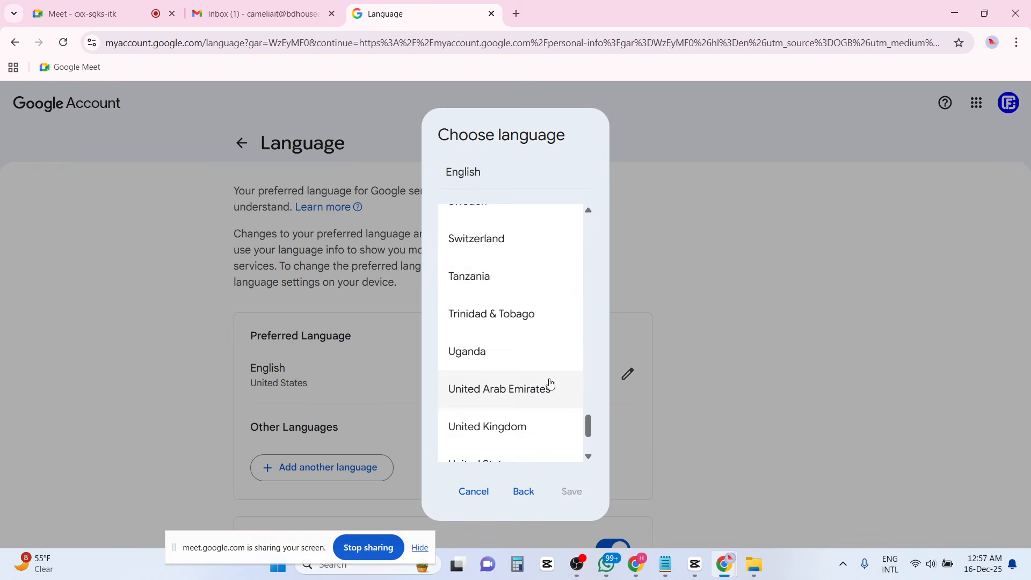
{"action": "scroll", "coordinate": [526, 421], "scroll_direction": "down", "scroll_amount": 3}
{"action": "left_click", "coordinate": [503, 341]}
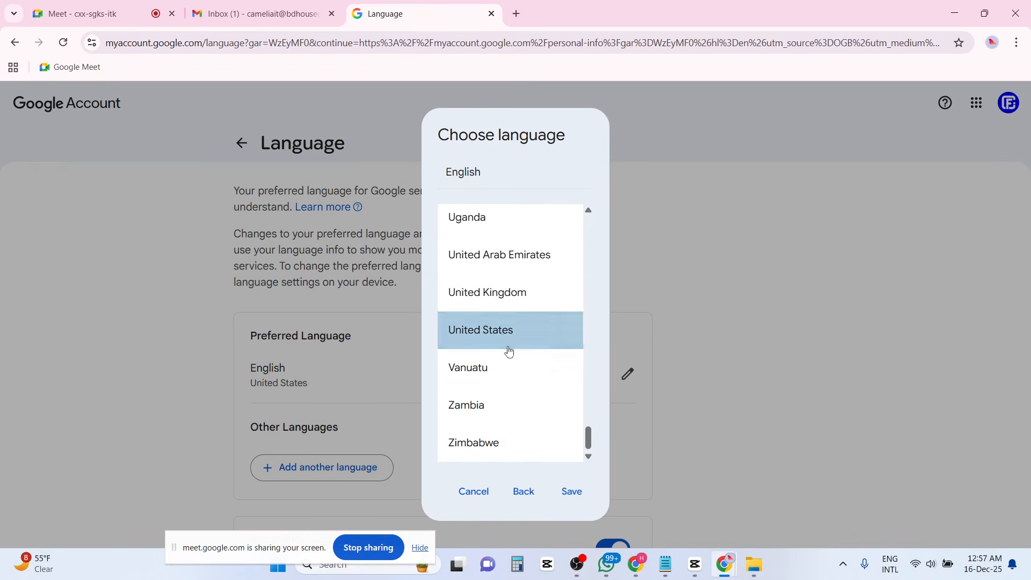
{"action": "left_click", "coordinate": [576, 499]}
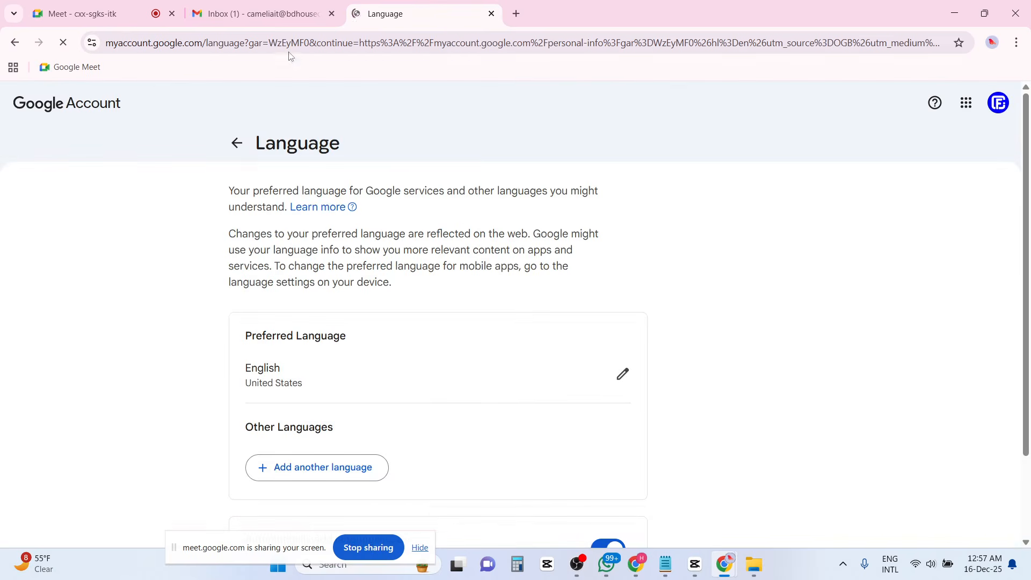
Reload the Gmail inbox, decline pausing mobile notifications and close the Language page.
{"action": "left_click", "coordinate": [274, 13]}
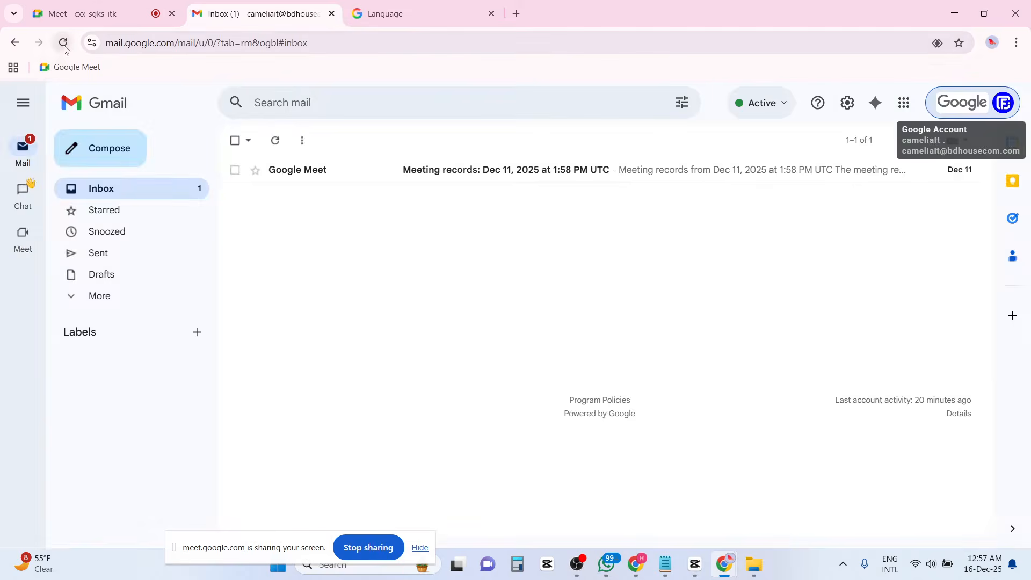
{"action": "left_click", "coordinate": [63, 42]}
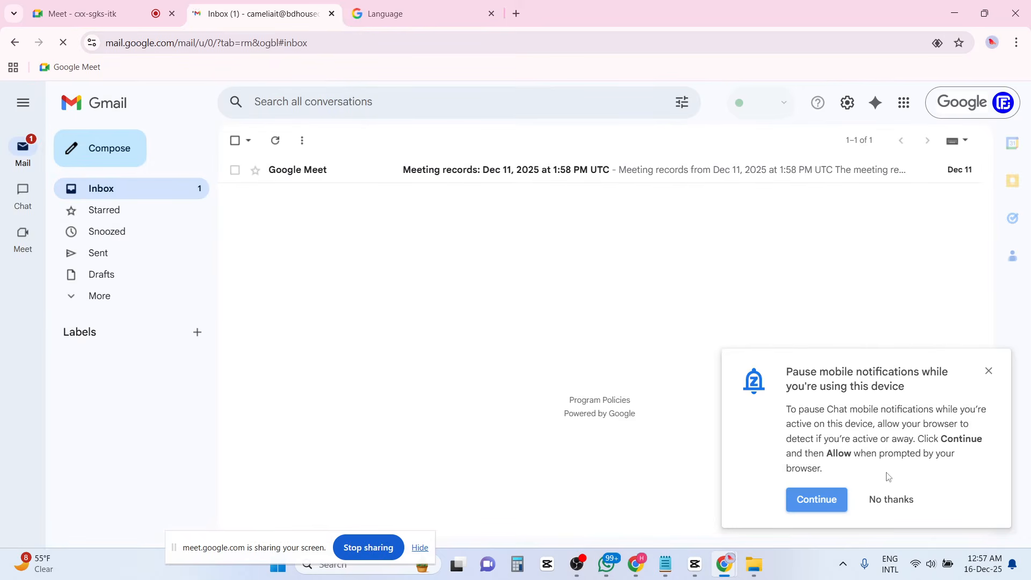
{"action": "left_click", "coordinate": [887, 498]}
{"action": "left_click", "coordinate": [379, 14]}
{"action": "left_click", "coordinate": [490, 15]}
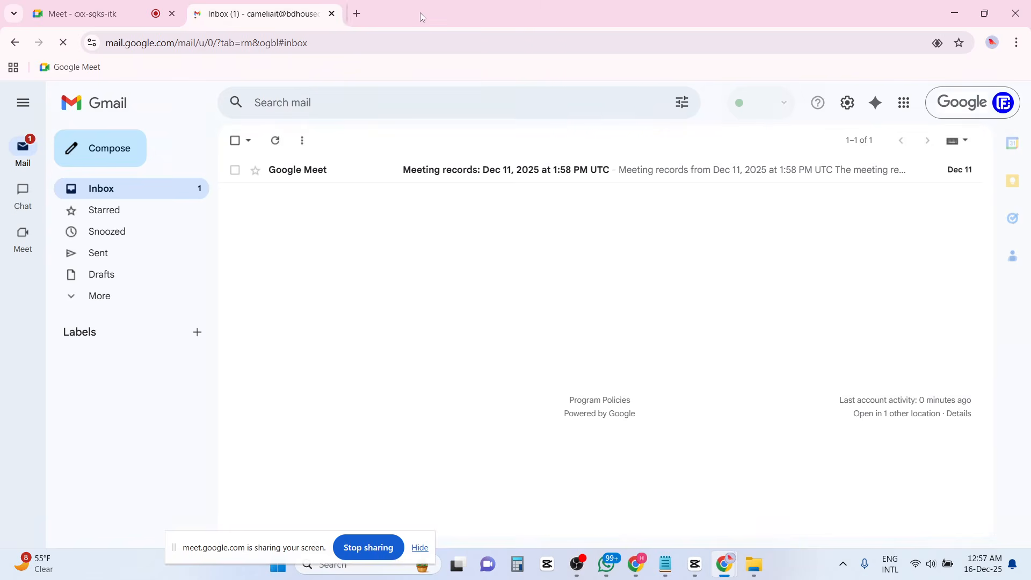
Check the Meet call briefly, and delete the Google Meet email with the Dec 11, 2025 meeting records from the Gmail inbox.
{"action": "left_click", "coordinate": [97, 14]}
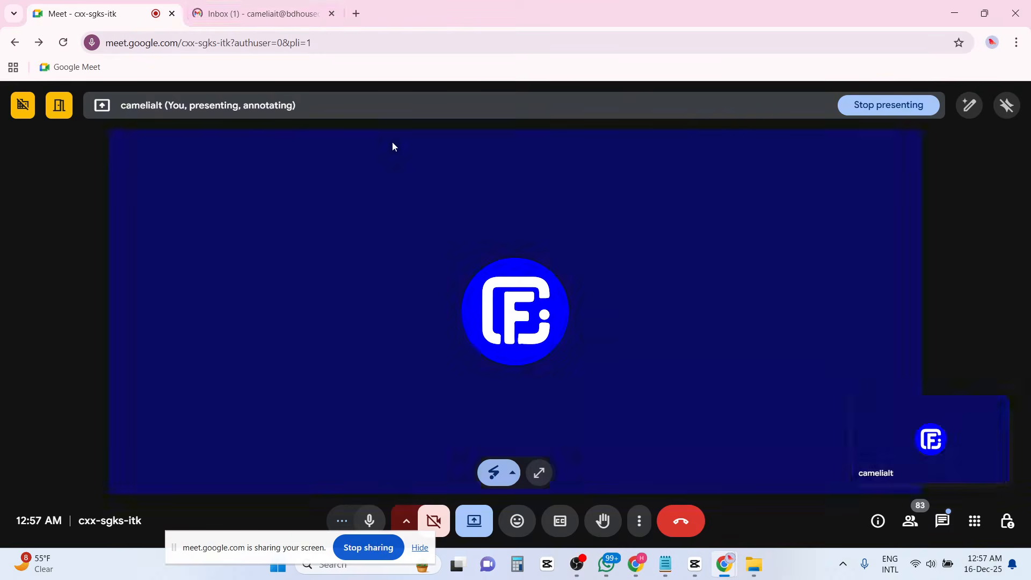
{"action": "left_click", "coordinate": [269, 14]}
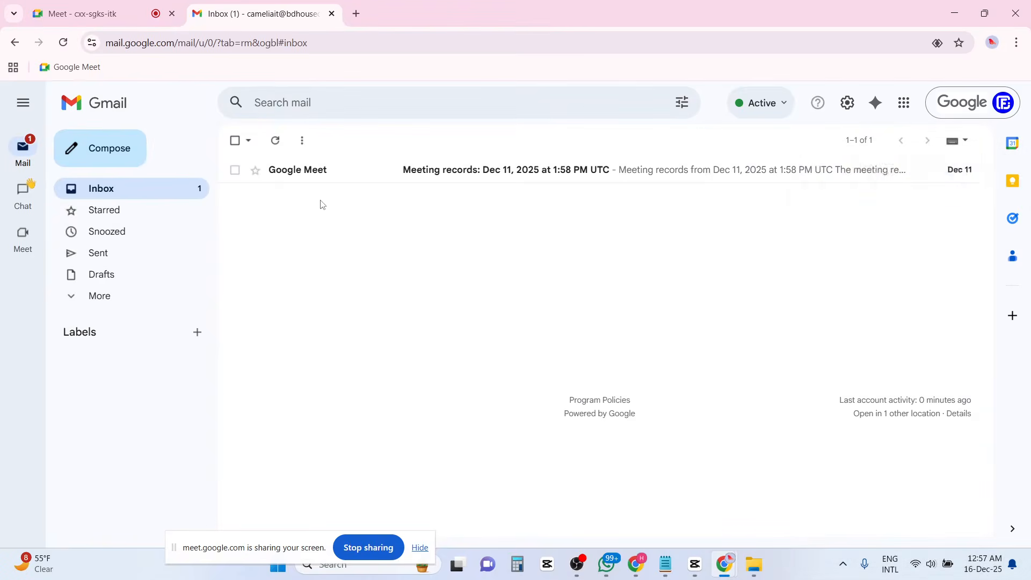
{"action": "left_click", "coordinate": [235, 170]}
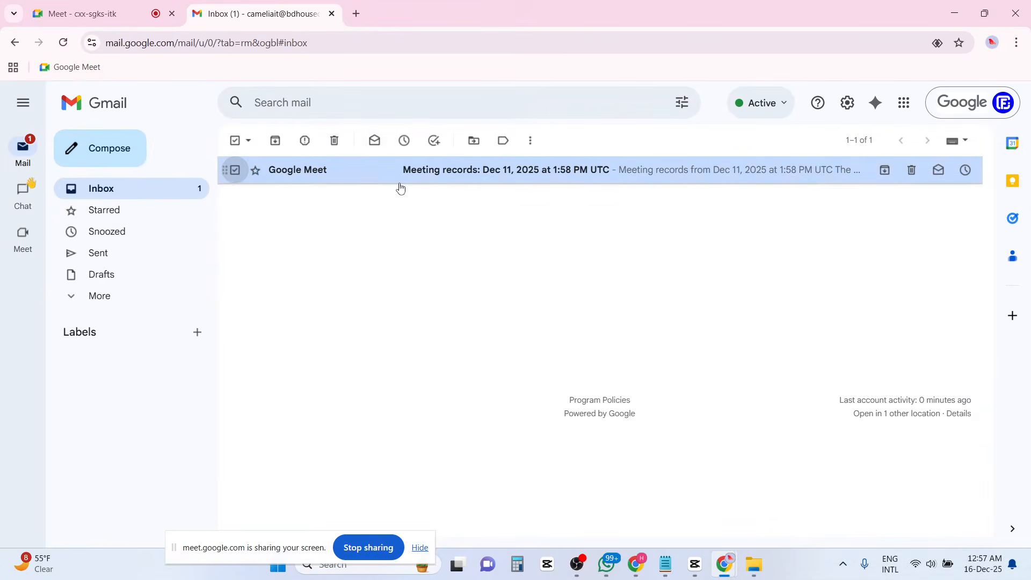
{"action": "left_click", "coordinate": [334, 140]}
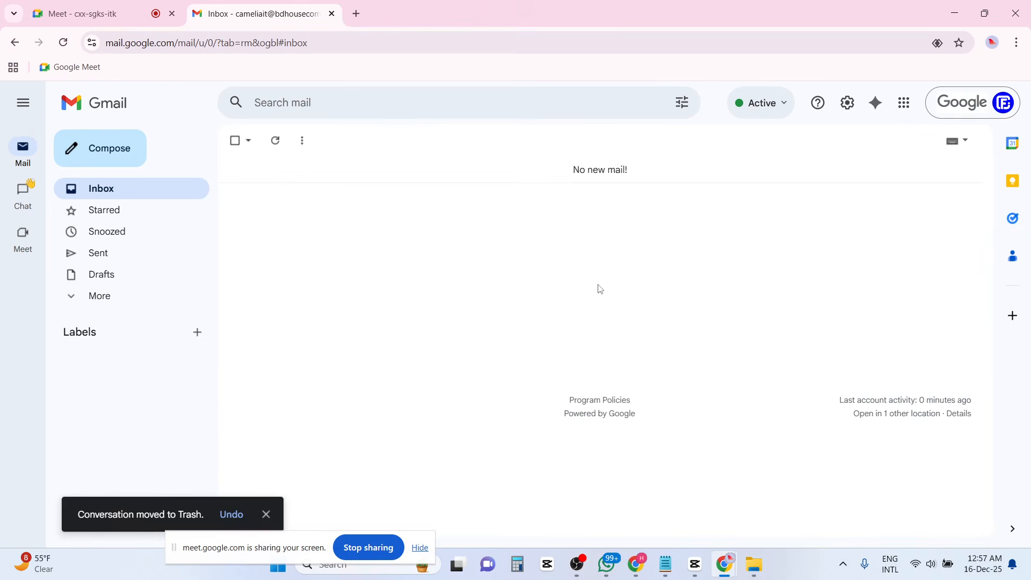
{"action": "left_click", "coordinate": [265, 514]}
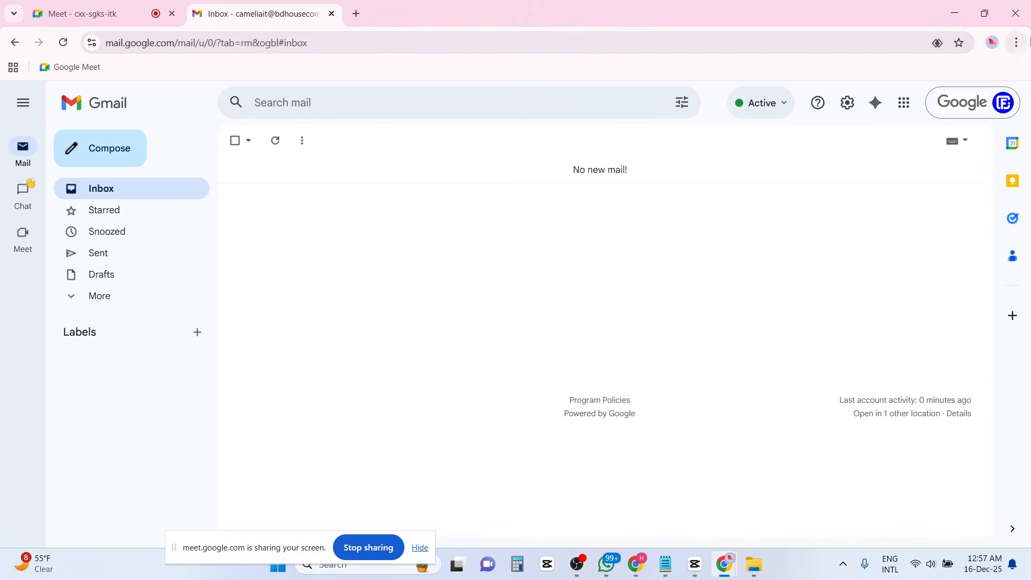
{"action": "left_click", "coordinate": [1017, 43]}
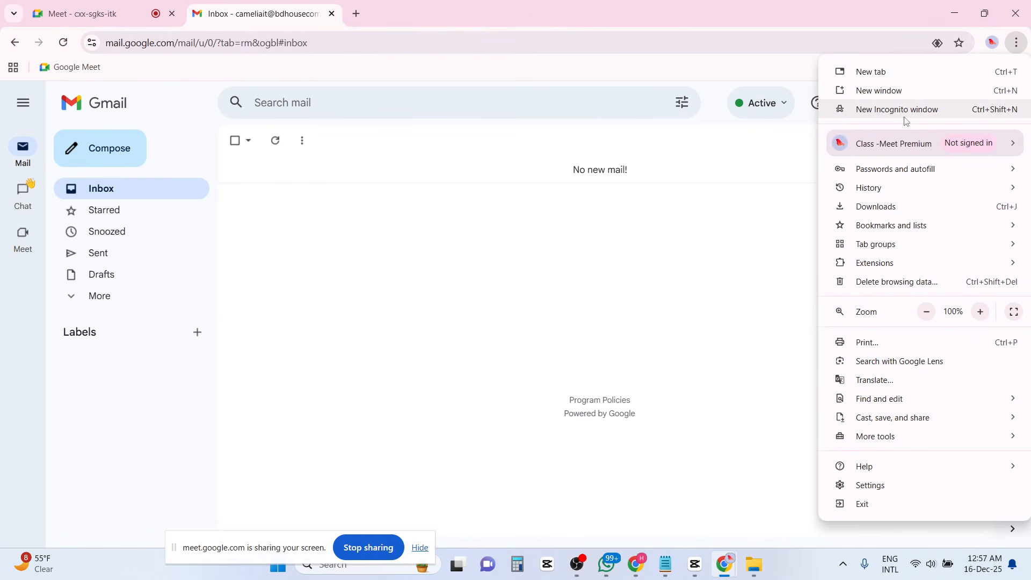
{"action": "left_click", "coordinate": [692, 250]}
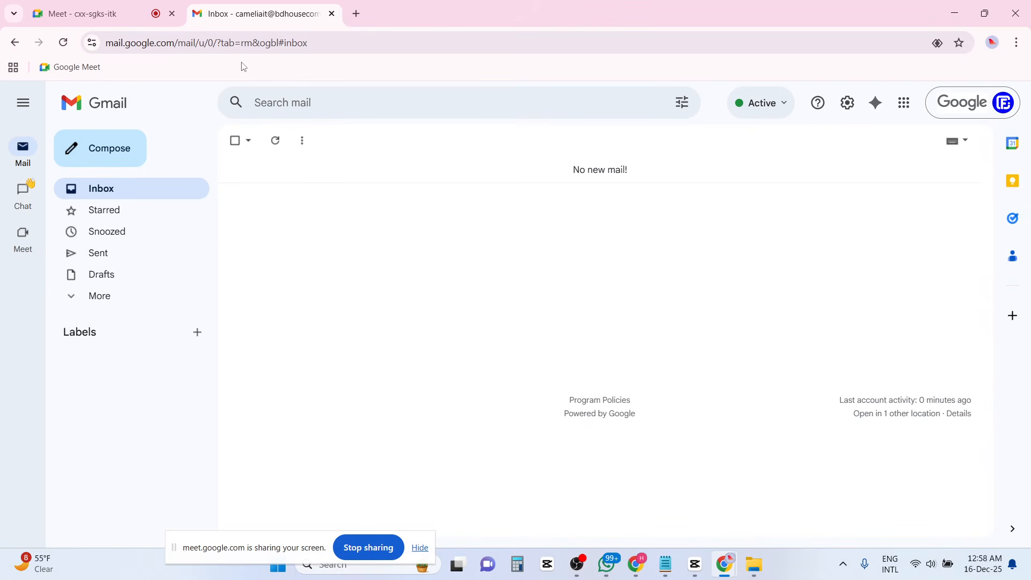
Open the Language settings in the personal info of the Google Account.
{"action": "left_click", "coordinate": [1007, 106]}
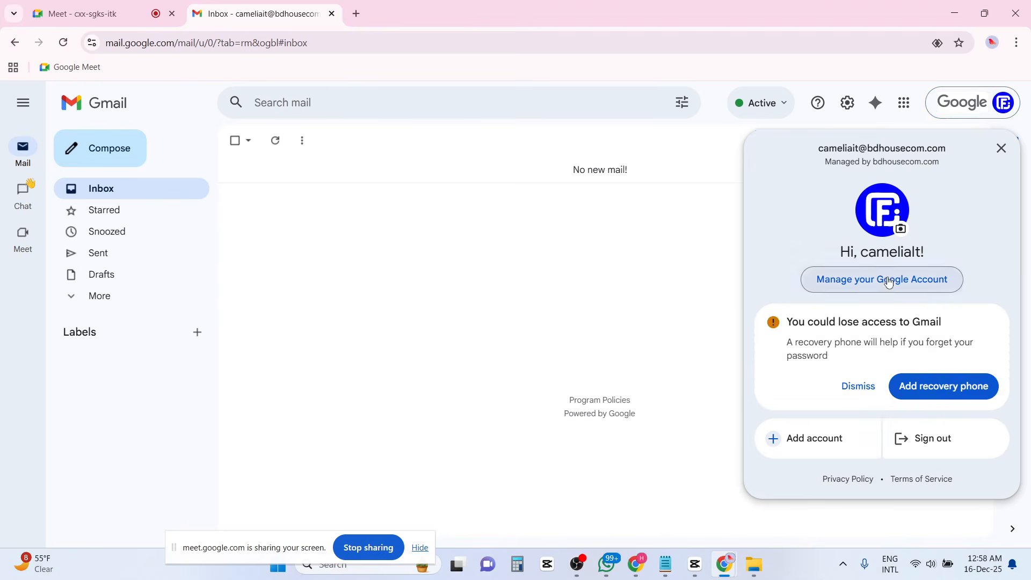
{"action": "left_click", "coordinate": [808, 278]}
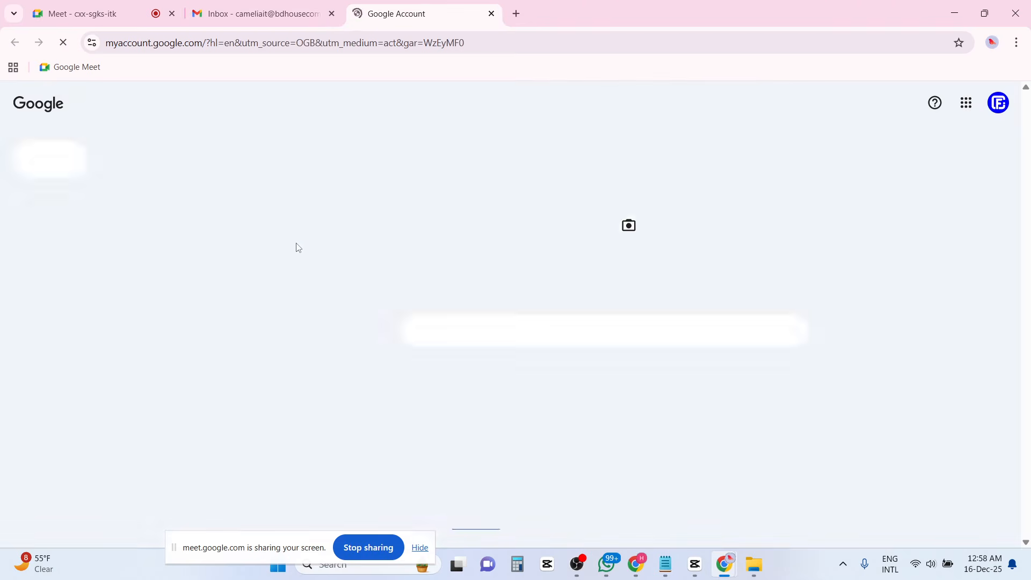
{"action": "left_click", "coordinate": [91, 200]}
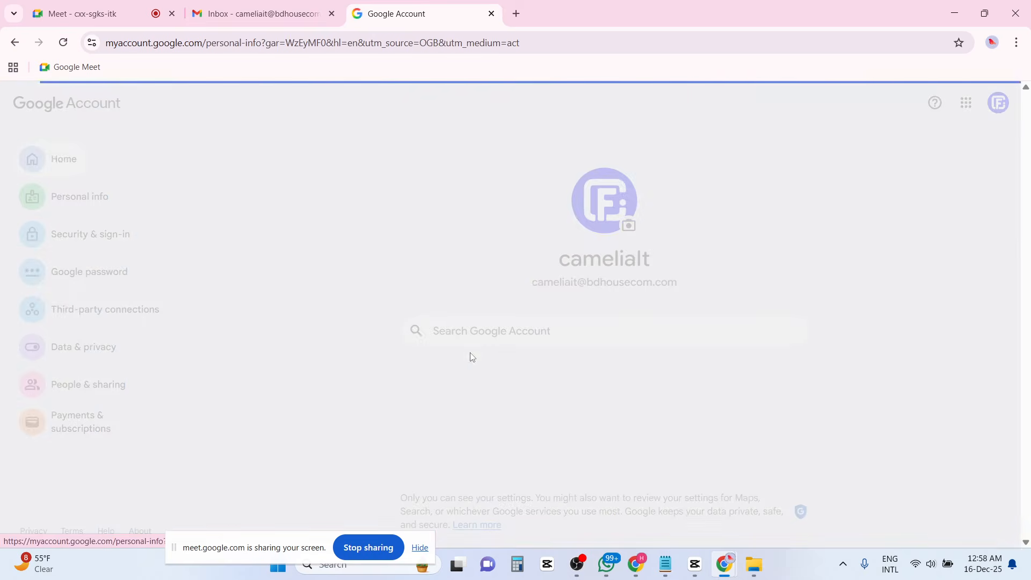
{"action": "scroll", "coordinate": [473, 357], "scroll_direction": "down", "scroll_amount": 15}
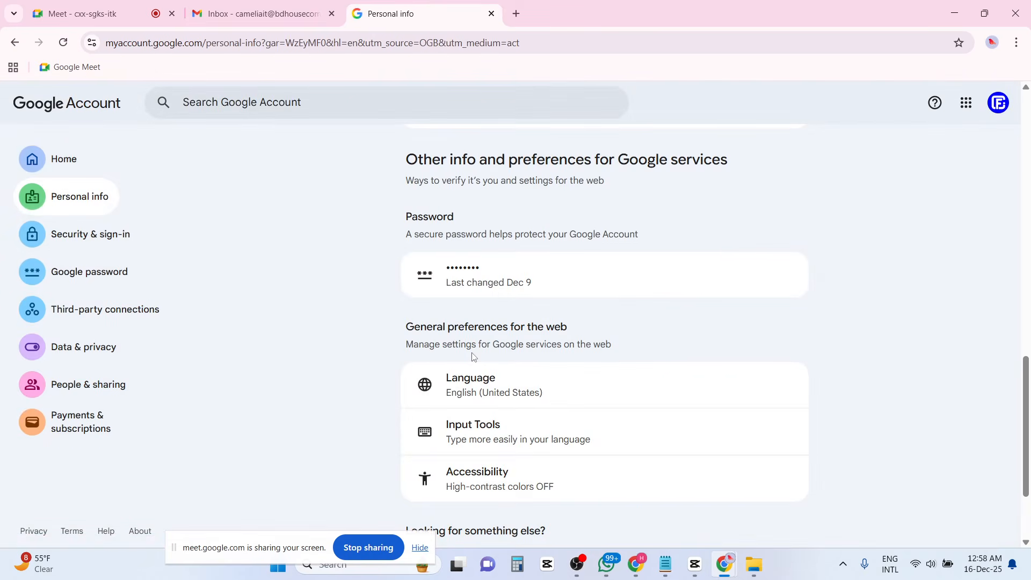
{"action": "scroll", "coordinate": [491, 393], "scroll_direction": "down", "scroll_amount": 2}
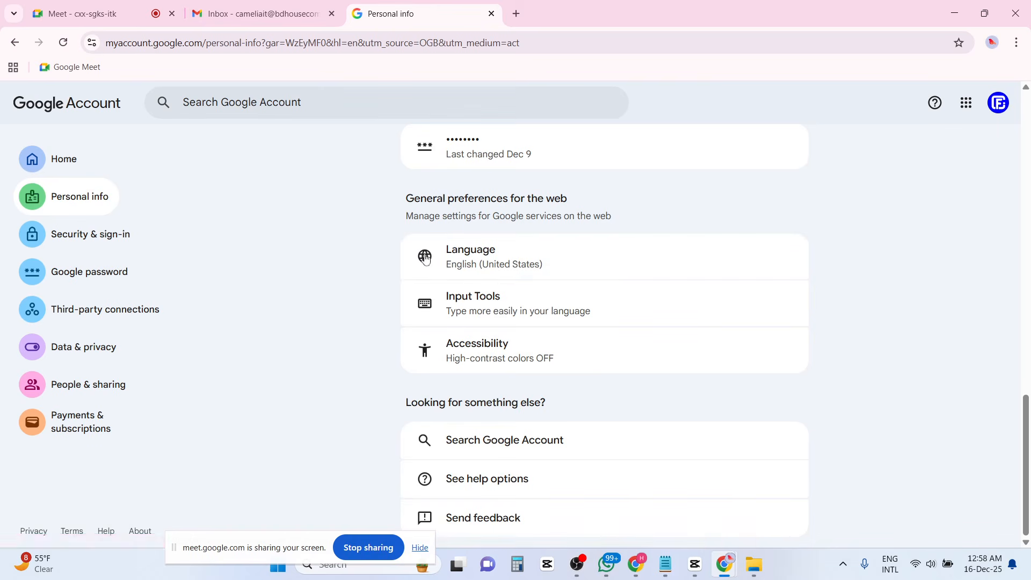
{"action": "left_click", "coordinate": [534, 256]}
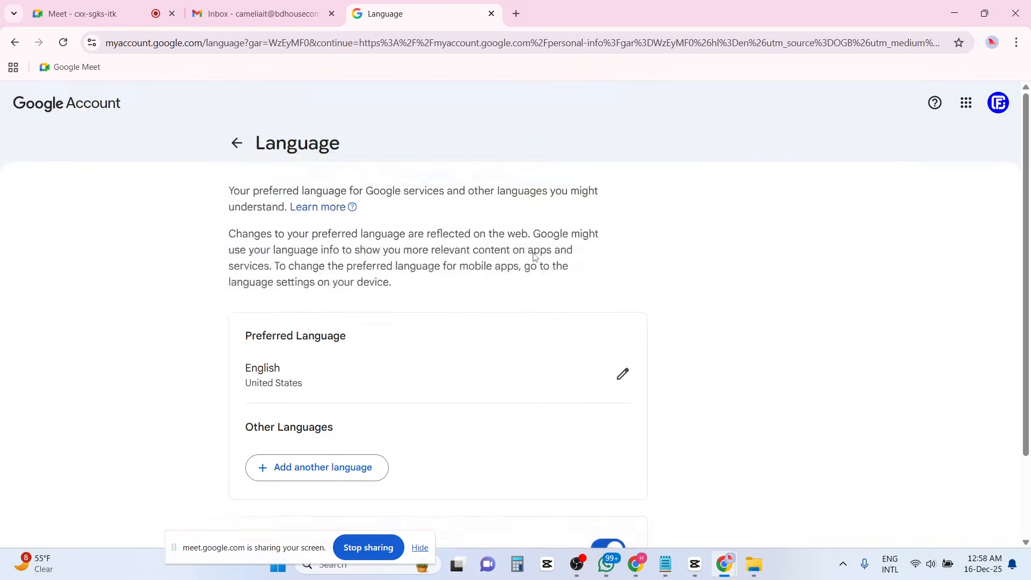
Review the preferred and other languages, and open the dialog for adding another language and cancel it.
{"action": "scroll", "coordinate": [534, 257], "scroll_direction": "down", "scroll_amount": 2}
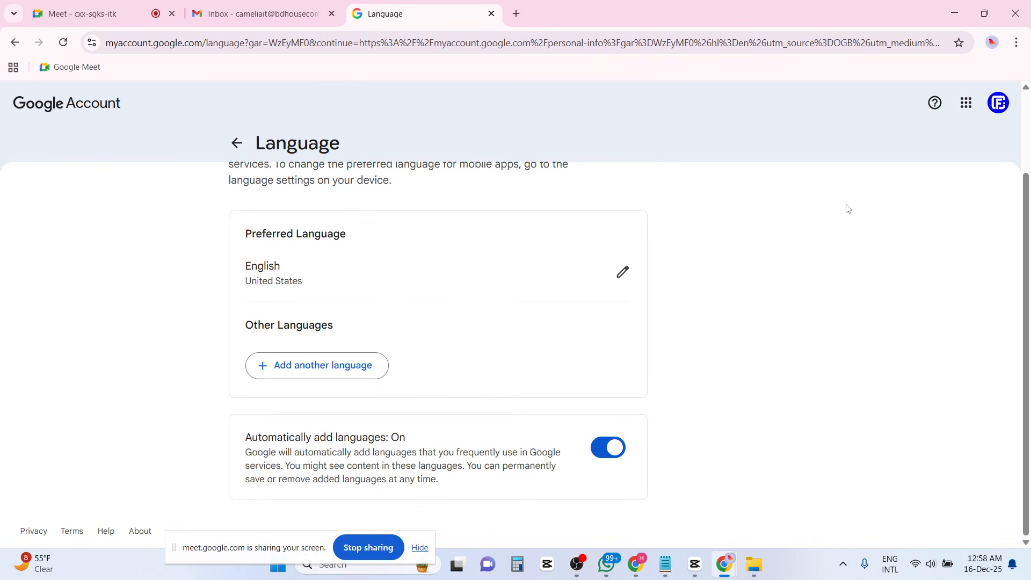
{"action": "scroll", "coordinate": [620, 280], "scroll_direction": "up", "scroll_amount": 2}
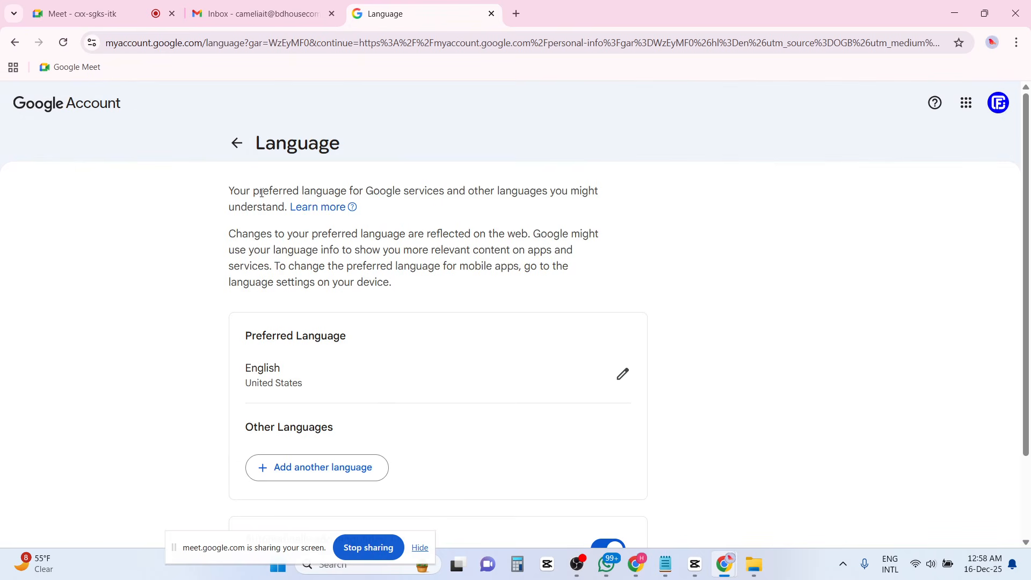
{"action": "scroll", "coordinate": [372, 394], "scroll_direction": "down", "scroll_amount": 1}
{"action": "scroll", "coordinate": [372, 394], "scroll_direction": "down", "scroll_amount": 1}
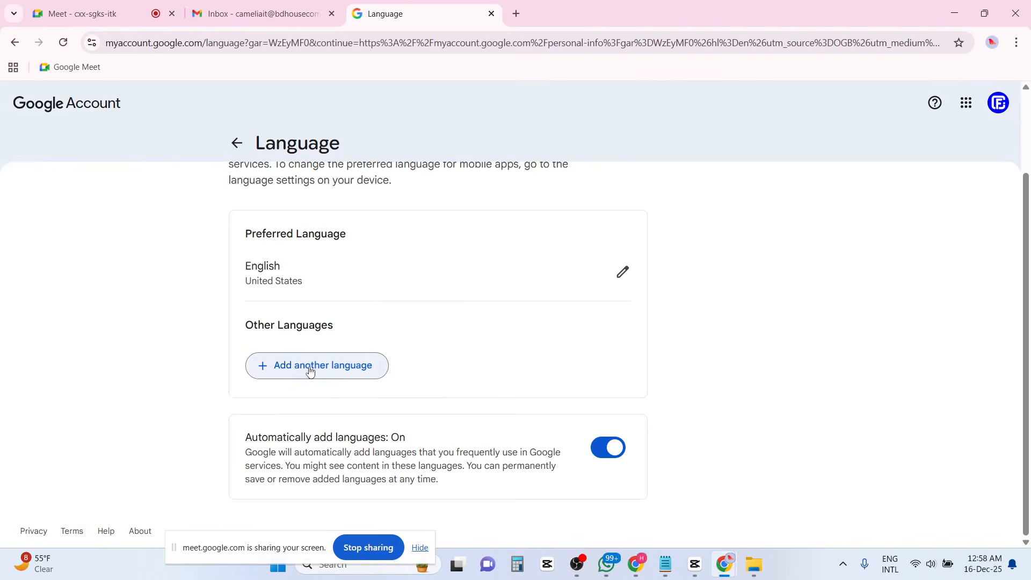
{"action": "left_click", "coordinate": [310, 371]}
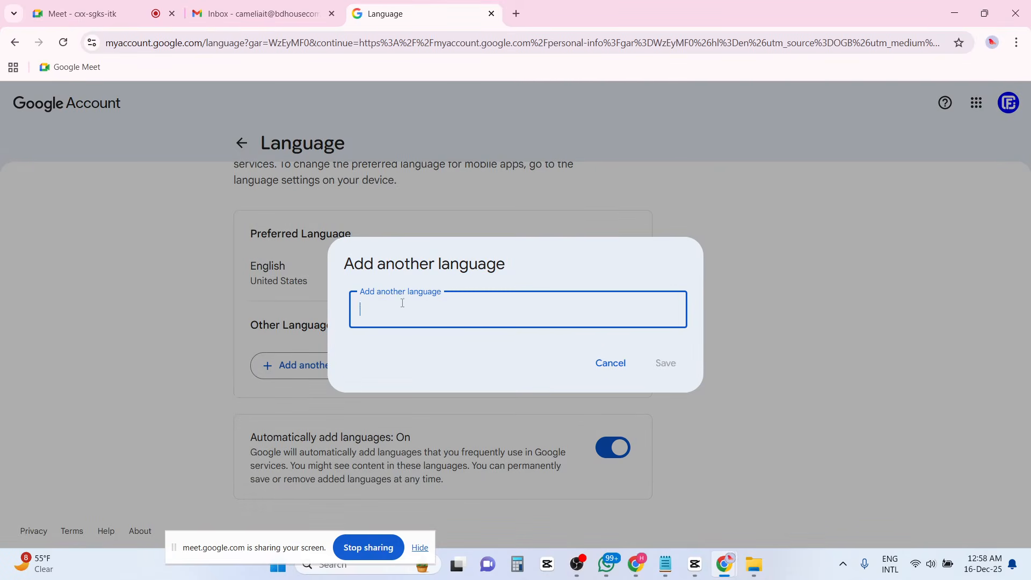
{"action": "left_click", "coordinate": [611, 369]}
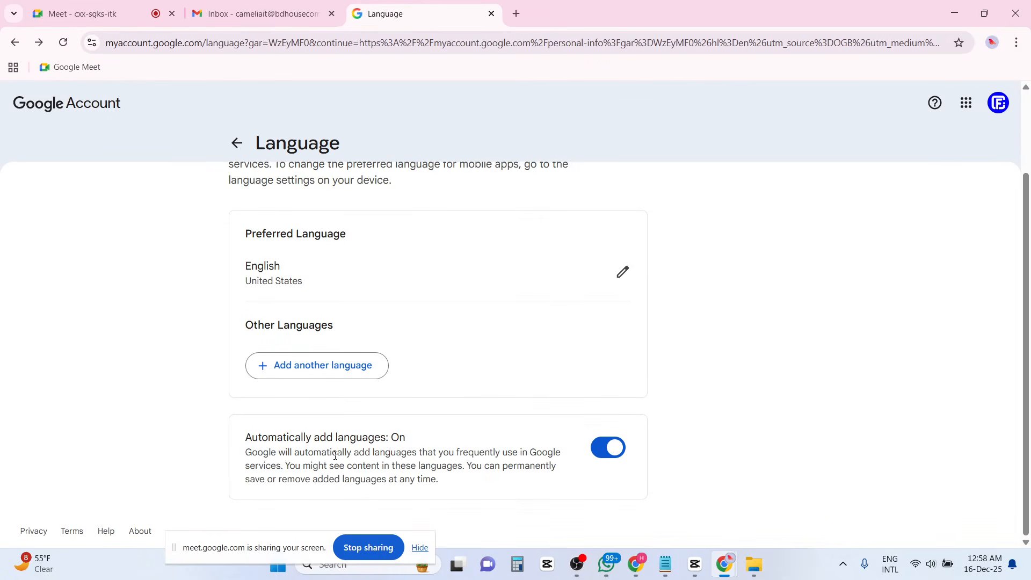
Leave the Language settings and close the Google Account and Gmail pages to return to the Meet call.
{"action": "left_click_drag", "start_coordinate": [424, 481], "coordinate": [240, 443]}
{"action": "left_click", "coordinate": [281, 450]}
{"action": "left_click", "coordinate": [237, 143]}
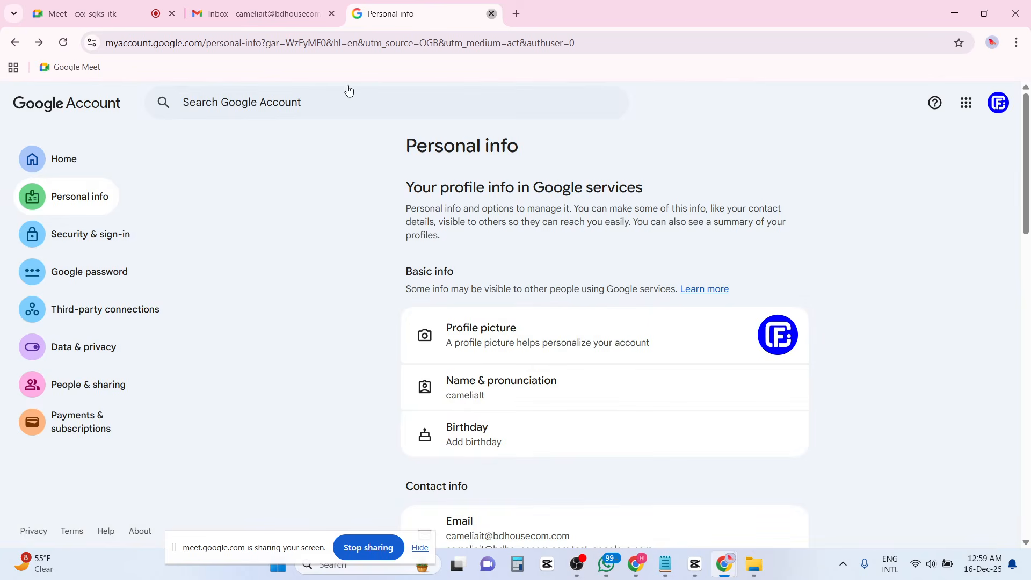
{"action": "key", "text": "ctrl+w"}
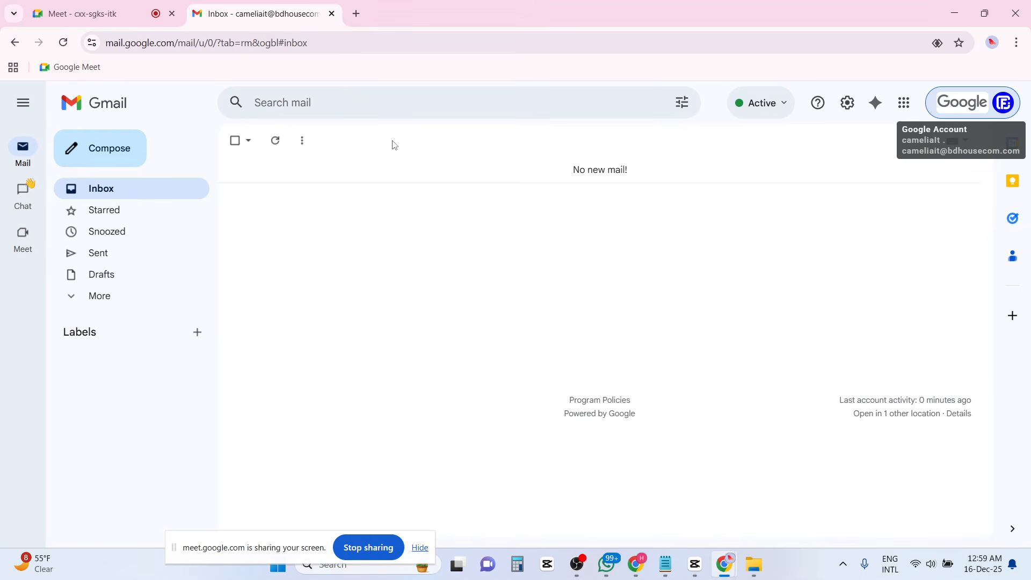
{"action": "left_click", "coordinate": [333, 14]}
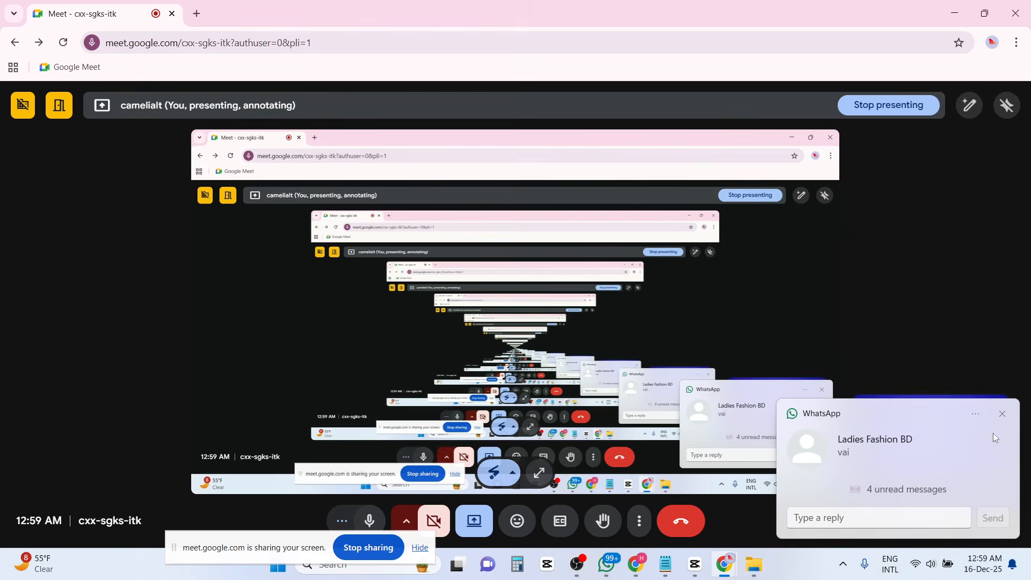
Dismiss the WhatsApp notification, and stop sharing the screen with the meeting's participant list open.
{"action": "left_click", "coordinate": [1001, 413]}
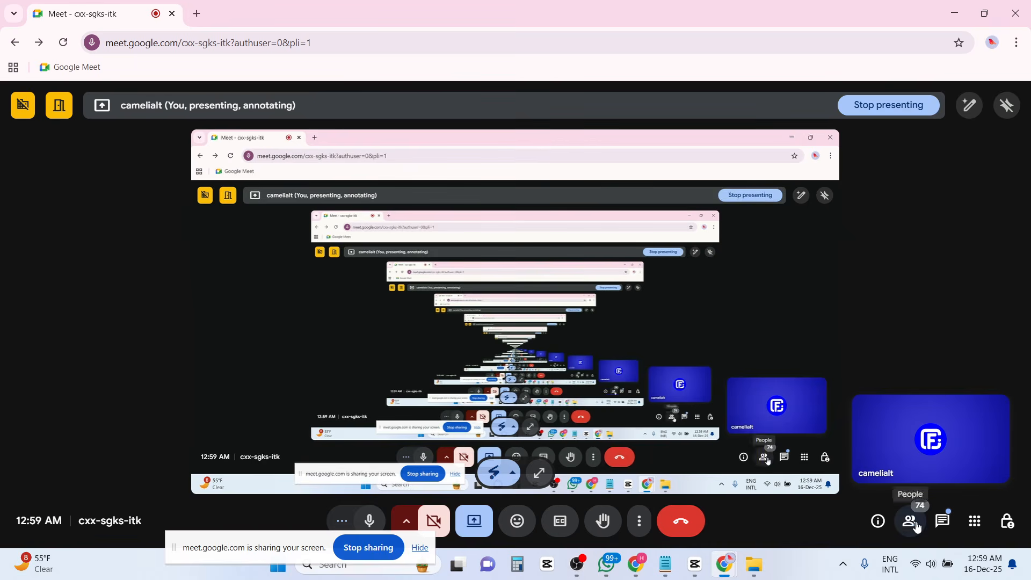
{"action": "left_click", "coordinate": [911, 526]}
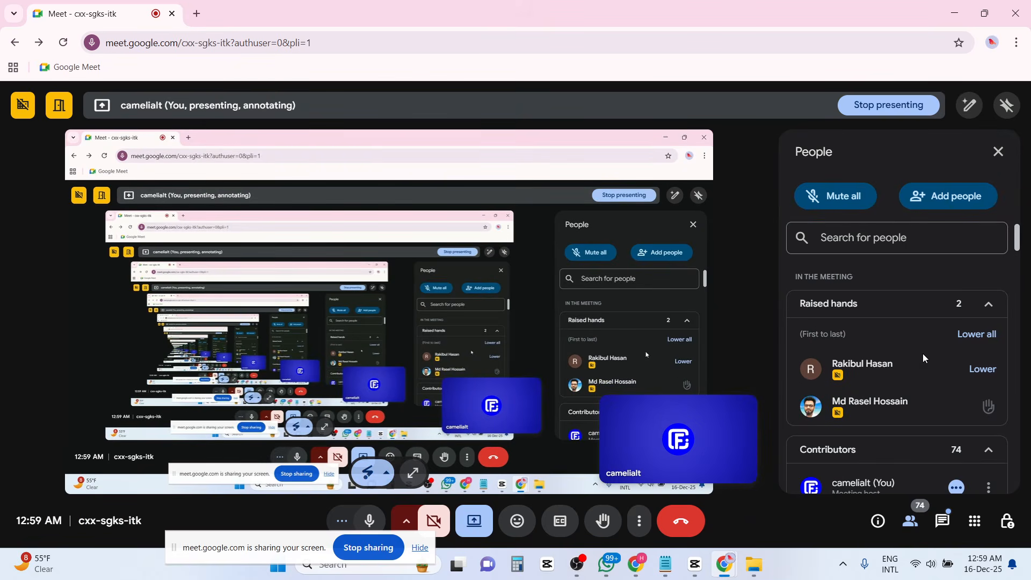
{"action": "left_click", "coordinate": [378, 549]}
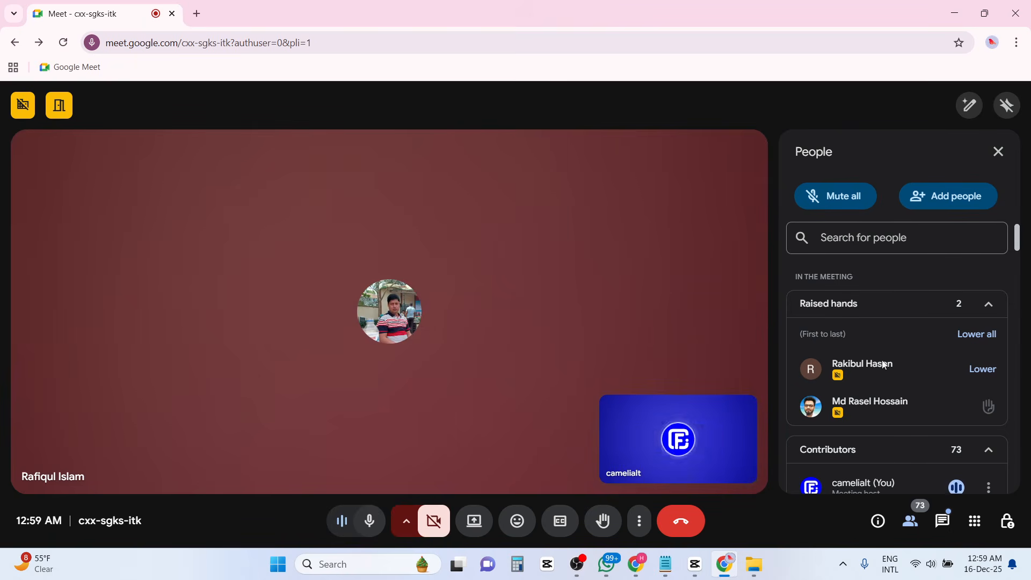
Look through the raised hands and contributors, and check the host options available for one muted participant without choosing any.
{"action": "scroll", "coordinate": [891, 363], "scroll_direction": "down", "scroll_amount": 1}
{"action": "scroll", "coordinate": [890, 359], "scroll_direction": "up", "scroll_amount": 1}
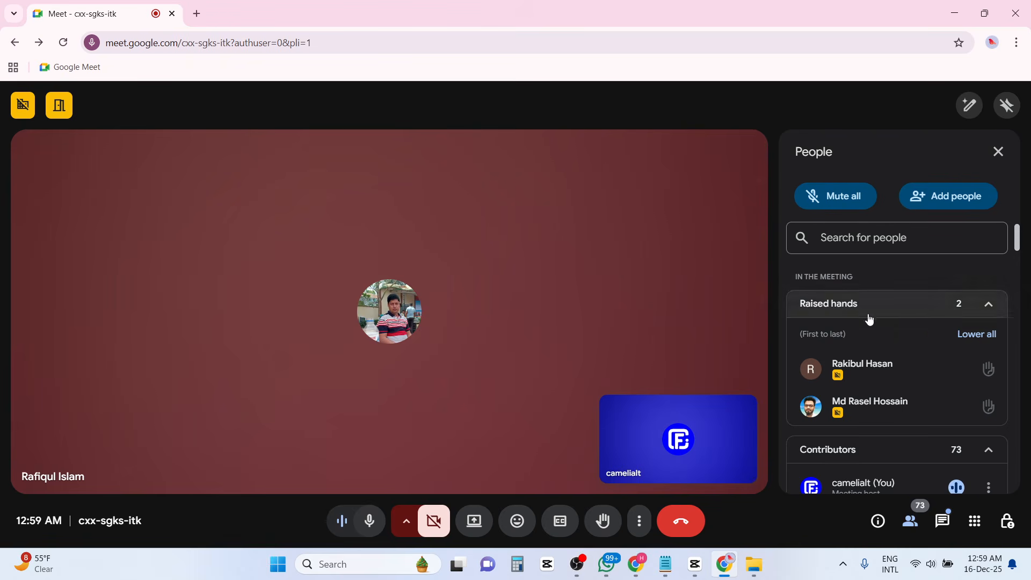
{"action": "scroll", "coordinate": [891, 369], "scroll_direction": "down", "scroll_amount": 3}
{"action": "scroll", "coordinate": [893, 375], "scroll_direction": "down", "scroll_amount": 2}
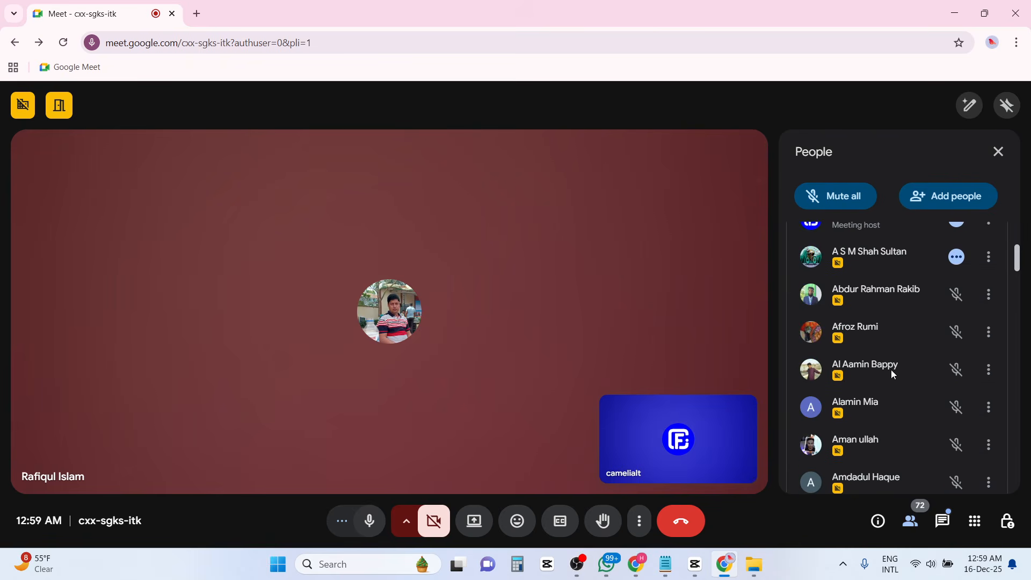
{"action": "left_click", "coordinate": [989, 295]}
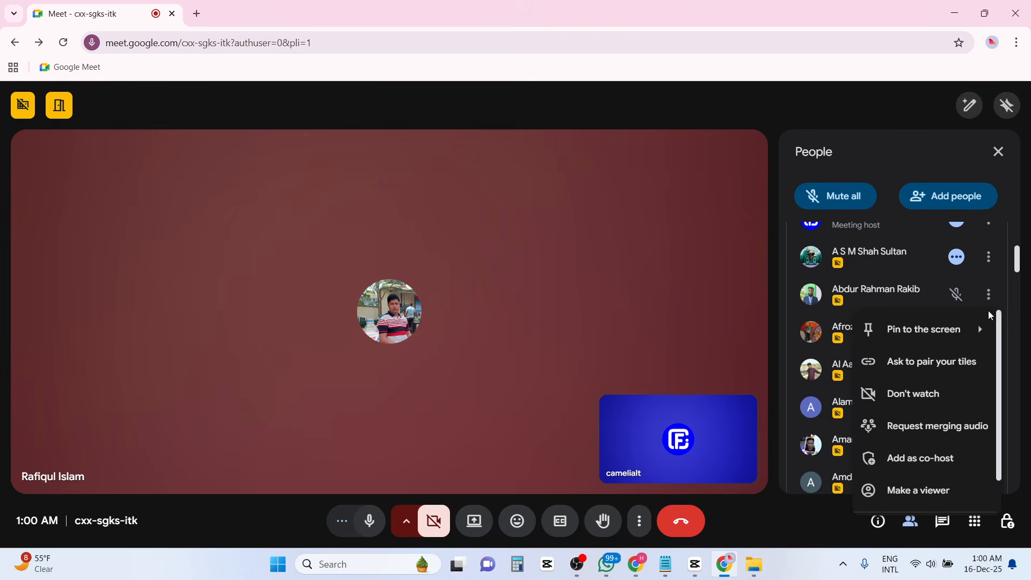
{"action": "scroll", "coordinate": [959, 400], "scroll_direction": "down", "scroll_amount": 1}
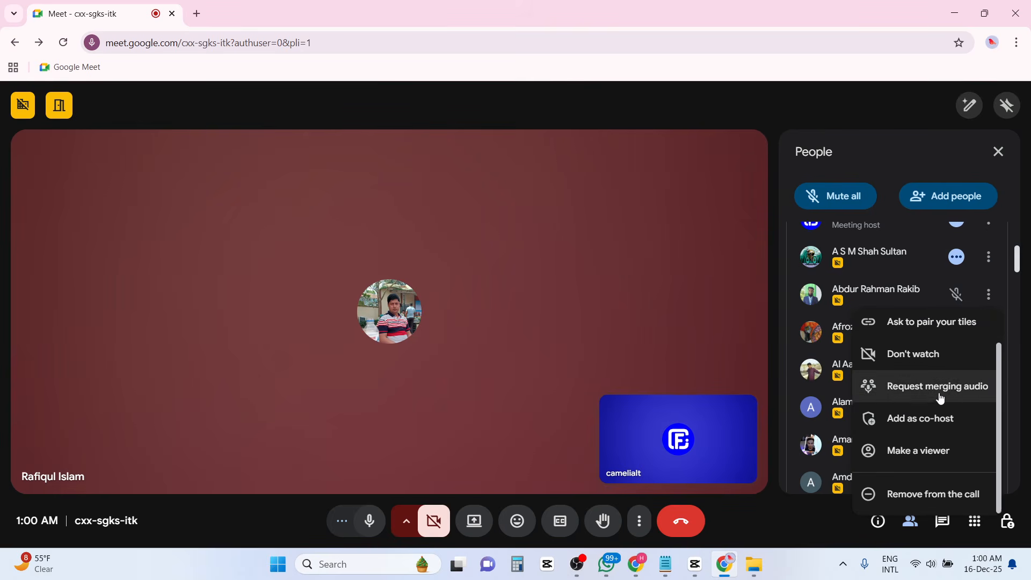
{"action": "left_click", "coordinate": [789, 350]}
{"action": "scroll", "coordinate": [789, 350], "scroll_direction": "up", "scroll_amount": 2}
{"action": "scroll", "coordinate": [788, 349], "scroll_direction": "up", "scroll_amount": 2}
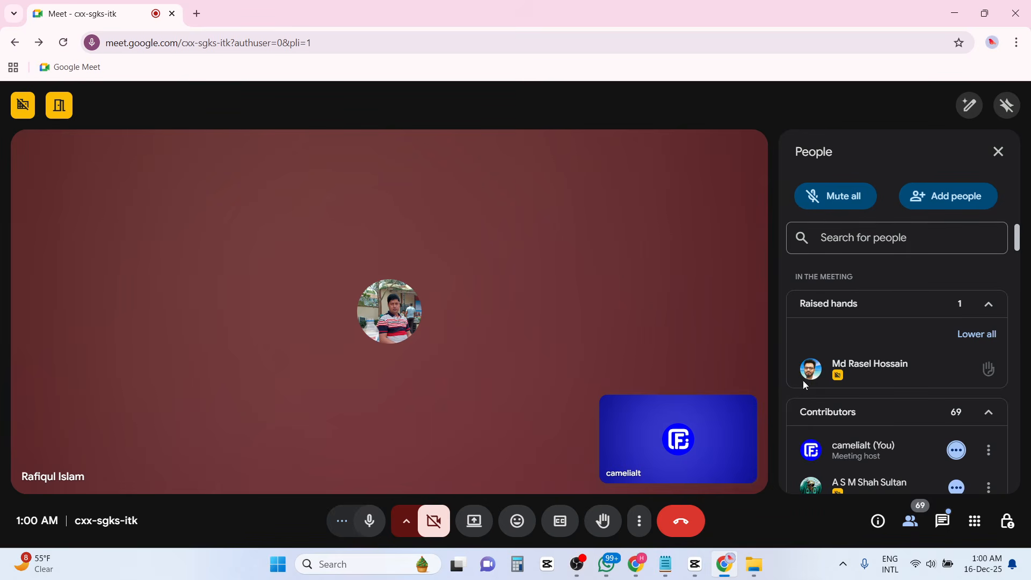
Turn contributors' screen sharing off and back on in the host controls, and close the controls.
{"action": "left_click", "coordinate": [1008, 523]}
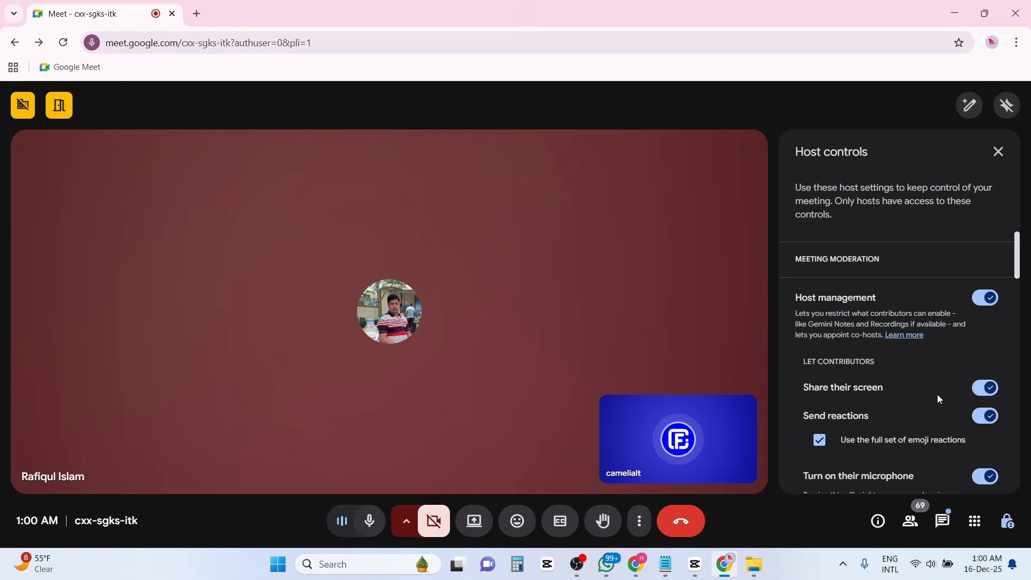
{"action": "left_click", "coordinate": [981, 394]}
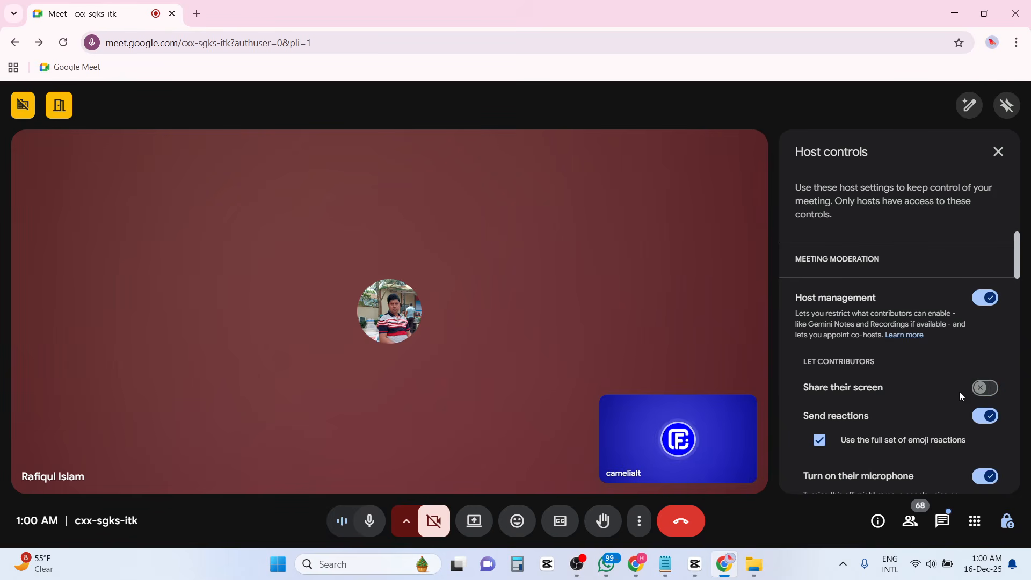
{"action": "left_click", "coordinate": [992, 395]}
{"action": "scroll", "coordinate": [907, 407], "scroll_direction": "down", "scroll_amount": 5}
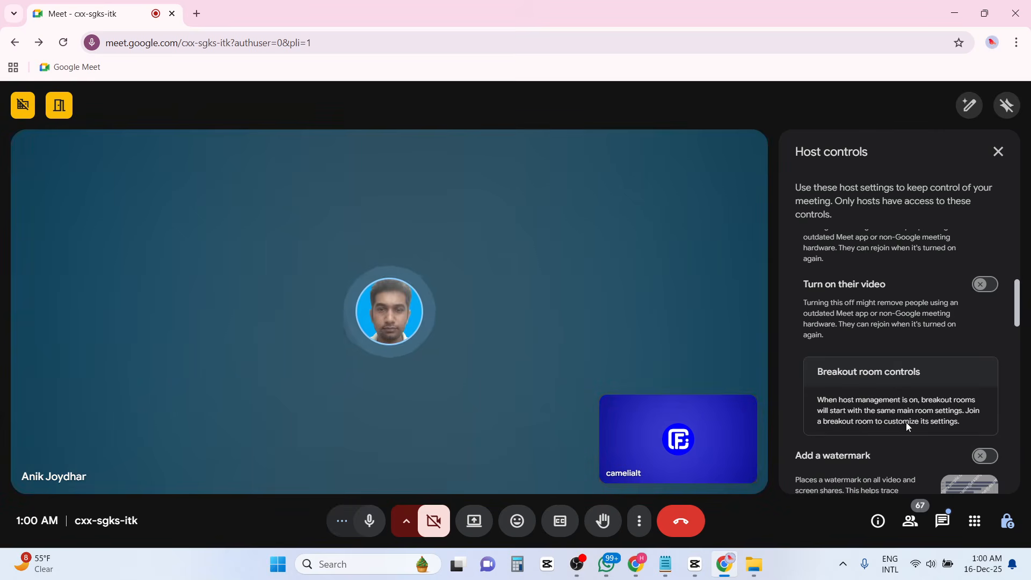
{"action": "left_click", "coordinate": [1001, 152]}
Reopen the participant list and lower the second participant's raised hand.
{"action": "mouse_move", "coordinate": [888, 451]}
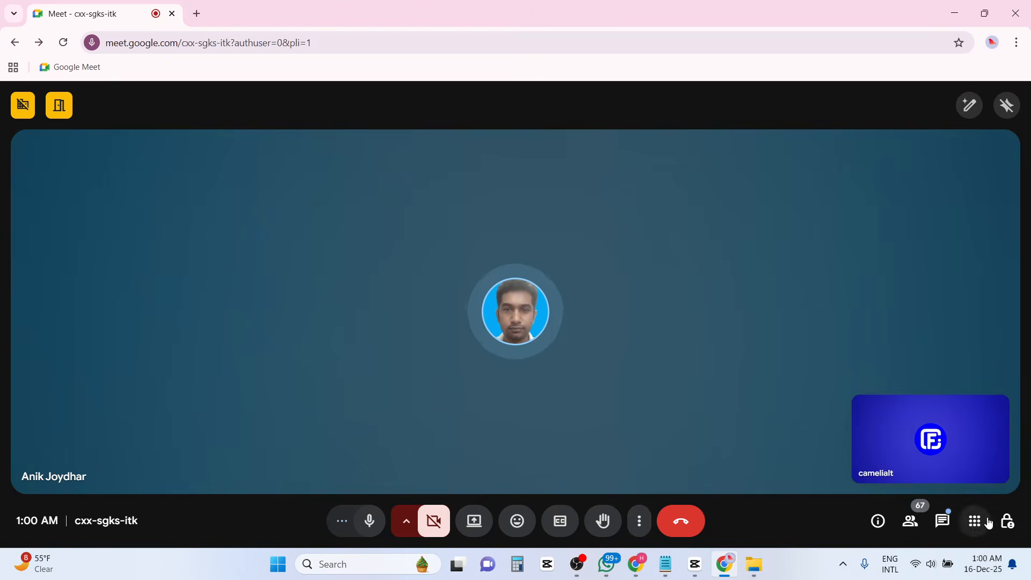
{"action": "left_click", "coordinate": [912, 520]}
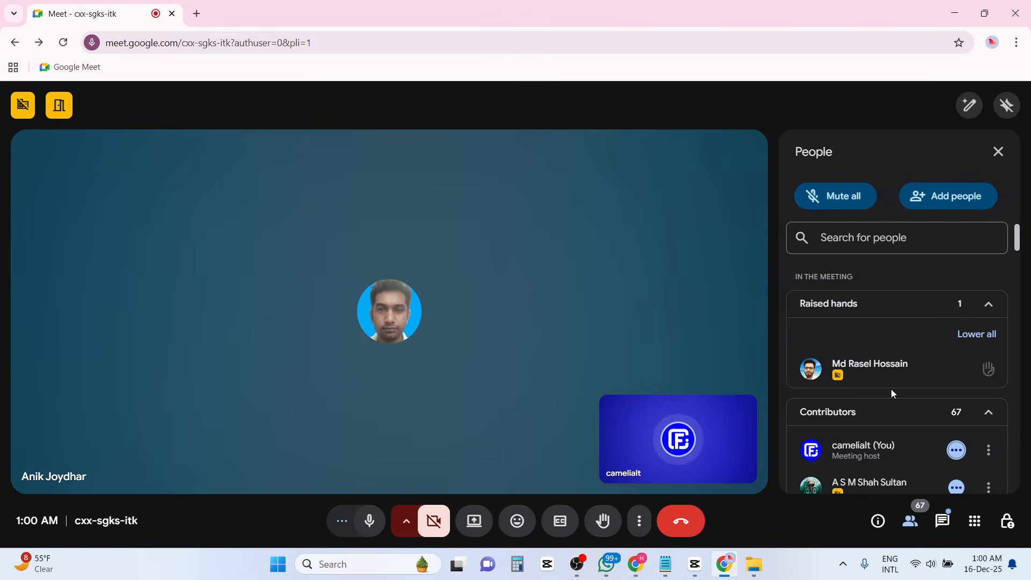
{"action": "scroll", "coordinate": [891, 389], "scroll_direction": "down", "scroll_amount": 1}
{"action": "scroll", "coordinate": [891, 389], "scroll_direction": "down", "scroll_amount": 2}
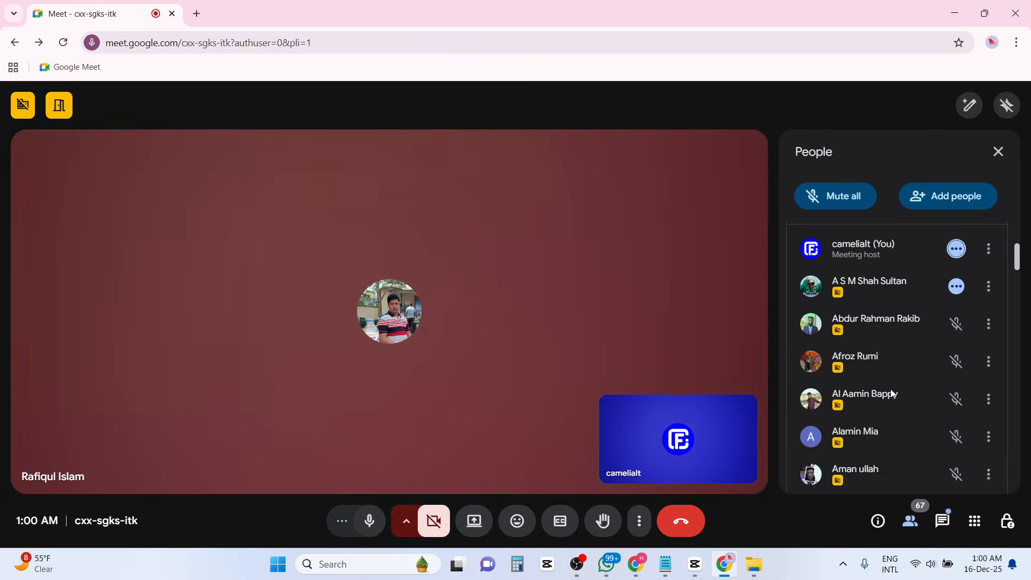
{"action": "scroll", "coordinate": [890, 389], "scroll_direction": "up", "scroll_amount": 3}
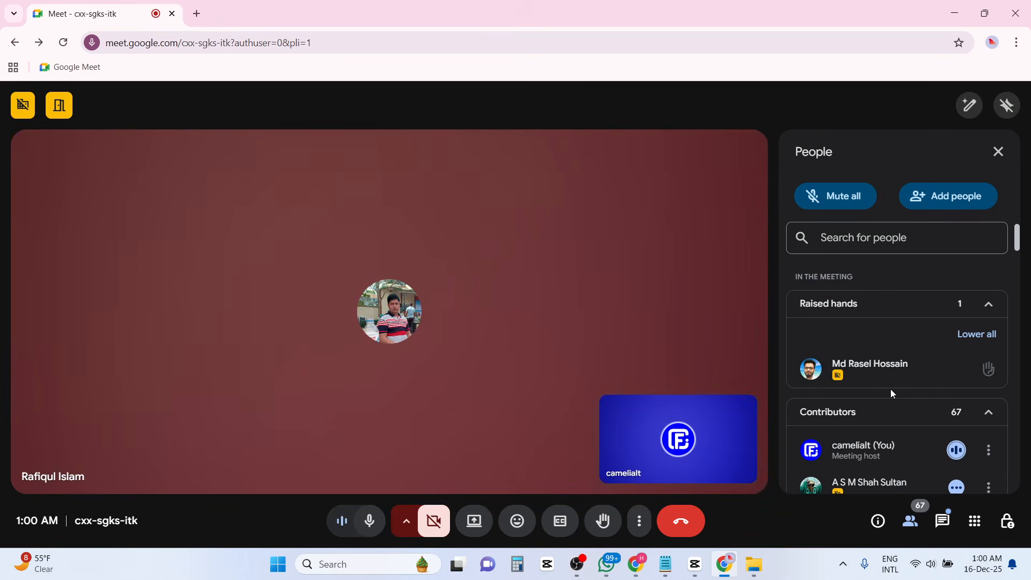
{"action": "mouse_move", "coordinate": [892, 385]}
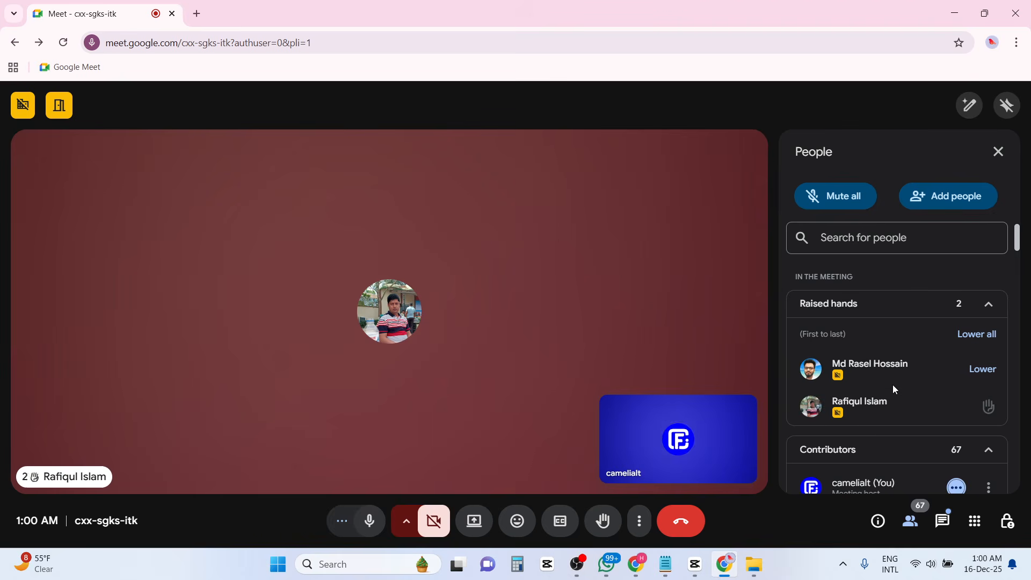
{"action": "mouse_move", "coordinate": [952, 401]}
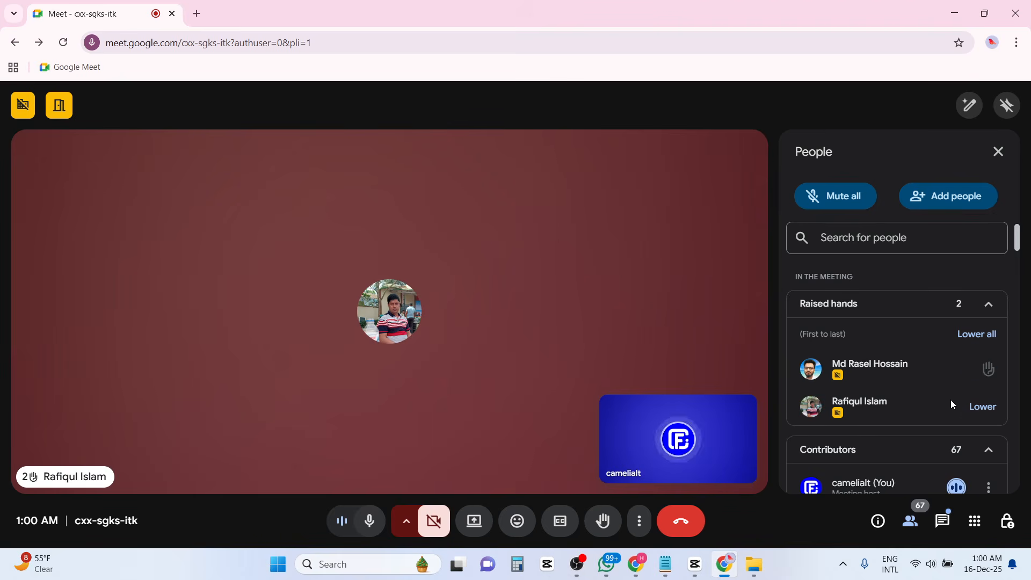
{"action": "left_click", "coordinate": [984, 409]}
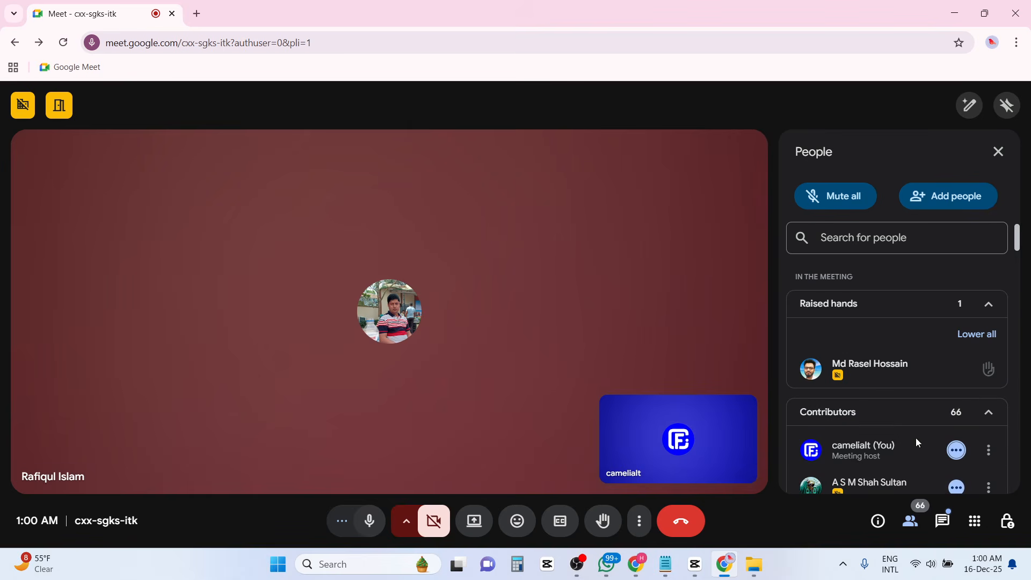
Look through the contributors, and search for a person by name in the invite dialog, closing it without inviting anyone.
{"action": "scroll", "coordinate": [916, 443], "scroll_direction": "down", "scroll_amount": 3}
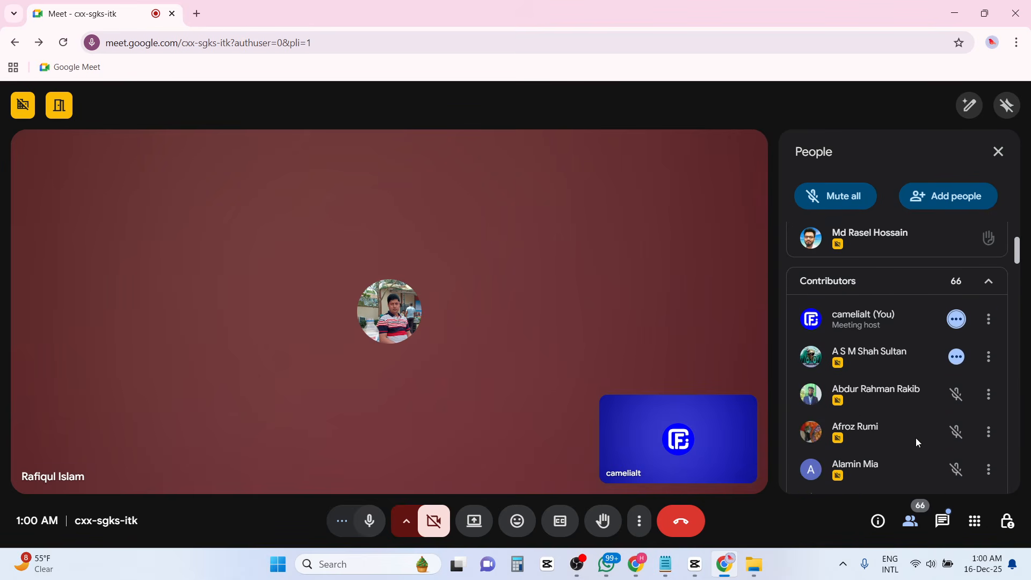
{"action": "scroll", "coordinate": [916, 437], "scroll_direction": "down", "scroll_amount": 4}
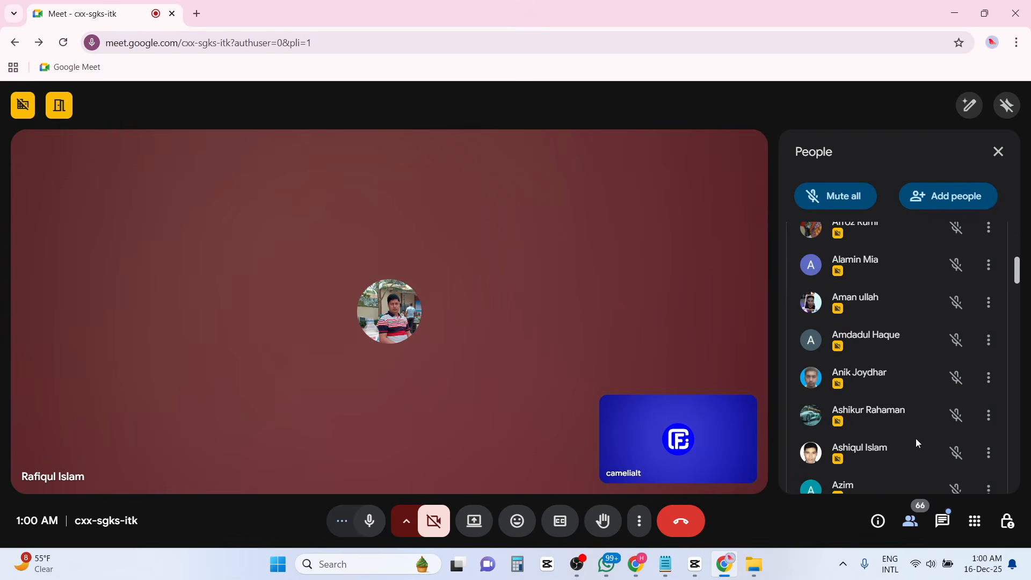
{"action": "scroll", "coordinate": [917, 442], "scroll_direction": "down", "scroll_amount": 5}
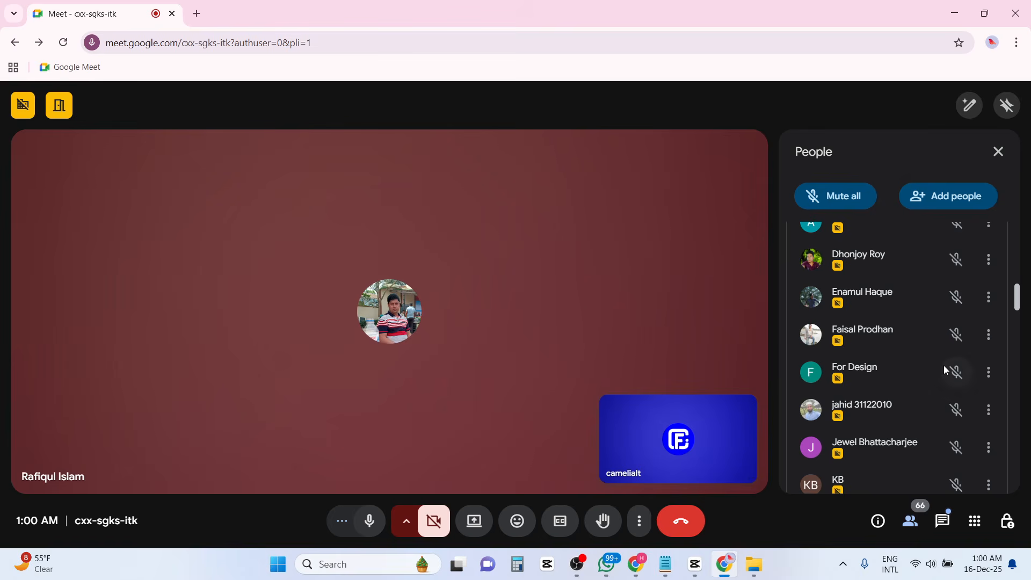
{"action": "scroll", "coordinate": [945, 365], "scroll_direction": "down", "scroll_amount": 3}
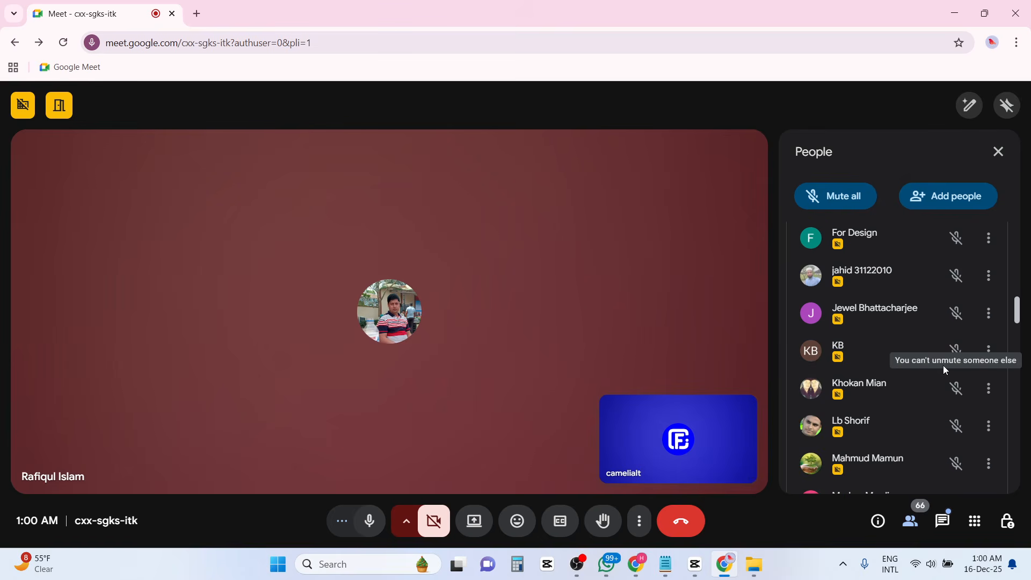
{"action": "left_click", "coordinate": [949, 201]}
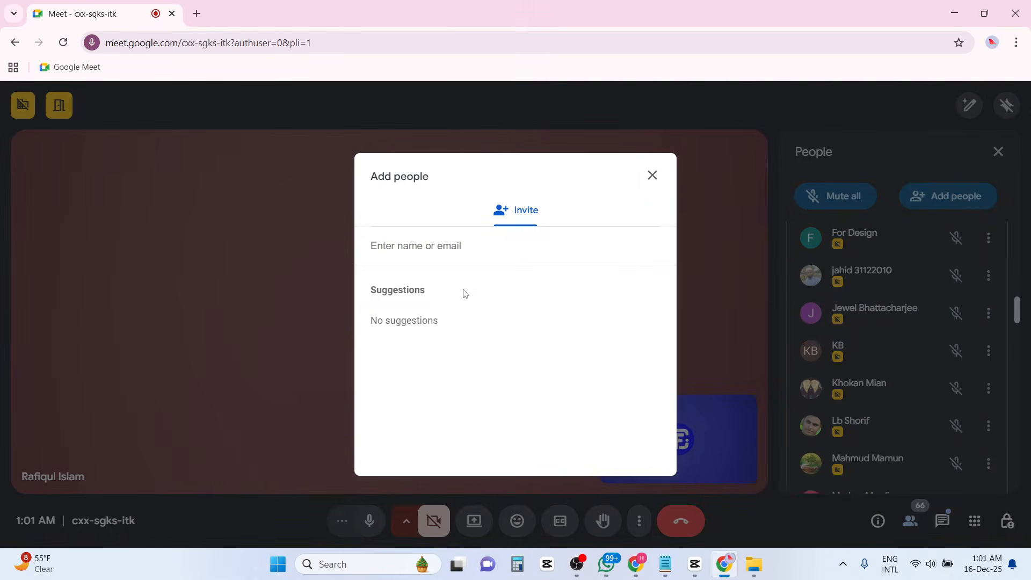
{"action": "type", "text": "Ra"}
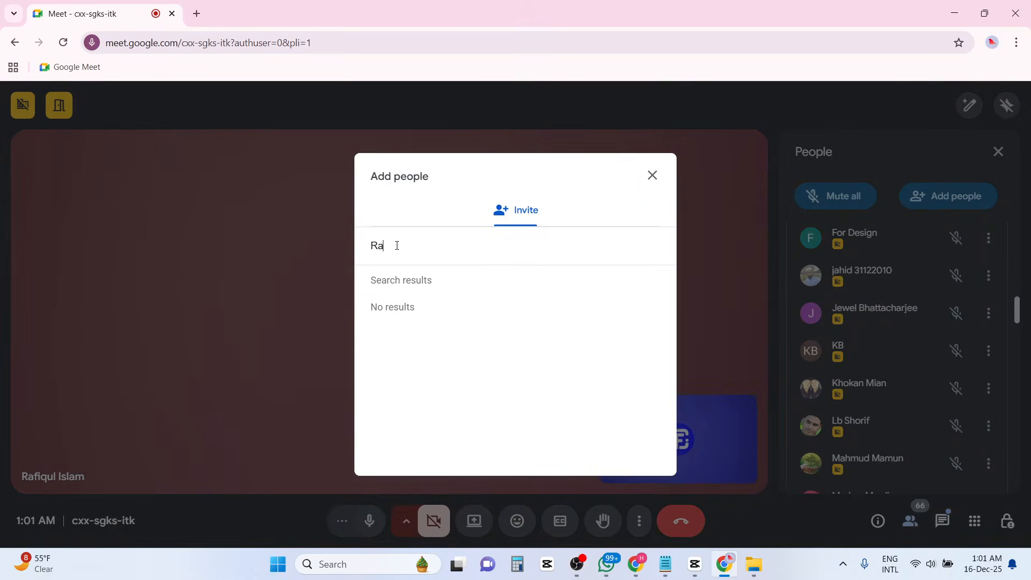
{"action": "type", "text": "fiqu"}
{"action": "key", "text": "BackSpace"}
{"action": "key", "text": "BackSpace"}
{"action": "key", "text": "BackSpace"}
{"action": "type", "text": "u"}
{"action": "key", "text": "BackSpace"}
{"action": "key", "text": "BackSpace"}
{"action": "key", "text": "BackSpace"}
{"action": "key", "text": "BackSpace"}
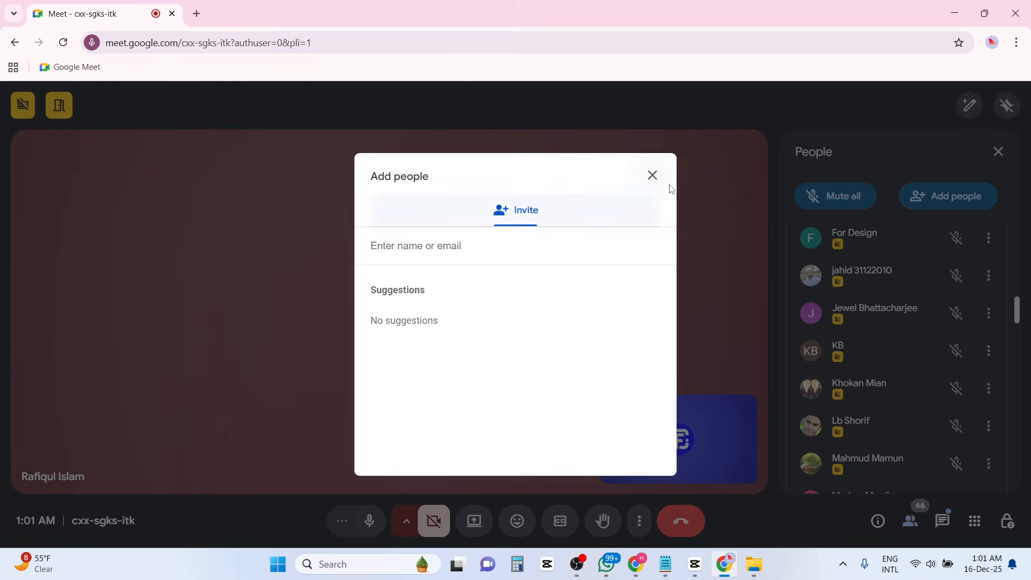
{"action": "left_click", "coordinate": [655, 176]}
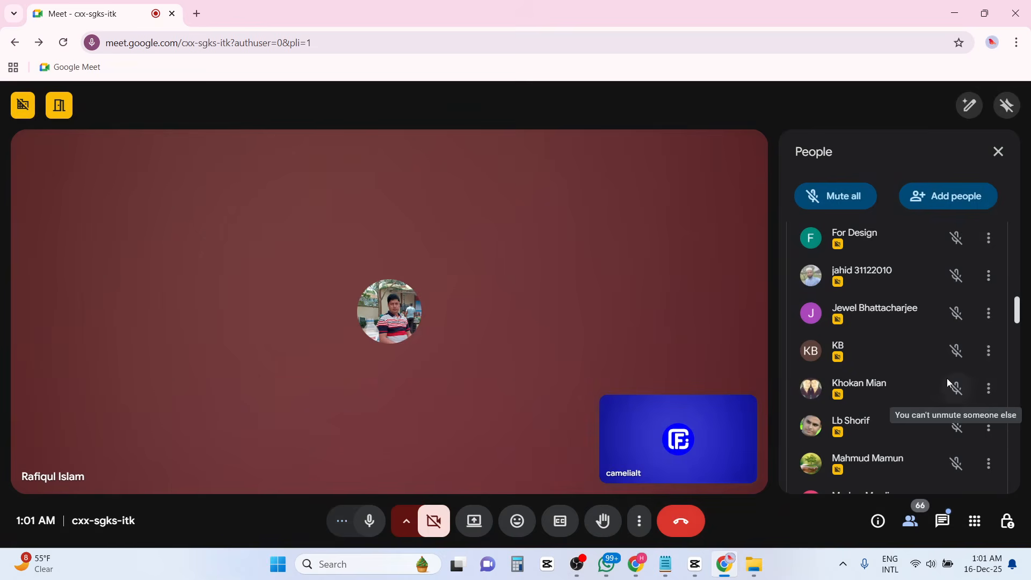
Check the host options for one muted contributor without choosing any, and review the raised hands at the start of the list.
{"action": "scroll", "coordinate": [919, 398], "scroll_direction": "down", "scroll_amount": 2}
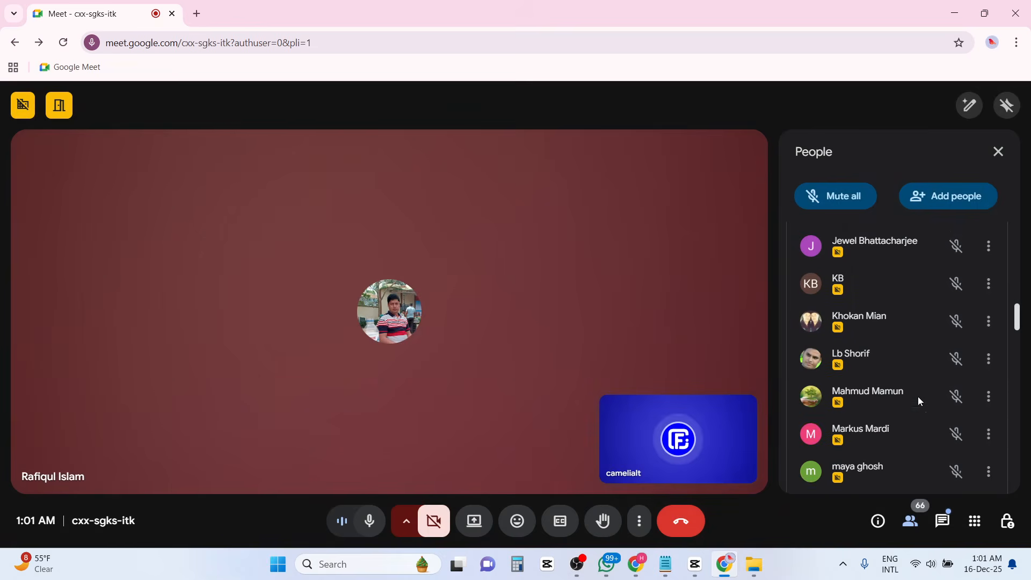
{"action": "left_click", "coordinate": [991, 397]}
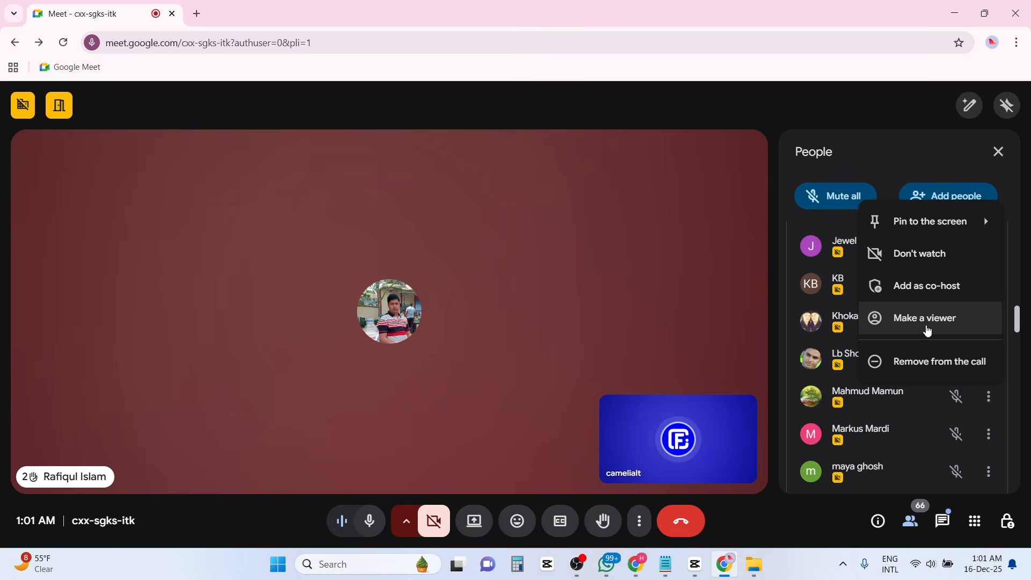
{"action": "left_click", "coordinate": [898, 160]}
{"action": "scroll", "coordinate": [902, 351], "scroll_direction": "up", "scroll_amount": 3}
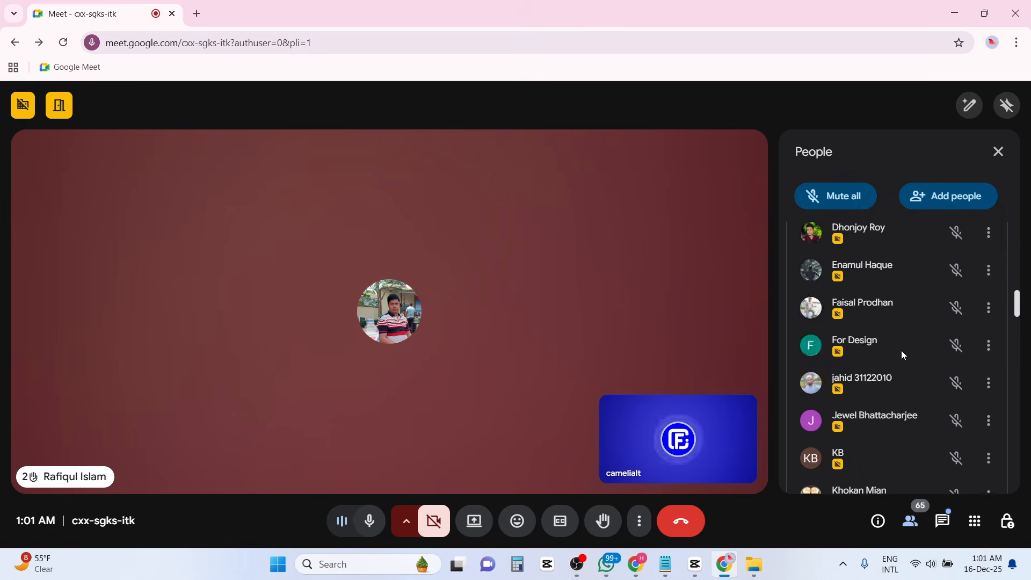
{"action": "scroll", "coordinate": [901, 350], "scroll_direction": "up", "scroll_amount": 8}
{"action": "scroll", "coordinate": [904, 355], "scroll_direction": "up", "scroll_amount": 2}
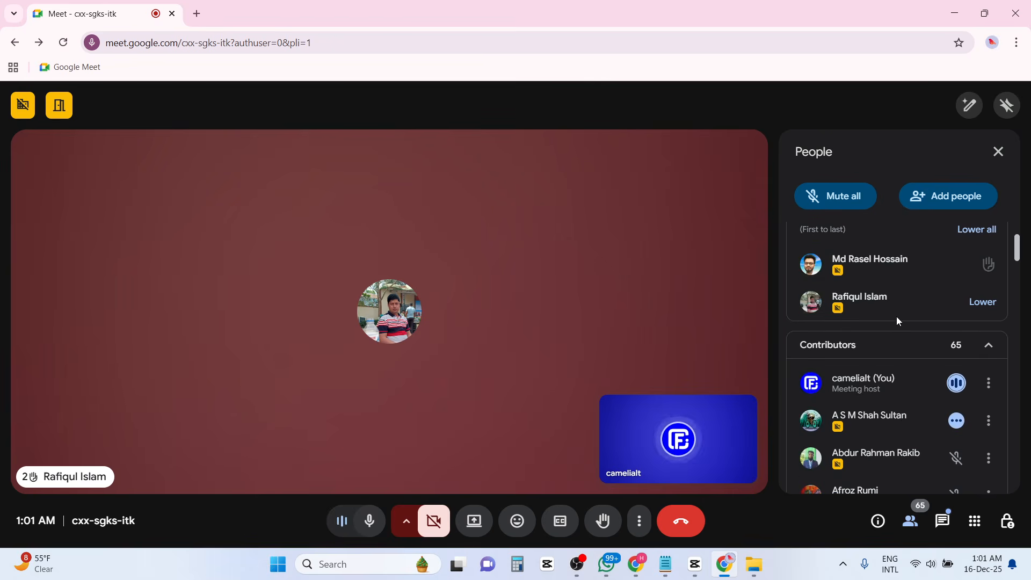
{"action": "scroll", "coordinate": [898, 320], "scroll_direction": "up", "scroll_amount": 2}
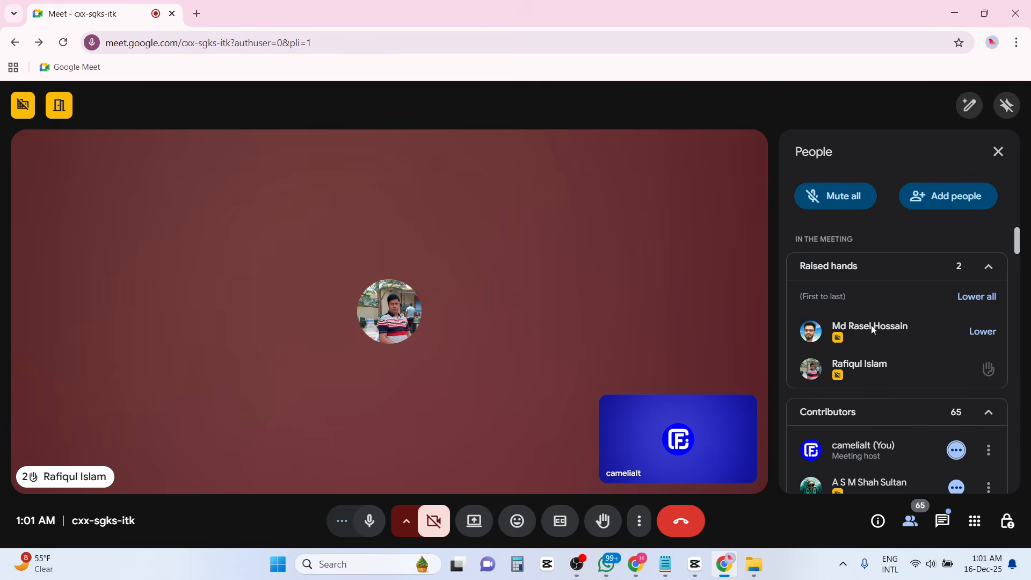
{"action": "mouse_move", "coordinate": [872, 363]}
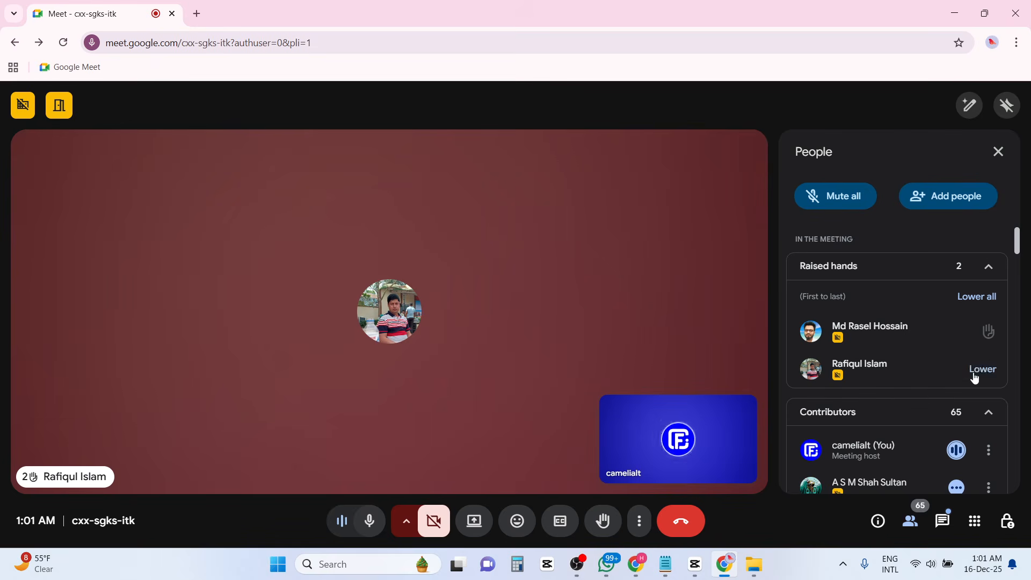
Read through the recent in-call messages and close the chat.
{"action": "left_click", "coordinate": [947, 520]}
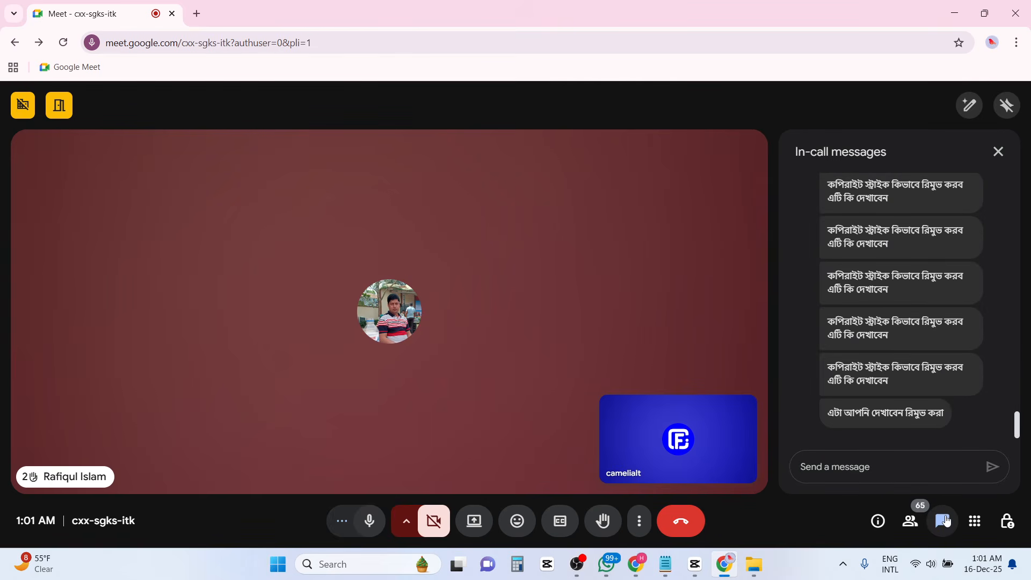
{"action": "scroll", "coordinate": [919, 369], "scroll_direction": "up", "scroll_amount": 2}
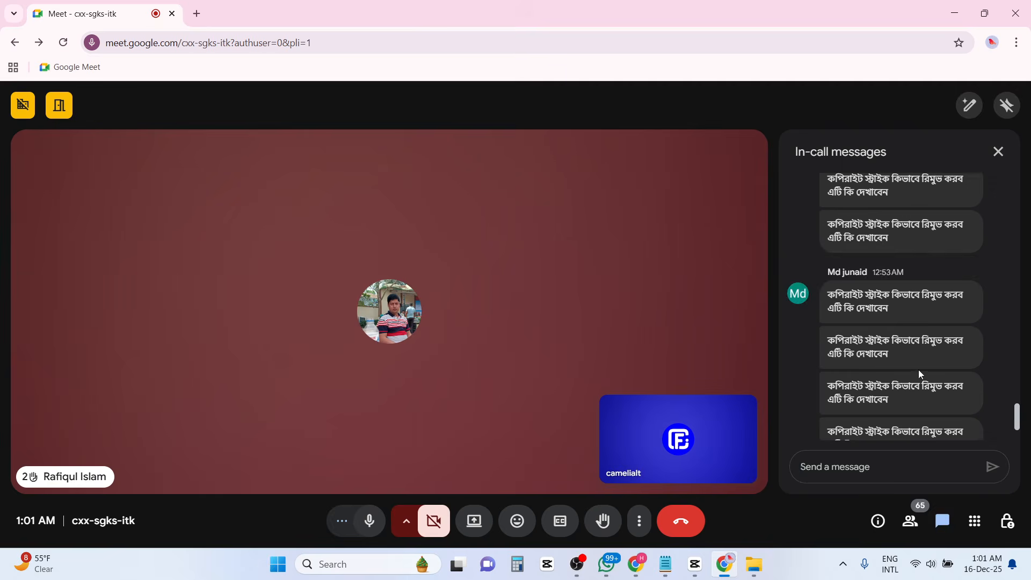
{"action": "scroll", "coordinate": [919, 374], "scroll_direction": "up", "scroll_amount": 2}
{"action": "scroll", "coordinate": [919, 370], "scroll_direction": "down", "scroll_amount": 2}
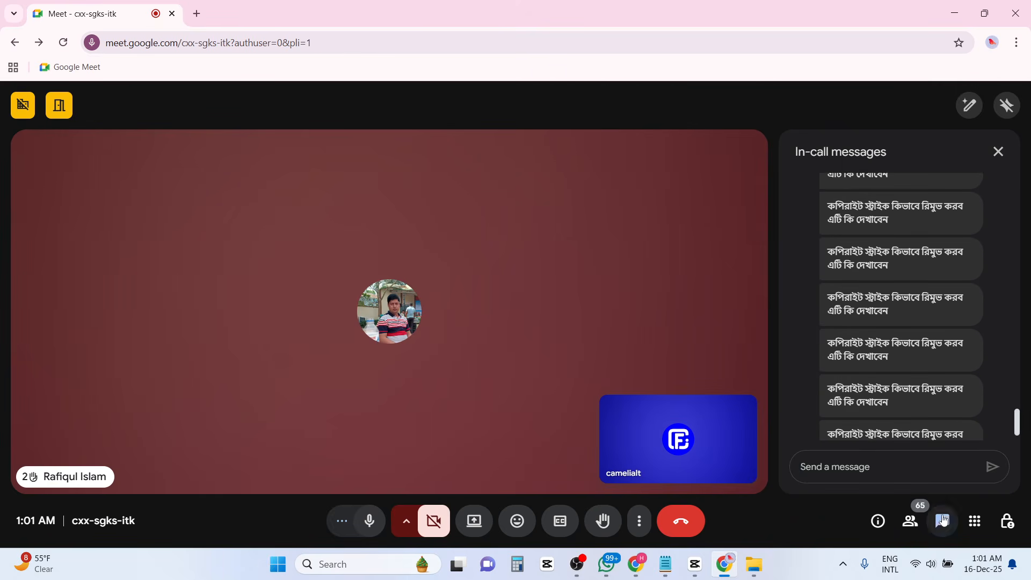
{"action": "left_click", "coordinate": [945, 518]}
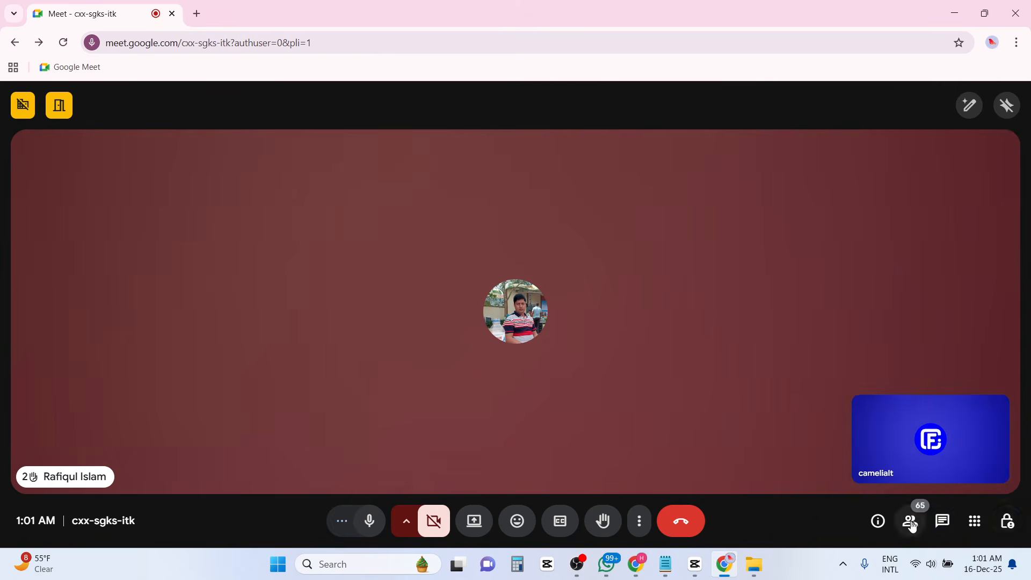
Look over the host controls, and return to the participant list to check the raised hands and first contributors.
{"action": "left_click", "coordinate": [1006, 524]}
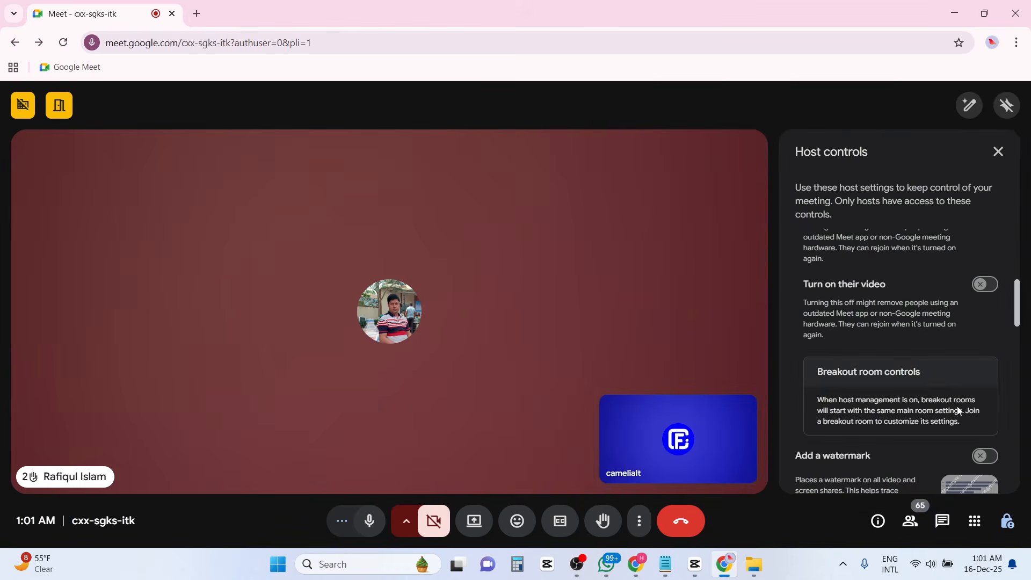
{"action": "left_click", "coordinate": [916, 509]}
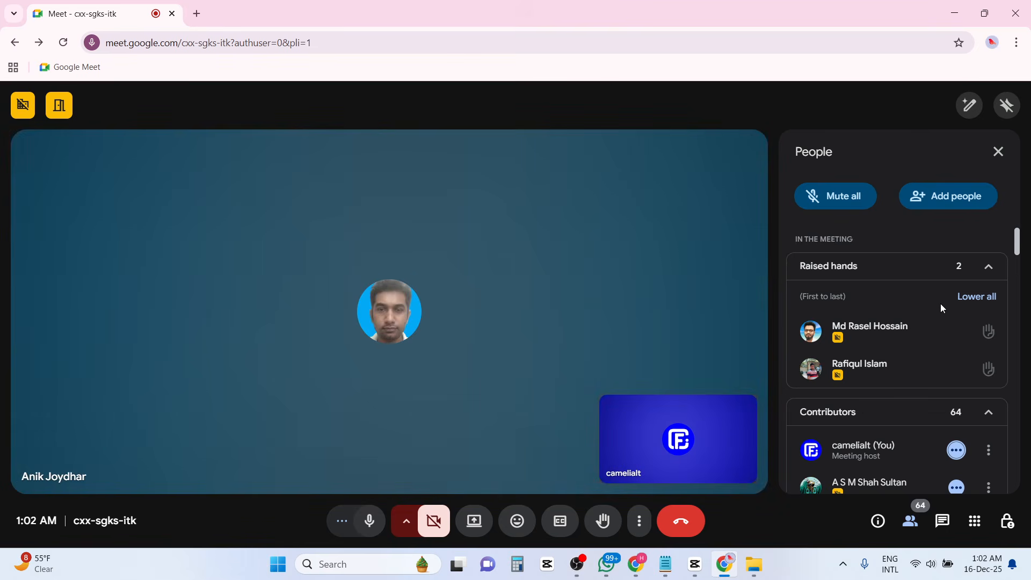
{"action": "scroll", "coordinate": [942, 307], "scroll_direction": "down", "scroll_amount": 2}
{"action": "scroll", "coordinate": [941, 307], "scroll_direction": "up", "scroll_amount": 3}
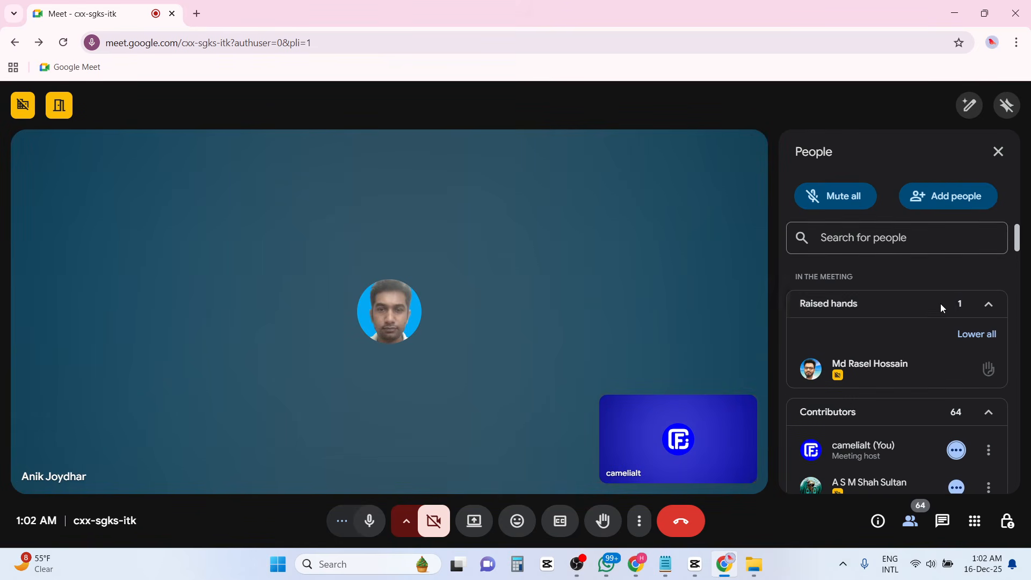
{"action": "scroll", "coordinate": [941, 308], "scroll_direction": "down", "scroll_amount": 5}
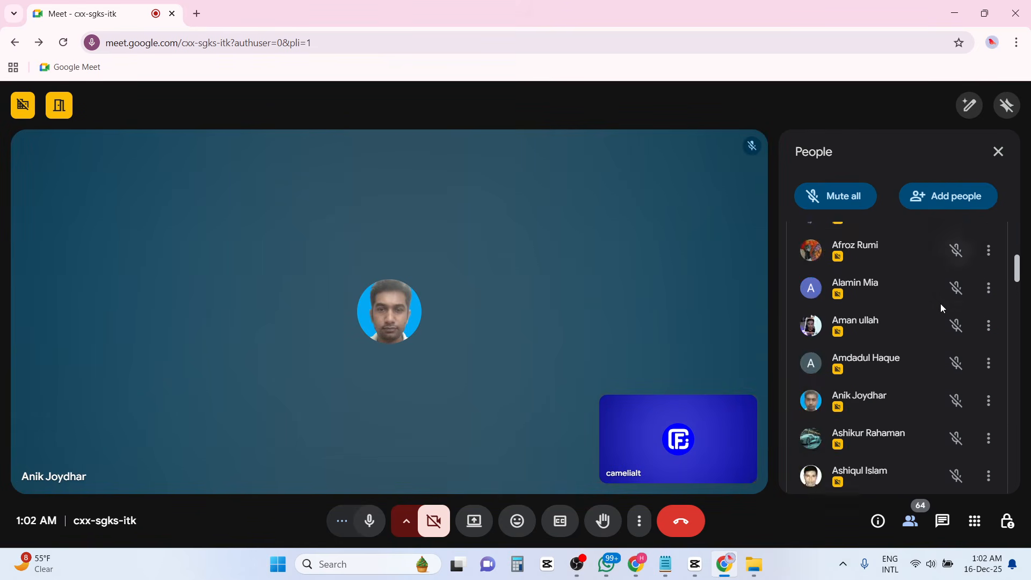
{"action": "scroll", "coordinate": [941, 308], "scroll_direction": "up", "scroll_amount": 4}
{"action": "scroll", "coordinate": [942, 307], "scroll_direction": "up", "scroll_amount": 1}
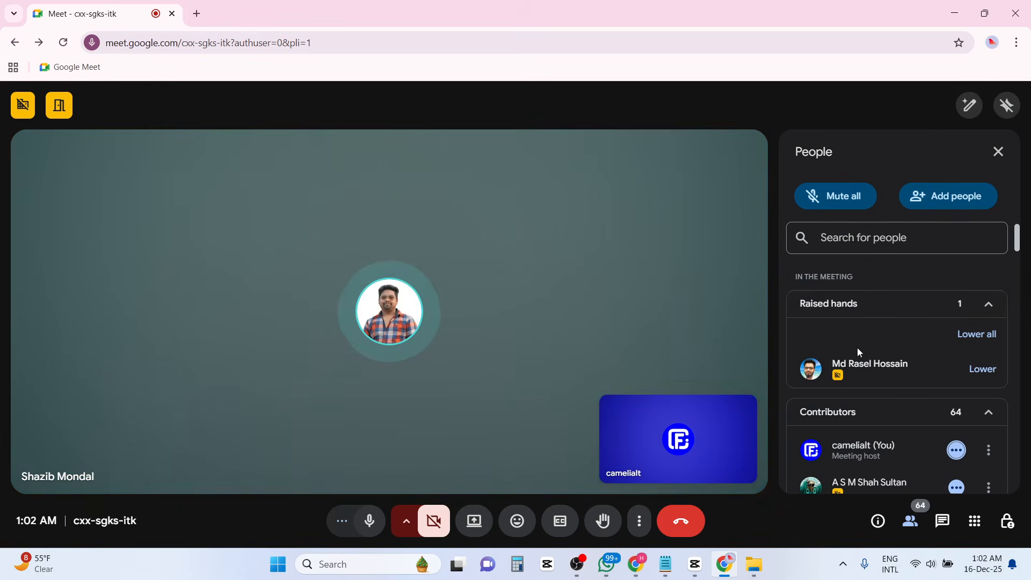
Examine the contributor list down to its end and back up, checking the participants' names and microphone states.
{"action": "scroll", "coordinate": [879, 310], "scroll_direction": "down", "scroll_amount": 15}
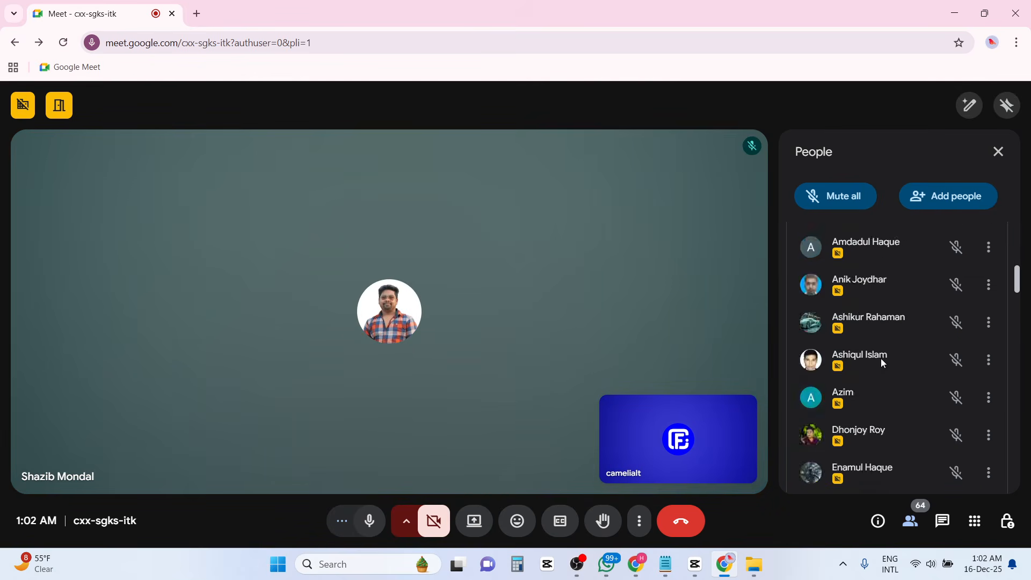
{"action": "scroll", "coordinate": [882, 365], "scroll_direction": "down", "scroll_amount": 20}
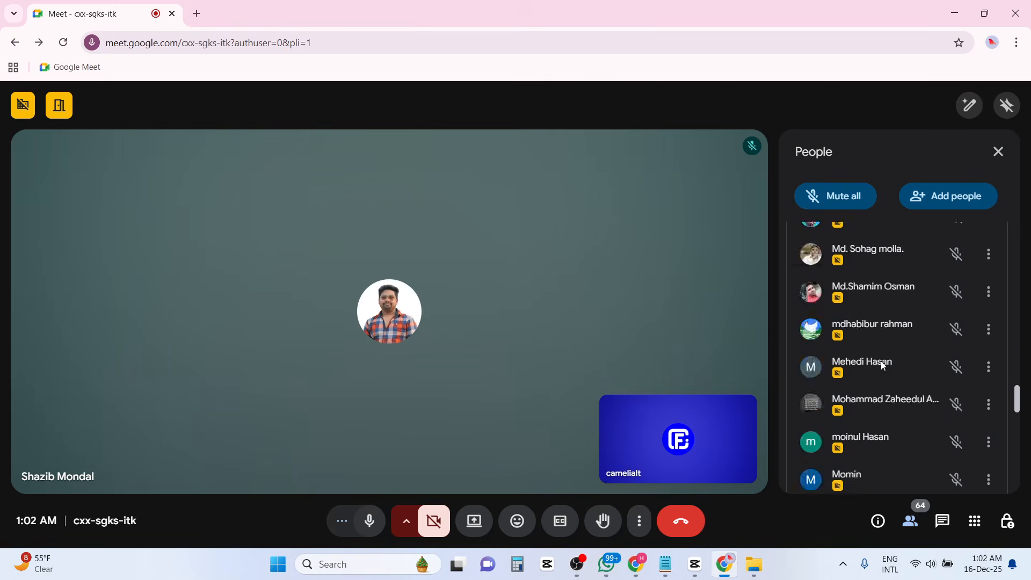
{"action": "scroll", "coordinate": [883, 366], "scroll_direction": "down", "scroll_amount": 3}
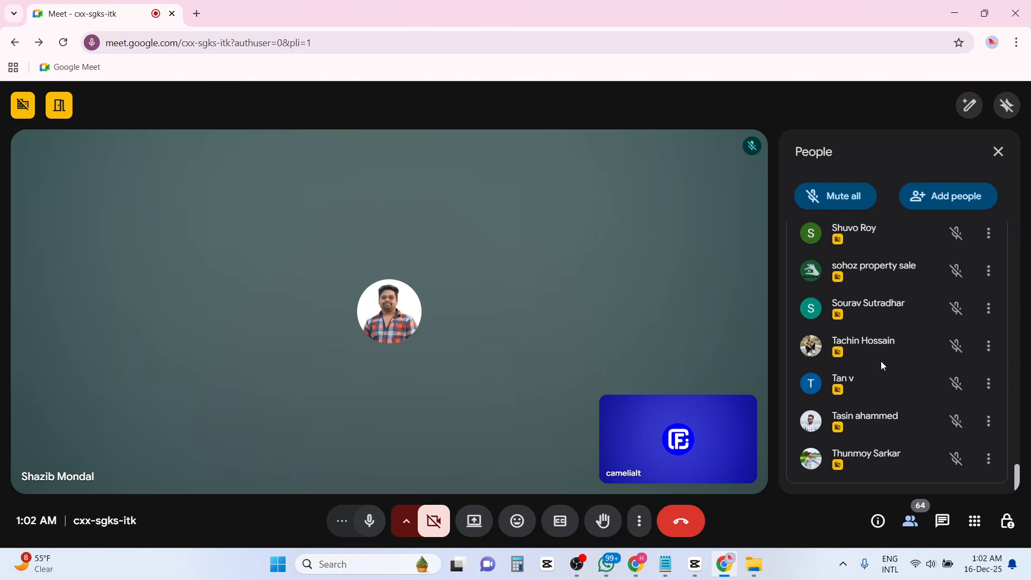
{"action": "scroll", "coordinate": [913, 391], "scroll_direction": "up", "scroll_amount": 4}
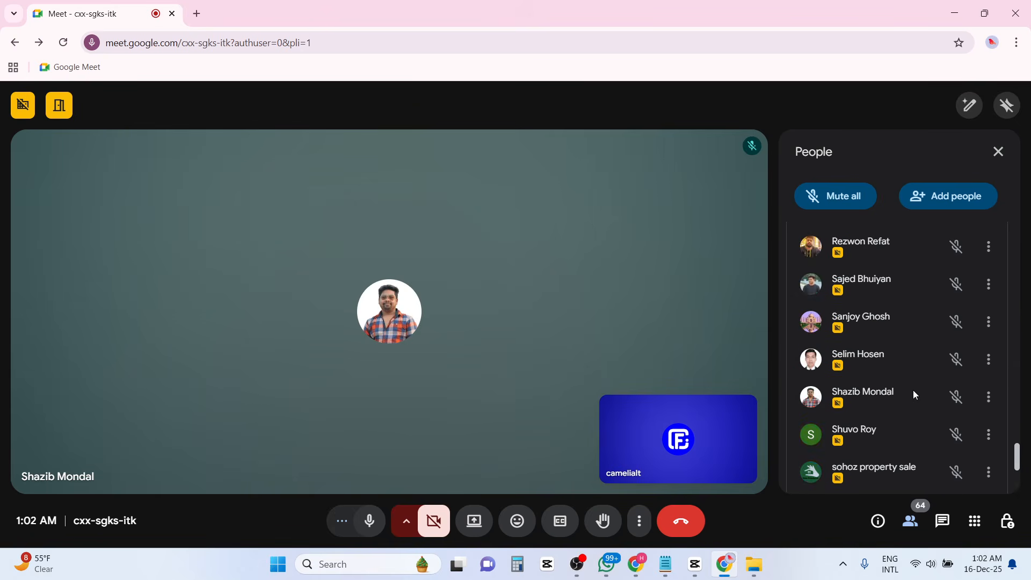
{"action": "scroll", "coordinate": [913, 390], "scroll_direction": "up", "scroll_amount": 3}
{"action": "scroll", "coordinate": [914, 395], "scroll_direction": "up", "scroll_amount": 3}
{"action": "scroll", "coordinate": [914, 395], "scroll_direction": "down", "scroll_amount": 2}
{"action": "scroll", "coordinate": [914, 391], "scroll_direction": "up", "scroll_amount": 4}
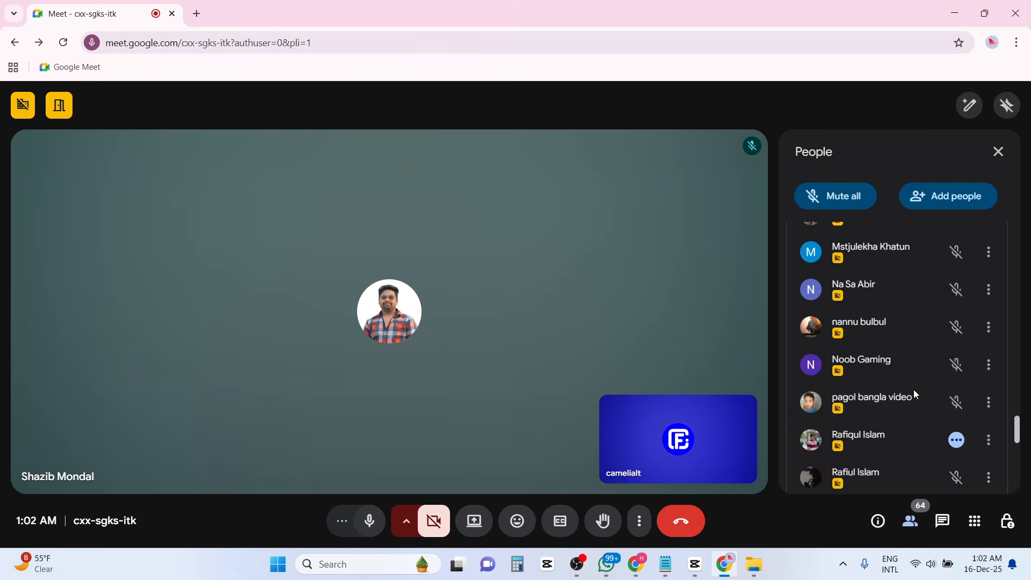
{"action": "scroll", "coordinate": [915, 394], "scroll_direction": "up", "scroll_amount": 4}
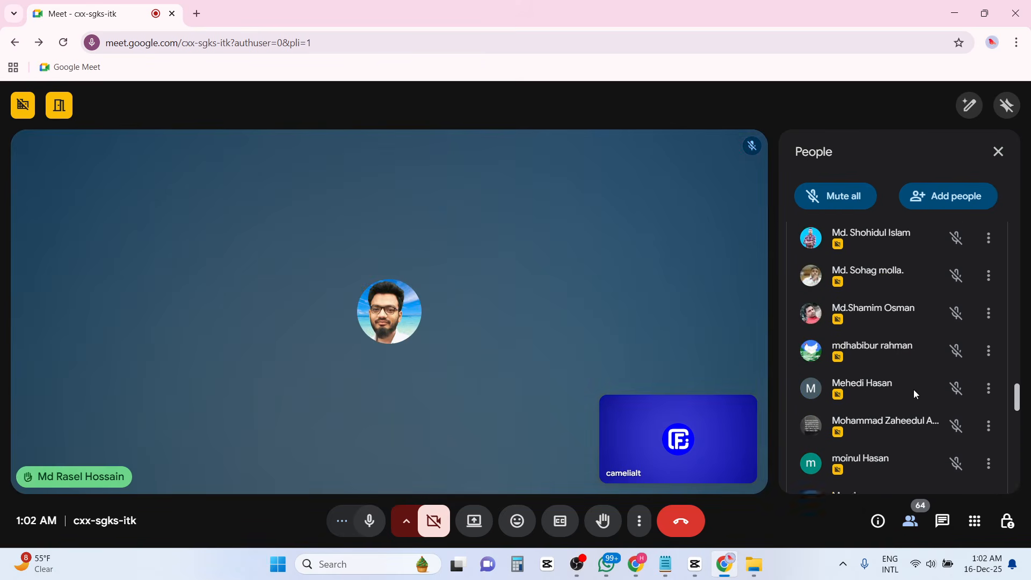
{"action": "scroll", "coordinate": [915, 394], "scroll_direction": "up", "scroll_amount": 3}
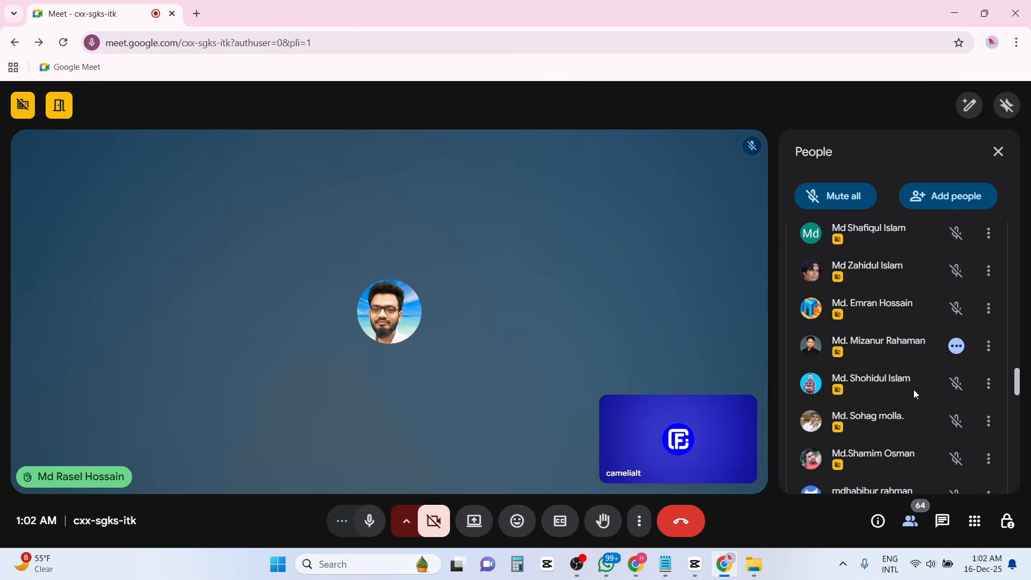
{"action": "scroll", "coordinate": [917, 395], "scroll_direction": "up", "scroll_amount": 3}
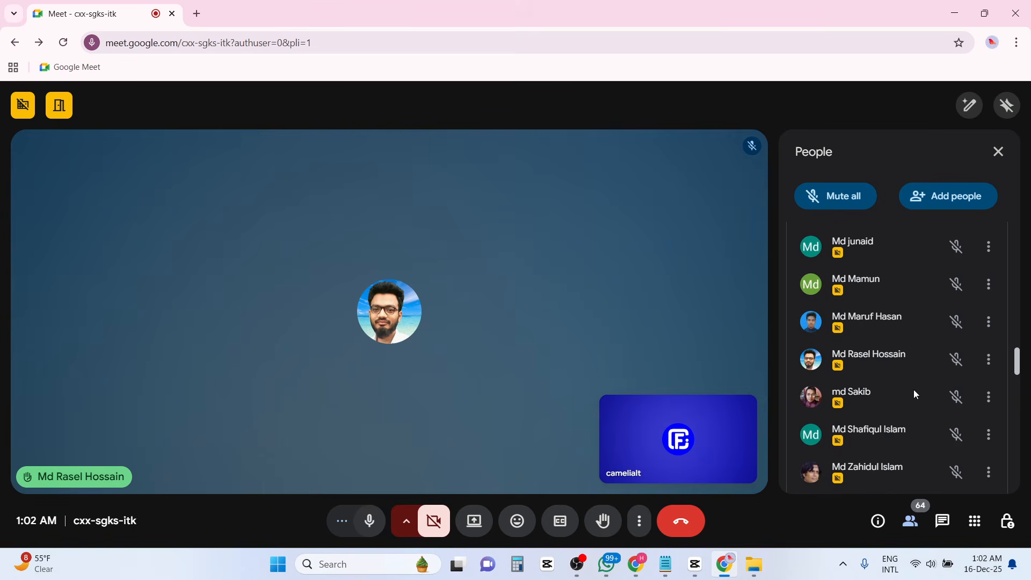
{"action": "scroll", "coordinate": [916, 394], "scroll_direction": "down", "scroll_amount": 2}
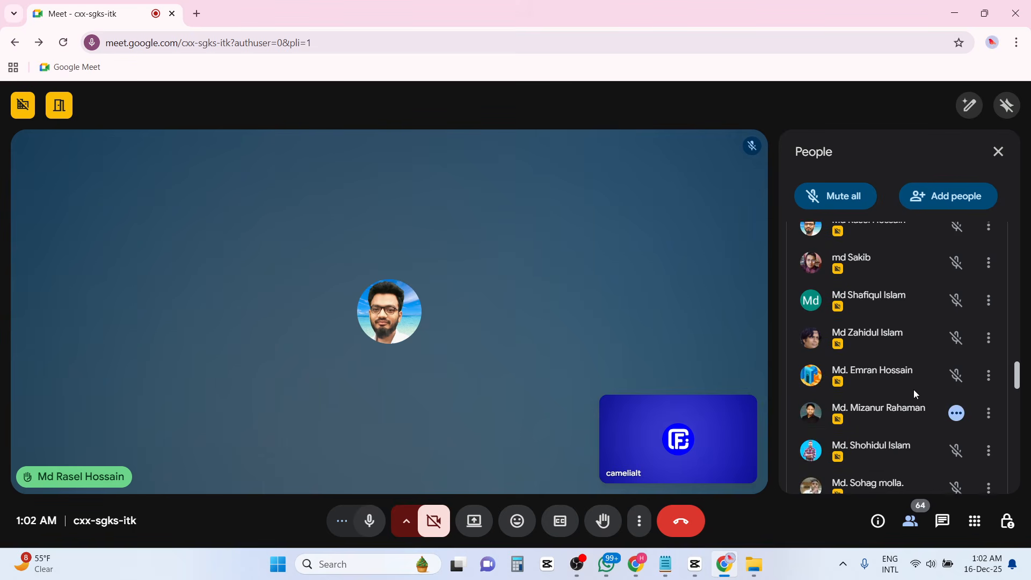
{"action": "scroll", "coordinate": [916, 394], "scroll_direction": "up", "scroll_amount": 1}
{"action": "scroll", "coordinate": [916, 395], "scroll_direction": "up", "scroll_amount": 2}
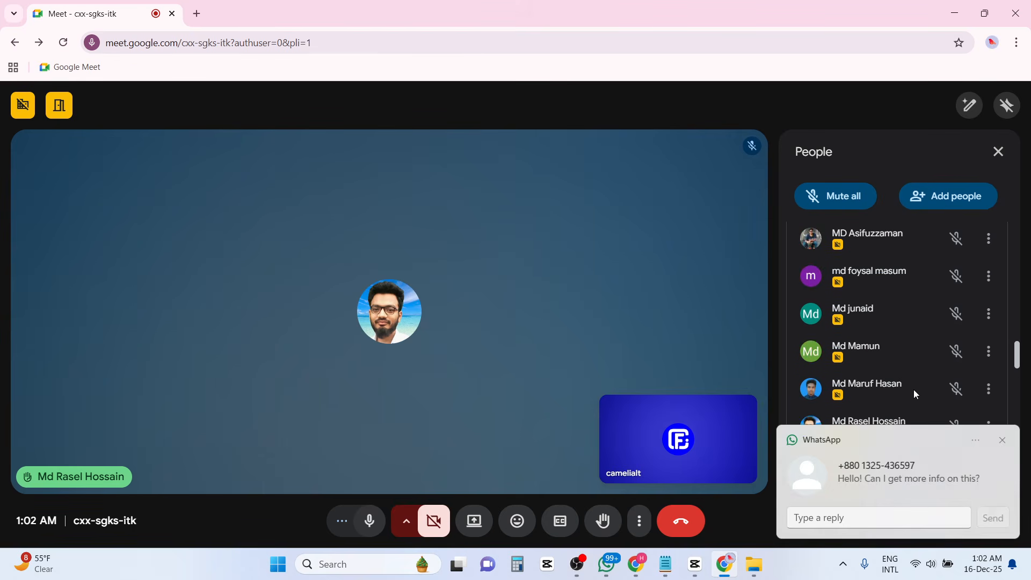
{"action": "scroll", "coordinate": [914, 389], "scroll_direction": "up", "scroll_amount": 1}
{"action": "scroll", "coordinate": [914, 389], "scroll_direction": "up", "scroll_amount": 1}
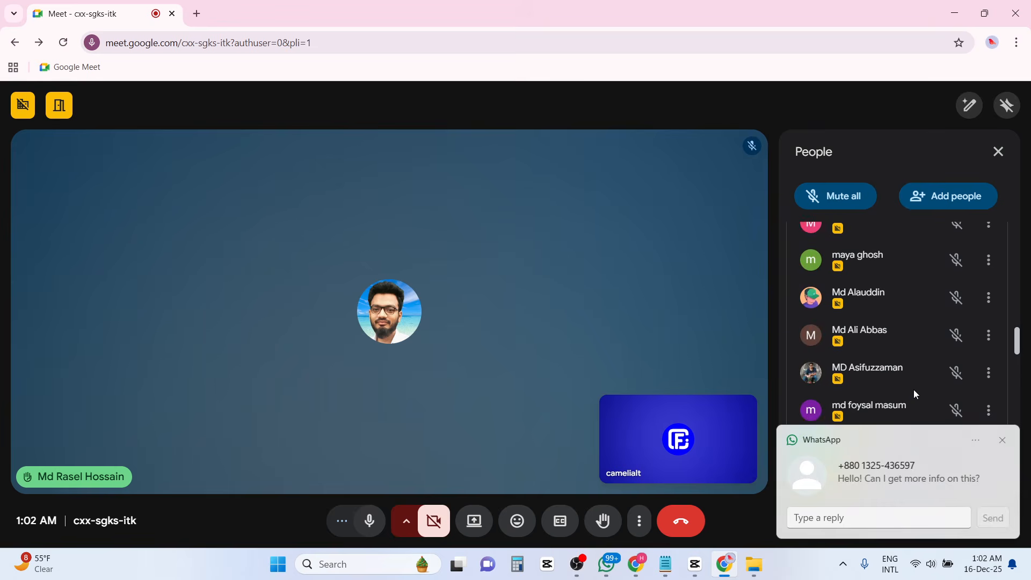
{"action": "scroll", "coordinate": [913, 389], "scroll_direction": "up", "scroll_amount": 3}
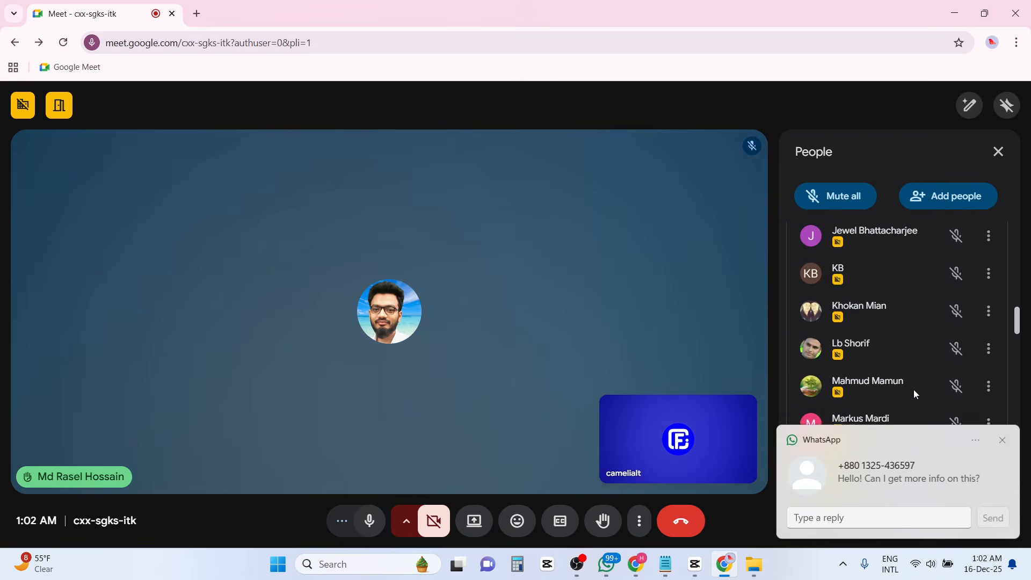
Return to the start of the participant list and check the raised hands and first contributors.
{"action": "scroll", "coordinate": [914, 388], "scroll_direction": "up", "scroll_amount": 5}
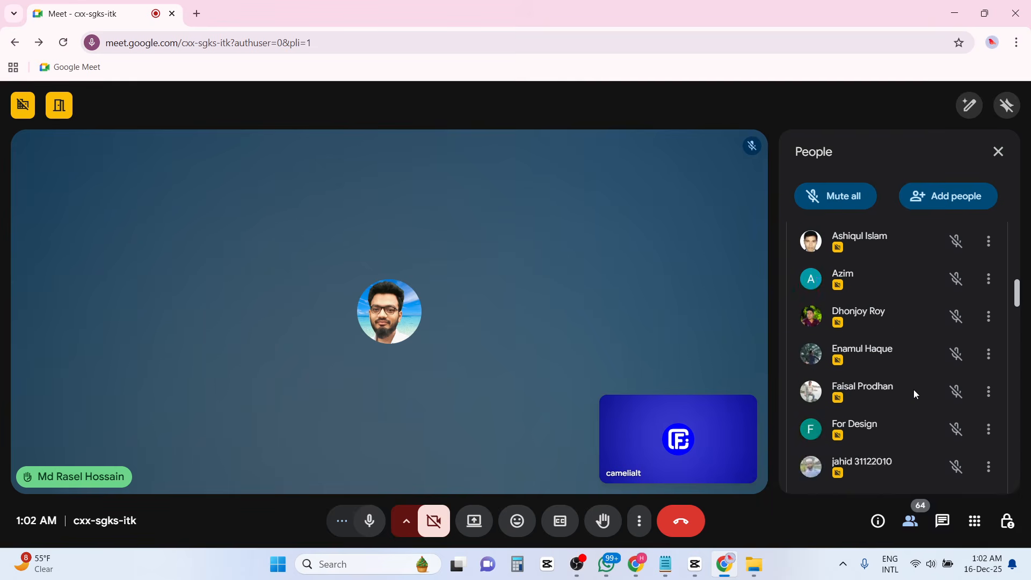
{"action": "scroll", "coordinate": [914, 389], "scroll_direction": "up", "scroll_amount": 2}
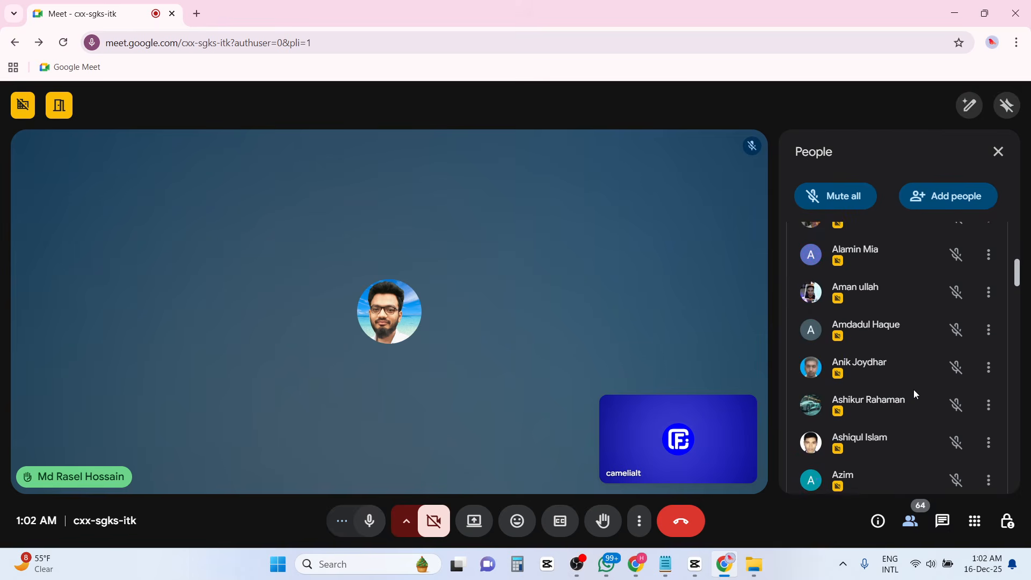
{"action": "scroll", "coordinate": [913, 389], "scroll_direction": "up", "scroll_amount": 3}
{"action": "scroll", "coordinate": [914, 389], "scroll_direction": "up", "scroll_amount": 3}
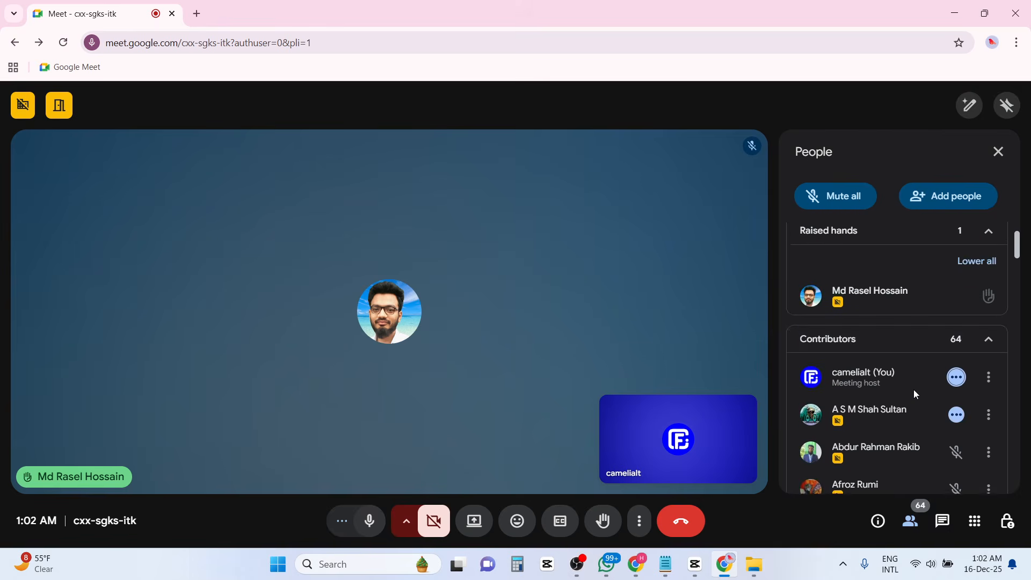
Add the unmuted contributor listed directly below "pagol bangla video" as a co-host of the meeting.
{"action": "scroll", "coordinate": [916, 388], "scroll_direction": "down", "scroll_amount": 12}
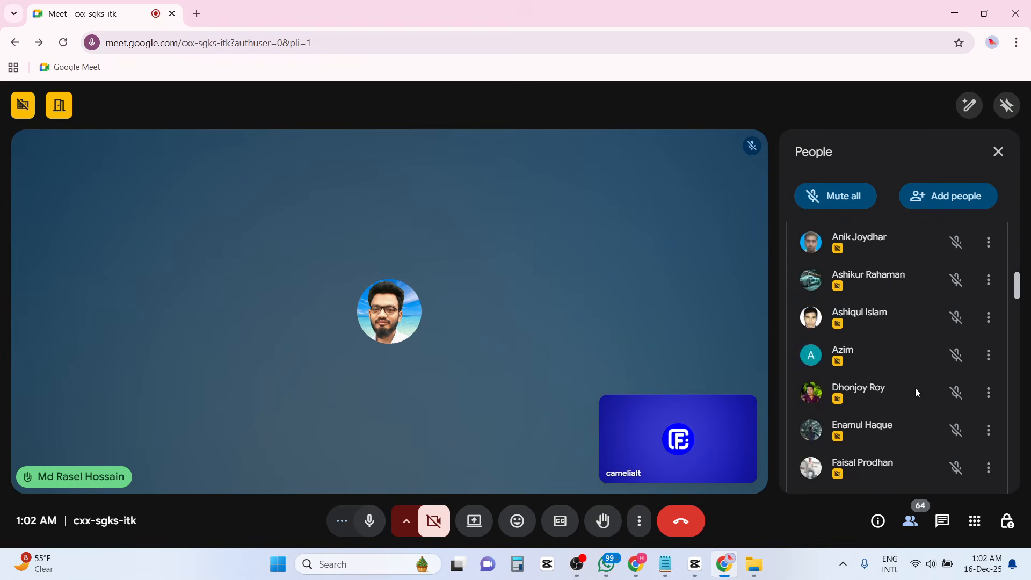
{"action": "scroll", "coordinate": [916, 388], "scroll_direction": "down", "scroll_amount": 10}
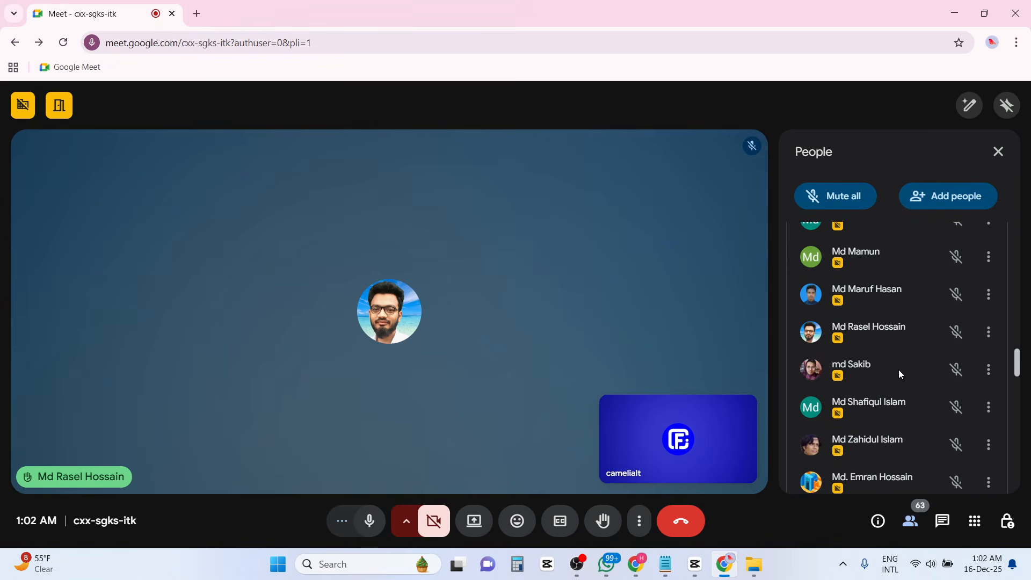
{"action": "scroll", "coordinate": [900, 373], "scroll_direction": "down", "scroll_amount": 1}
{"action": "scroll", "coordinate": [901, 374], "scroll_direction": "down", "scroll_amount": 3}
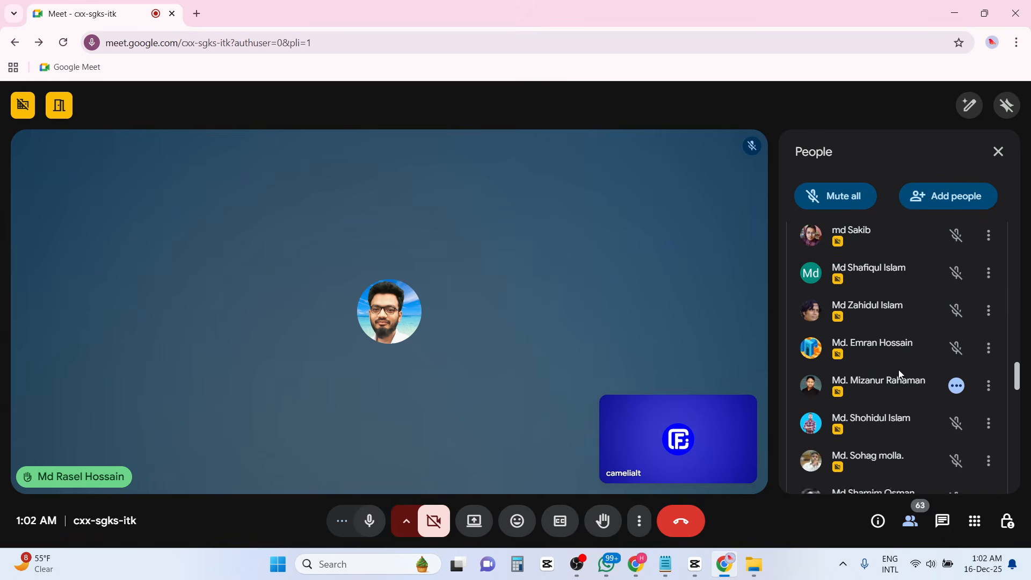
{"action": "scroll", "coordinate": [900, 375], "scroll_direction": "down", "scroll_amount": 1}
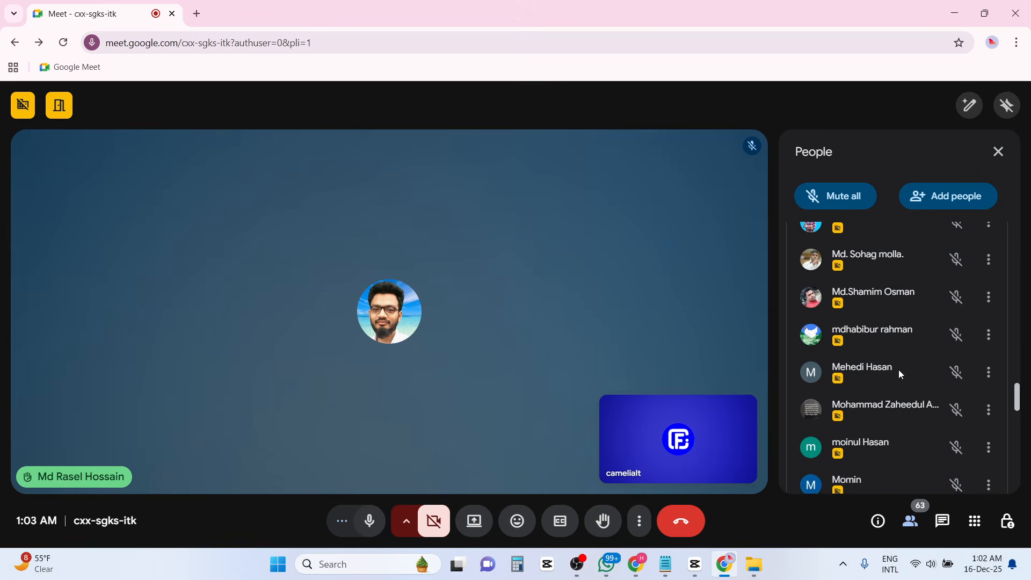
{"action": "scroll", "coordinate": [901, 374], "scroll_direction": "down", "scroll_amount": 1}
{"action": "scroll", "coordinate": [901, 374], "scroll_direction": "down", "scroll_amount": 2}
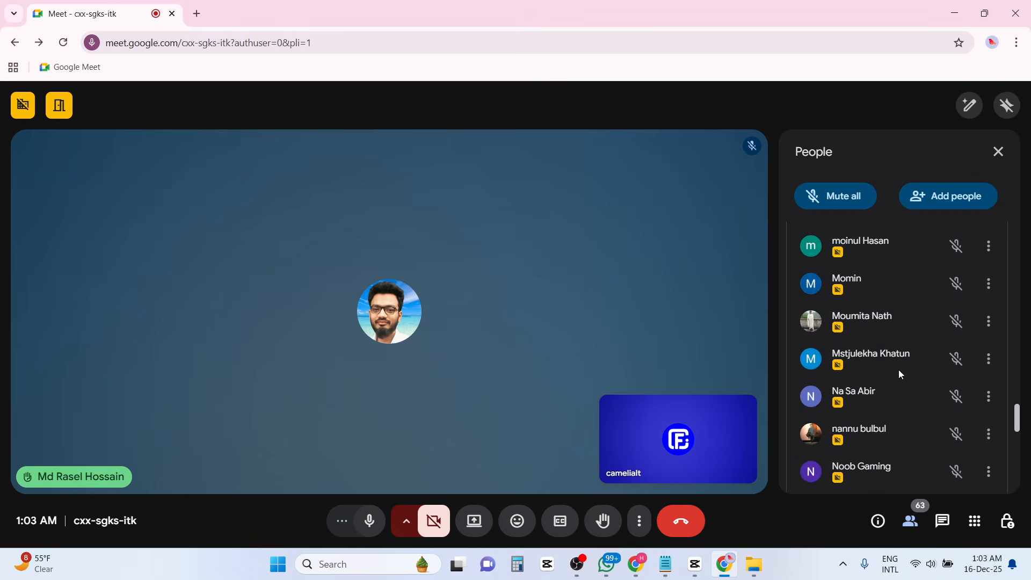
{"action": "scroll", "coordinate": [901, 375], "scroll_direction": "down", "scroll_amount": 2}
{"action": "scroll", "coordinate": [901, 375], "scroll_direction": "down", "scroll_amount": 2}
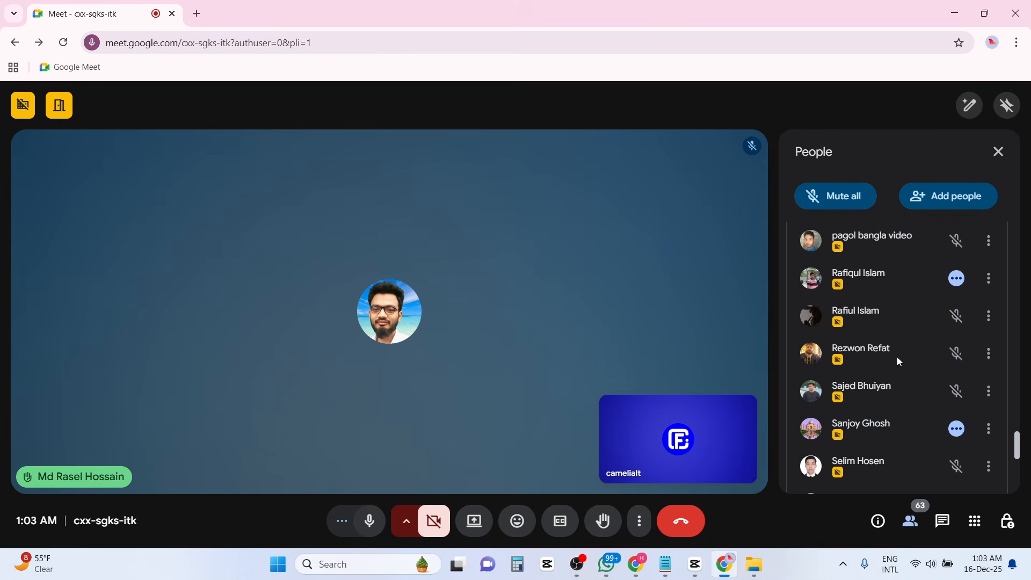
{"action": "left_click", "coordinate": [989, 280]}
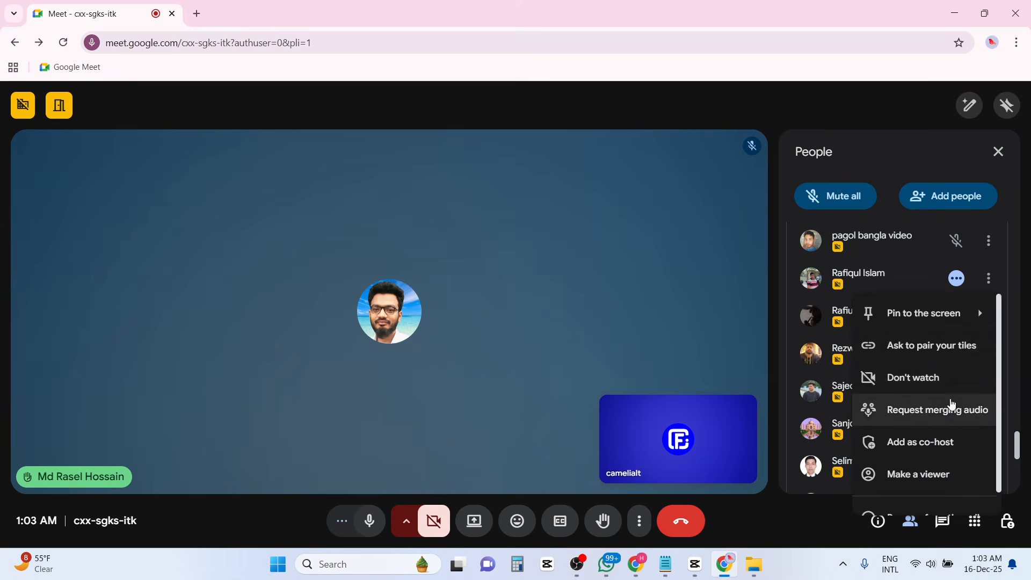
{"action": "left_click", "coordinate": [937, 441]}
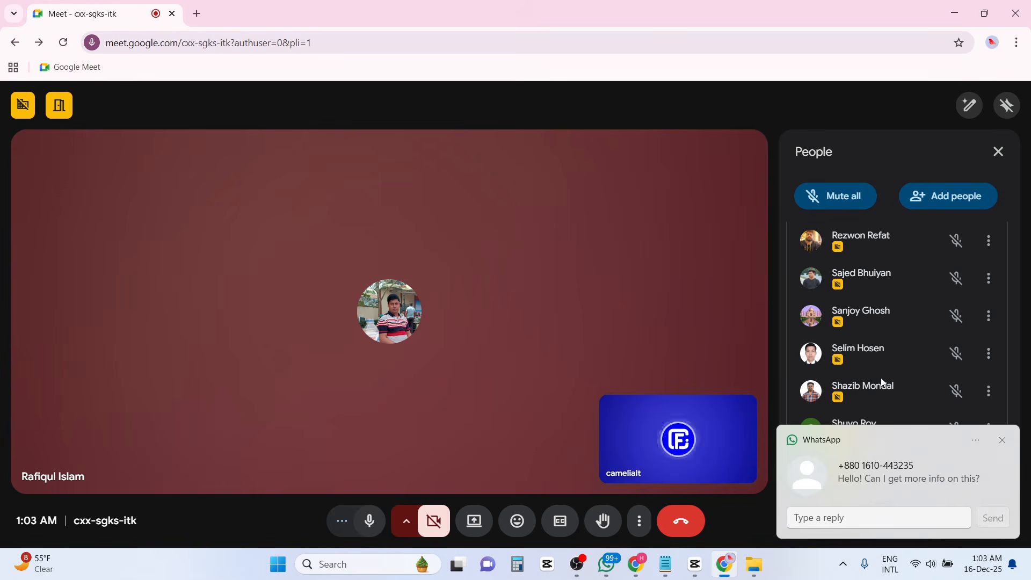
Dismiss the WhatsApp notification and review the options available for the new co-host without choosing any.
{"action": "left_click", "coordinate": [1002, 440]}
{"action": "scroll", "coordinate": [934, 380], "scroll_direction": "up", "scroll_amount": 1}
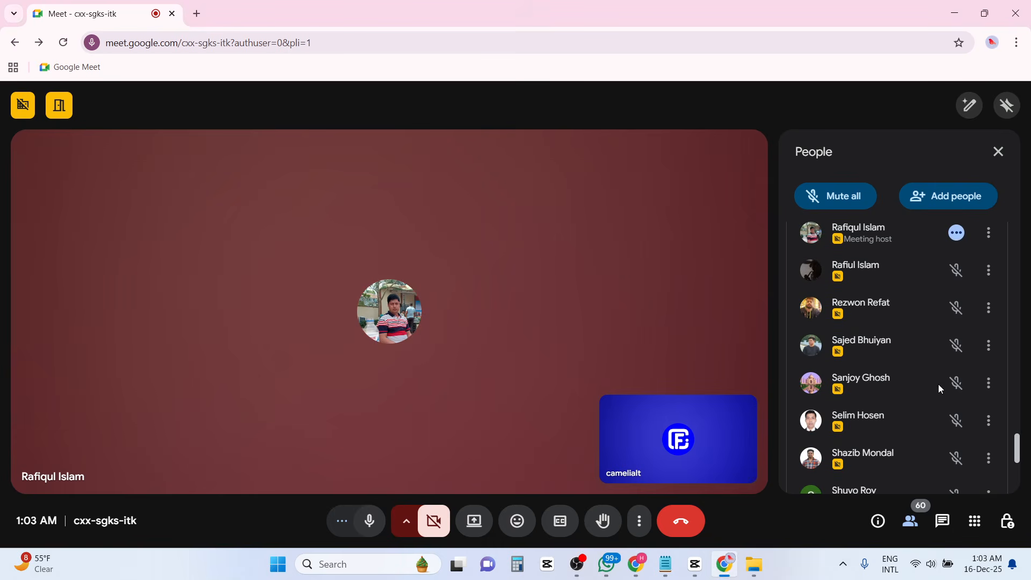
{"action": "scroll", "coordinate": [939, 385], "scroll_direction": "up", "scroll_amount": 1}
{"action": "left_click", "coordinate": [989, 301]}
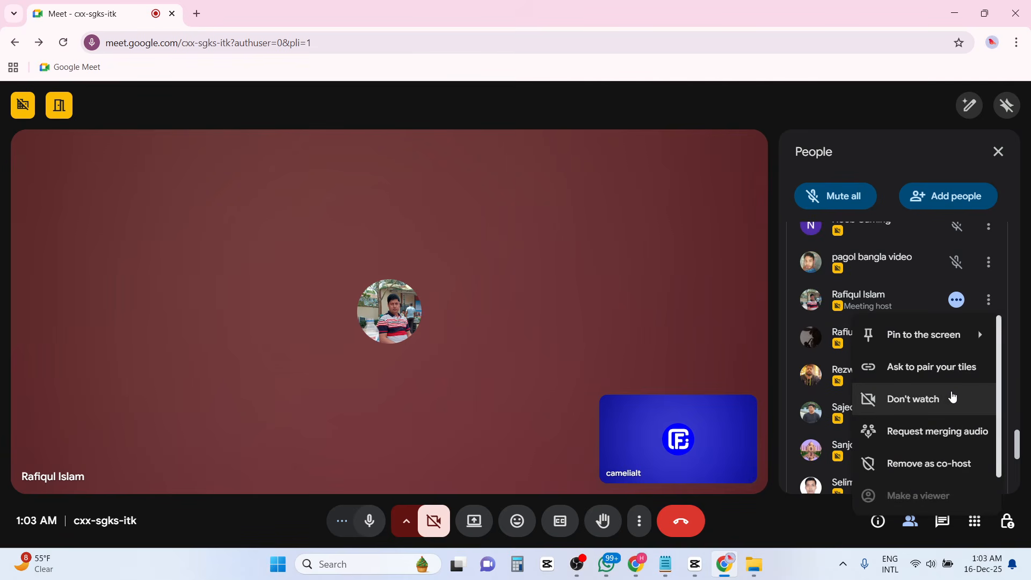
{"action": "scroll", "coordinate": [953, 396], "scroll_direction": "down", "scroll_amount": 1}
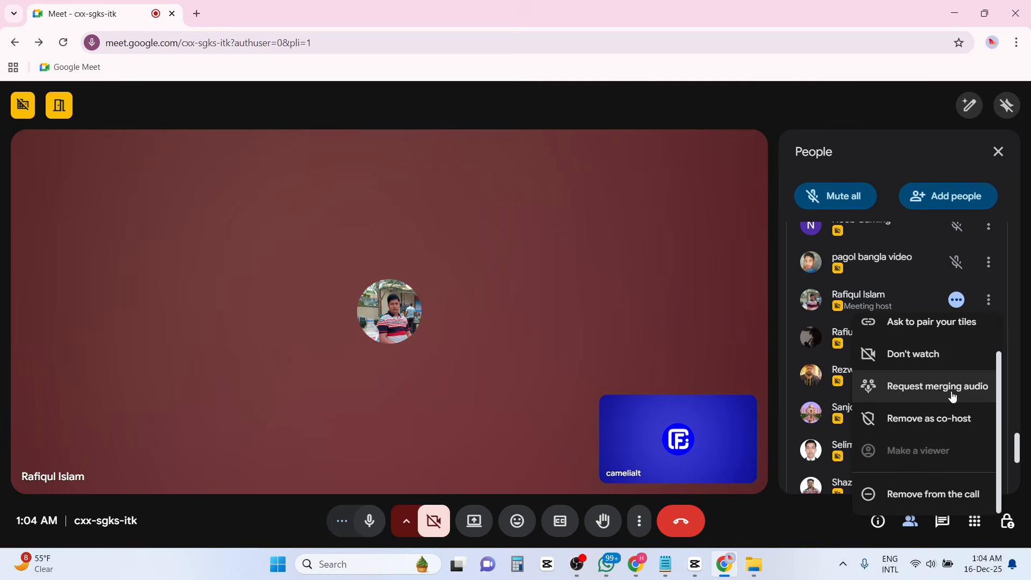
{"action": "scroll", "coordinate": [954, 396], "scroll_direction": "up", "scroll_amount": 1}
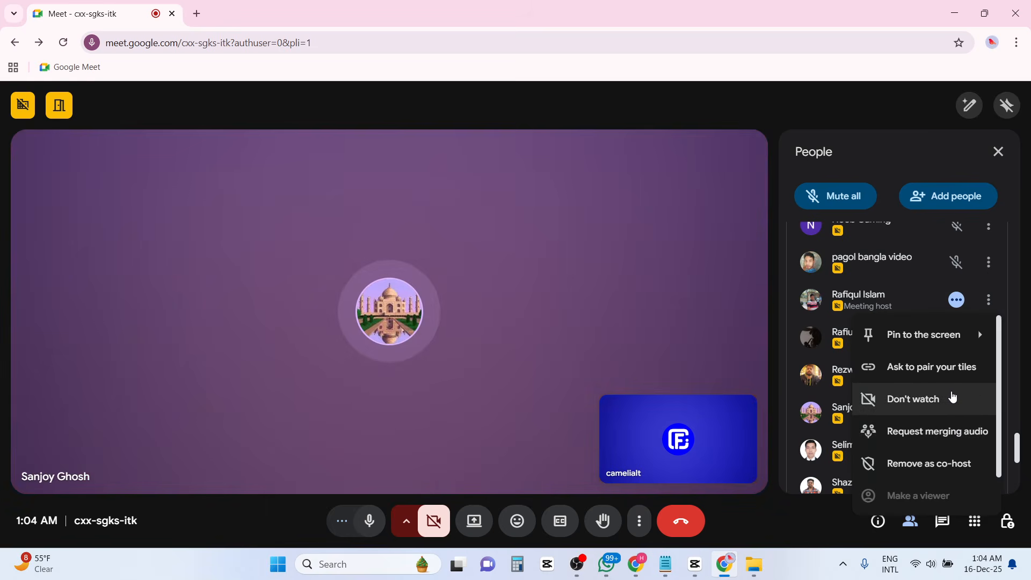
{"action": "left_click", "coordinate": [917, 159]}
Look through the host controls and allow contributors to turn on their video.
{"action": "left_click", "coordinate": [1007, 523]}
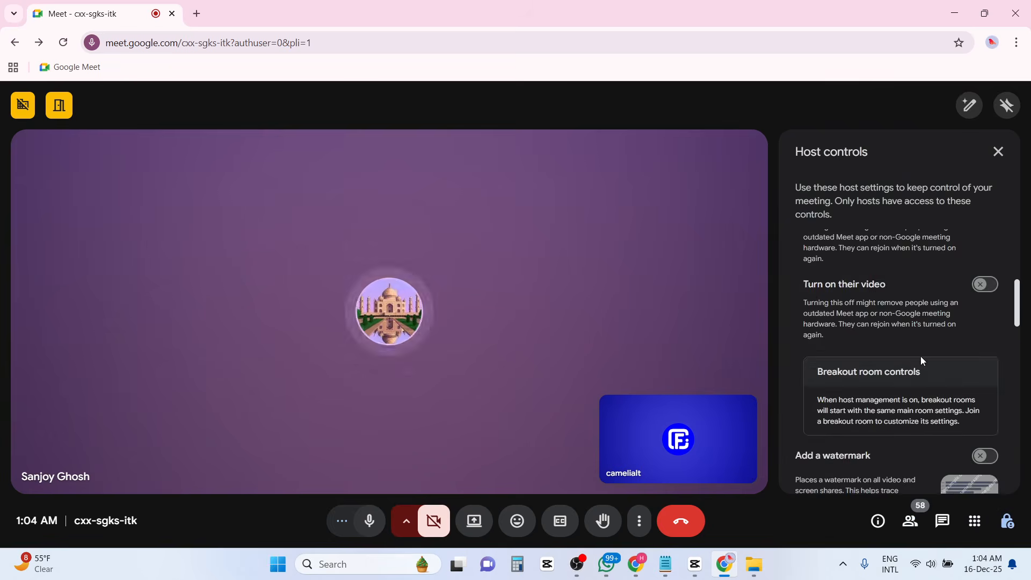
{"action": "scroll", "coordinate": [921, 357], "scroll_direction": "down", "scroll_amount": 4}
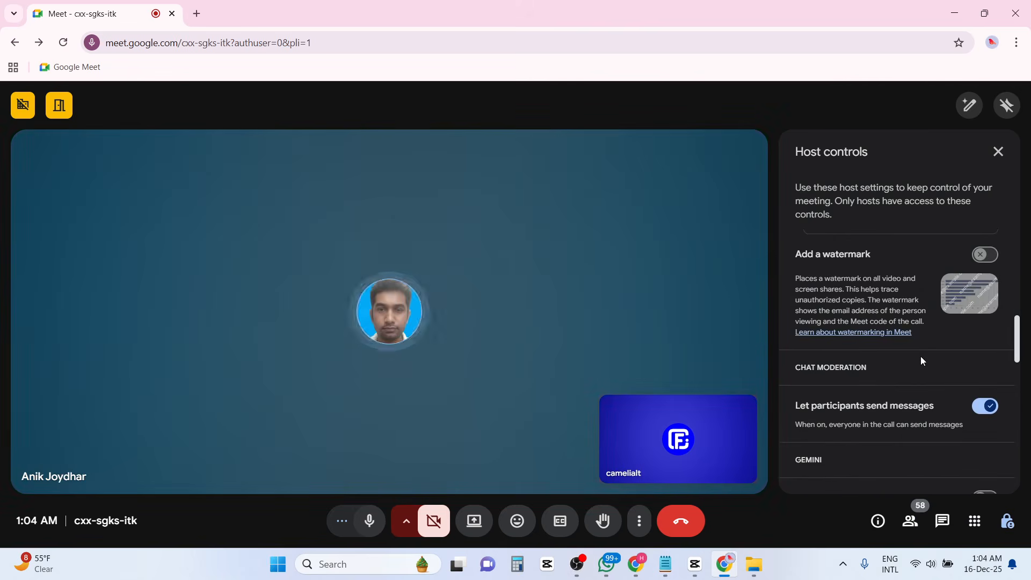
{"action": "scroll", "coordinate": [921, 359], "scroll_direction": "down", "scroll_amount": 3}
{"action": "scroll", "coordinate": [922, 360], "scroll_direction": "down", "scroll_amount": 3}
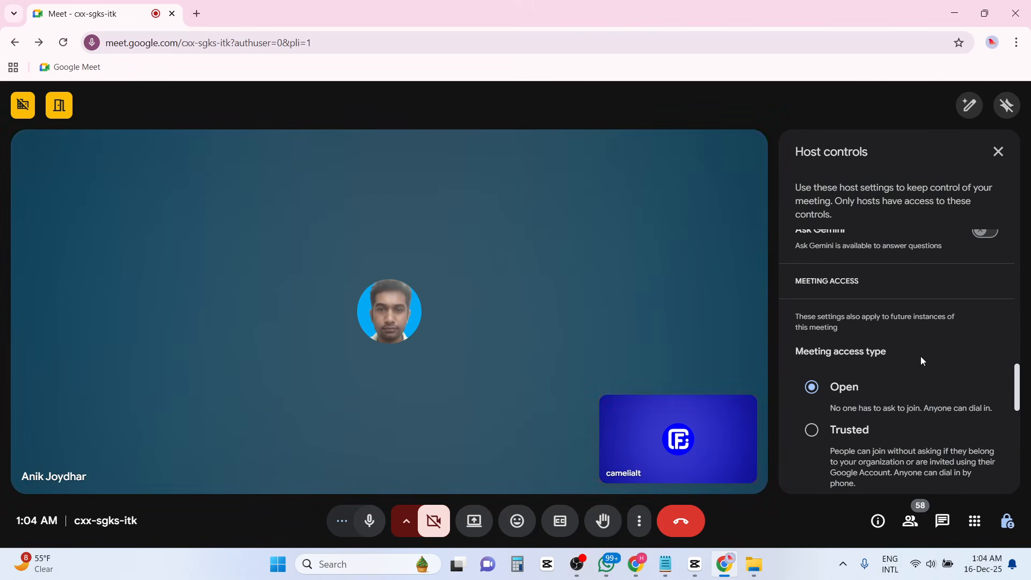
{"action": "scroll", "coordinate": [922, 361], "scroll_direction": "down", "scroll_amount": 3}
{"action": "scroll", "coordinate": [921, 356], "scroll_direction": "up", "scroll_amount": 7}
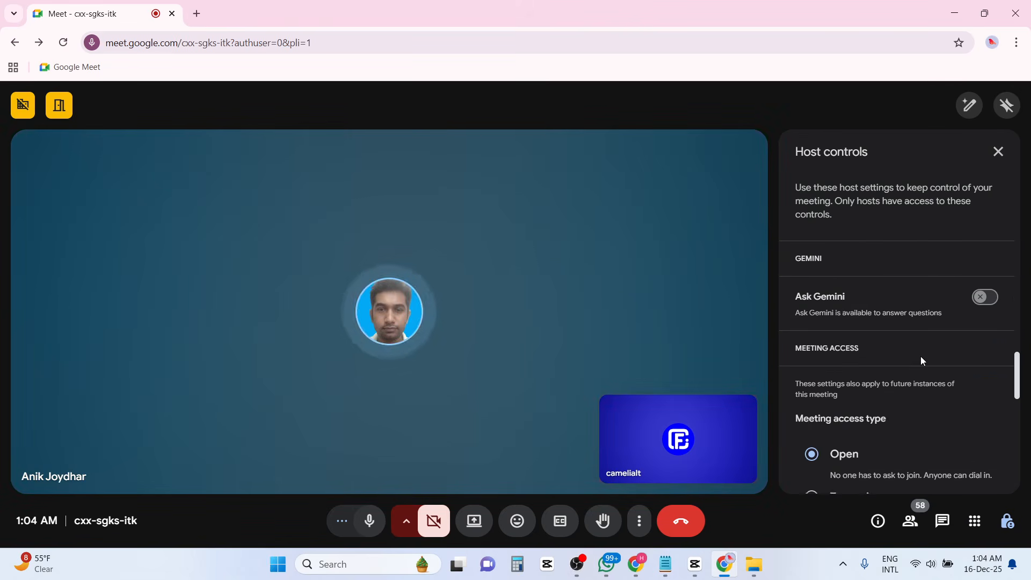
{"action": "scroll", "coordinate": [921, 356], "scroll_direction": "up", "scroll_amount": 5}
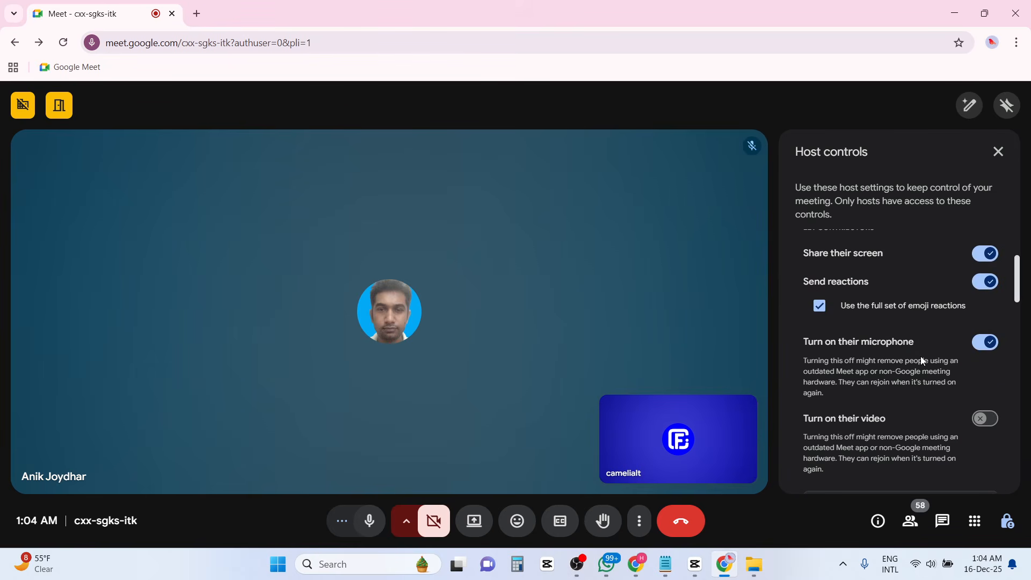
{"action": "left_click", "coordinate": [991, 421]}
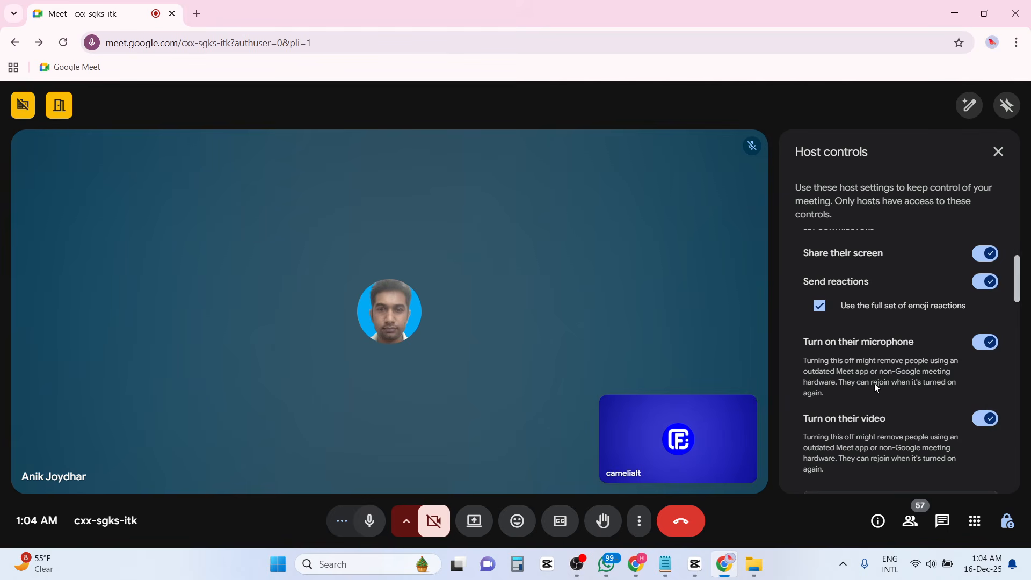
{"action": "scroll", "coordinate": [876, 384], "scroll_direction": "up", "scroll_amount": 1}
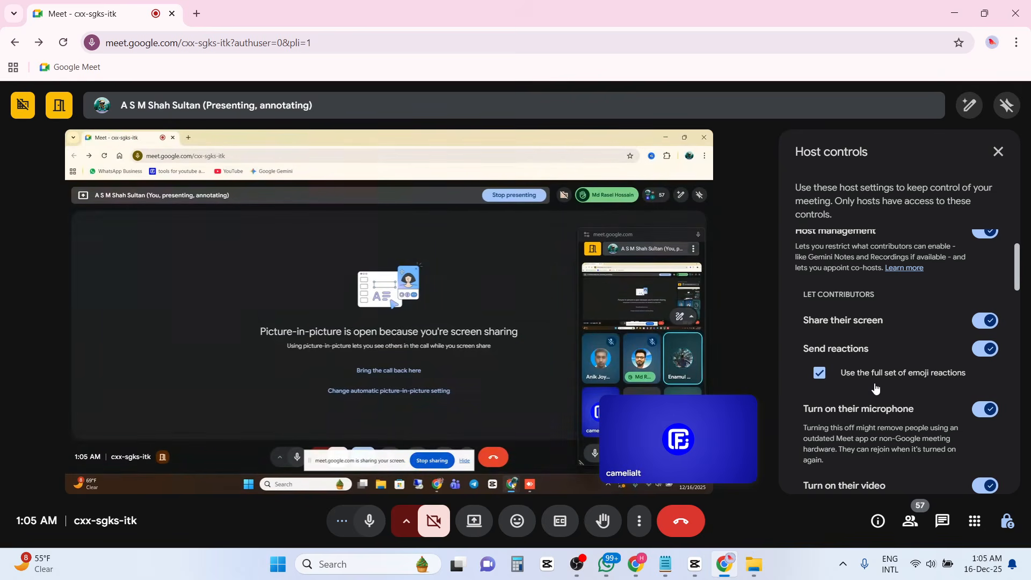
Switch to OBS Studio to reach the recording controls.
{"action": "left_click", "coordinate": [583, 564]}
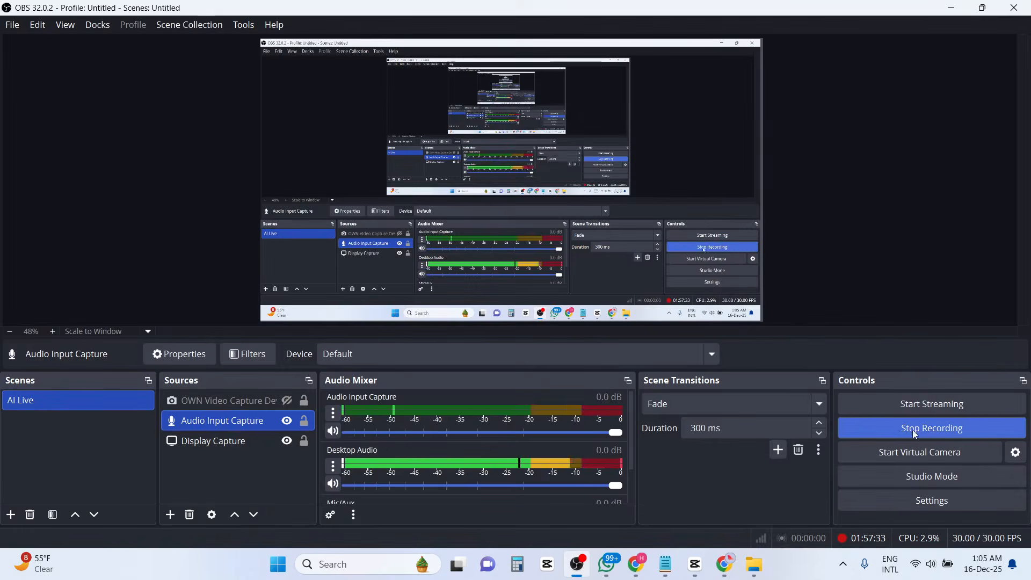